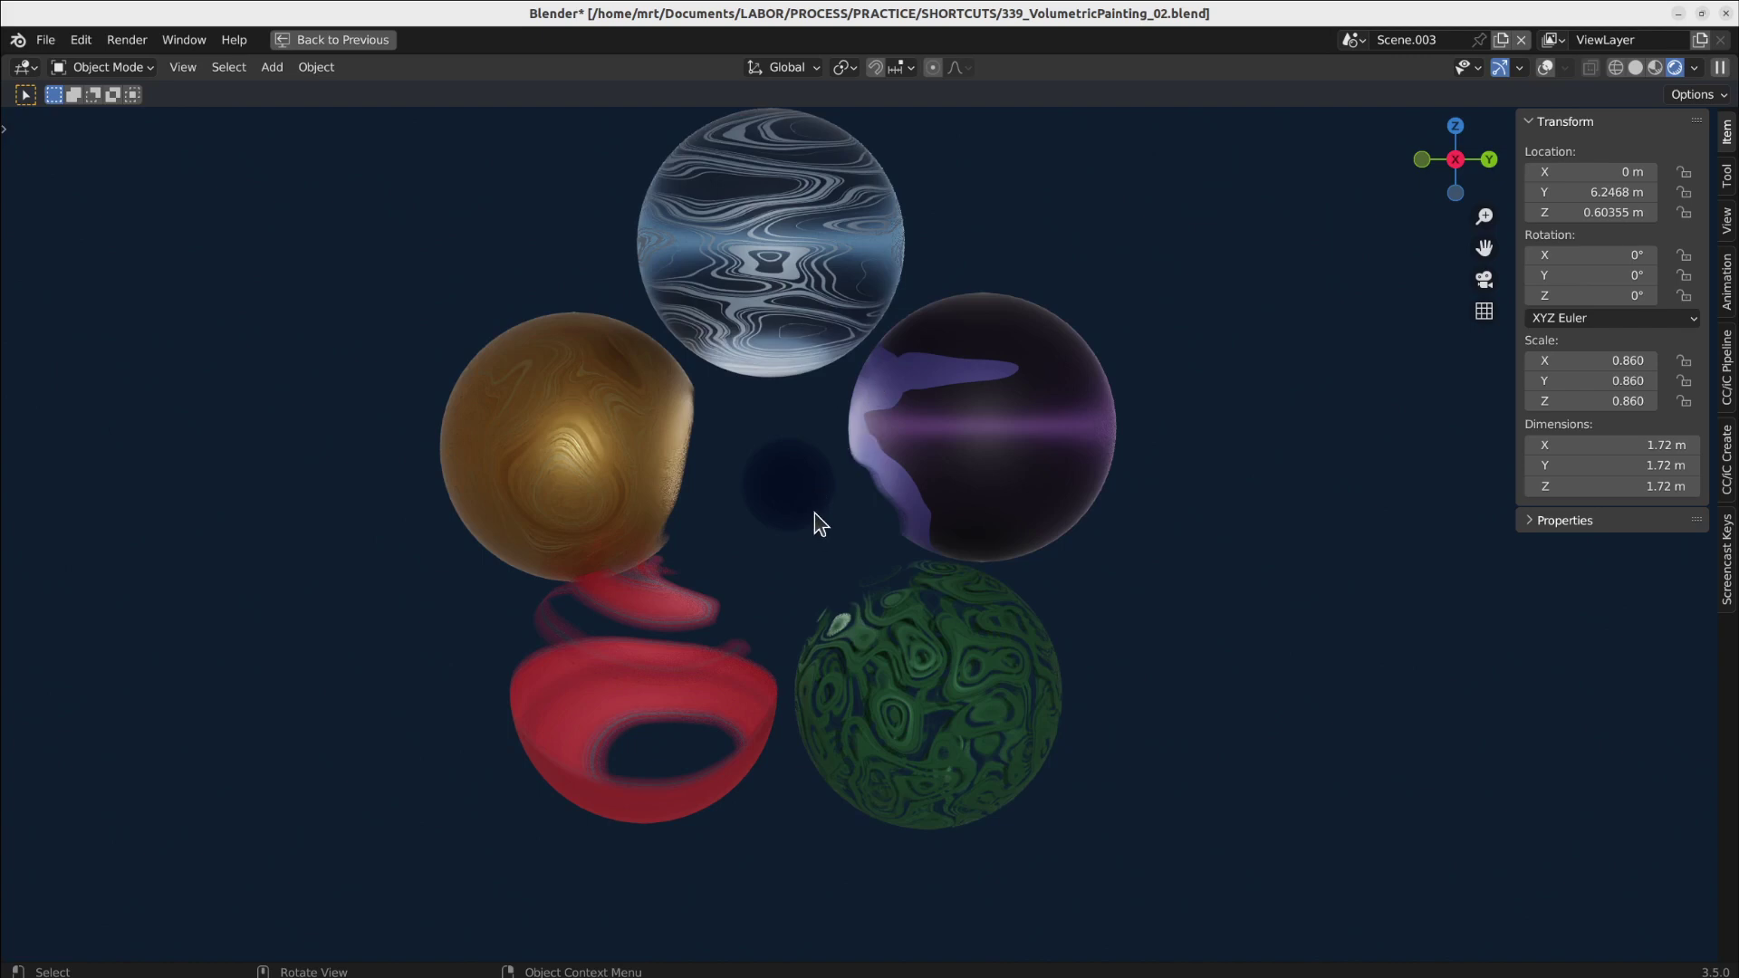
- Move the small dark sphere among the five large spheres, finishing between the gold and red ones at about X -1.5 m, Y 5.68 m, Z 3.51 m
key(g)
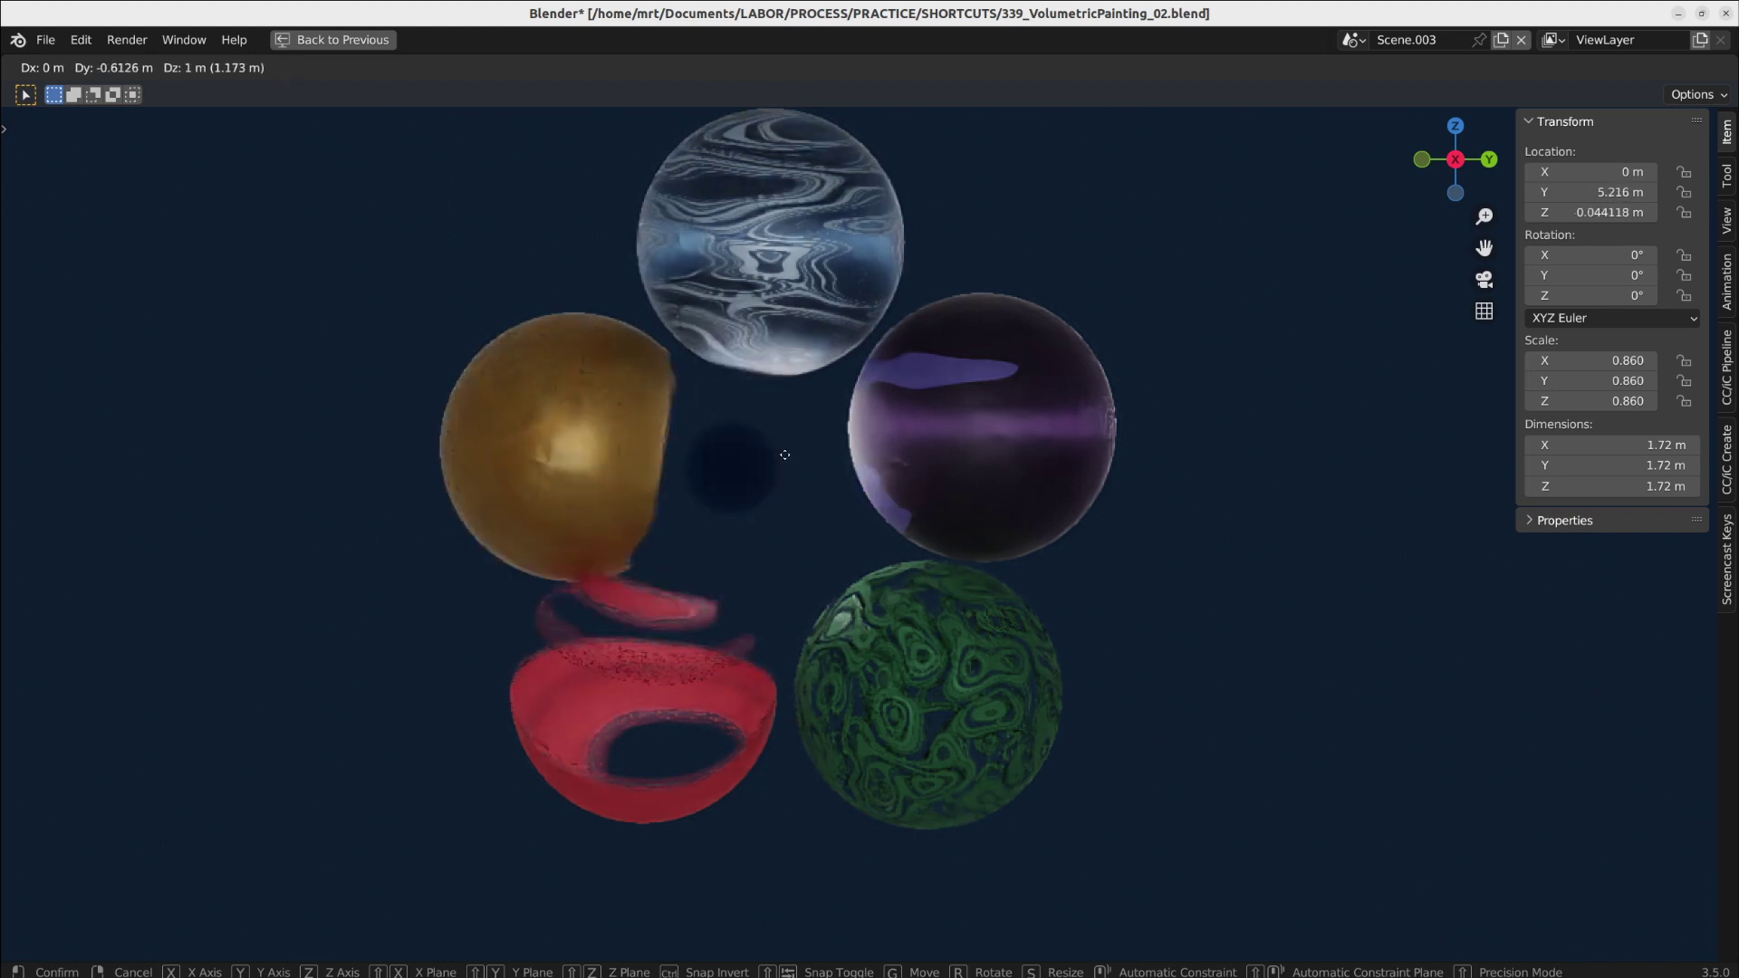
click(765, 504)
key(space)
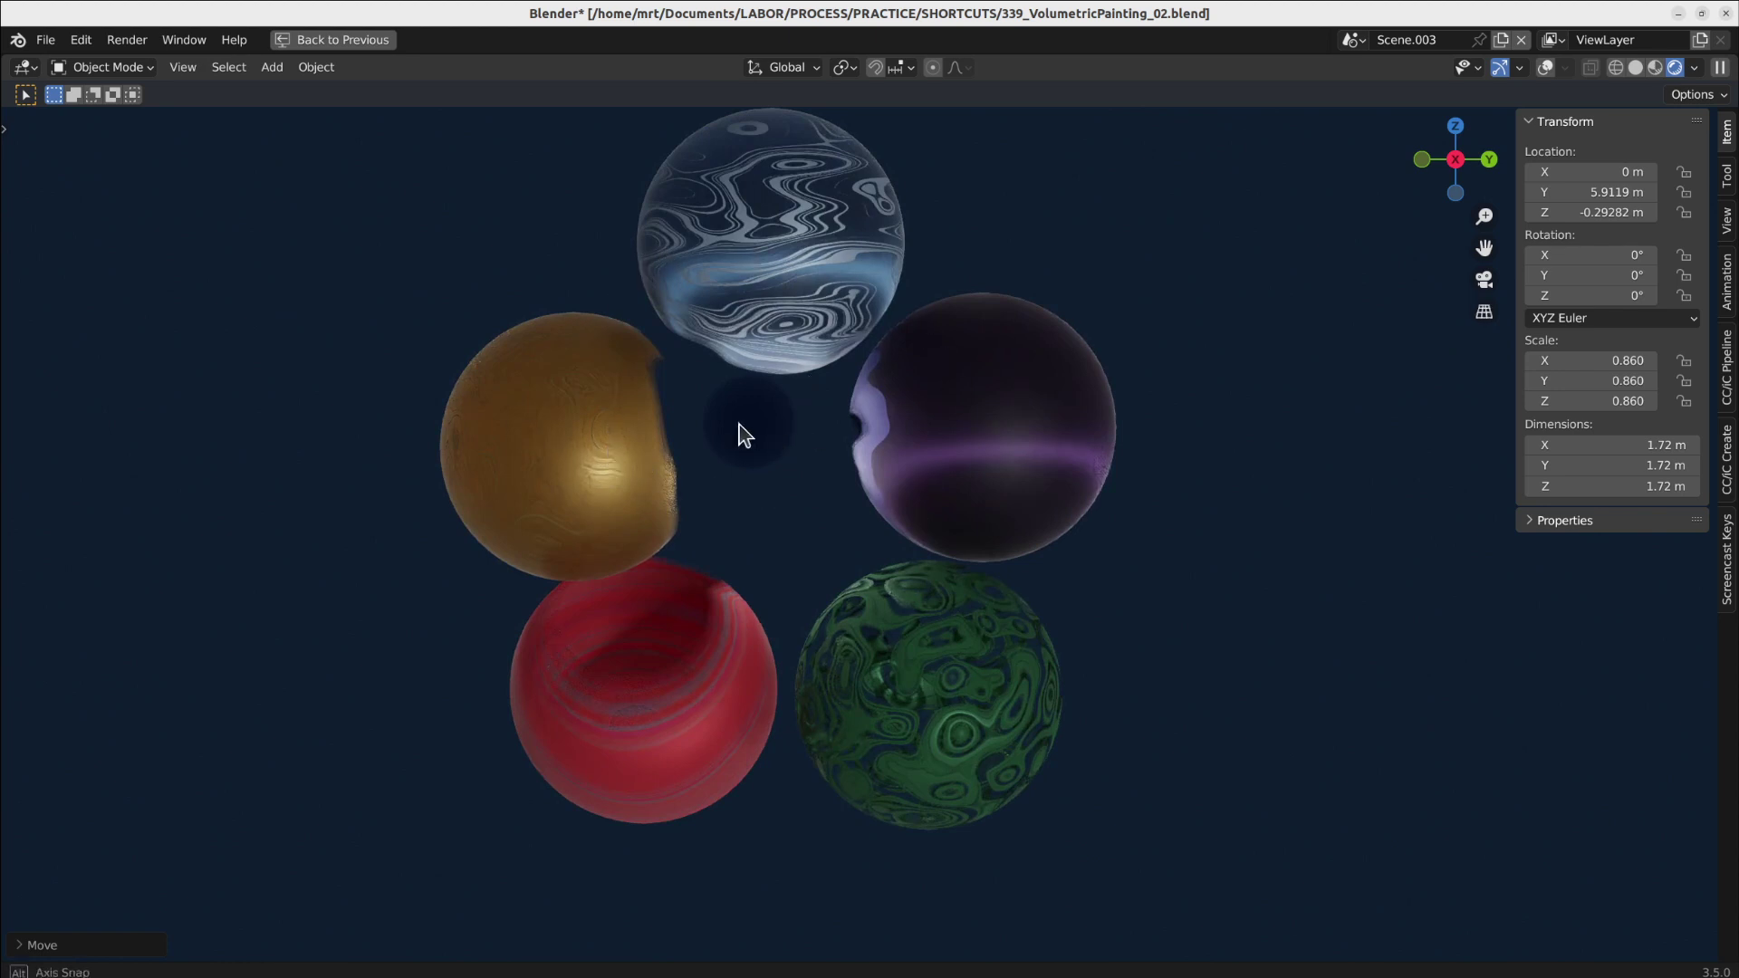
middle_drag(796, 403, 784, 549)
scroll(725, 670, up, 3)
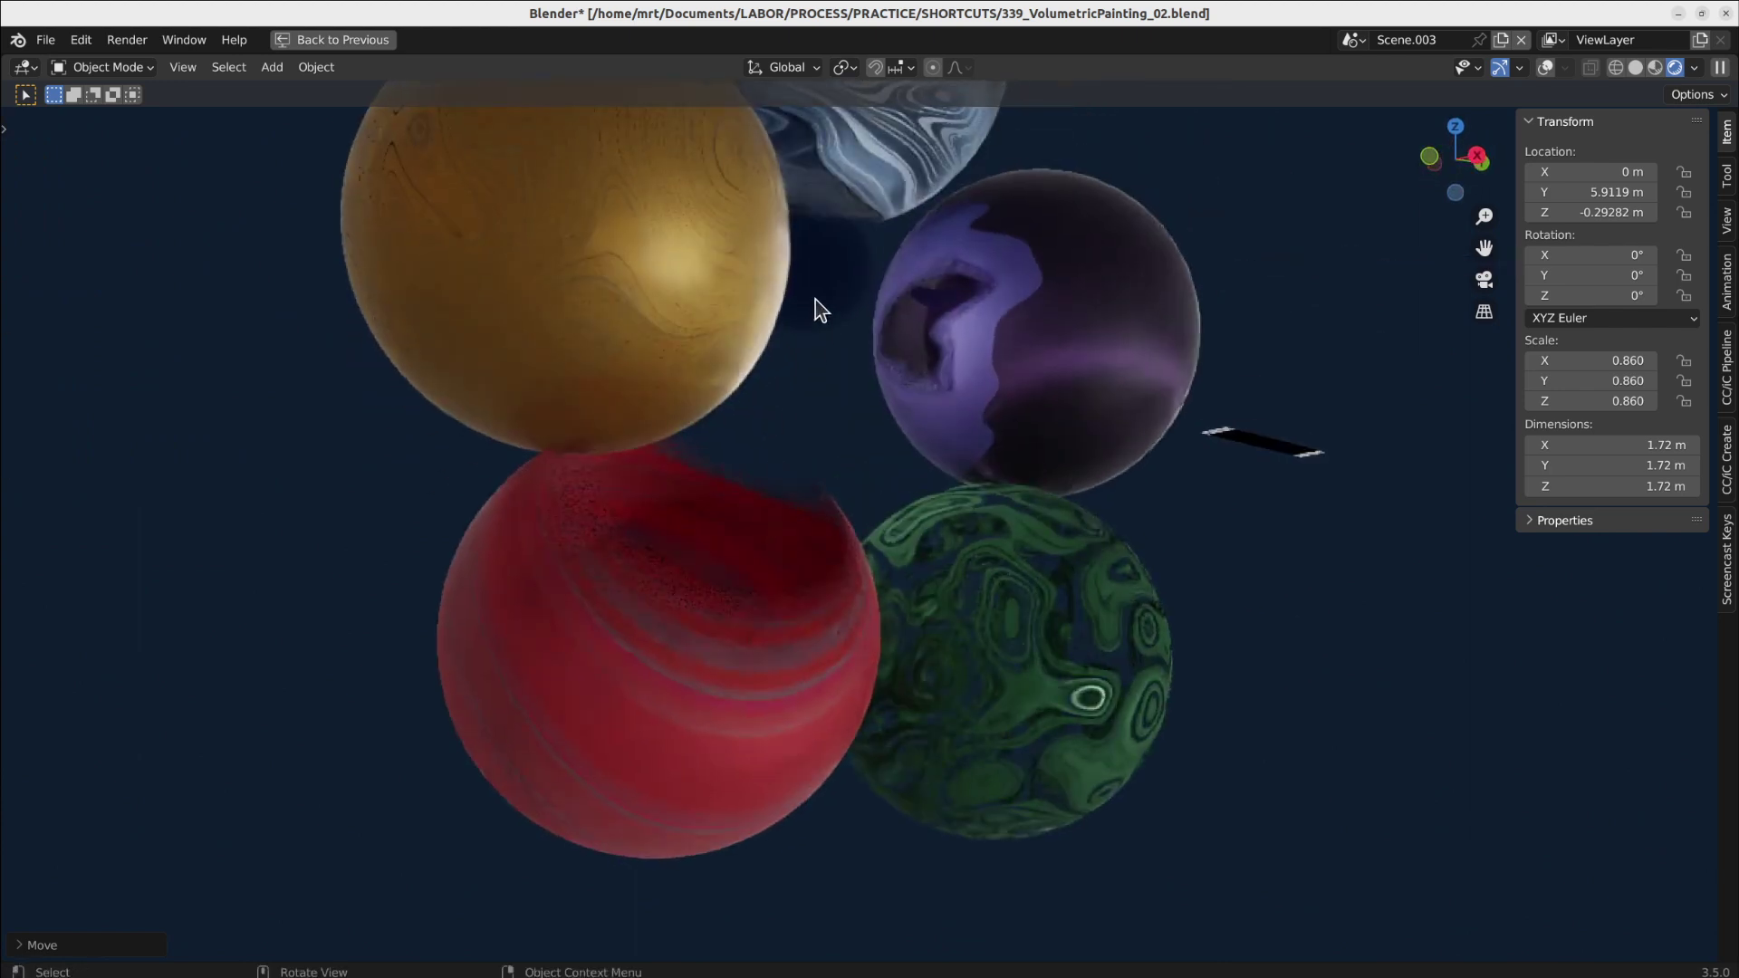
key(g)
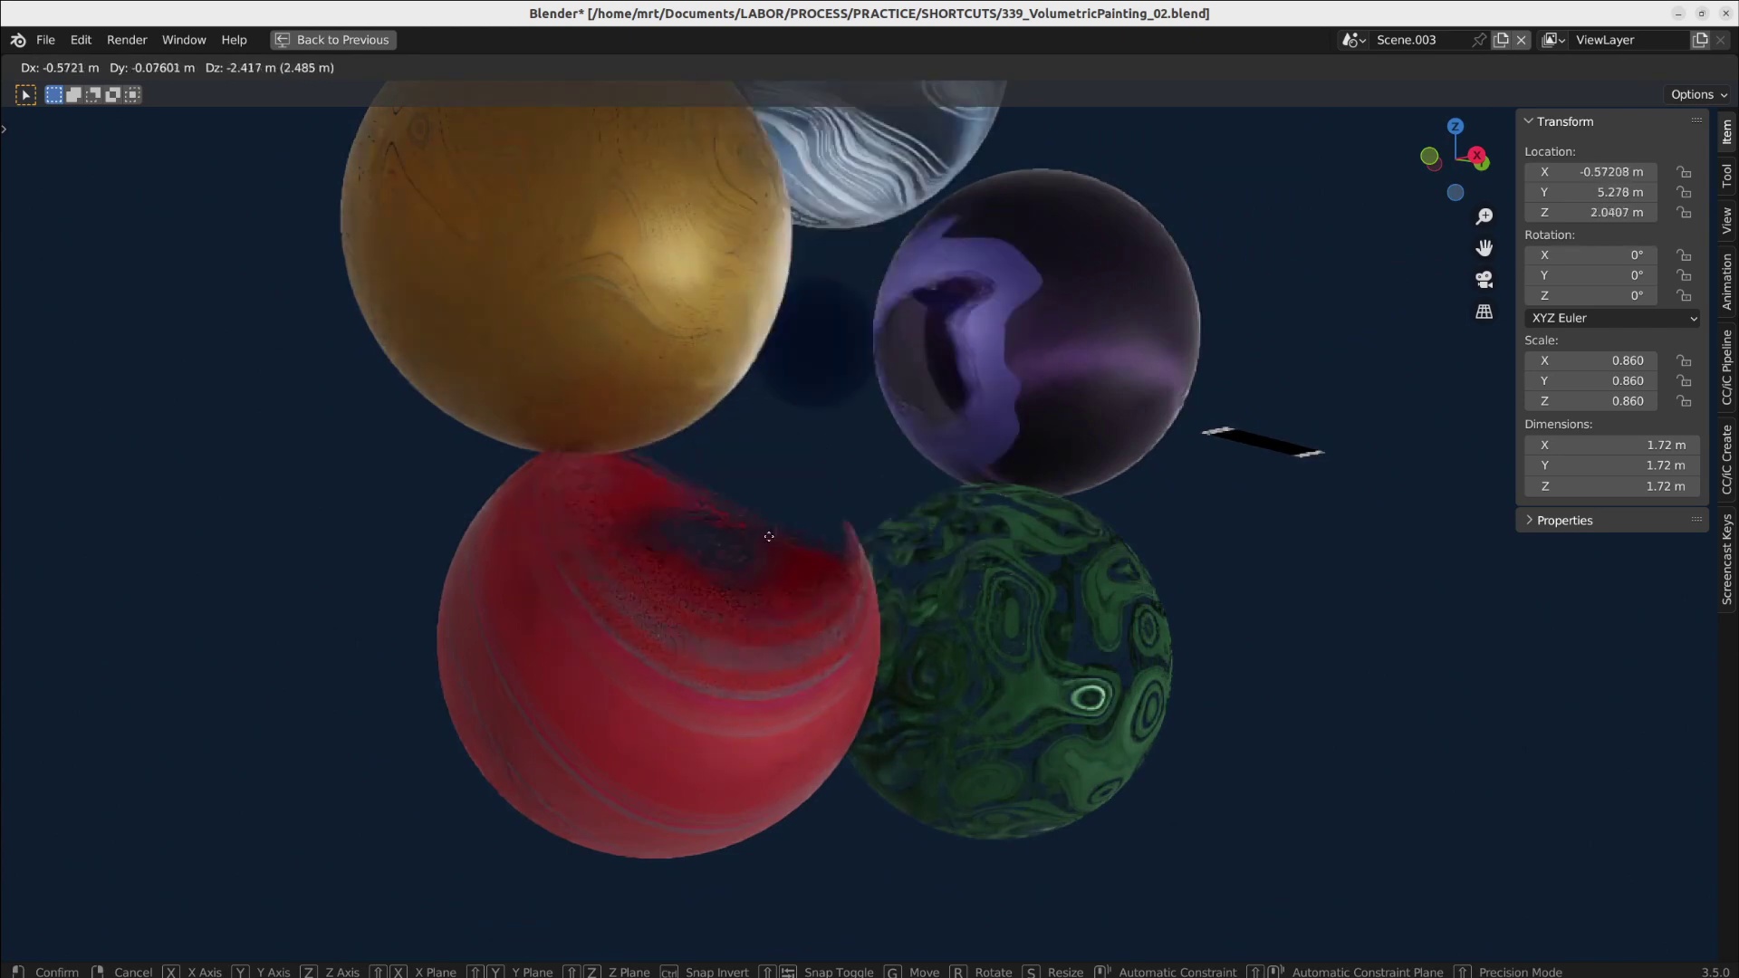
click(695, 623)
middle_drag(728, 609, 683, 571)
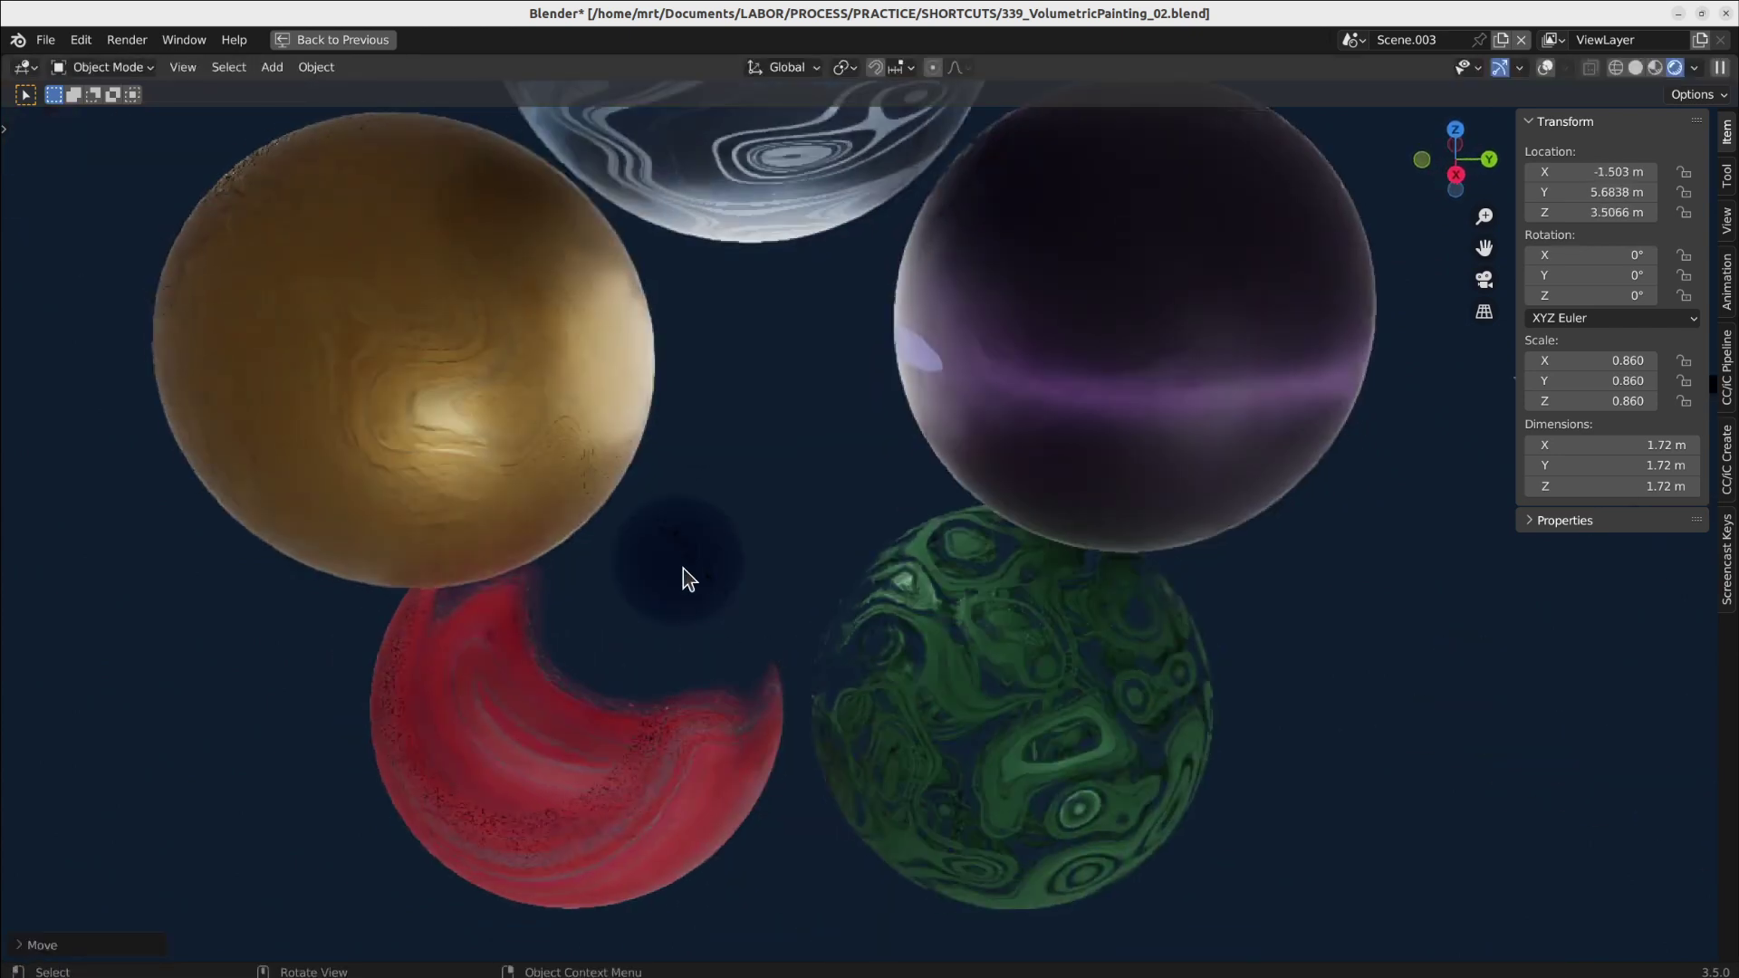
click(1026, 666)
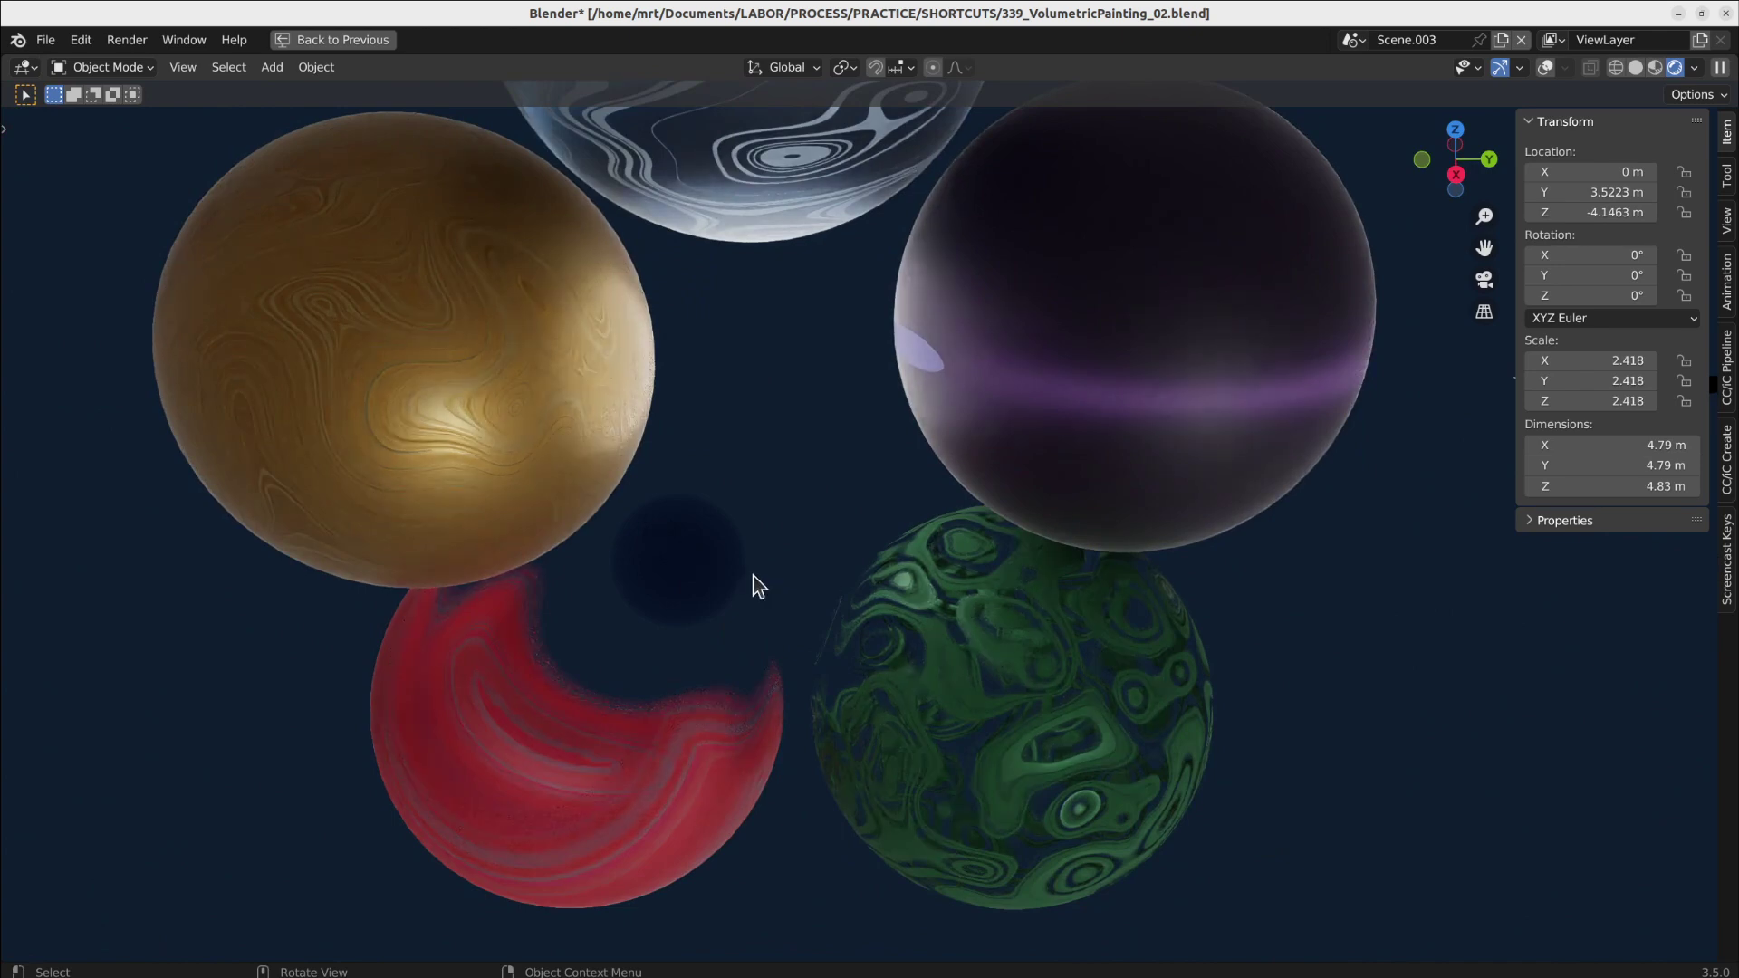
key(g)
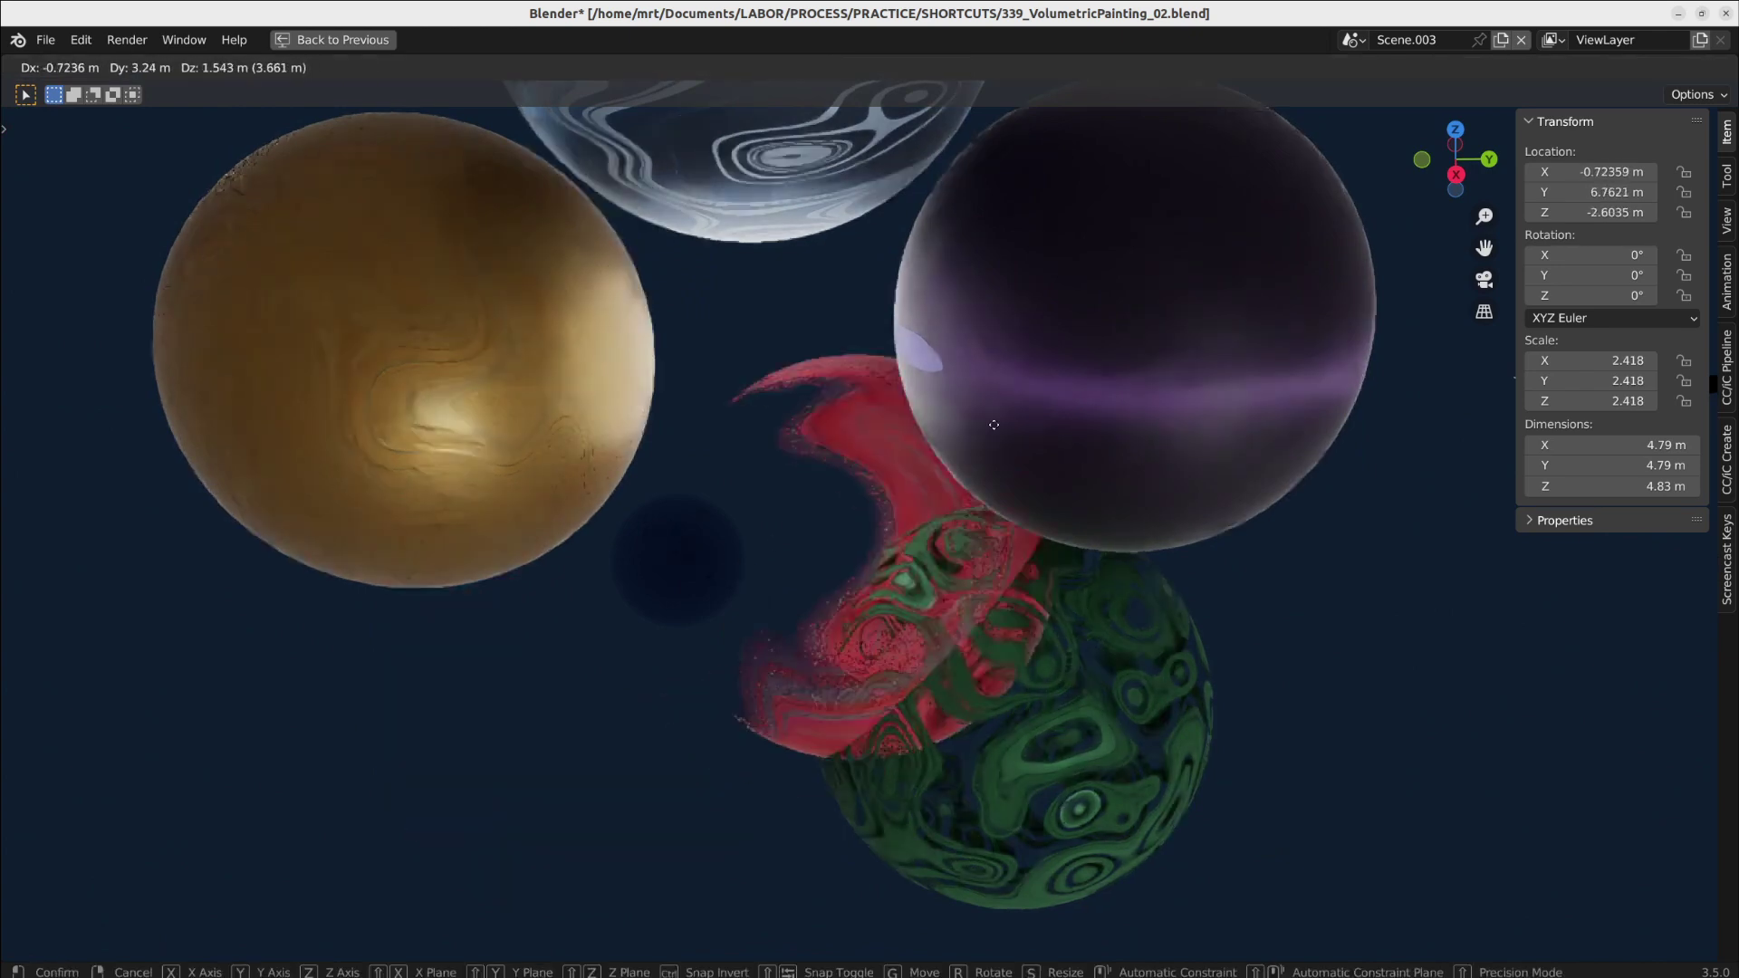
key(Escape)
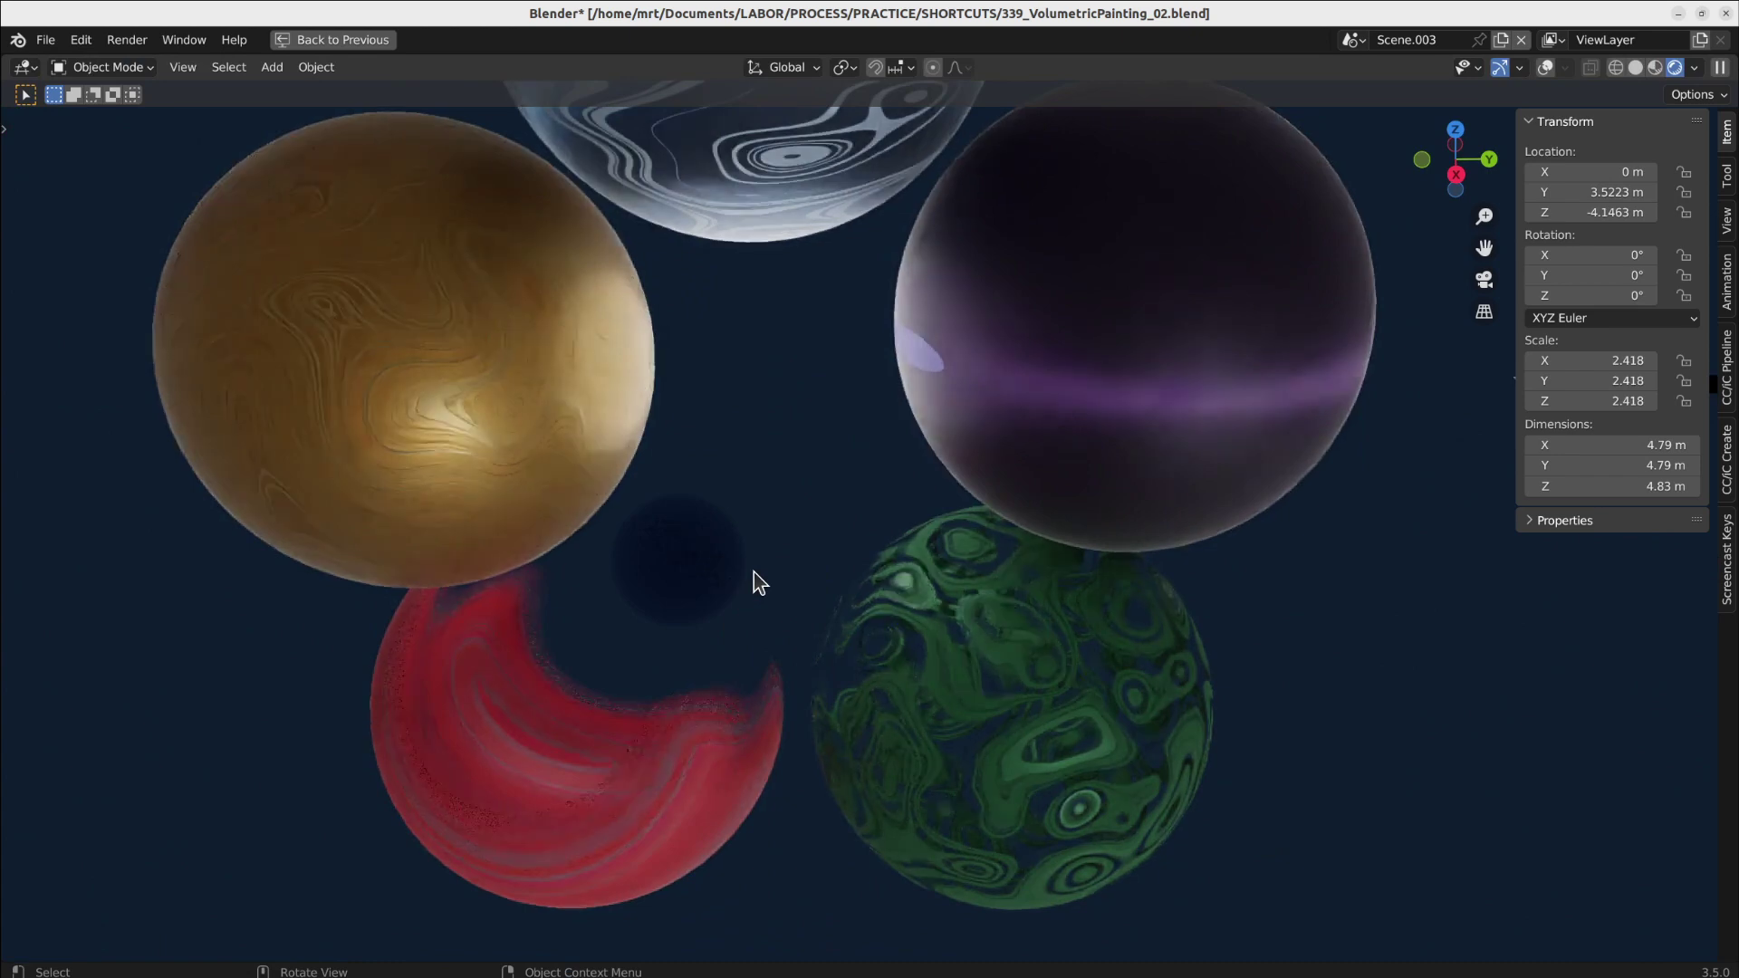
- Restore the full workspace layout from the maximized viewport and show the main 3D view in Material Preview shading
scroll(762, 529, down, 3)
scroll(763, 528, down, 1)
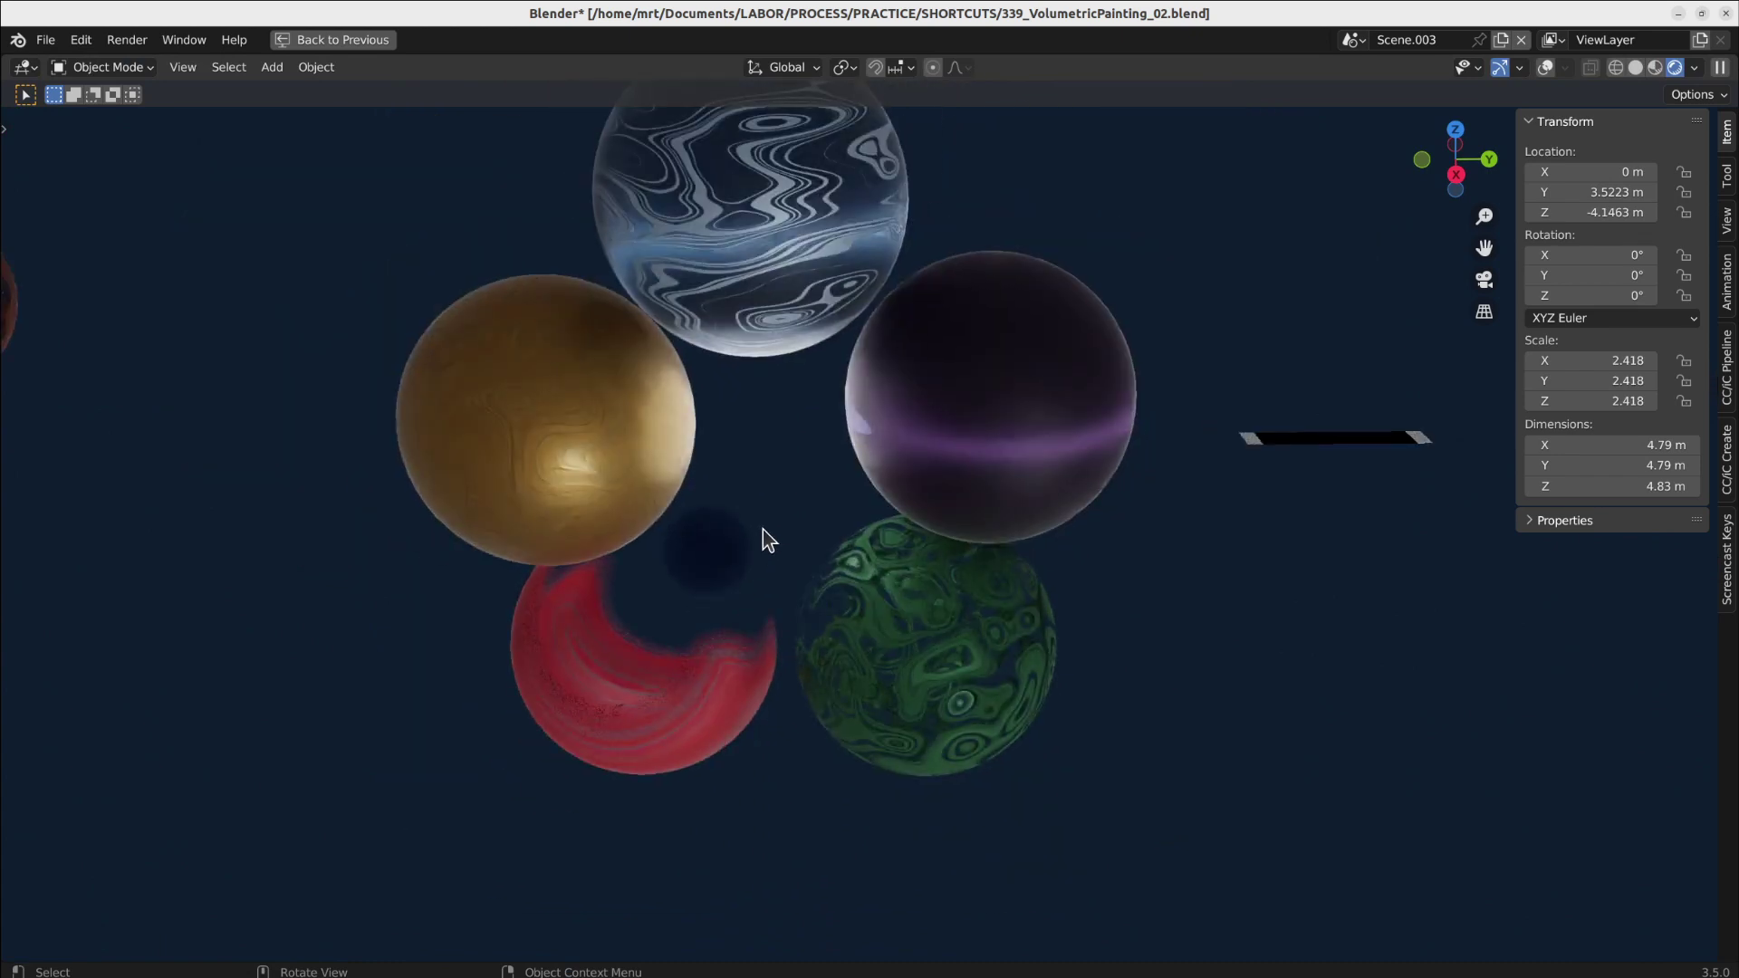
key(ctrl+space)
scroll(757, 521, down, 3)
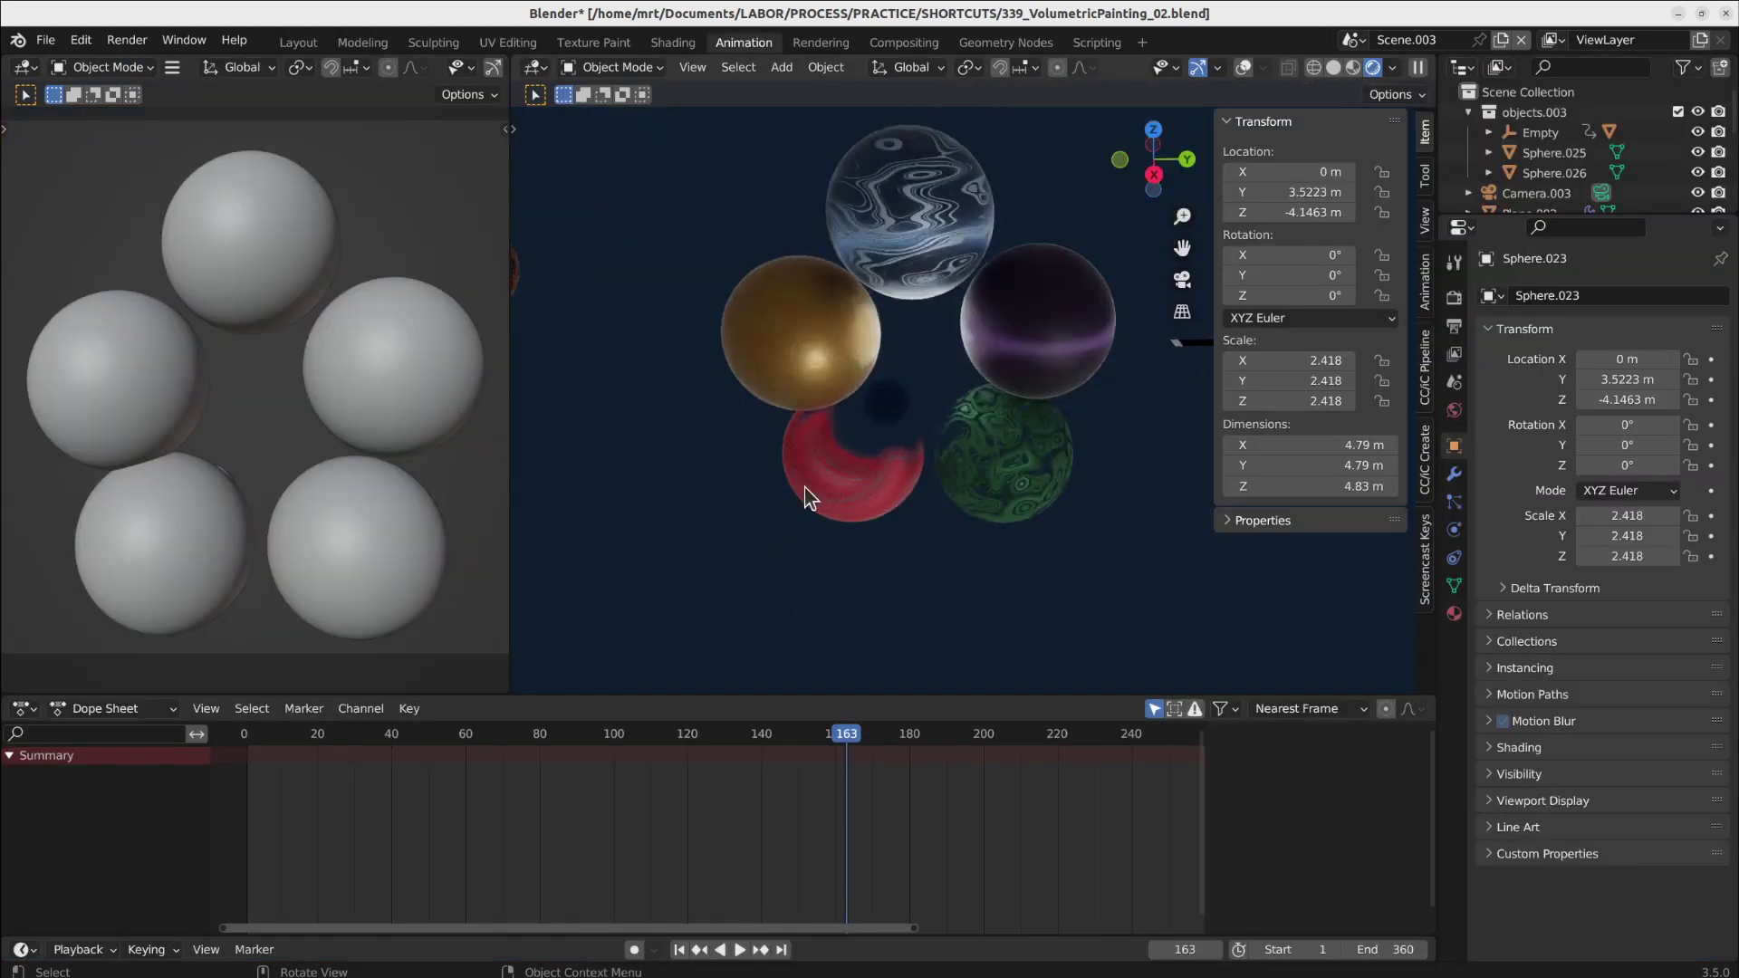
click(1353, 68)
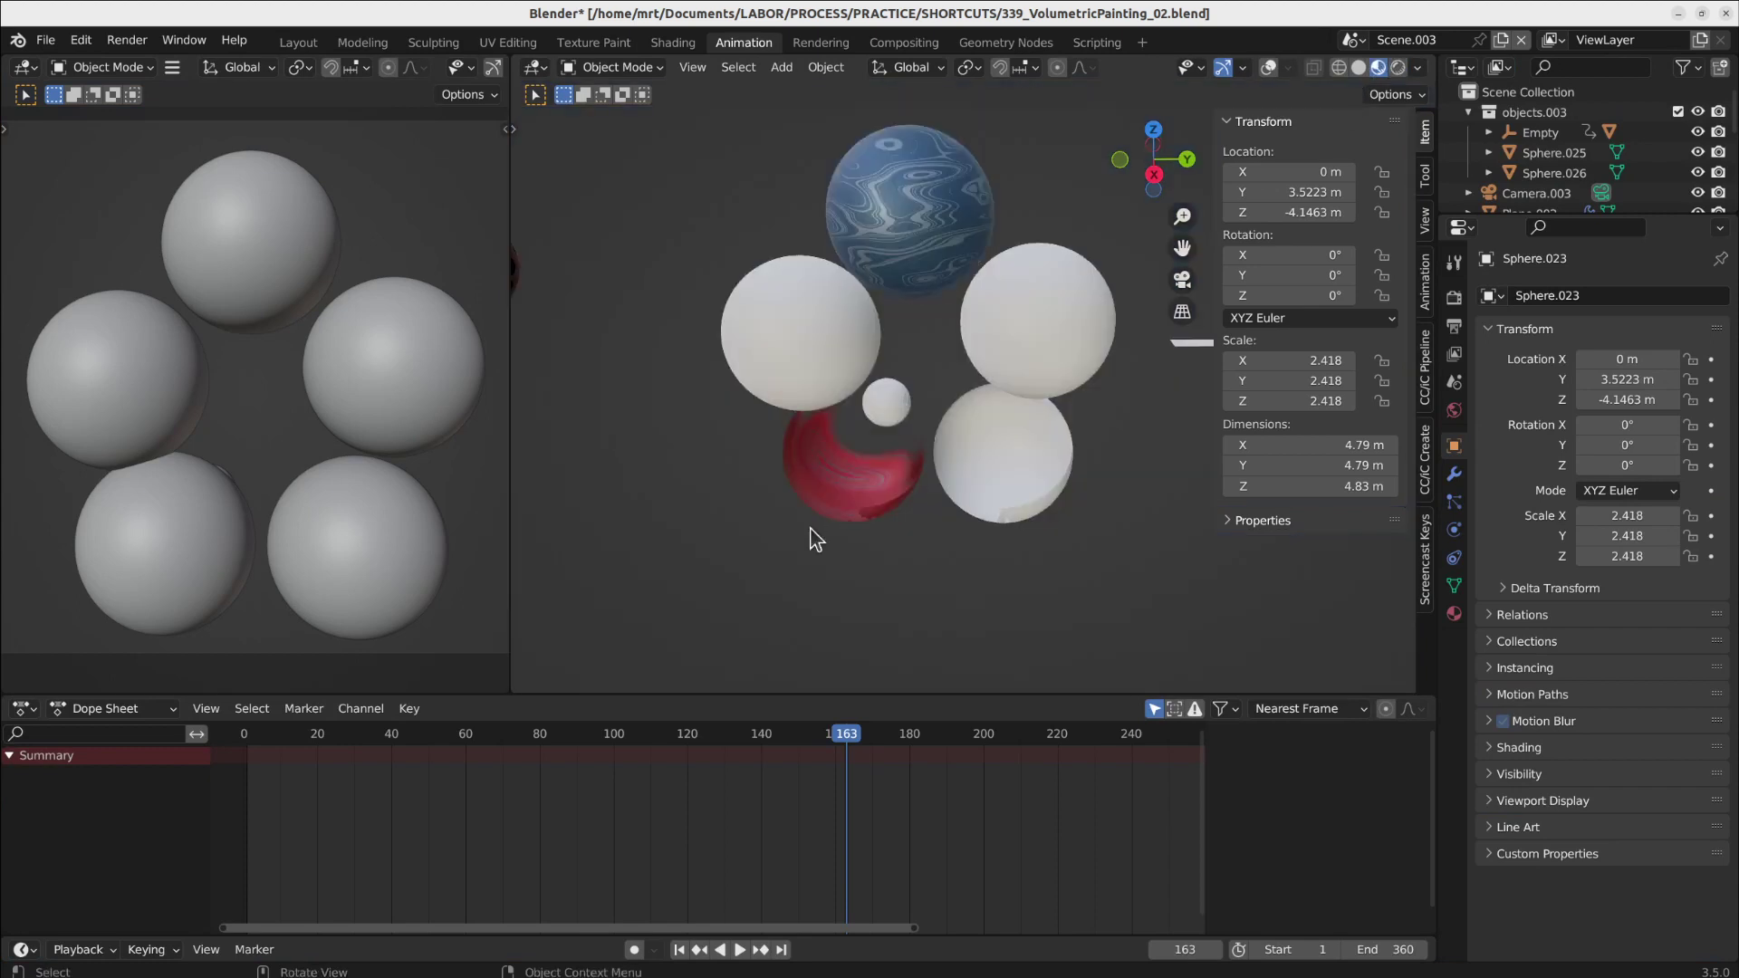
- From a right-side view, select the upper wood sphere and open it in the Geometry Nodes workspace
scroll(810, 527, down, 2)
middle_drag(796, 440, 835, 454)
key(KP_3)
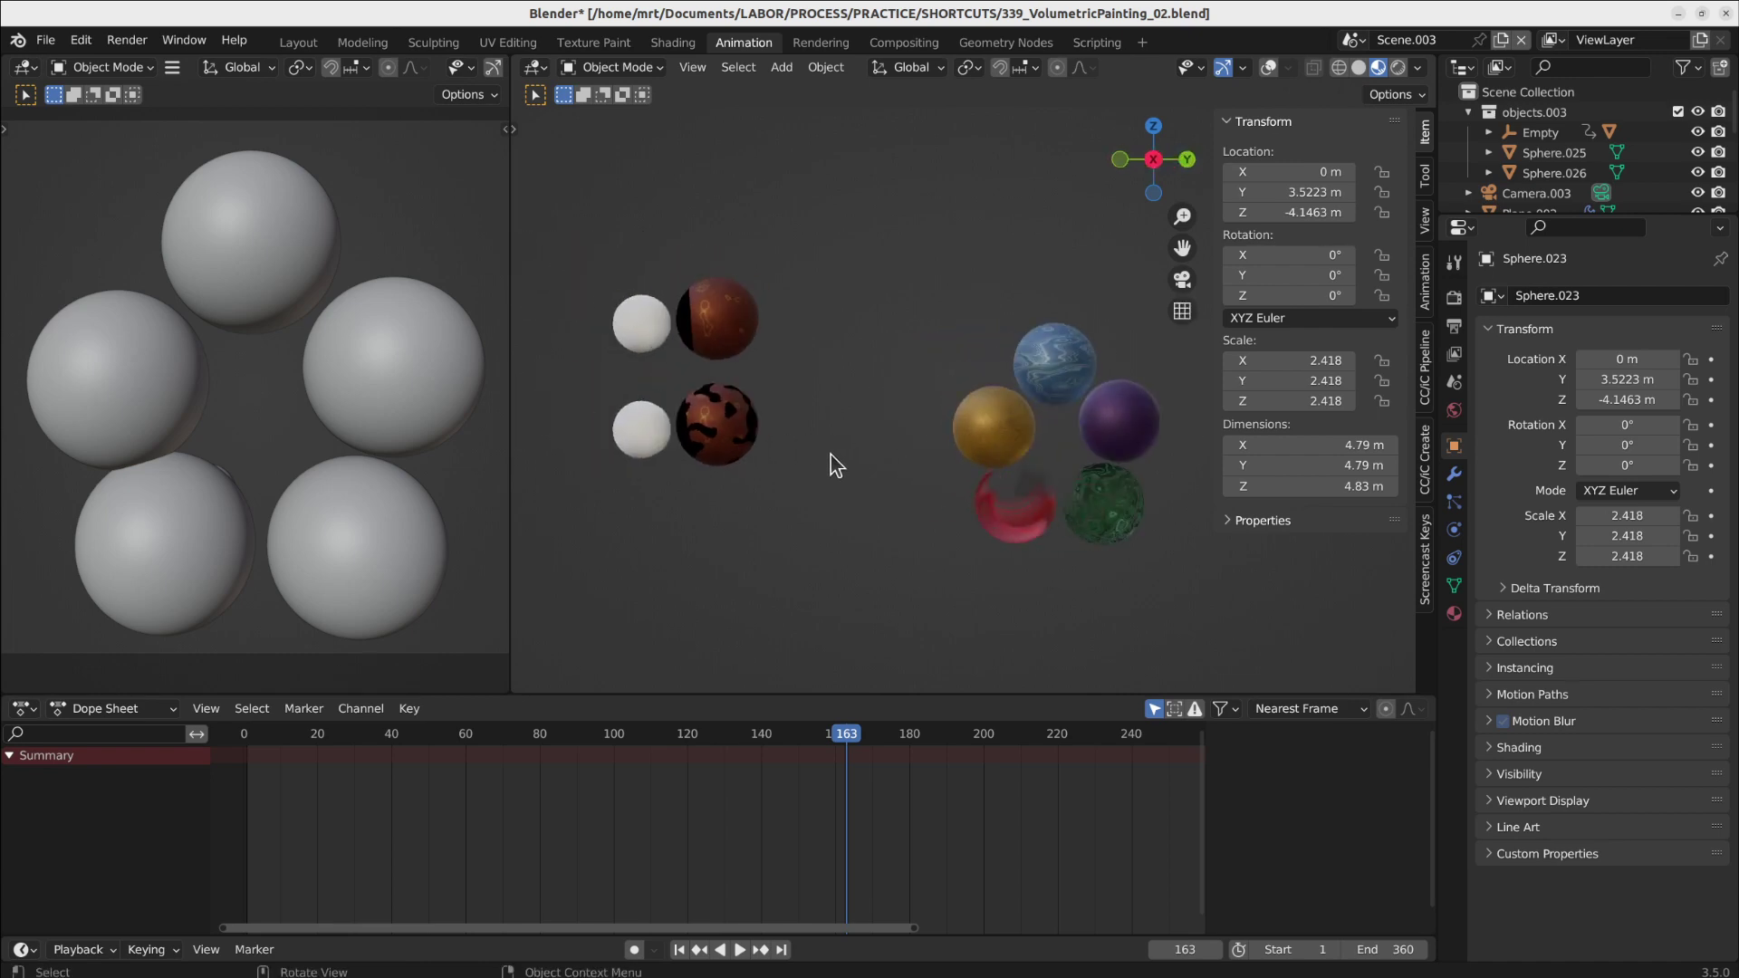
click(716, 351)
click(996, 44)
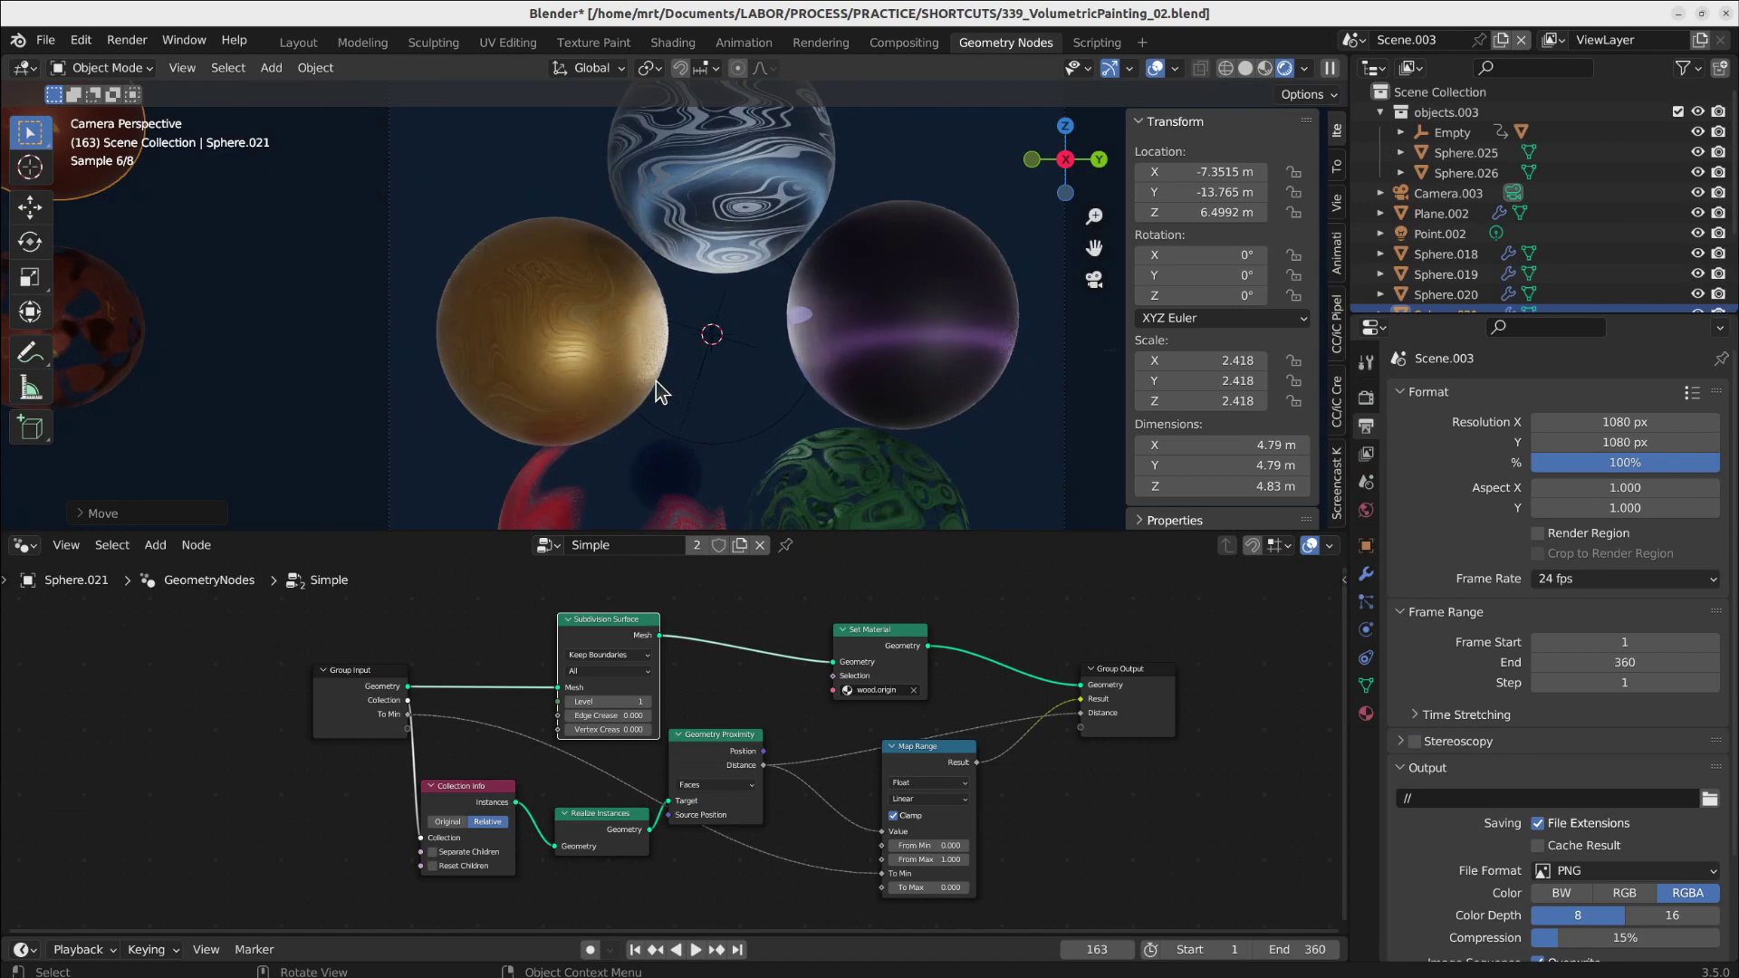
- Show the upper white and wood spheres in right orthographic view with Material Preview shading, with the wood sphere selected
key(KP_1)
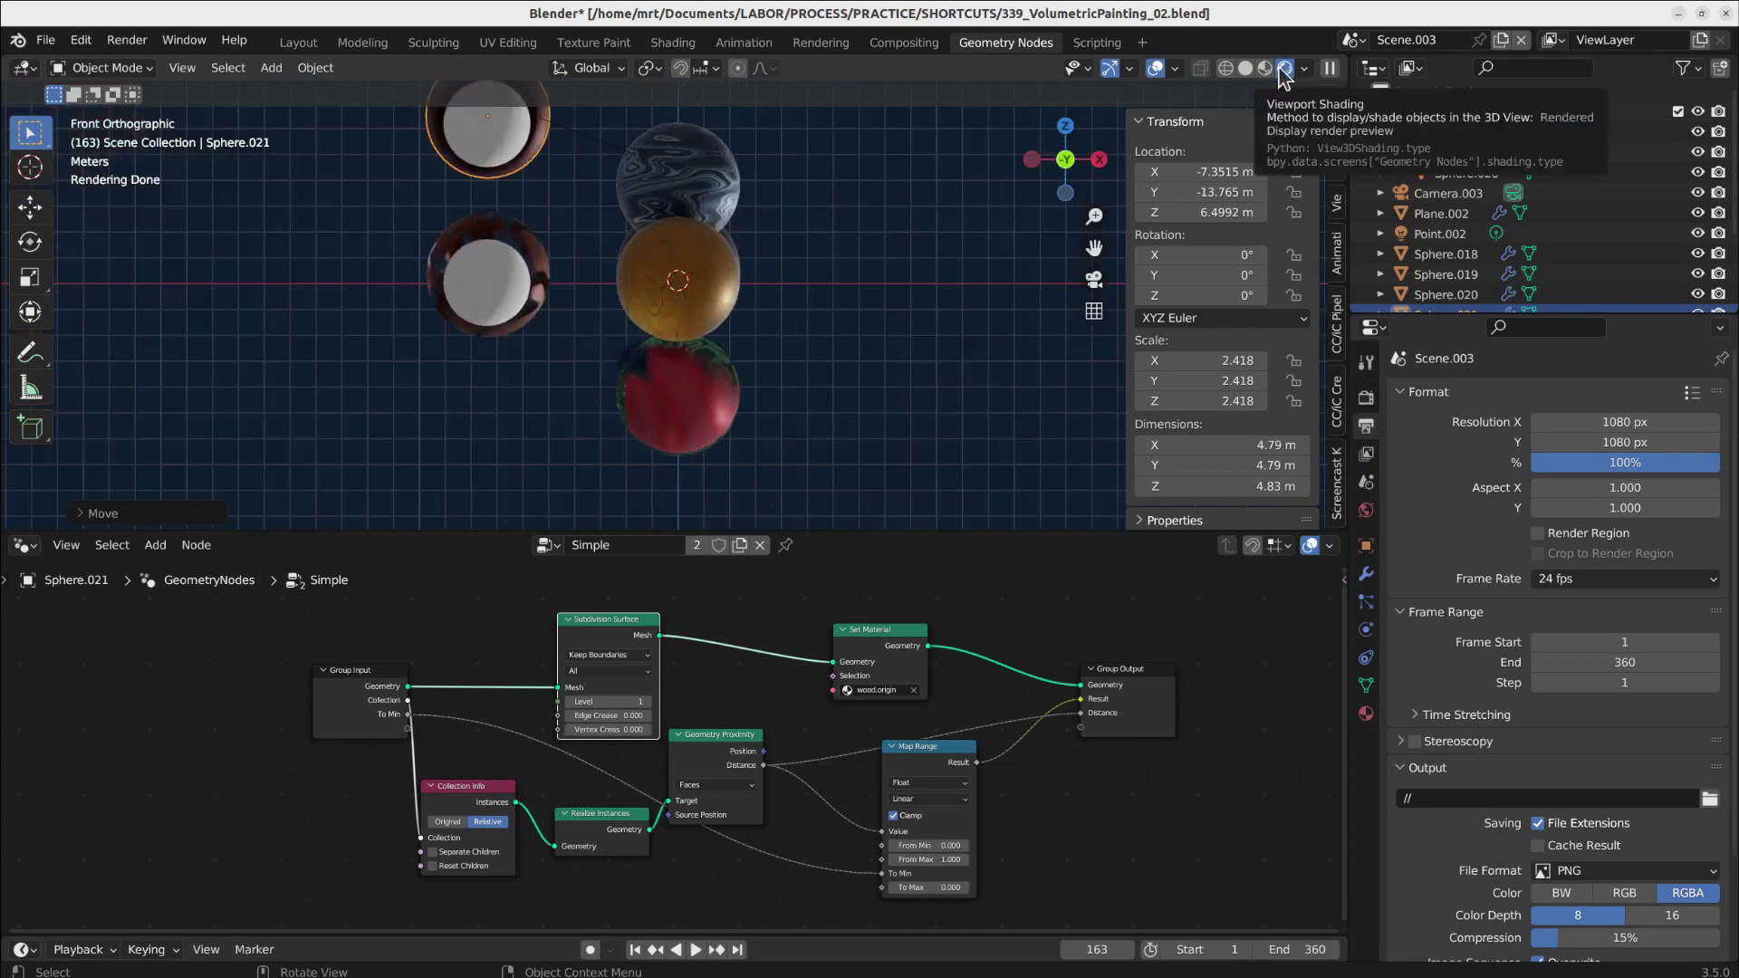
scroll(539, 256, down, 4)
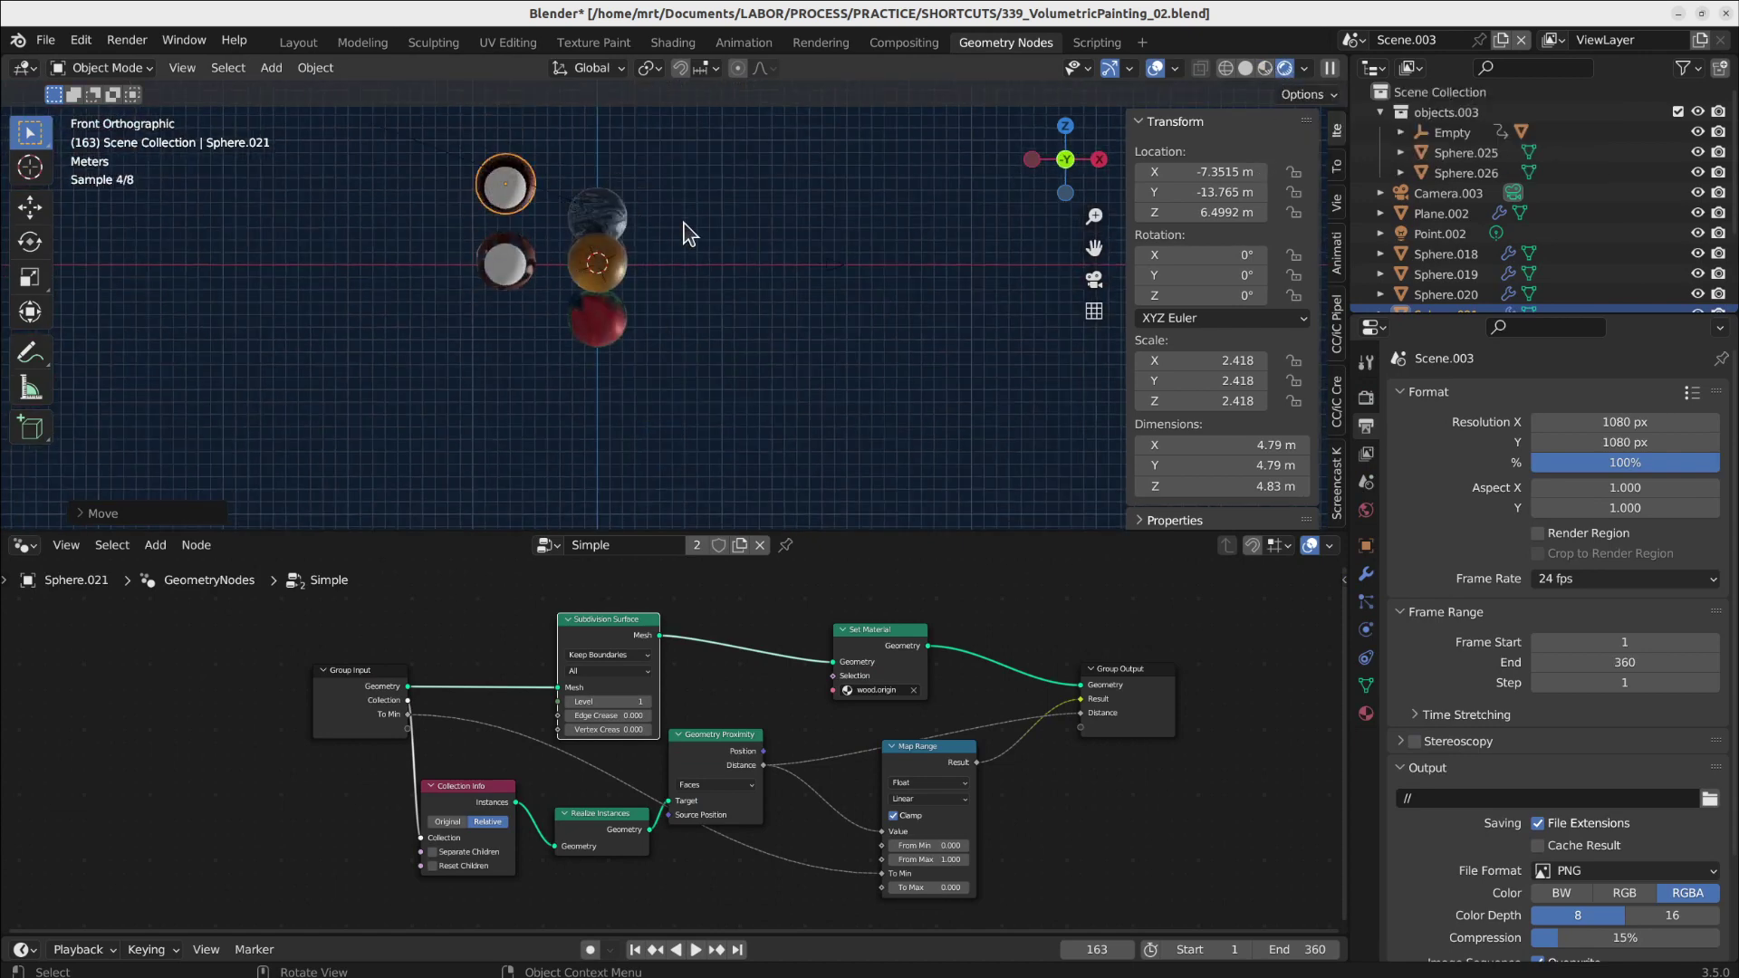
key(KP_3)
shift+middle_drag(491, 232, 620, 310)
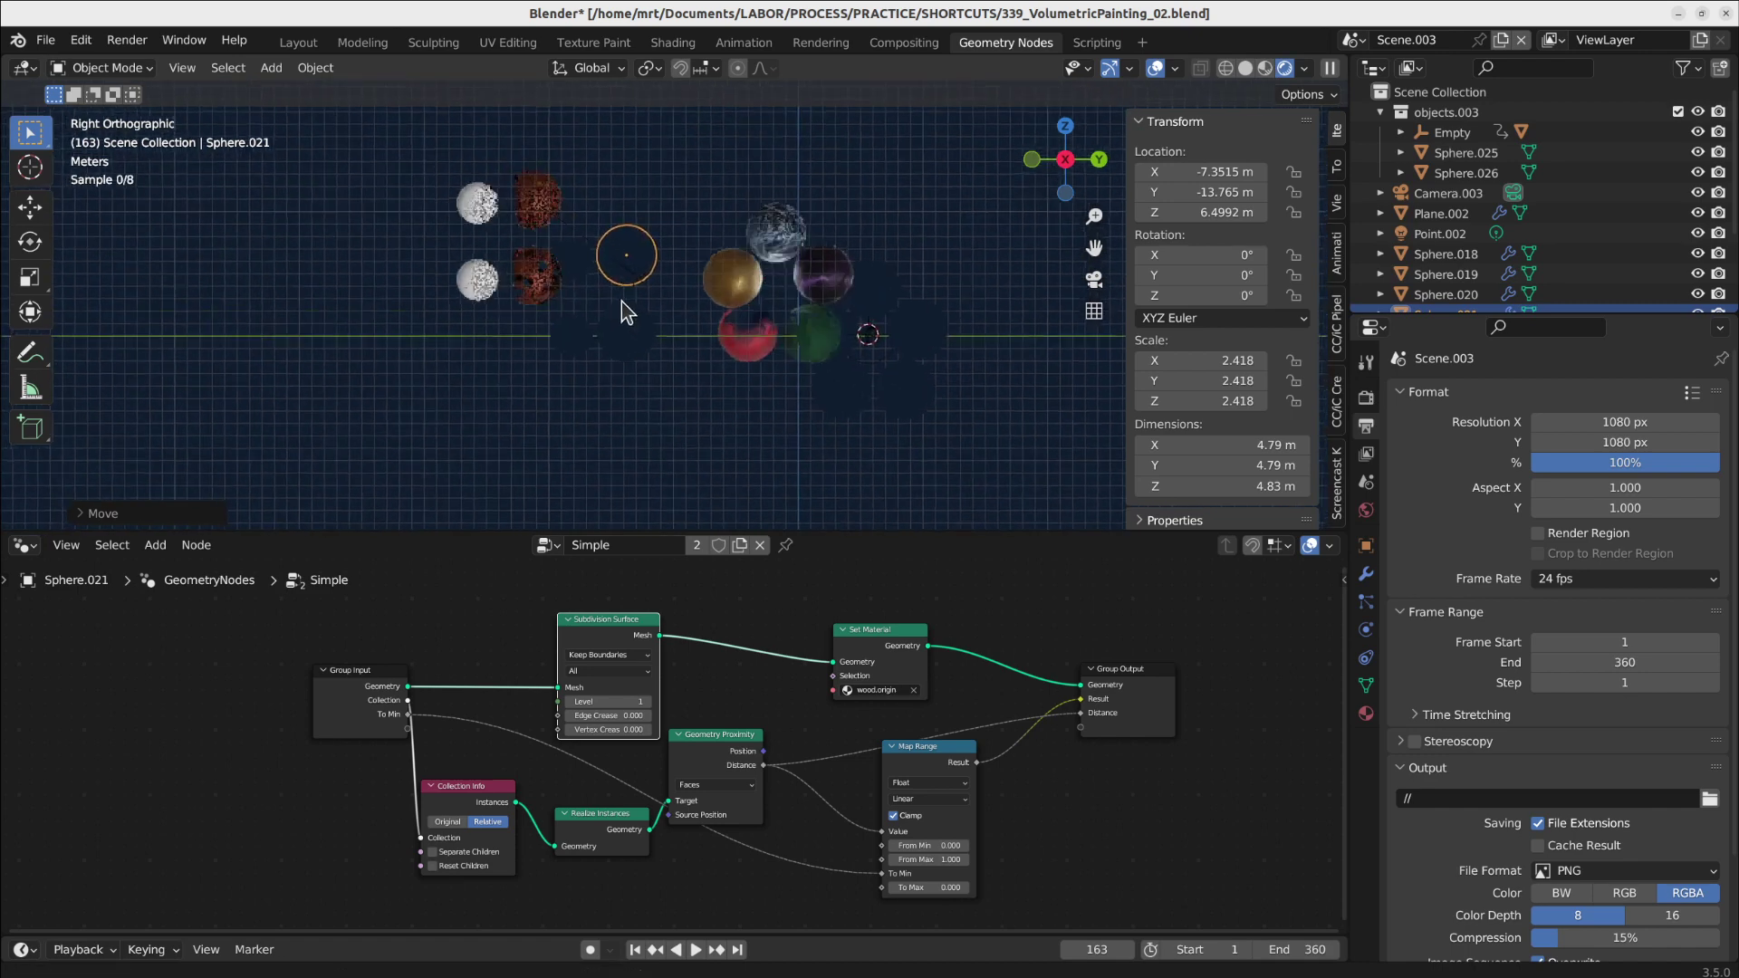
click(1264, 68)
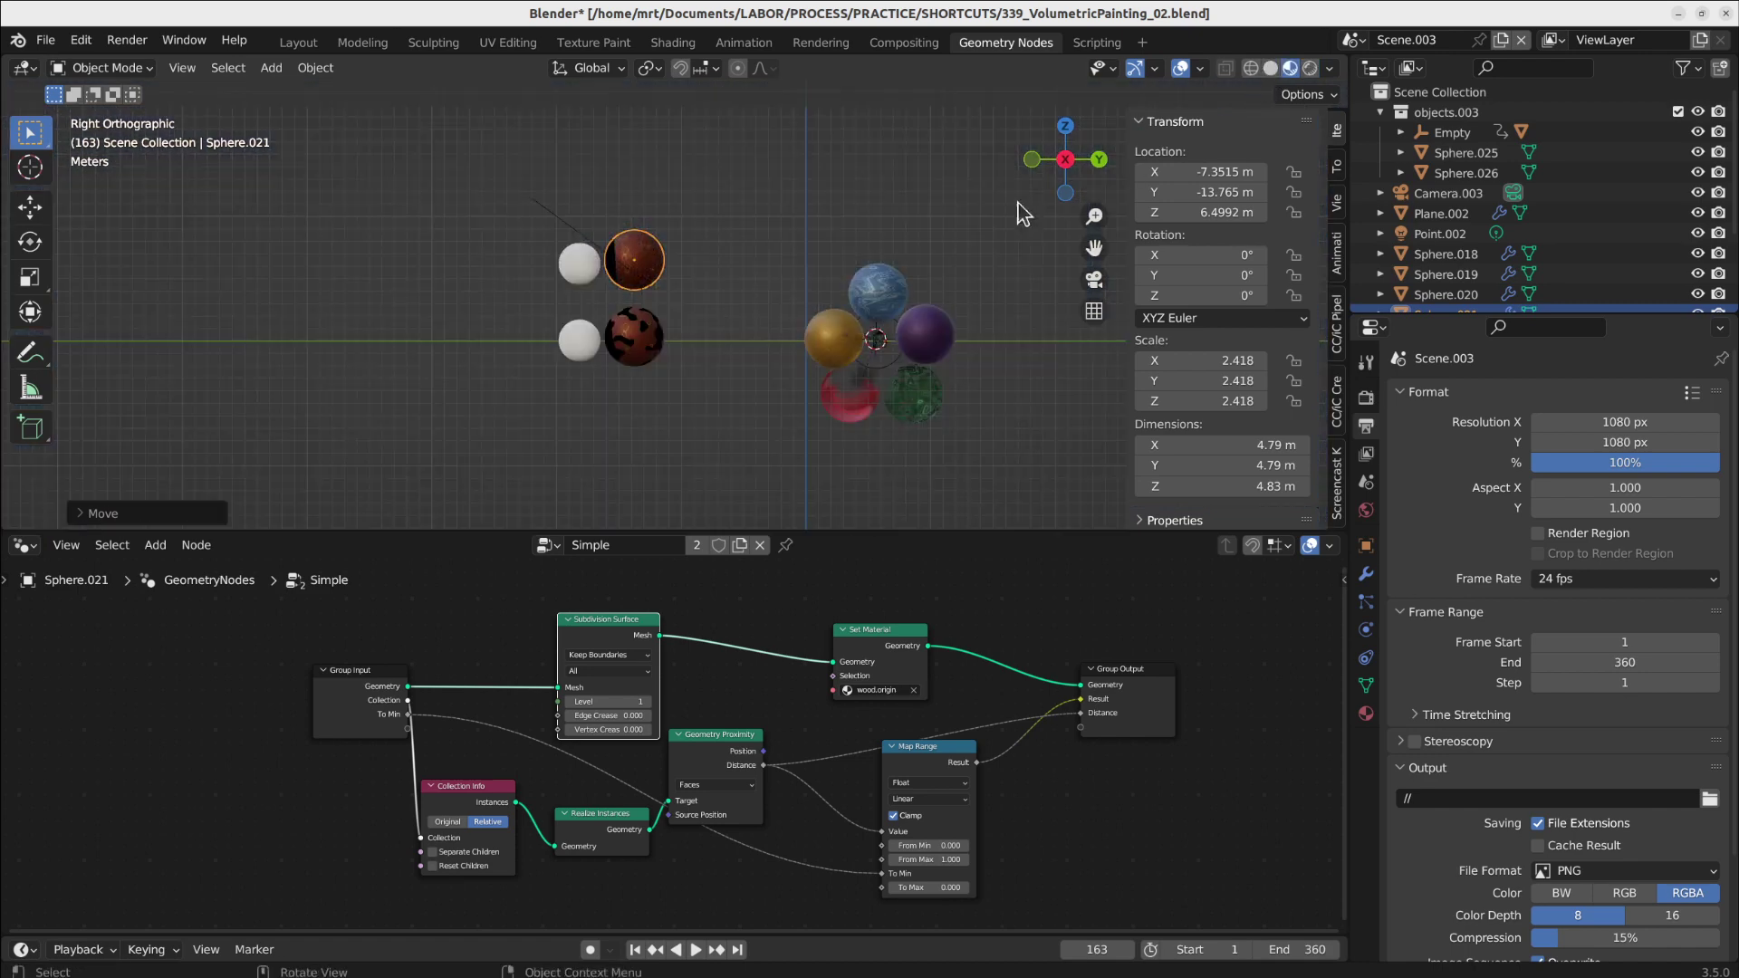
scroll(620, 267, up, 8)
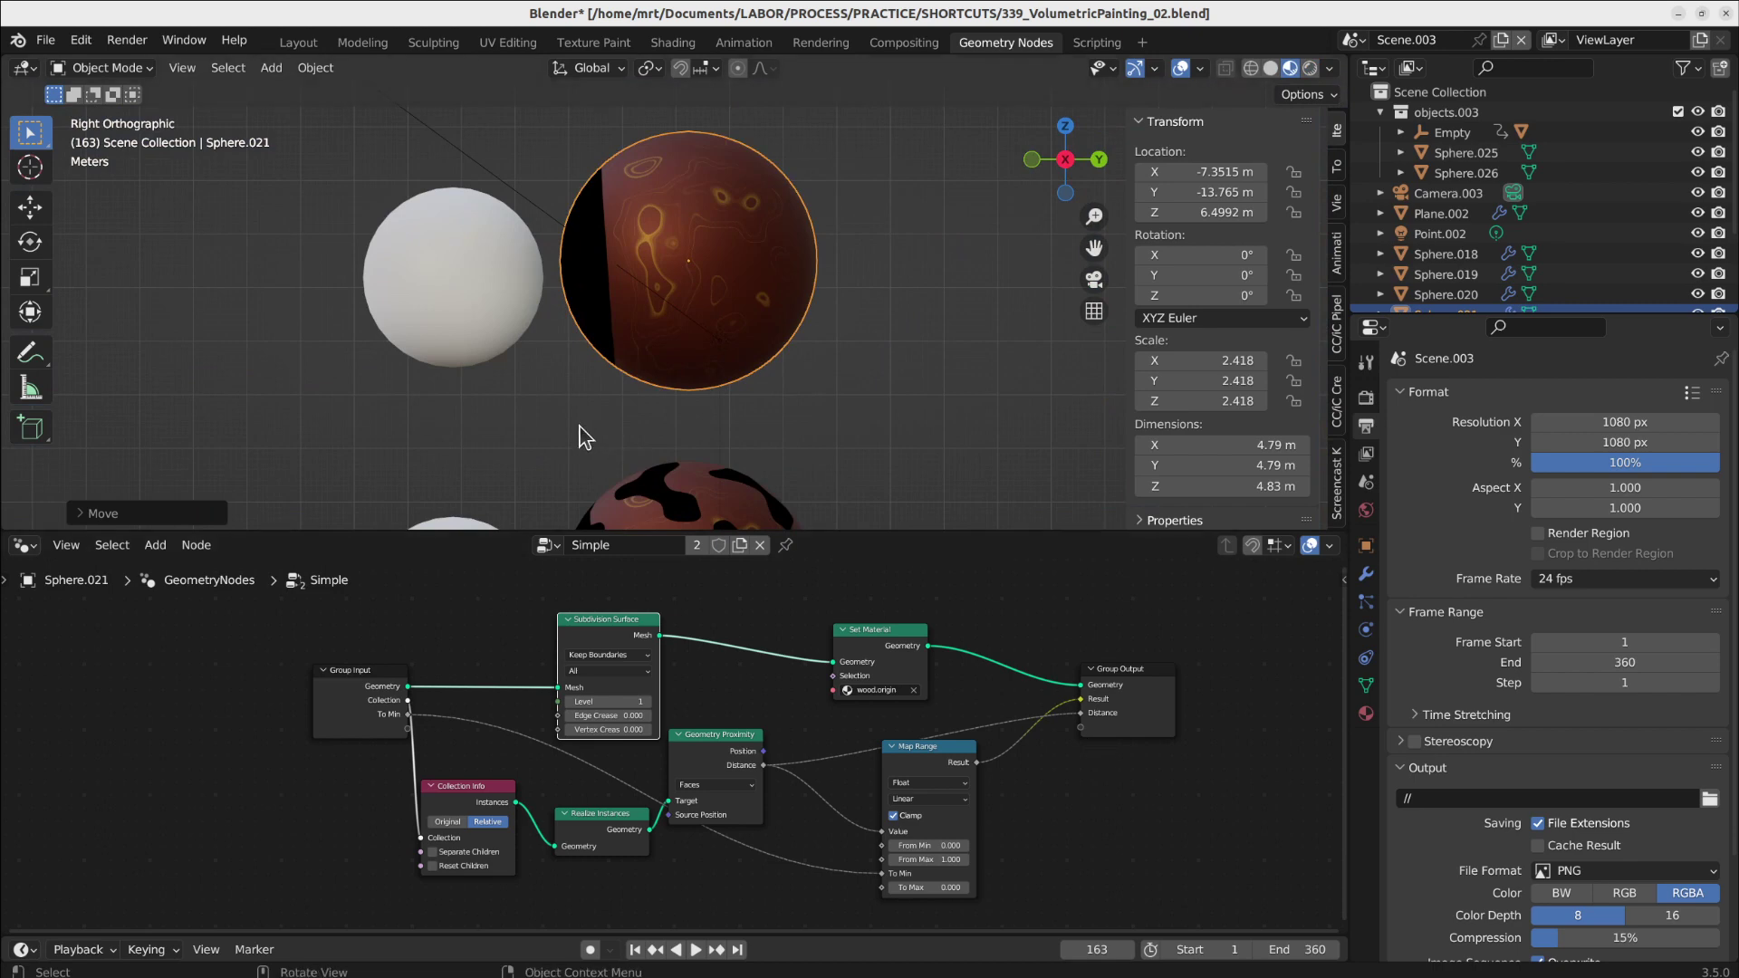
click(487, 285)
scroll(646, 427, down, 4)
click(715, 365)
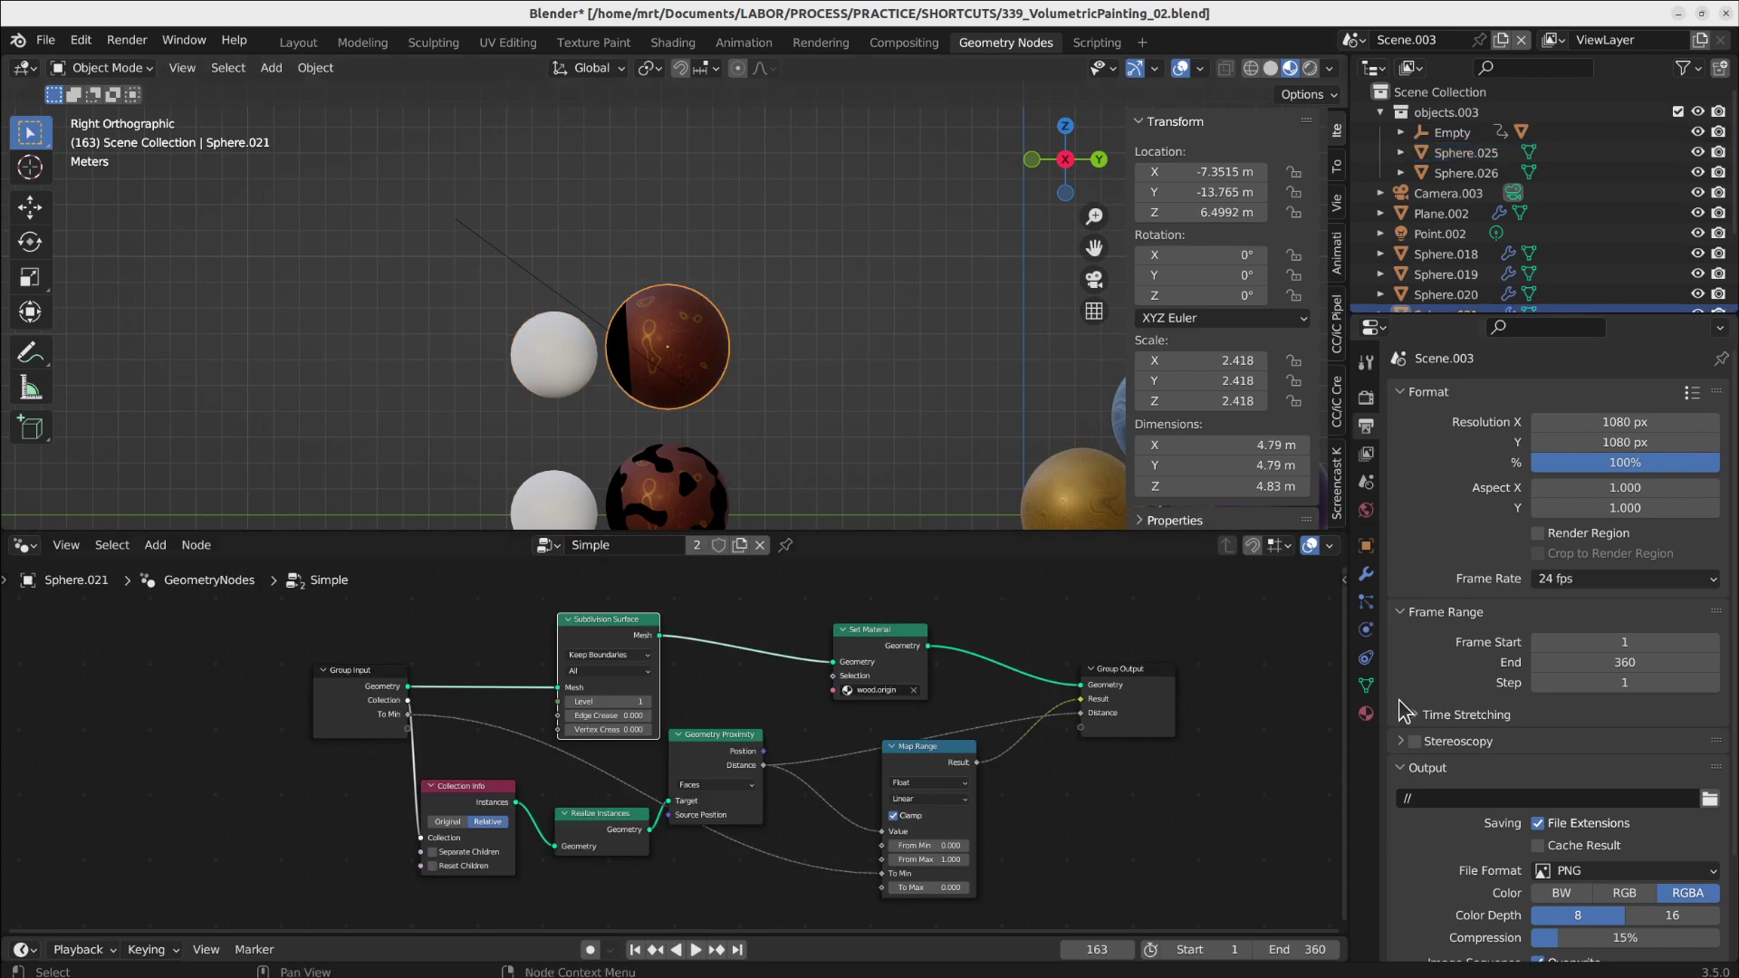
- Set the scene's render engine to Eevee
click(1365, 398)
click(1593, 398)
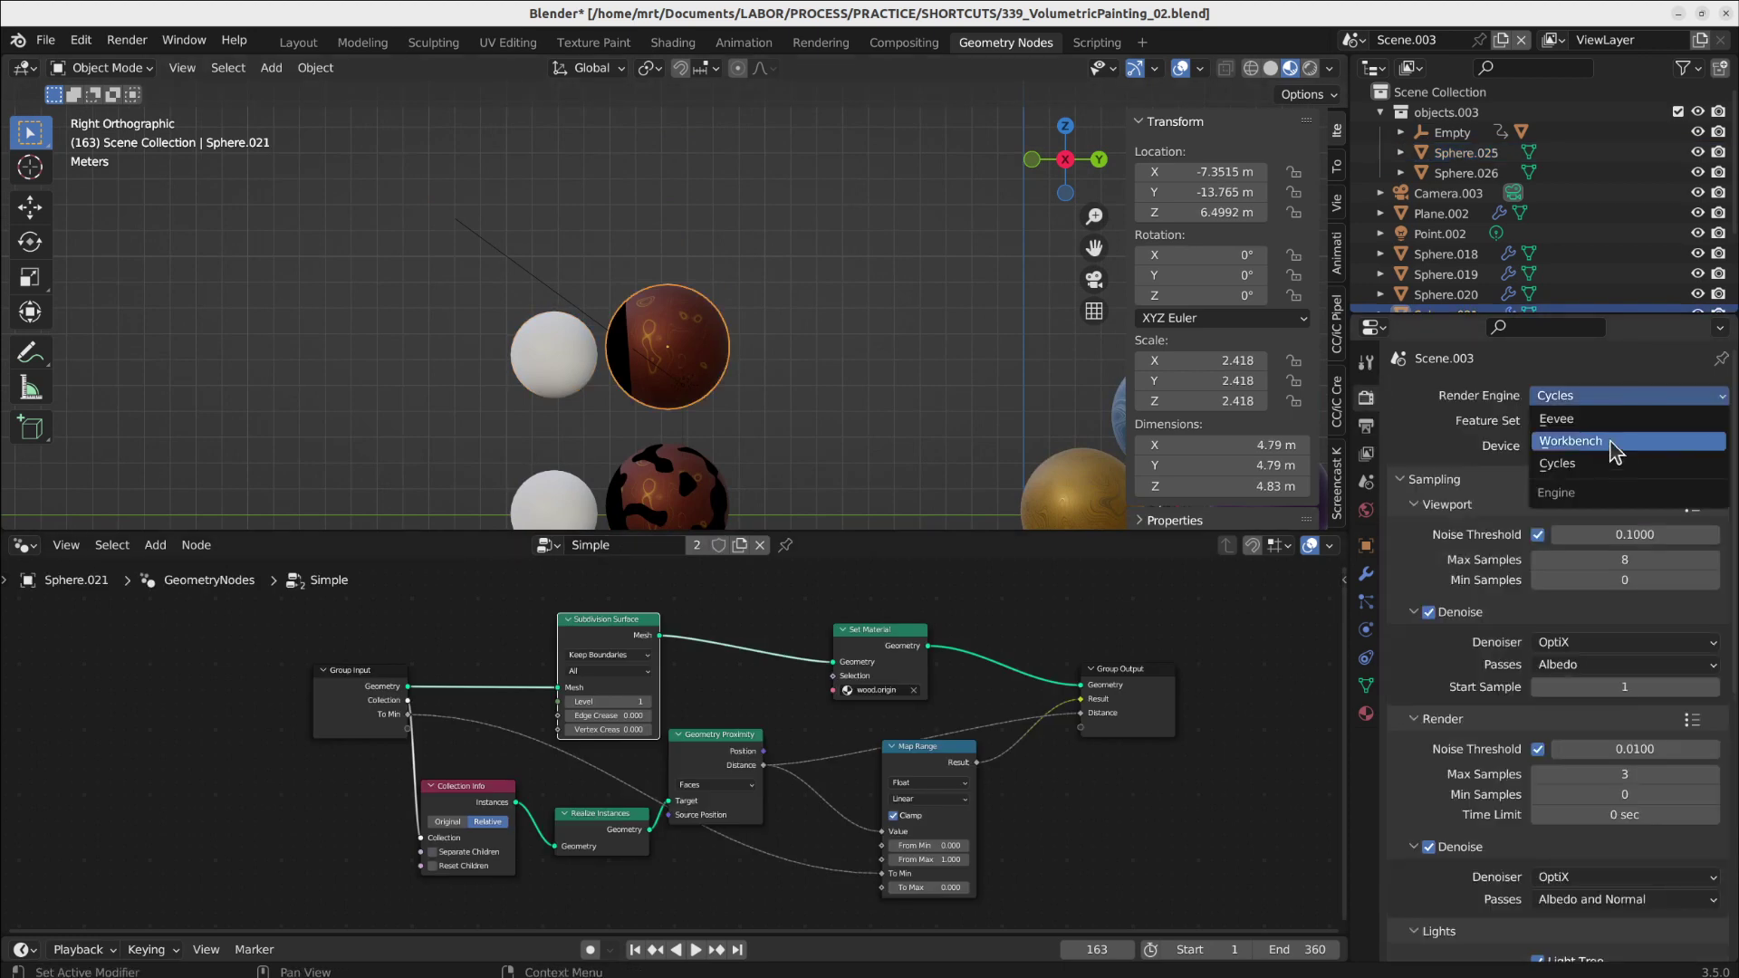
click(1608, 423)
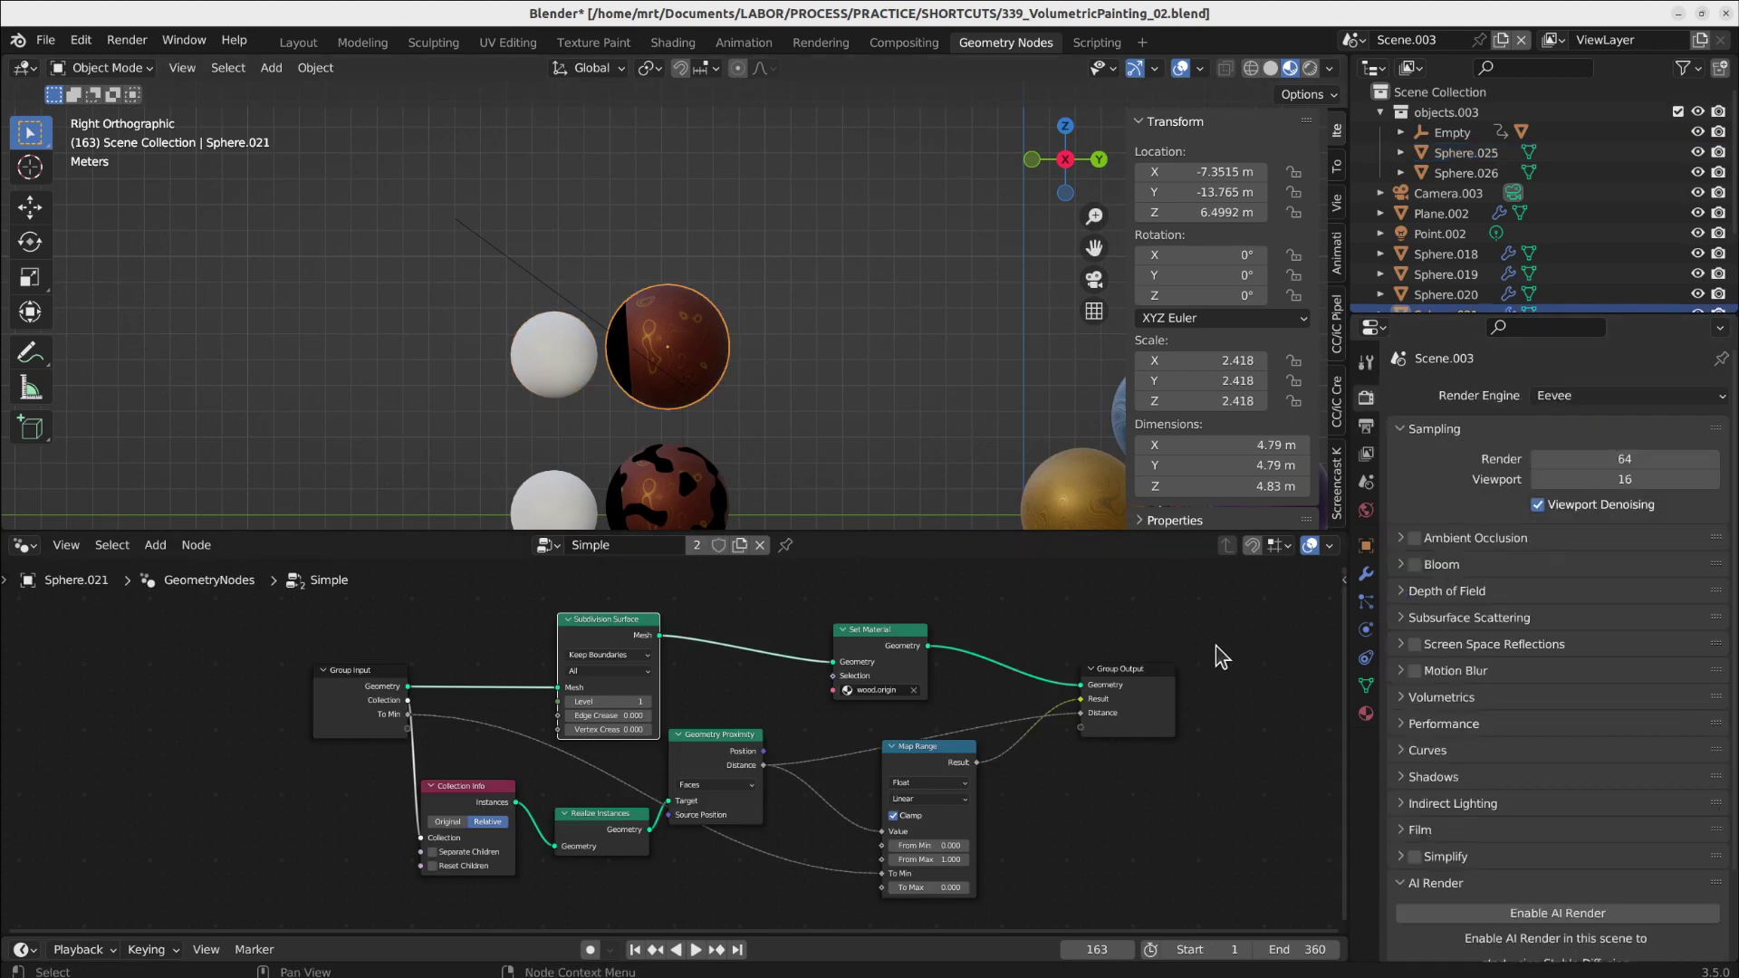
key(n)
scroll(1229, 793, down, 5)
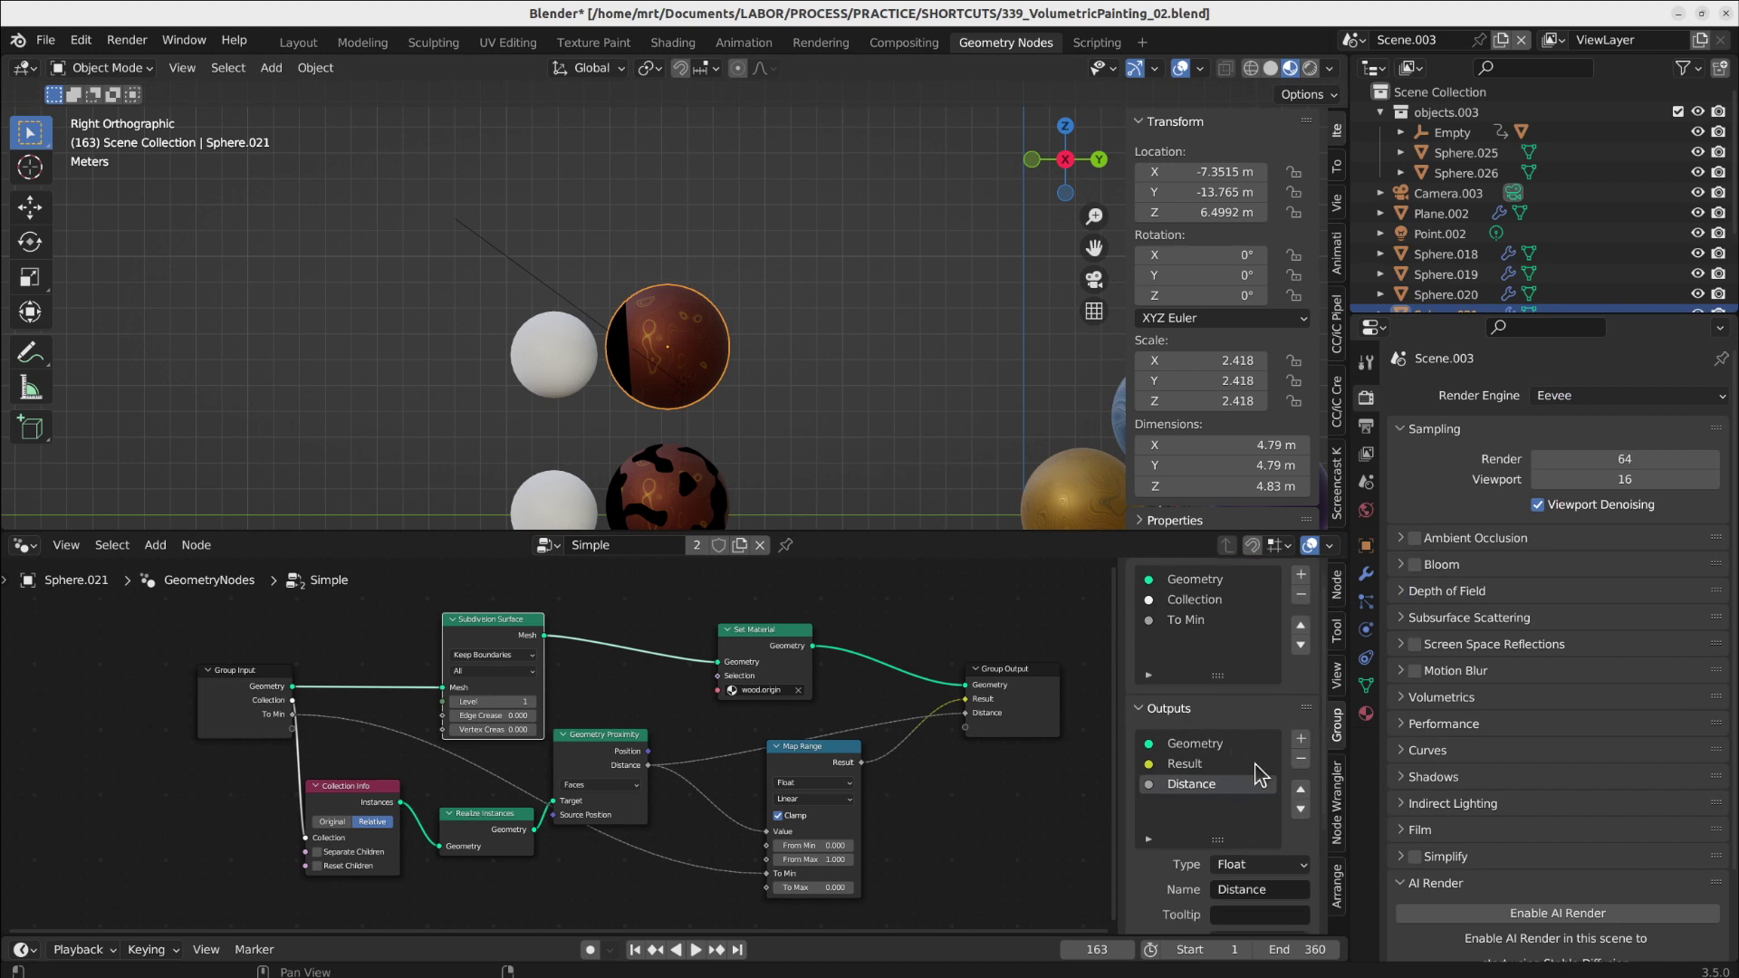
click(1337, 598)
click(1337, 632)
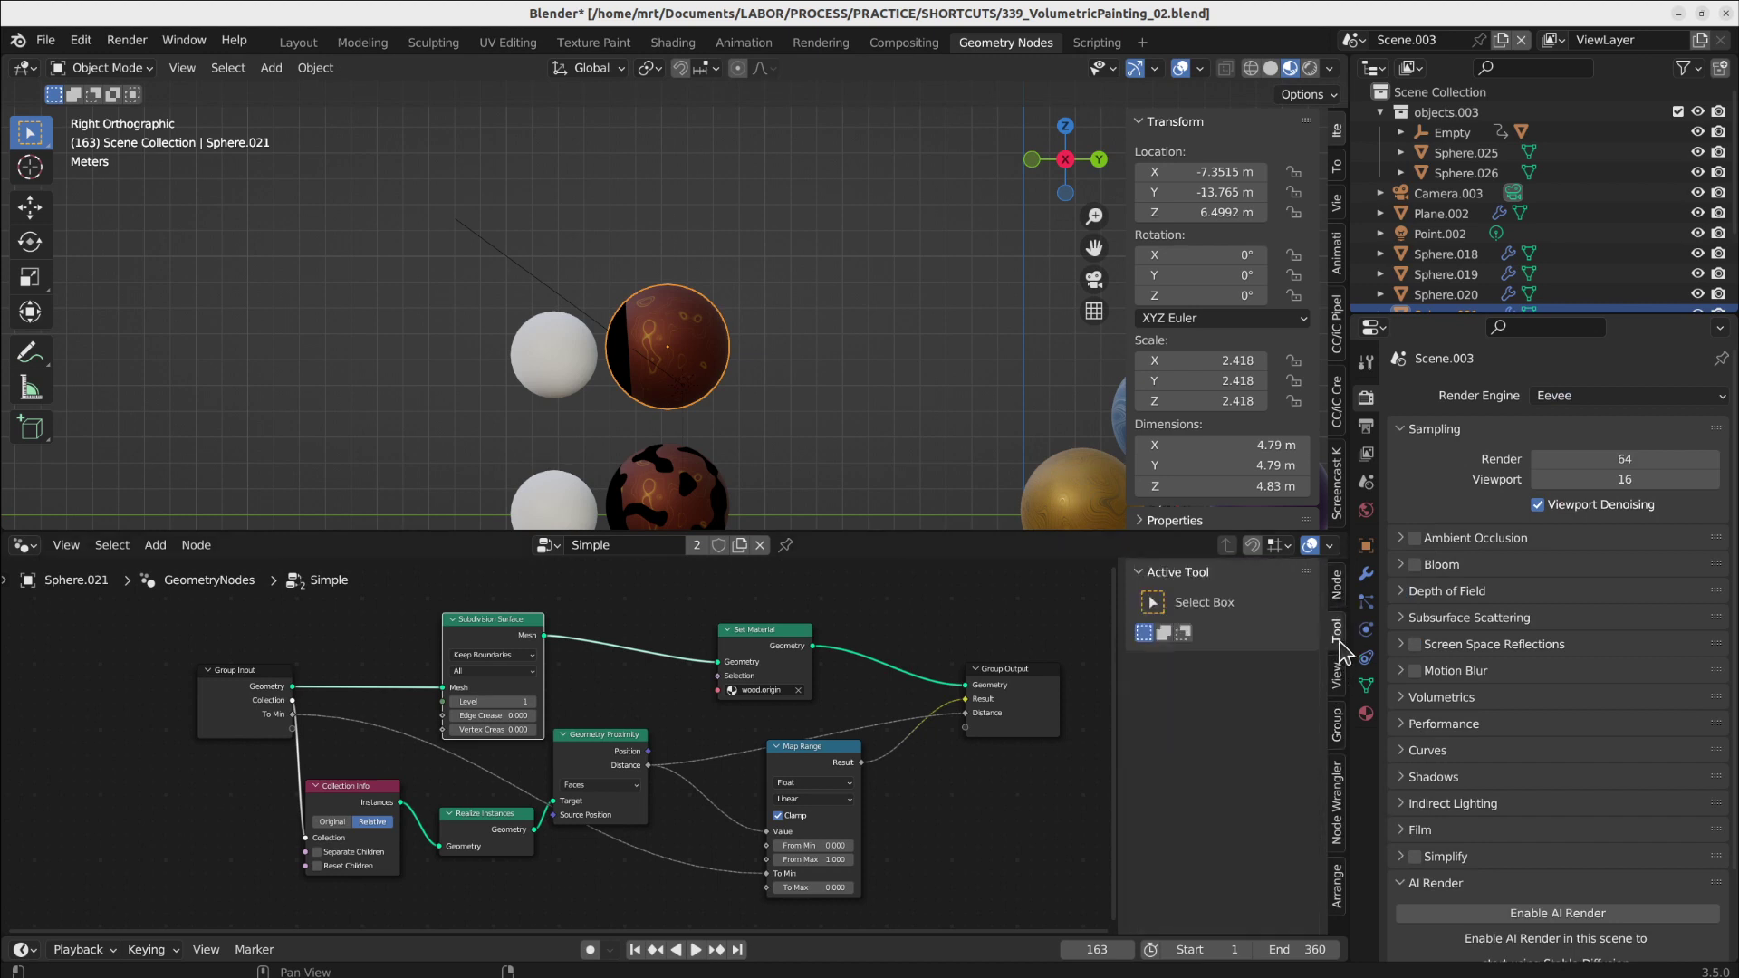
click(1337, 676)
click(1337, 729)
click(1336, 590)
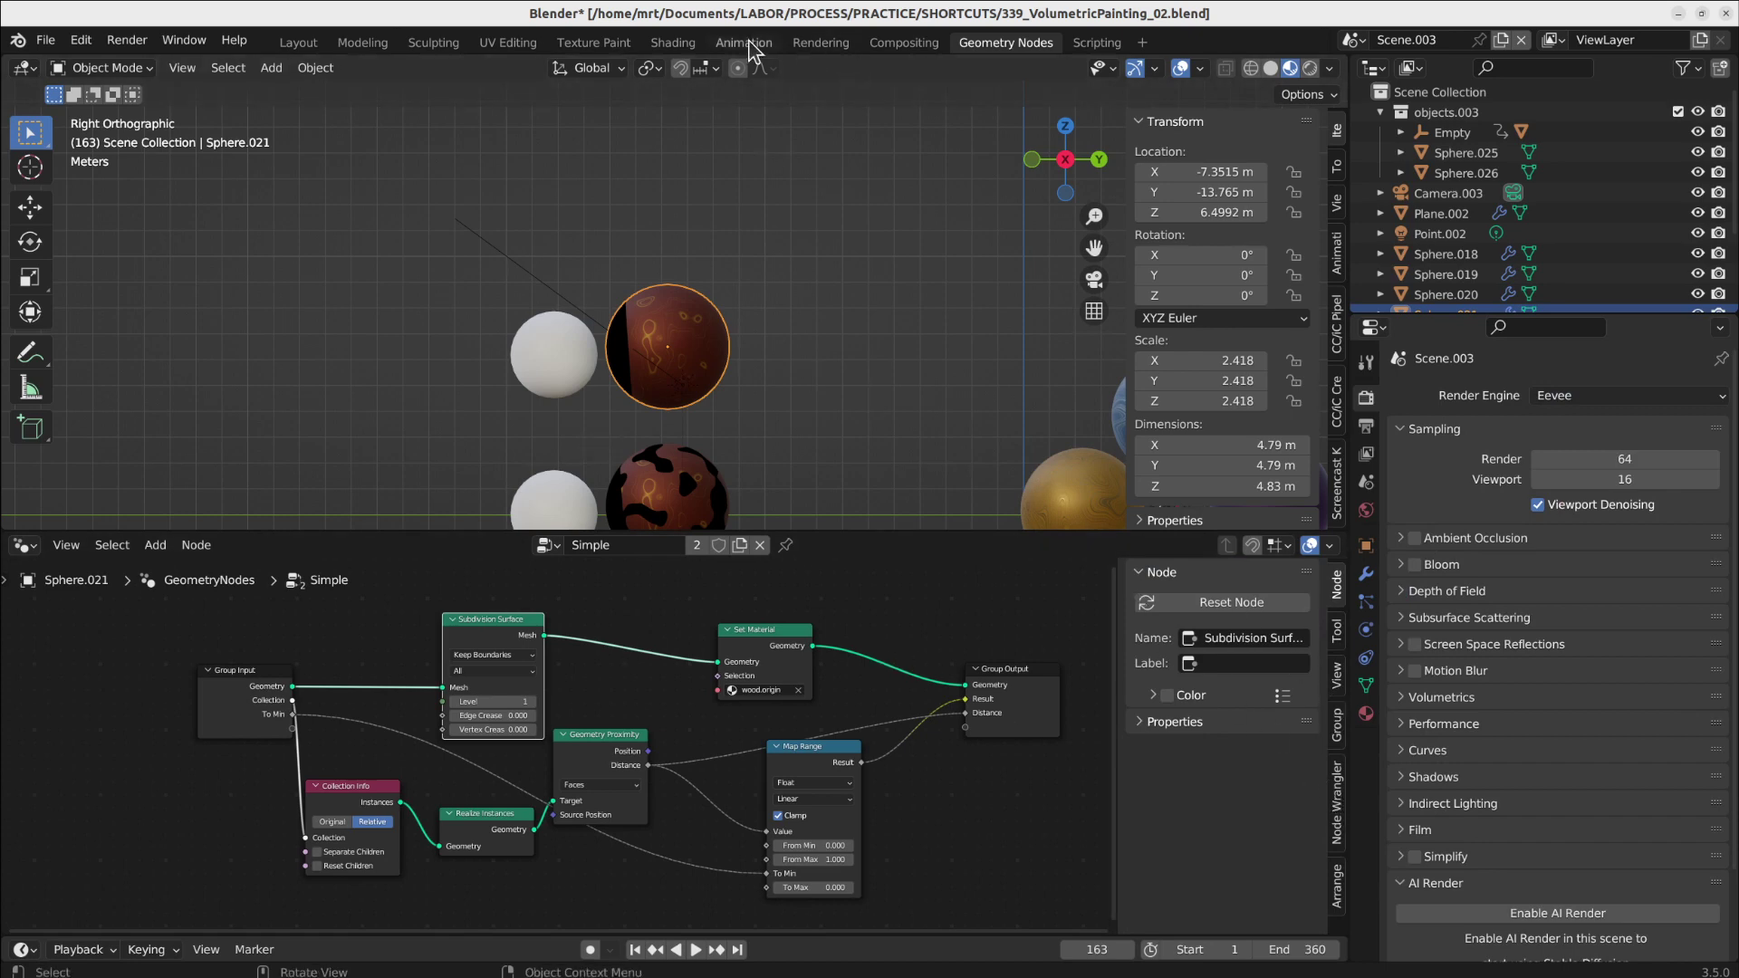
- Go to the Shading workspace and set the wood.origin material's blend mode to Alpha Blend
click(673, 42)
click(1347, 706)
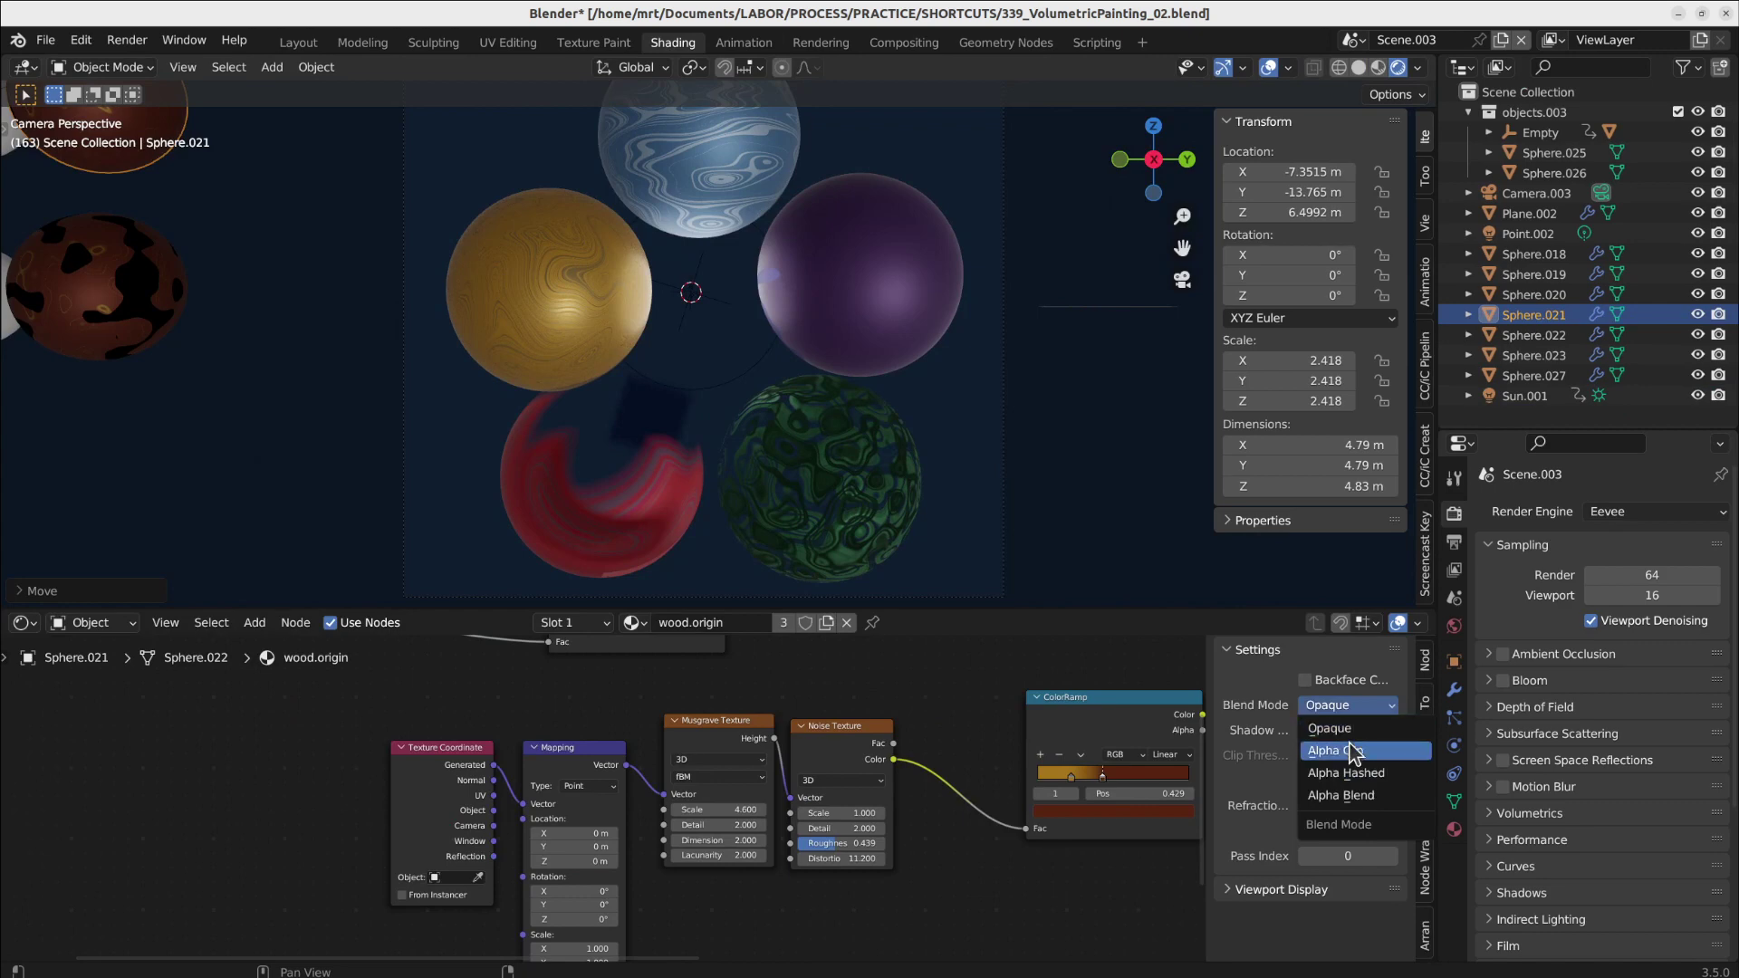
click(1356, 796)
- In right orthographic view, move the upper white sphere slightly farther away from the wood sphere beside it
scroll(703, 438, down, 3)
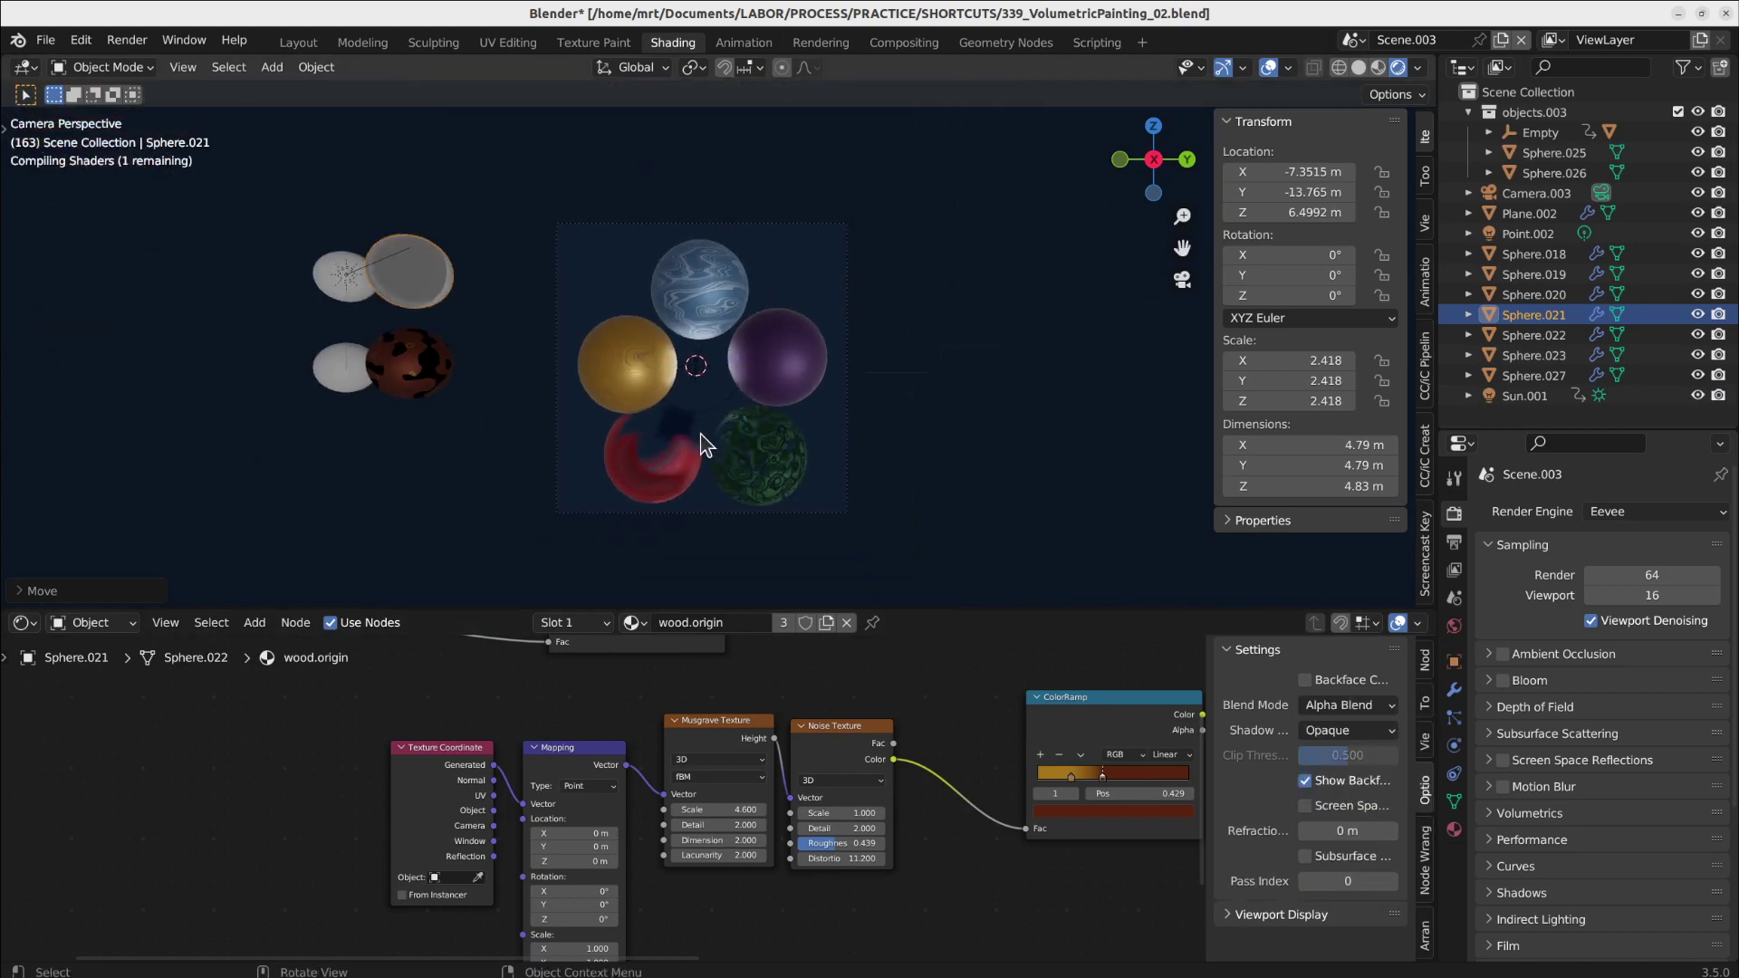
key(KP_3)
scroll(706, 444, down, 2)
shift+middle_drag(641, 360, 768, 505)
scroll(513, 288, up, 3)
click(470, 288)
key(g)
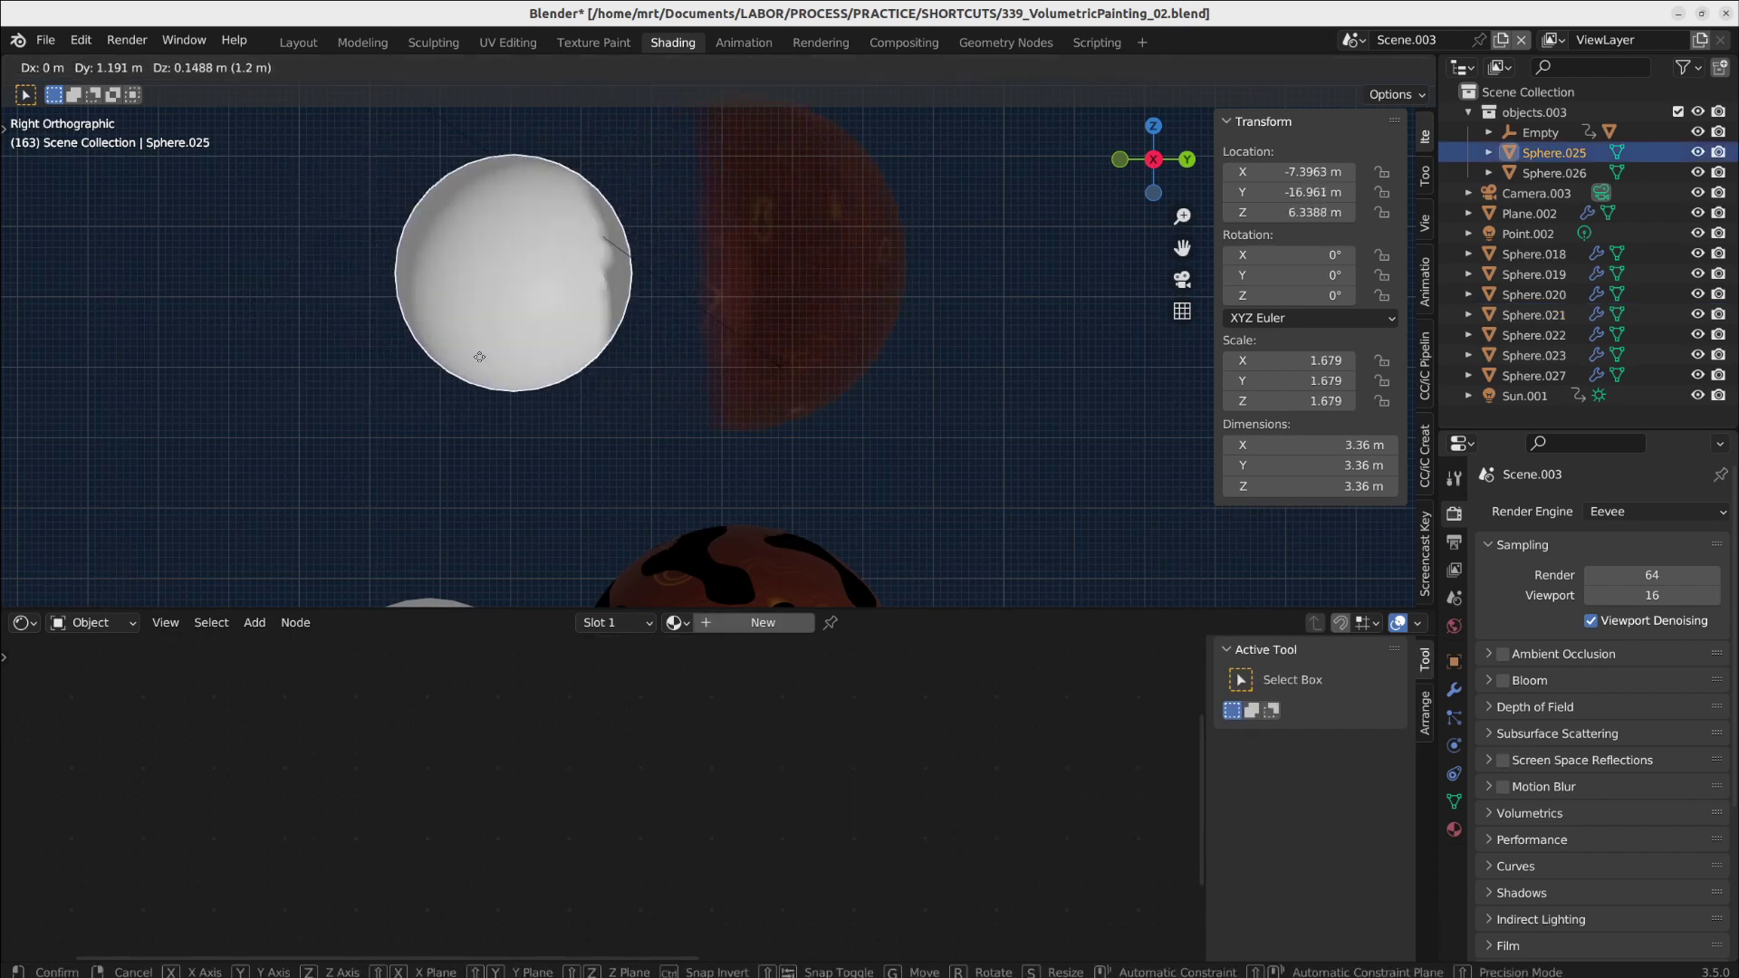
click(428, 337)
- Select the upper wood sphere and hide the viewport's grid overlay
click(719, 337)
click(1284, 67)
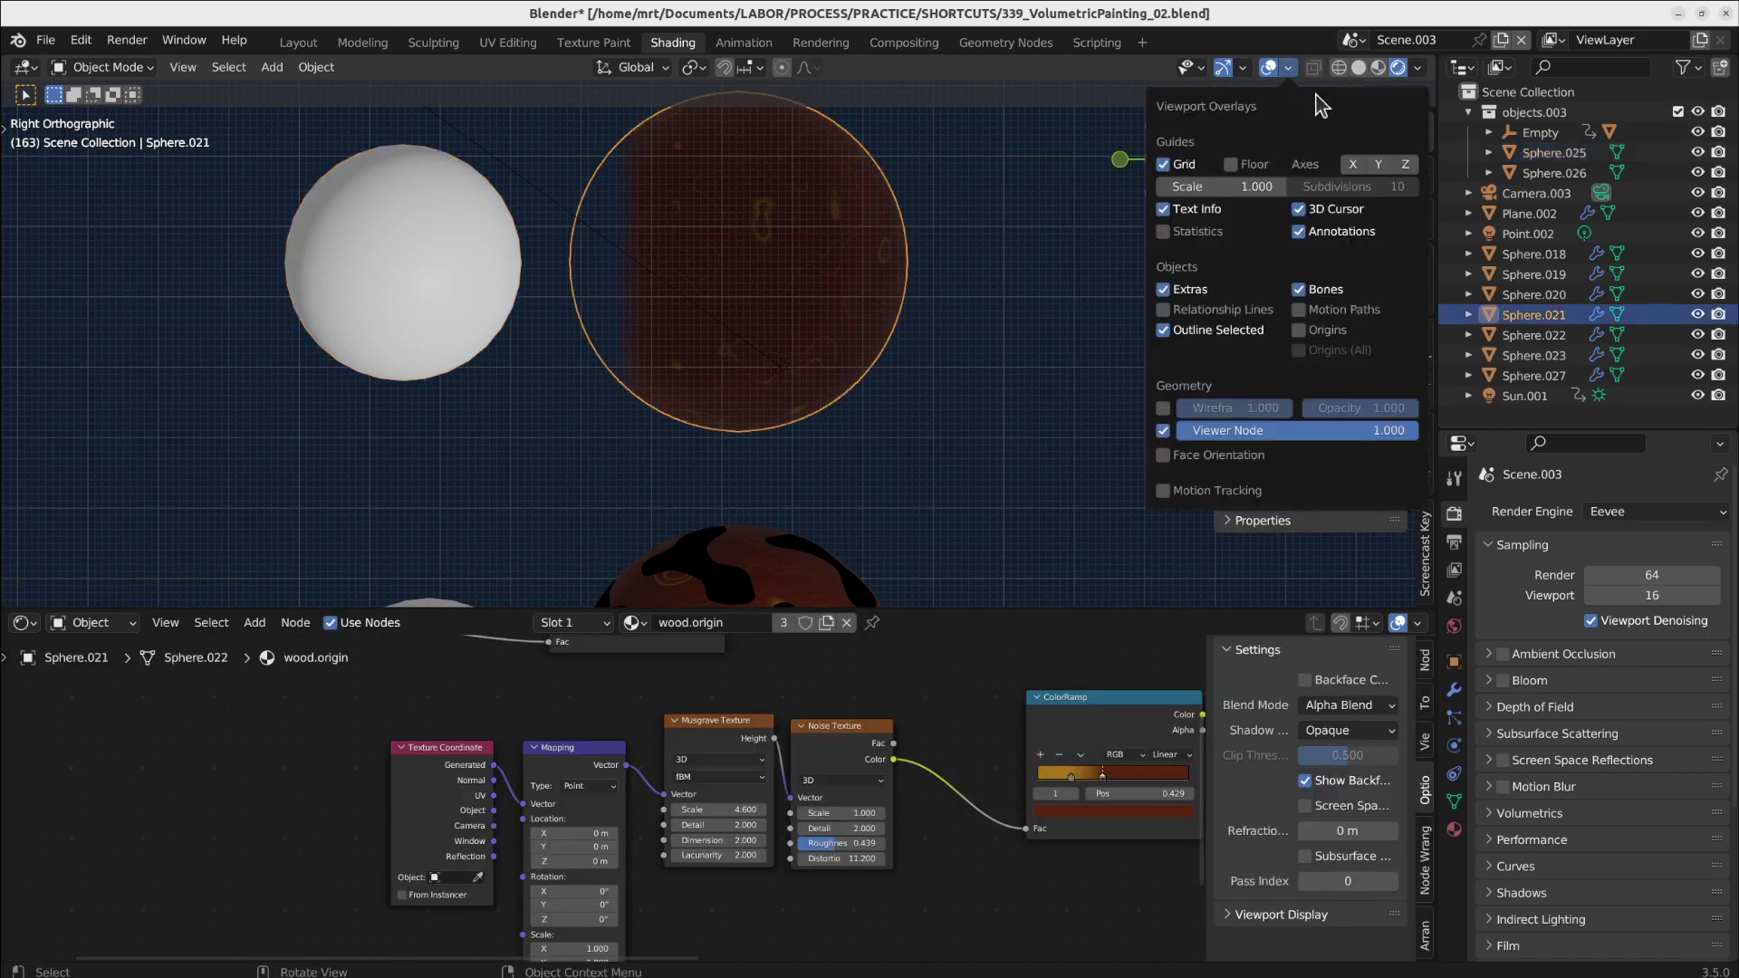
click(1202, 174)
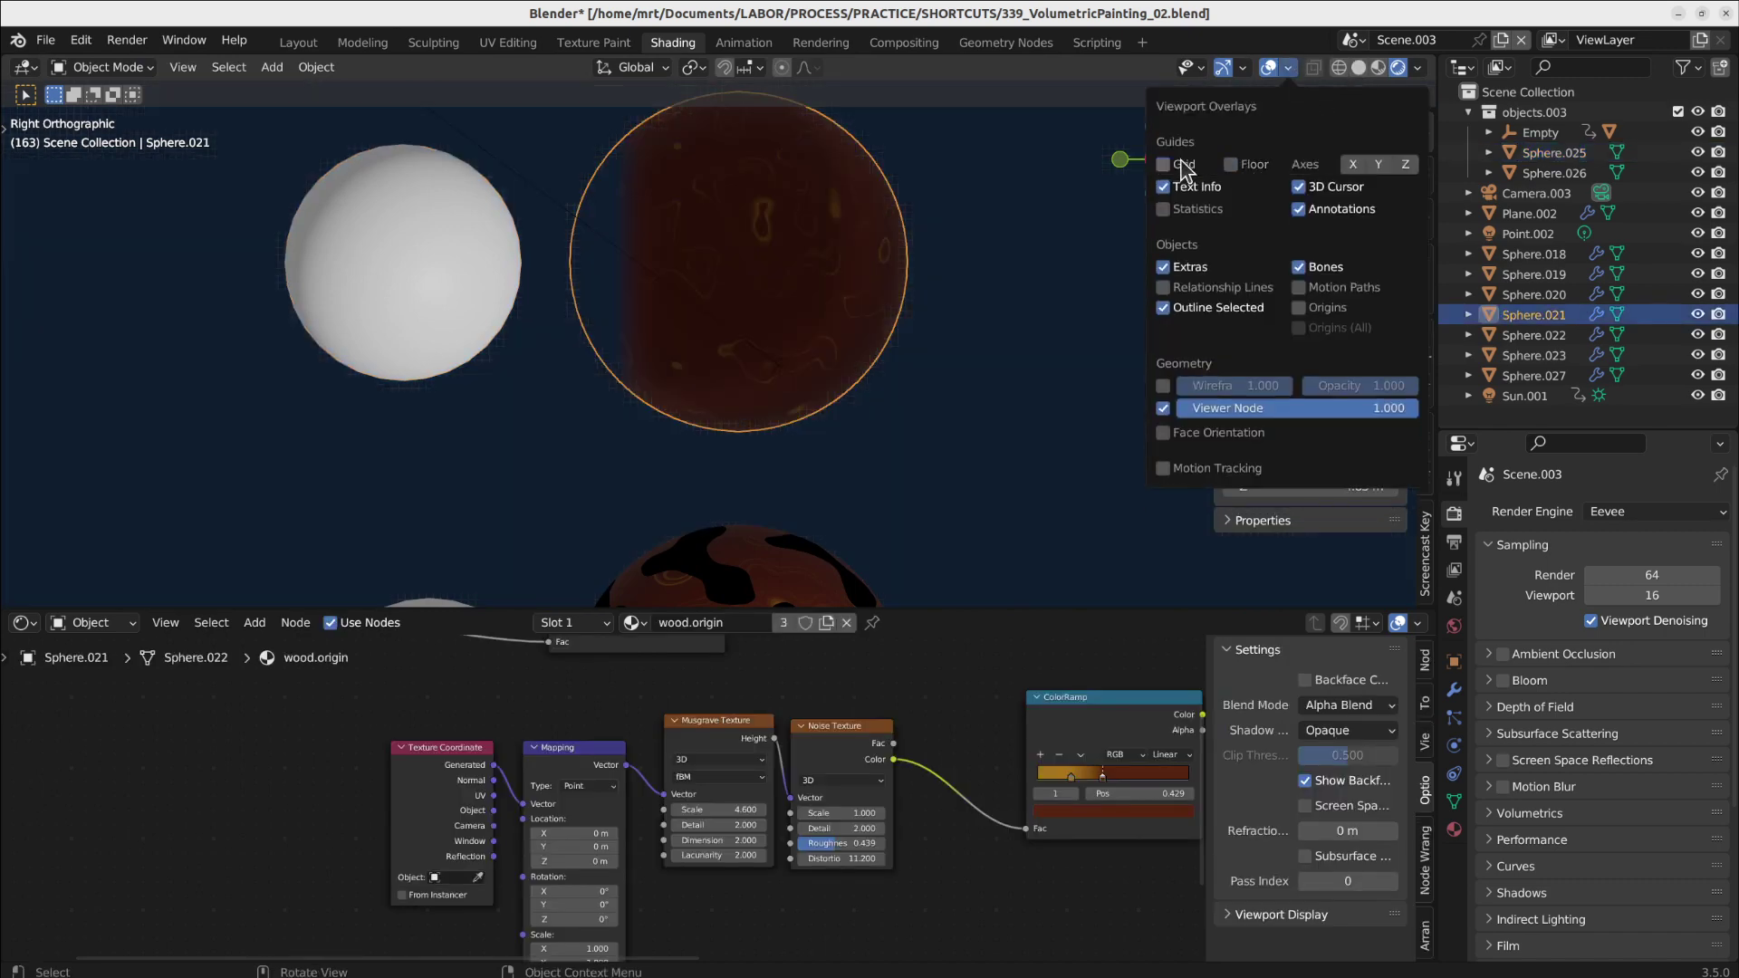
shift+middle_drag(788, 387, 809, 450)
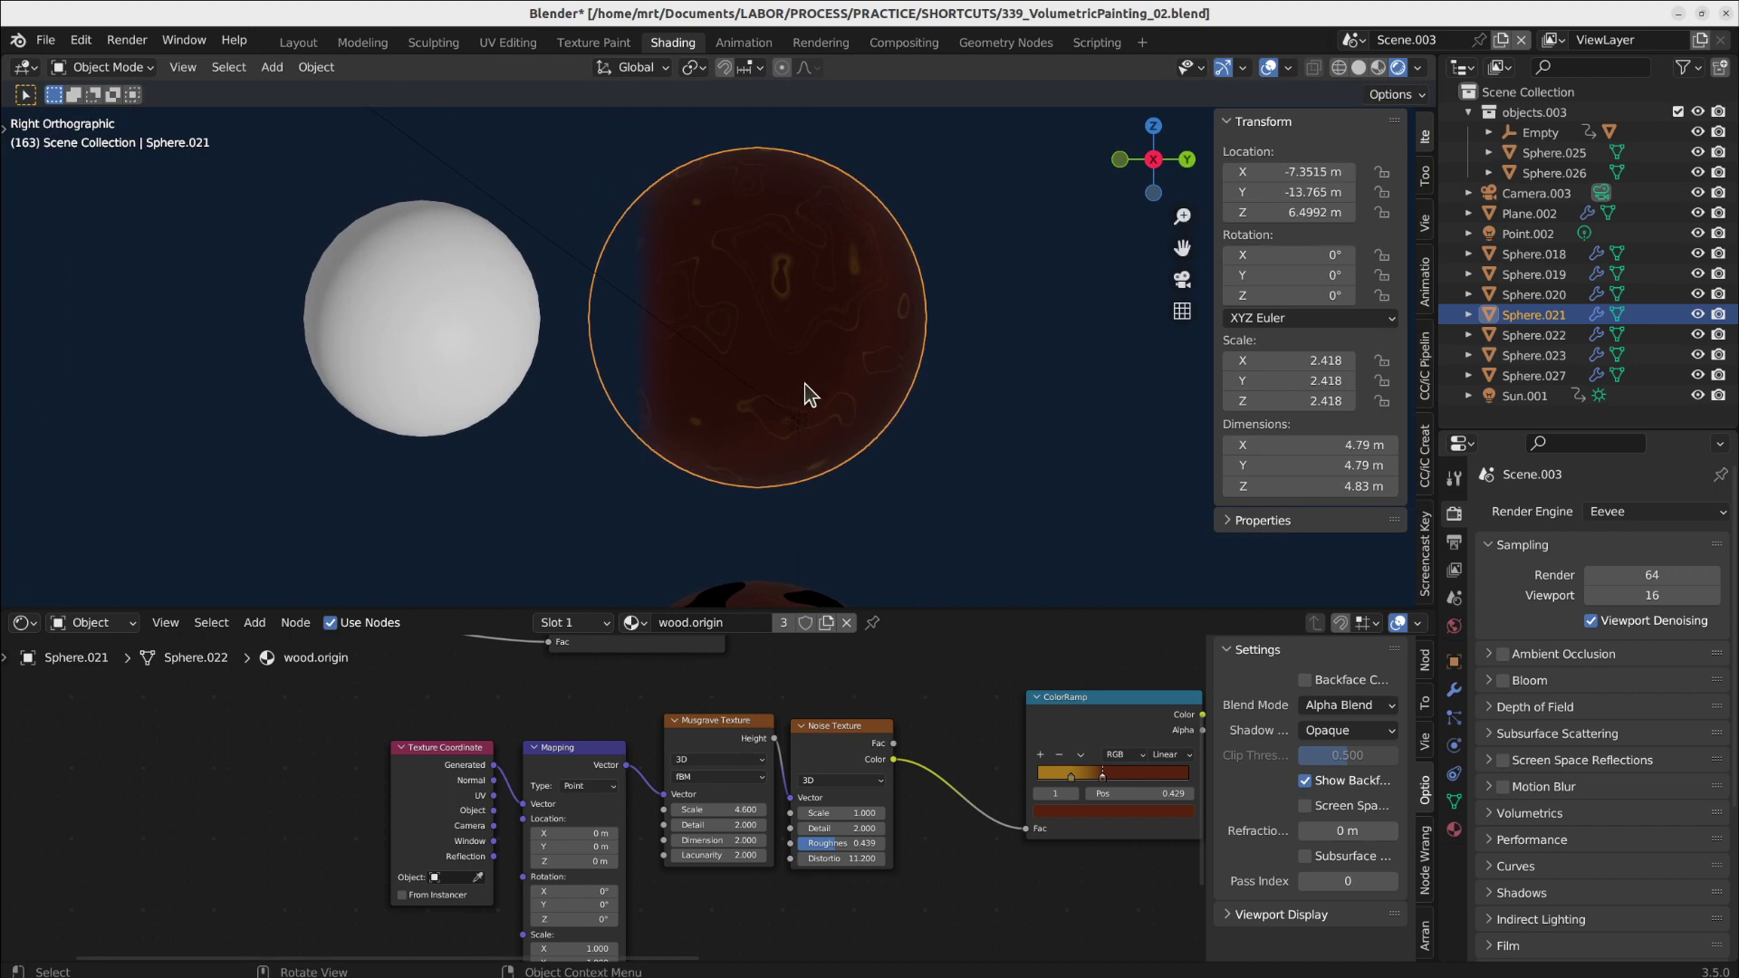
key(g)
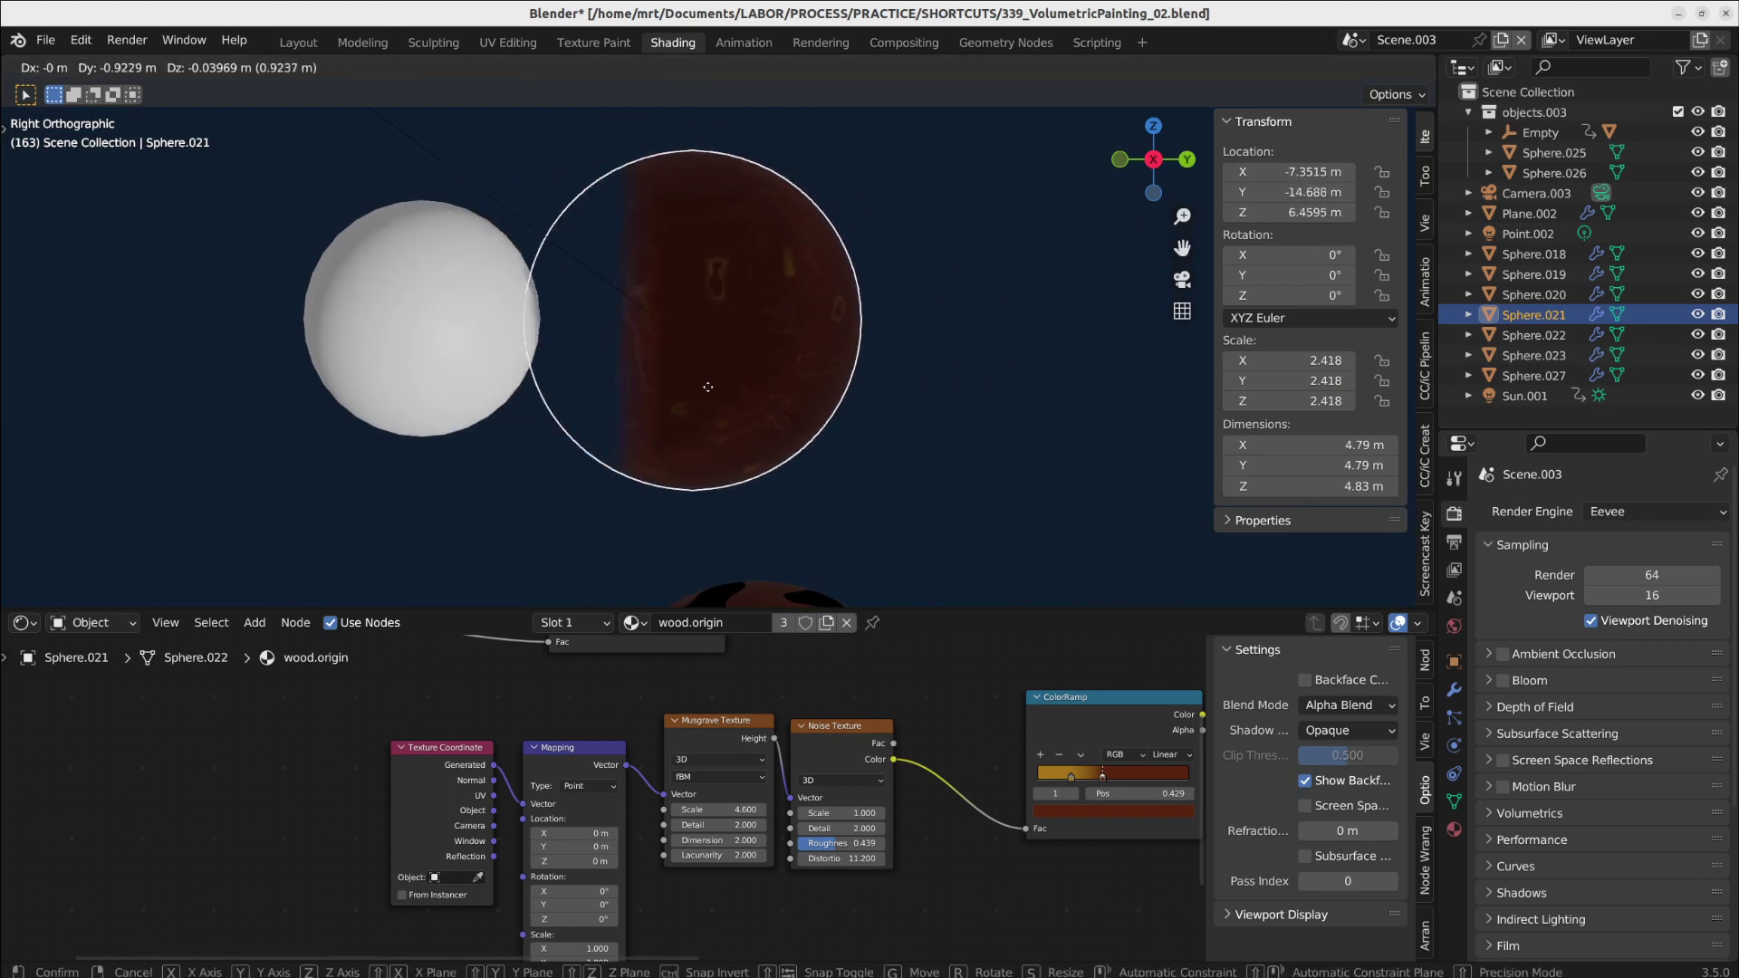
right_click(733, 378)
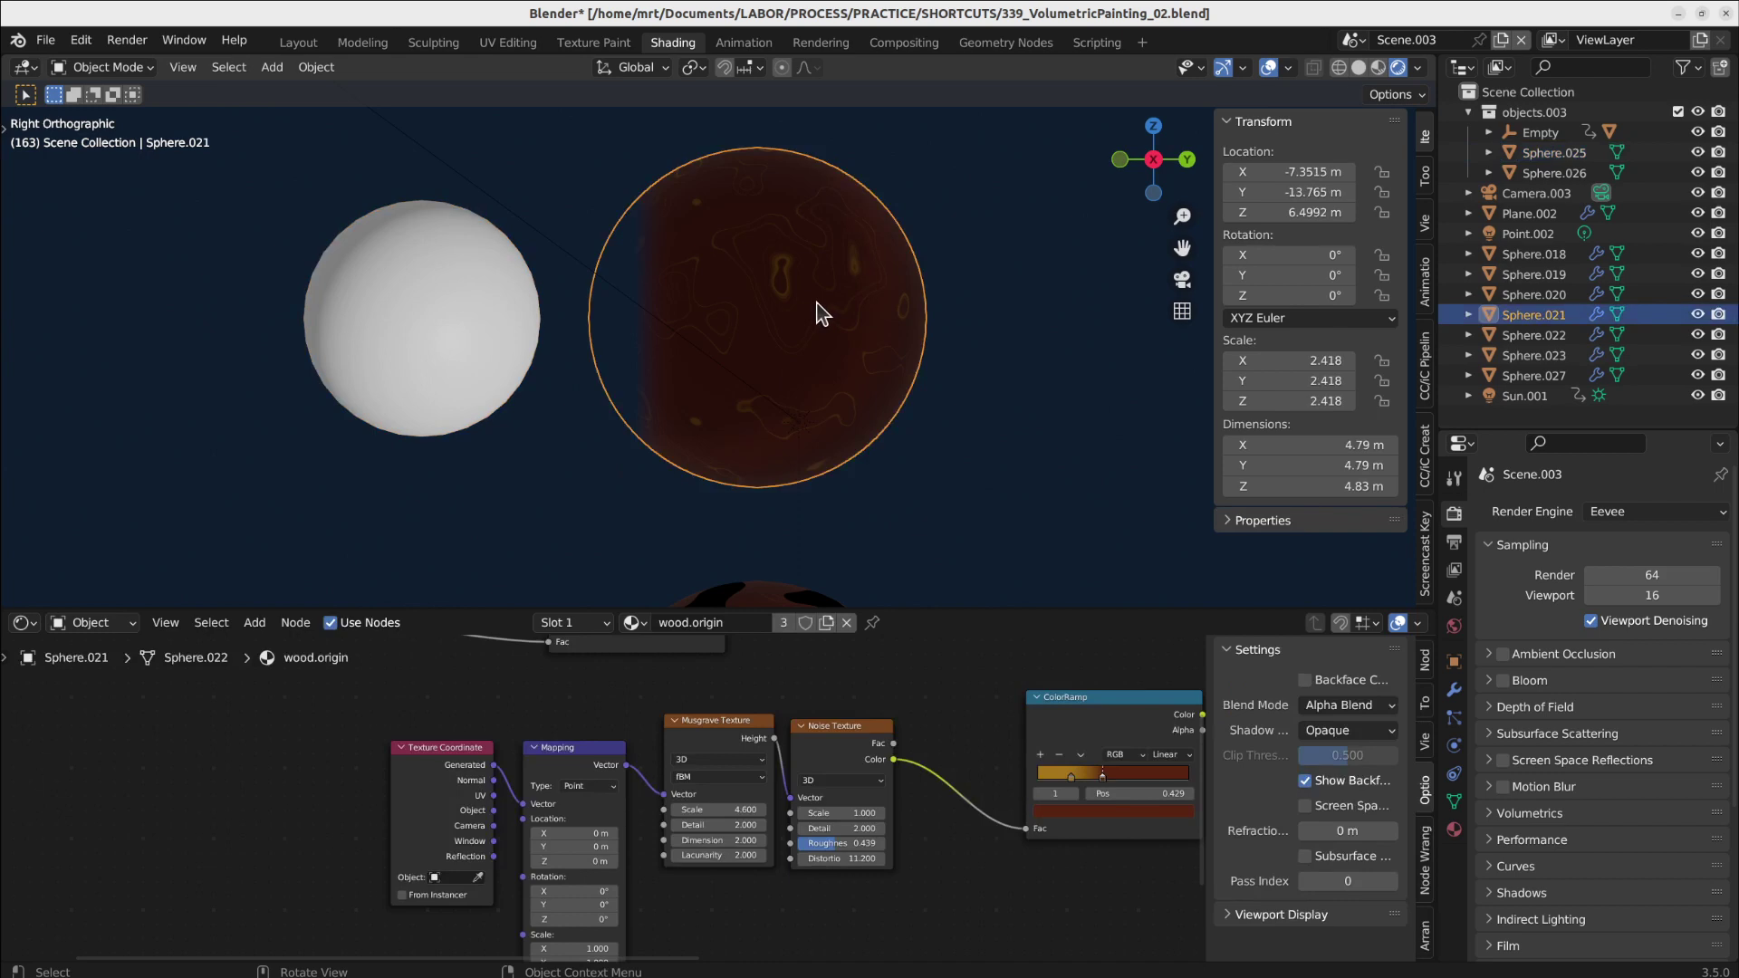
- Return to the wood sphere's node tree in the Geometry Nodes workspace and select the objects.003 collection in the scene hierarchy
click(963, 43)
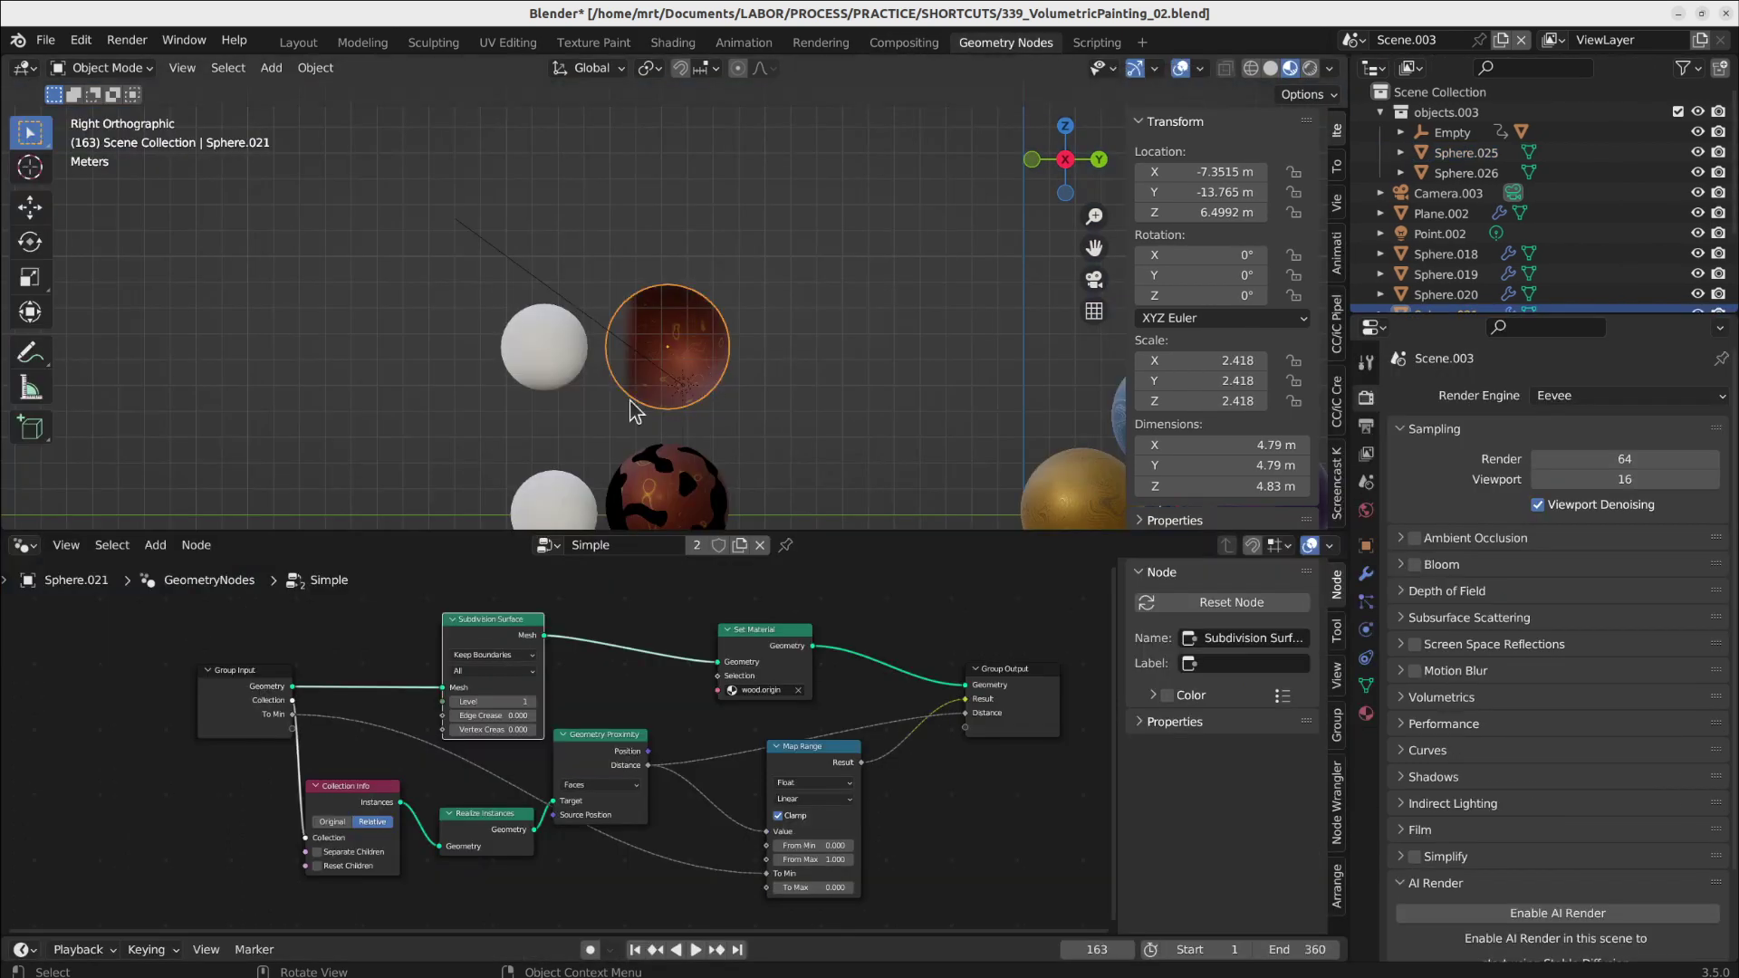
middle_drag(931, 670, 898, 673)
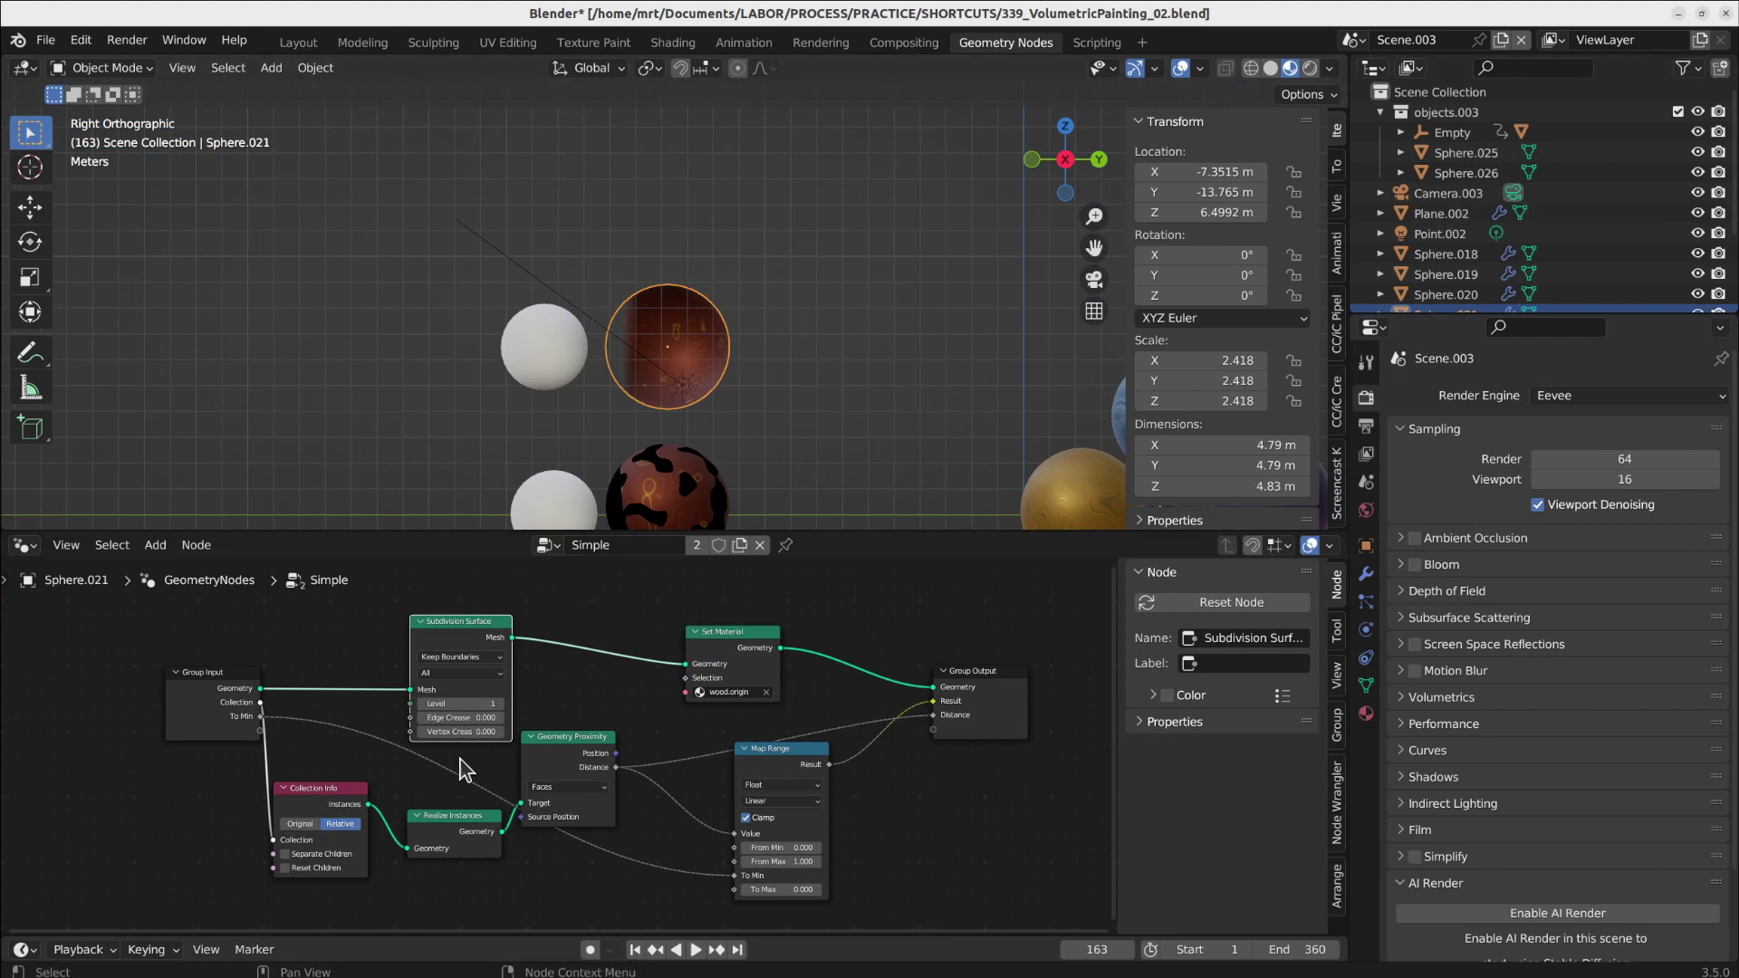
click(1449, 112)
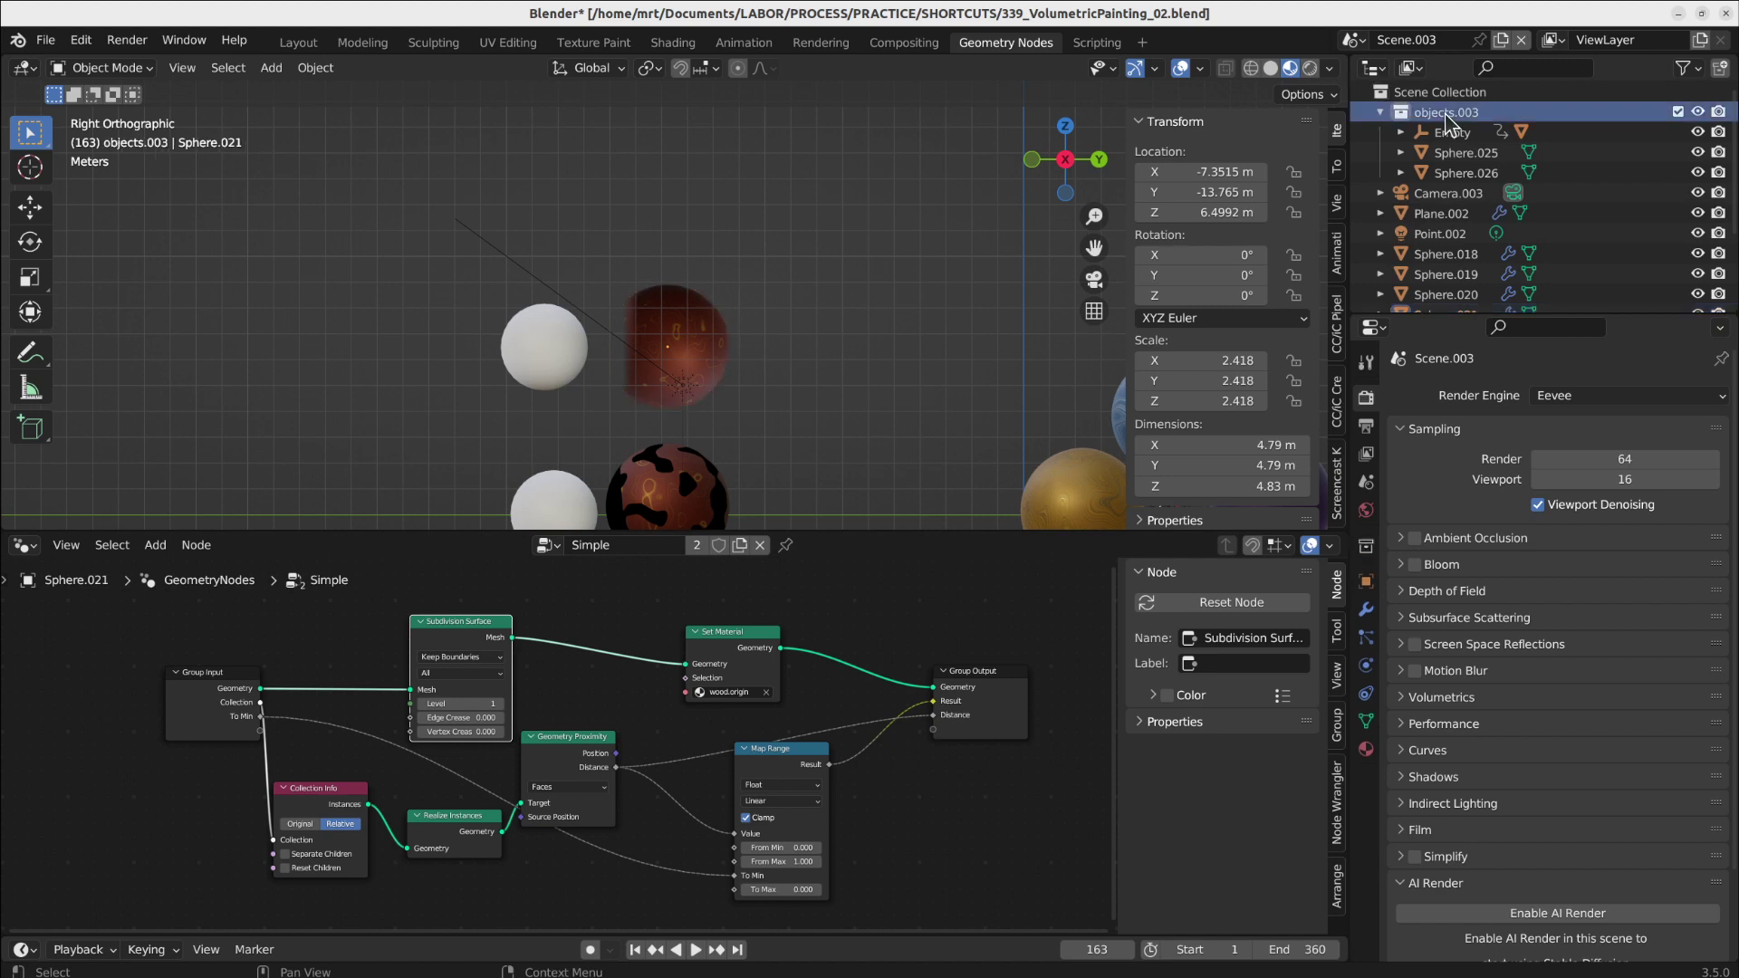
- Select the two white spheres and the objects.003 collection in turn, ending with the upper wood sphere selected
click(557, 355)
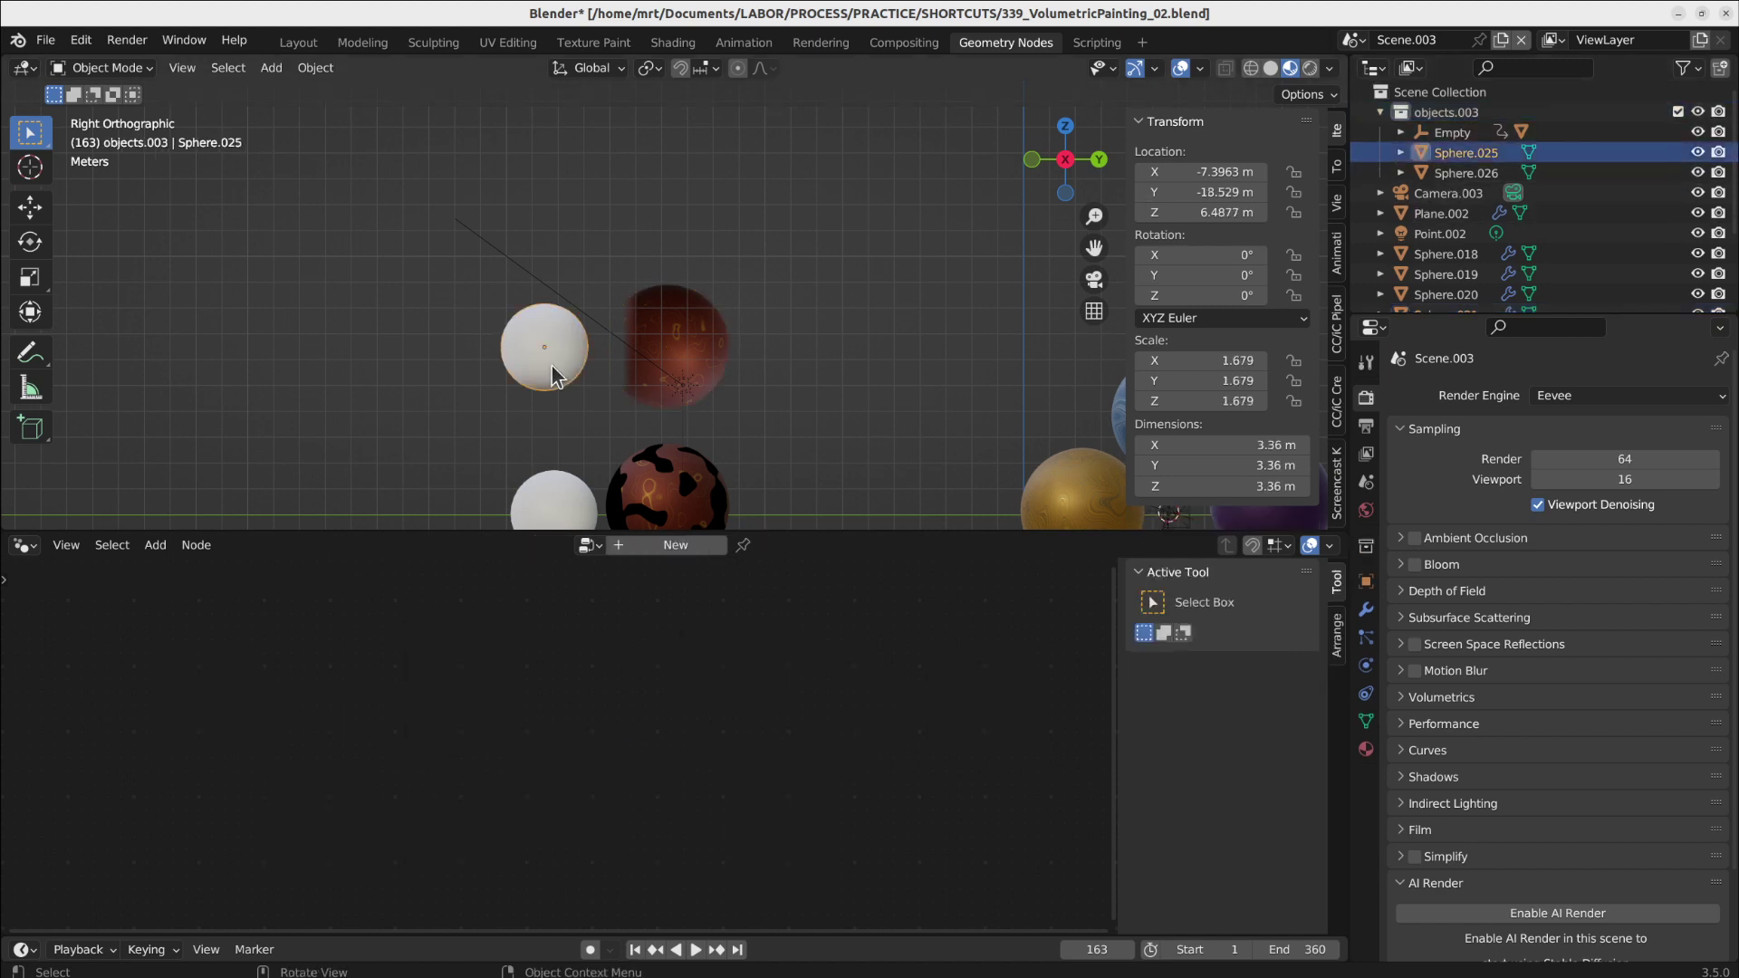
click(557, 505)
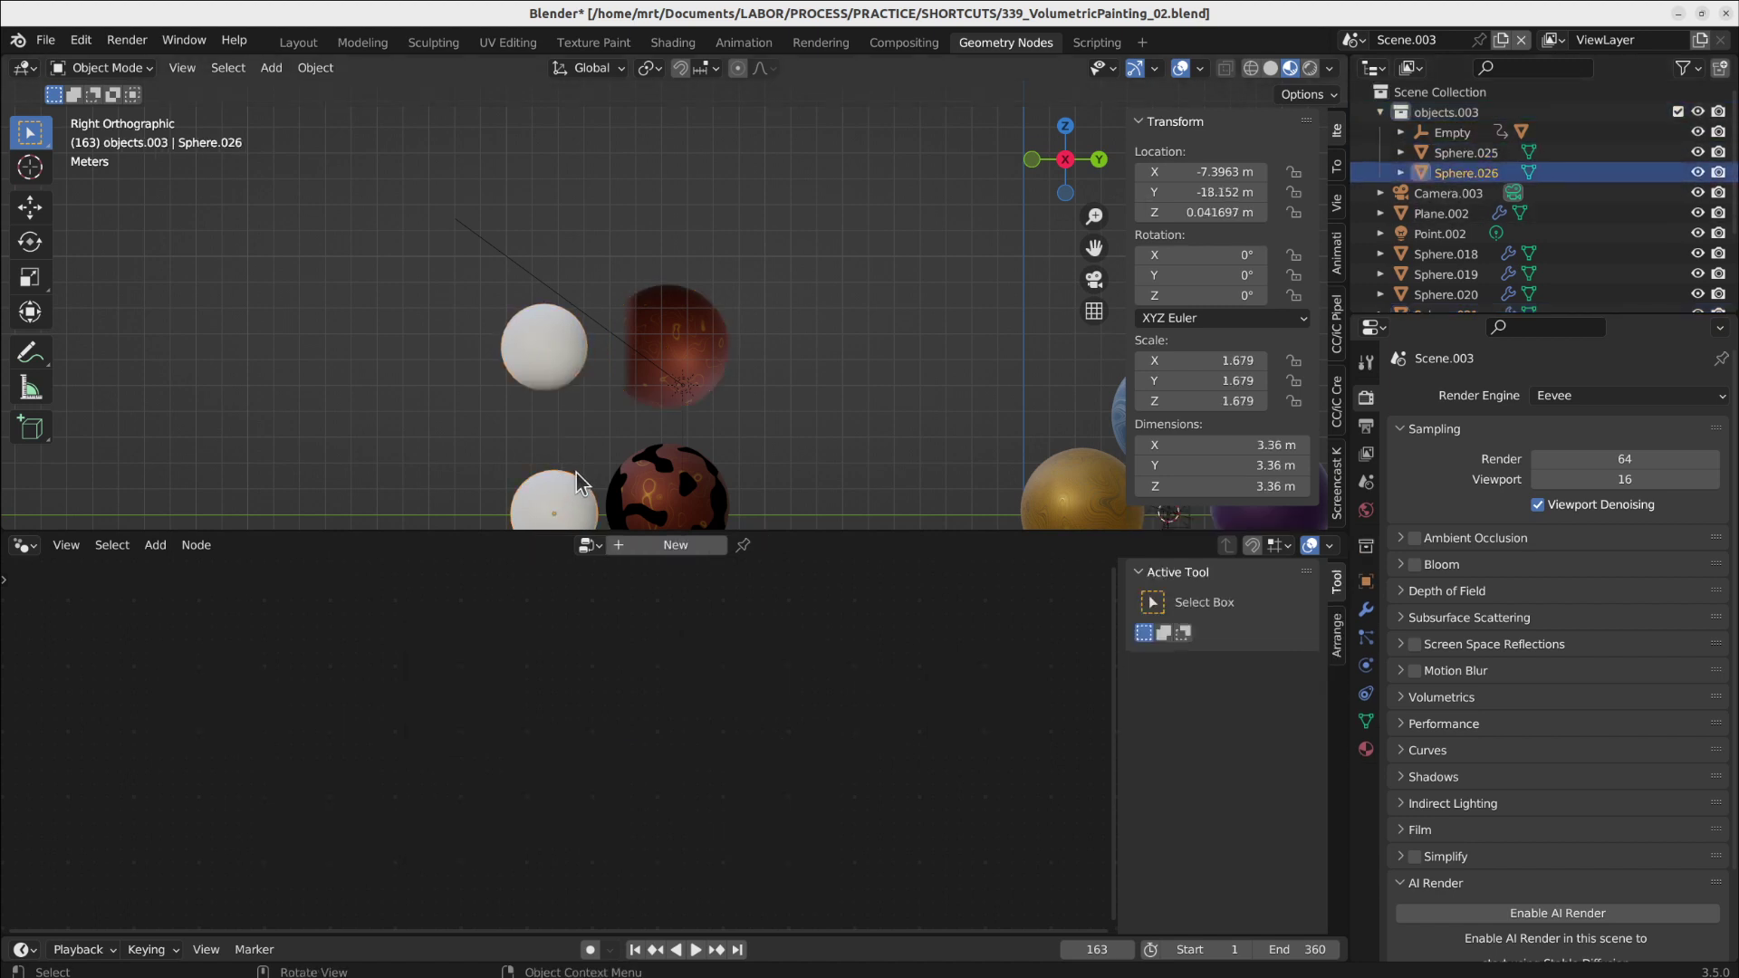
click(1460, 115)
click(683, 367)
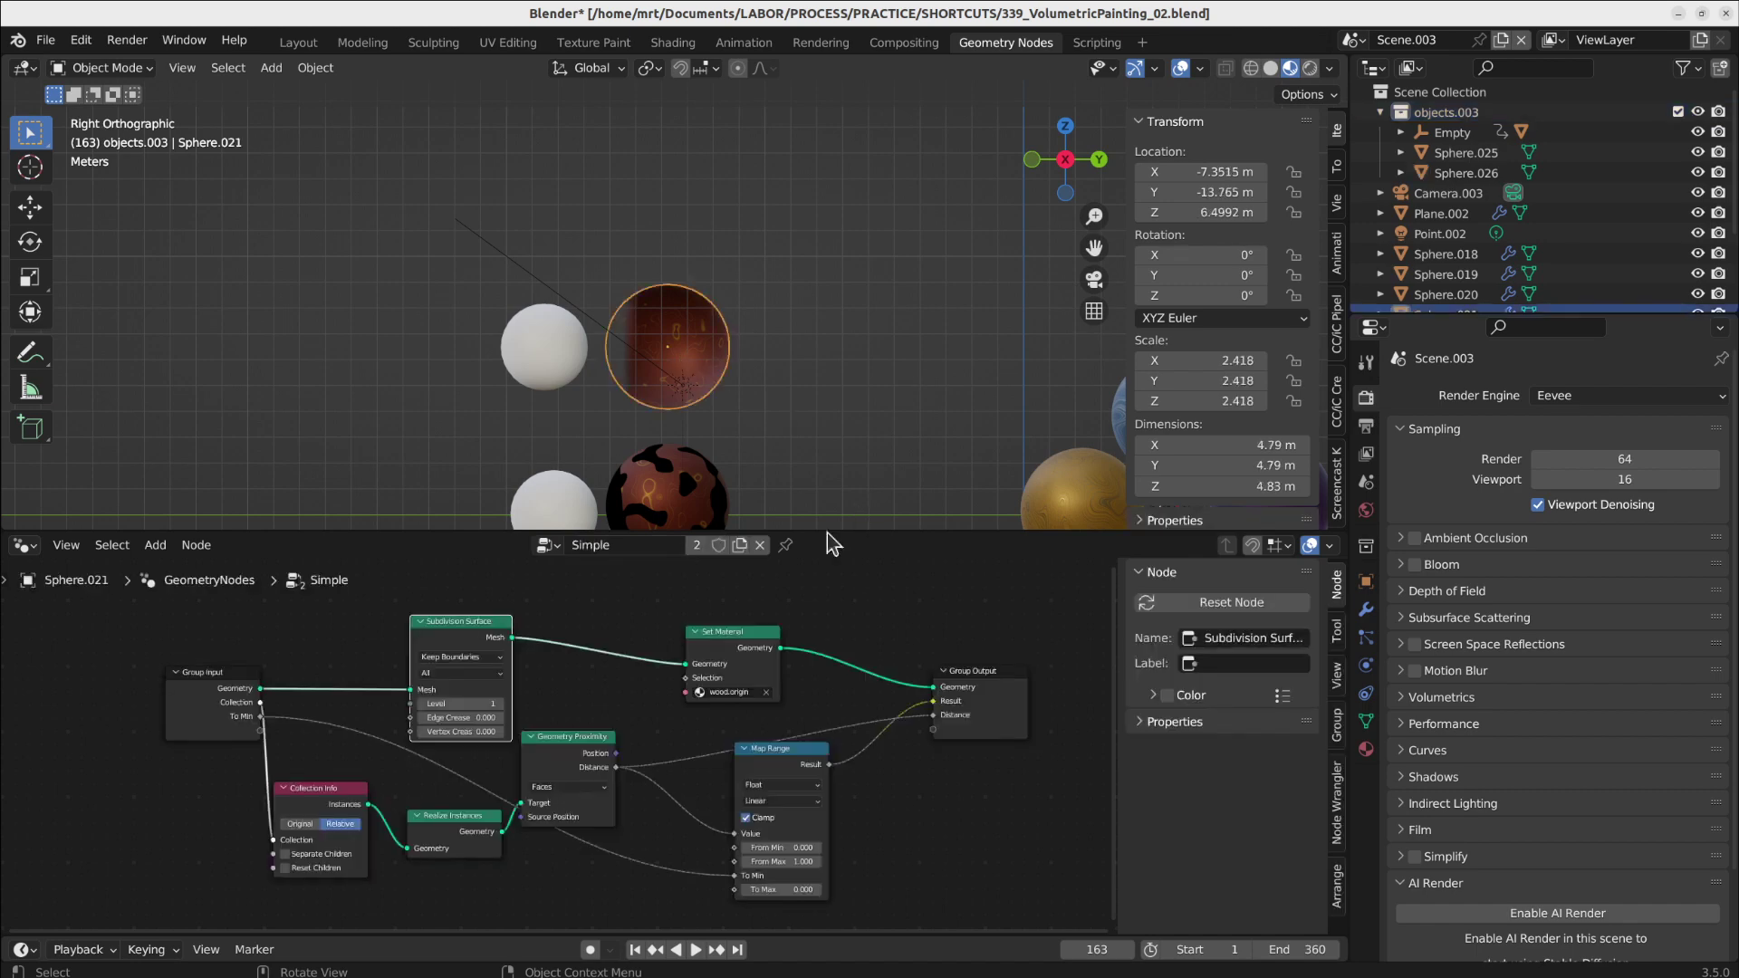
- Rearrange the Geometry Proximity, Map Range and Realize Instances nodes so the chain from Collection Info to Map Range is more evenly spaced
click(330, 822)
scroll(330, 822, up, 4)
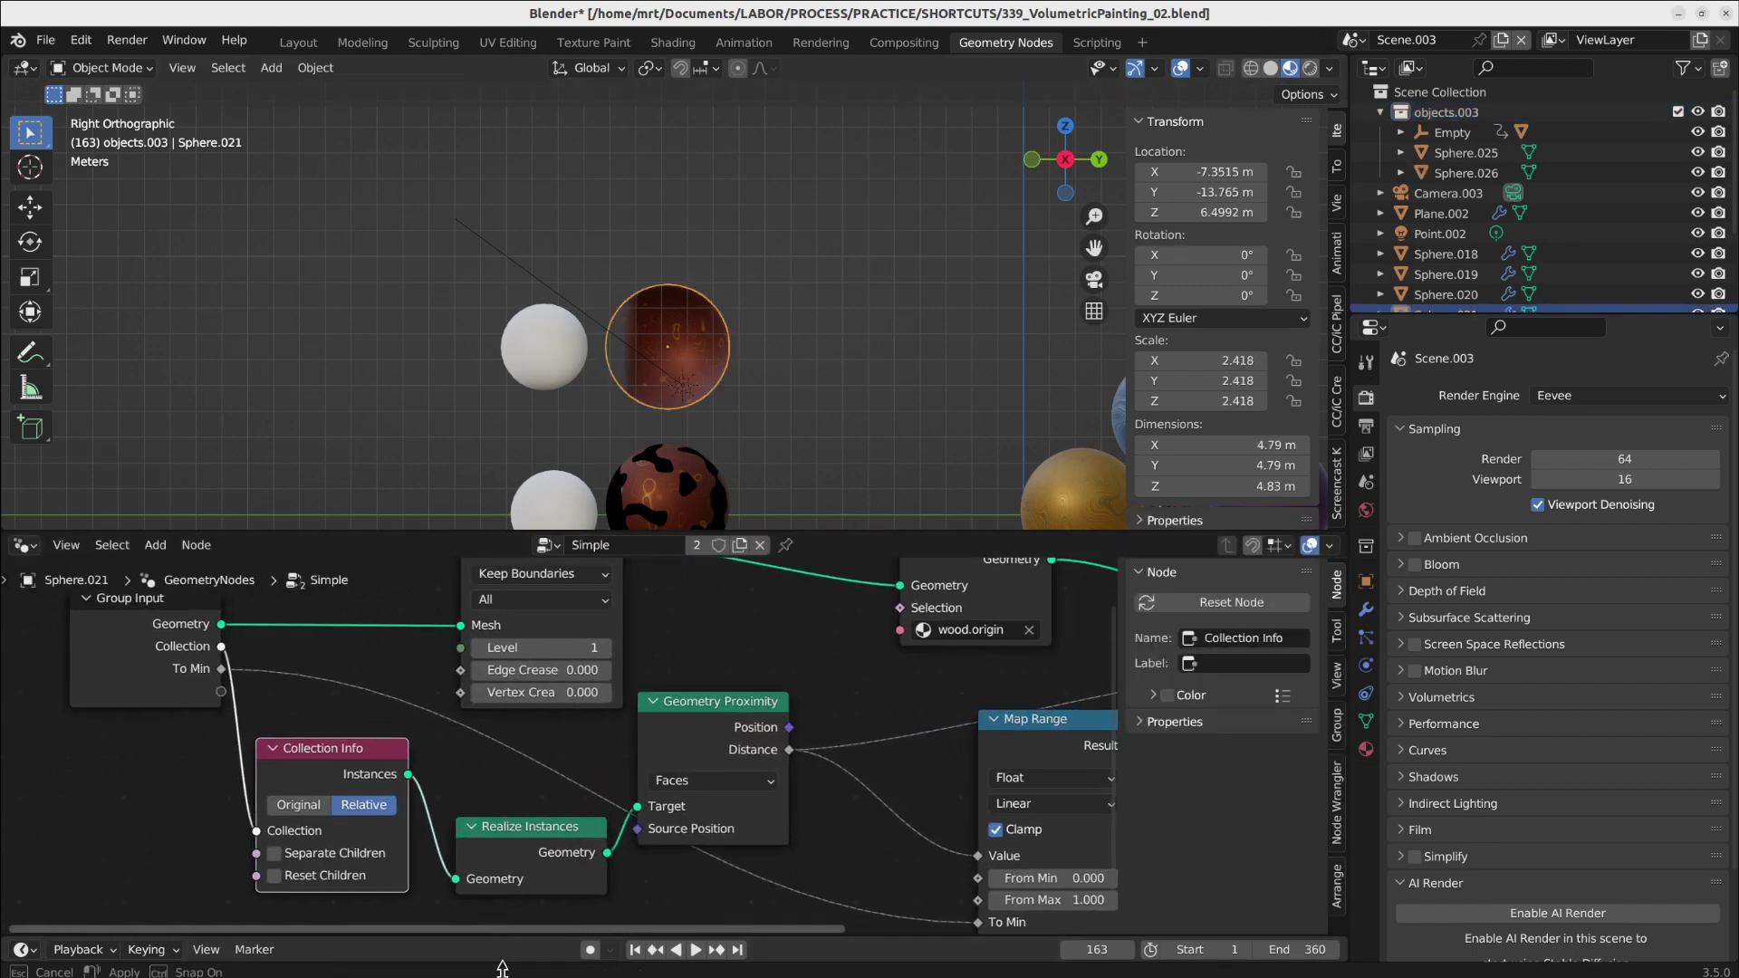
middle_drag(543, 787, 363, 806)
scroll(363, 806, down, 3)
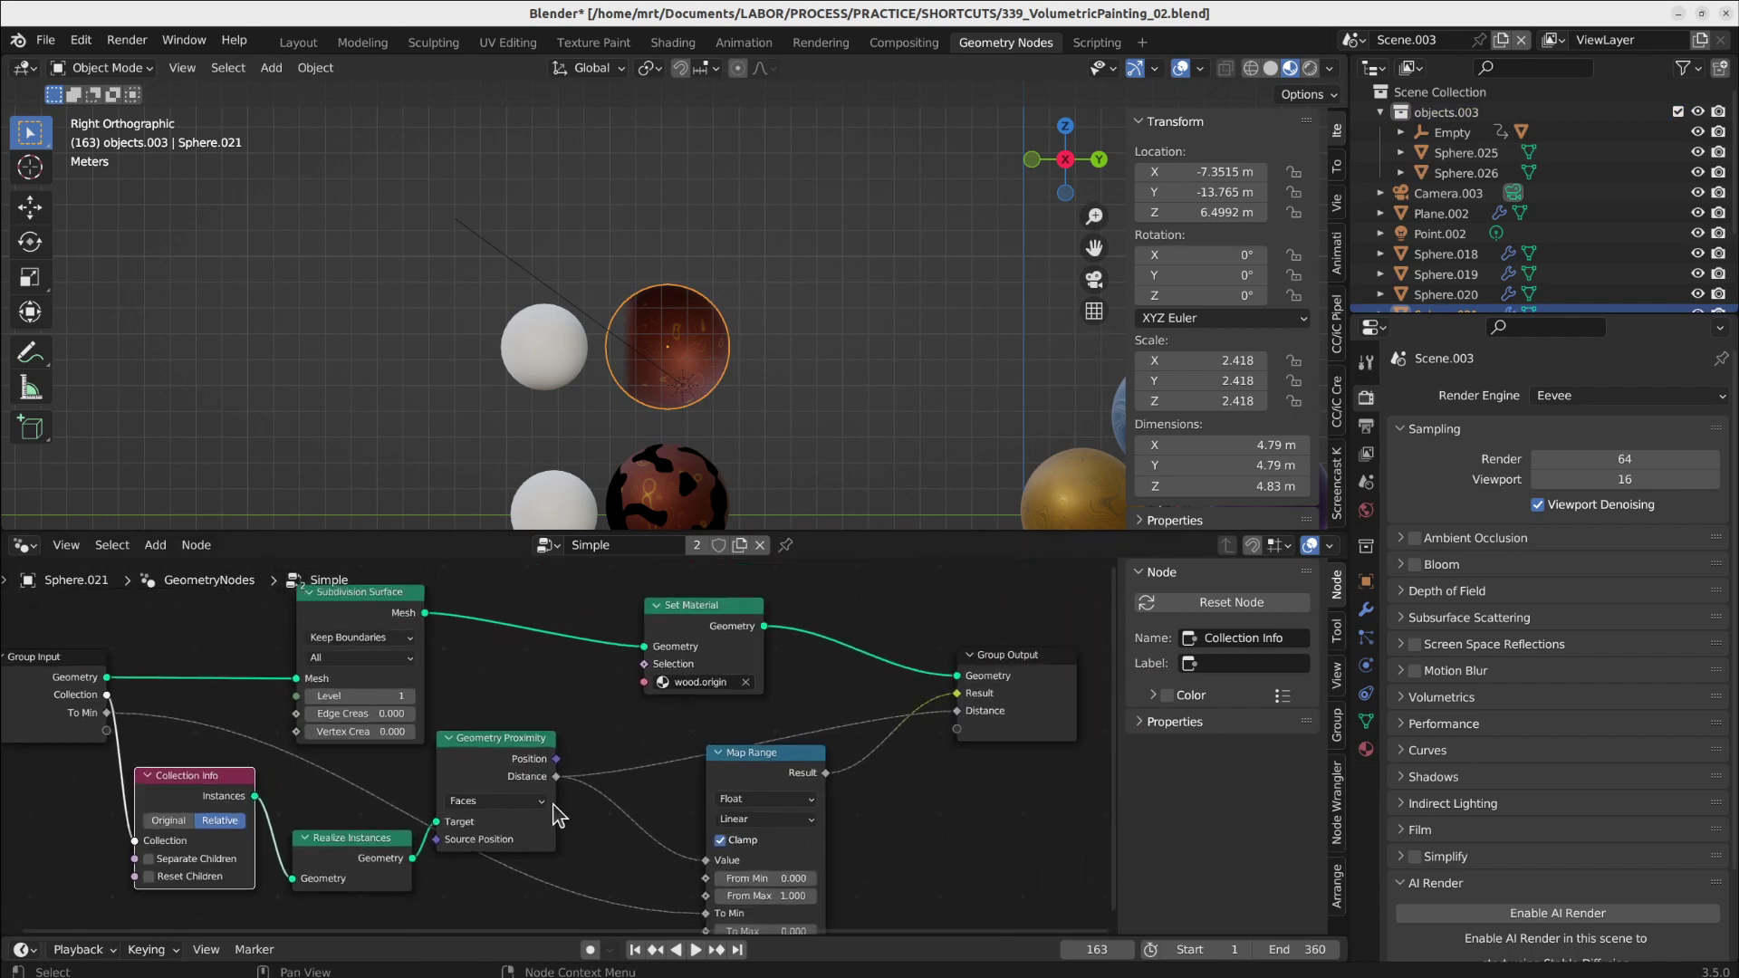
drag(512, 757, 572, 769)
drag(776, 784, 836, 787)
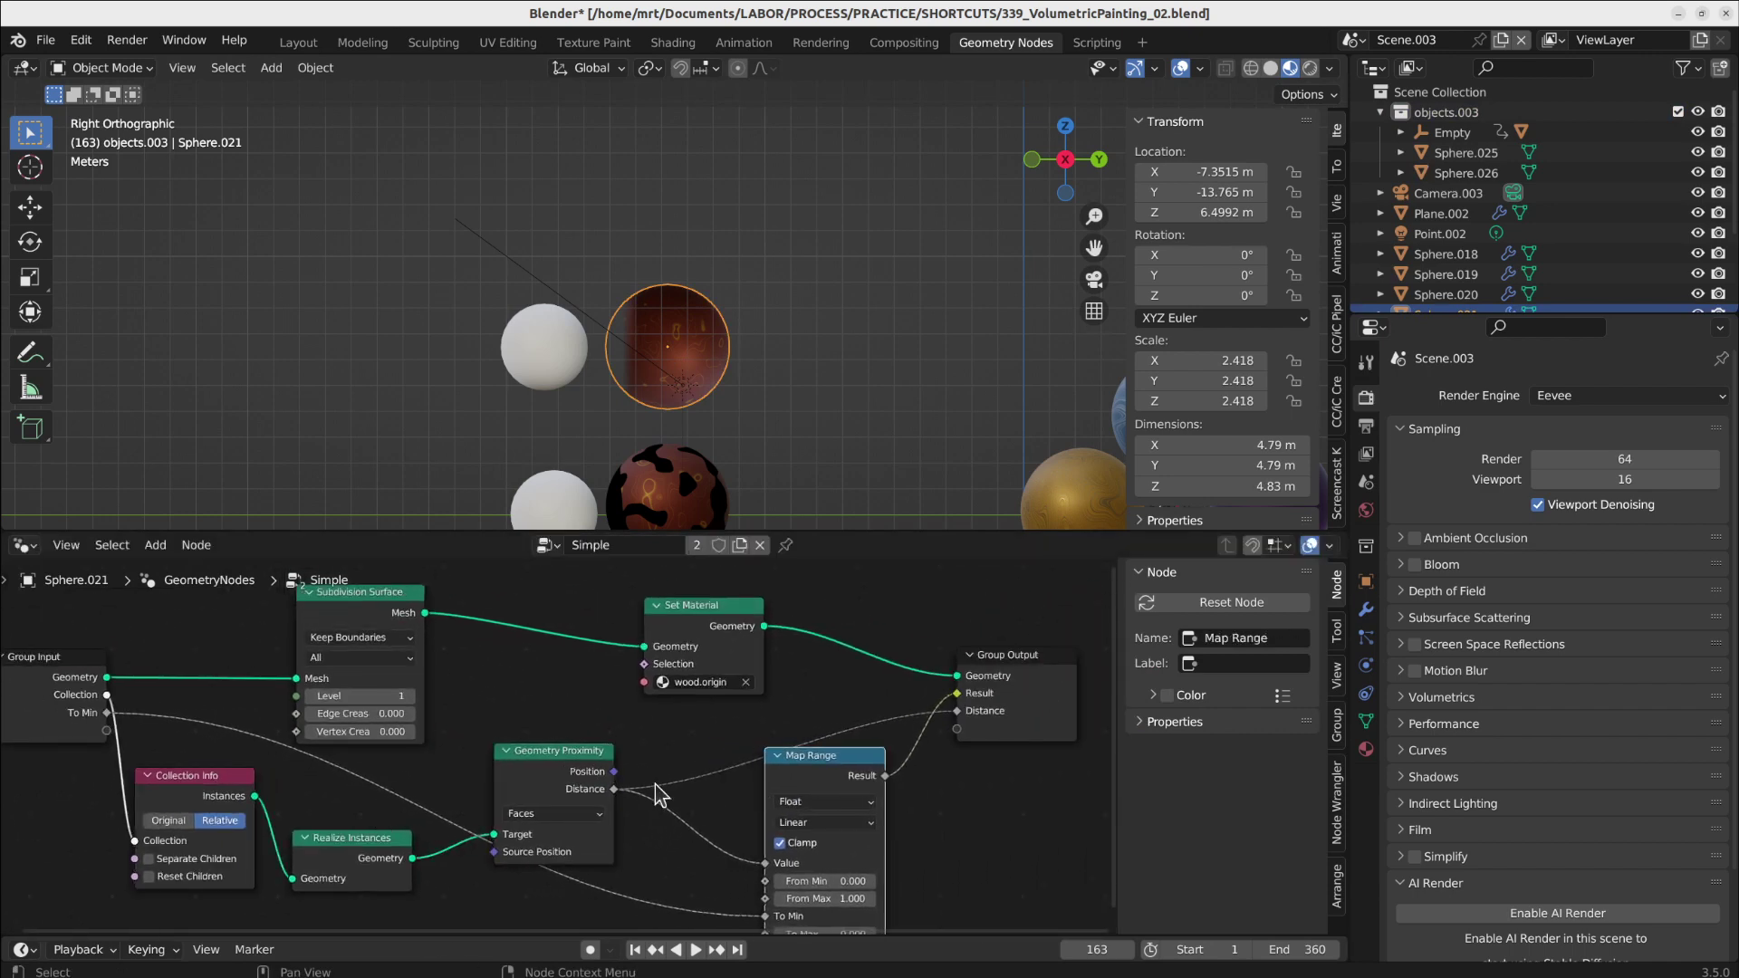
mouse_move(563, 756)
mouse_down()
mouse_move(555, 740)
mouse_move(589, 741)
mouse_up()
drag(356, 849, 393, 811)
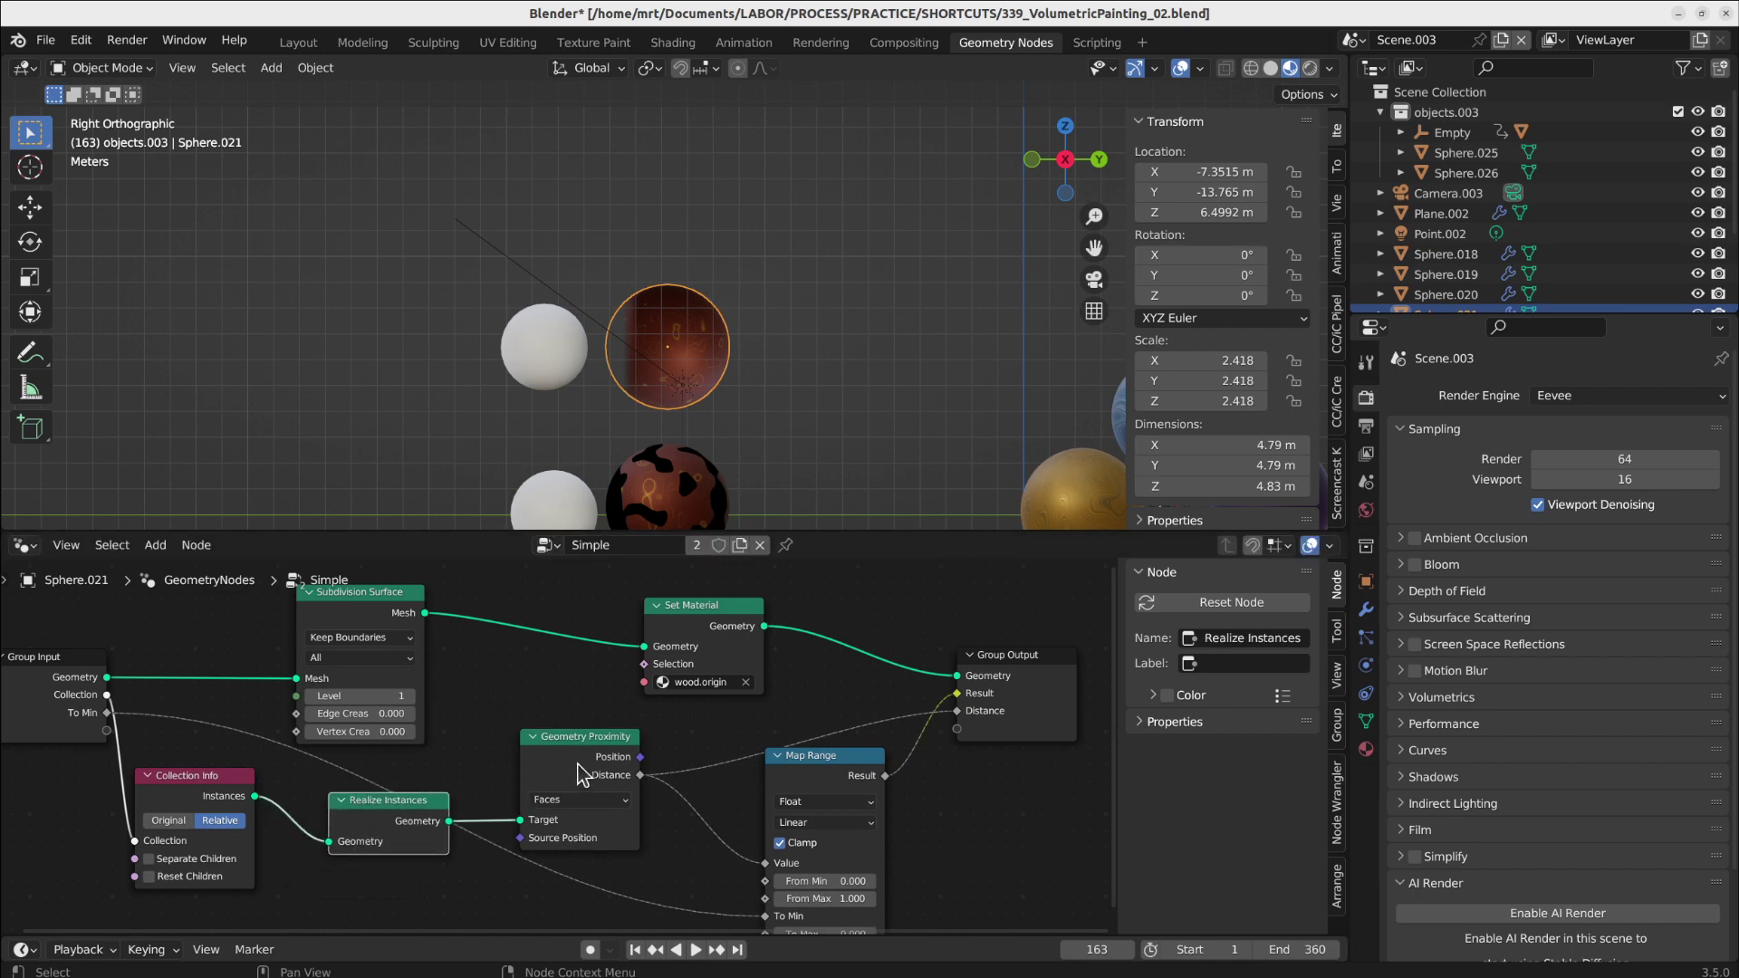
mouse_move(580, 762)
mouse_down()
mouse_move(521, 769)
mouse_move(575, 745)
mouse_up()
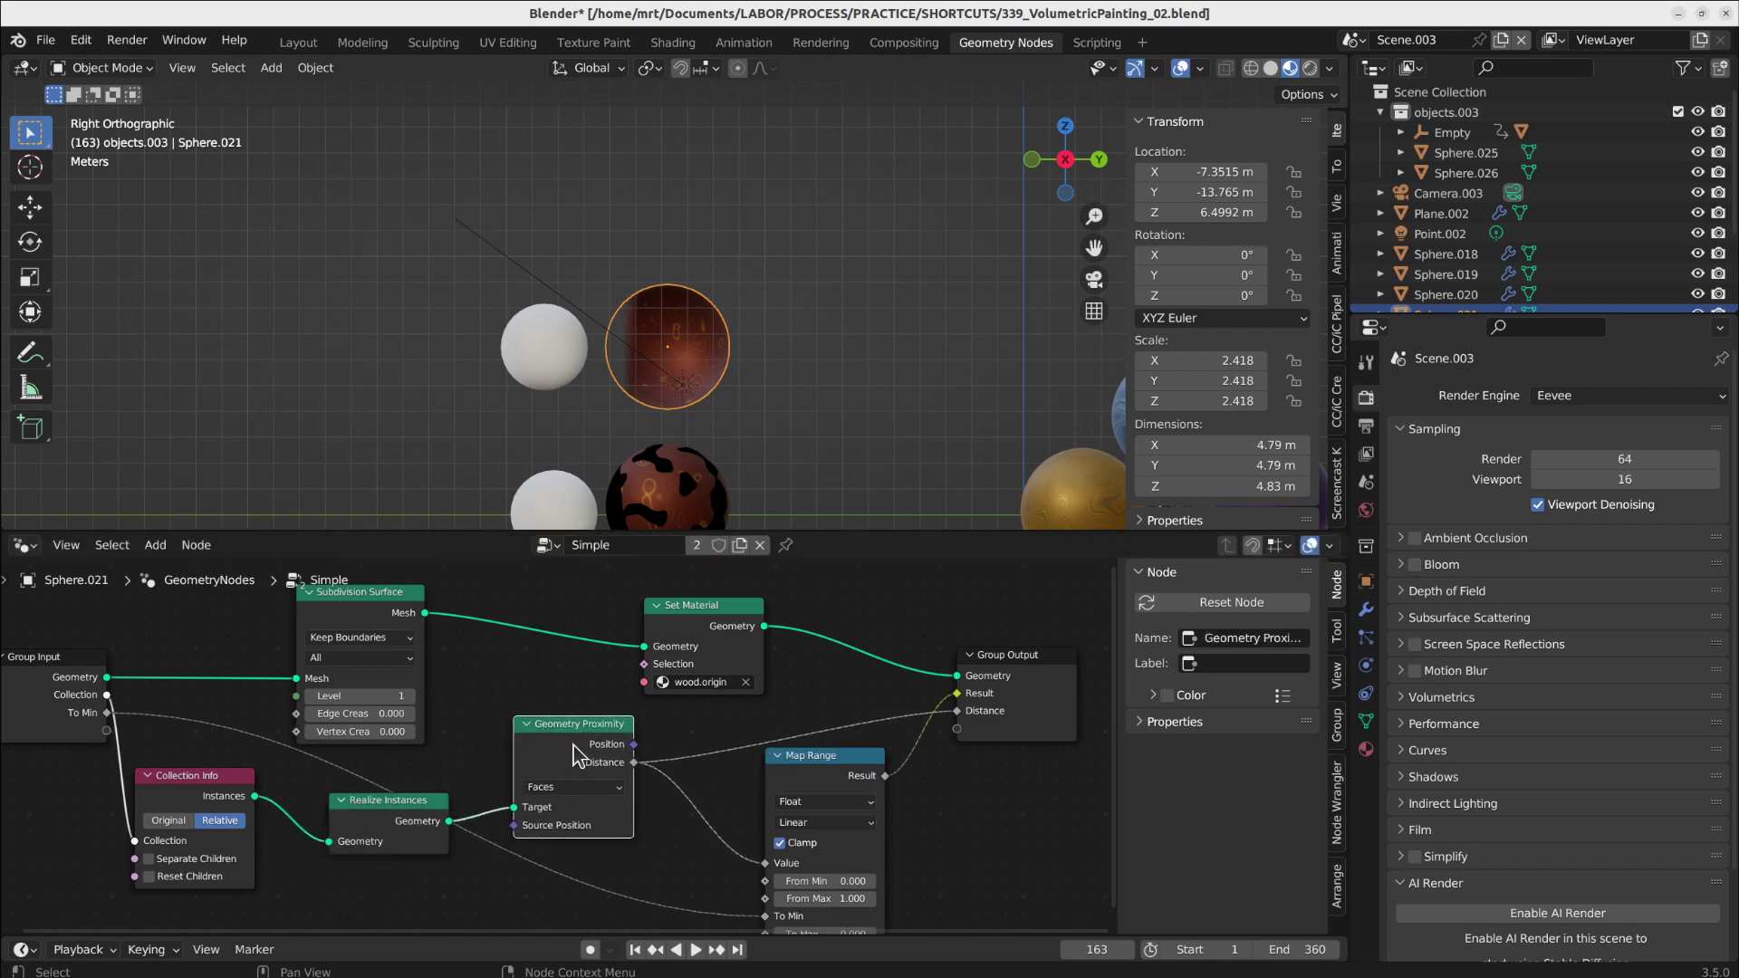
- Move the upper white sphere farther from the upper wood sphere again and reselect the wood sphere
click(510, 363)
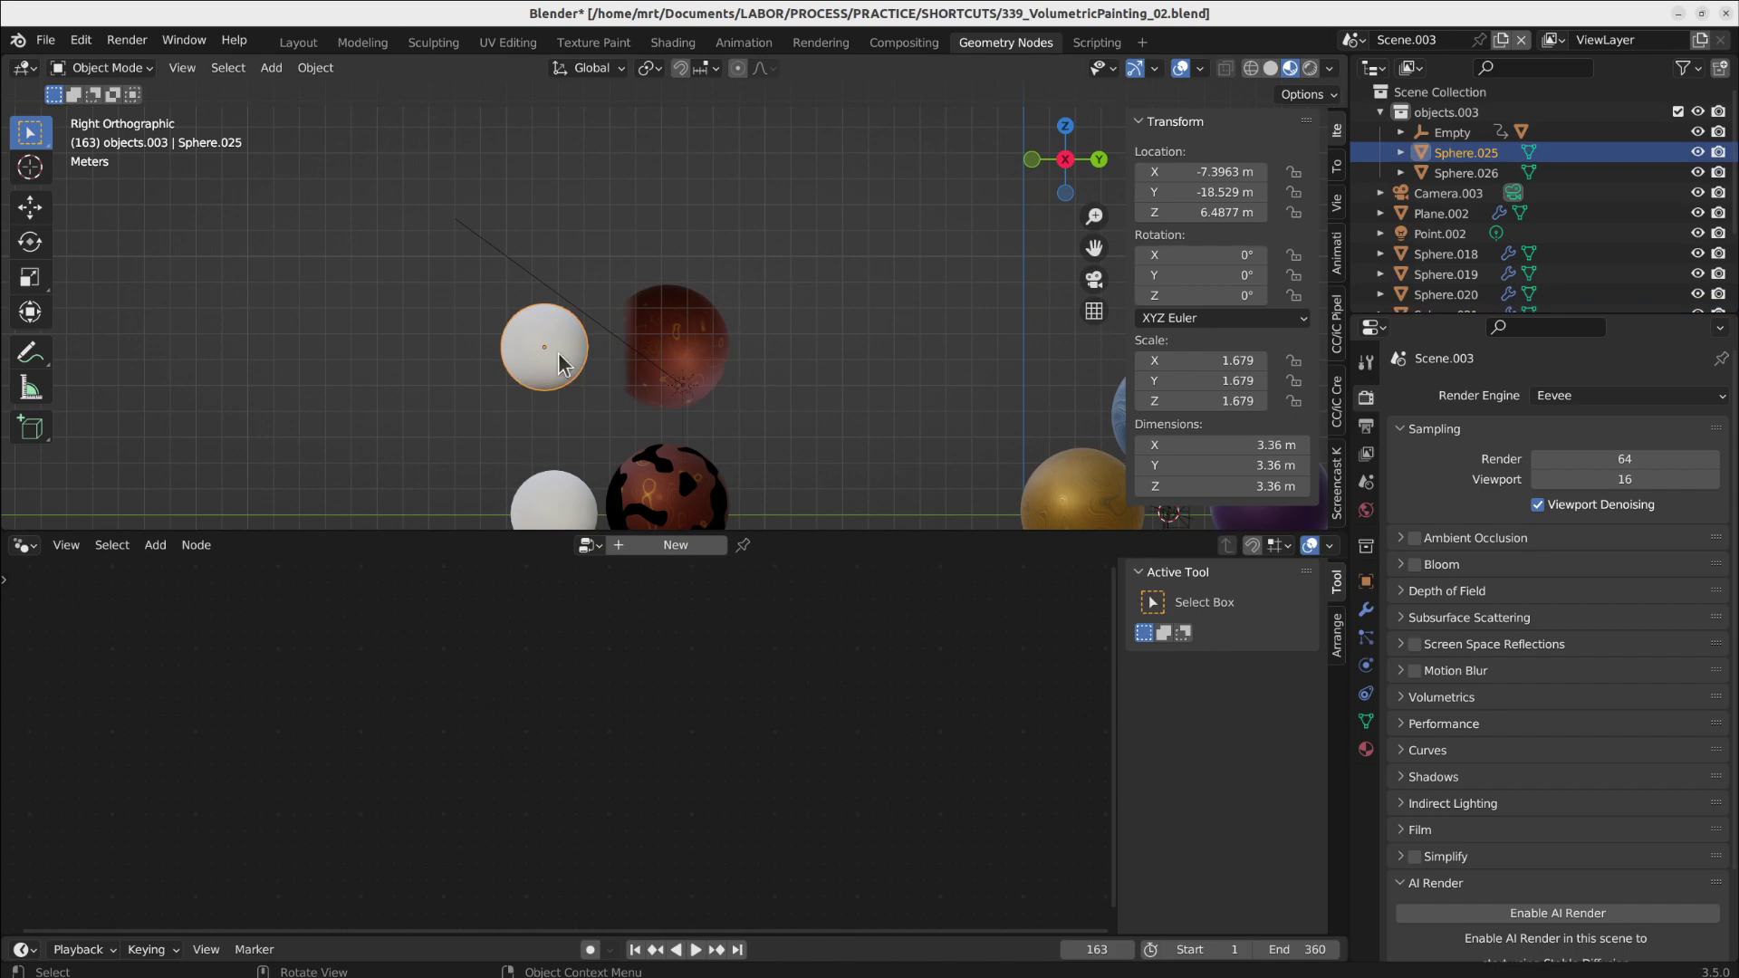
key(g)
click(541, 382)
click(715, 365)
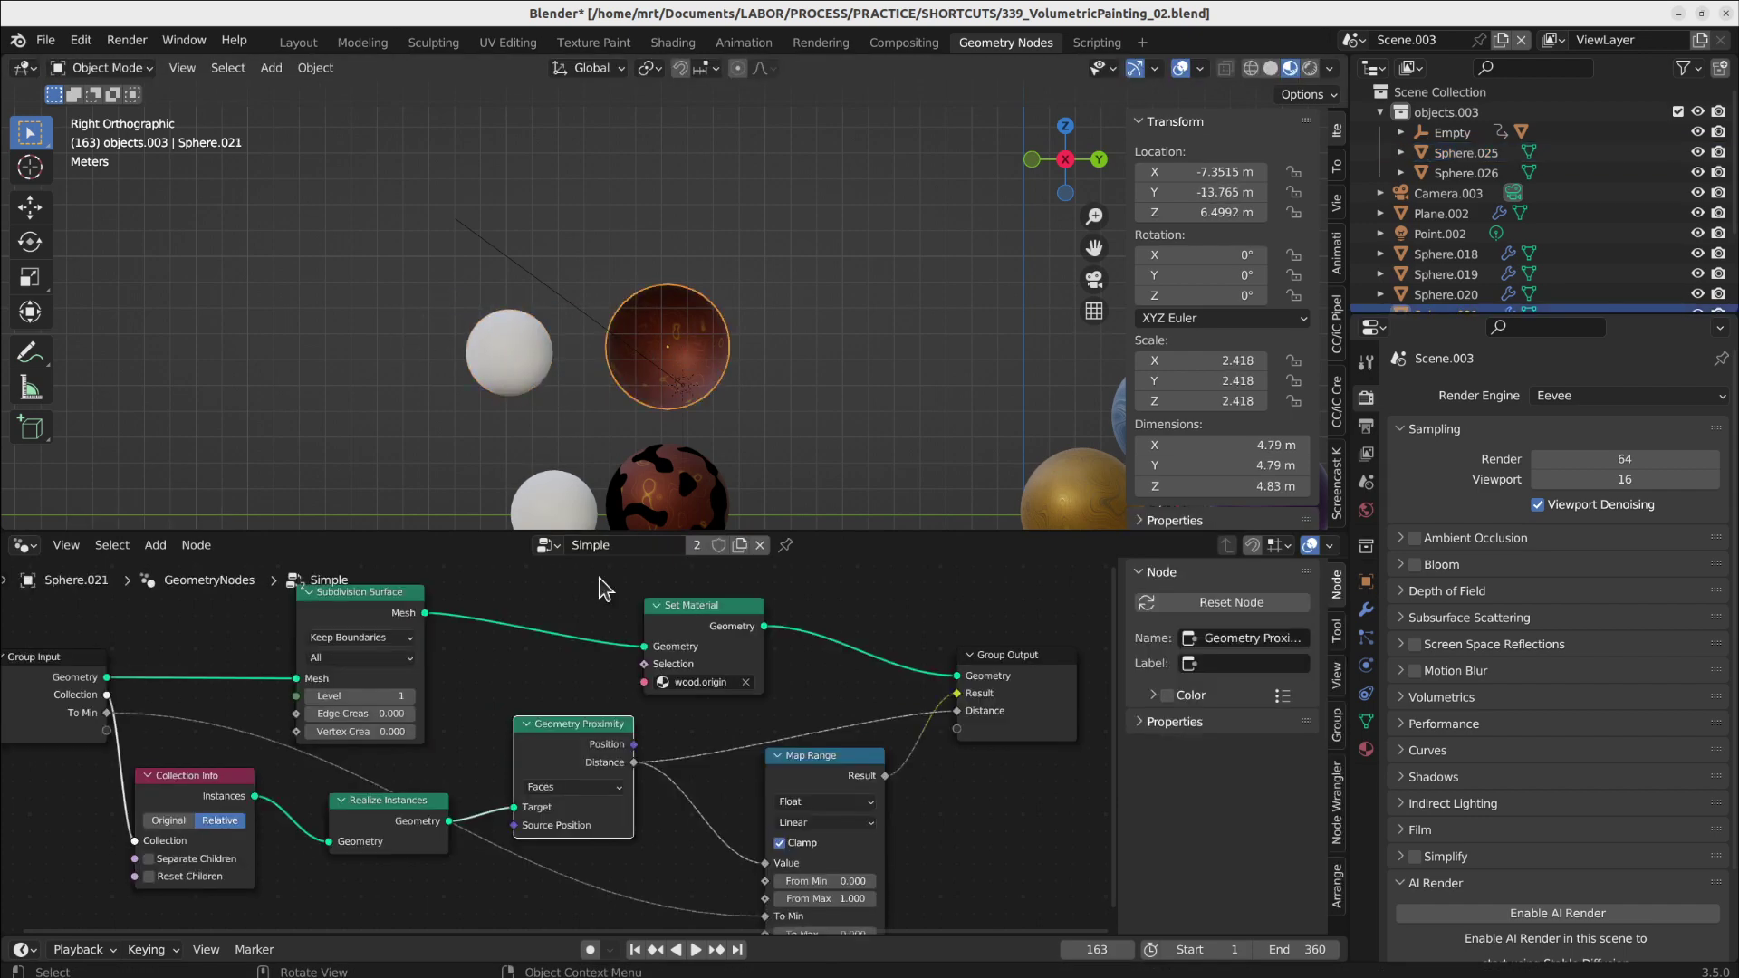
- Shift the Subdivision Surface, Set Material, Geometry Proximity and Map Range nodes slightly to tidy the Simple node tree
drag(388, 595, 394, 596)
drag(691, 607, 670, 606)
drag(839, 792, 835, 770)
mouse_move(597, 749)
mouse_down()
mouse_move(617, 766)
mouse_move(612, 734)
mouse_up()
mouse_move(817, 756)
mouse_down()
mouse_move(803, 771)
mouse_move(813, 757)
mouse_up()
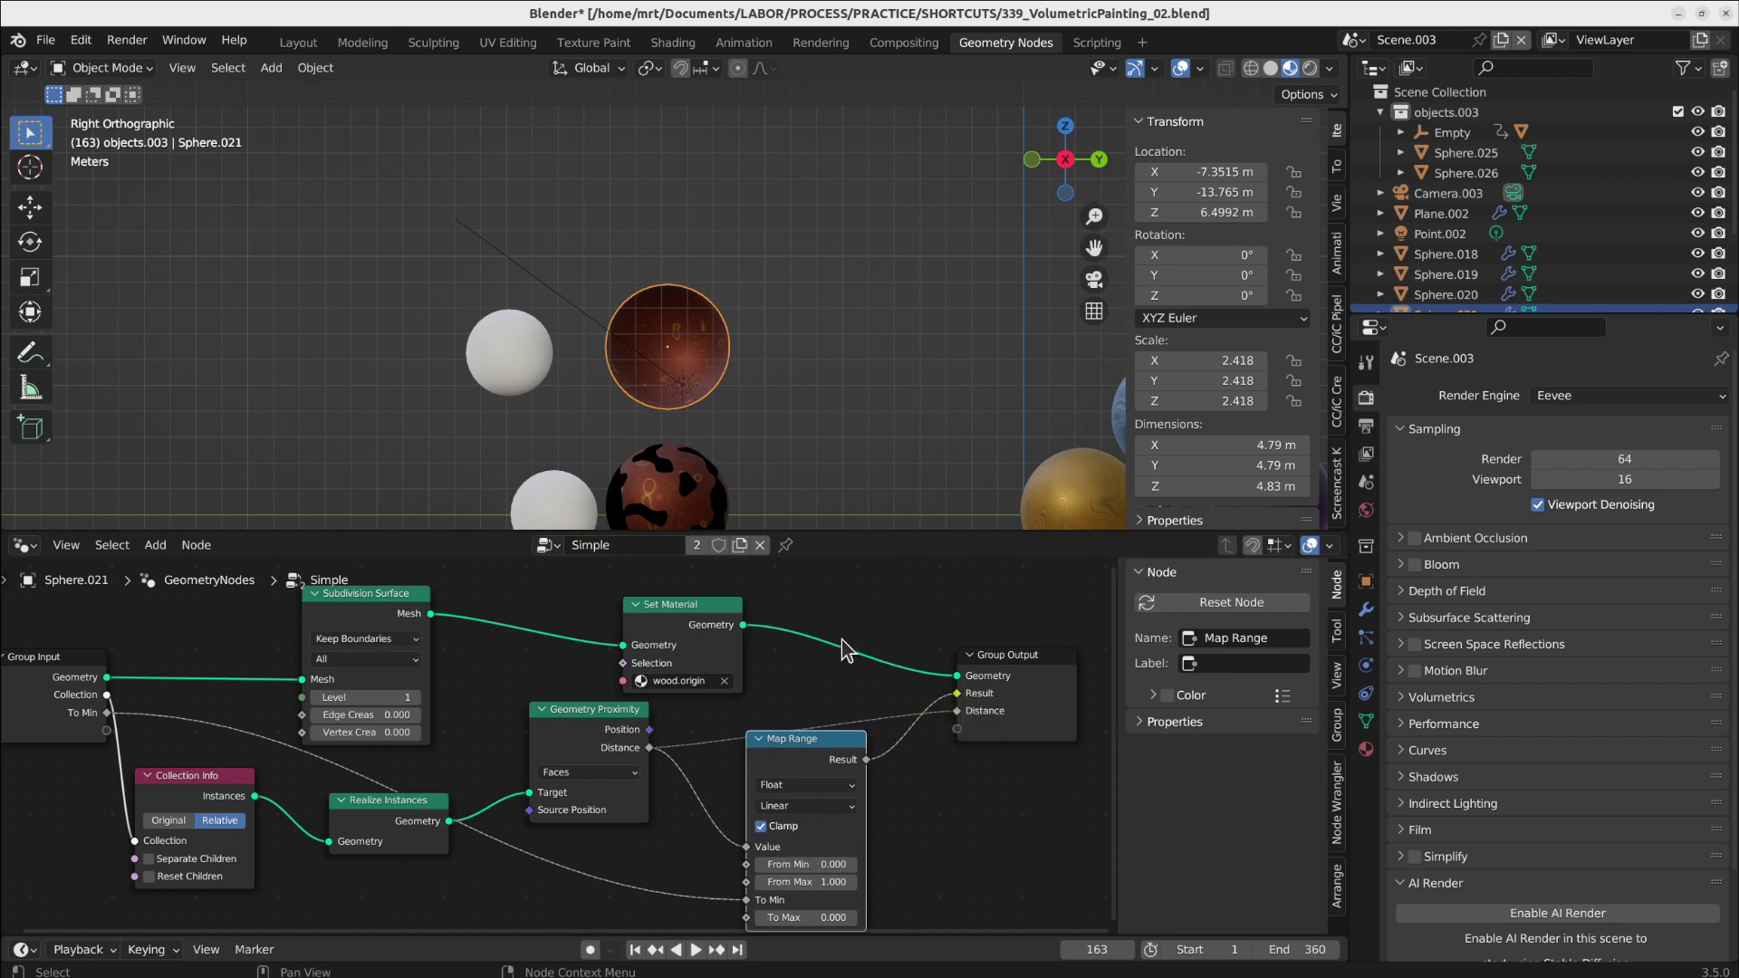
- Select the Group Output node and inspect the Result and Distance output attributes in the sphere's GeometryNodes modifier
click(1038, 705)
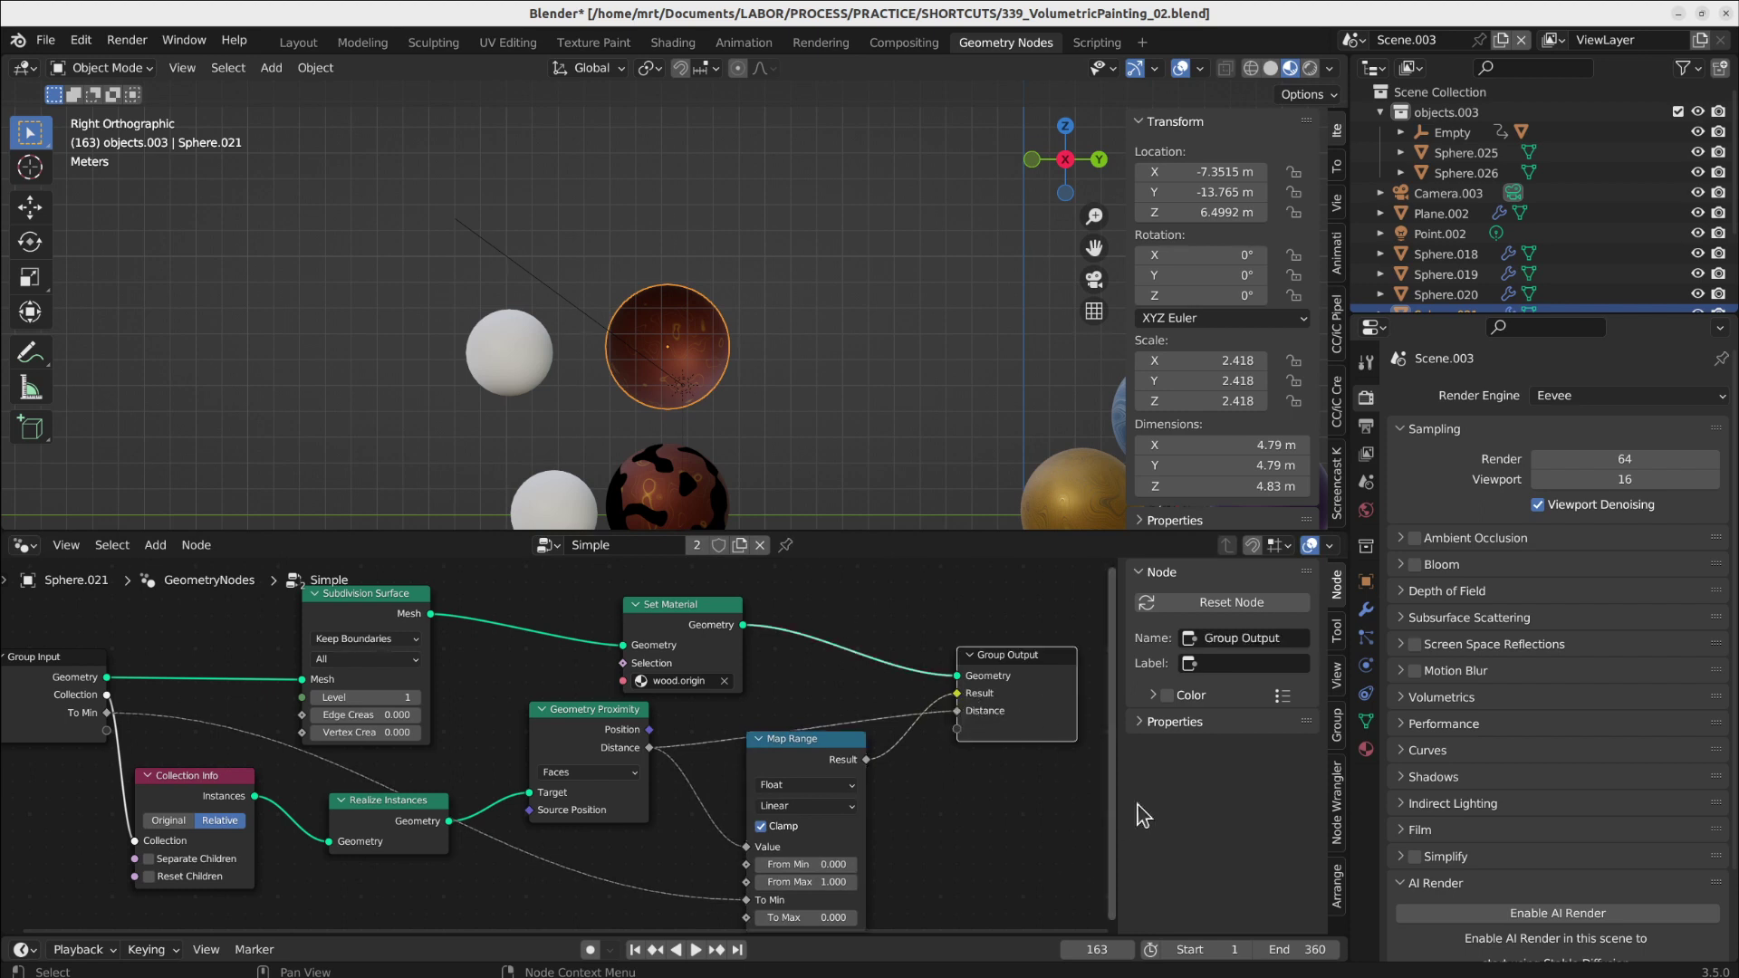
click(1366, 609)
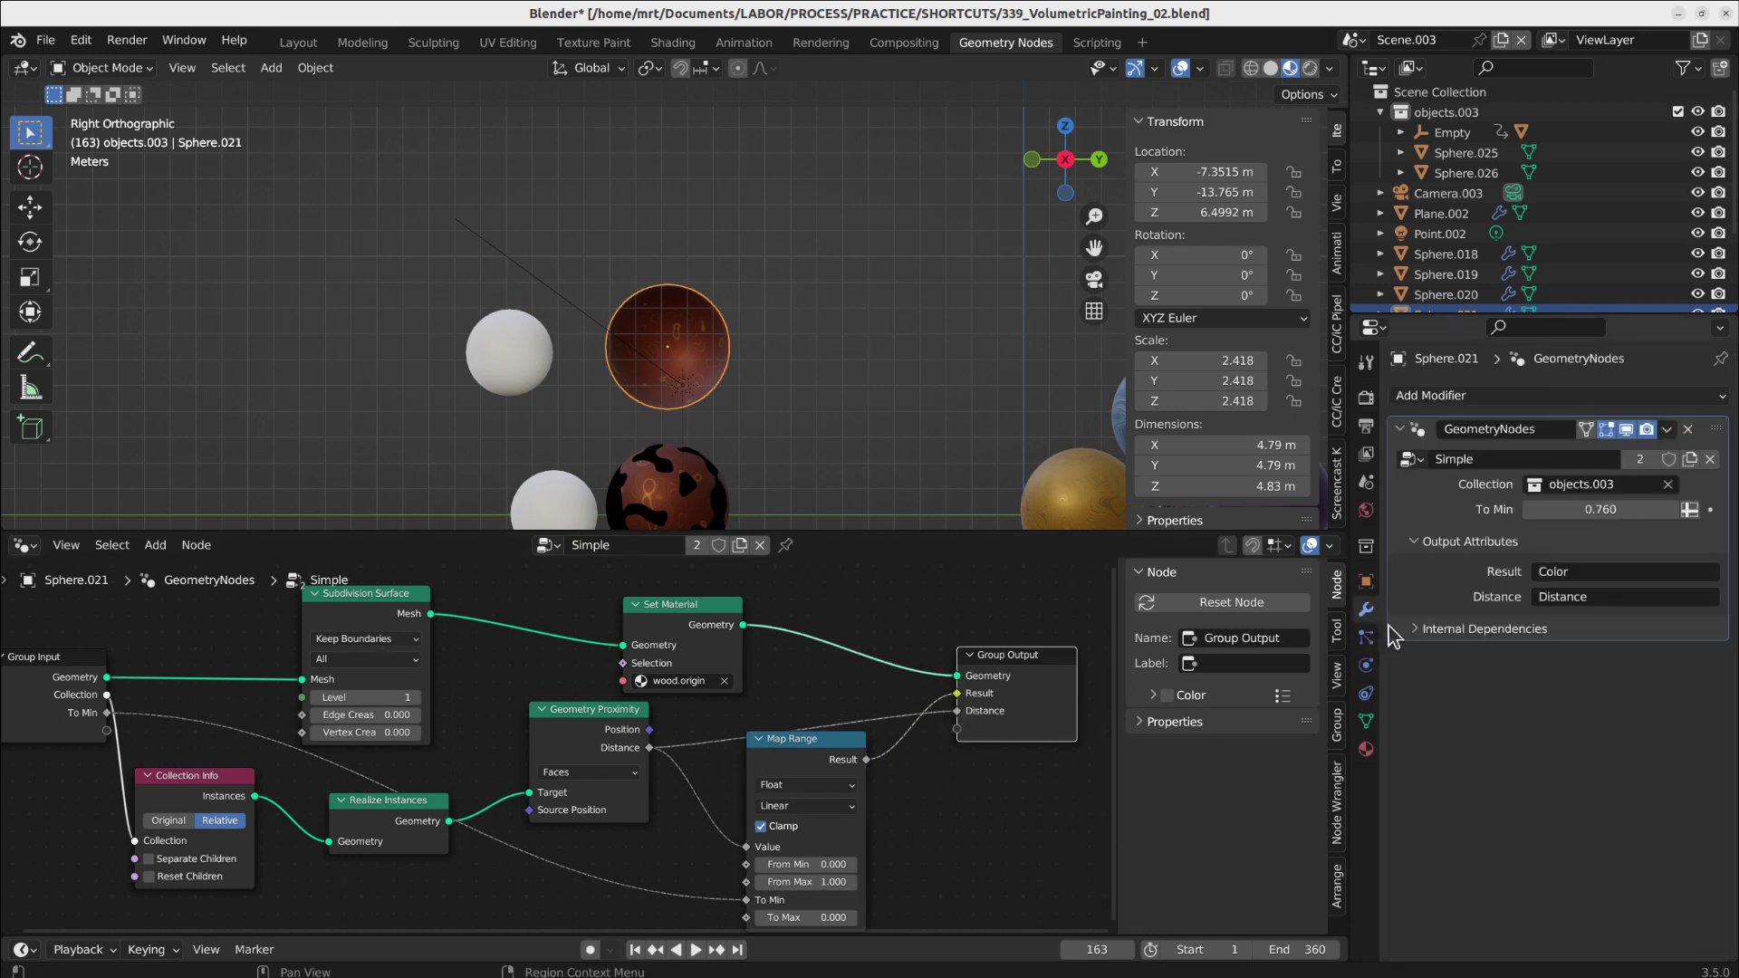
click(1557, 572)
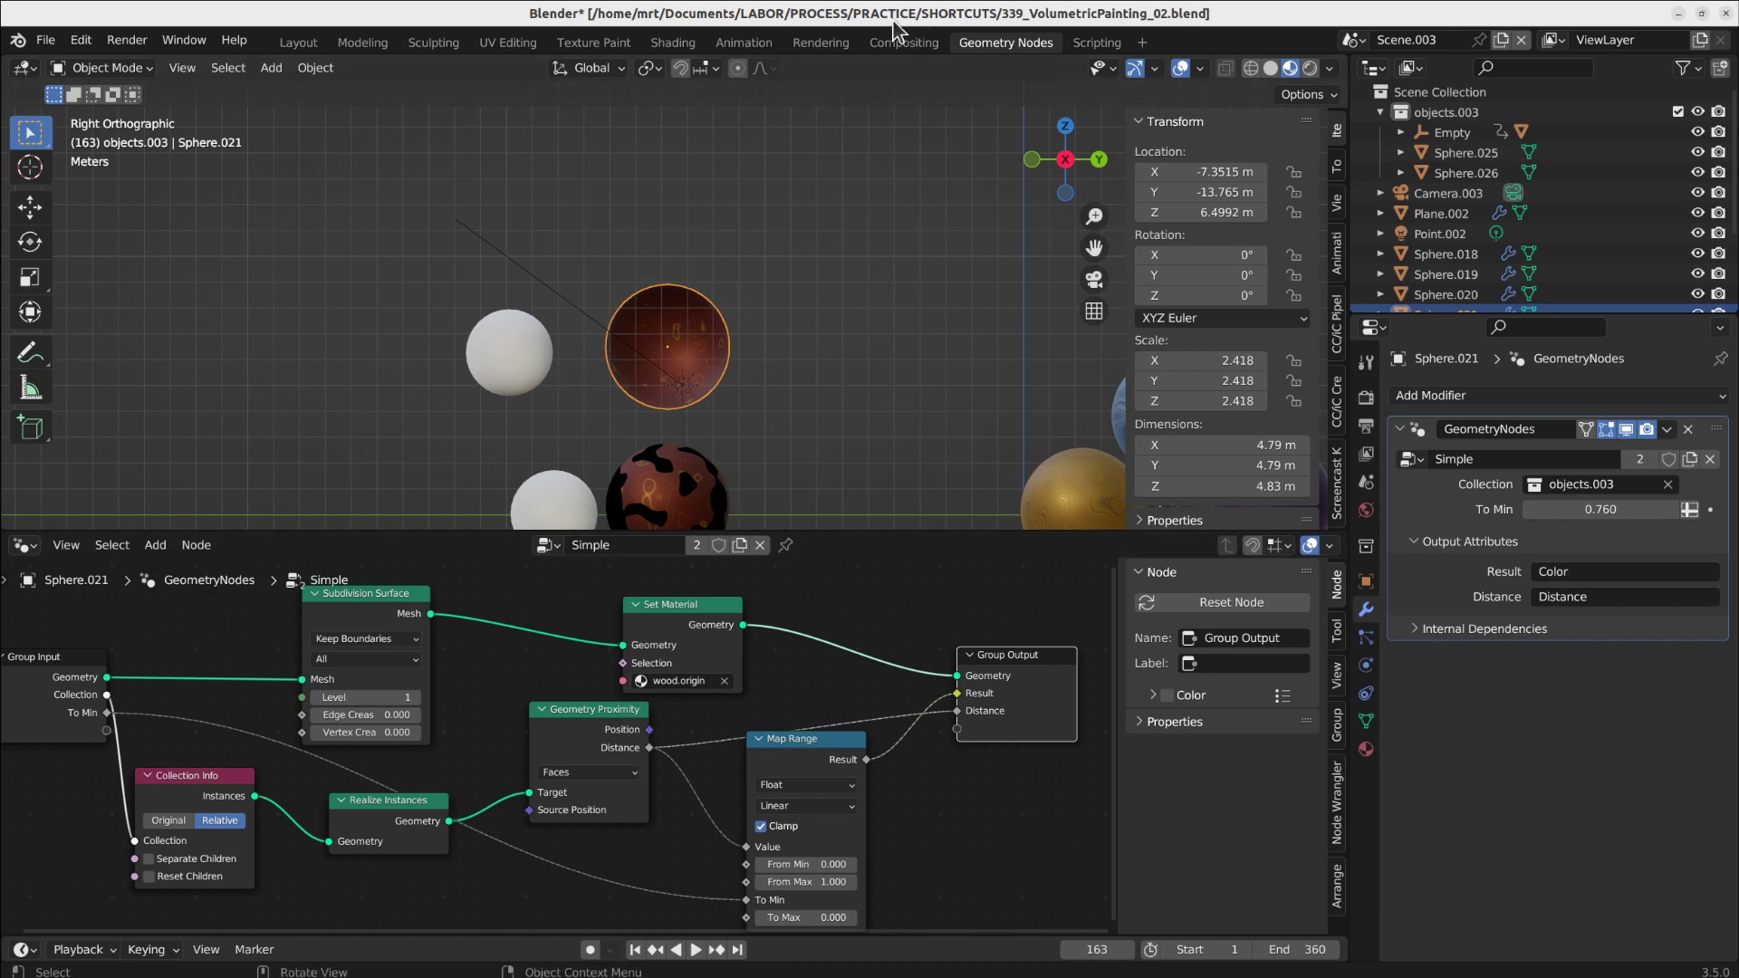
- Go to the Shading workspace and move the wood.origin material's Color Attribute node close to the black-and-white ColorRamp
click(671, 43)
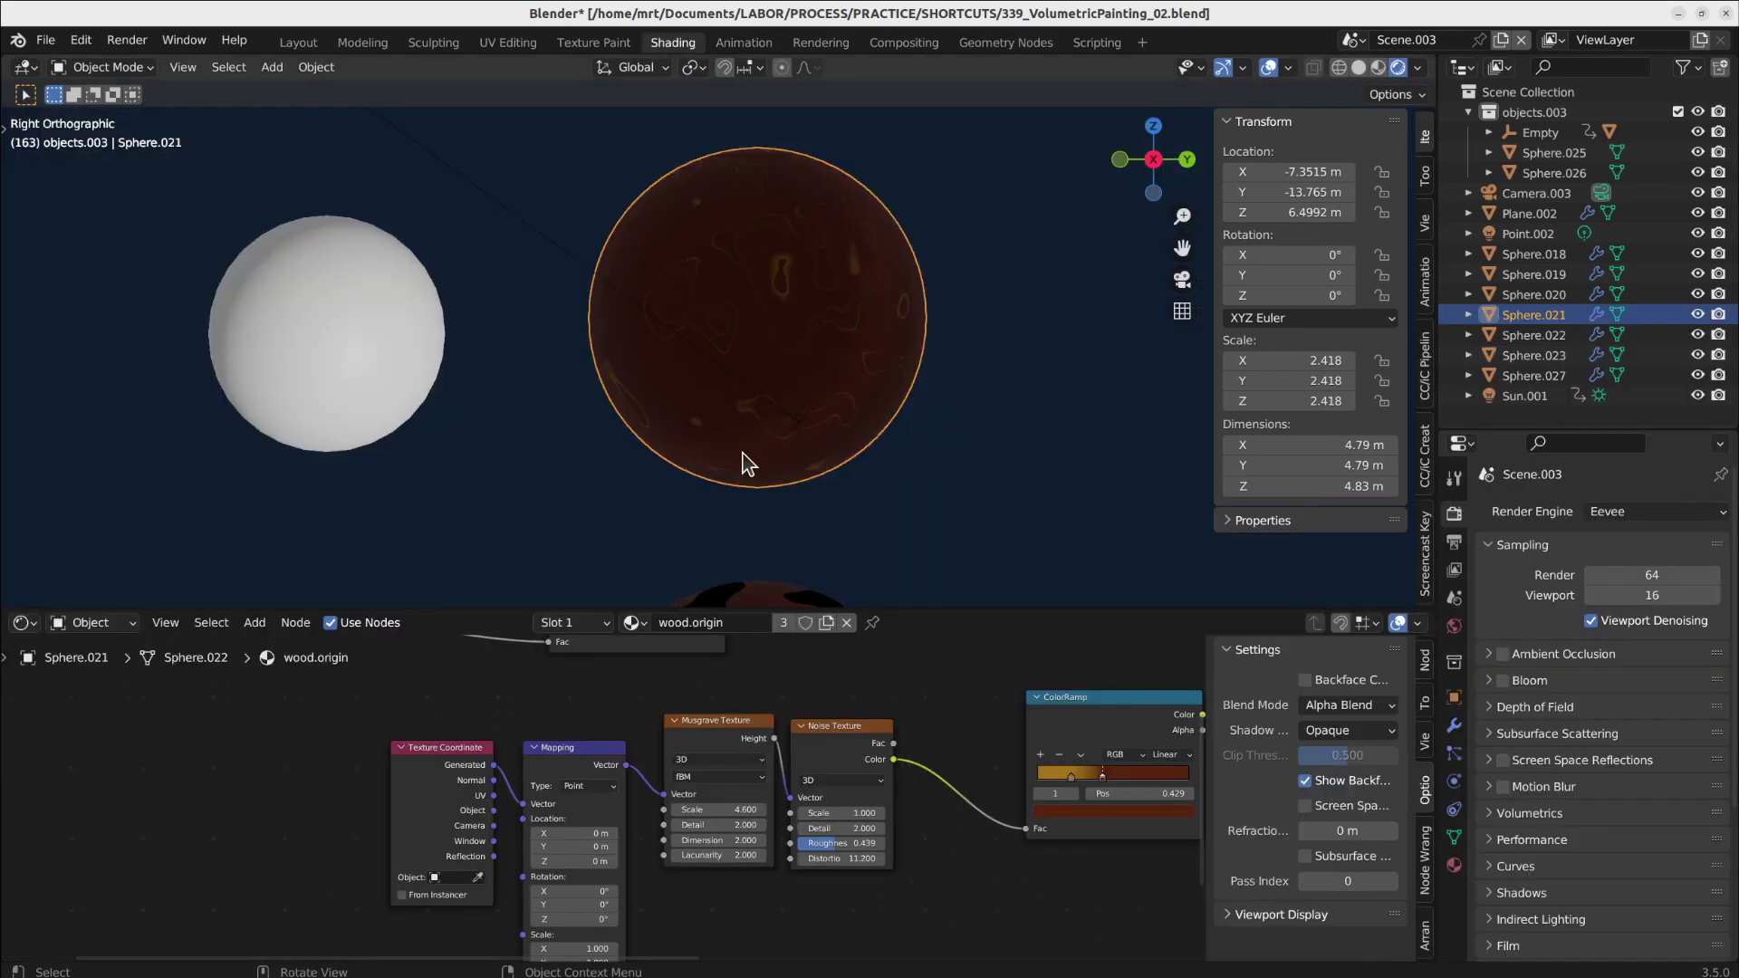
scroll(937, 874, down, 5)
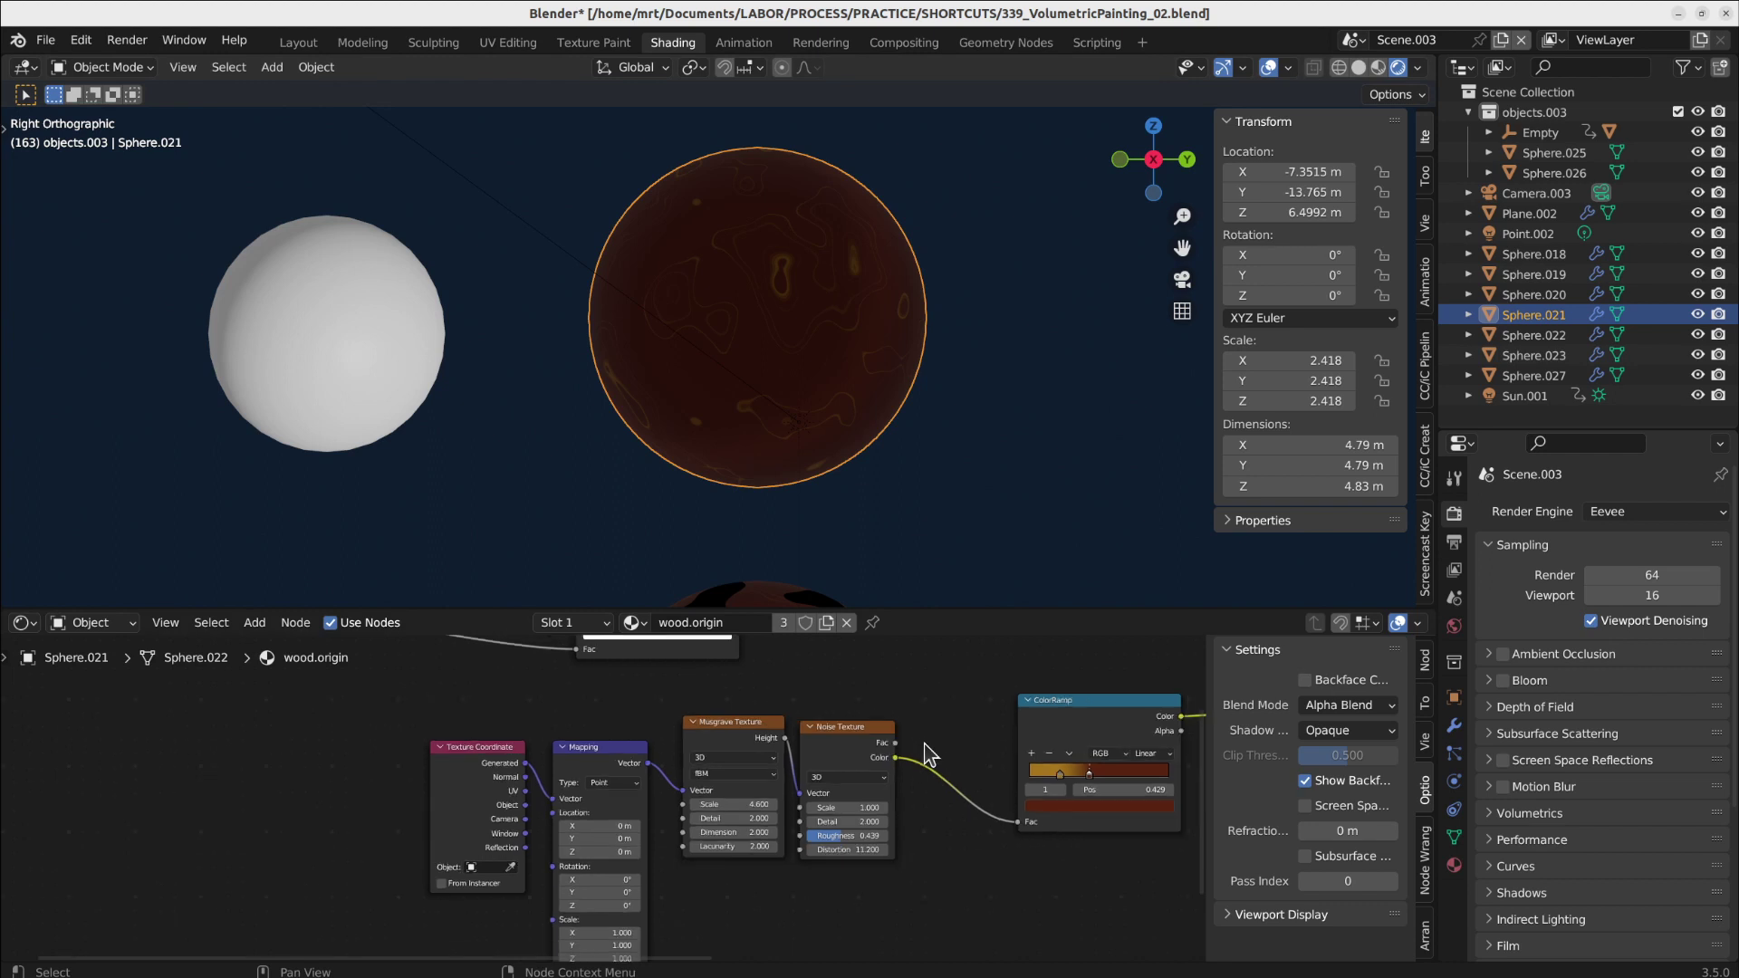
middle_drag(938, 874, 774, 843)
drag(555, 759, 854, 734)
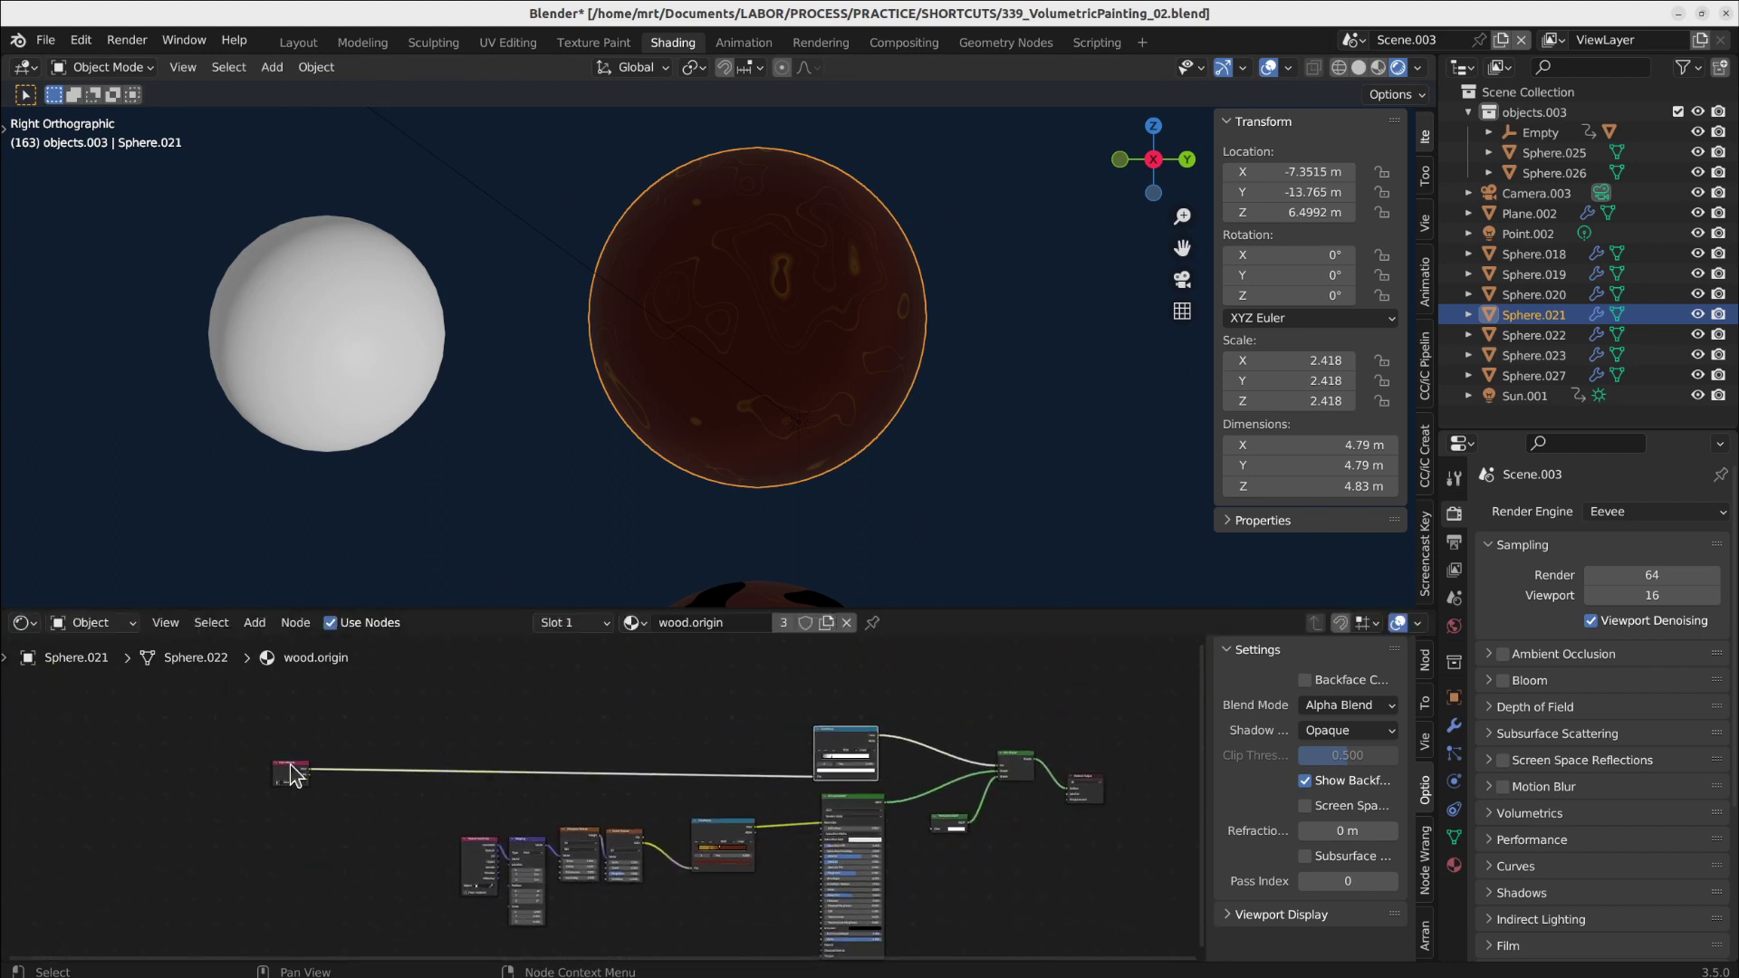
drag(289, 765, 767, 755)
scroll(818, 782, up, 11)
scroll(784, 743, up, 2)
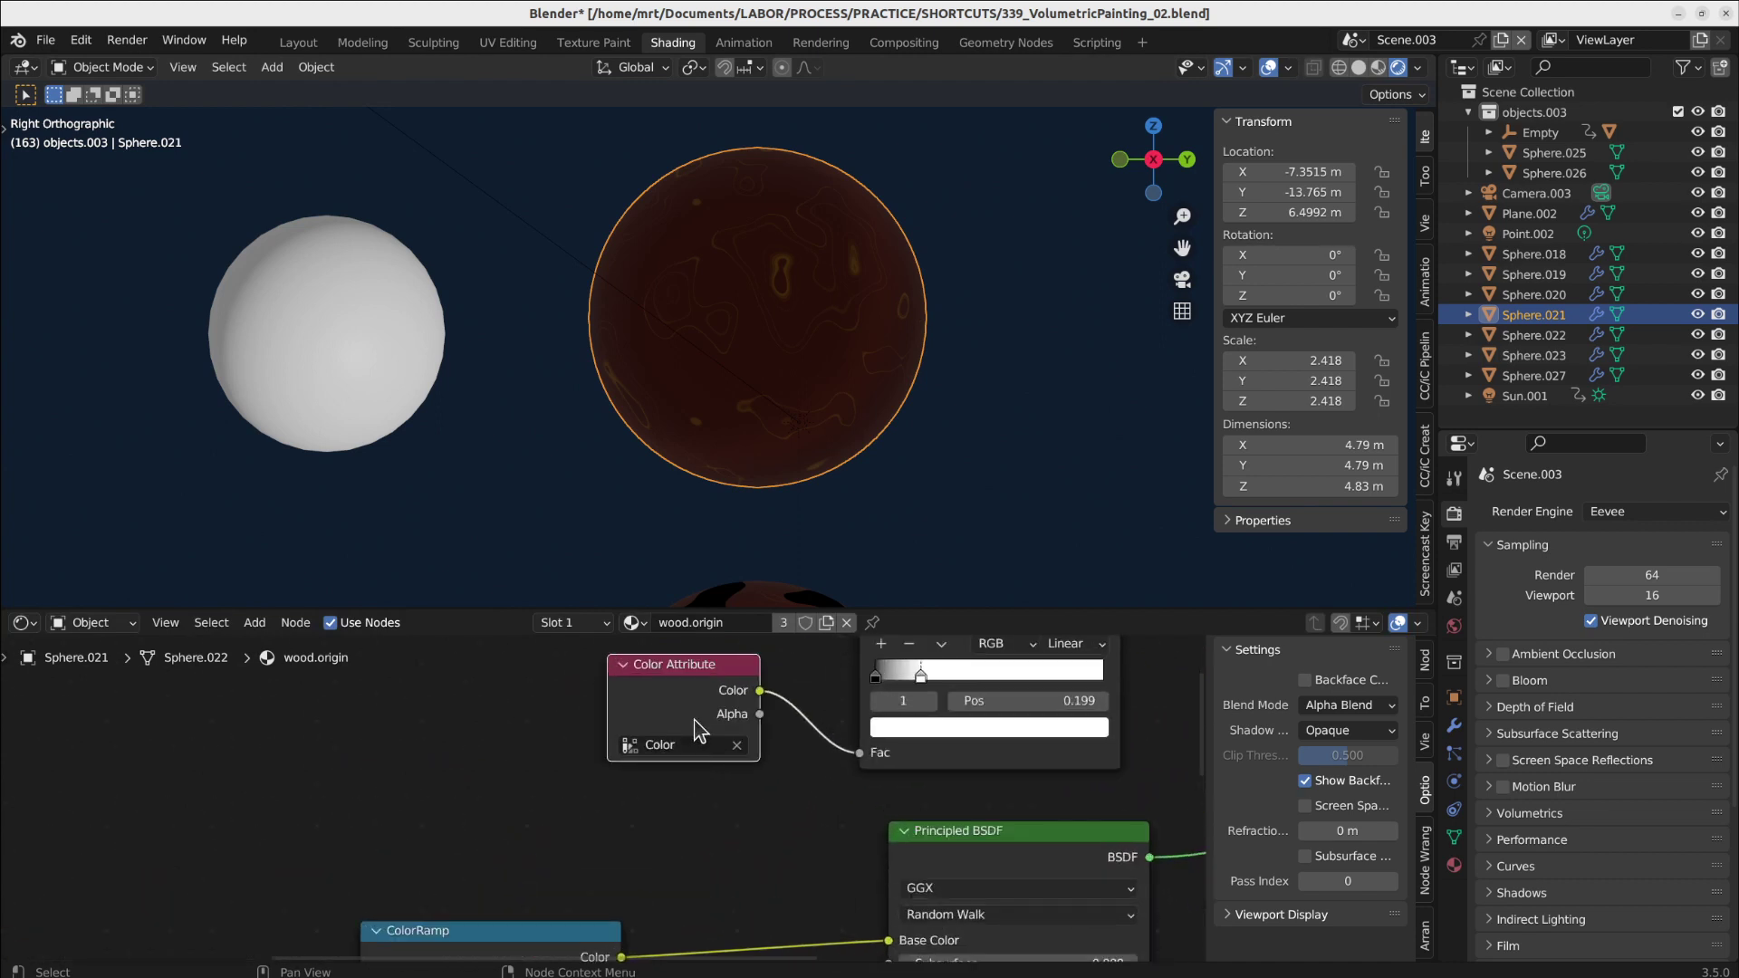
- Expand the Color Attributes list in the wood sphere's mesh data properties
click(1455, 837)
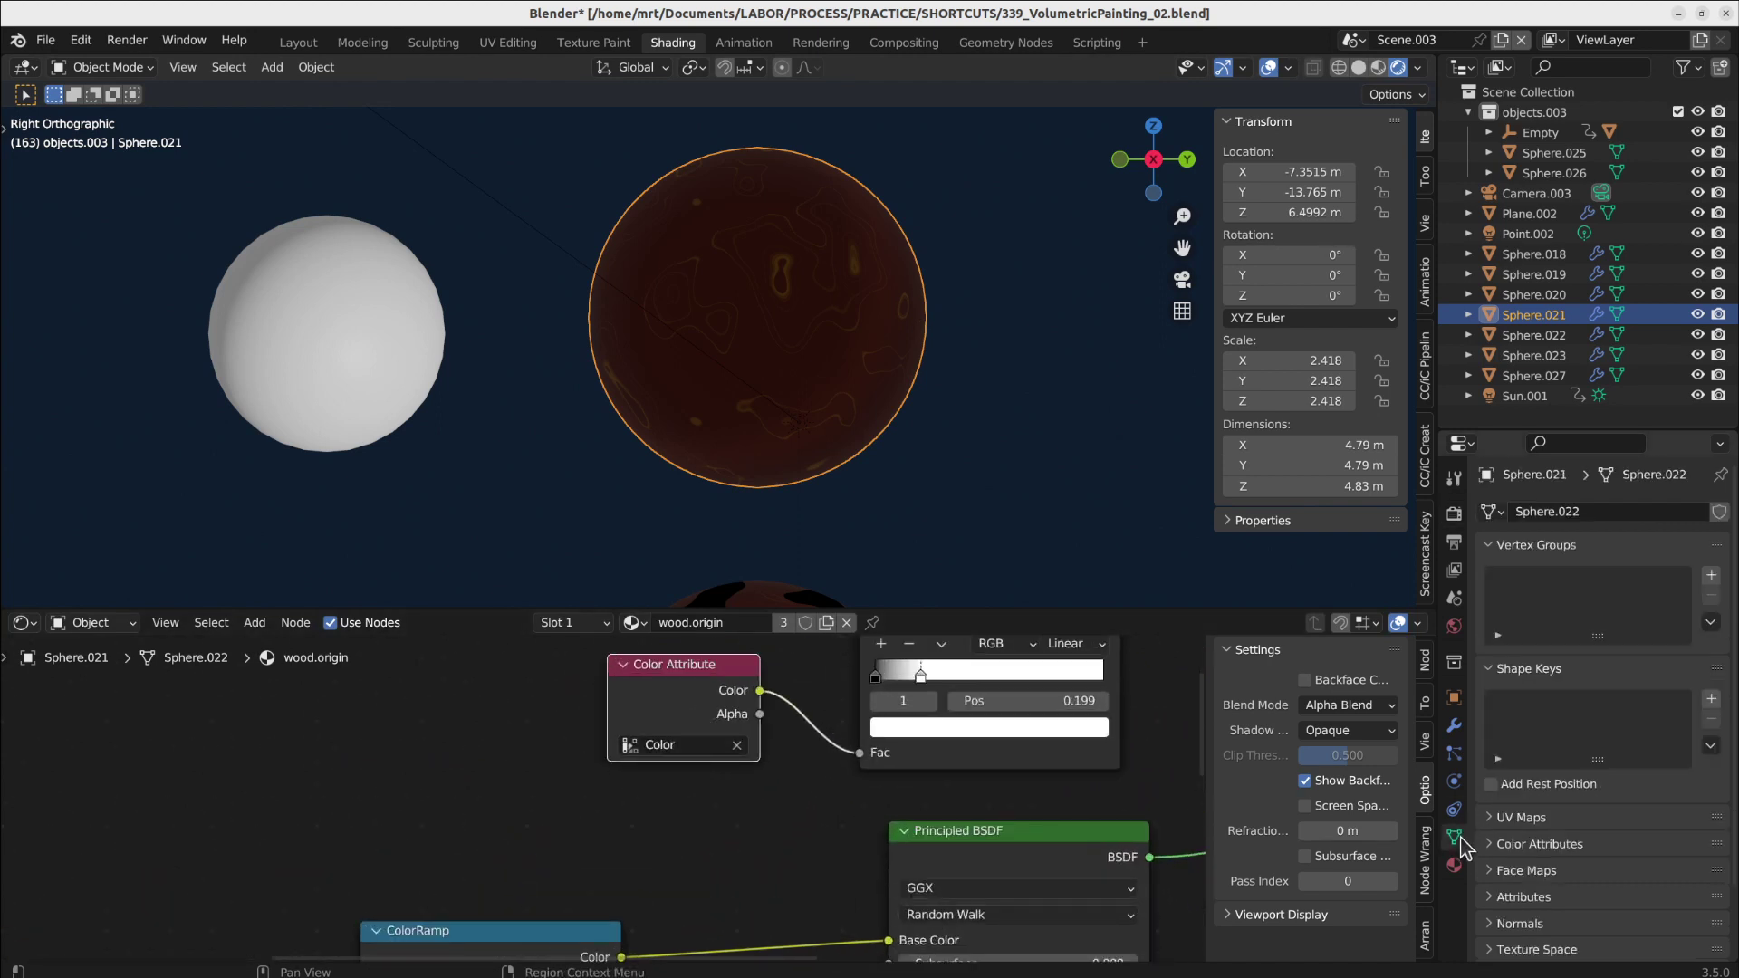
scroll(1537, 879, down, 2)
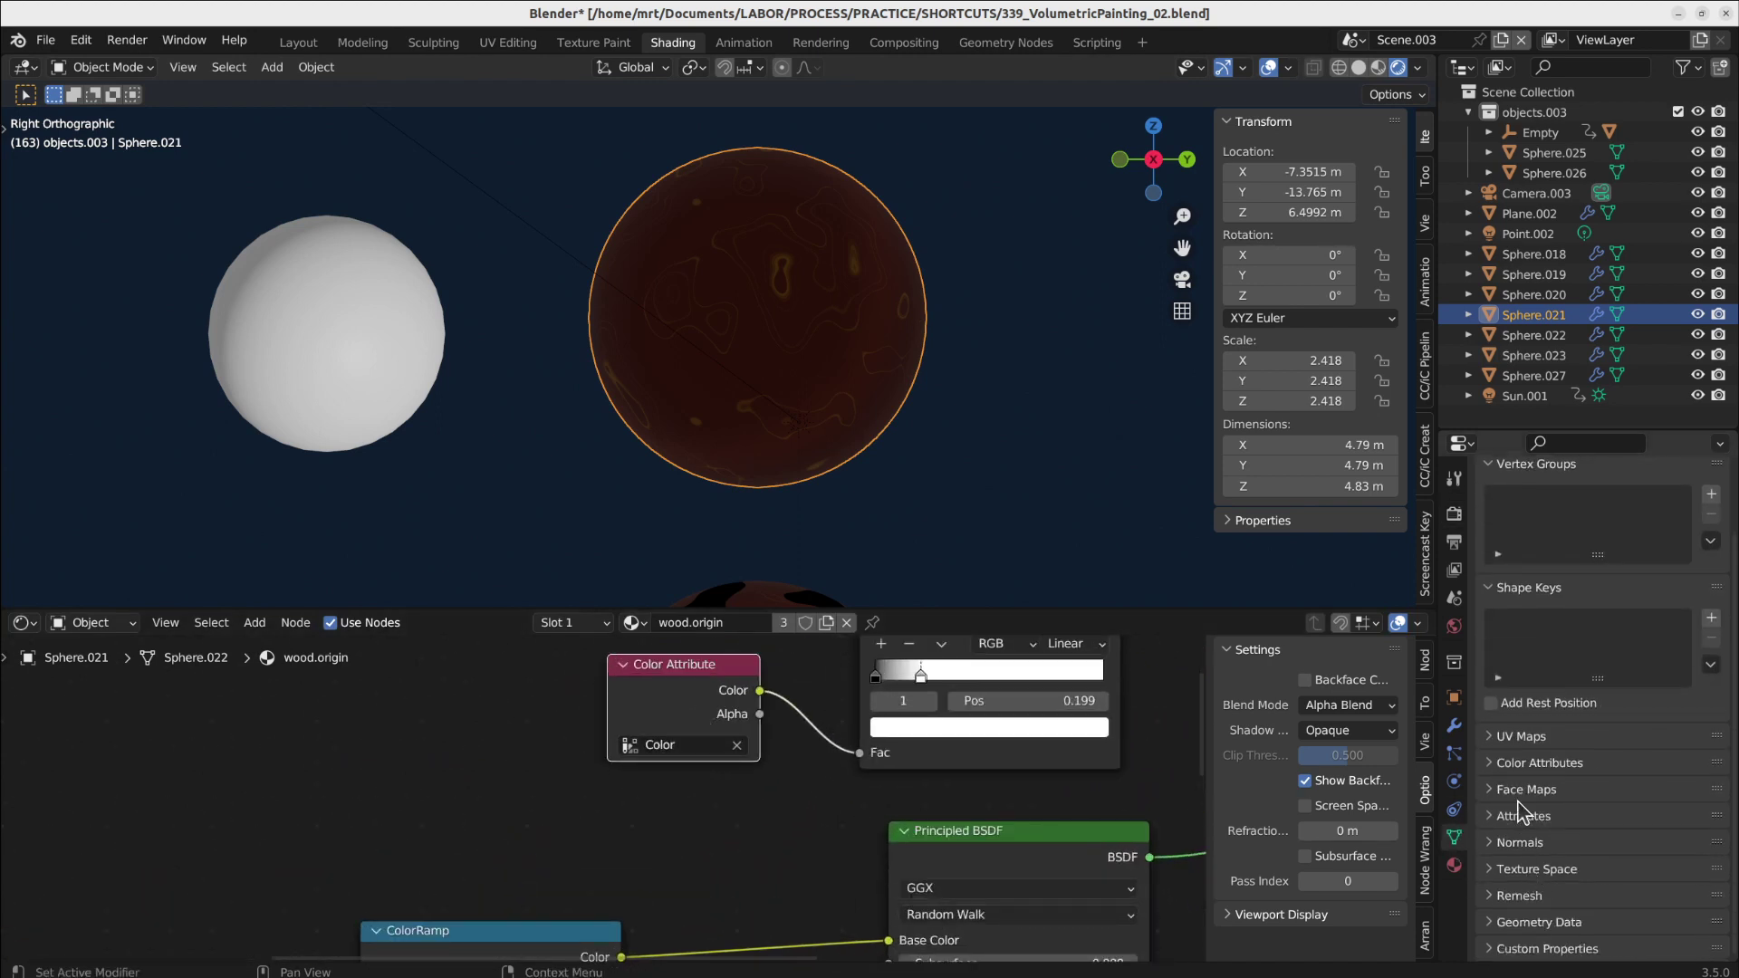
click(1510, 765)
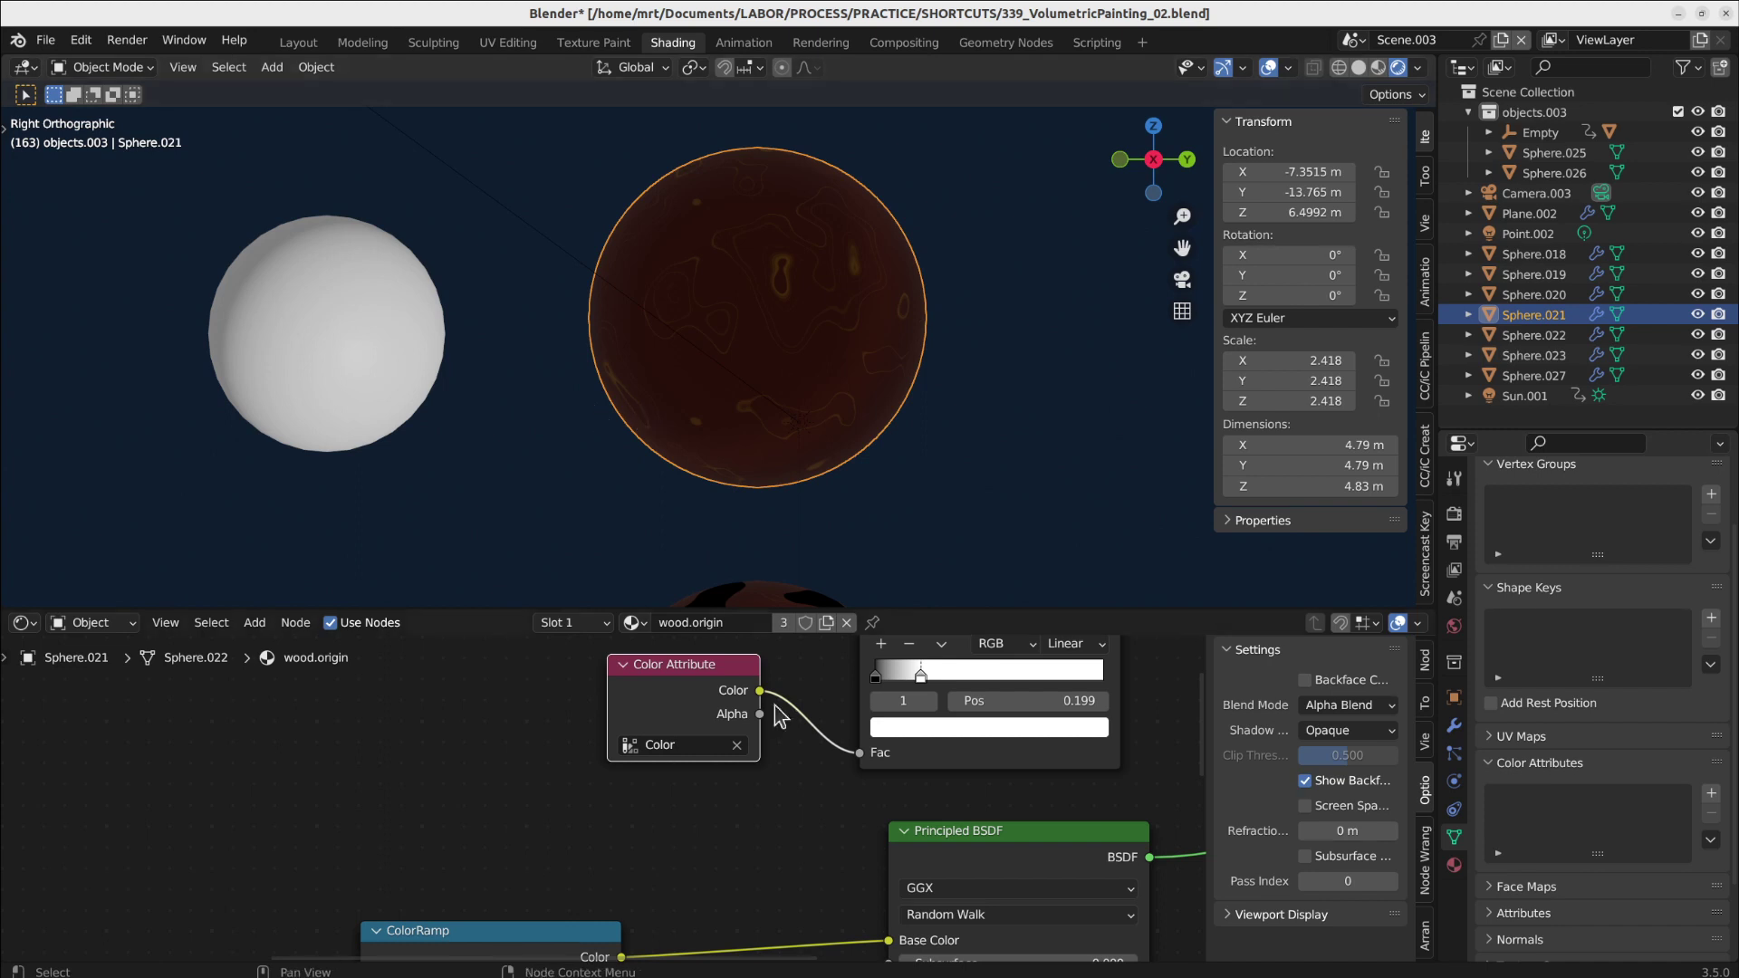
- Reposition the Color Attribute node a little farther before the ColorRamp that drives the Mix Shader factor
drag(675, 690, 524, 729)
middle_drag(751, 815, 575, 842)
scroll(653, 822, down, 2)
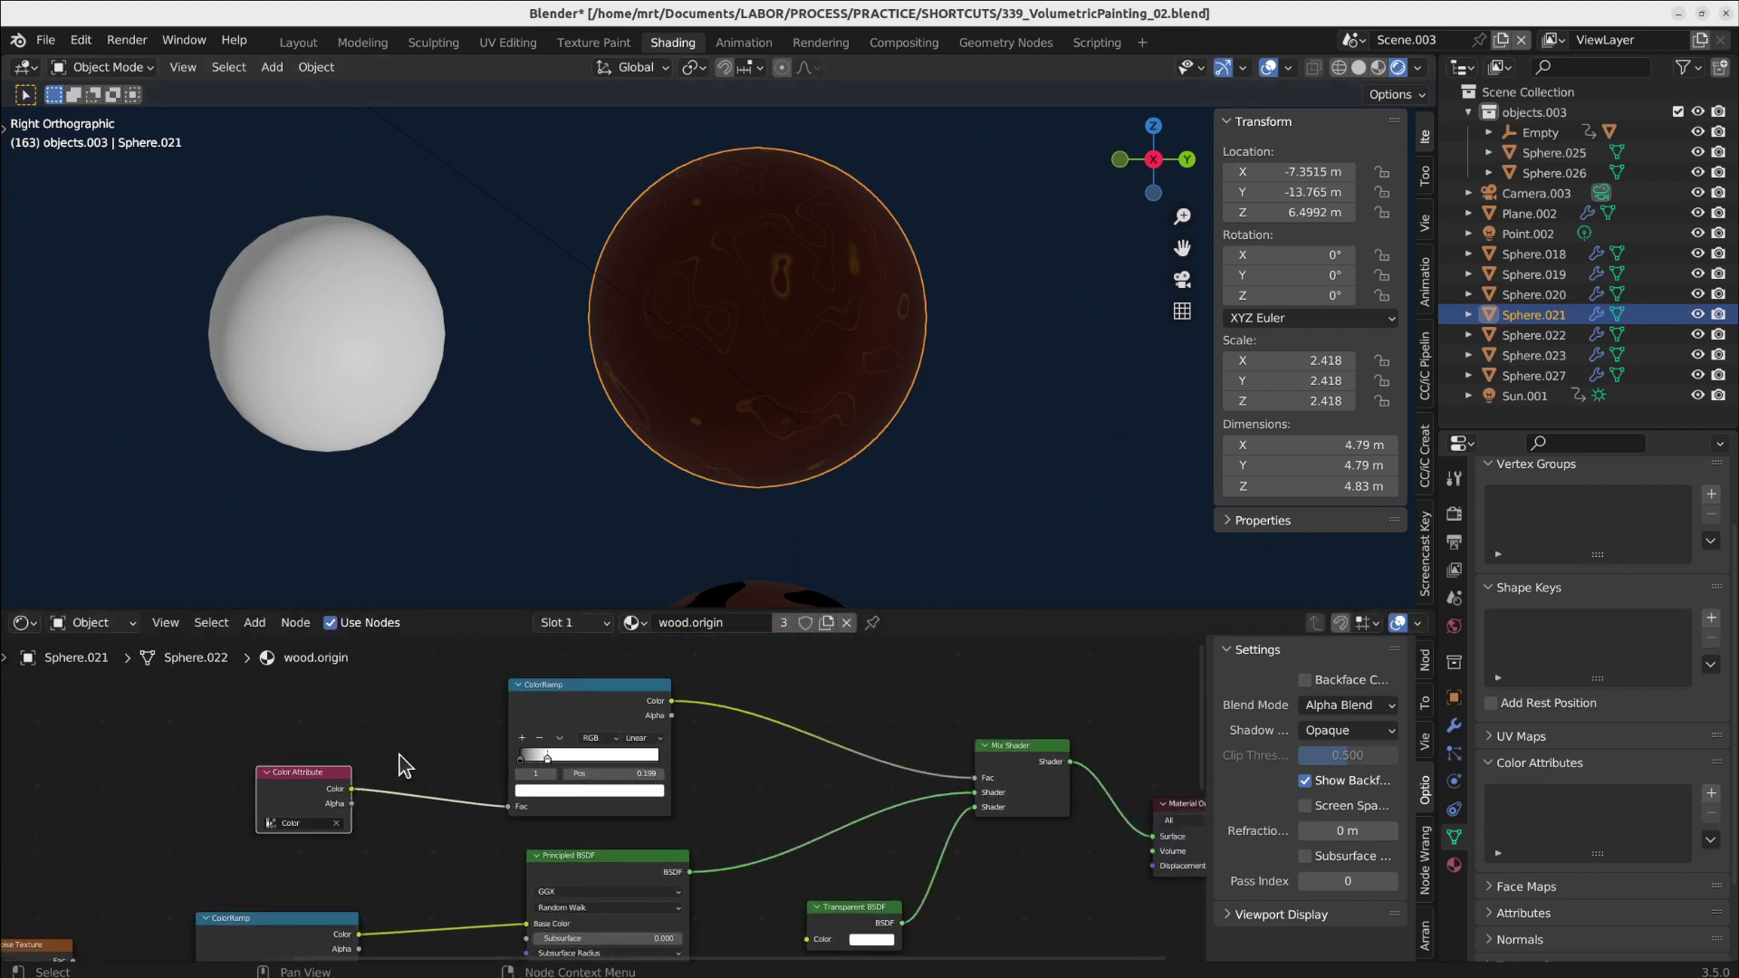
drag(313, 786, 333, 772)
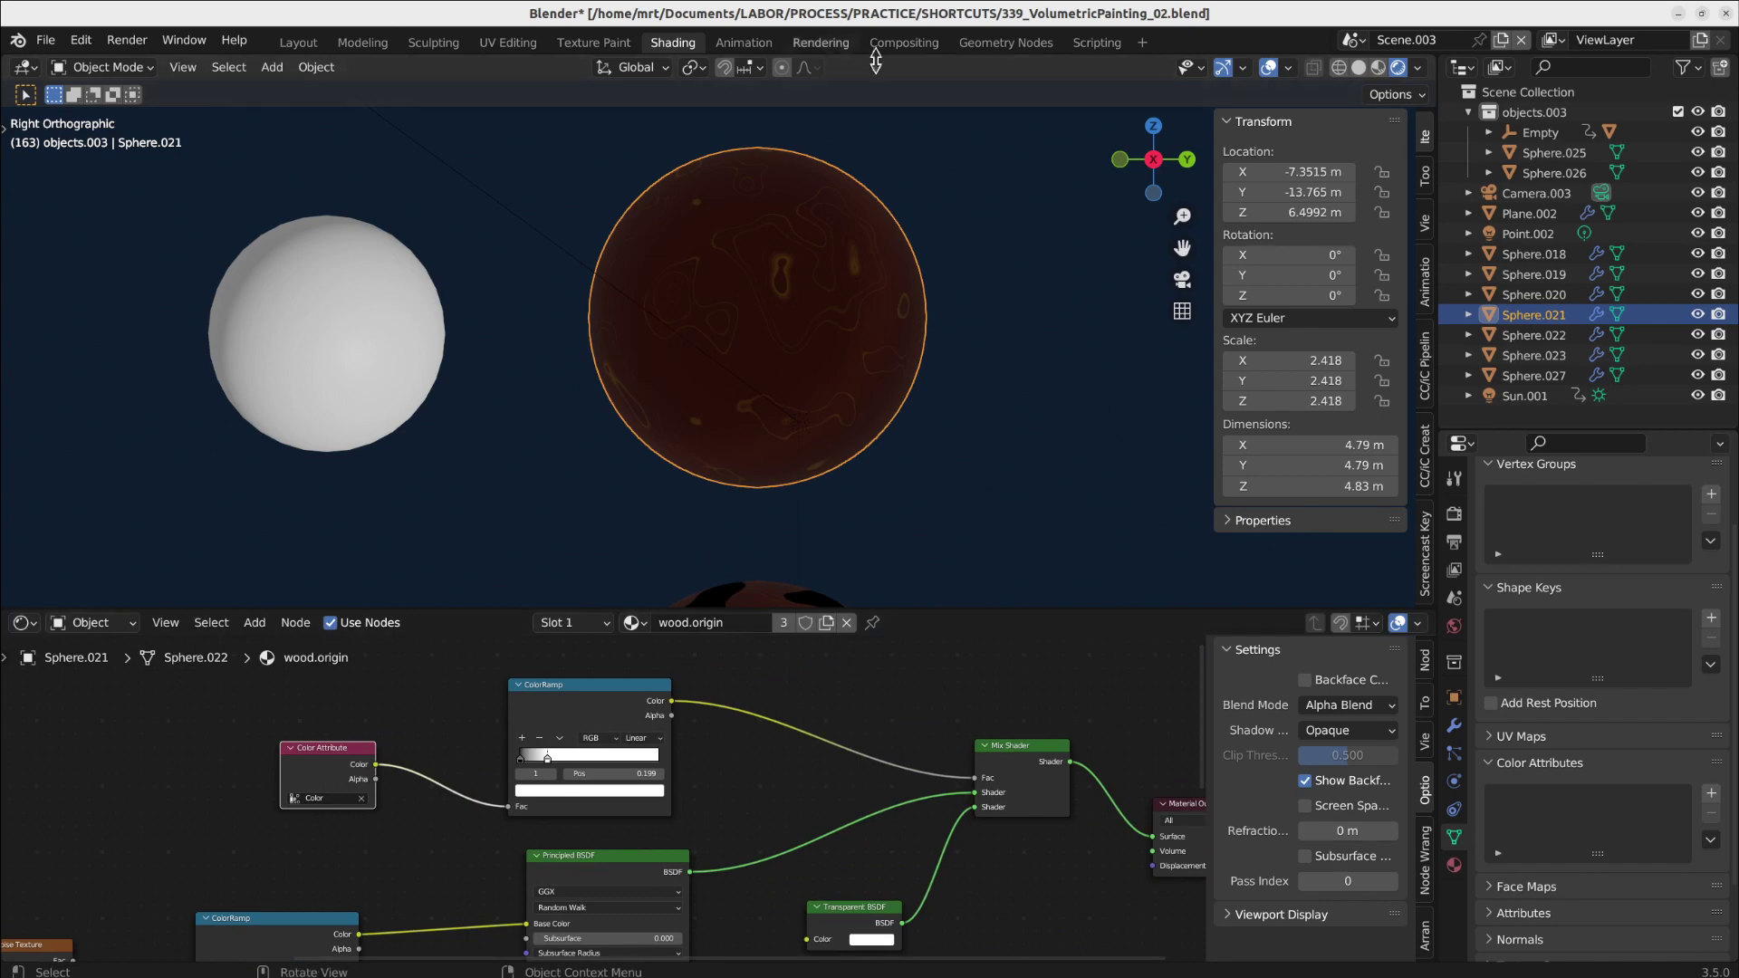
- Return to the Geometry Nodes workspace and move the upper white sphere to about Y -16.96 m, Z 9.46 m, diagonally above the wood sphere
click(986, 42)
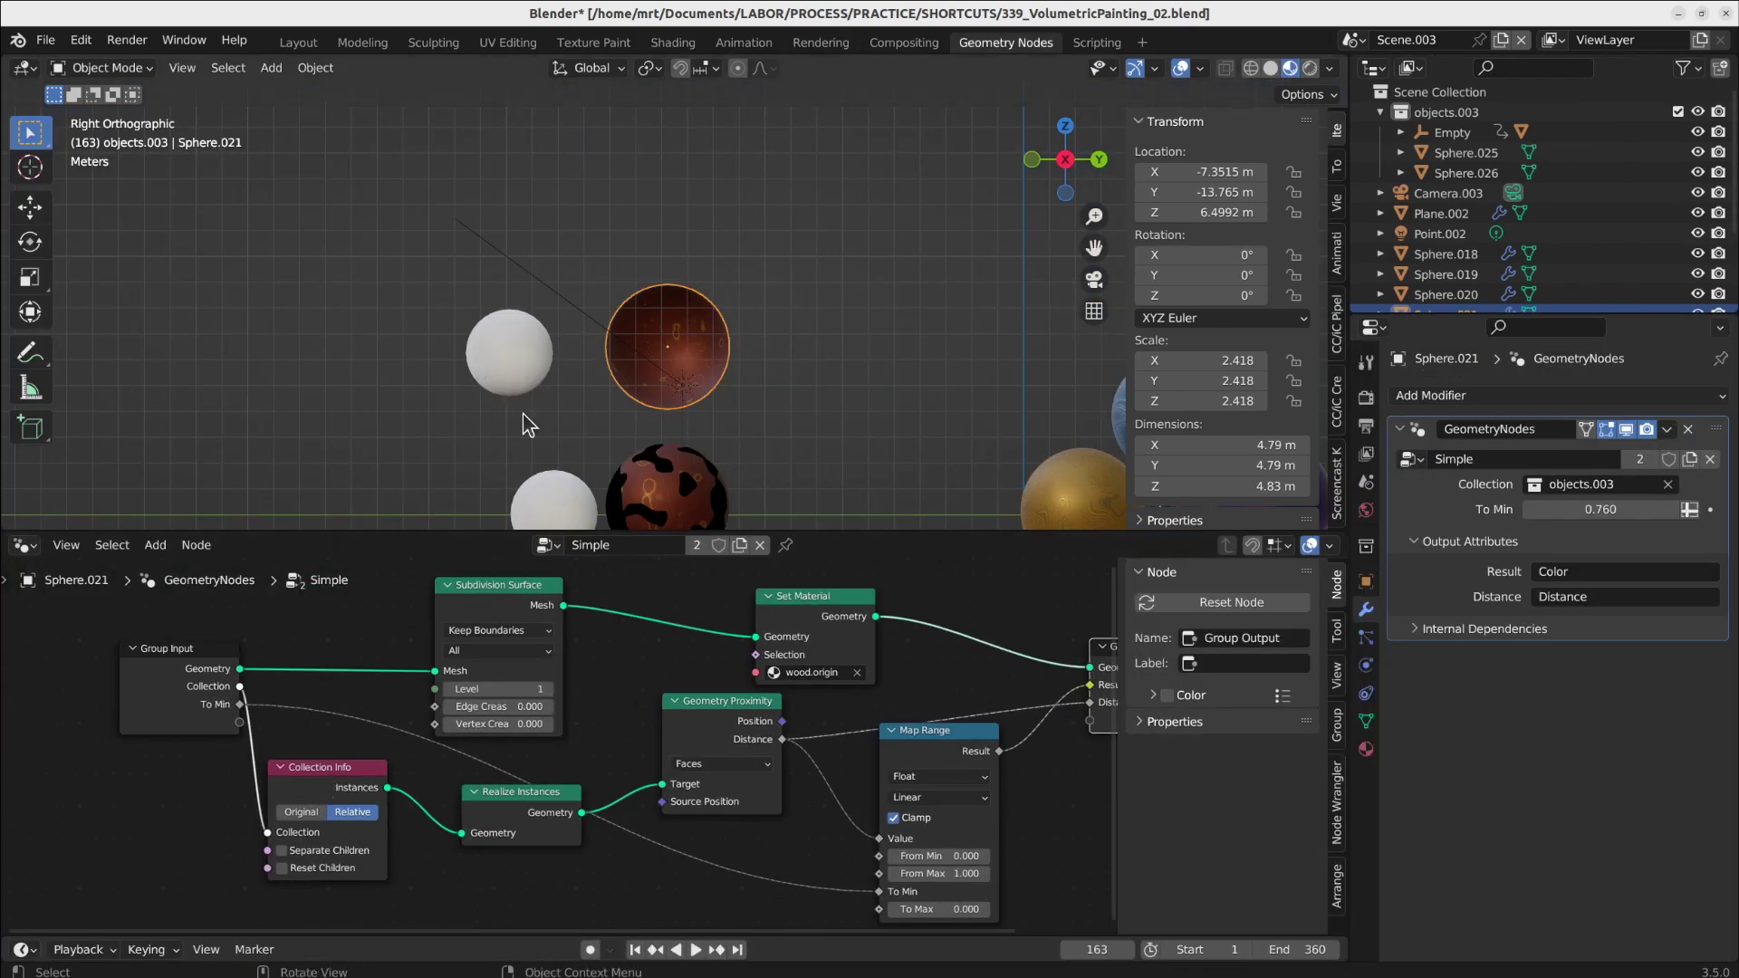
click(504, 352)
key(g)
click(601, 341)
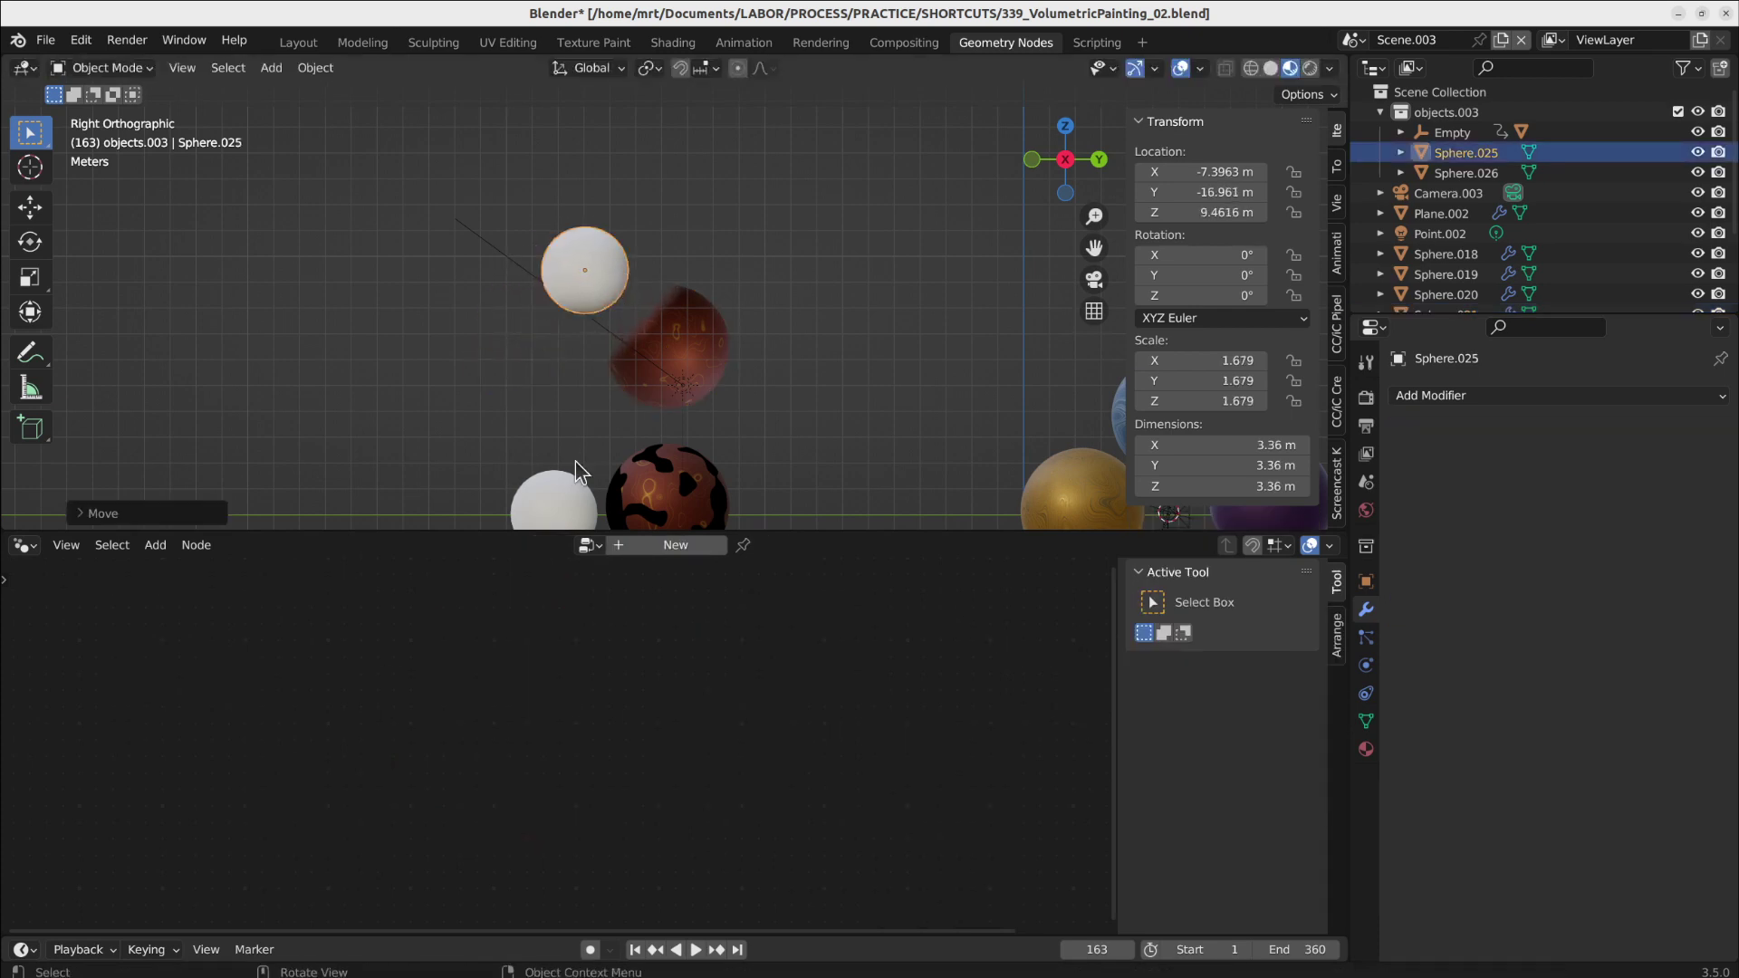
- Move the lower white sphere to the upper wood sphere's opposite side, about Y -9.8 m, Z 5.07 m, and reselect the wood sphere
click(580, 471)
drag(580, 471, 837, 333)
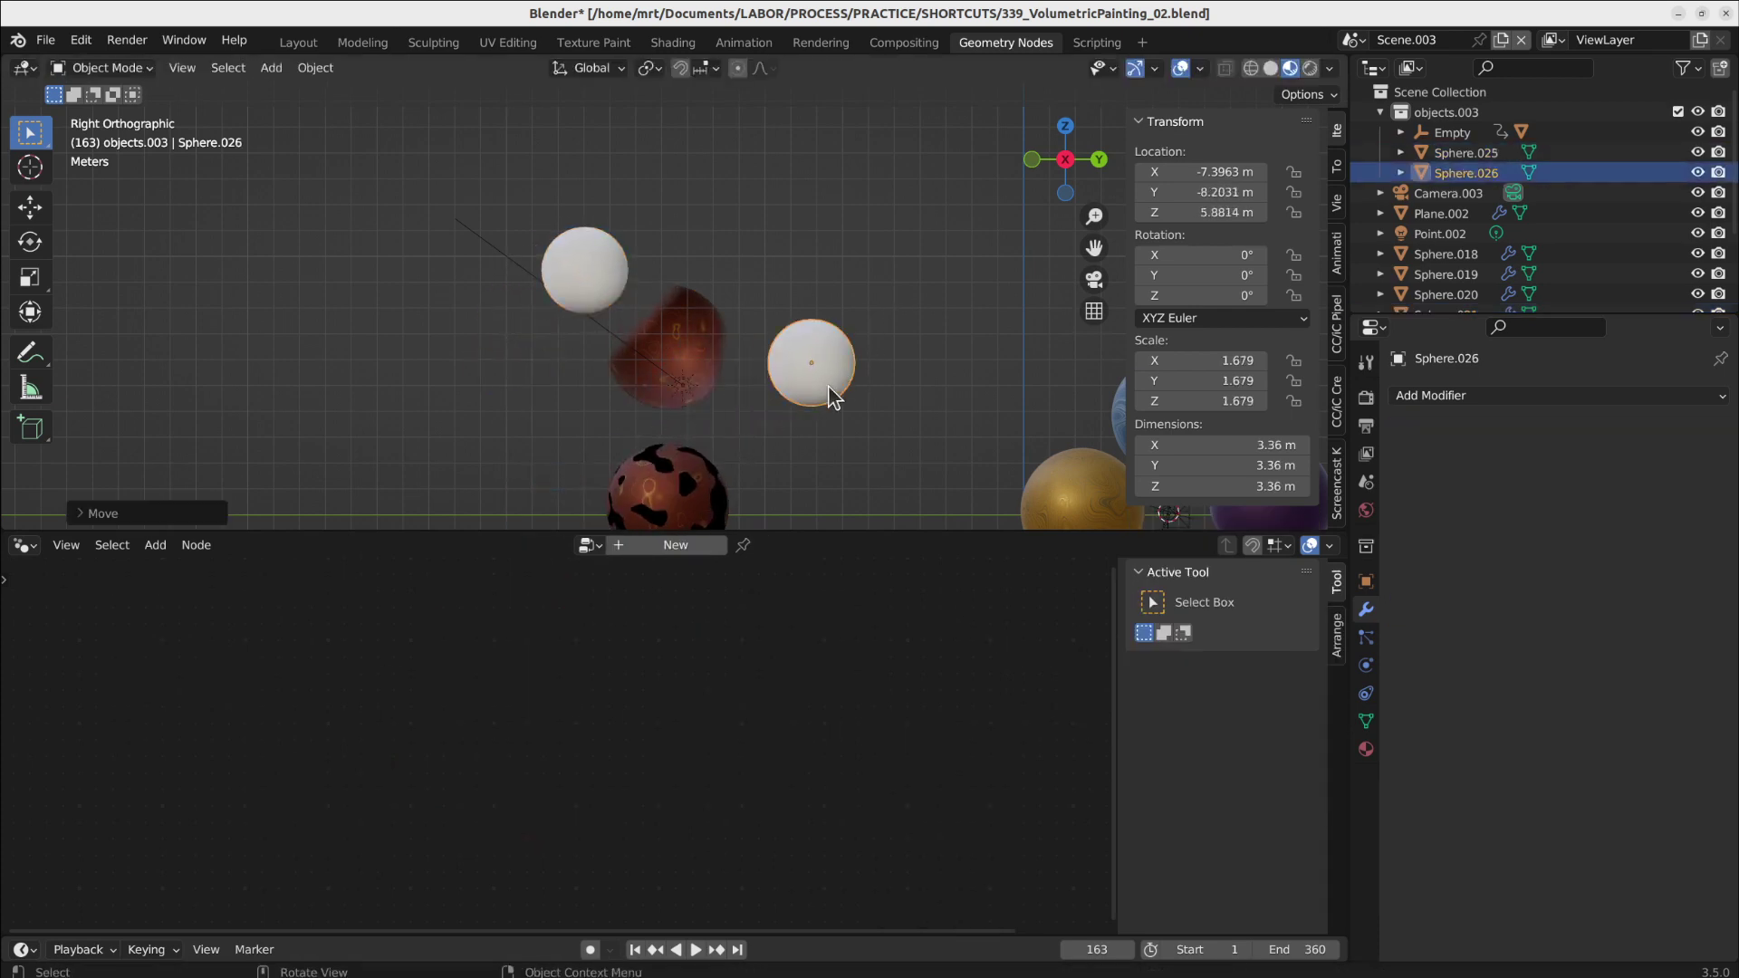
drag(831, 397, 790, 417)
click(1447, 111)
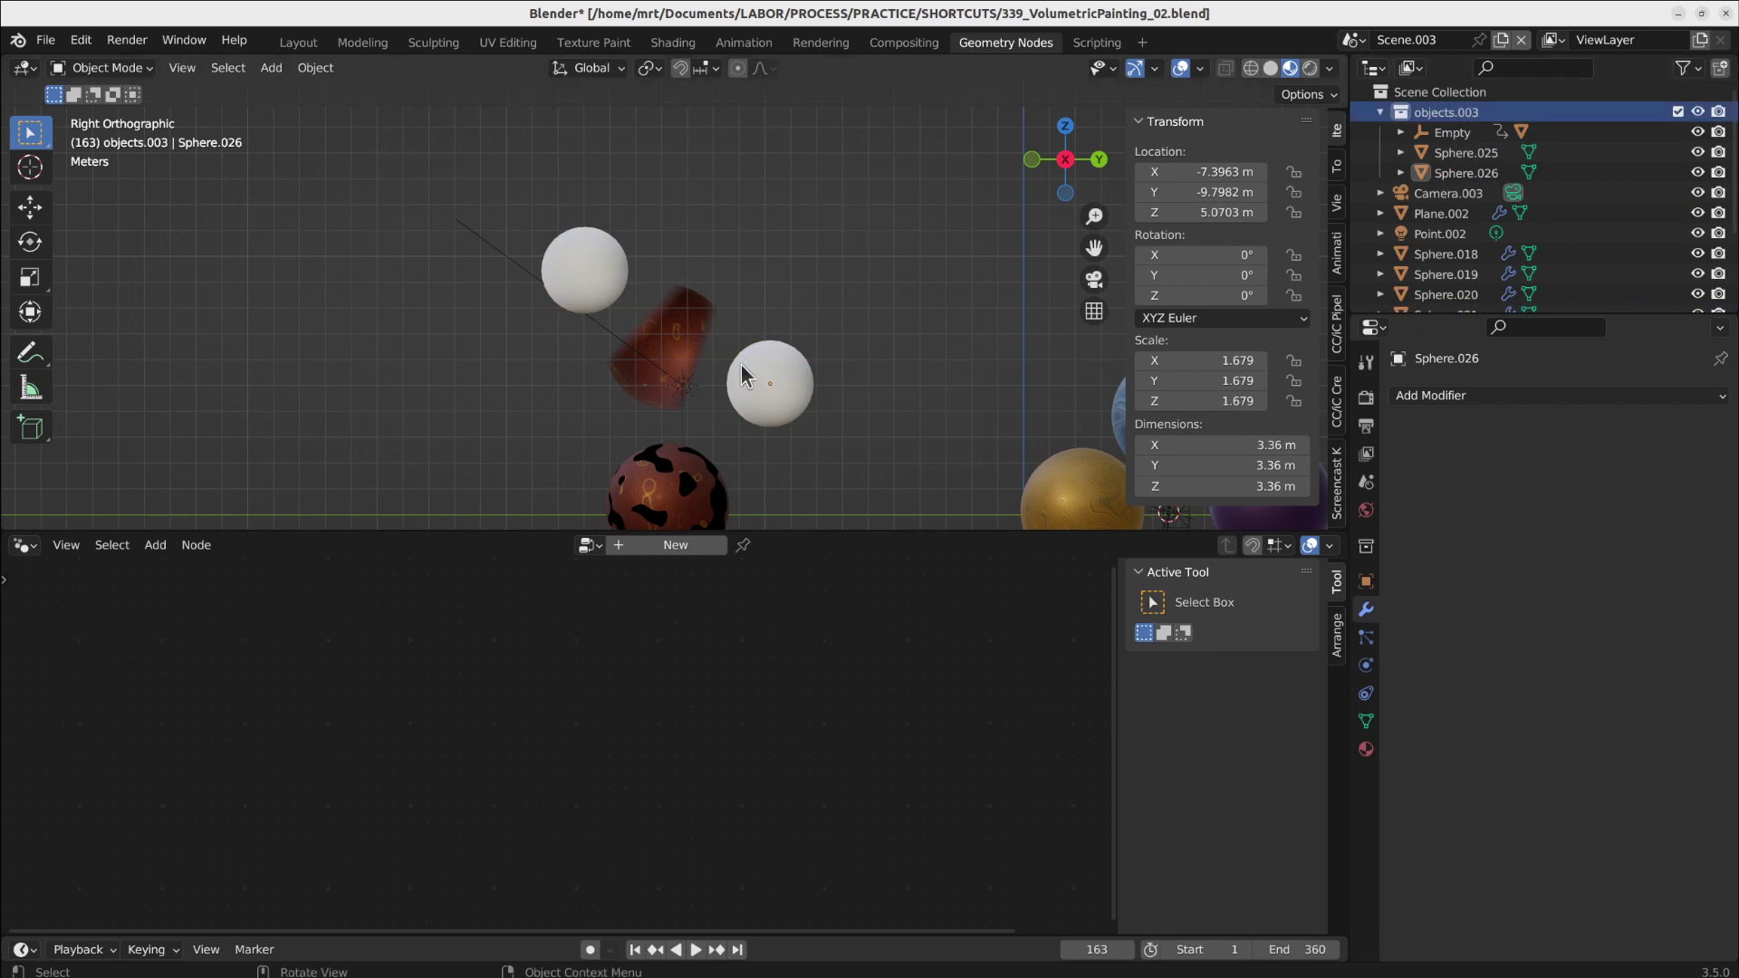
click(671, 342)
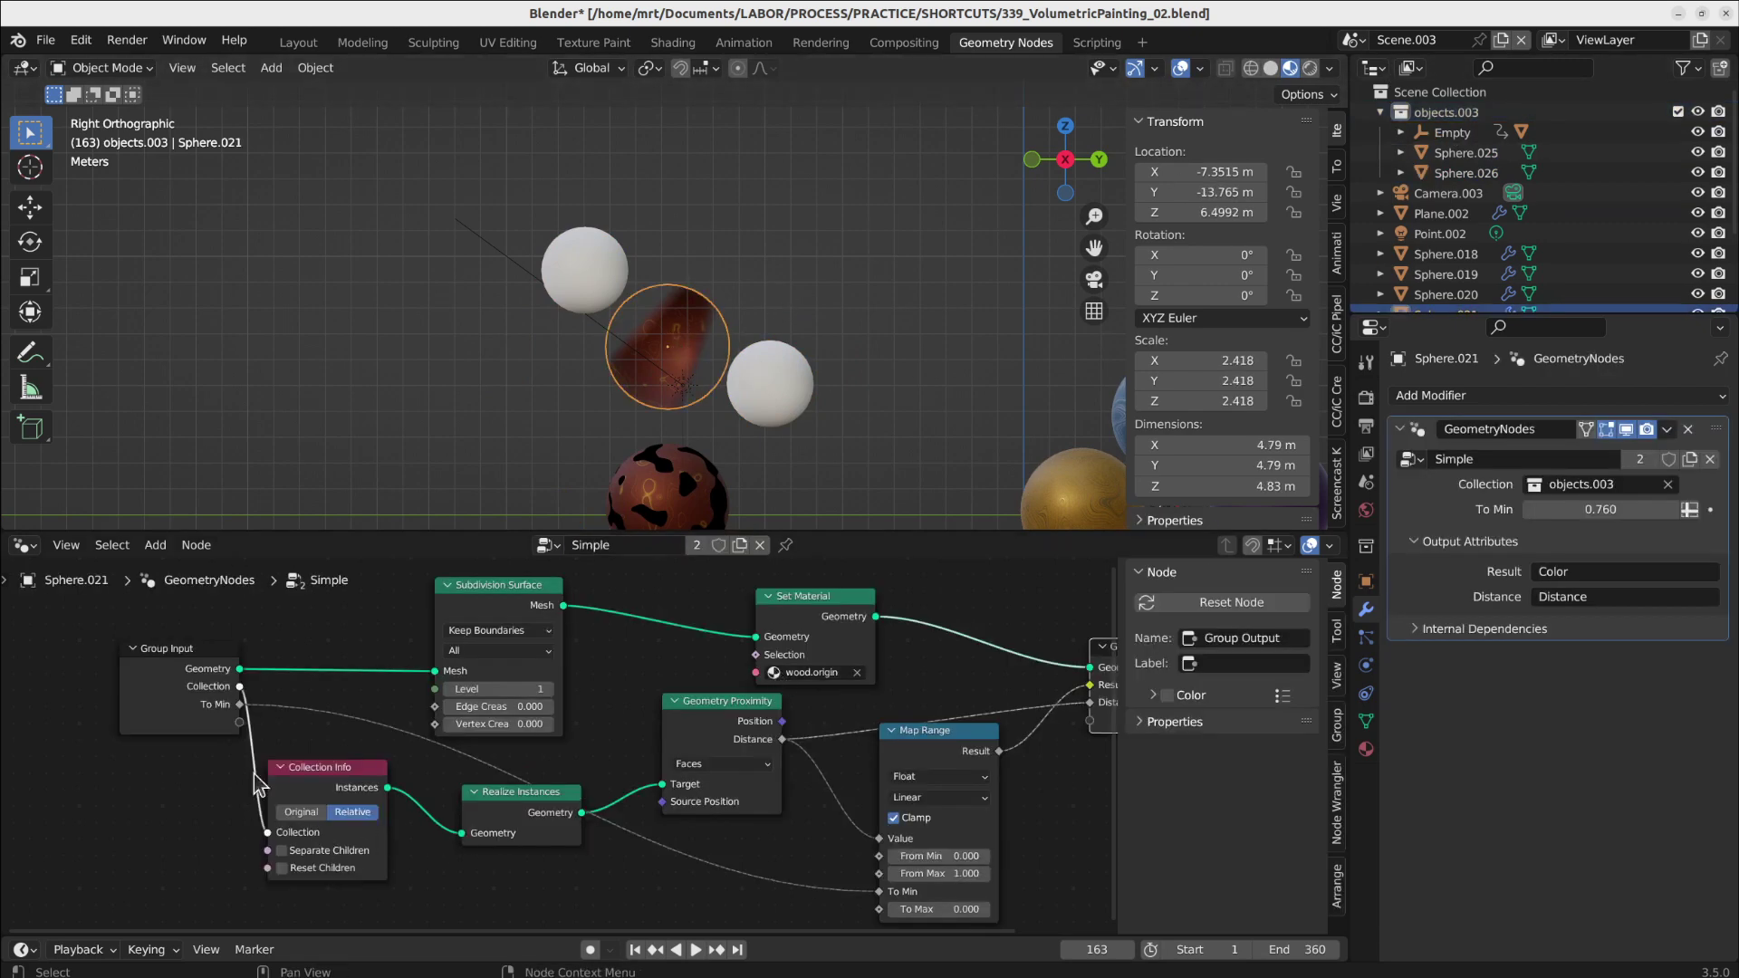
- Shift the Map Range node slightly and set the GeometryNodes modifier's To Min value to 1.200
middle_drag(611, 821, 483, 817)
scroll(483, 817, down, 2)
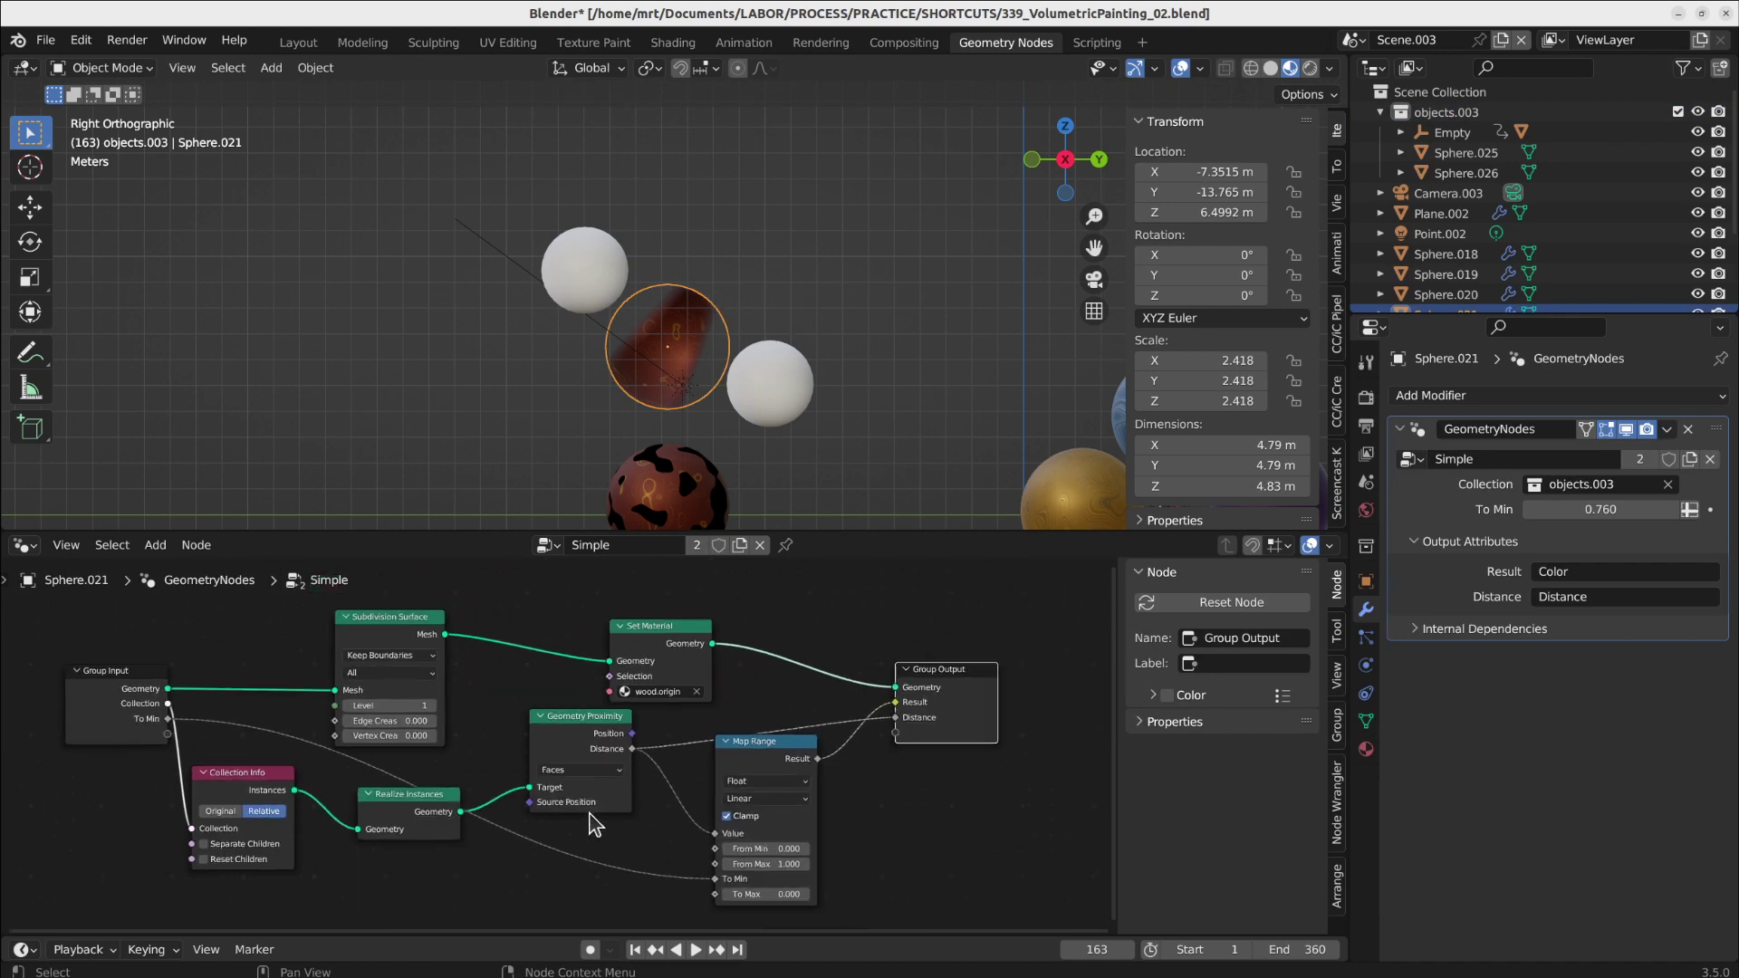
scroll(597, 819, up, 1)
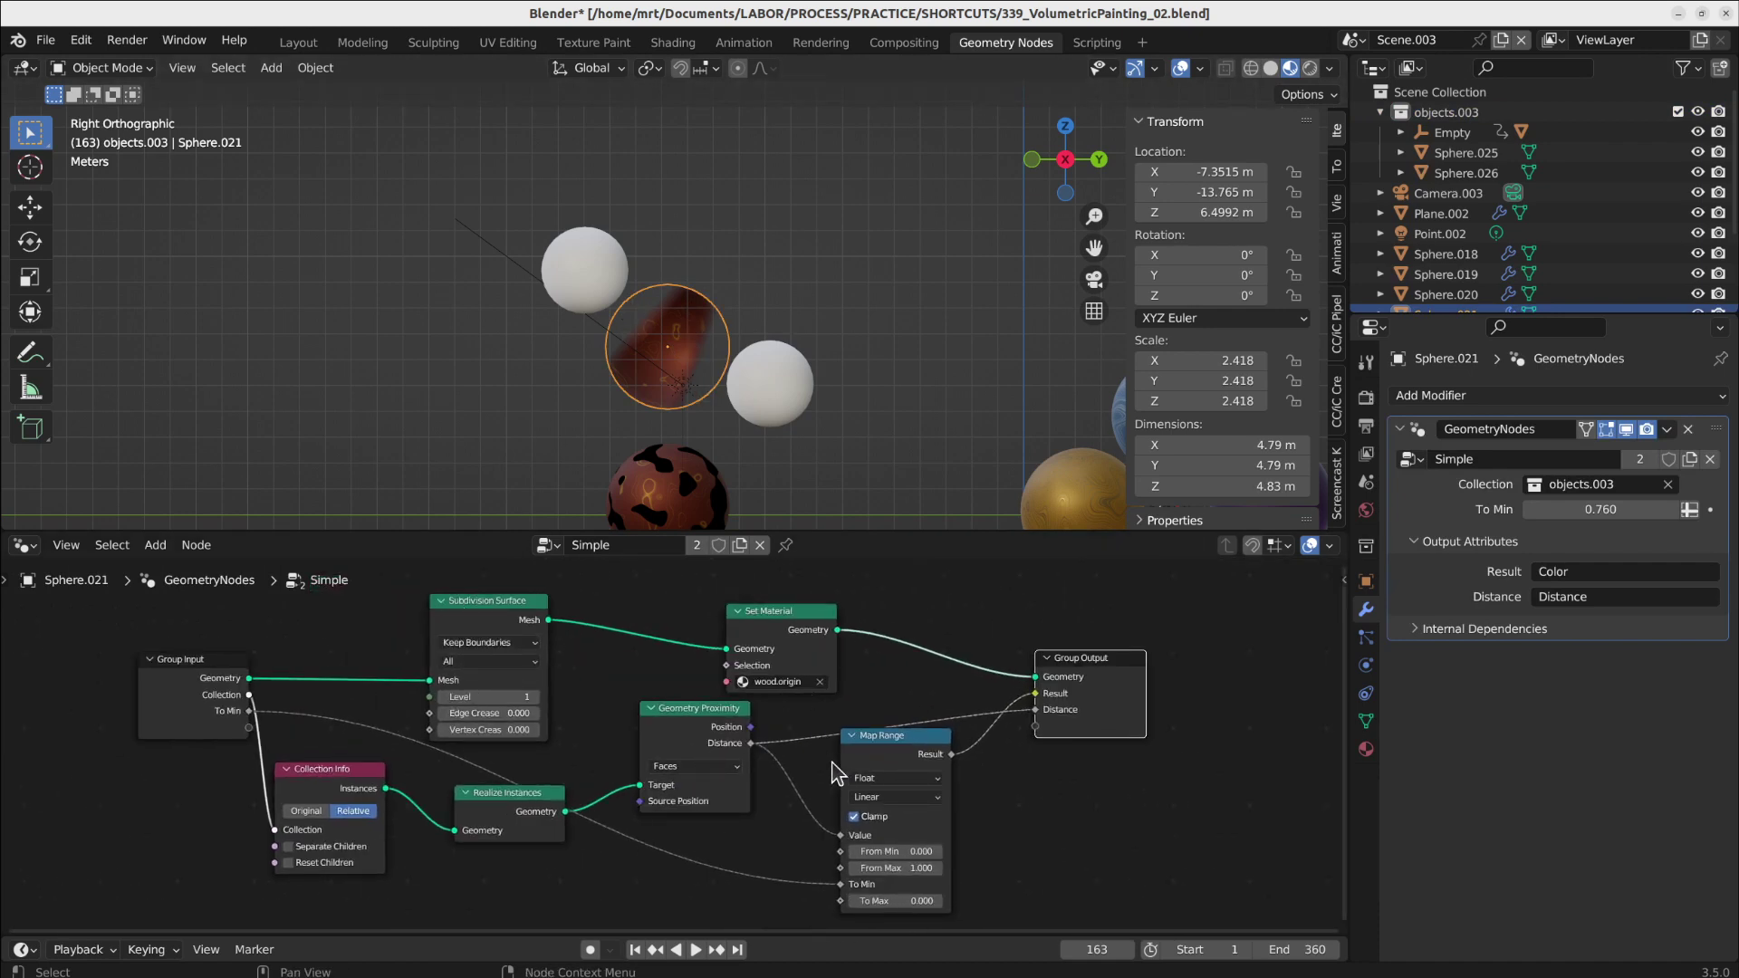
drag(875, 748, 900, 737)
scroll(901, 892, up, 3)
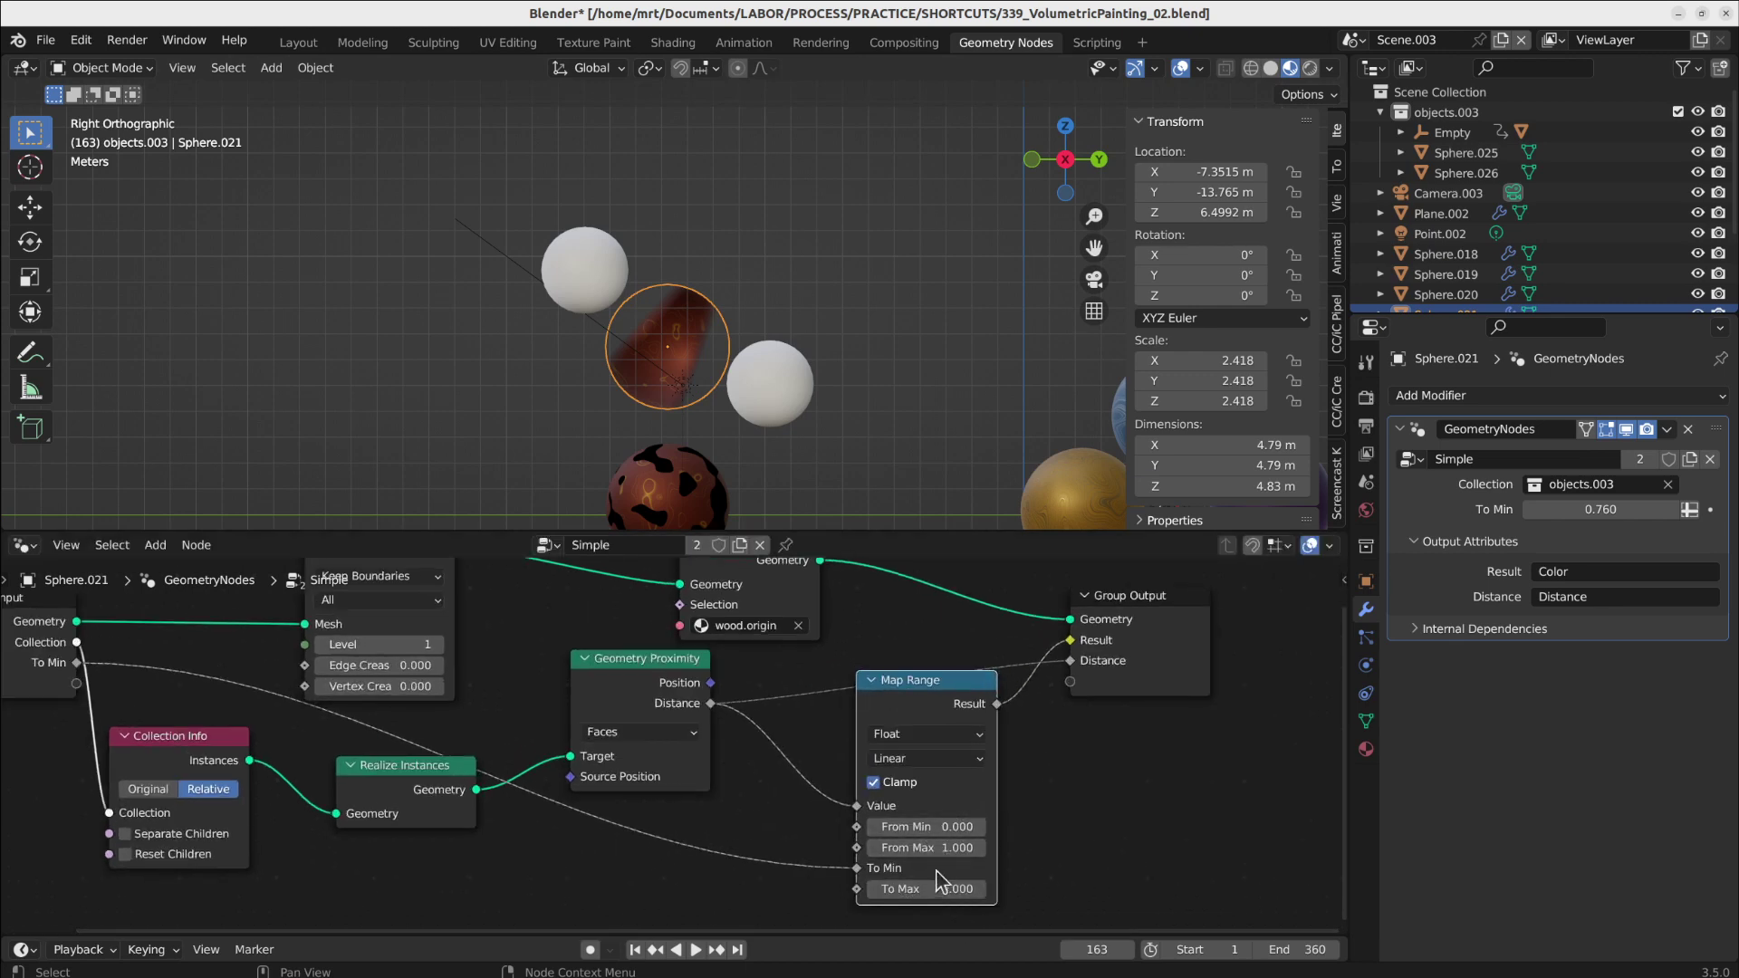
mouse_move(1600, 509)
mouse_down()
mouse_move(1553, 509)
mouse_move(1605, 509)
mouse_up()
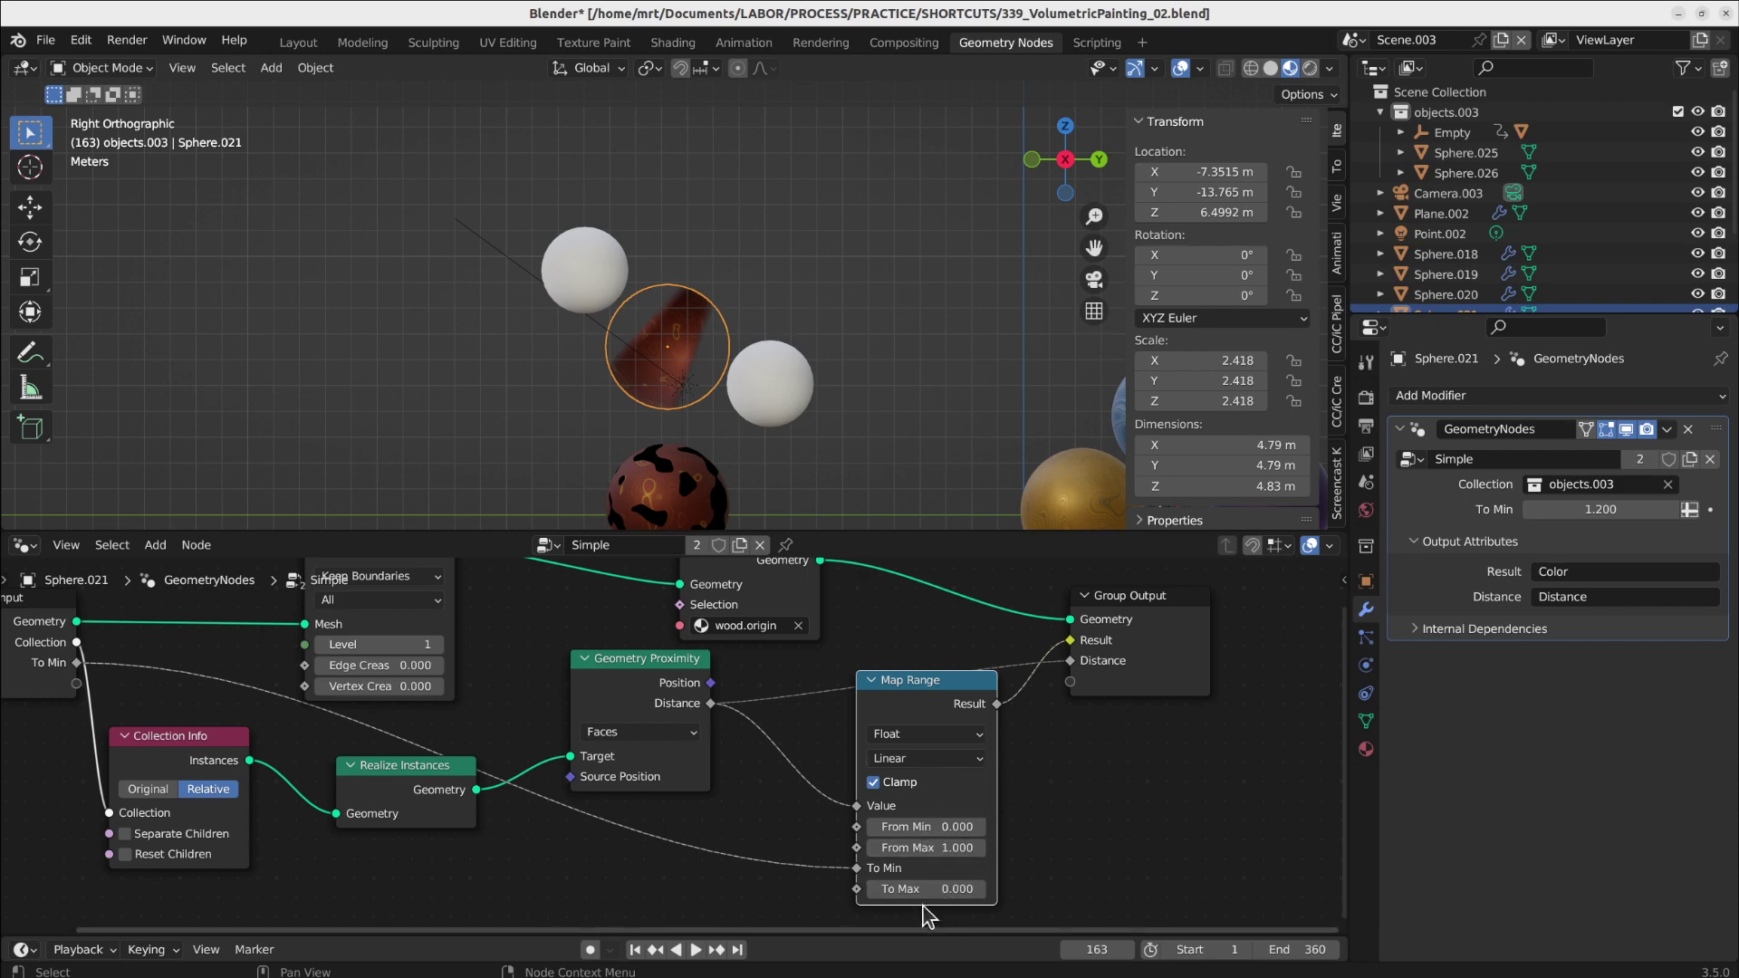
- Move the Map Range node closer to the Geometry Proximity node, keeping its data type on Float
drag(900, 893, 842, 893)
drag(736, 893, 913, 882)
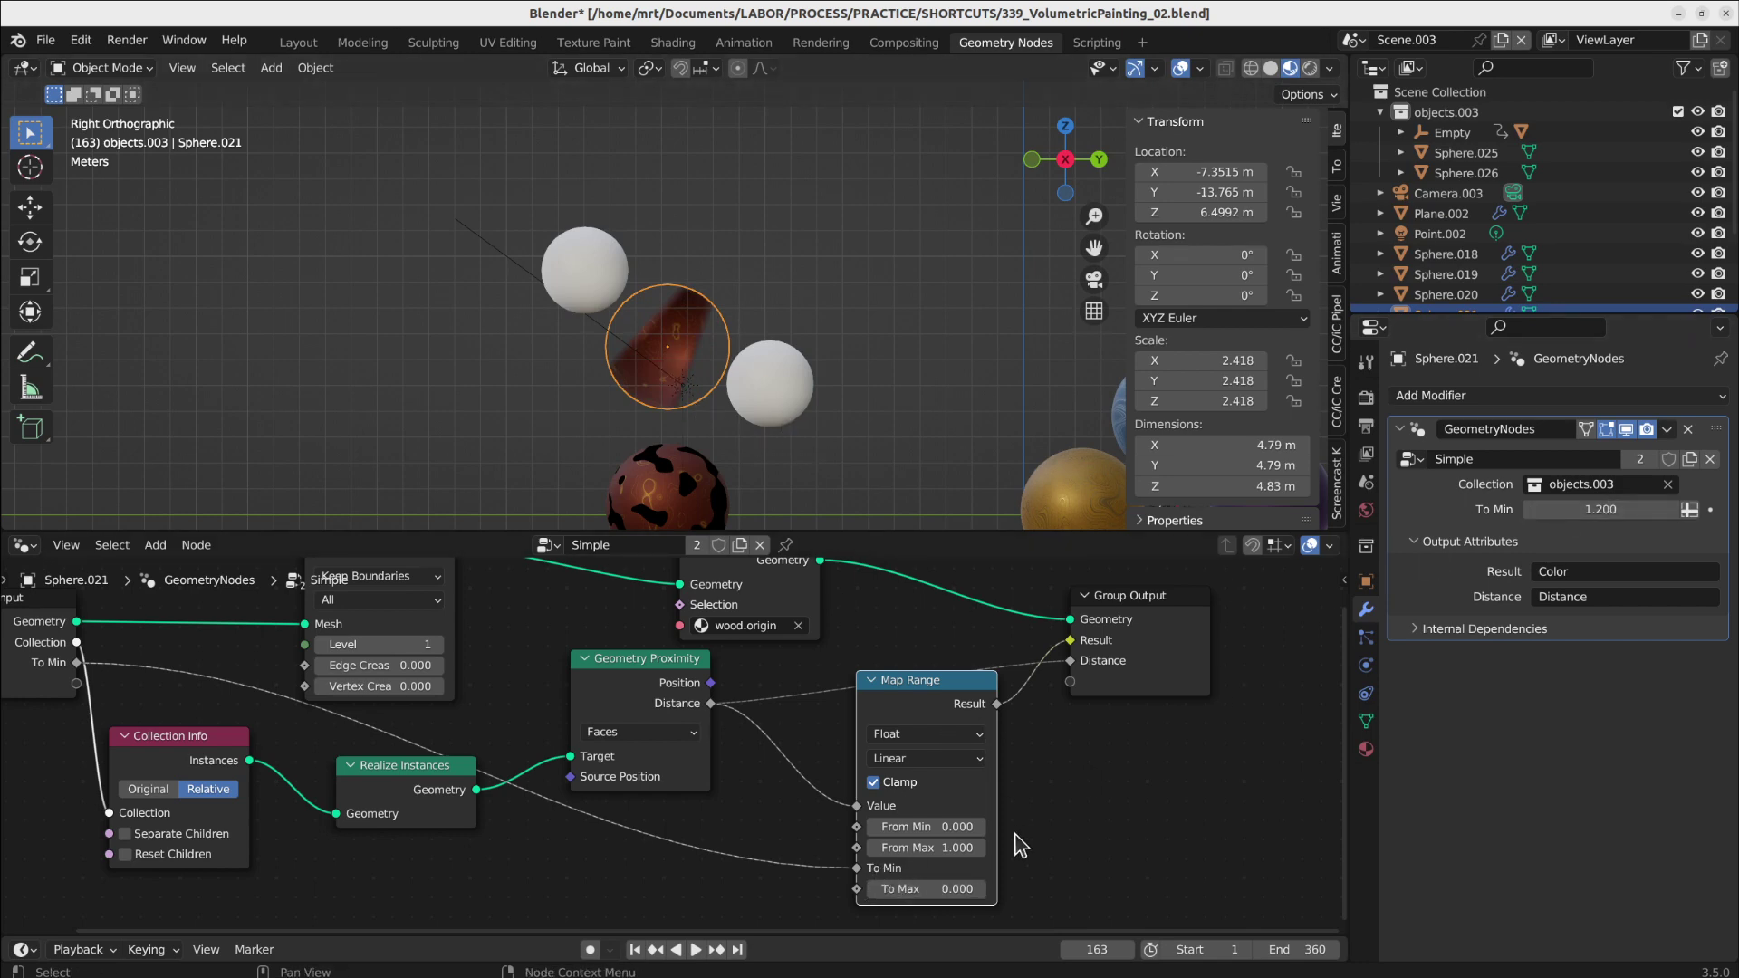
click(903, 733)
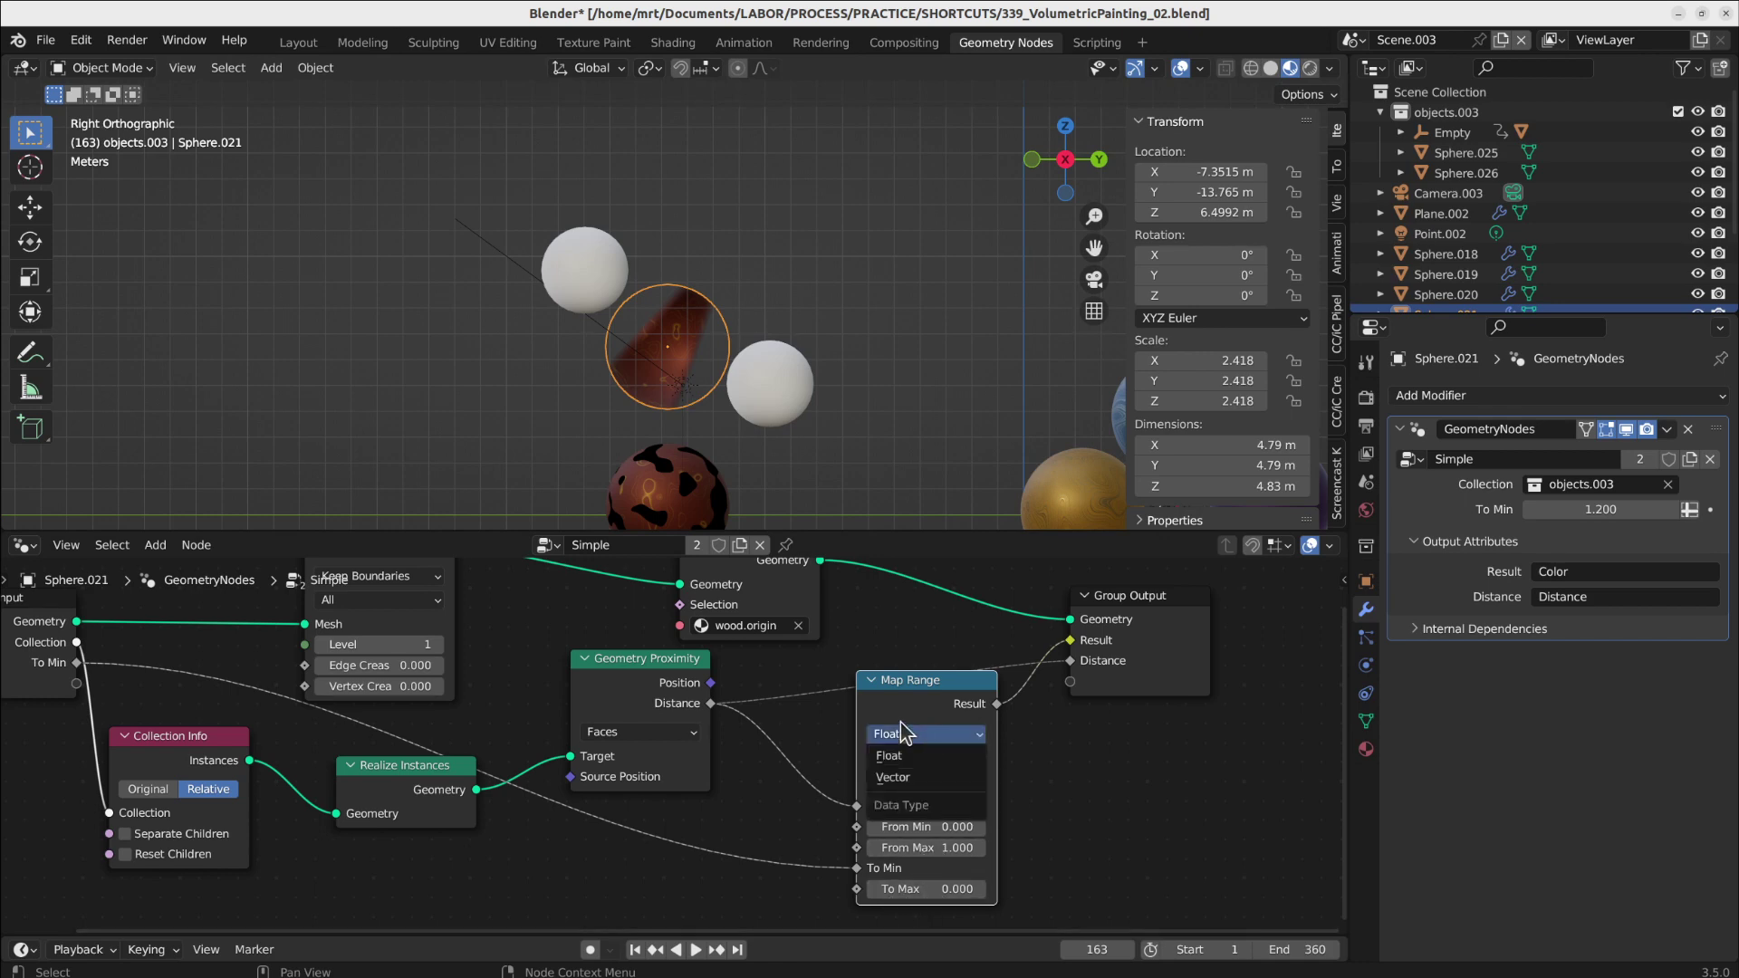
drag(930, 696, 886, 687)
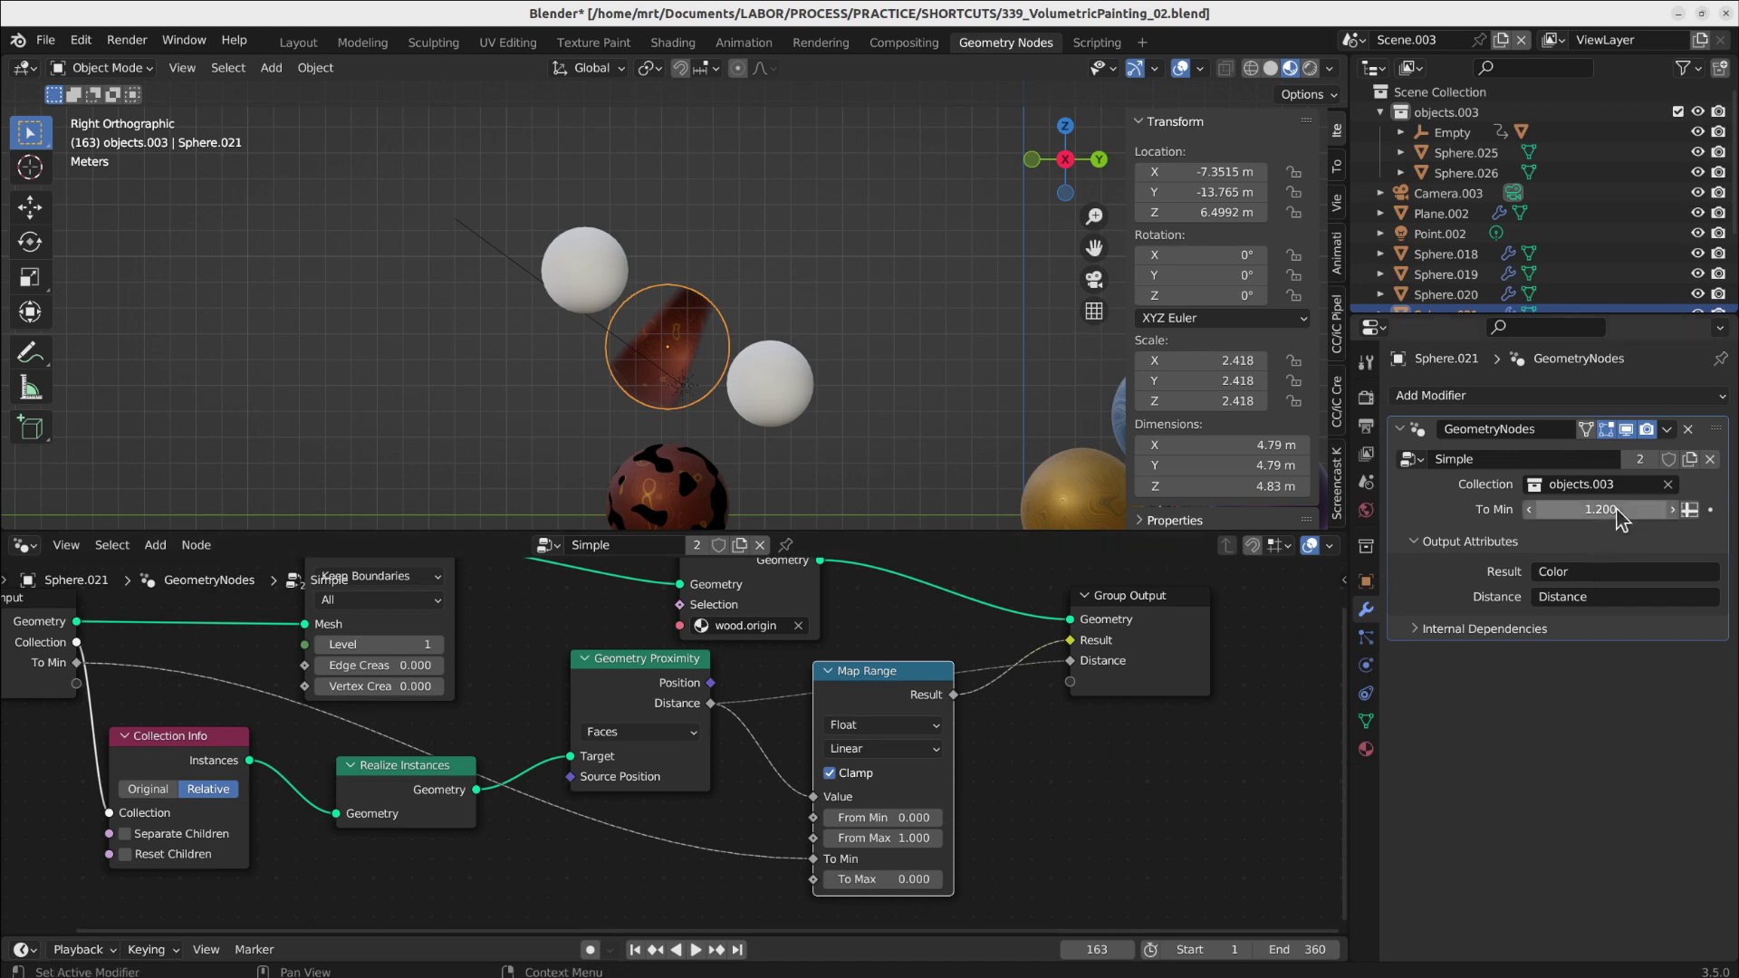
- Try lowering the GeometryNodes modifier's To Min value to 0.060 and cancel the change
drag(1600, 510, 1497, 510)
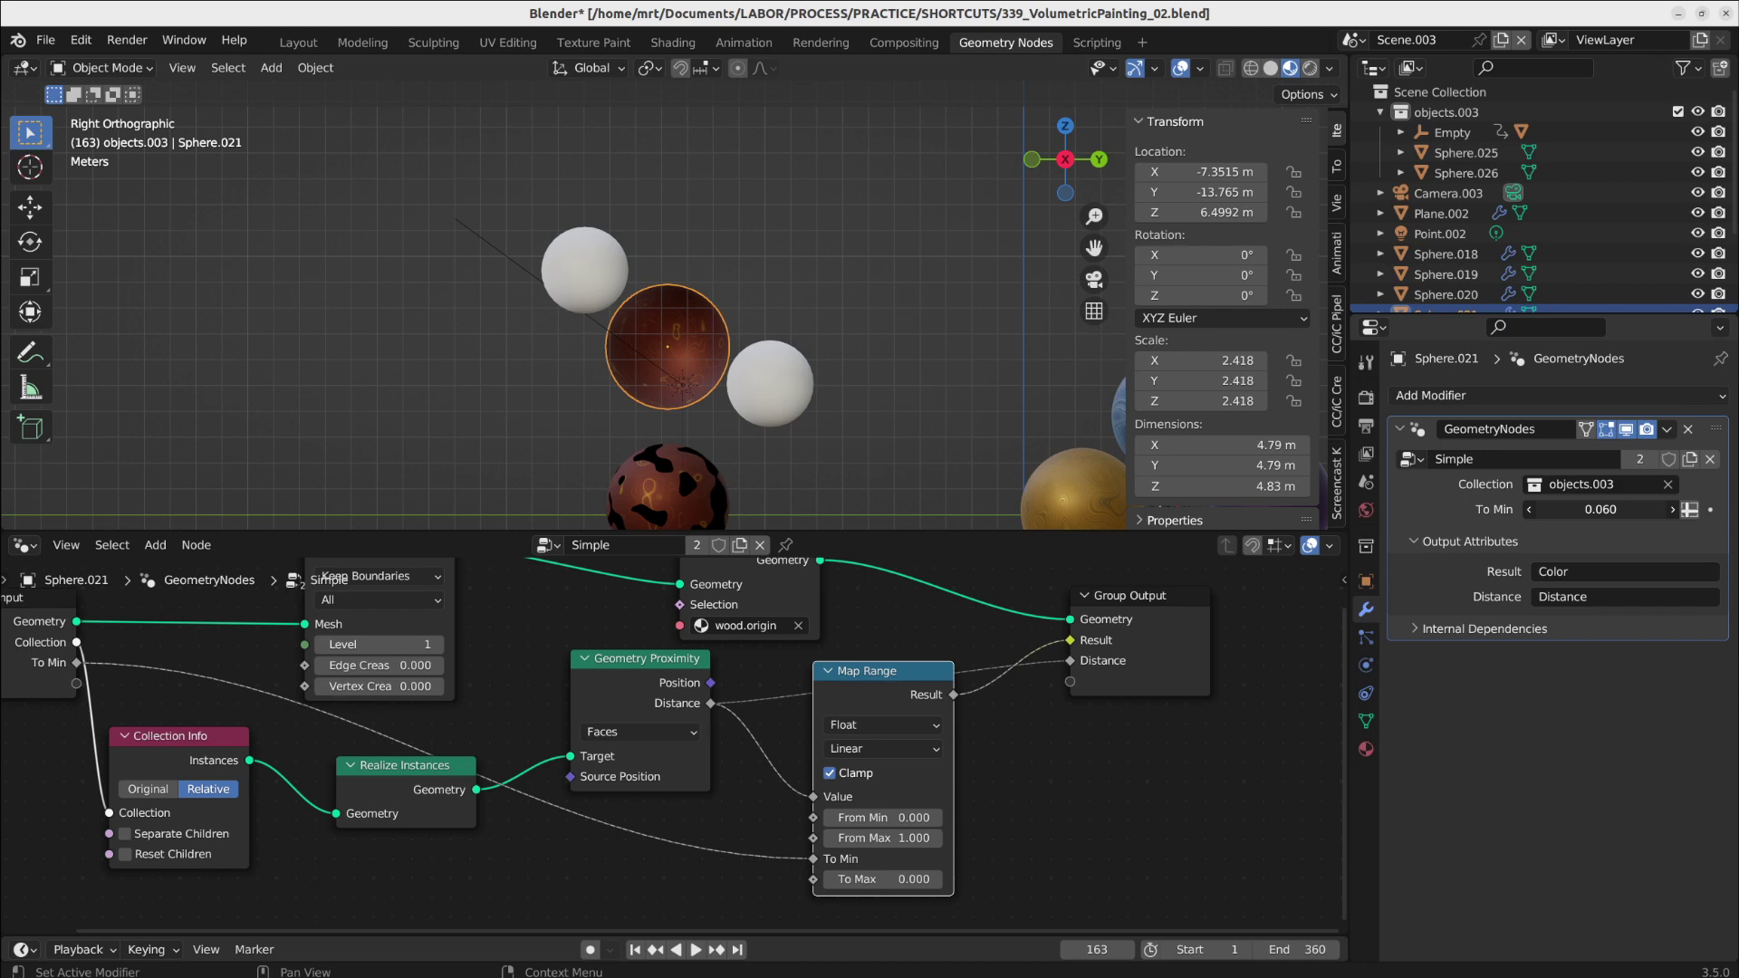
key(Escape)
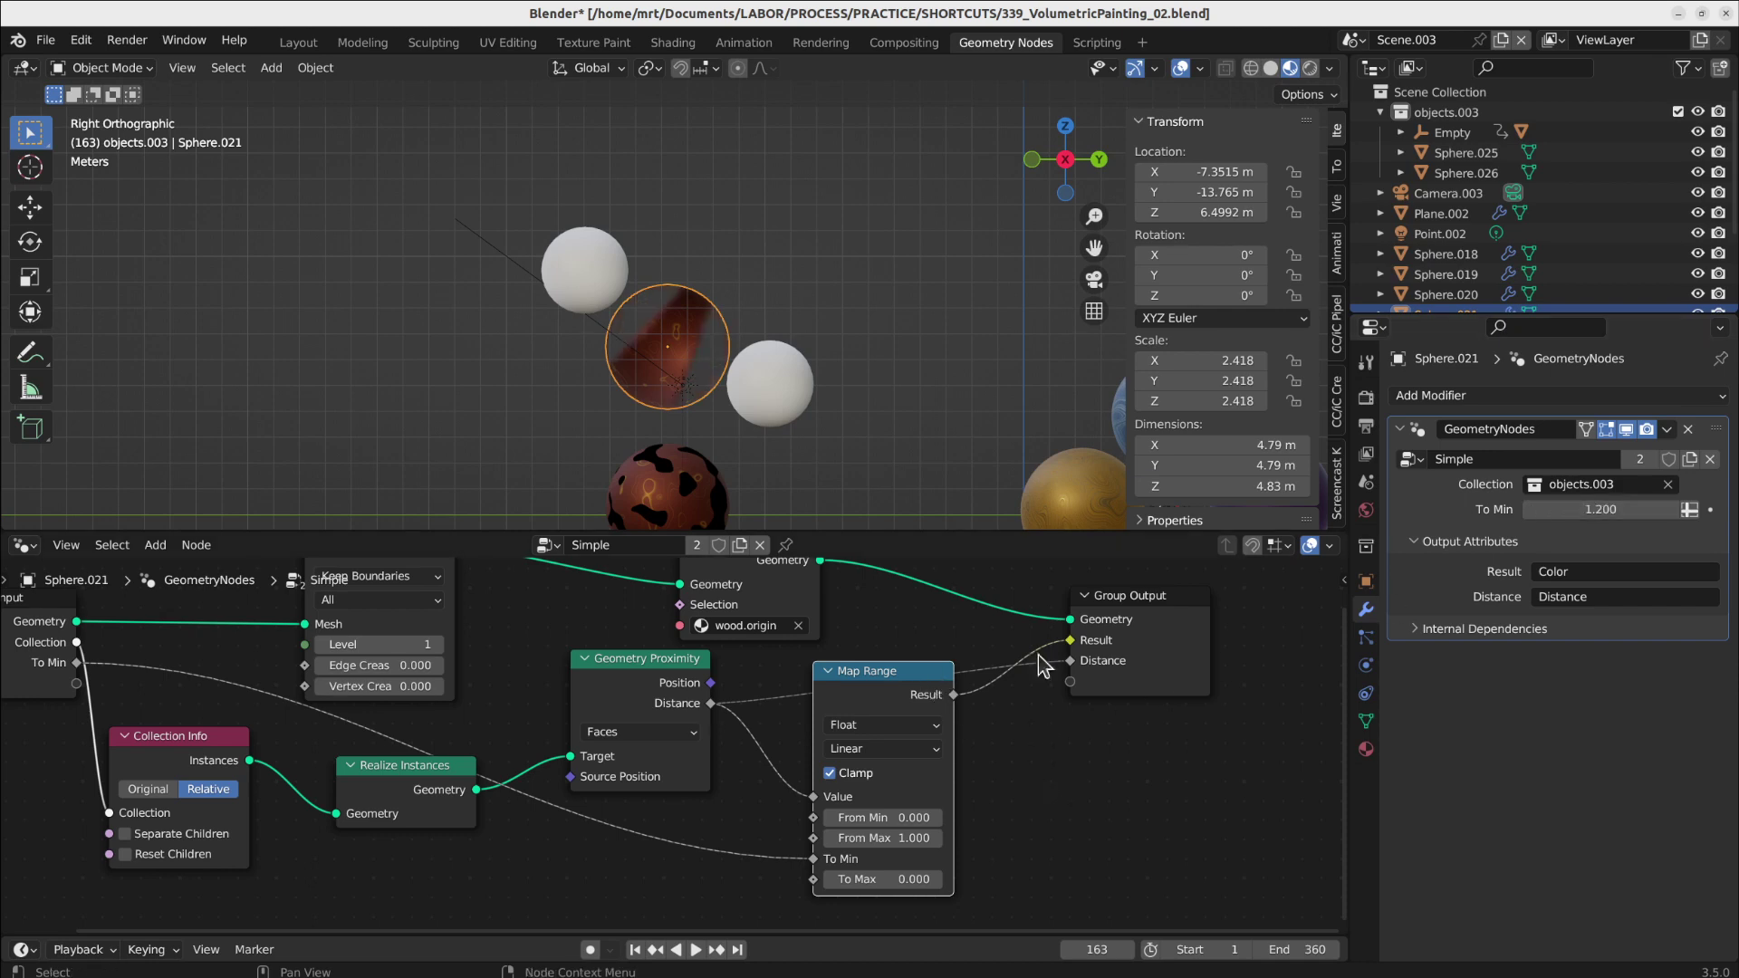
- Show the node group's inputs and outputs from the Group Output node and inspect the Result output's data type options
click(1154, 643)
key(n)
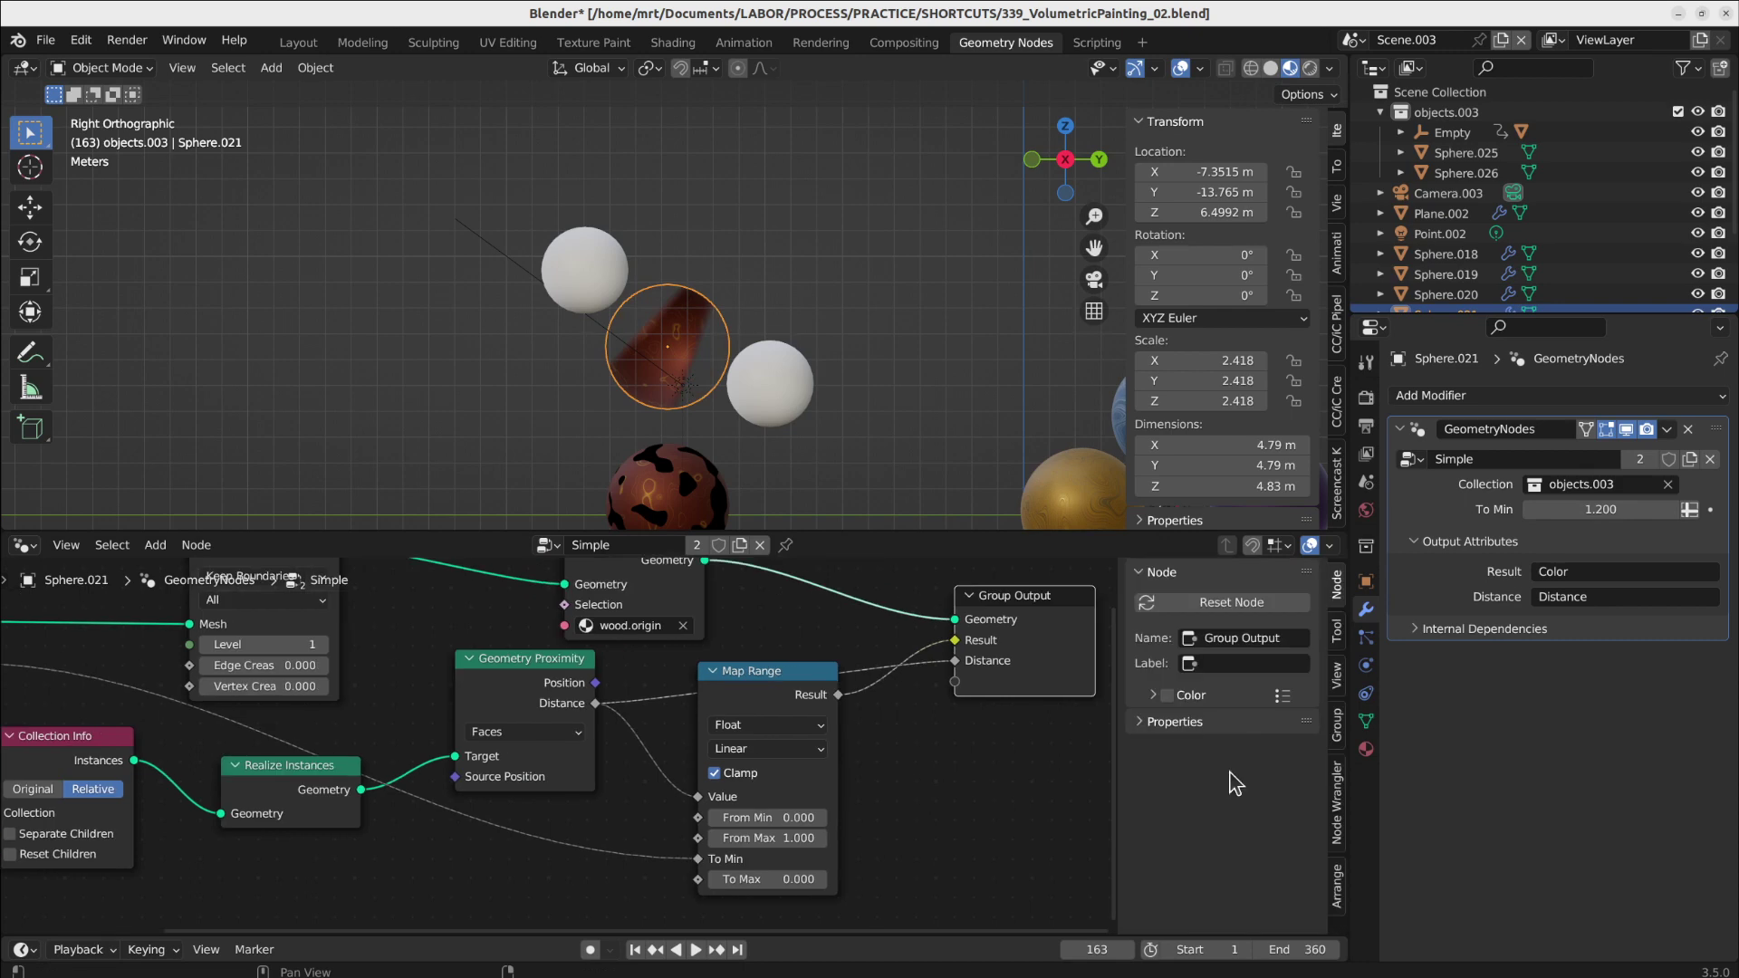
click(1337, 724)
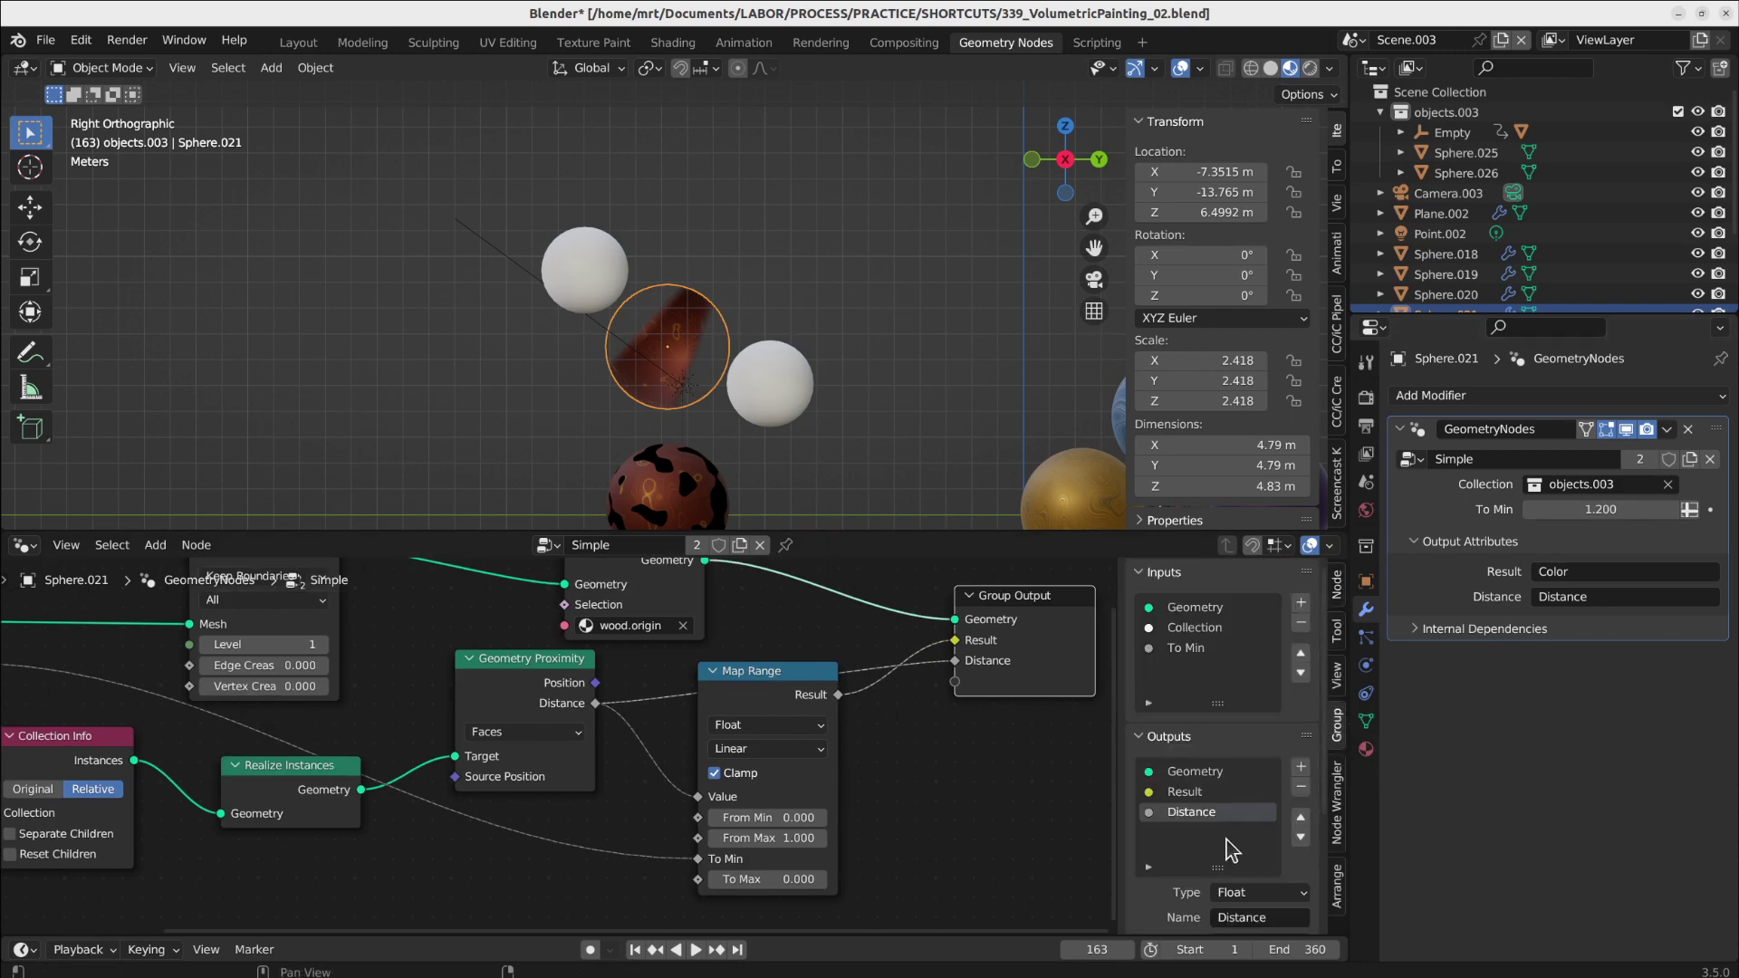
click(1194, 793)
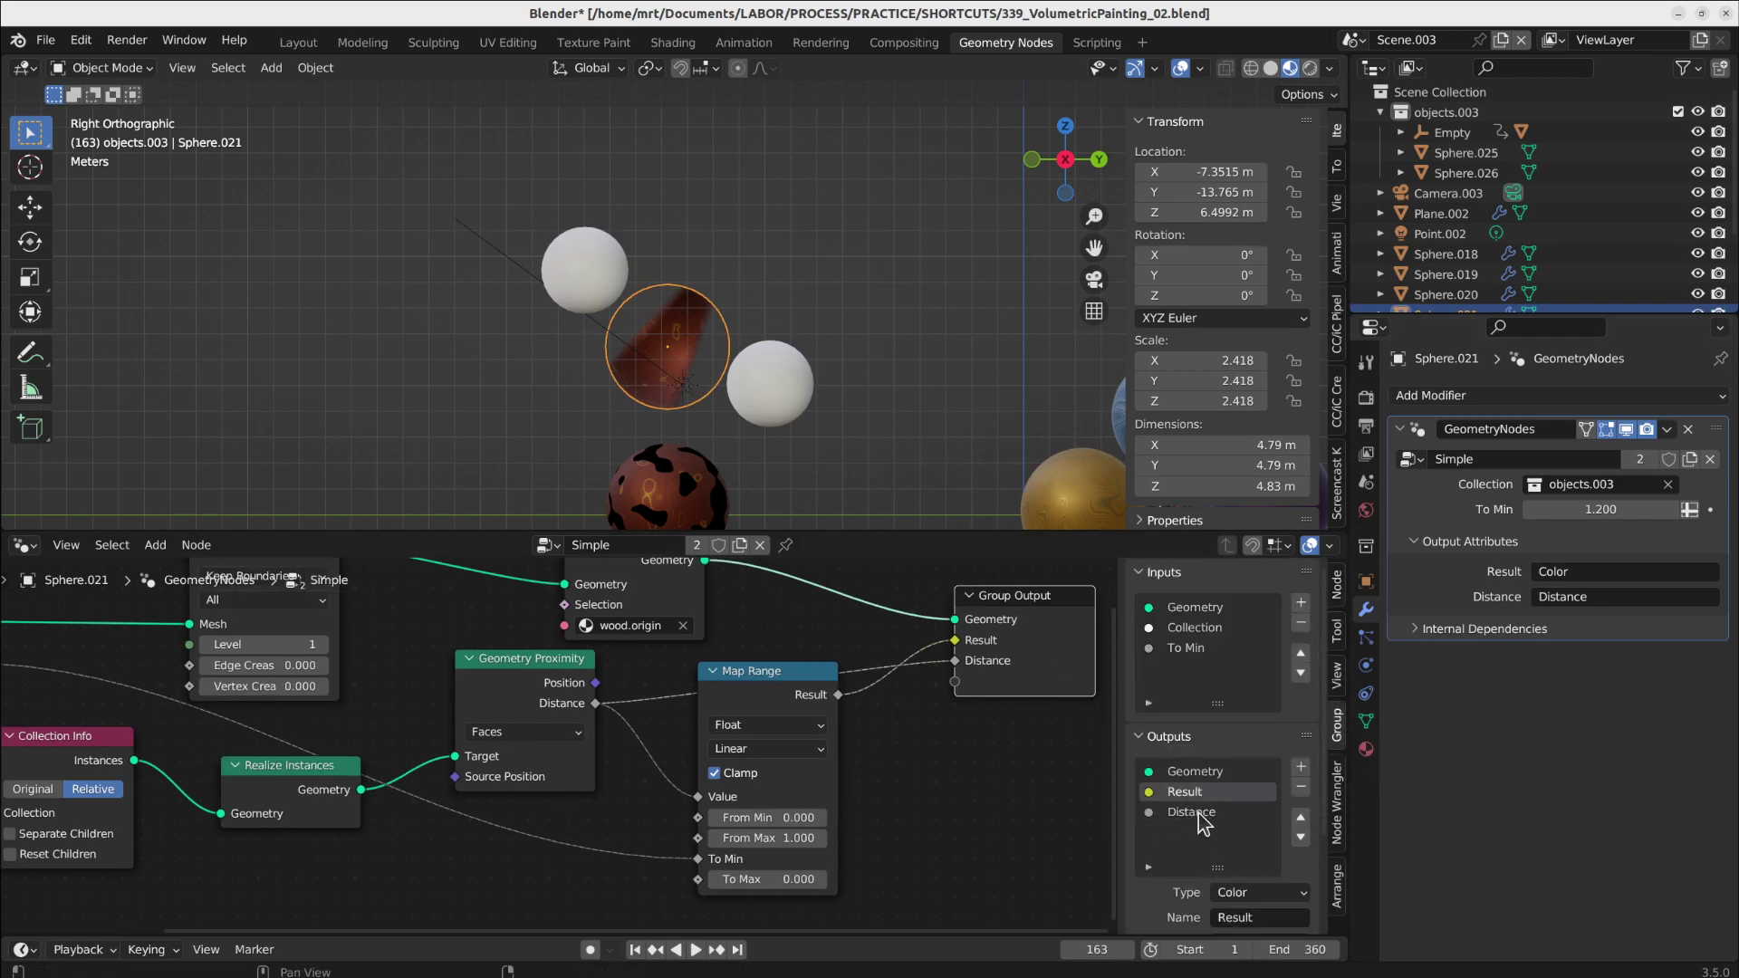
scroll(1245, 892, down, 3)
click(1259, 809)
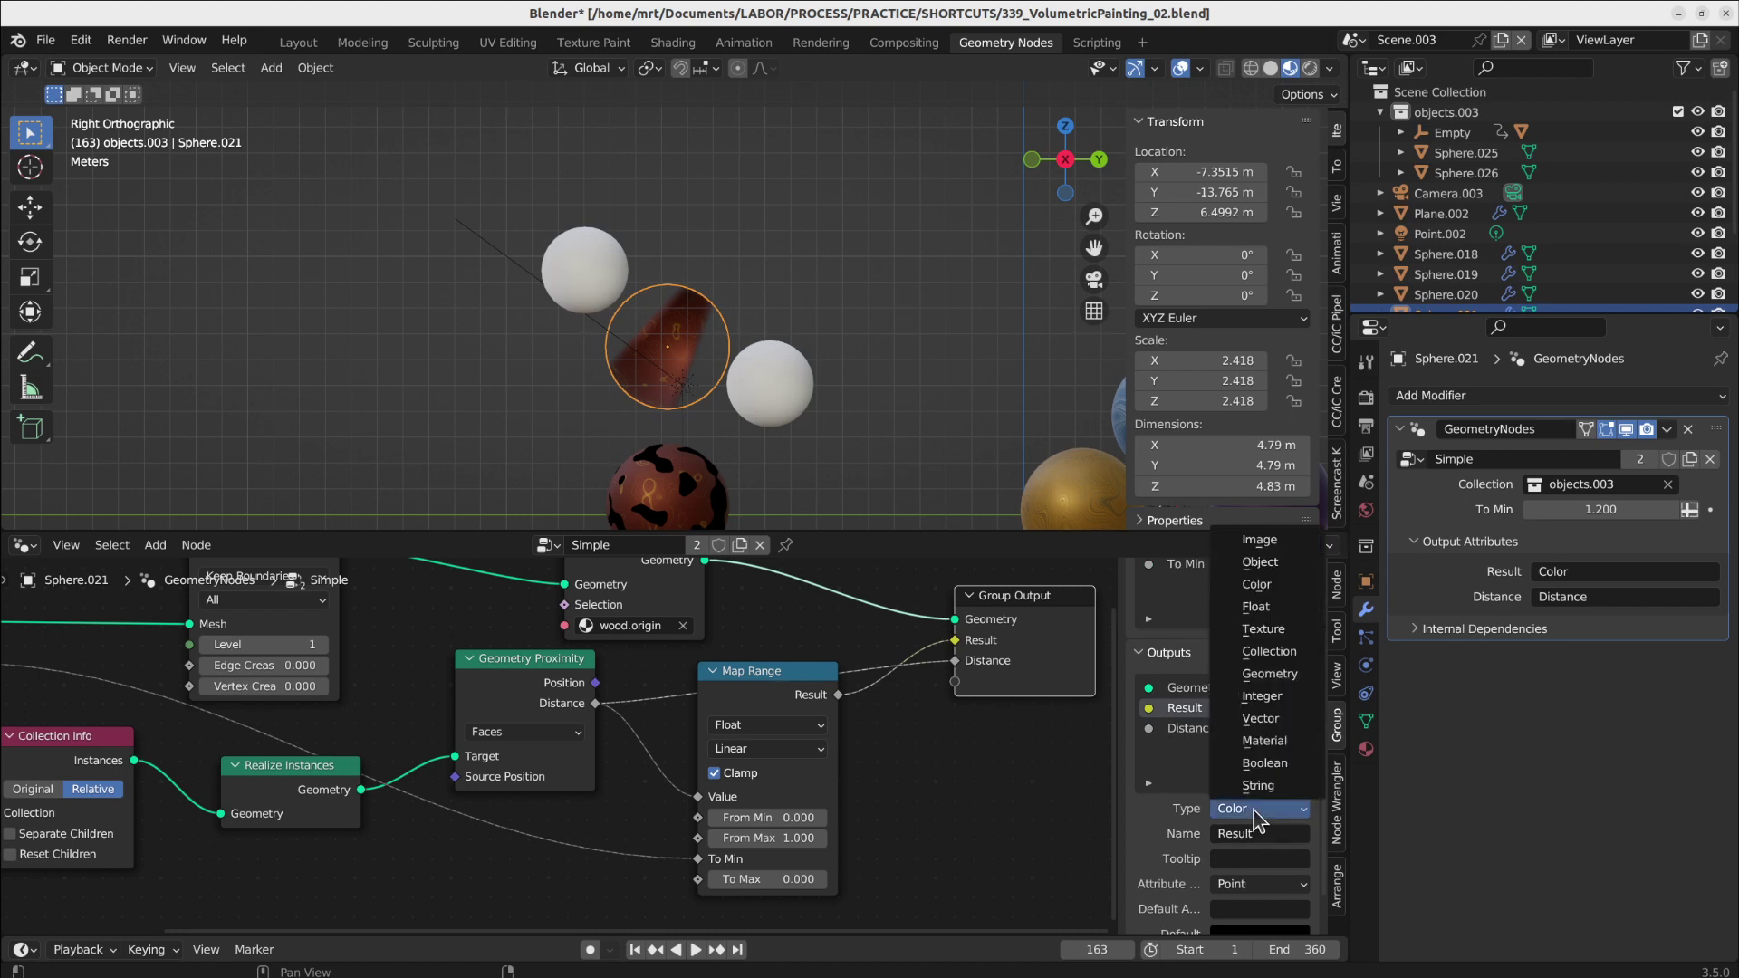
click(1259, 815)
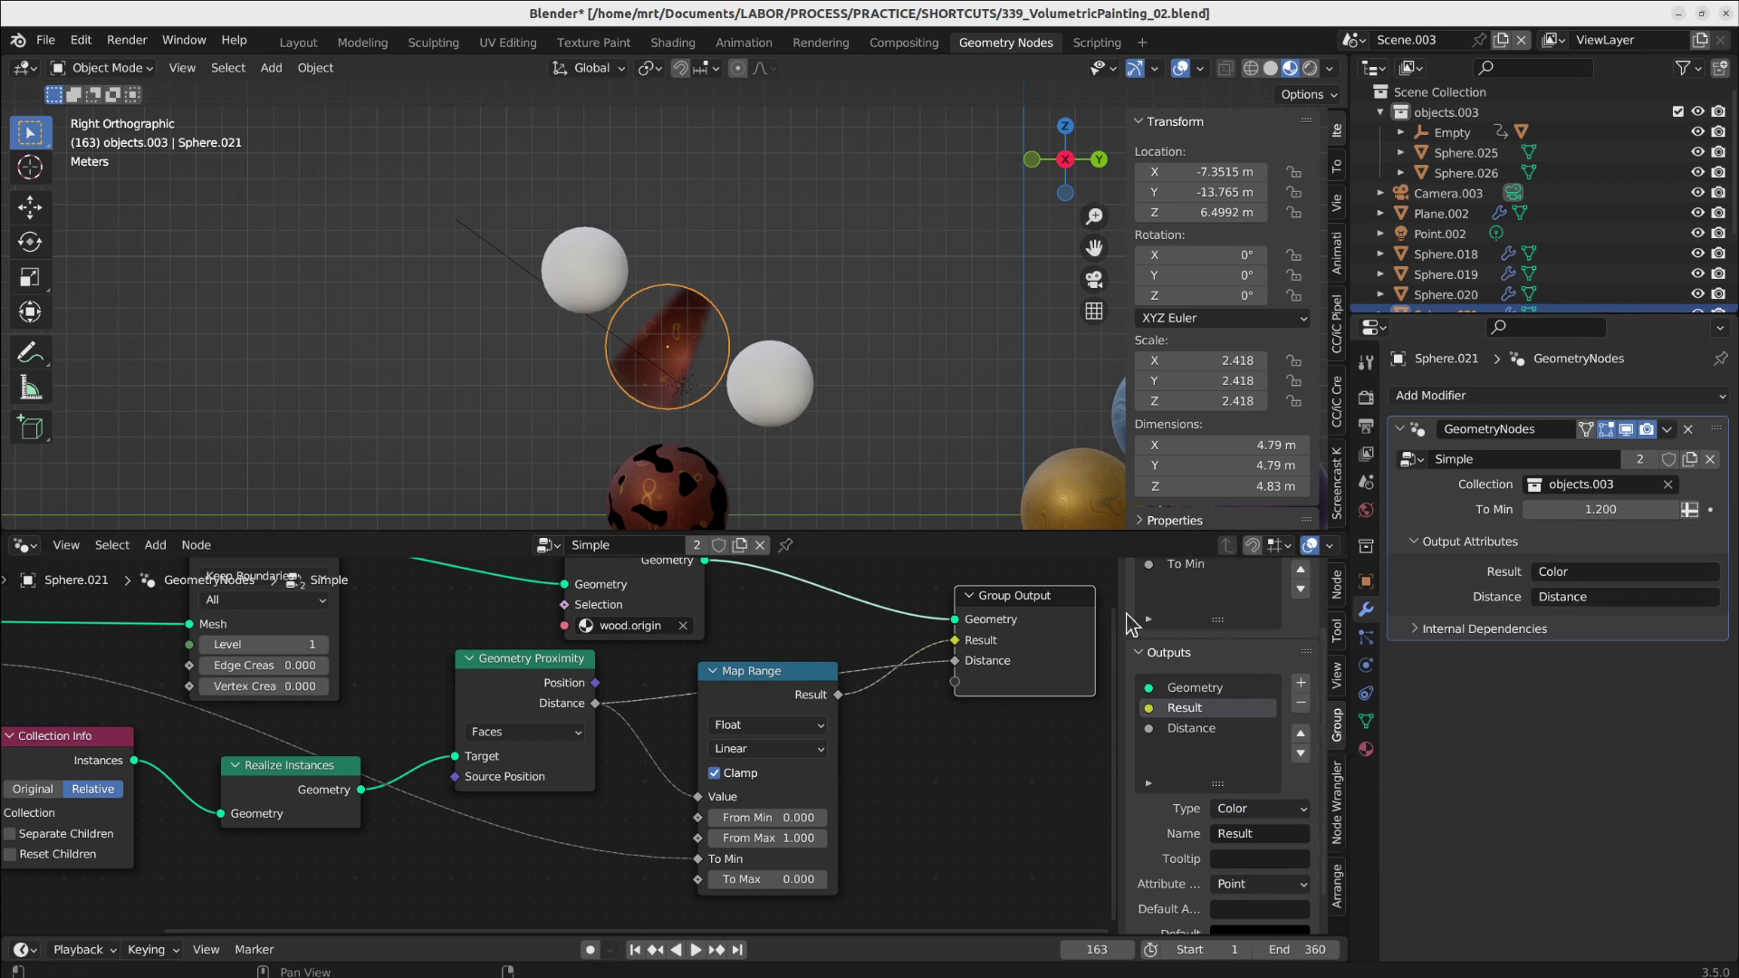
- Switch to the Shading workspace and examine the wood.origin material's Color Attribute node and the stops of the ColorRamp it feeds
click(672, 43)
scroll(693, 453, down, 4)
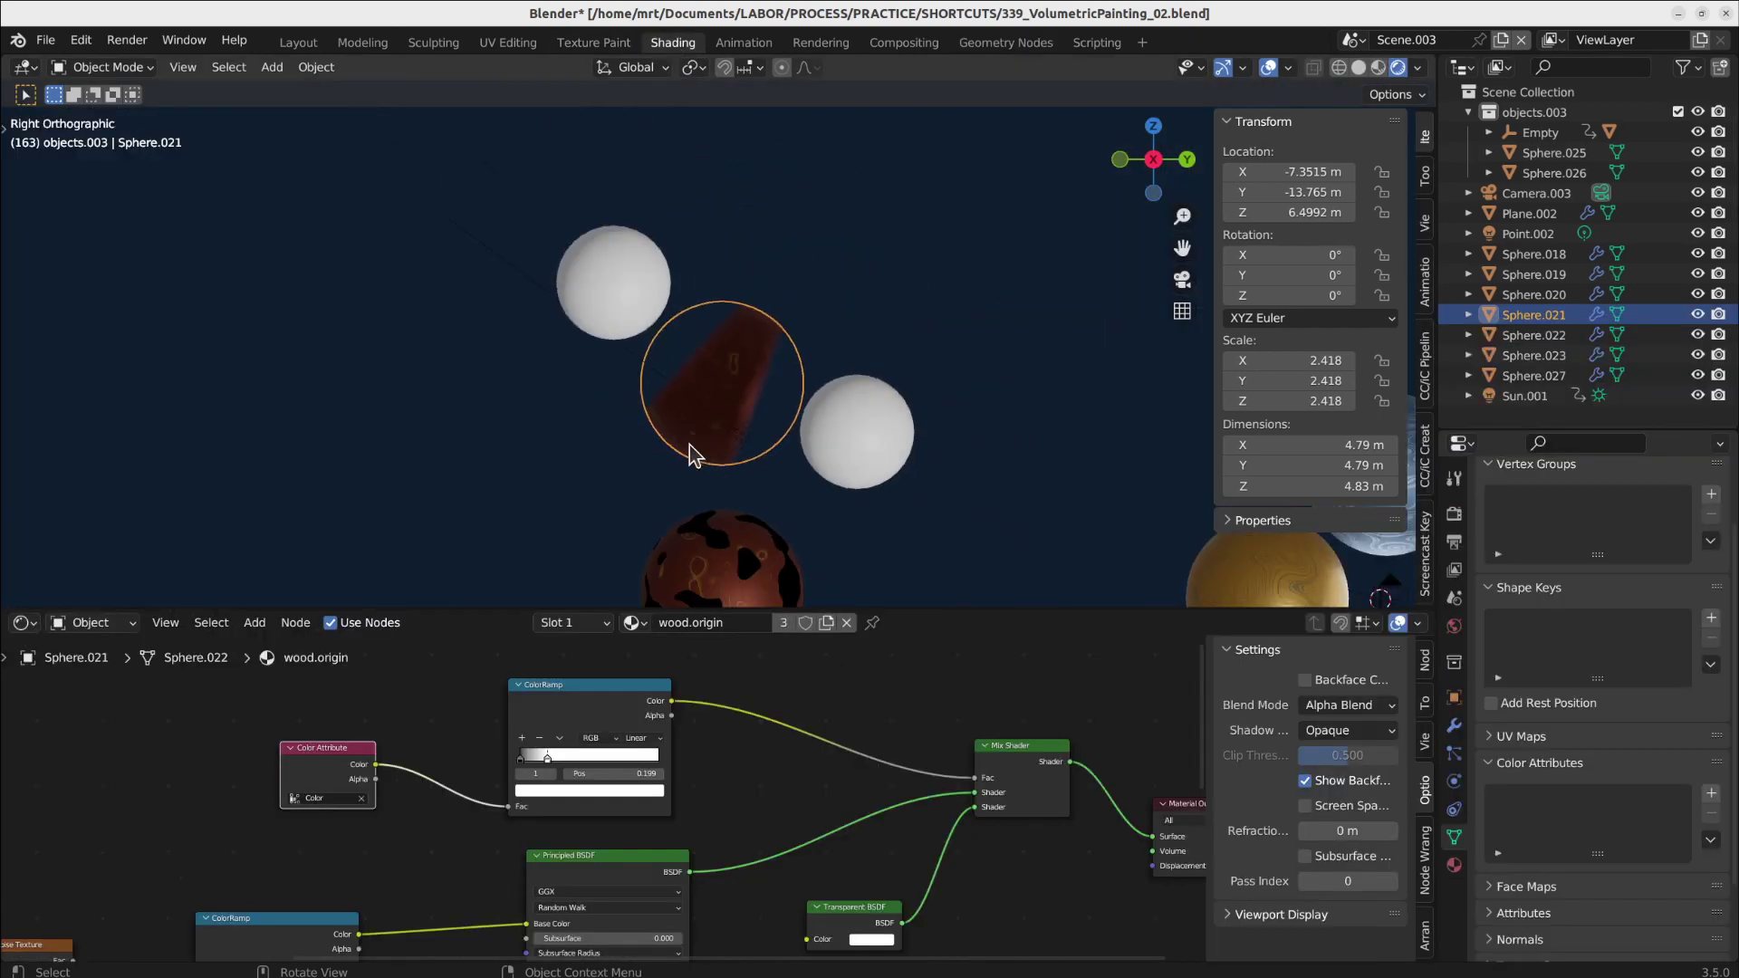
middle_drag(454, 825, 565, 774)
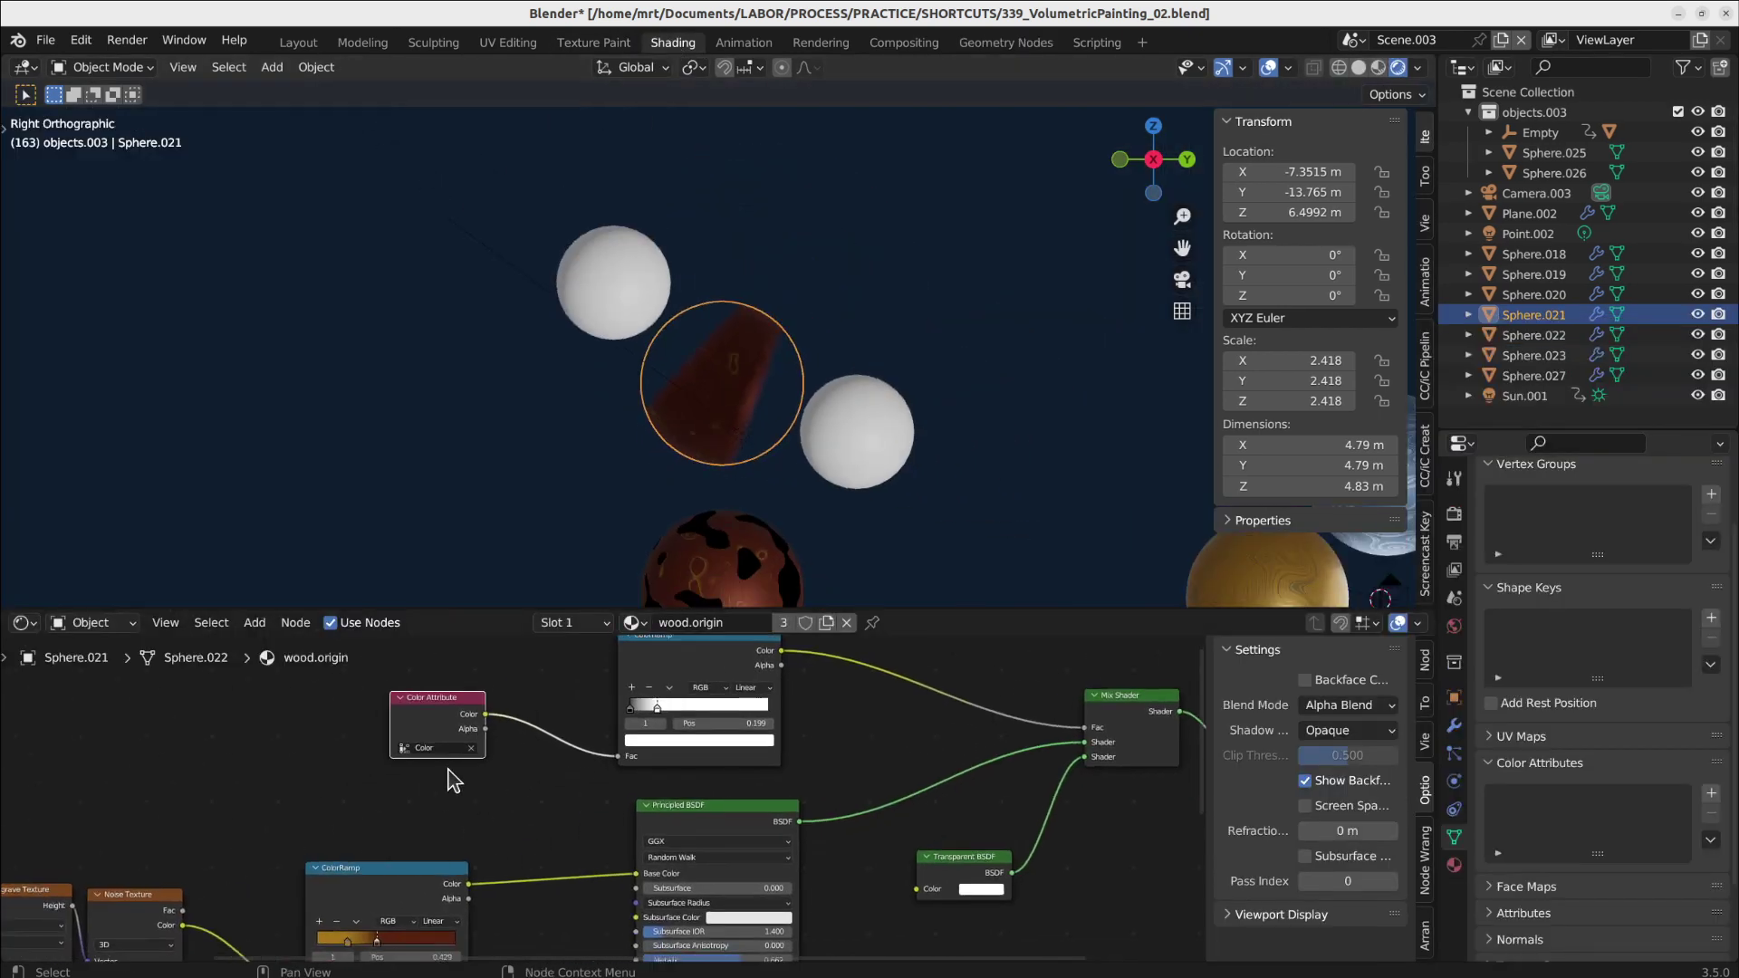
middle_drag(513, 840, 526, 848)
scroll(526, 848, down, 3)
scroll(623, 784, up, 3)
scroll(623, 784, up, 2)
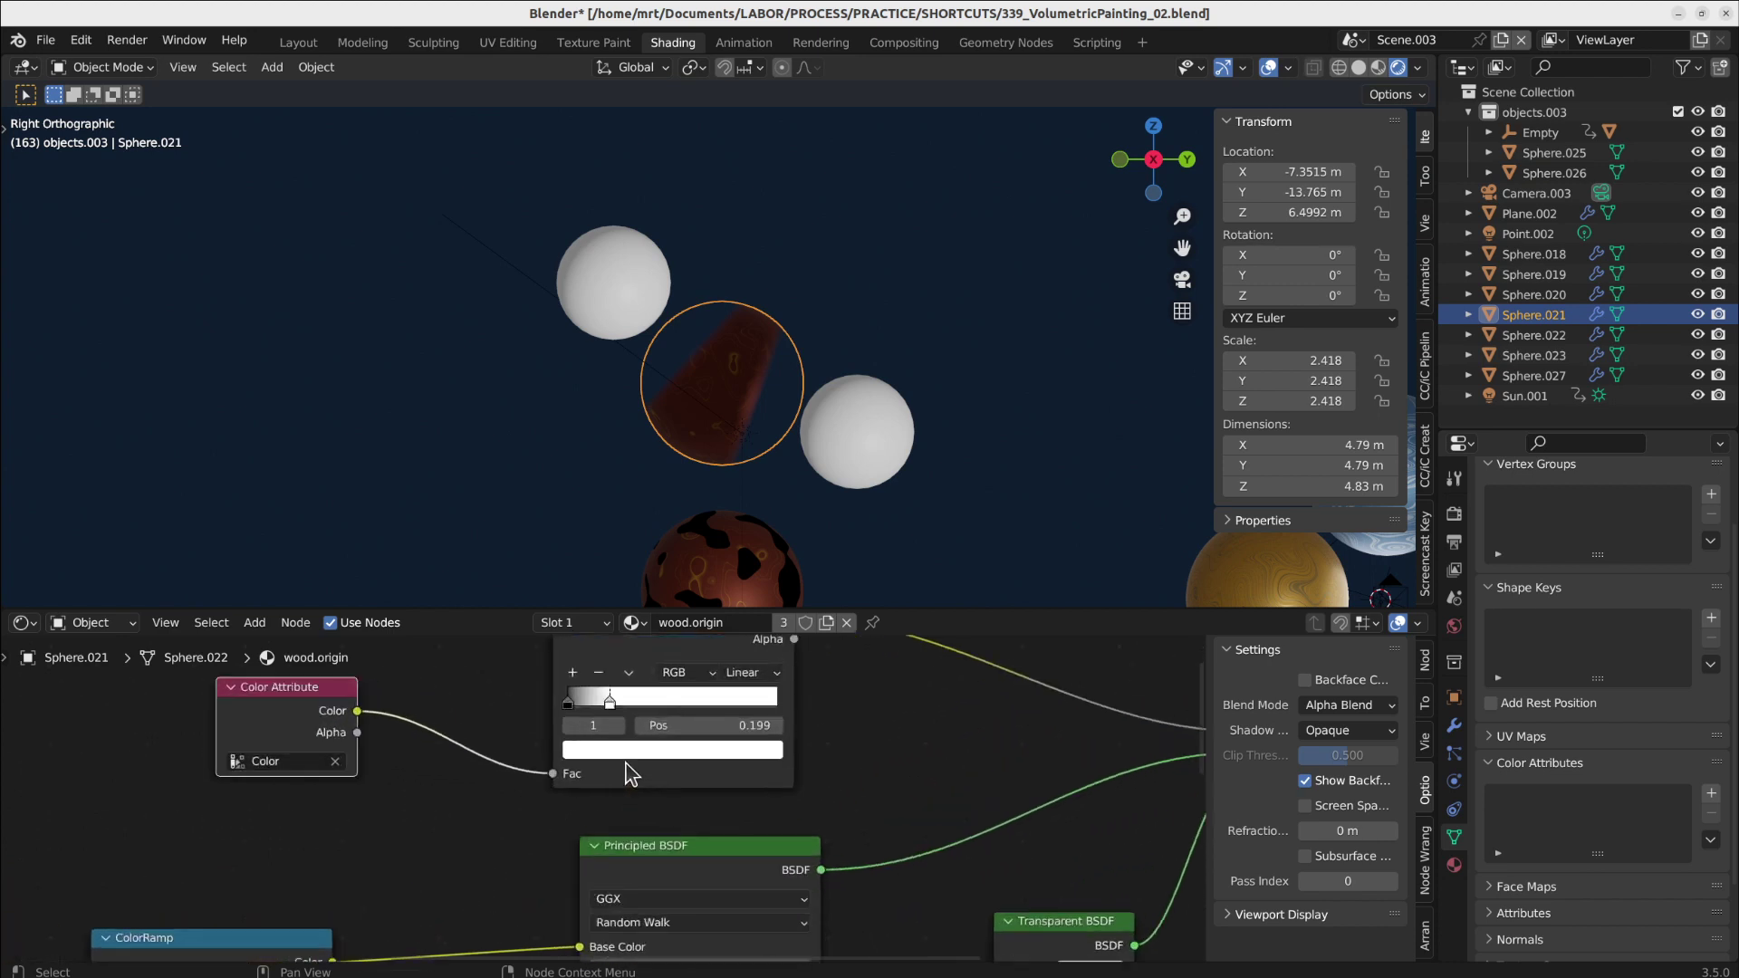
drag(610, 702, 612, 699)
click(569, 703)
scroll(874, 775, down, 3)
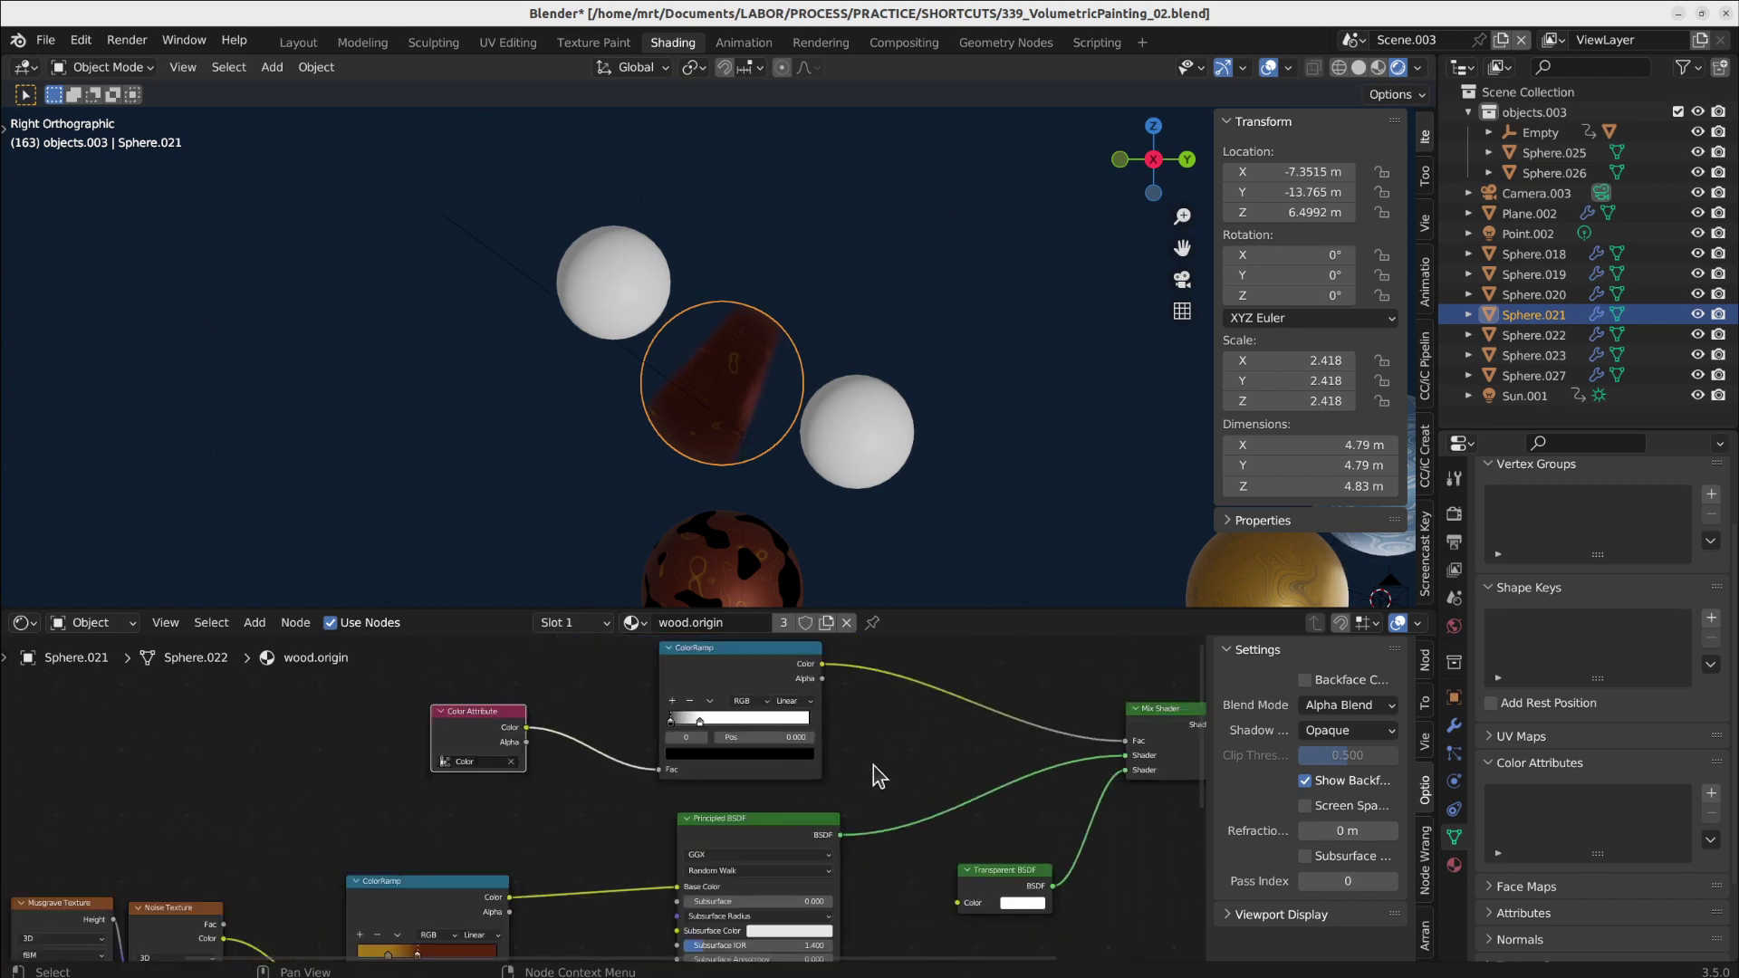
middle_drag(729, 774, 683, 774)
- Shift the Mix Shader, Principled BSDF and Transparent BSDF nodes slightly to space out the wood.origin node tree
drag(914, 723, 921, 734)
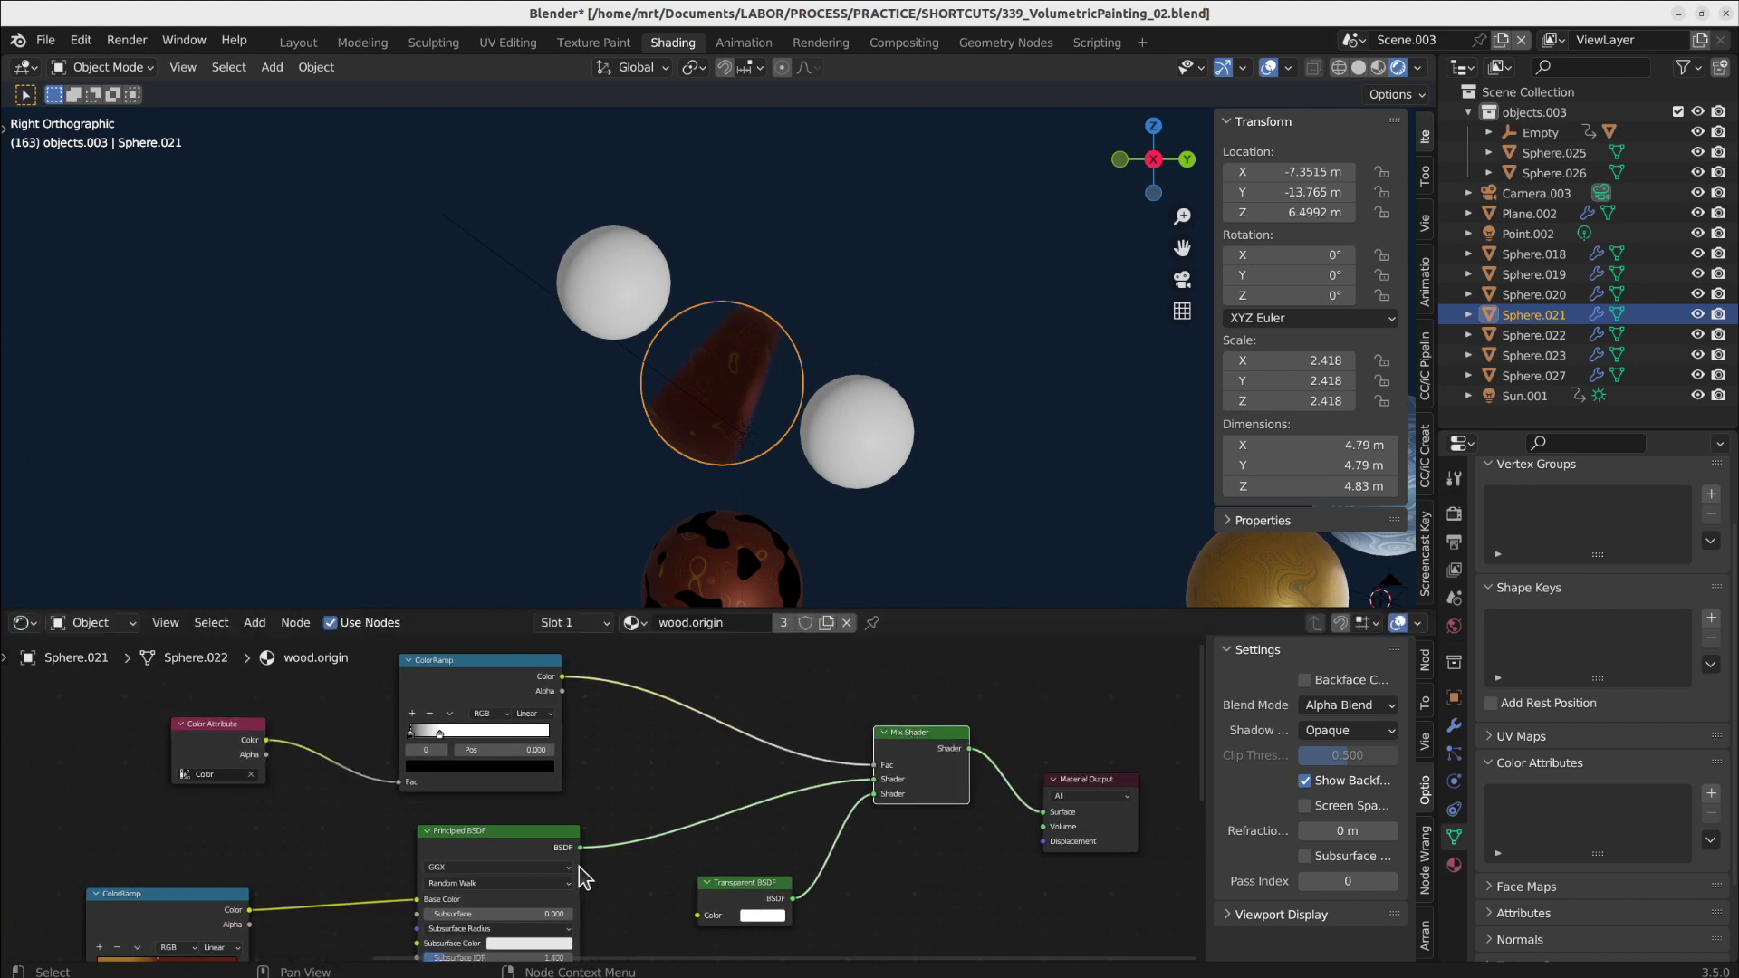
drag(501, 851, 470, 843)
drag(738, 890, 692, 853)
scroll(776, 823, up, 4)
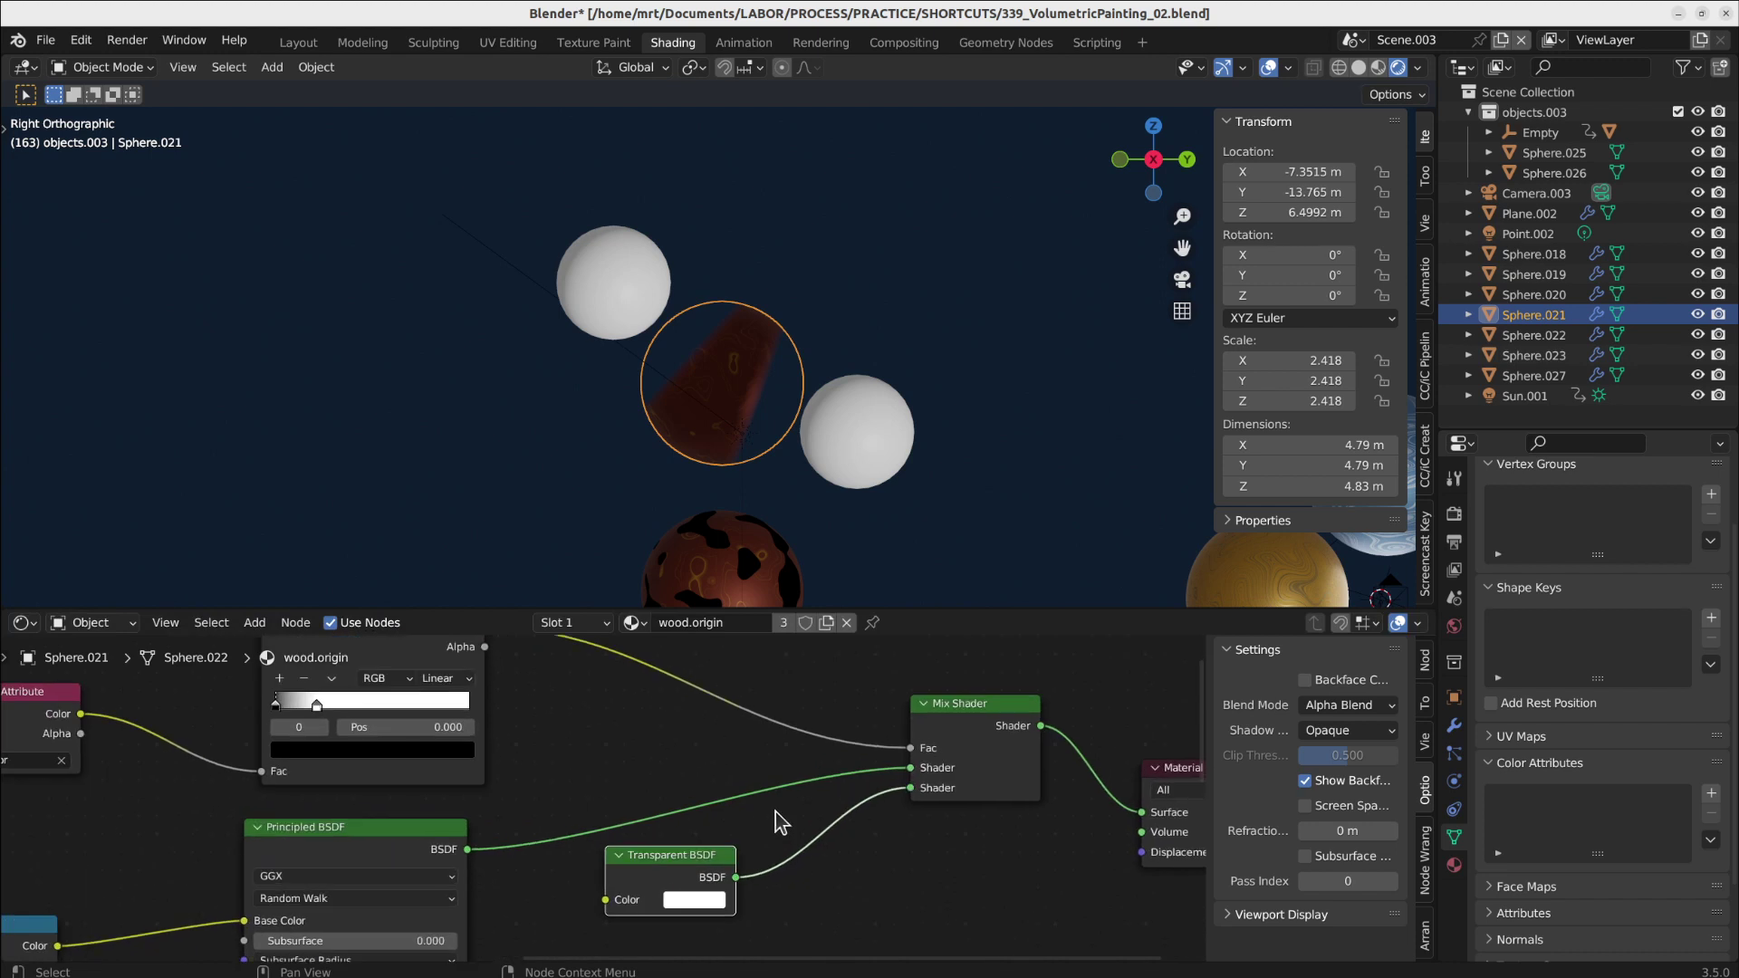
middle_drag(574, 787, 682, 811)
middle_drag(584, 863, 769, 770)
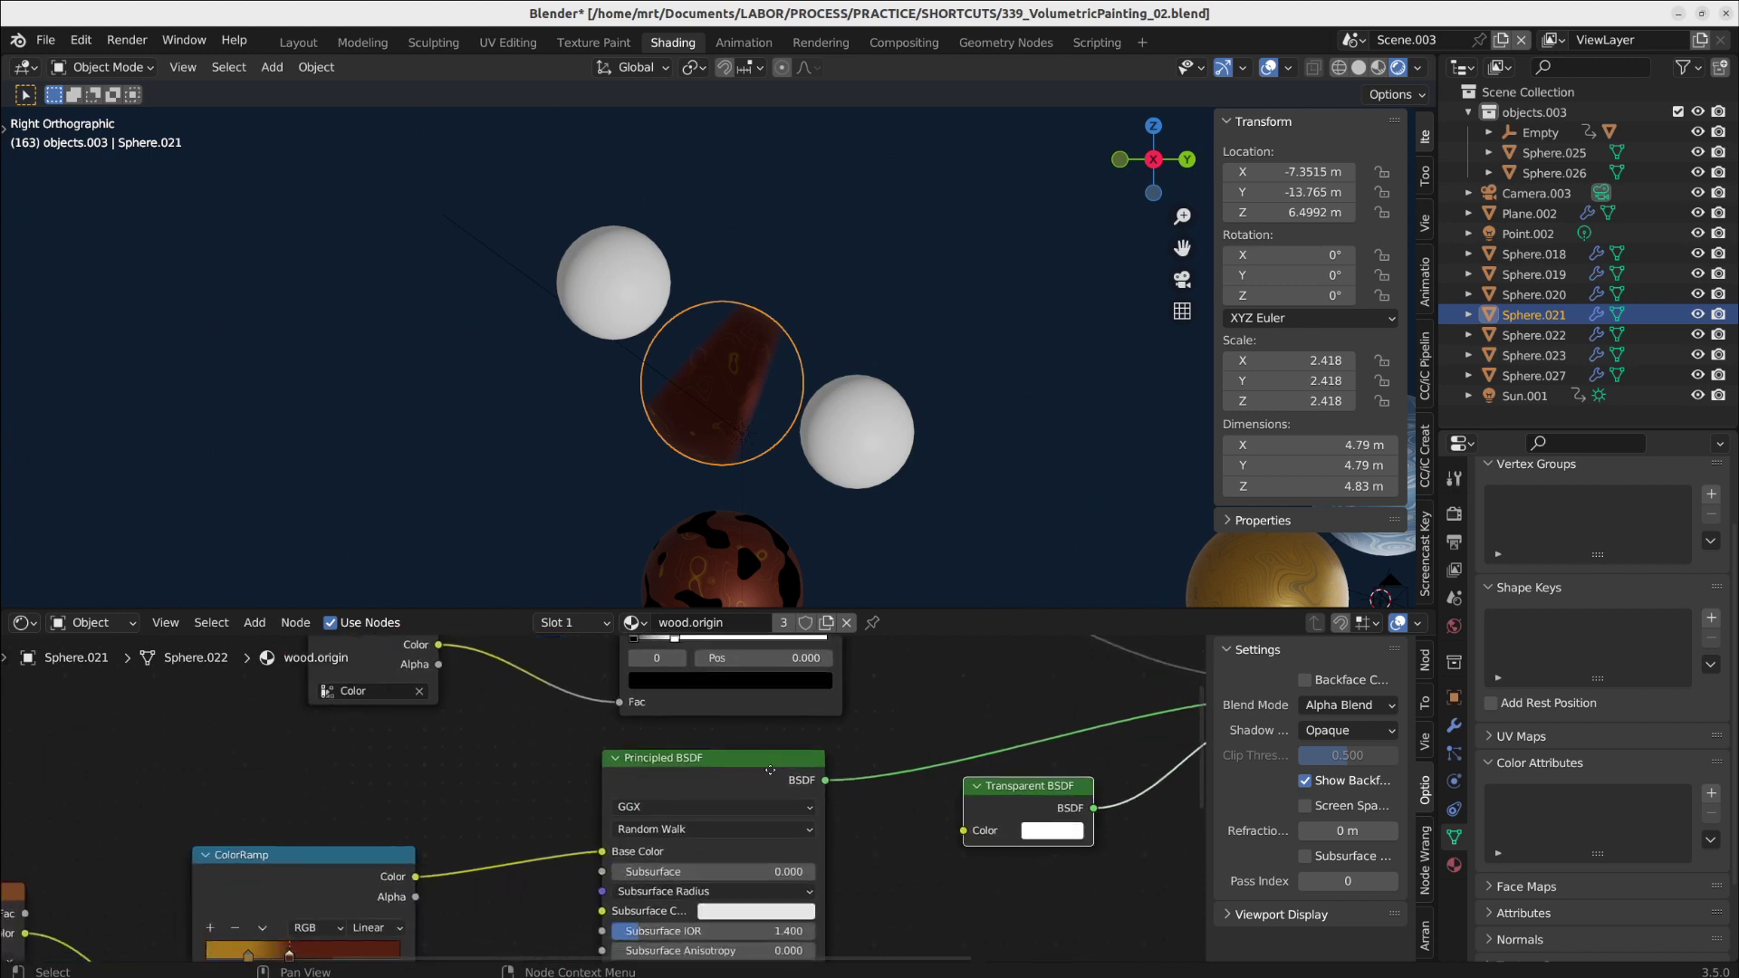
- Disconnect the wood ColorRamp from the Principled BSDF's Base Color
drag(600, 853, 582, 881)
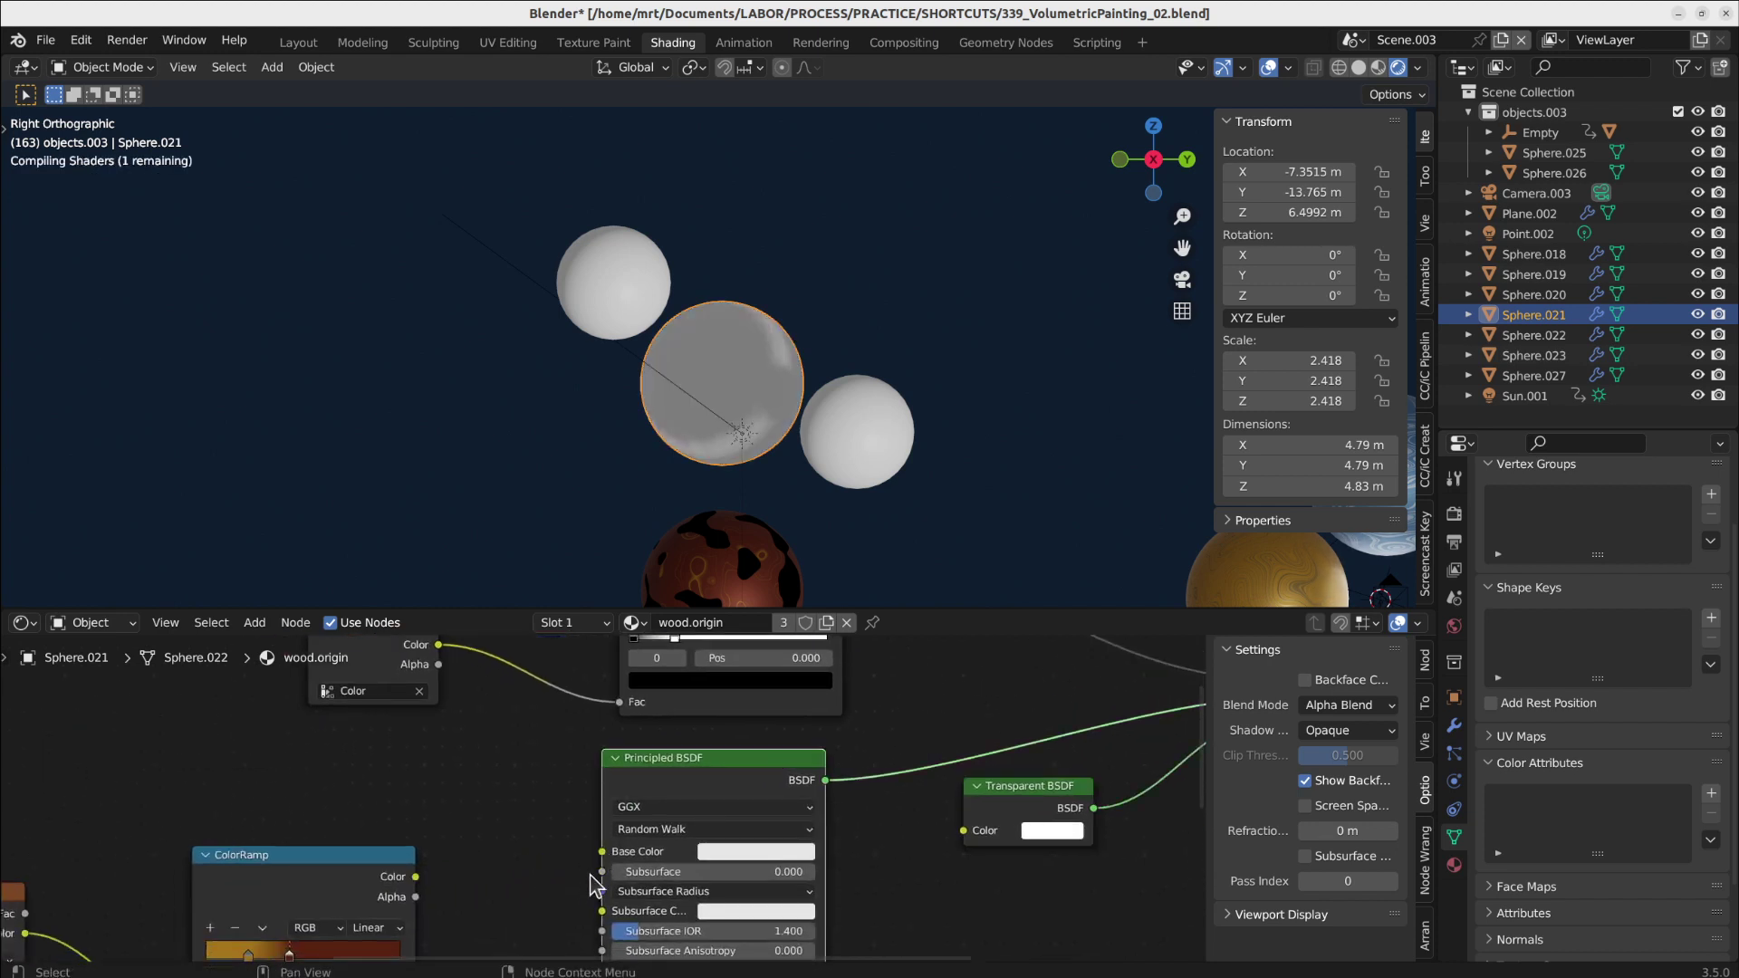
middle_drag(795, 815, 703, 847)
middle_drag(969, 771, 862, 810)
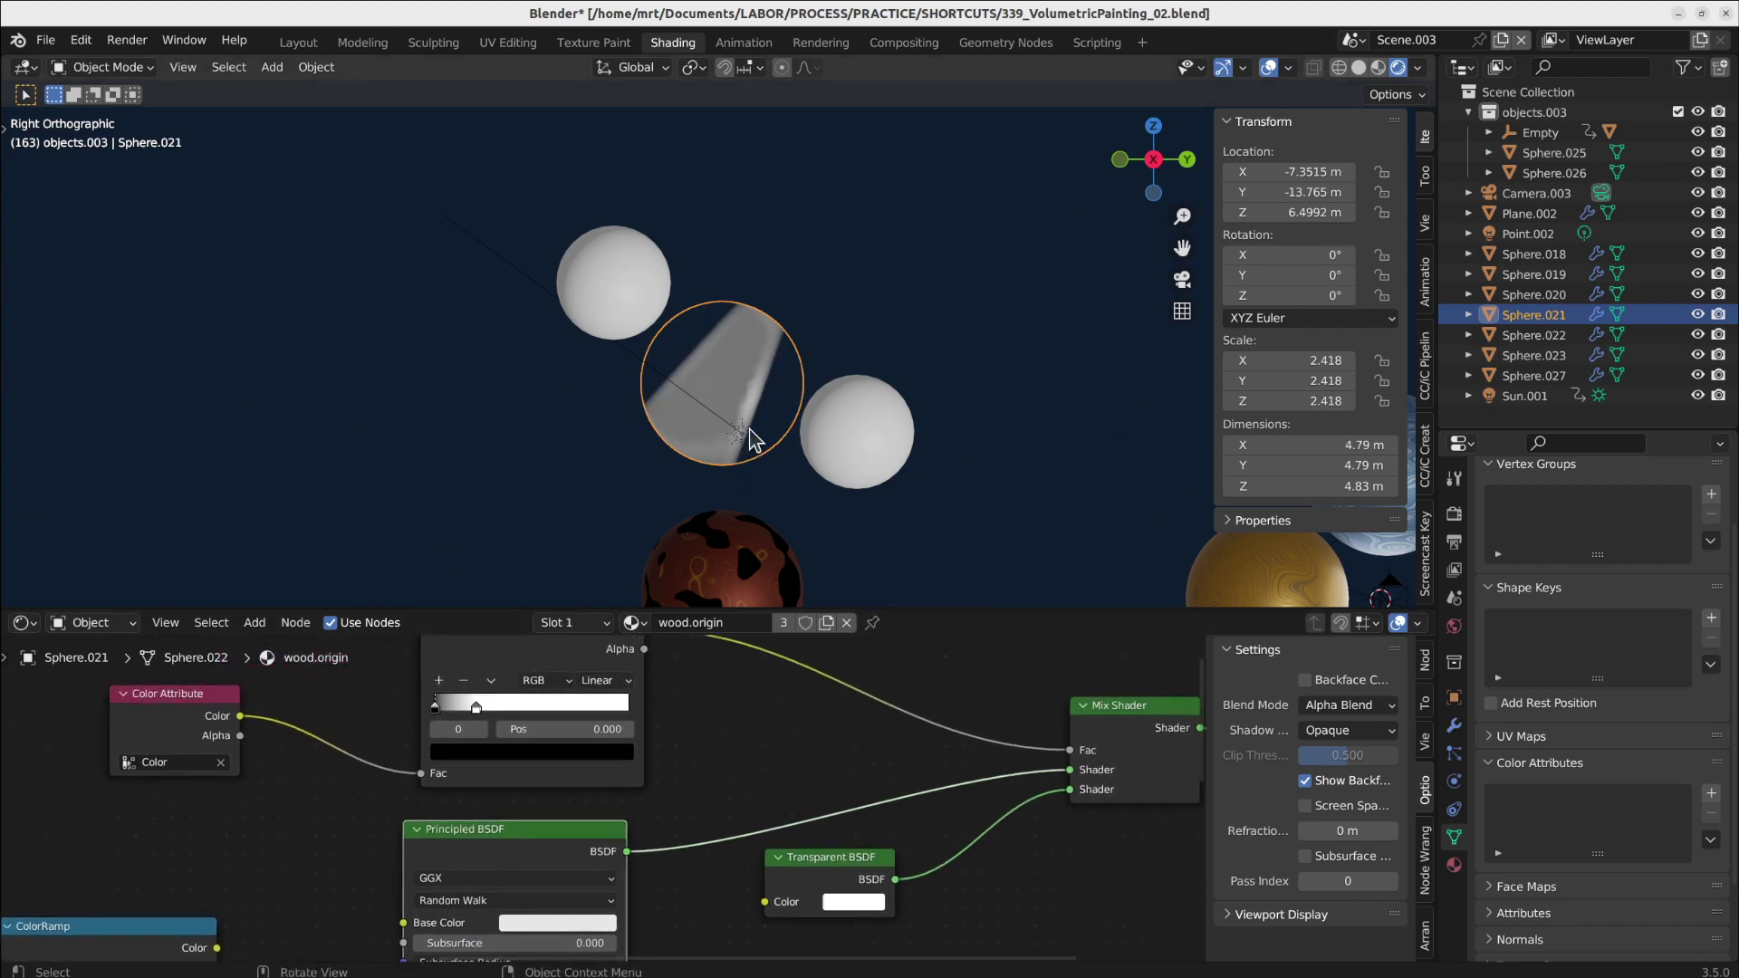
- Move the upper white sphere to about Y -17.17 m, Z 8.99 m and reselect the upper wood sphere
click(616, 279)
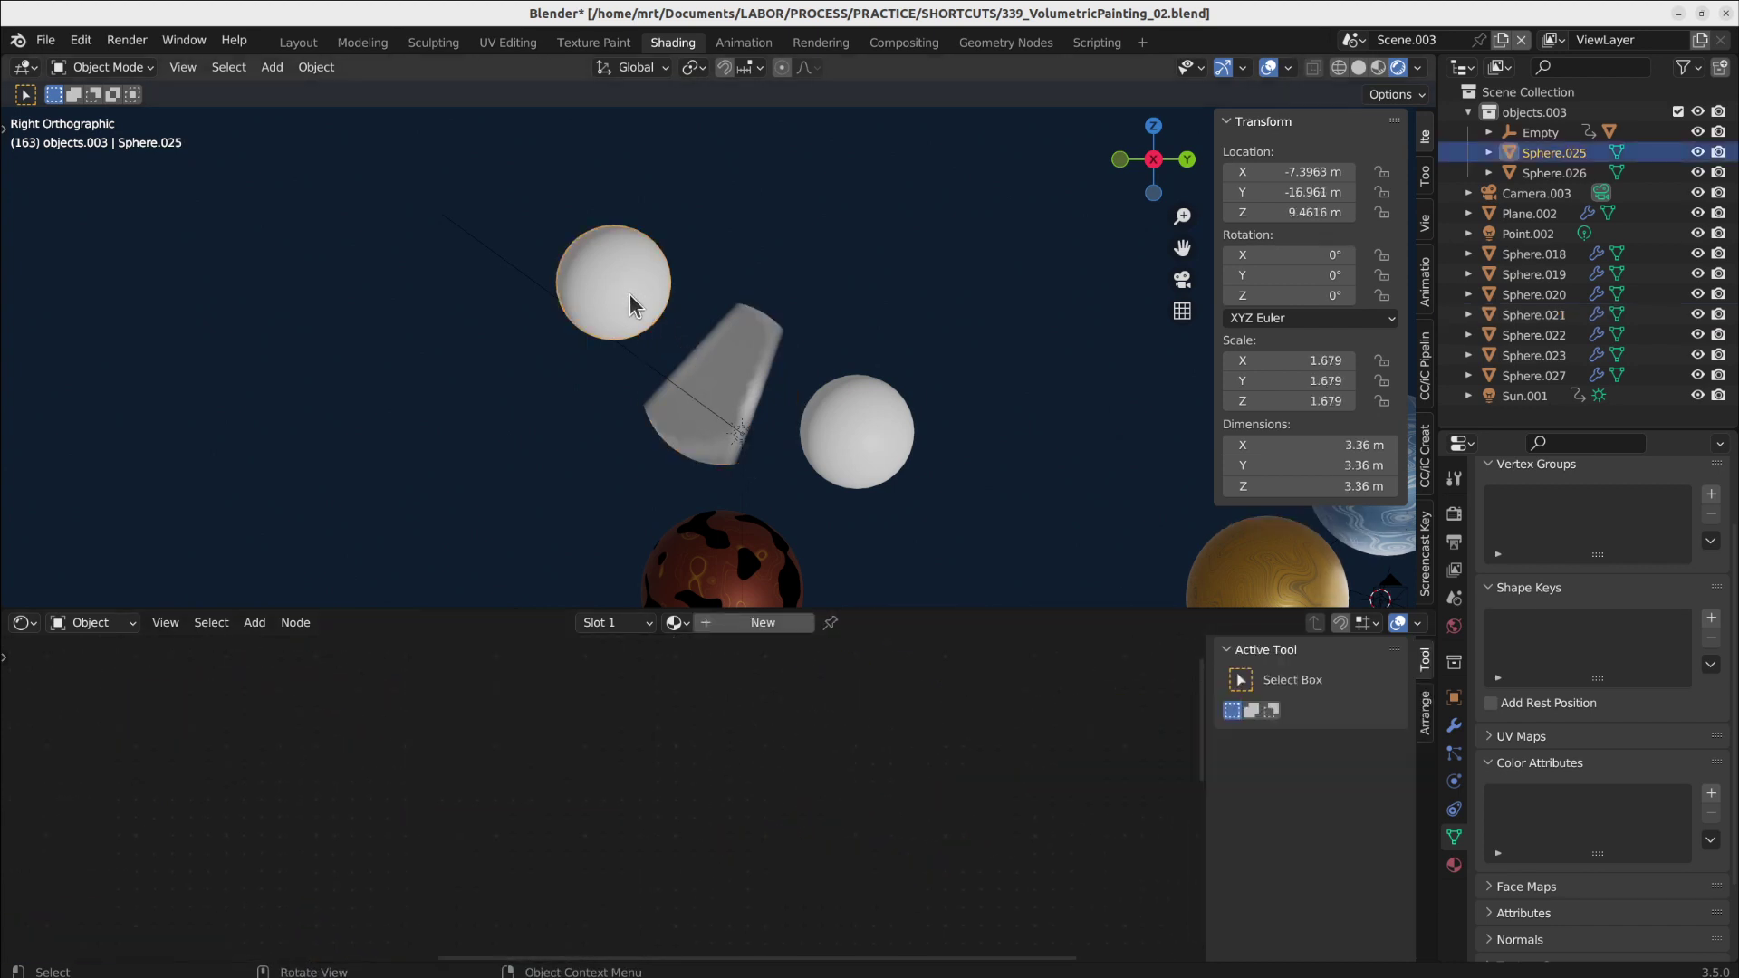
key(g)
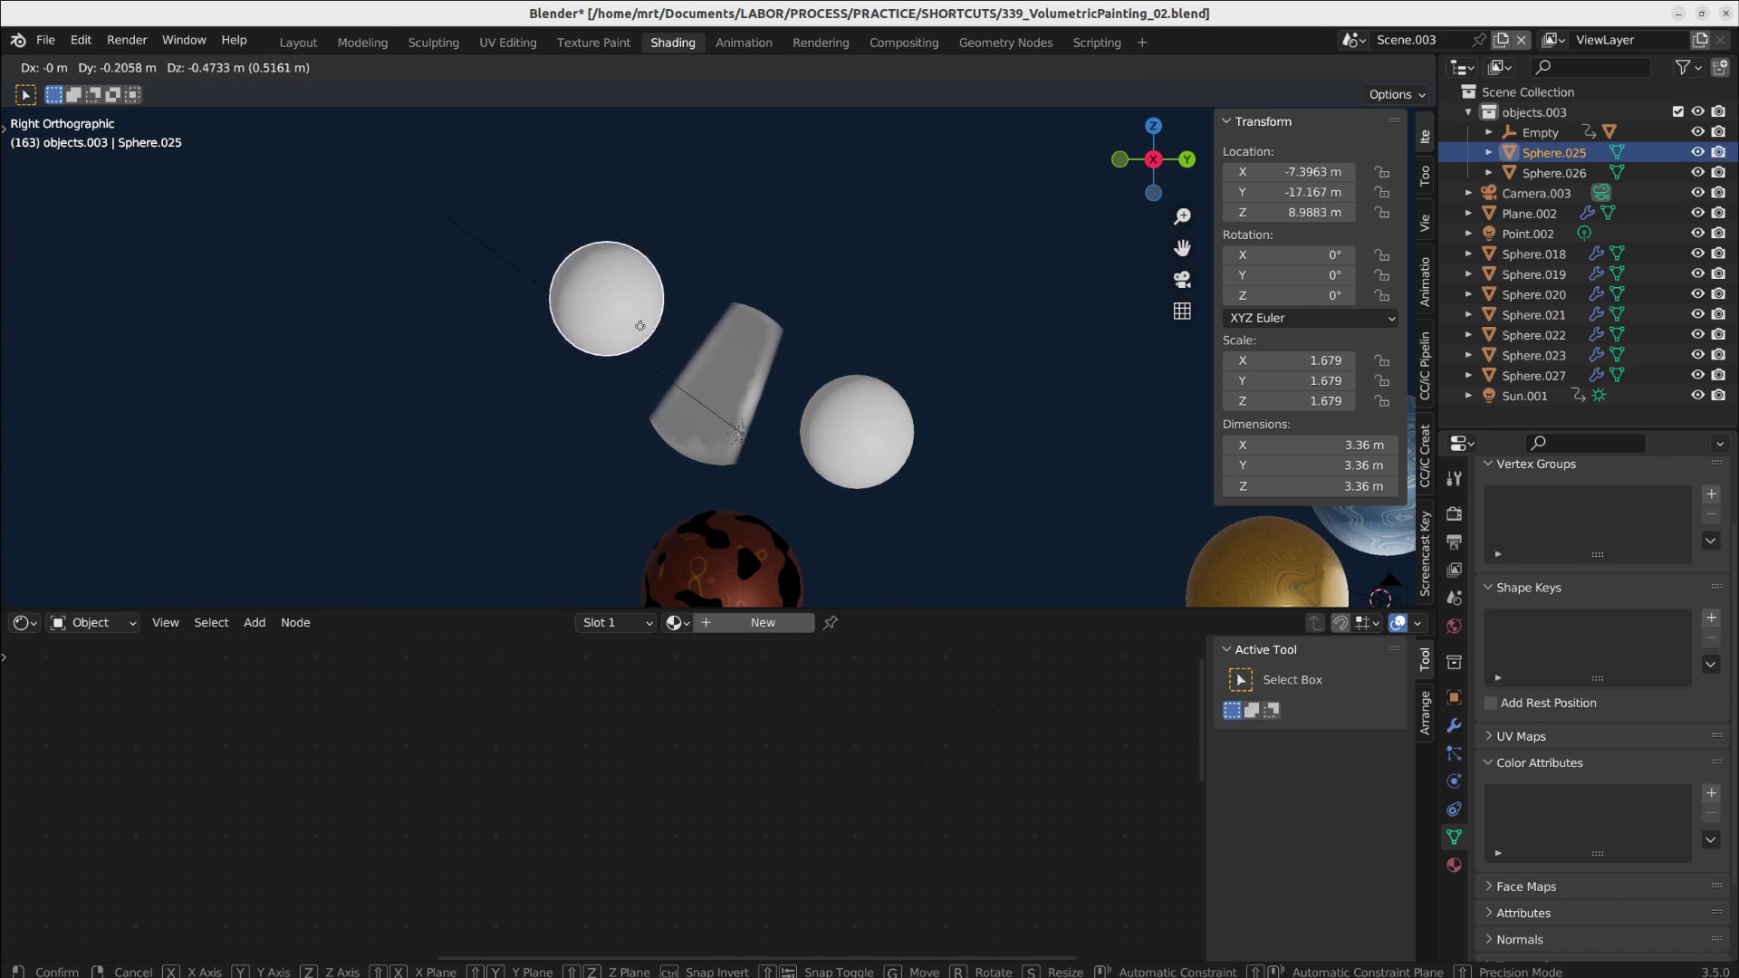
click(641, 328)
click(742, 380)
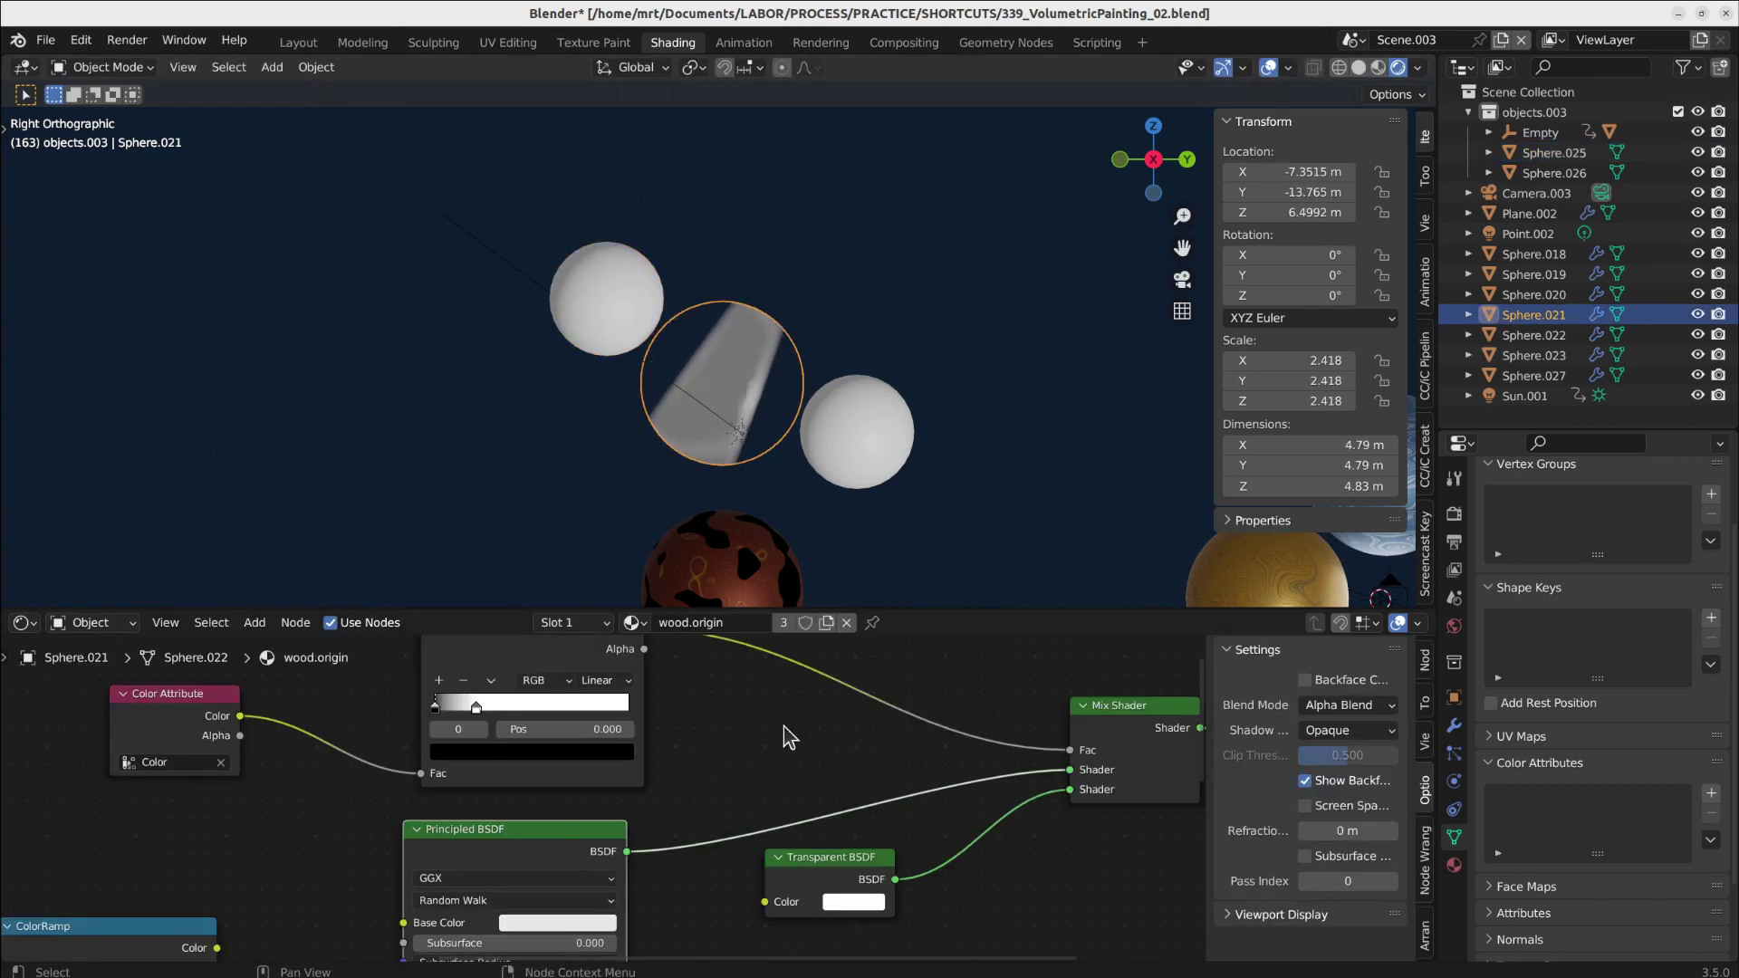
- Reconnect the wood ColorRamp's Color output to the Principled BSDF's Base Color
middle_drag(242, 885, 512, 754)
drag(485, 816, 670, 791)
scroll(716, 400, up, 7)
scroll(724, 404, down, 1)
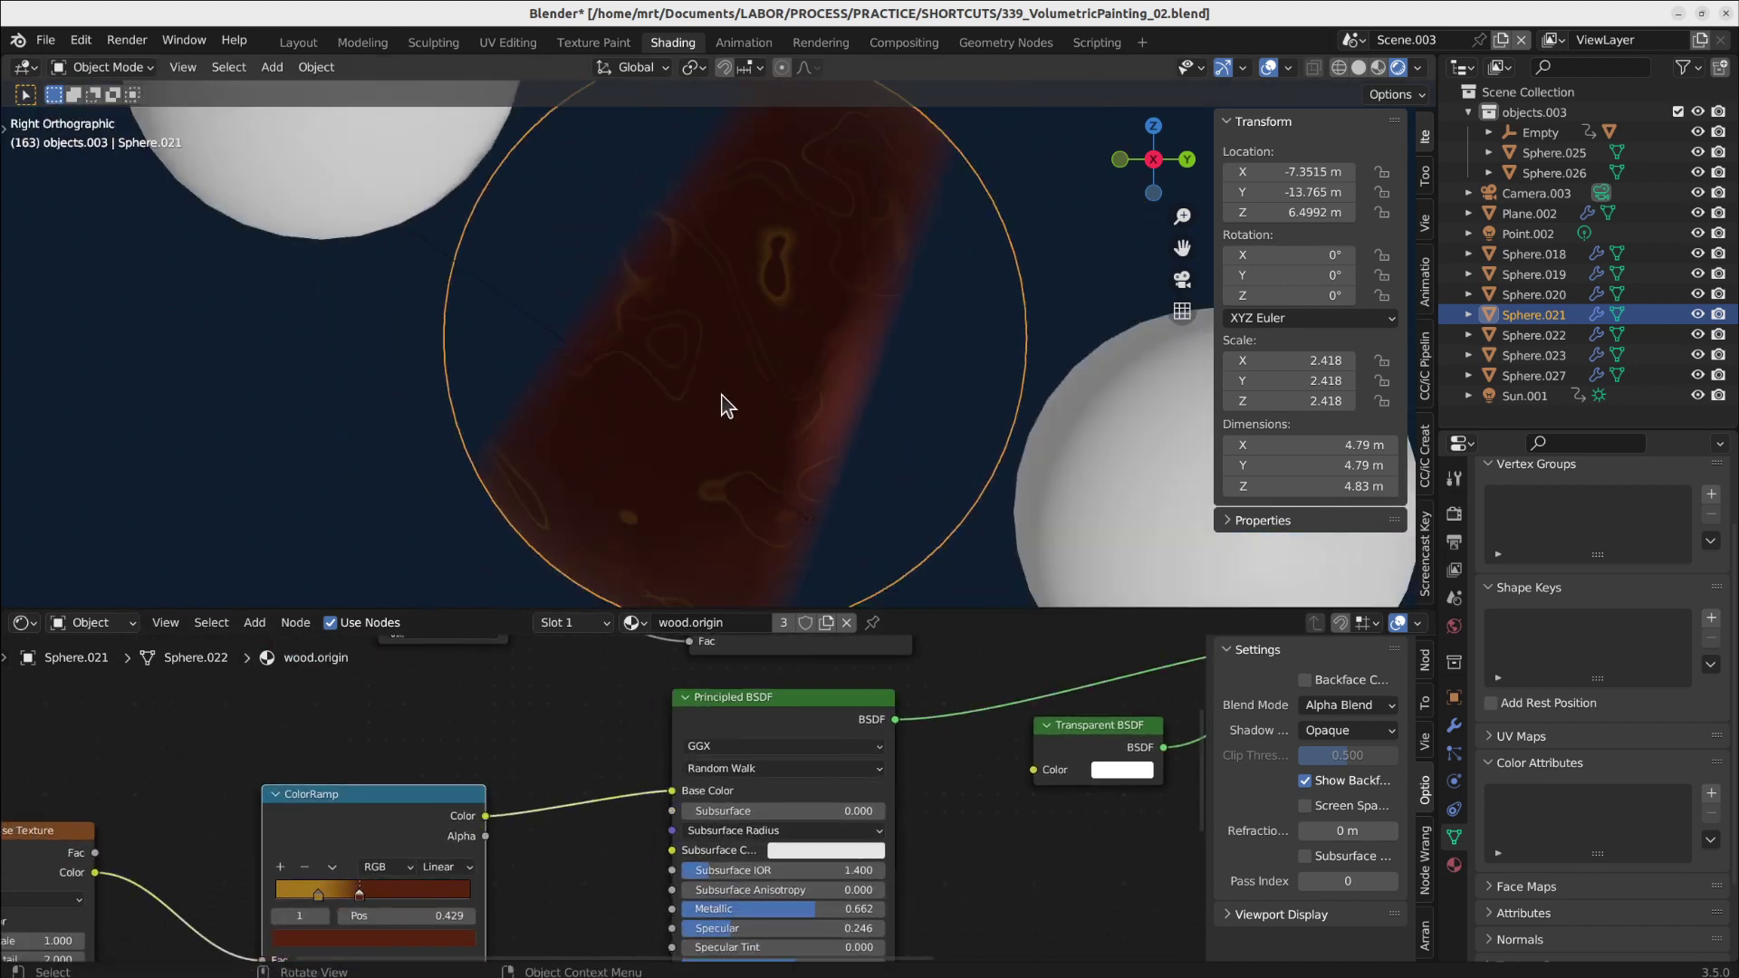
- Move the Noise Texture node slightly away from the Musgrave Texture node and leave the Noise Texture node selected
middle_drag(195, 887, 768, 799)
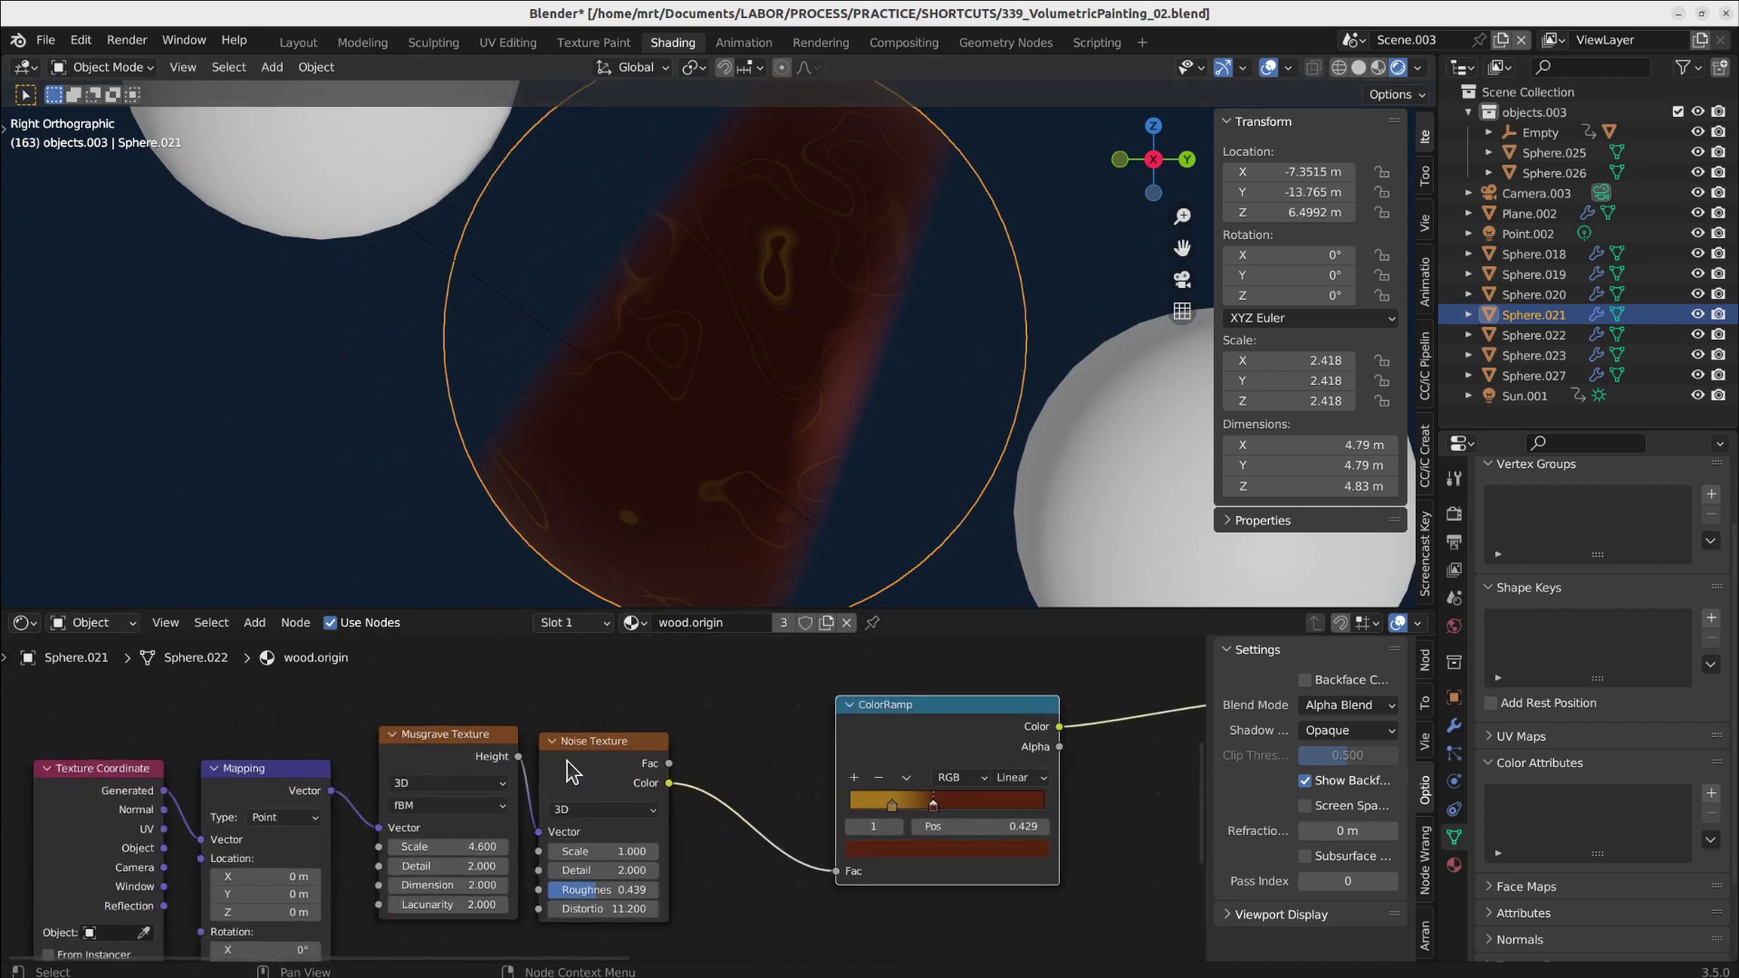
mouse_move(567, 761)
mouse_down()
mouse_move(665, 749)
mouse_move(593, 750)
mouse_up()
click(408, 760)
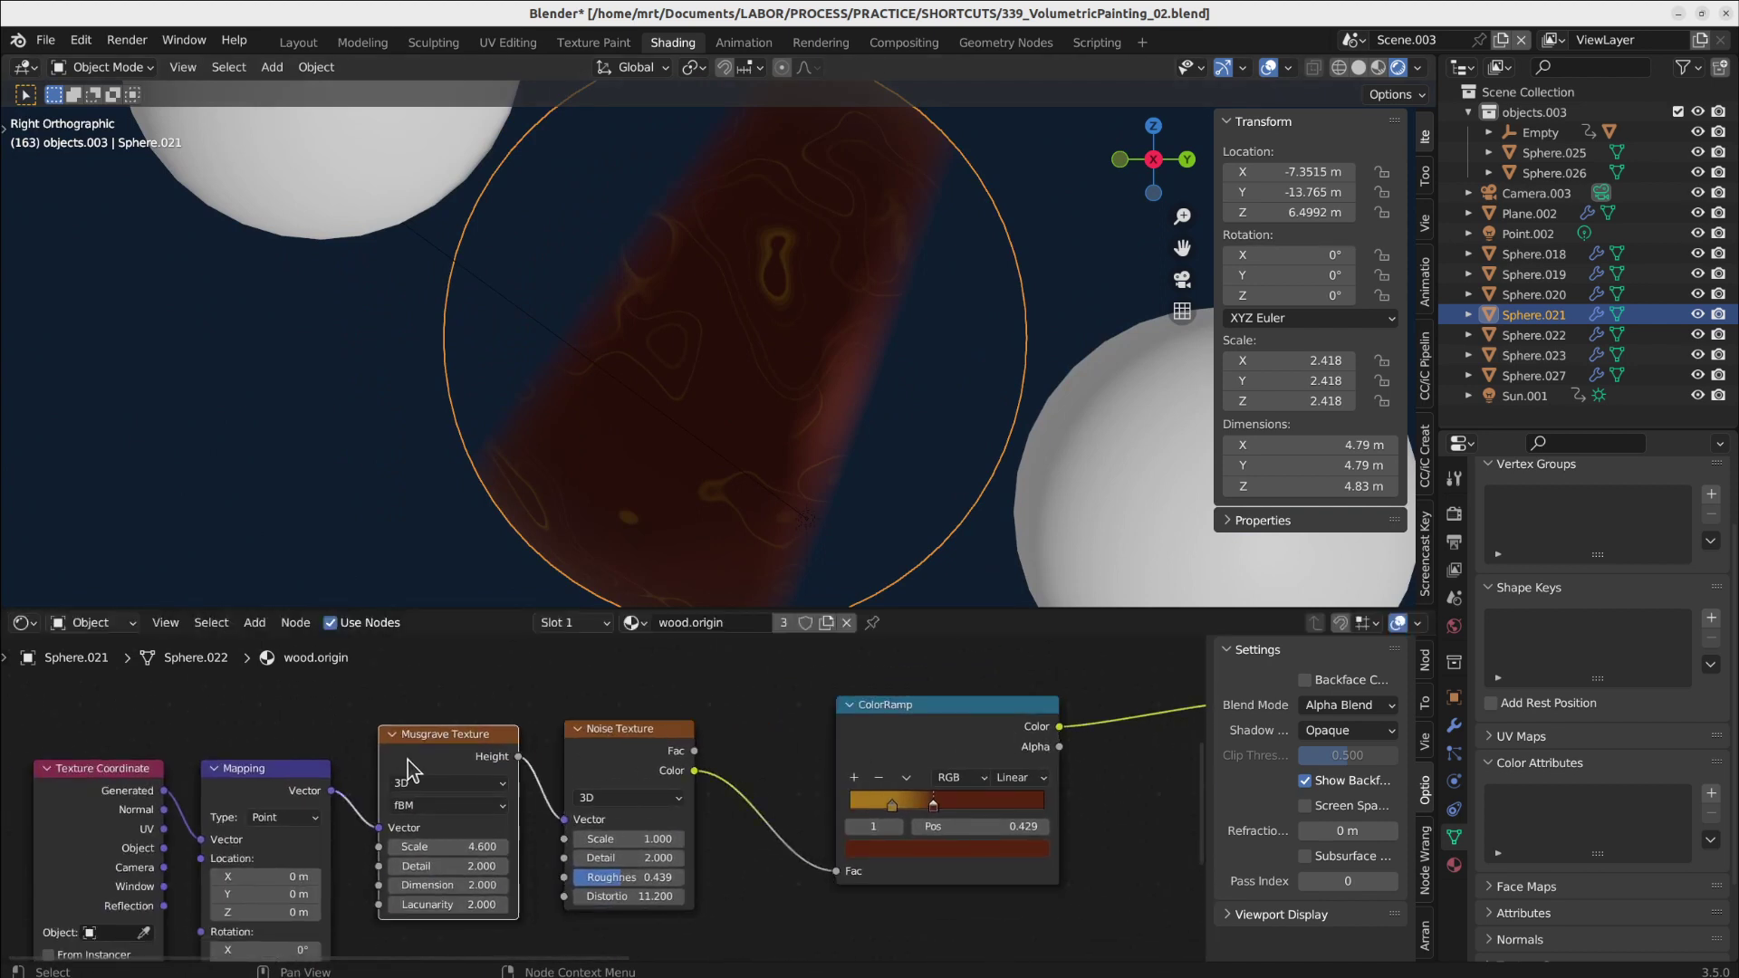
click(667, 748)
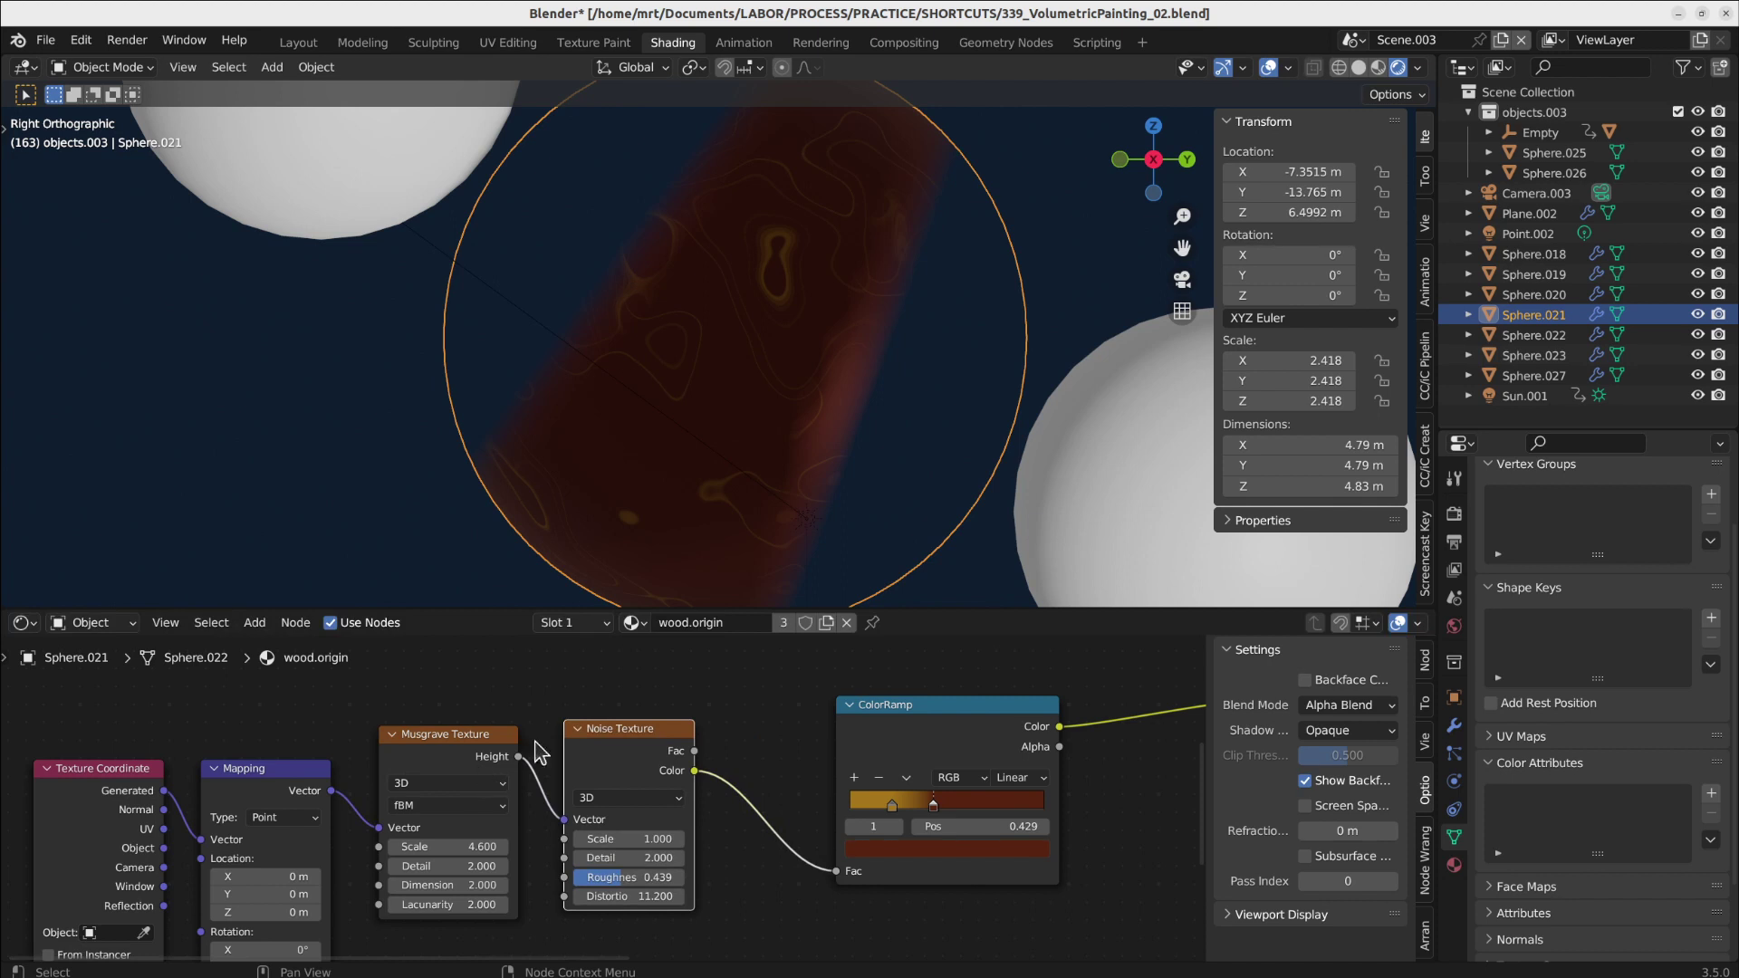
- Set the Musgrave Texture's Scale to 0.700 and the Noise Texture's Scale to 24.900
middle_drag(339, 887, 536, 753)
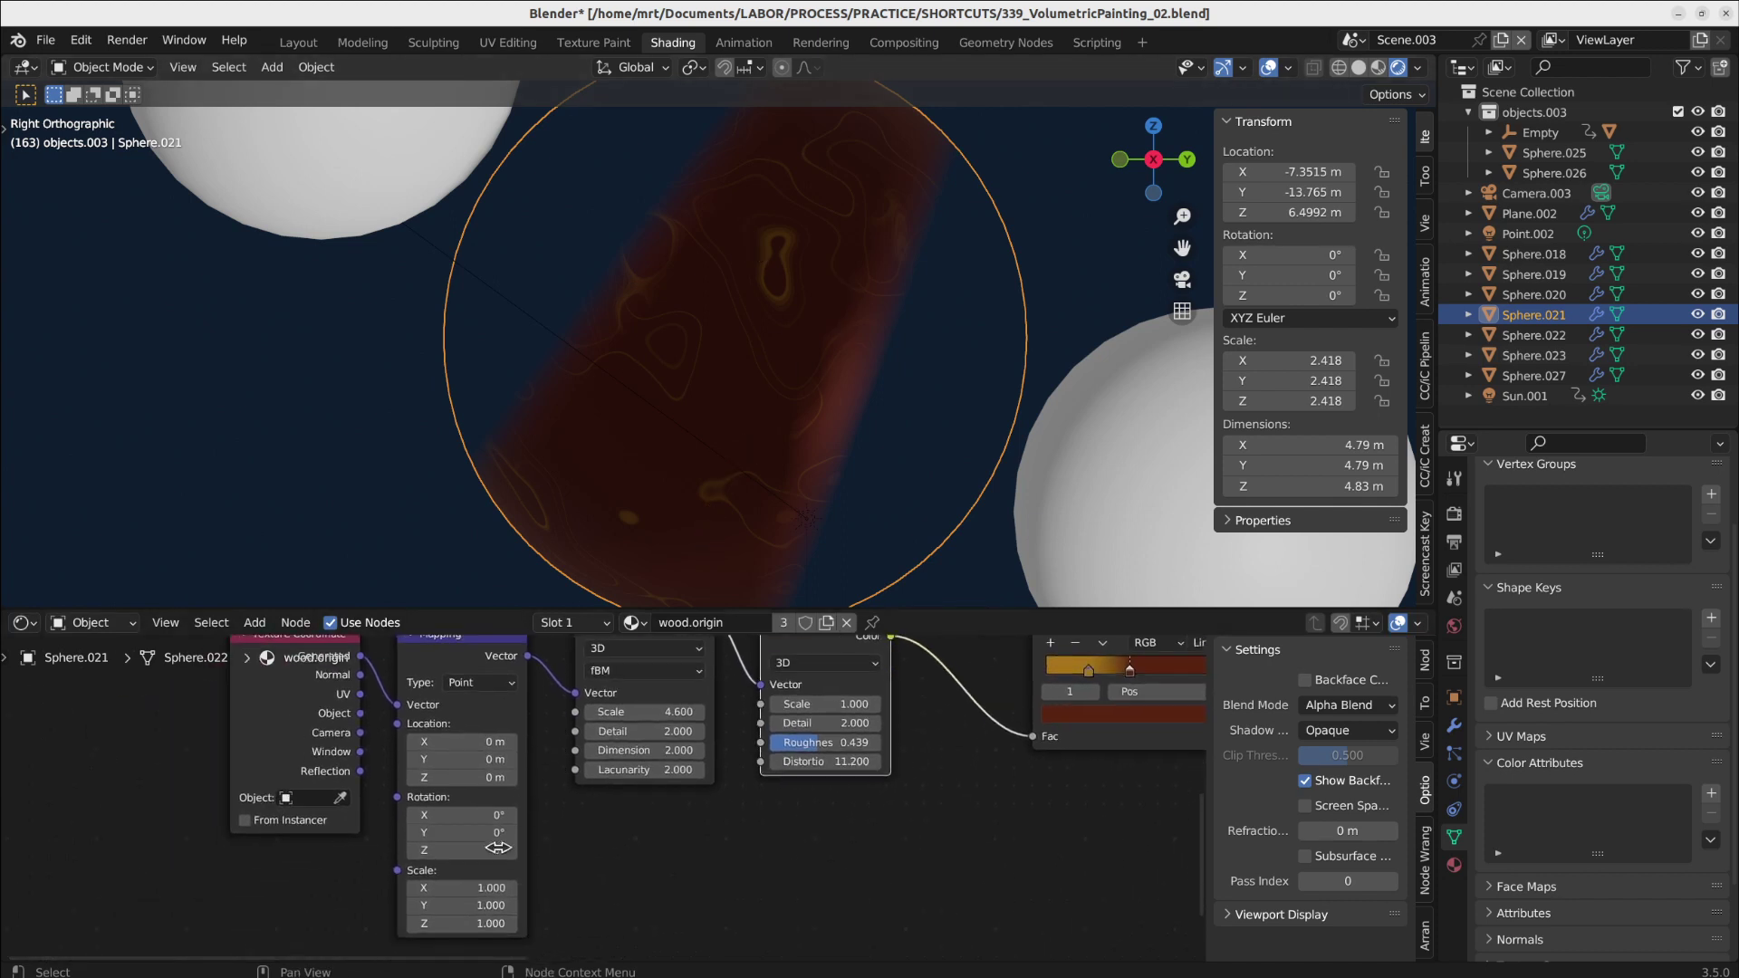
mouse_move(455, 903)
mouse_down()
mouse_move(519, 904)
mouse_move(374, 904)
mouse_move(455, 903)
mouse_up()
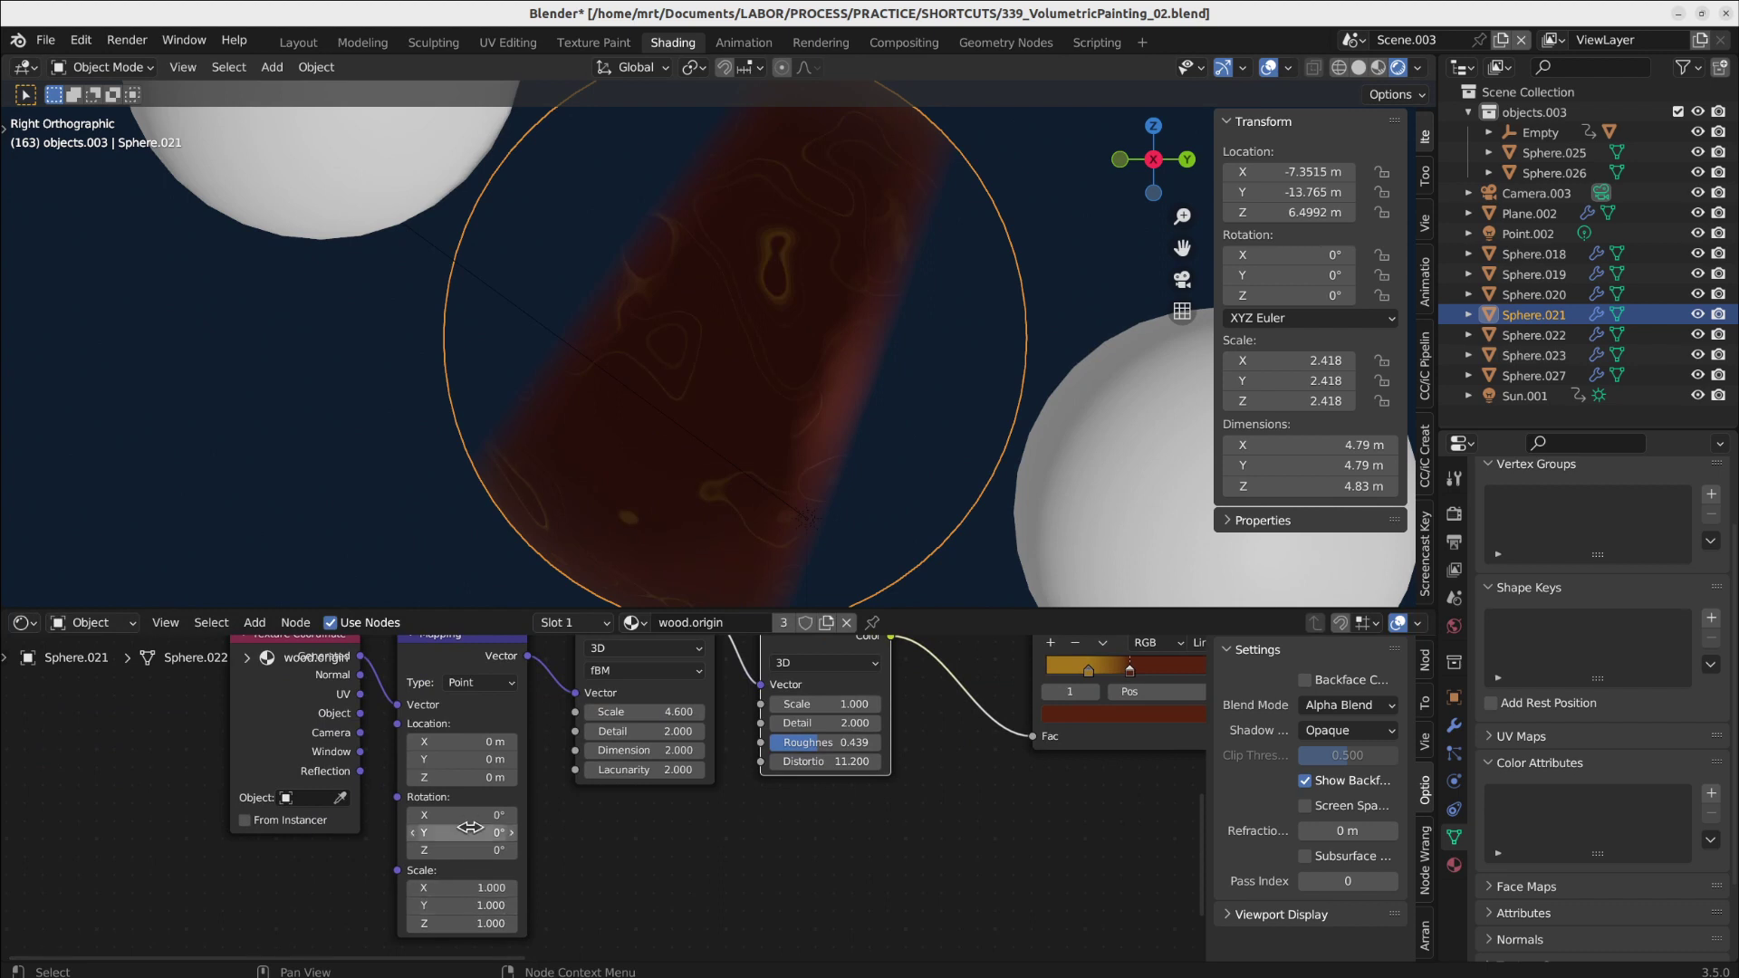
drag(644, 711, 544, 712)
drag(793, 703, 932, 704)
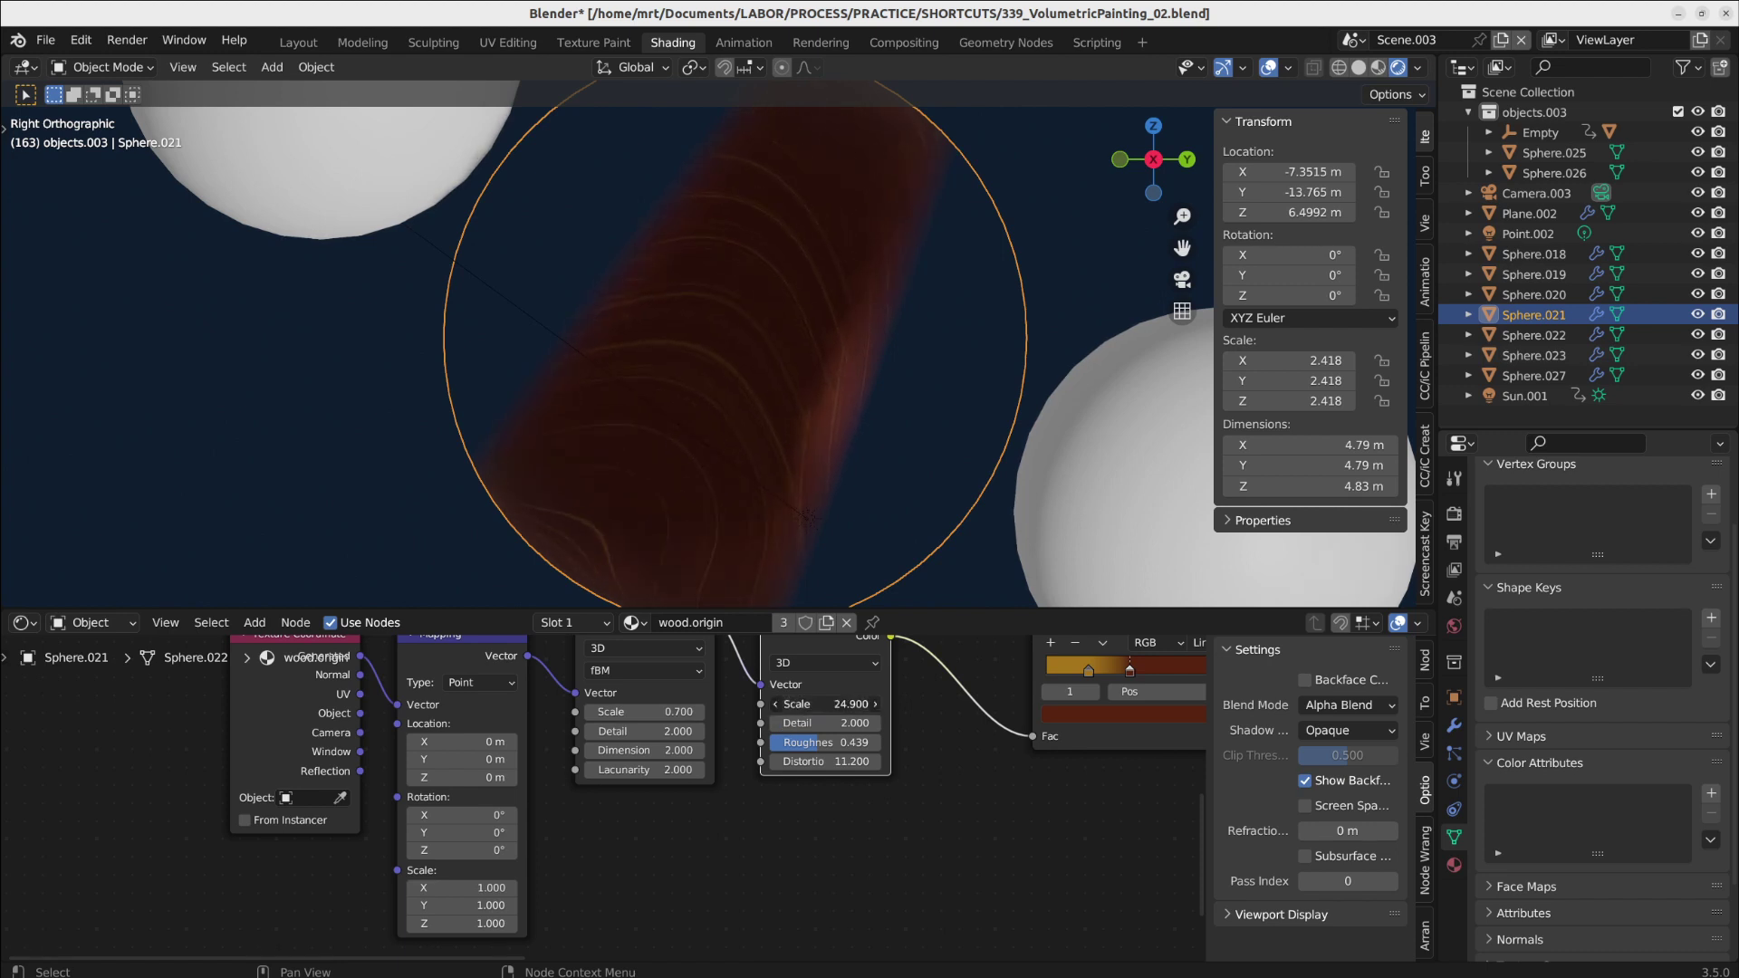
- Select the lower wood sphere and set its wood.origin.001 material's Blend Mode to Alpha Blend
scroll(781, 435, down, 5)
shift+middle_drag(844, 472, 843, 273)
click(835, 435)
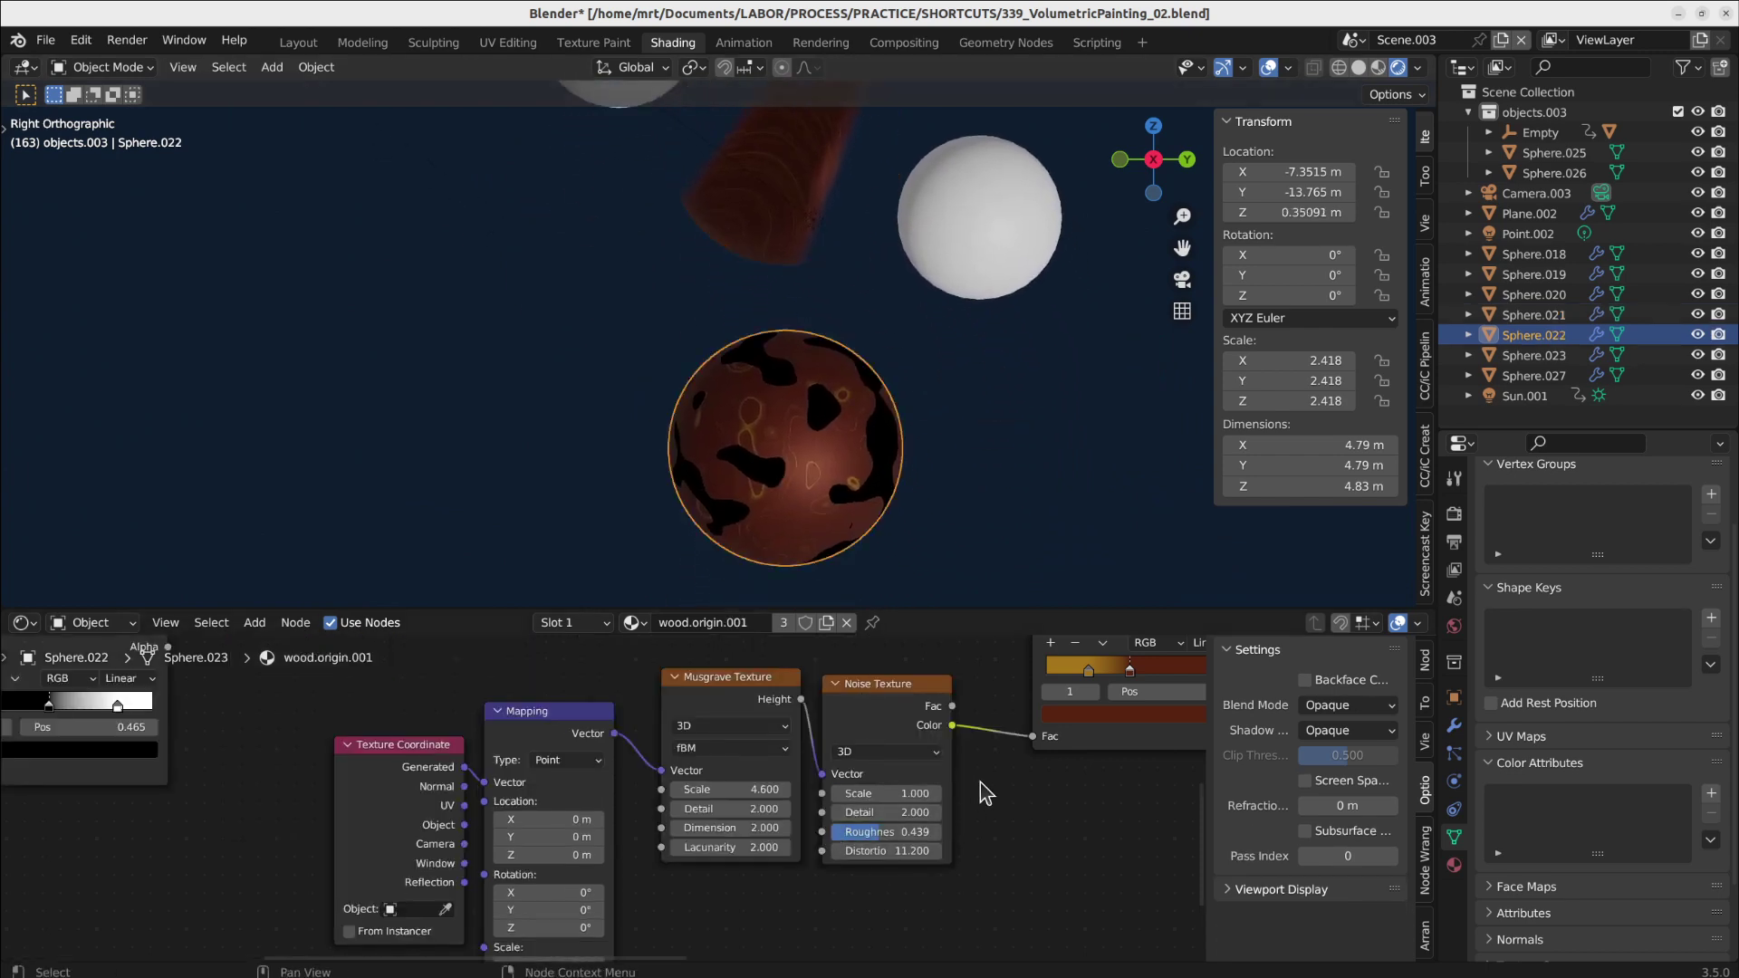
middle_drag(980, 782, 599, 865)
scroll(625, 854, down, 6)
middle_drag(733, 728, 779, 856)
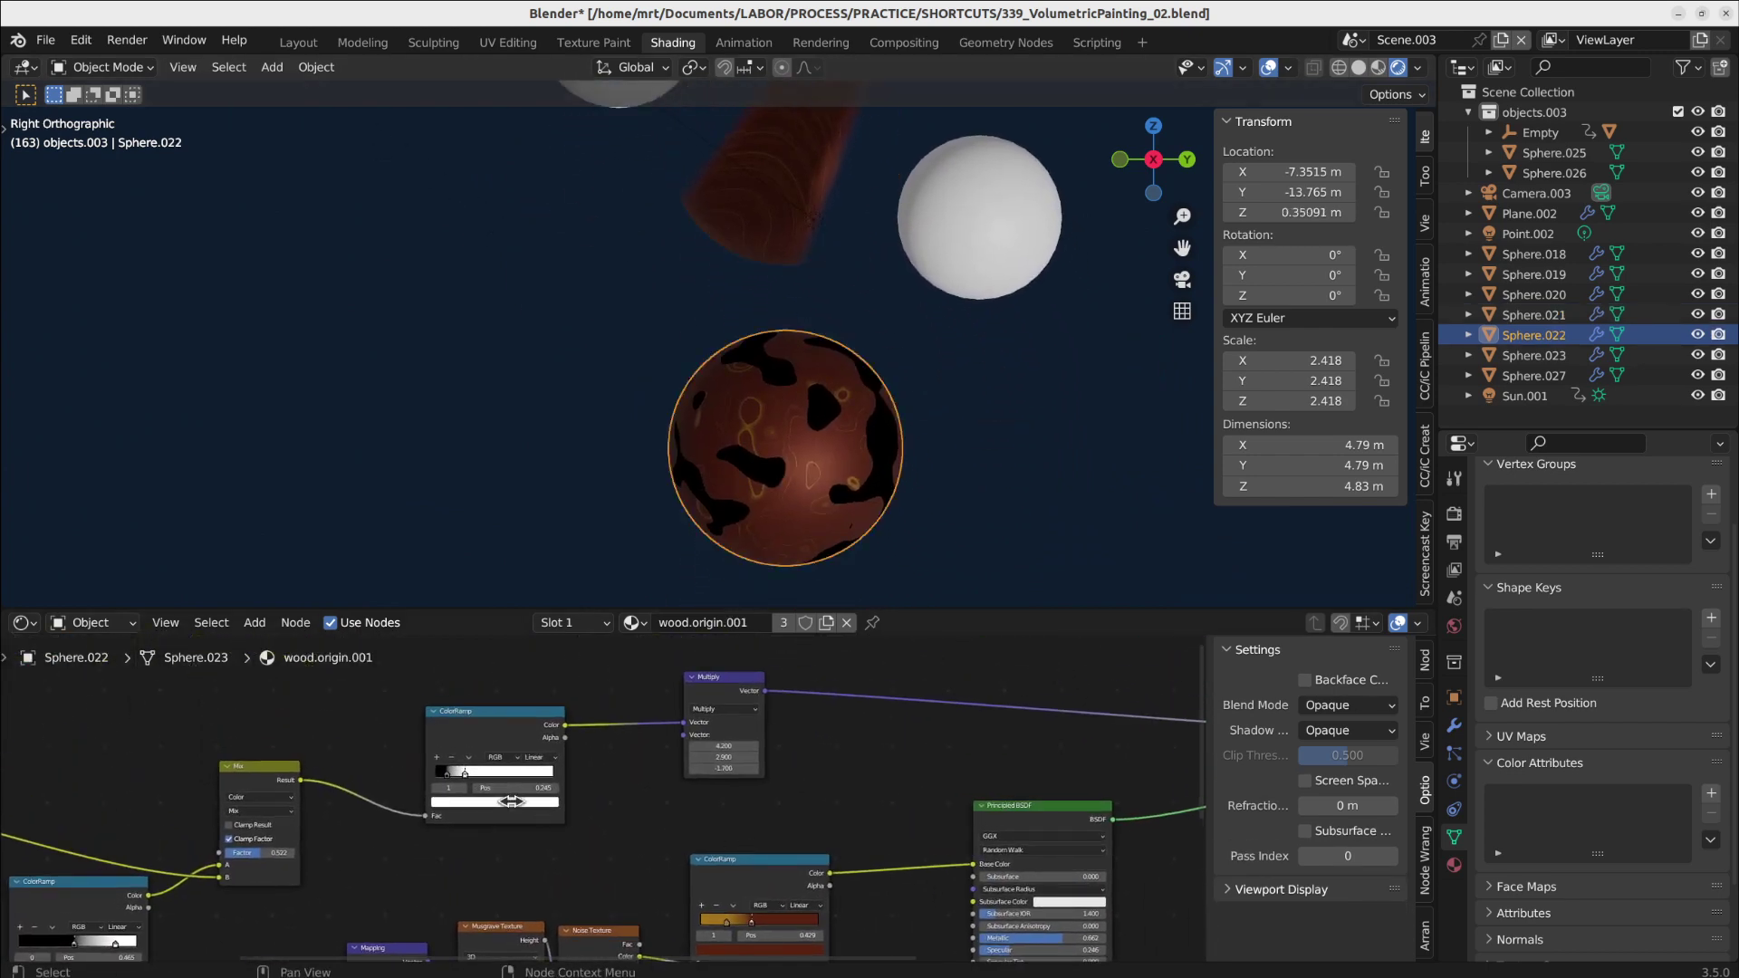
middle_drag(512, 800, 1006, 723)
click(1348, 707)
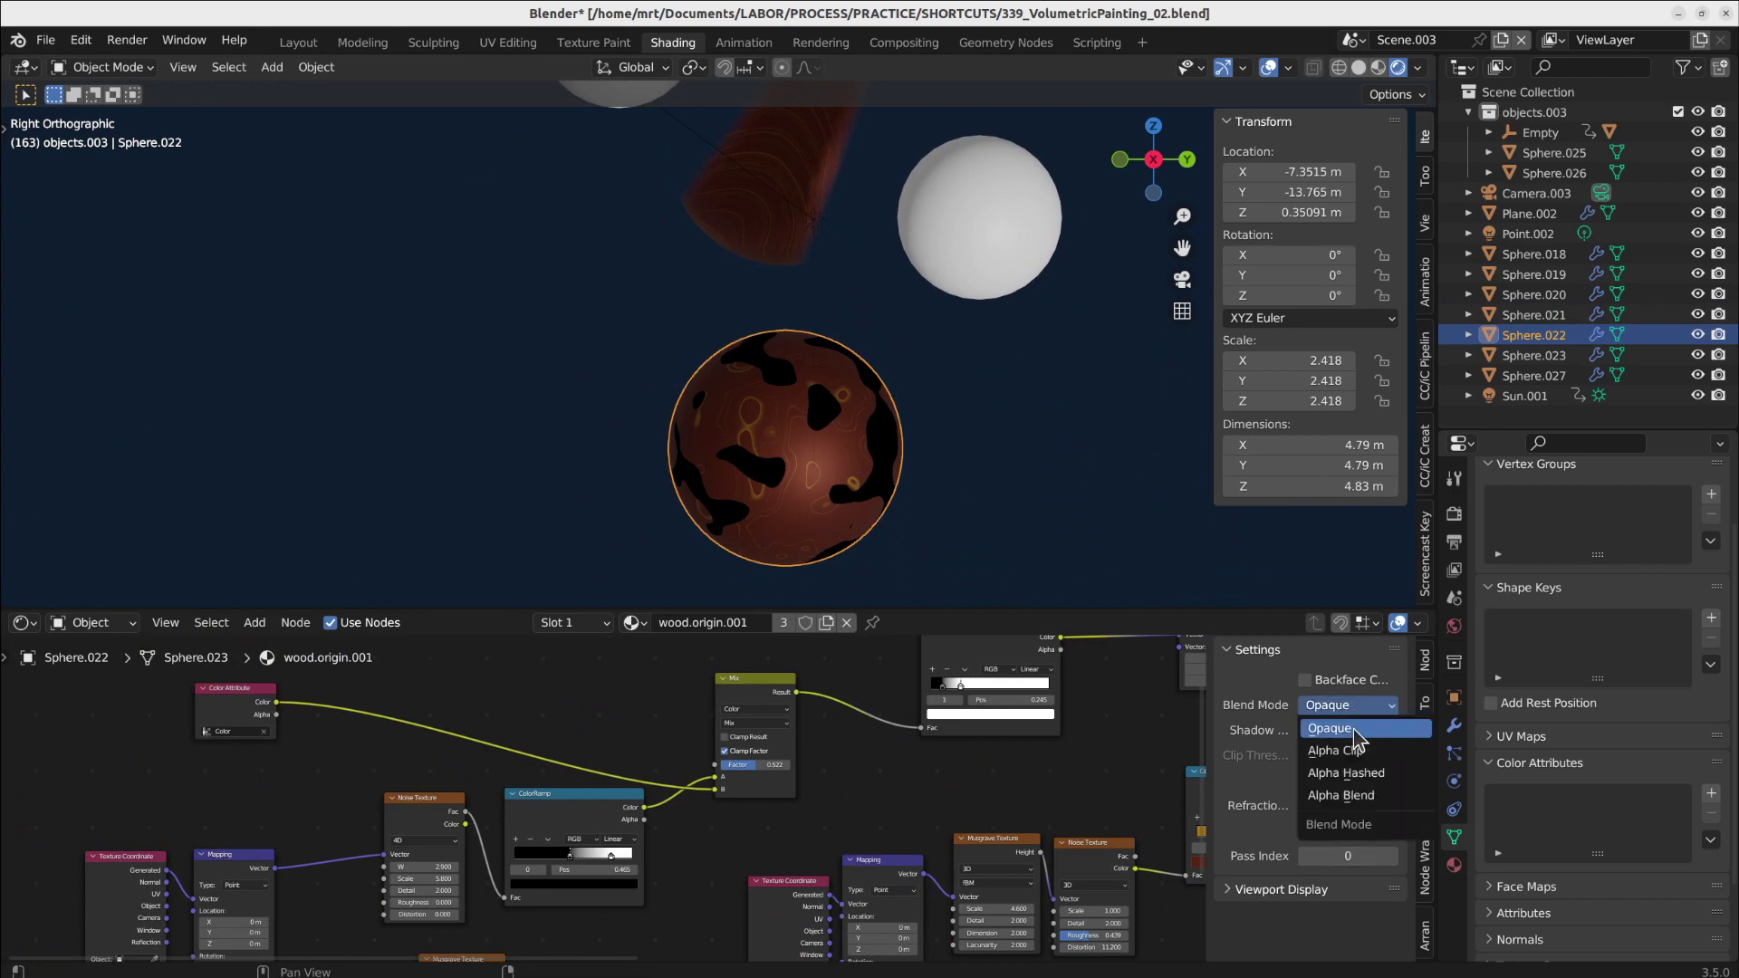
click(1344, 796)
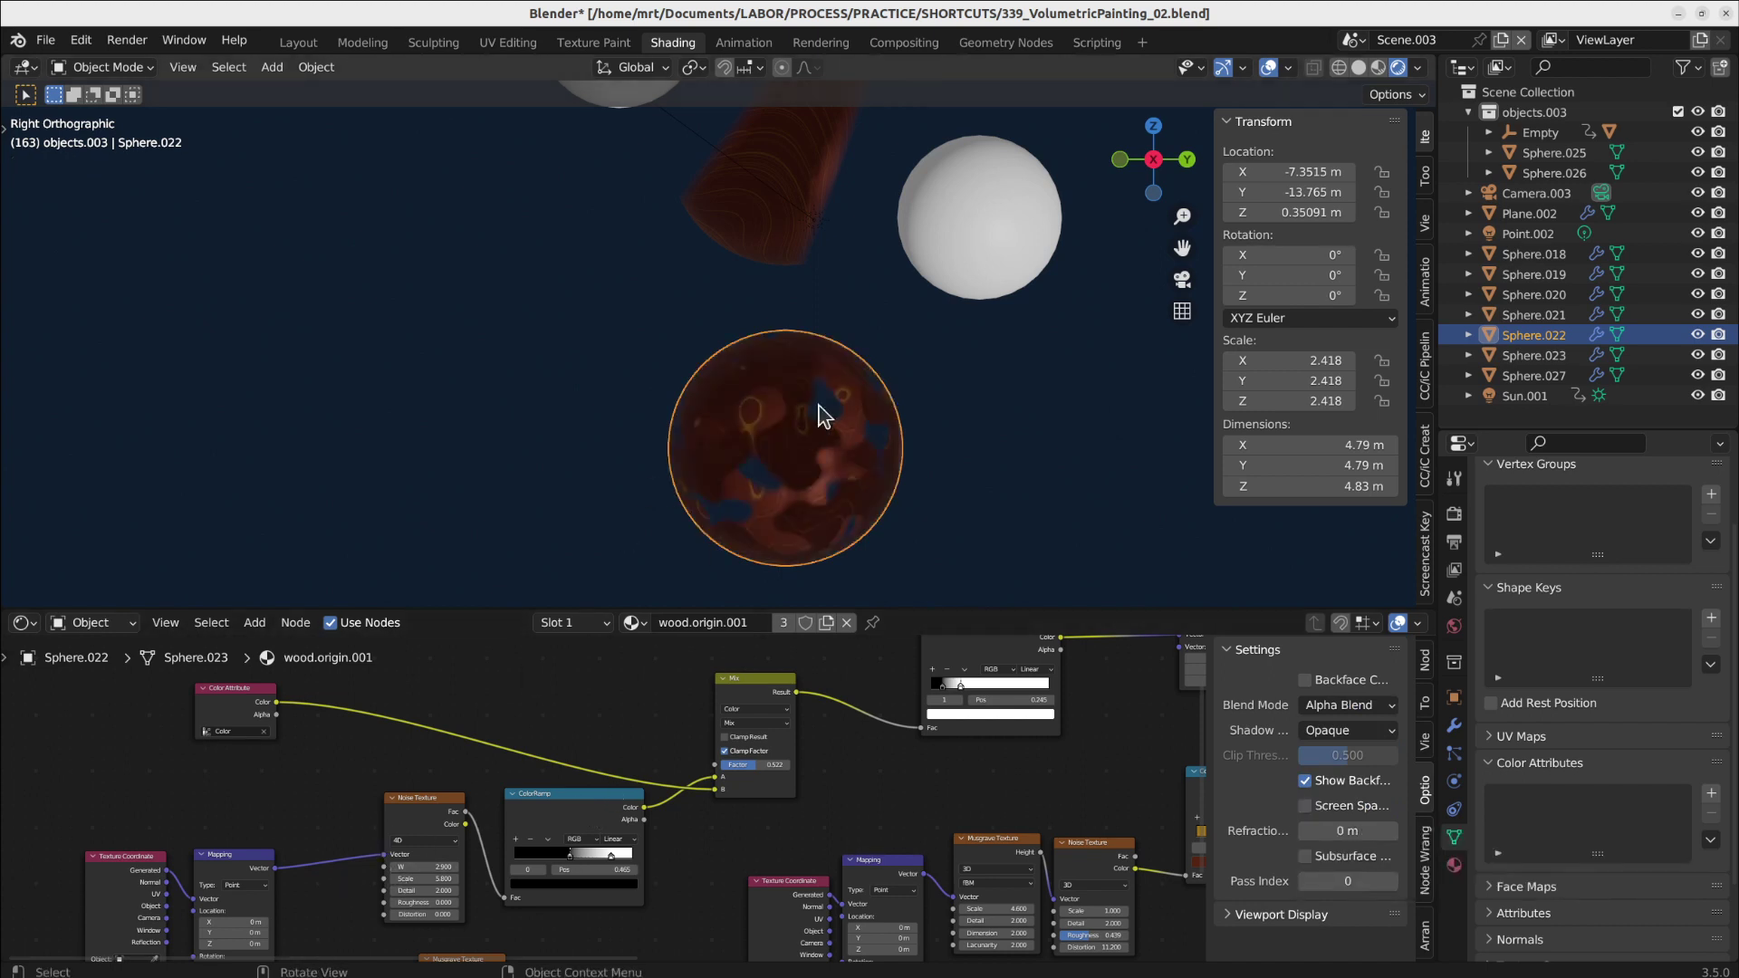
- Move the lower white sphere beside the lower wood sphere, to about Y -9.63 m, Z 1.16 m
scroll(824, 418, up, 4)
scroll(825, 419, down, 4)
click(938, 272)
key(g)
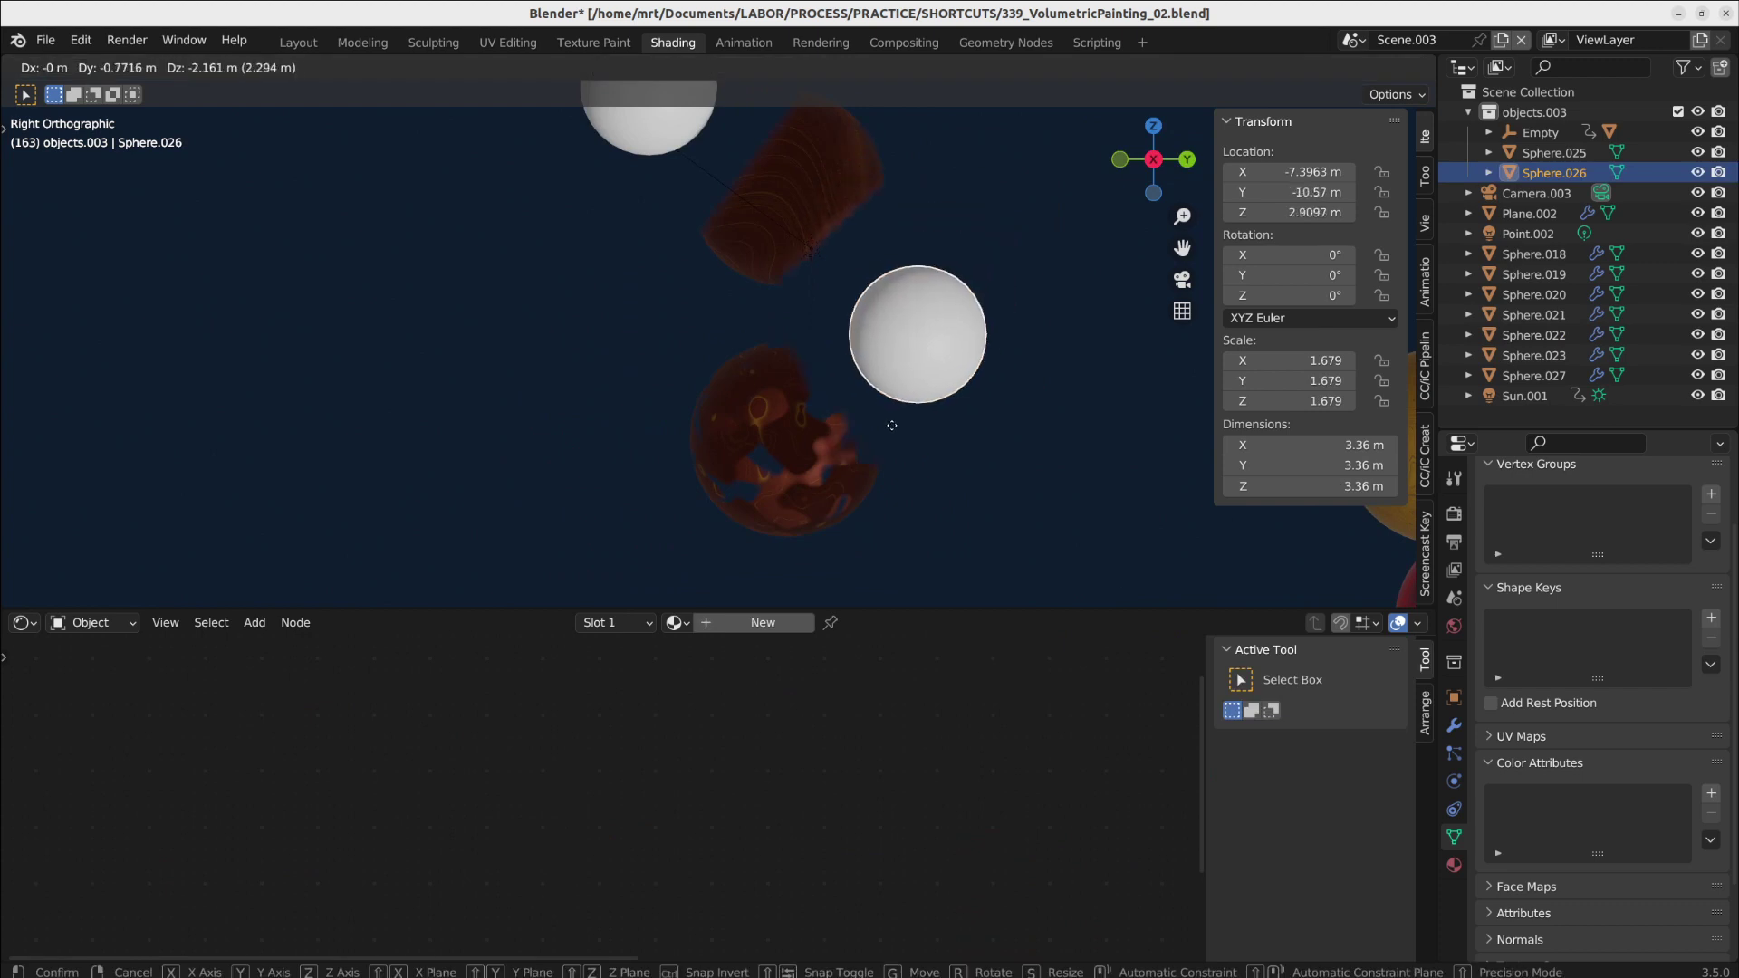
click(958, 475)
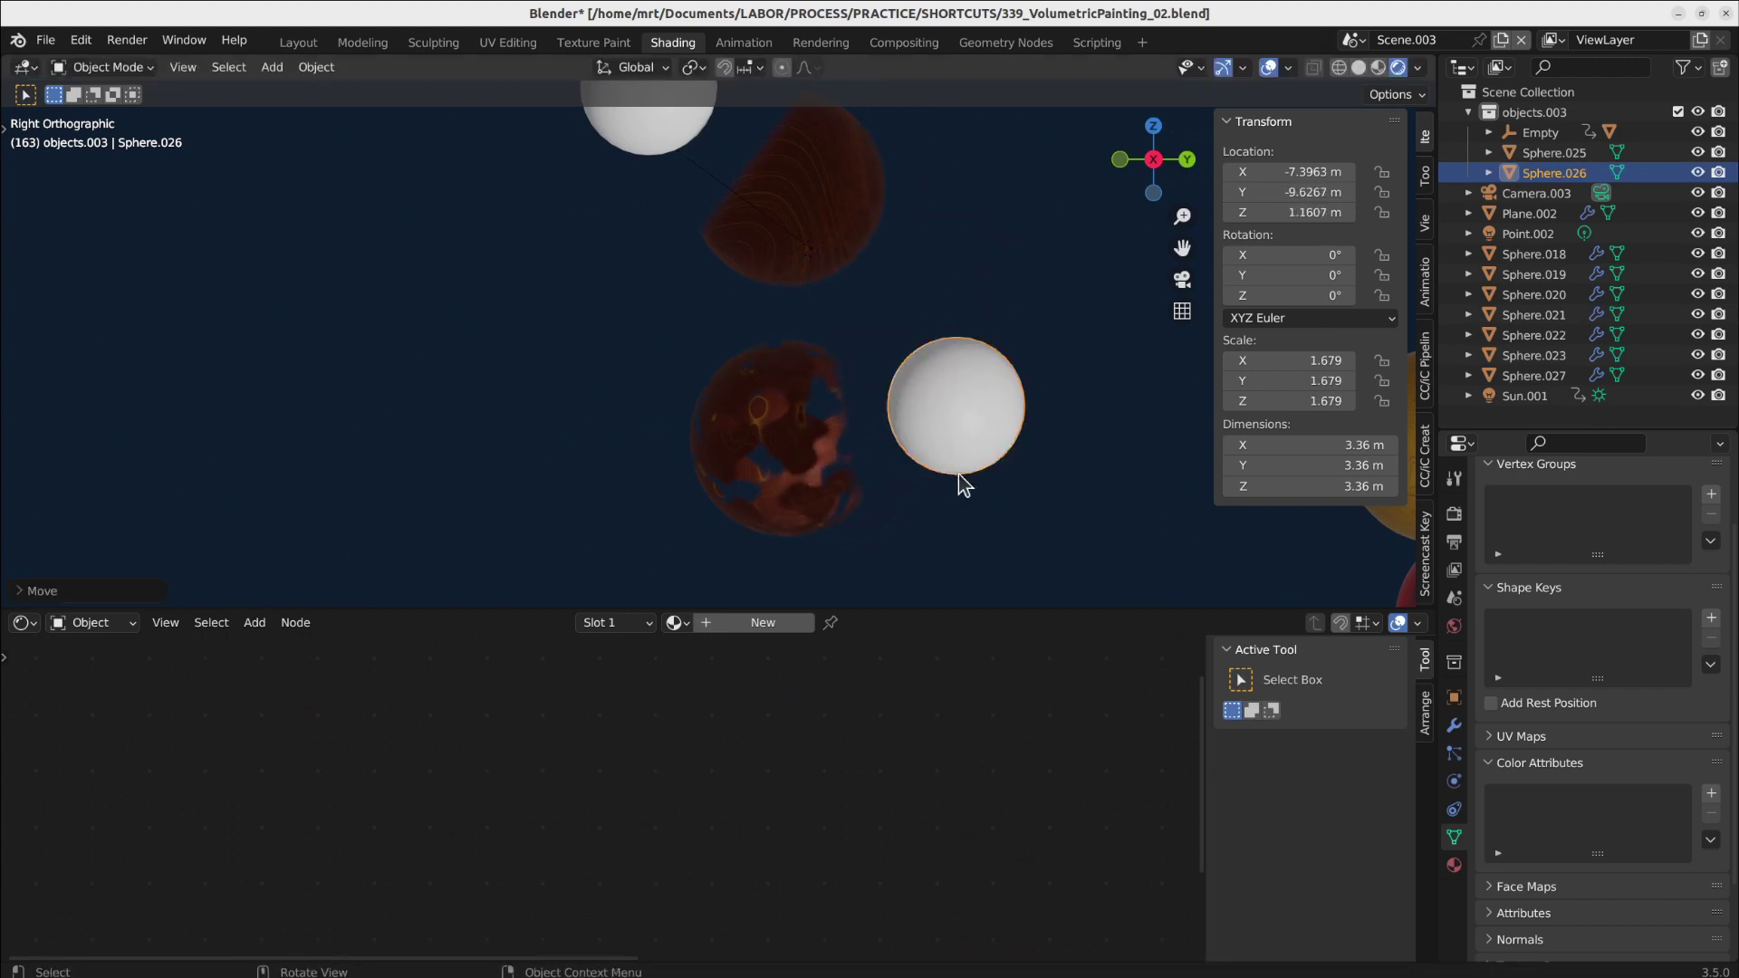
- Reselect the lower wood sphere and rearrange its material's ColorRamp, Multiply and Mix nodes, bringing the Color Attribute node close to the Mix node
scroll(842, 471, up, 4)
click(837, 462)
middle_drag(1019, 680, 772, 730)
drag(771, 730, 734, 739)
drag(987, 663, 871, 709)
drag(487, 760, 530, 735)
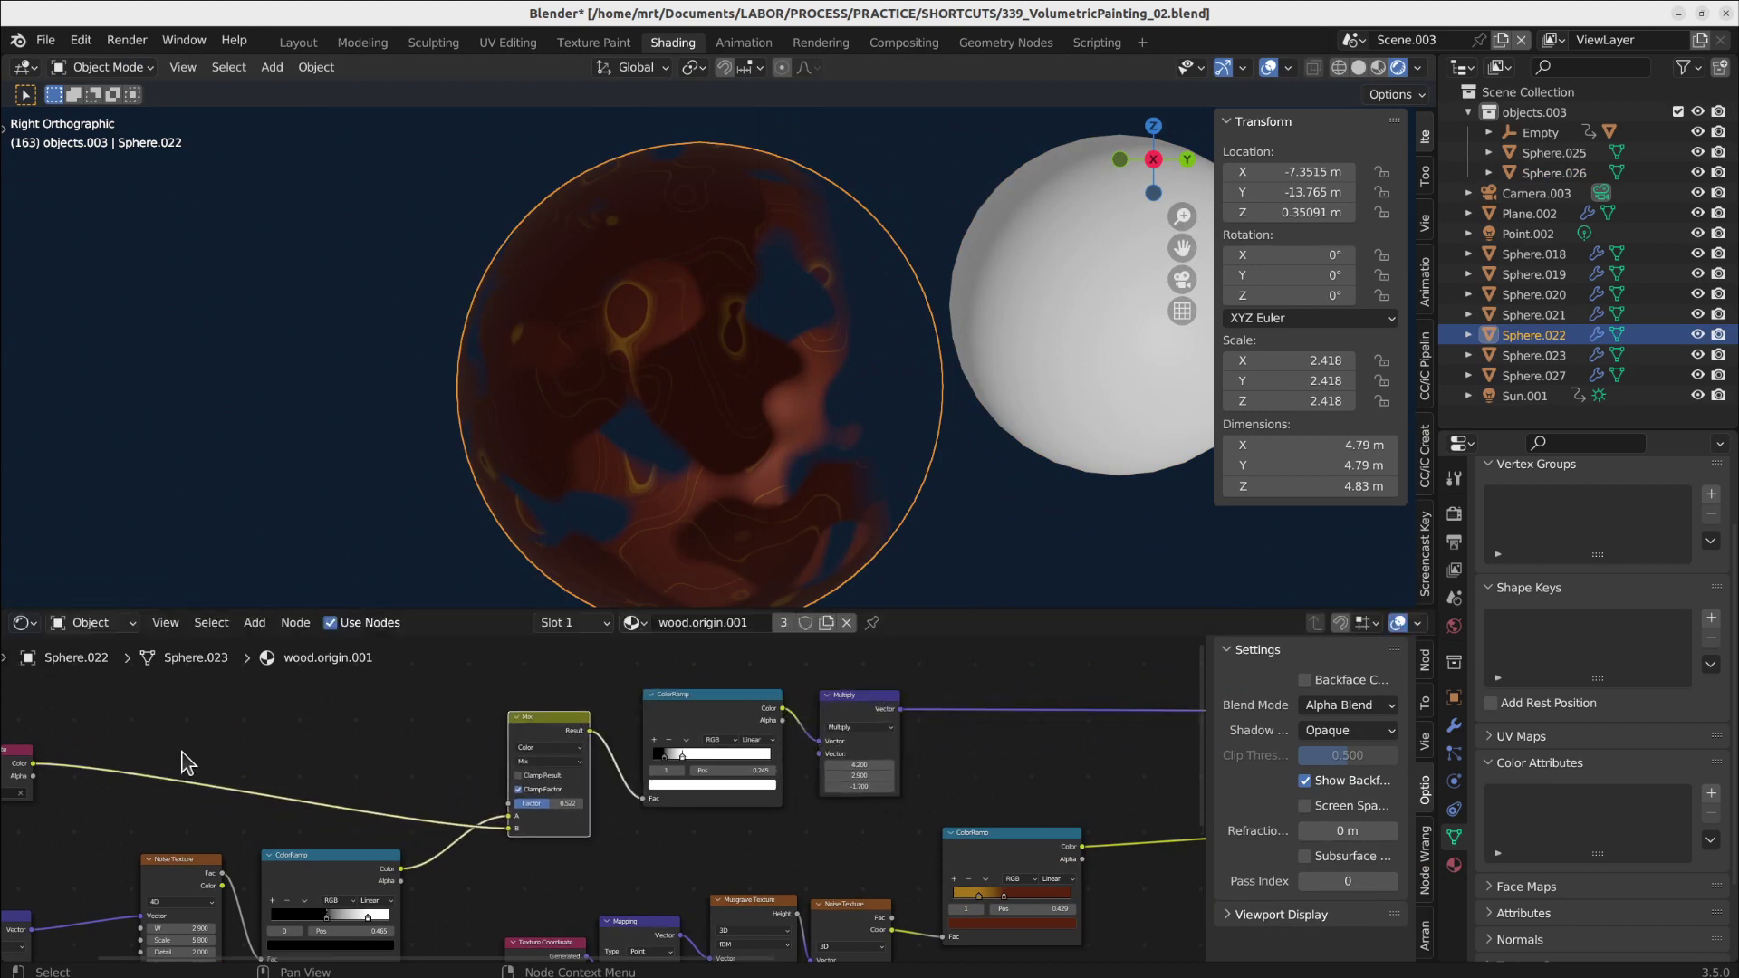
middle_drag(3, 761, 134, 747)
drag(122, 747, 388, 739)
scroll(425, 747, down, 3)
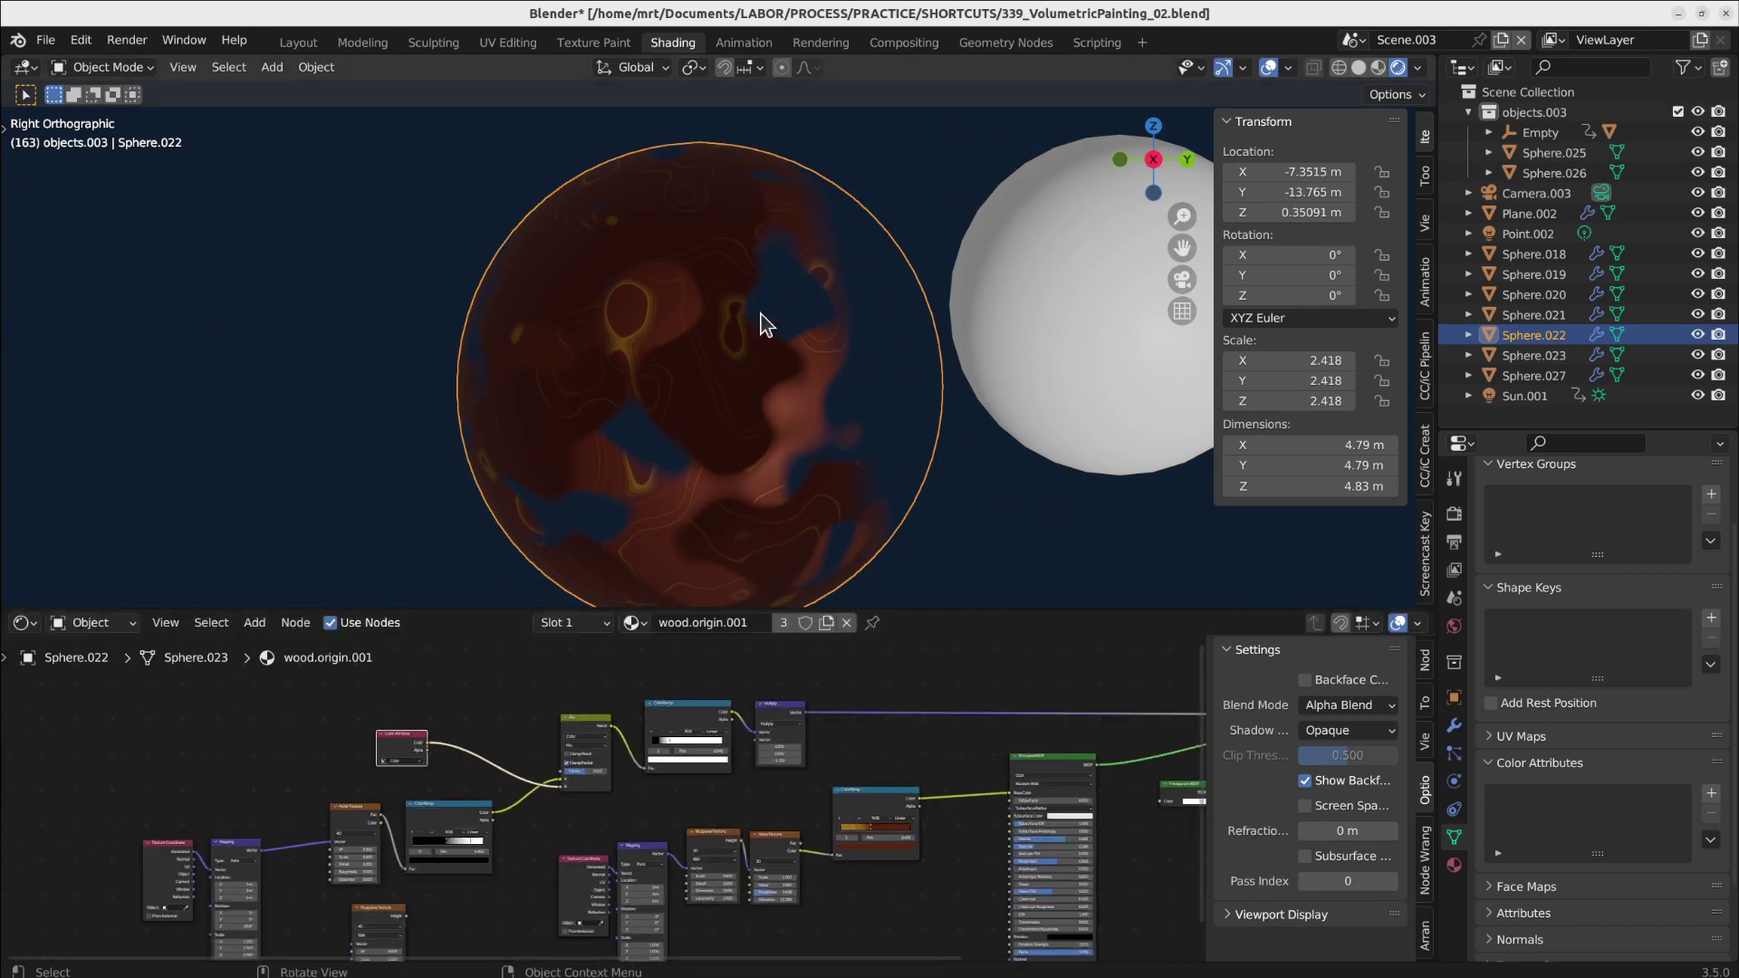
- Select the upper wood sphere and bring its wood.origin node tree into view
scroll(763, 318, down, 5)
click(769, 187)
middle_drag(974, 759, 586, 787)
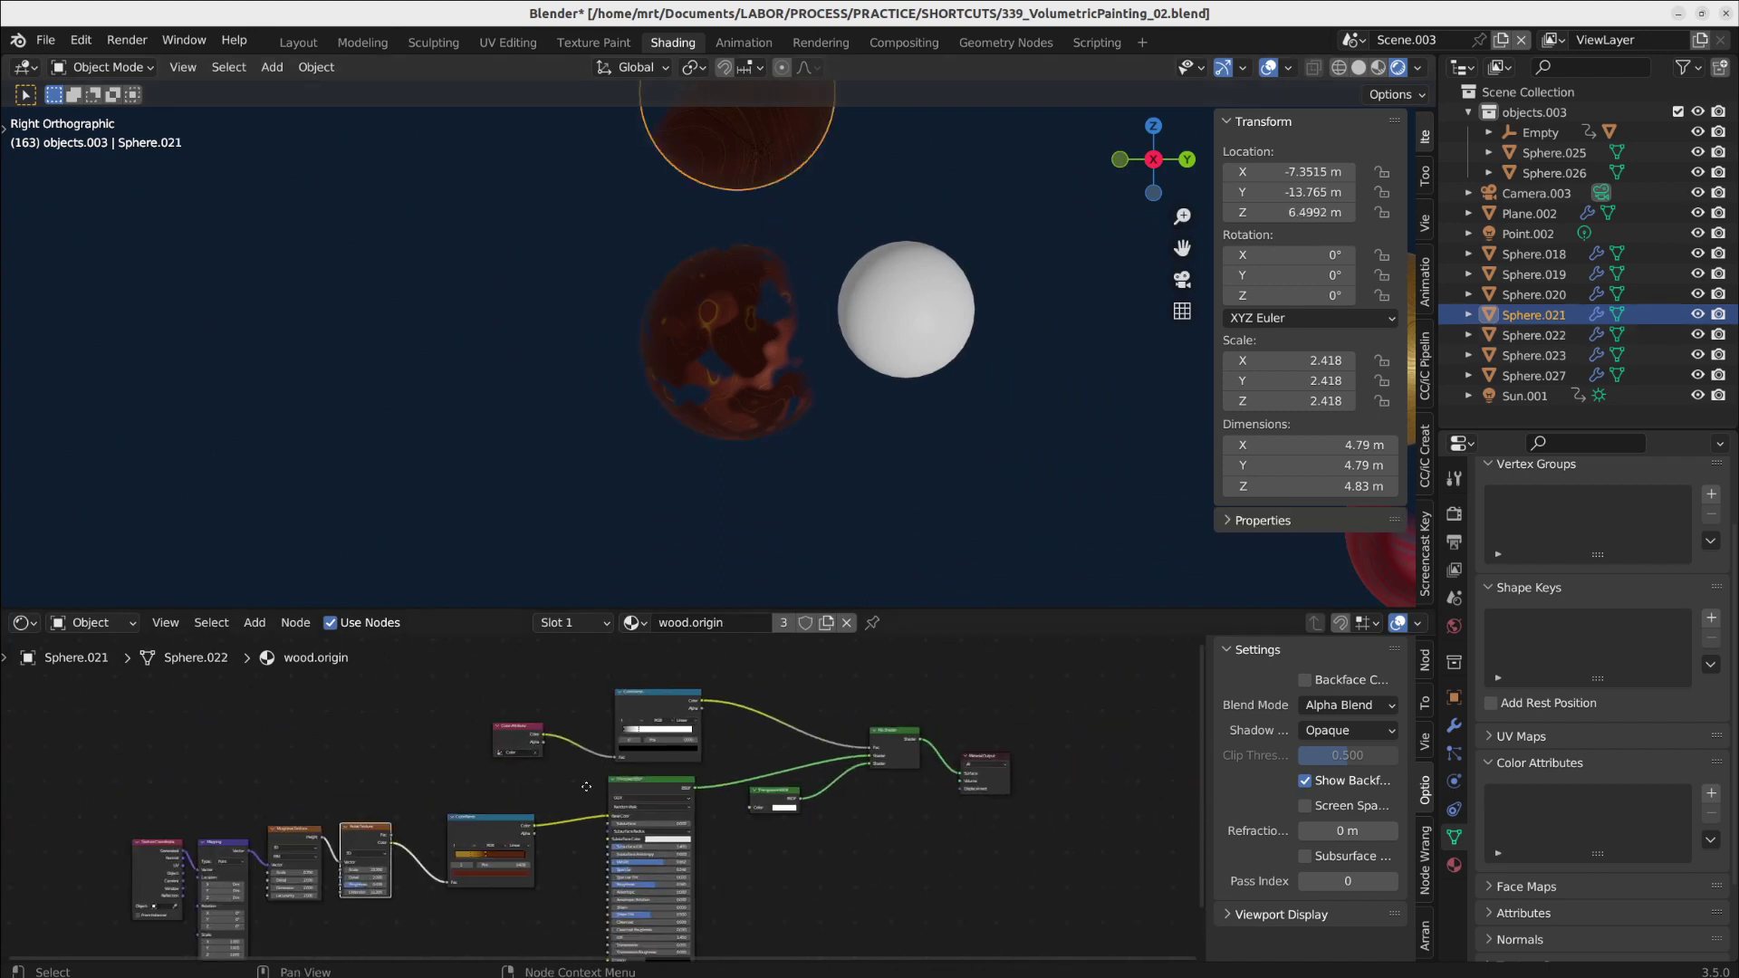
- Link the Color Attribute's color directly to the Mix Shader's Fac in the wood.origin material, bypassing the ColorRamp
scroll(652, 738, up, 4)
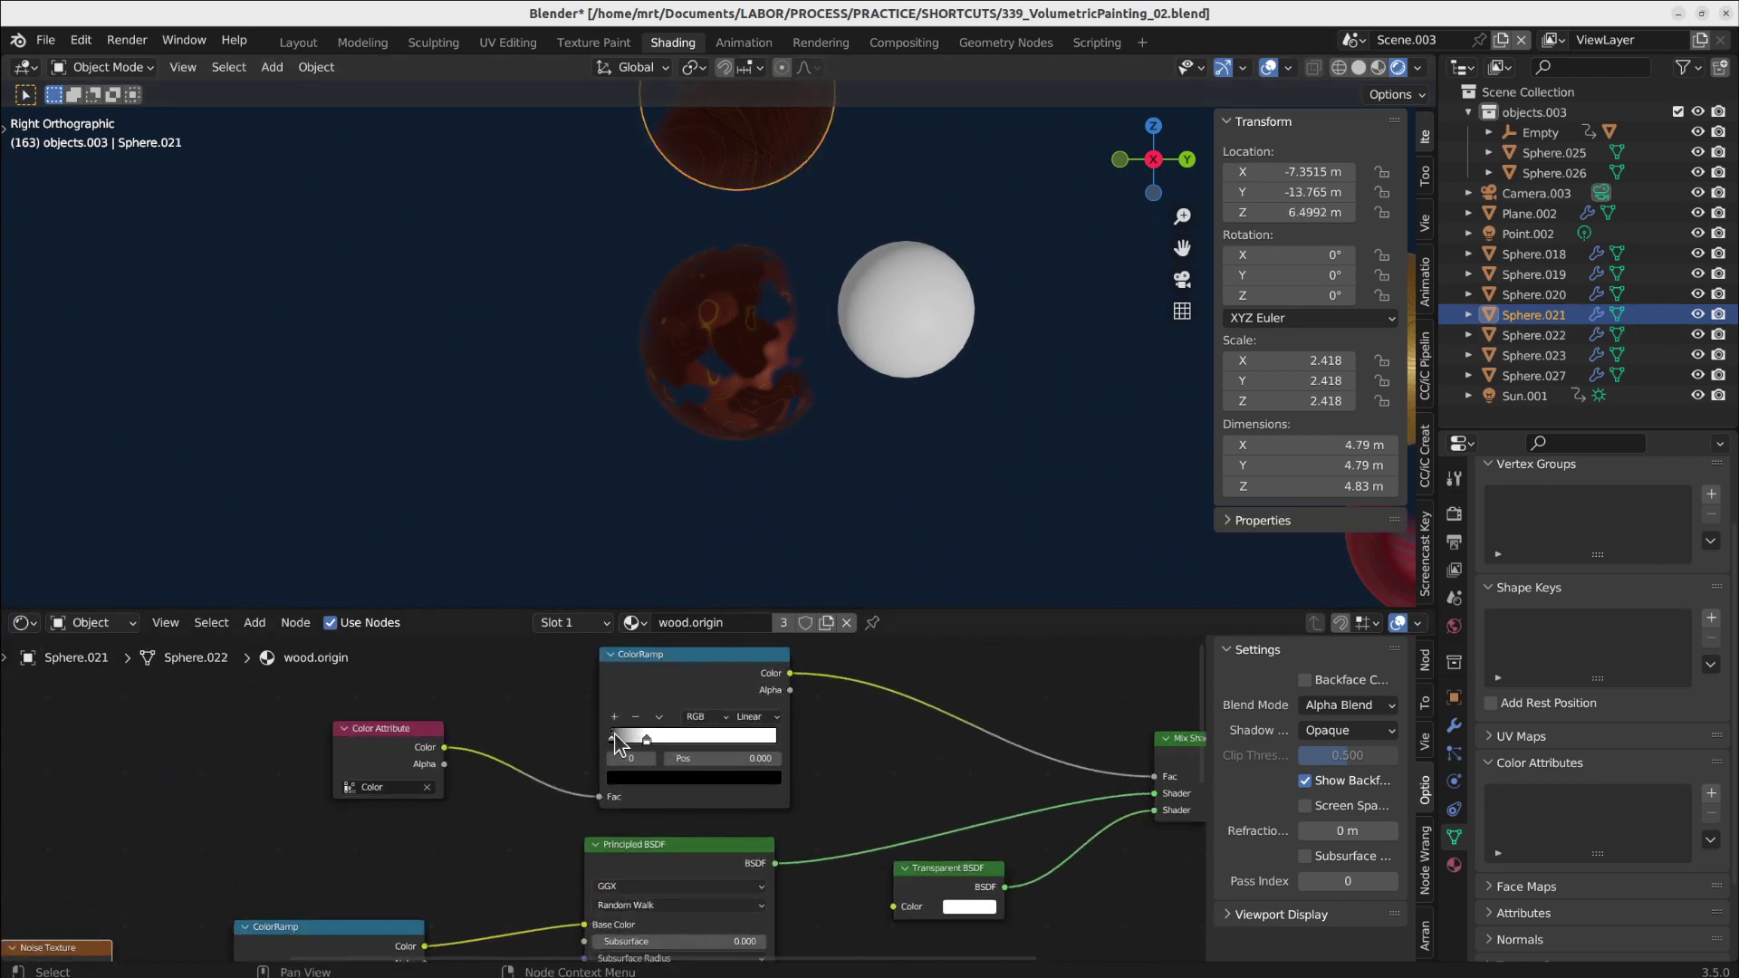
mouse_move(610, 737)
mouse_down()
mouse_move(631, 737)
mouse_move(582, 737)
mouse_up()
click(389, 741)
middle_drag(657, 799, 506, 831)
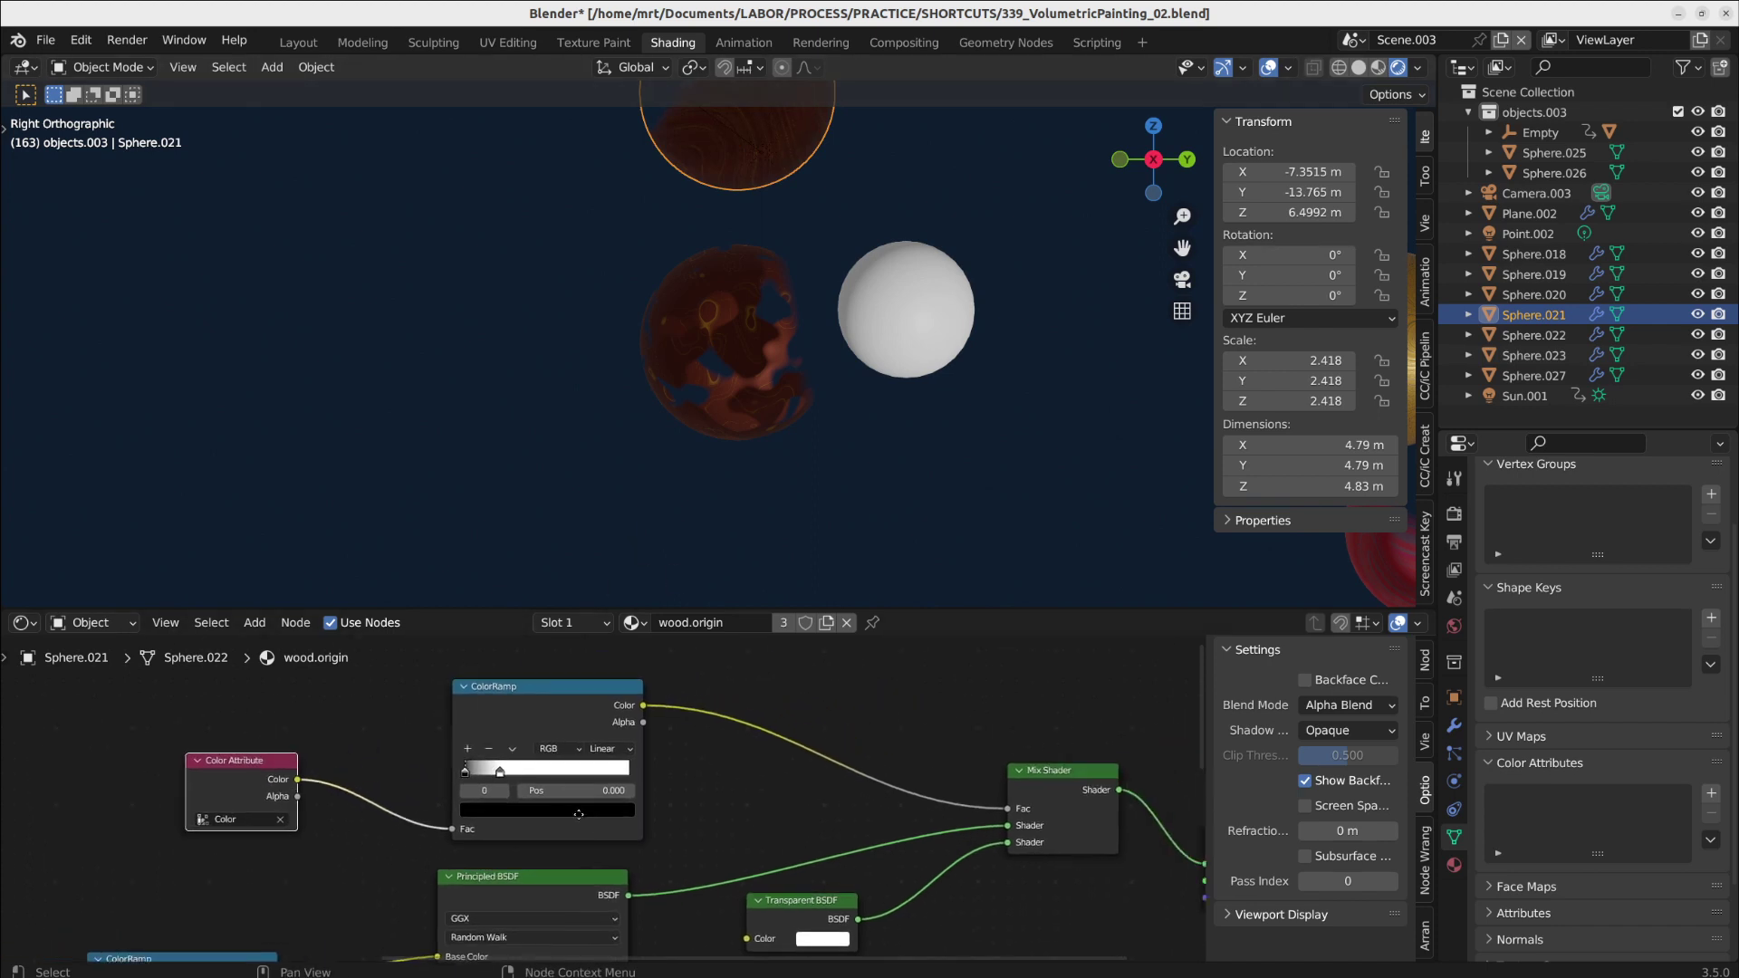
drag(449, 828, 1005, 809)
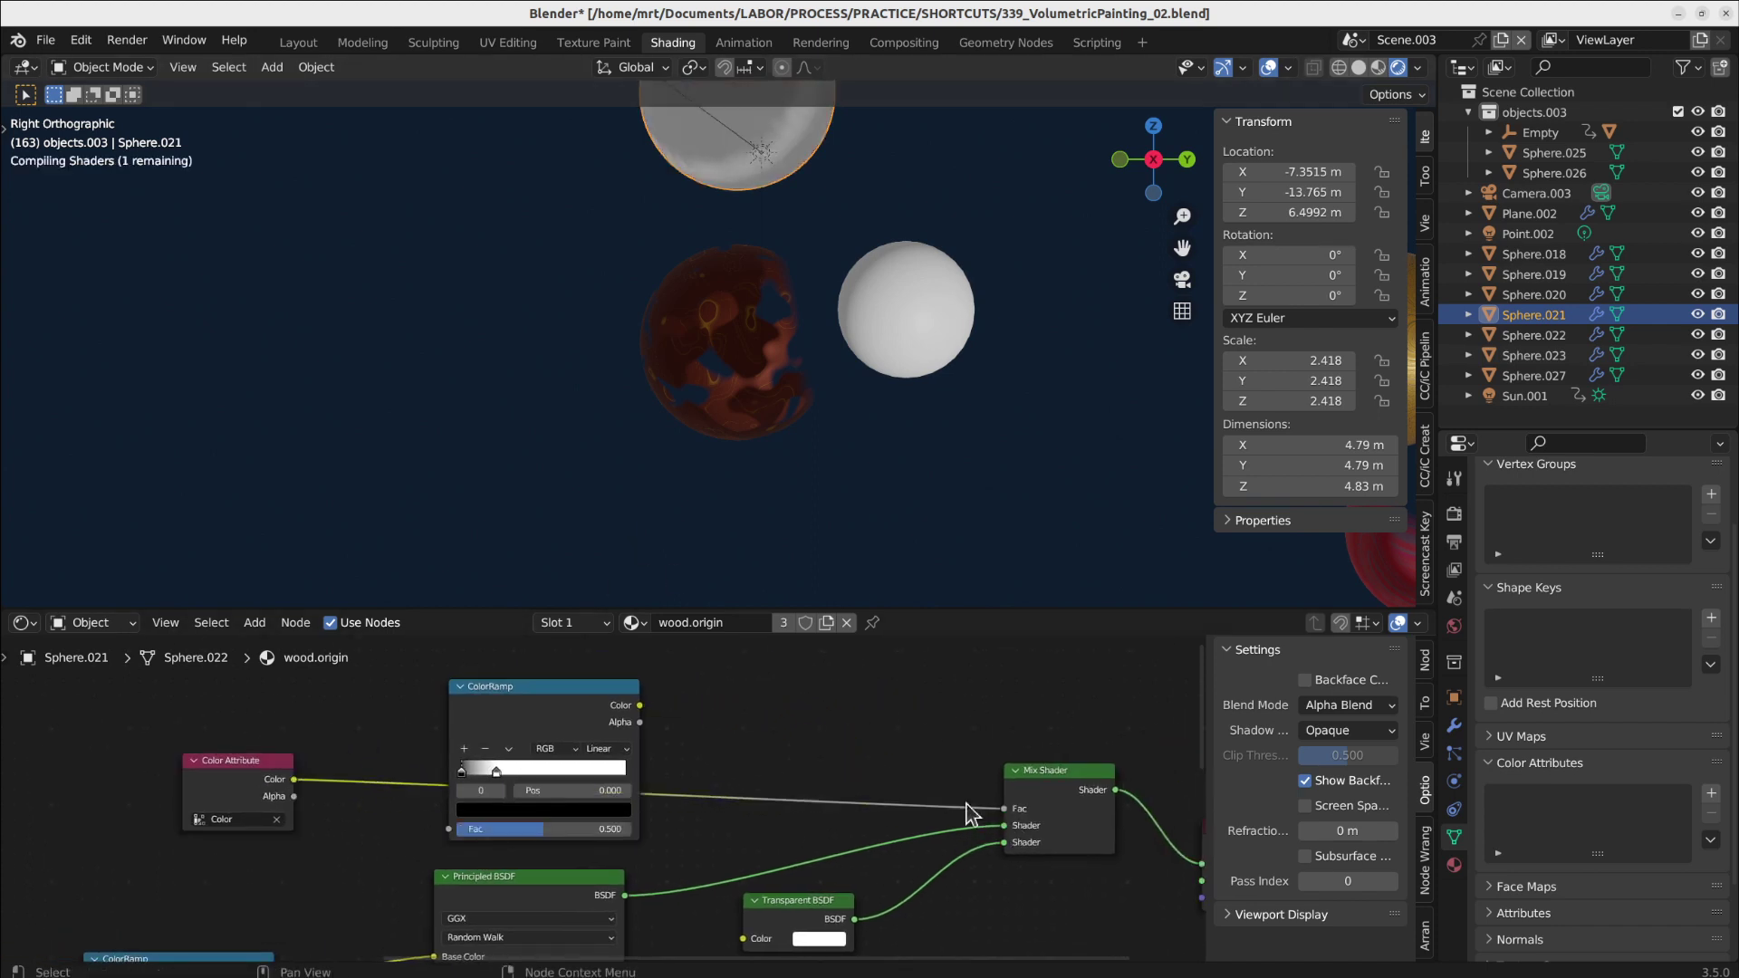
scroll(820, 220, down, 4)
scroll(819, 220, up, 4)
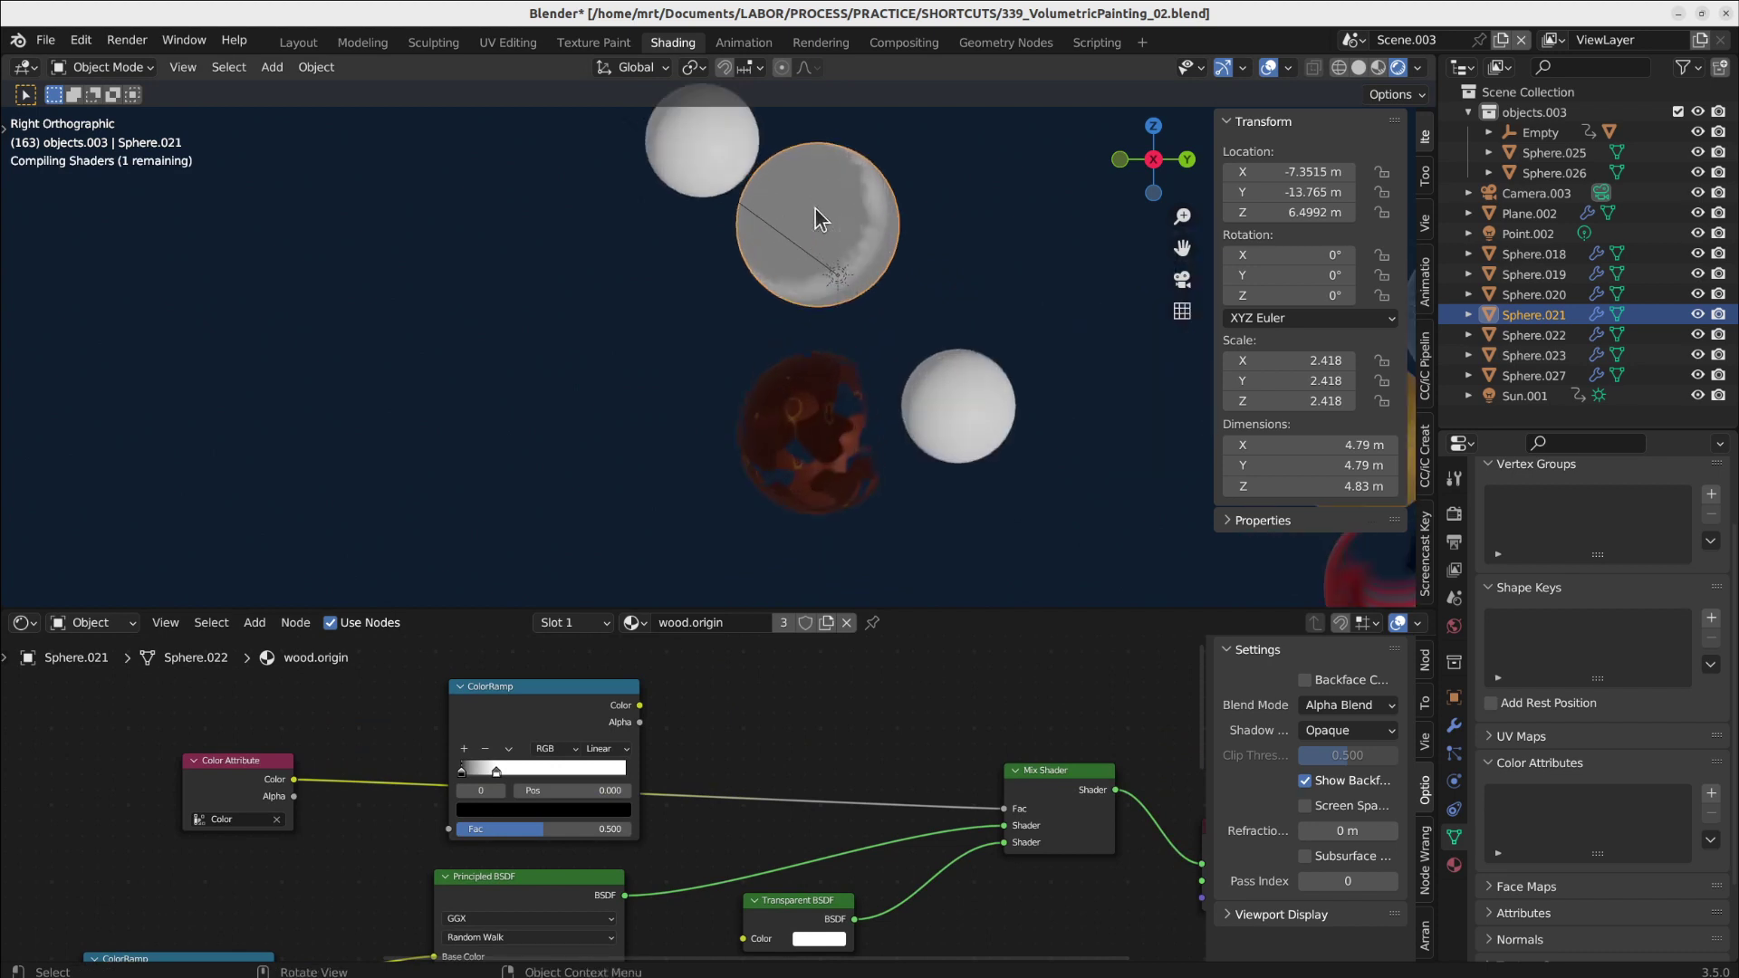
- Move the upper white sphere beside the upper wood sphere, to about Y -18.11 m, Z 5.99 m
click(696, 159)
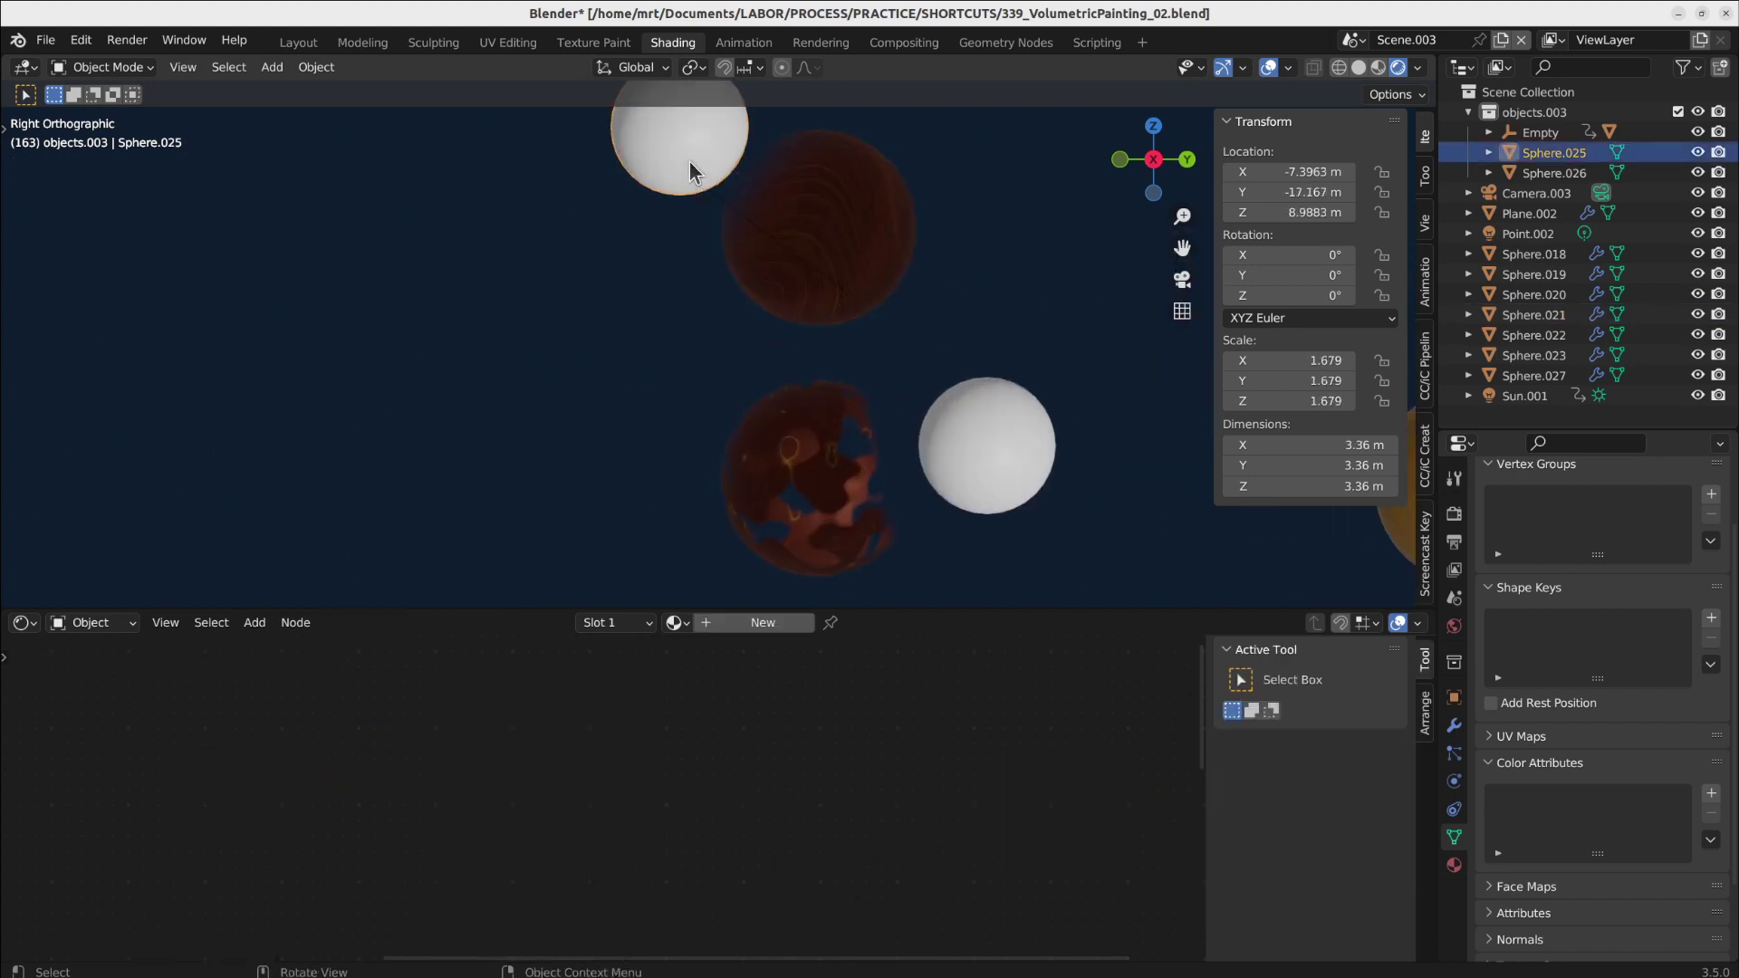
key(g)
click(738, 236)
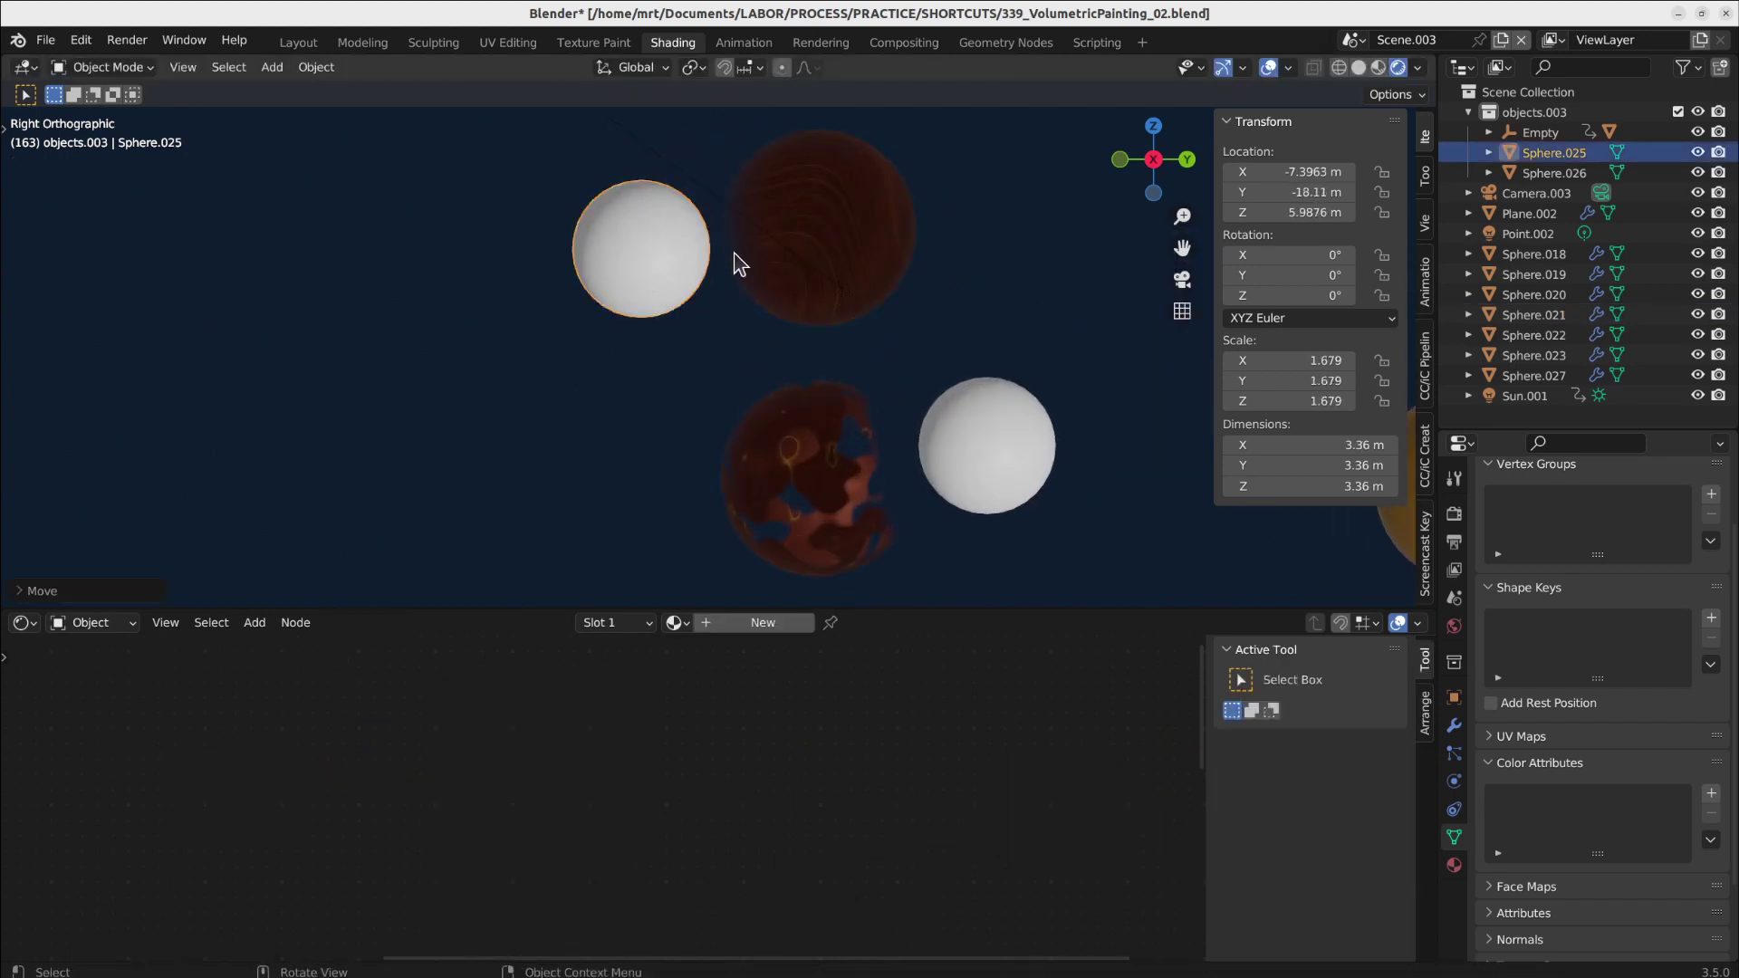
- Select the upper wood sphere, reinsert the ColorRamp between the Color Attribute and Mix Shader, and set its white stop to about 0.338
click(892, 221)
drag(575, 719, 663, 704)
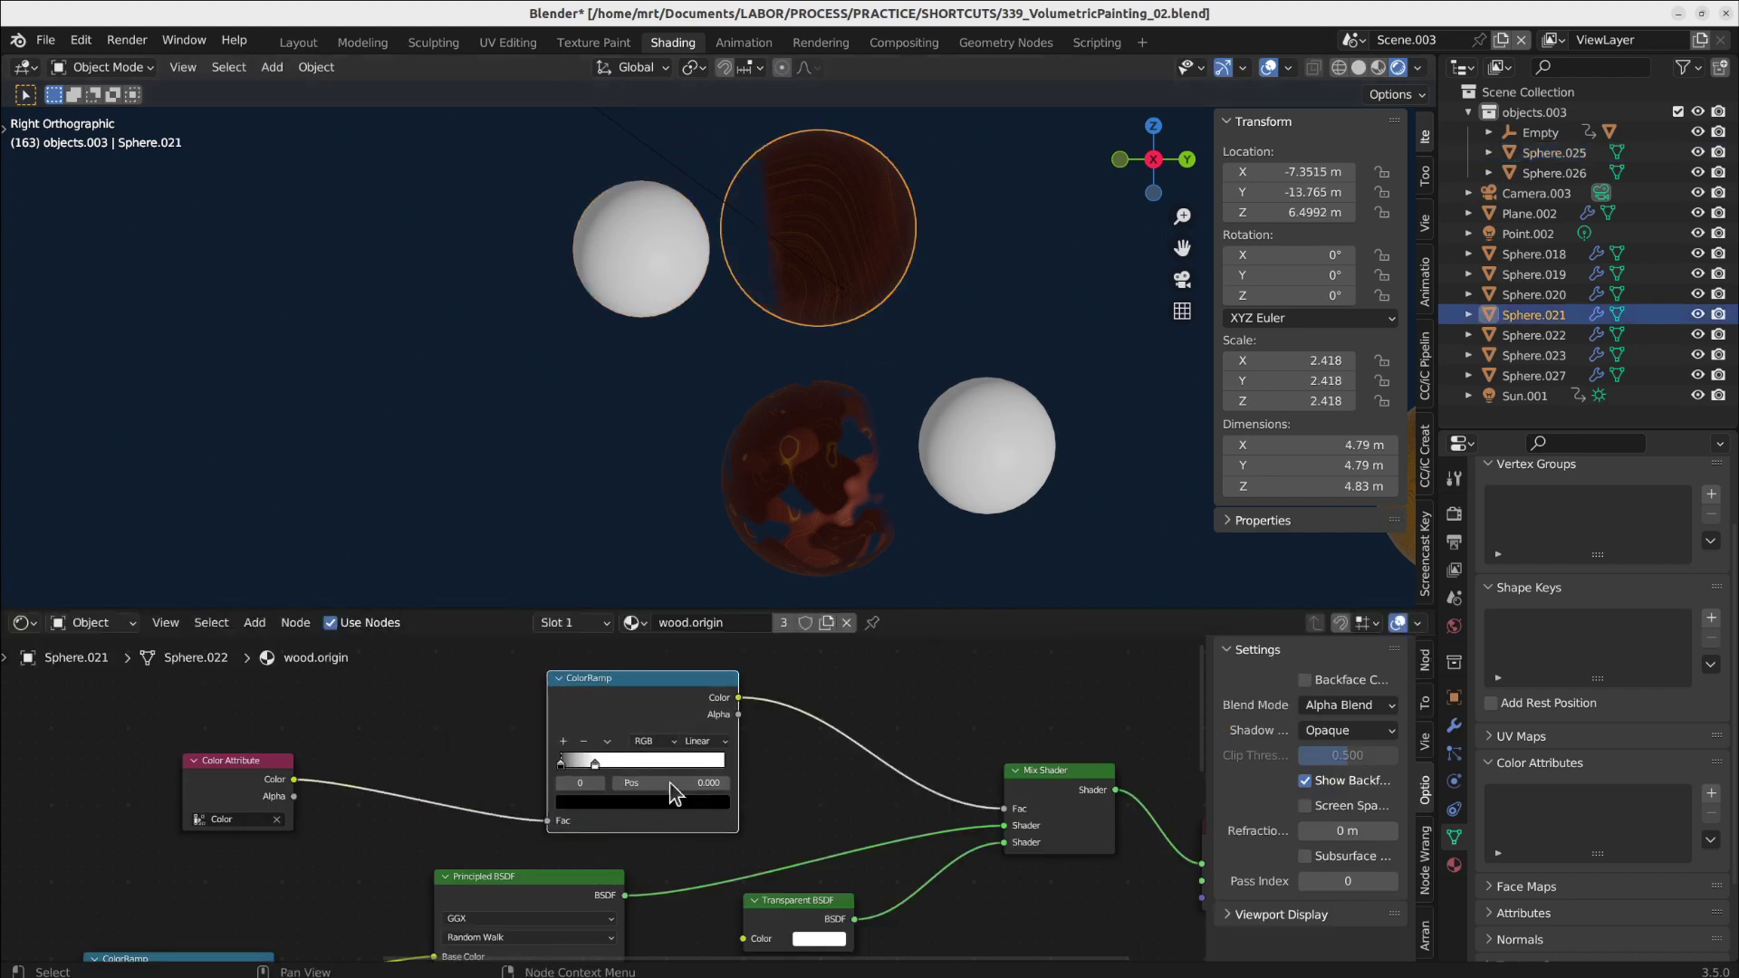
drag(594, 763, 616, 765)
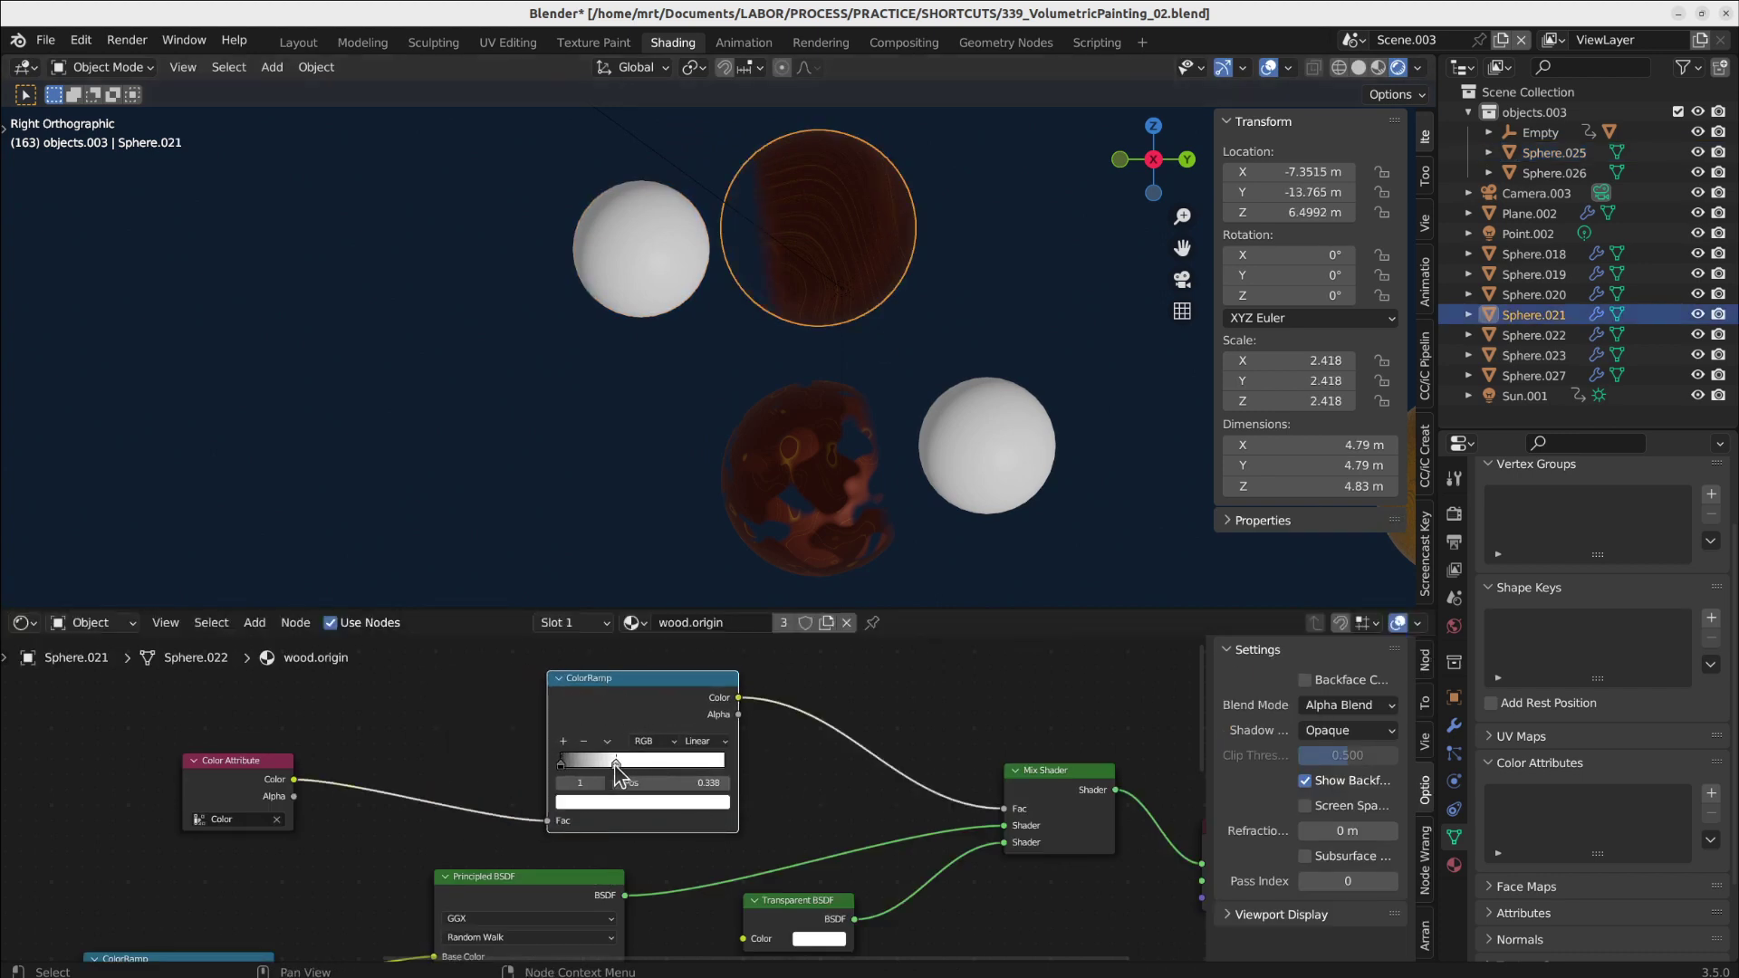
click(560, 762)
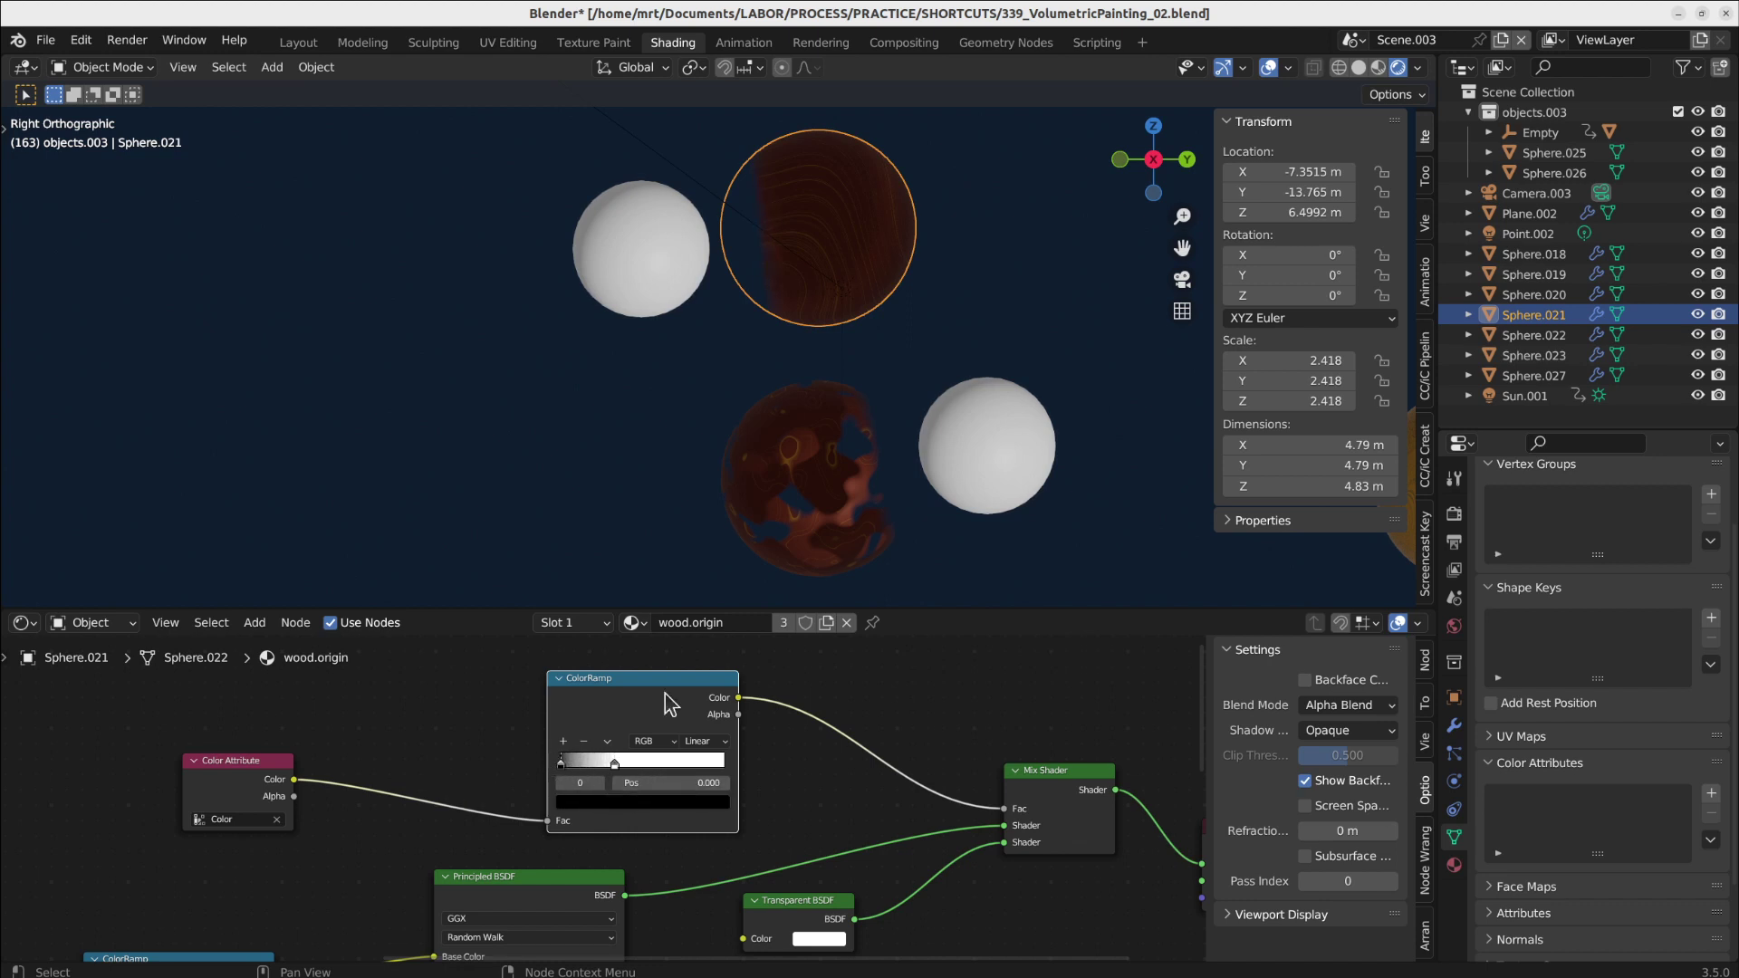
click(826, 447)
scroll(791, 457, up, 3)
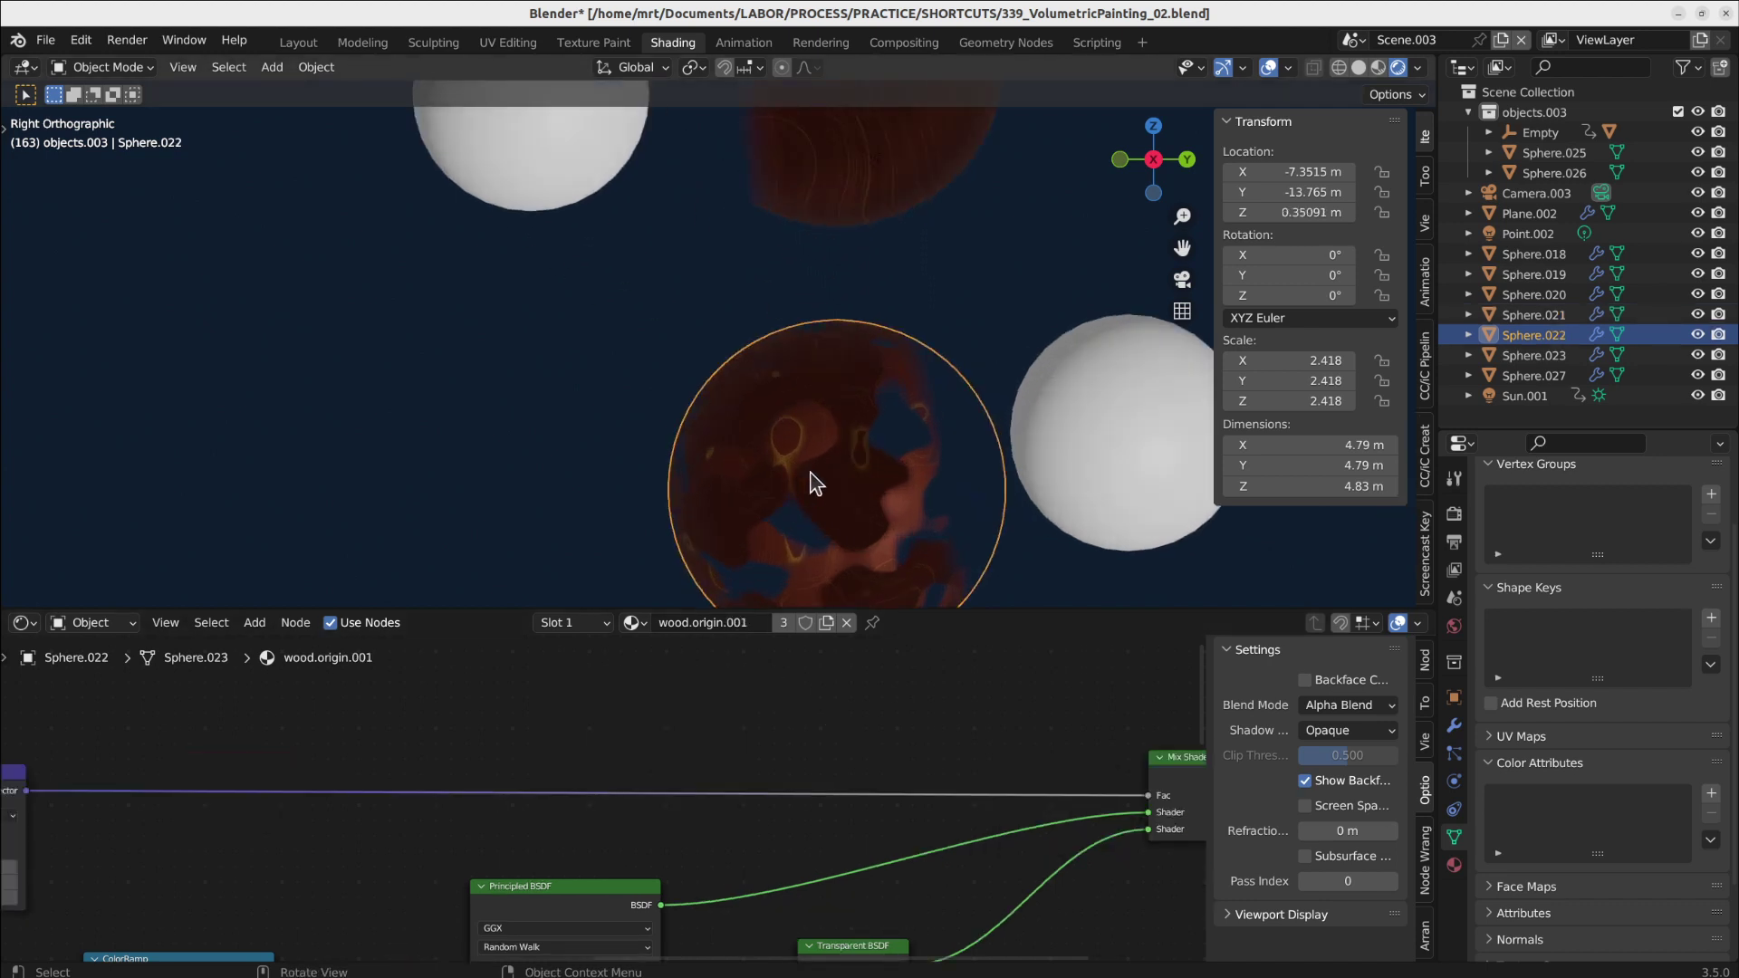
middle_drag(906, 464, 854, 391)
scroll(857, 487, down, 7)
click(987, 358)
key(g)
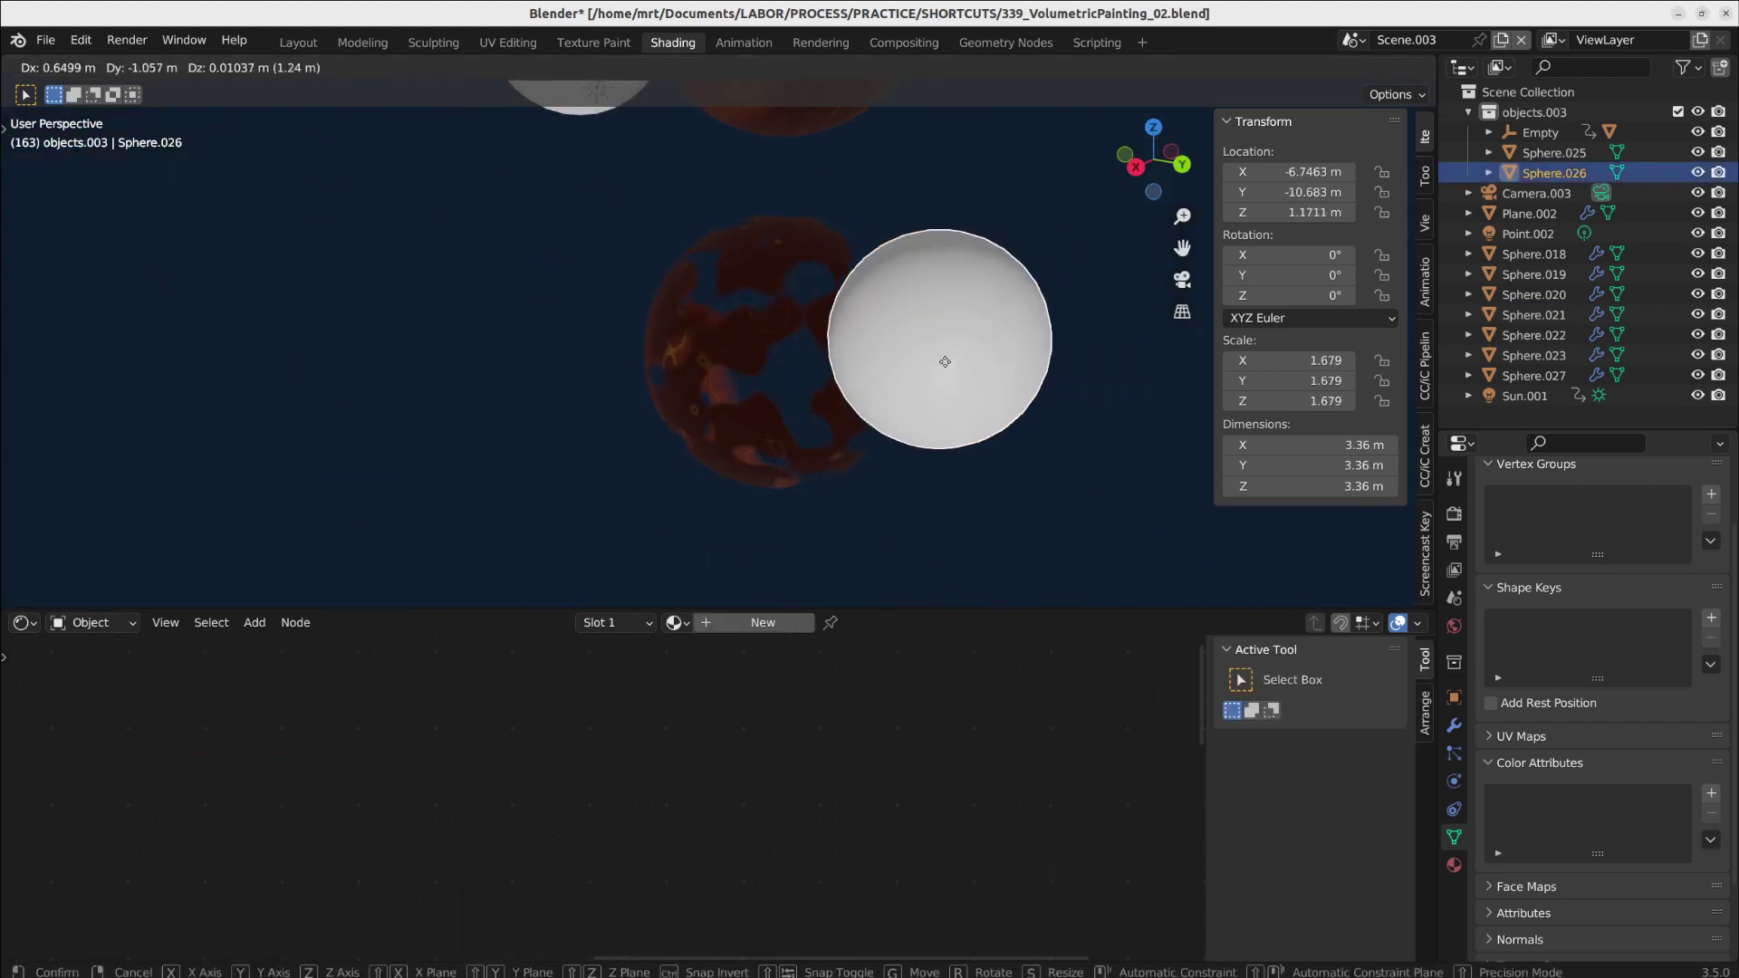
right_click(606, 452)
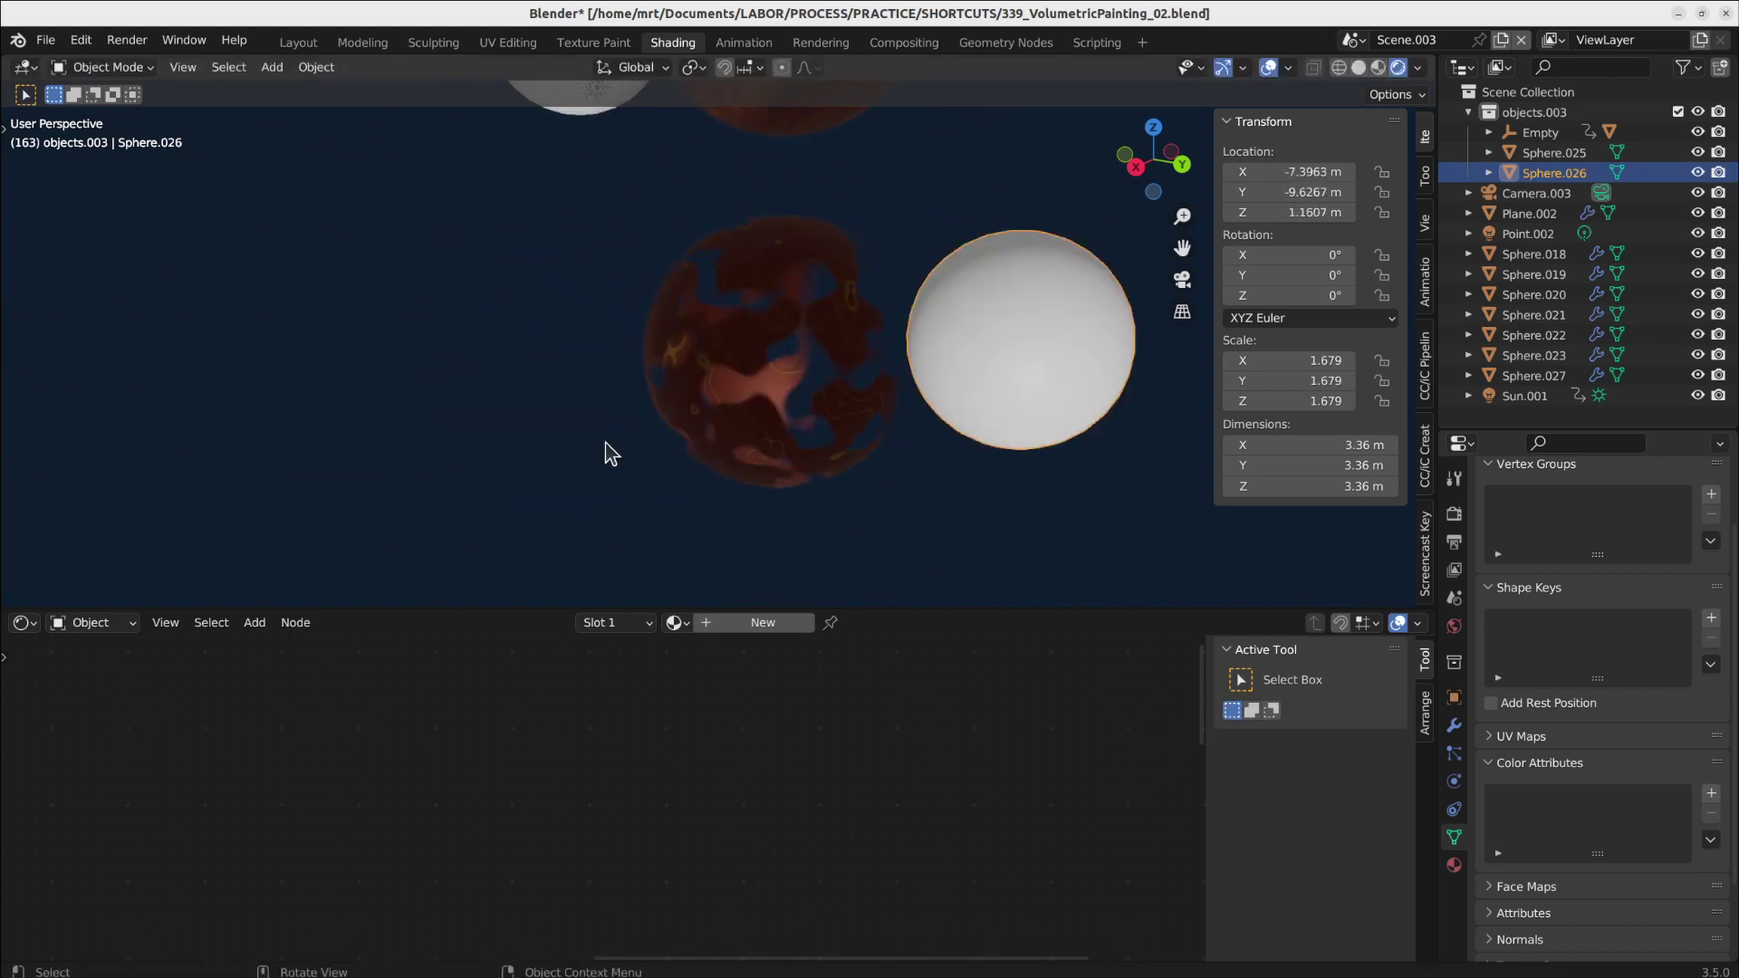
- Move the lower white sphere to the opposite side of the lower wood sphere, at about X -8.1 m, Y -17 m, Z -0.4 m
middle_drag(606, 454, 703, 431)
key(g)
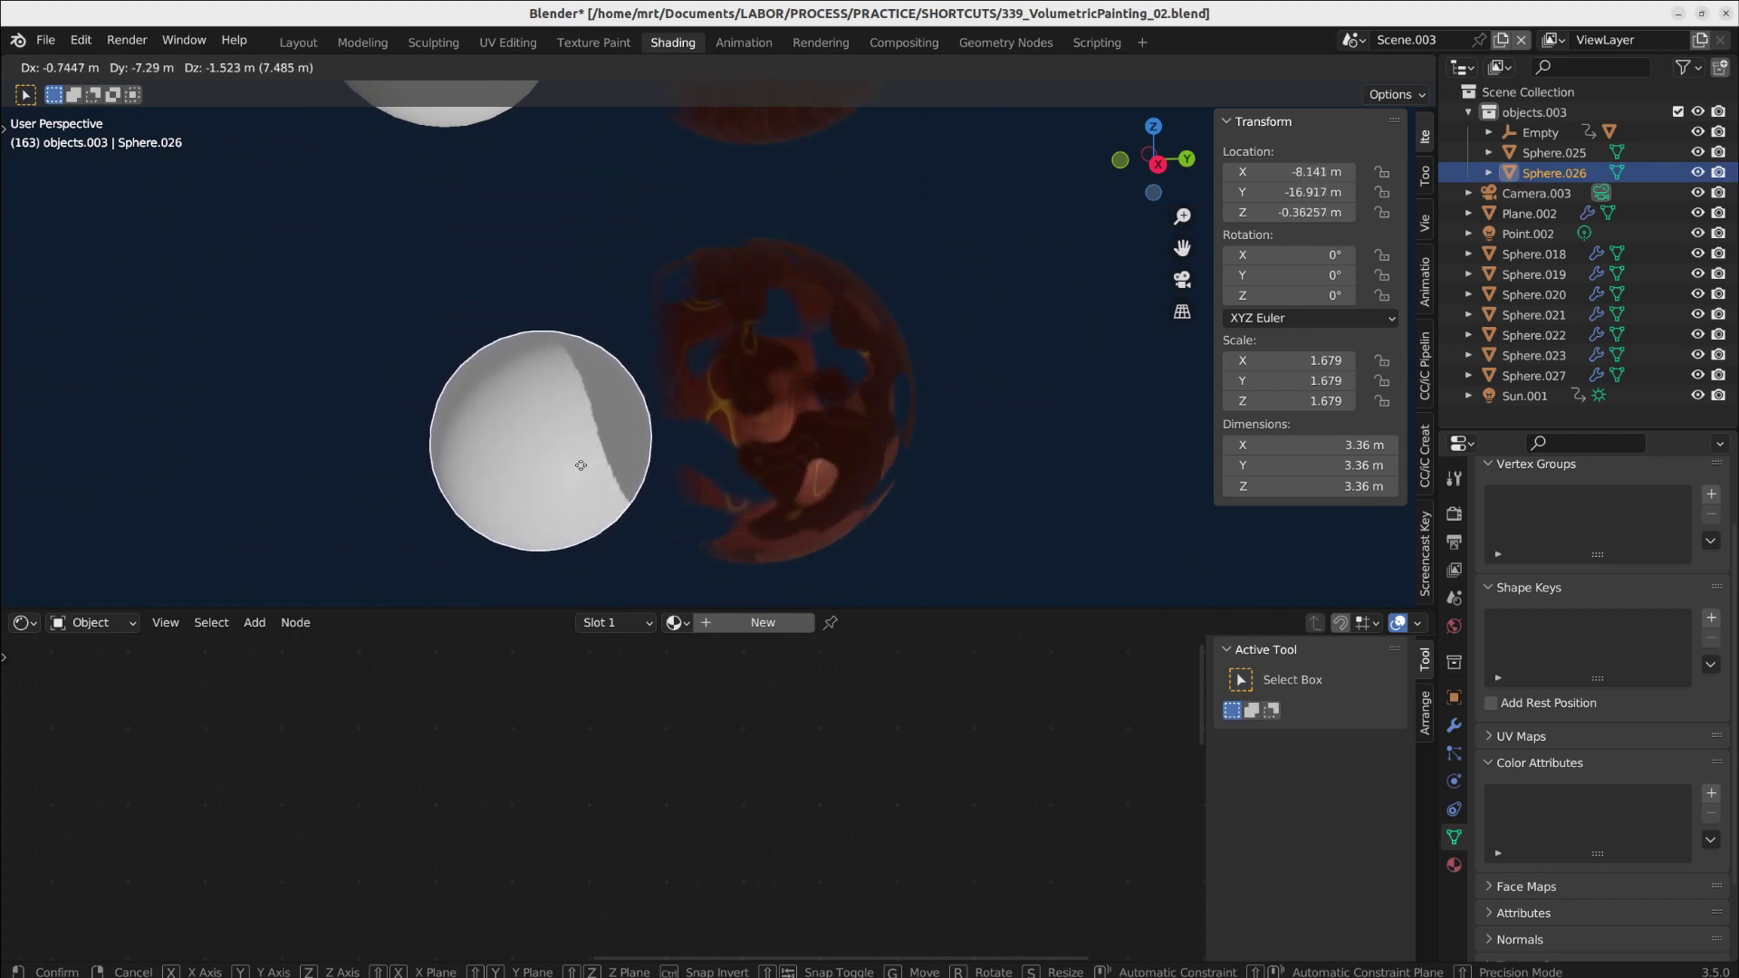
click(581, 480)
- Select the lower wood sphere and bring the Noise Texture and its ColorRamp in wood.origin.001 closer to the Mix node
click(750, 402)
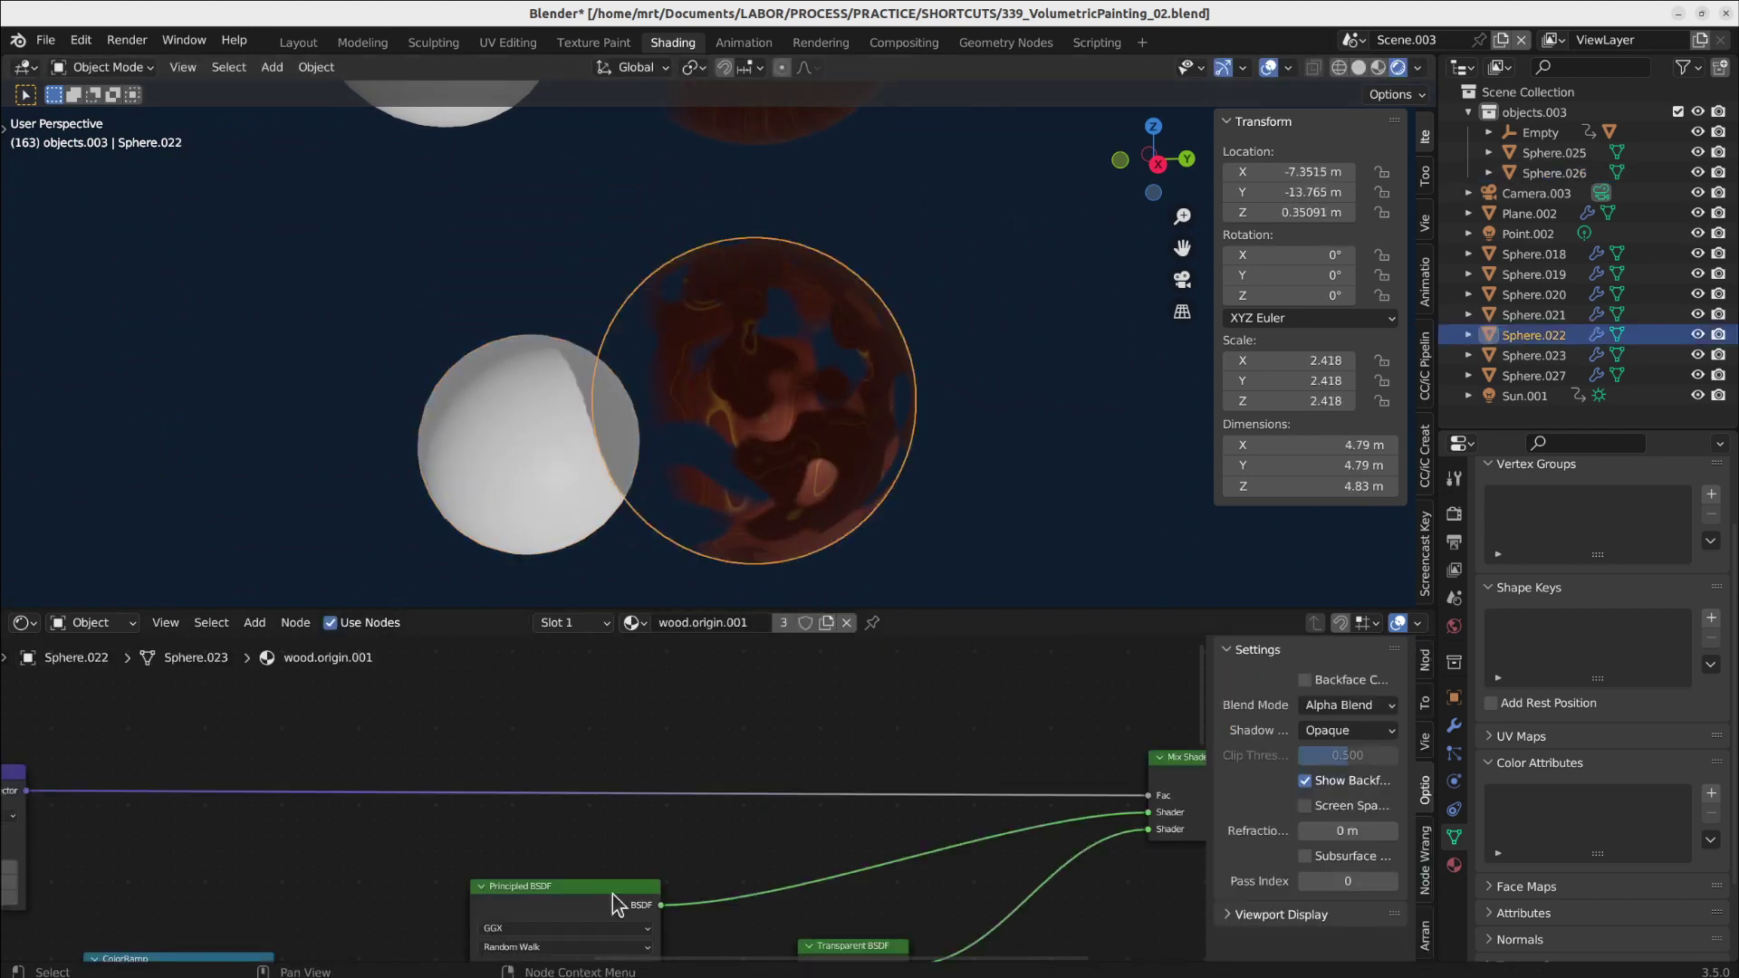
scroll(612, 903, down, 2)
middle_drag(612, 904, 1161, 786)
middle_drag(221, 788, 594, 751)
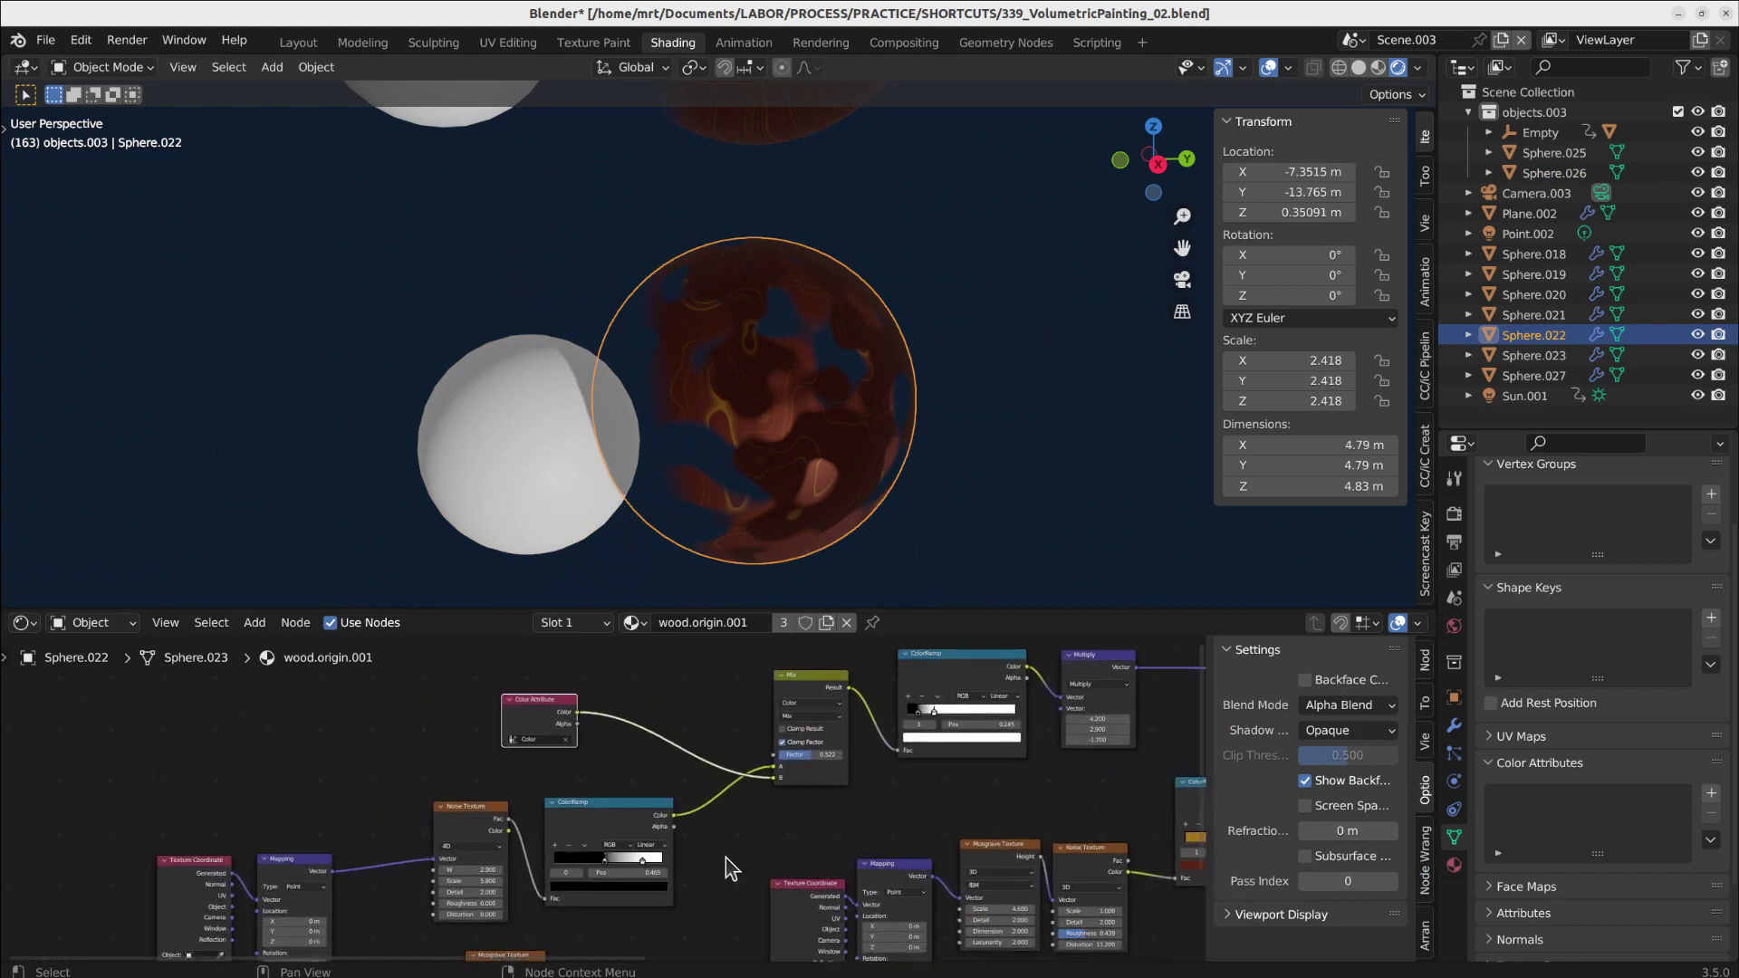
middle_drag(892, 880, 856, 792)
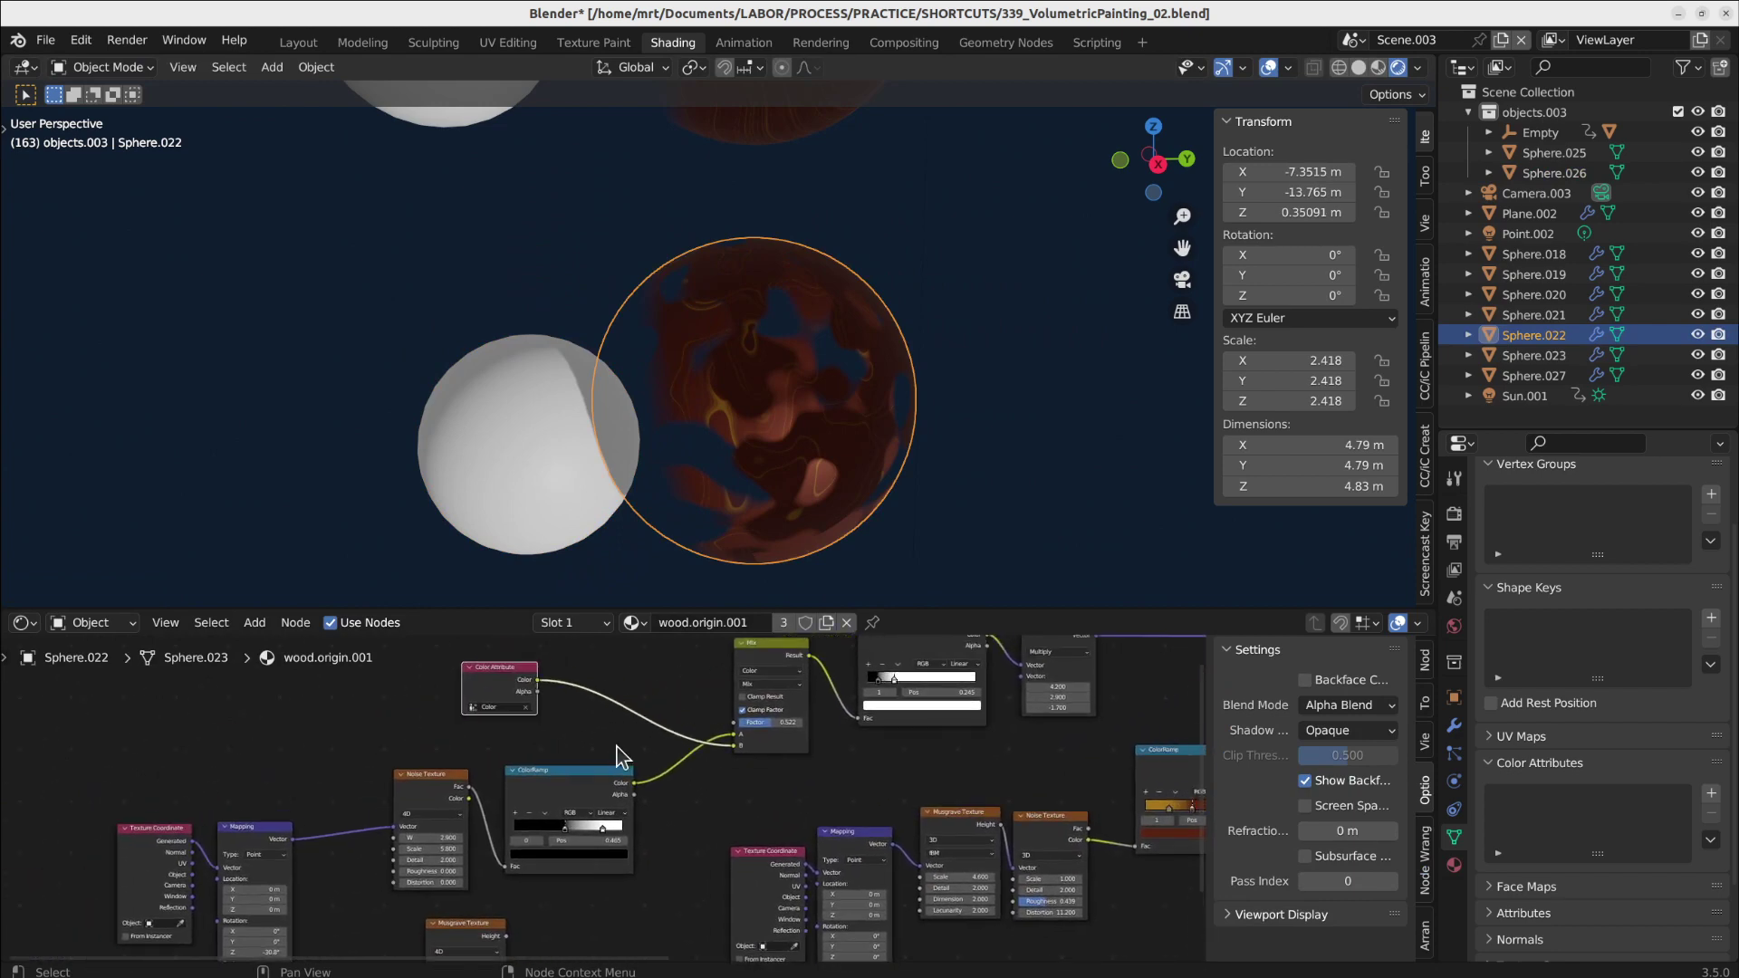
scroll(507, 675, up, 3)
scroll(507, 680, down, 3)
key(g)
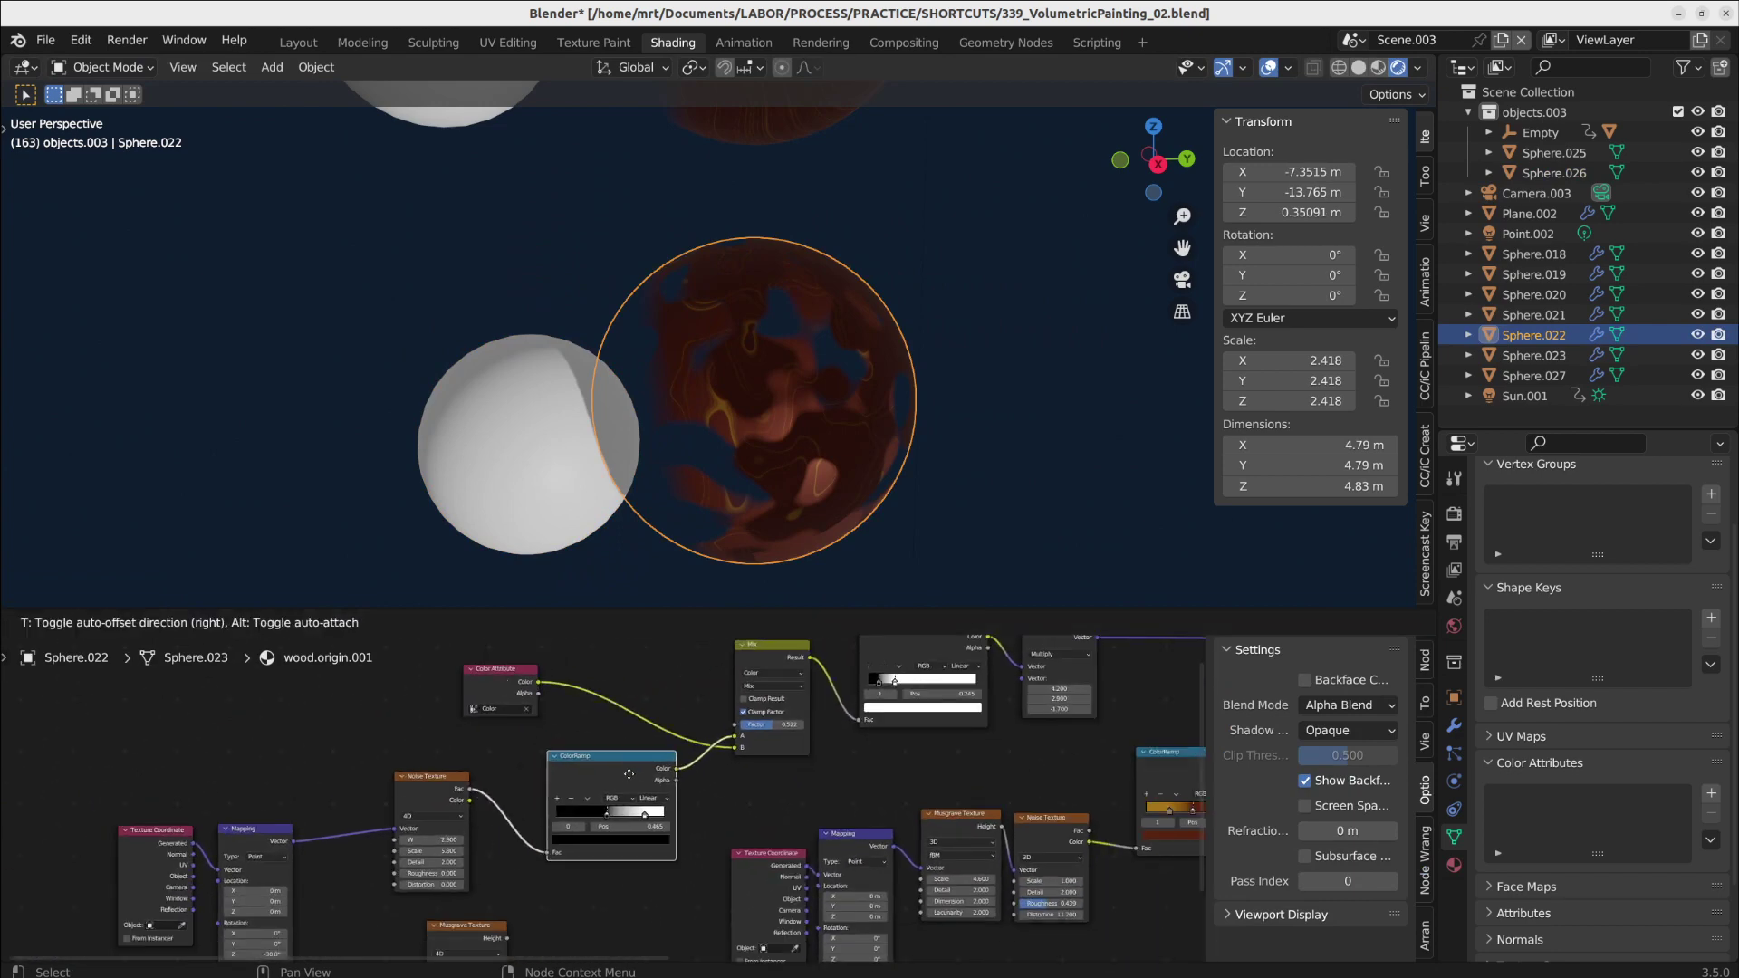
scroll(507, 693, up, 2)
drag(539, 788, 476, 785)
- Move the Mapping and Texture Coordinate nodes of the noise branch and link the Mapping's Vector output to the Noise Texture
middle_drag(318, 799, 419, 696)
key(g)
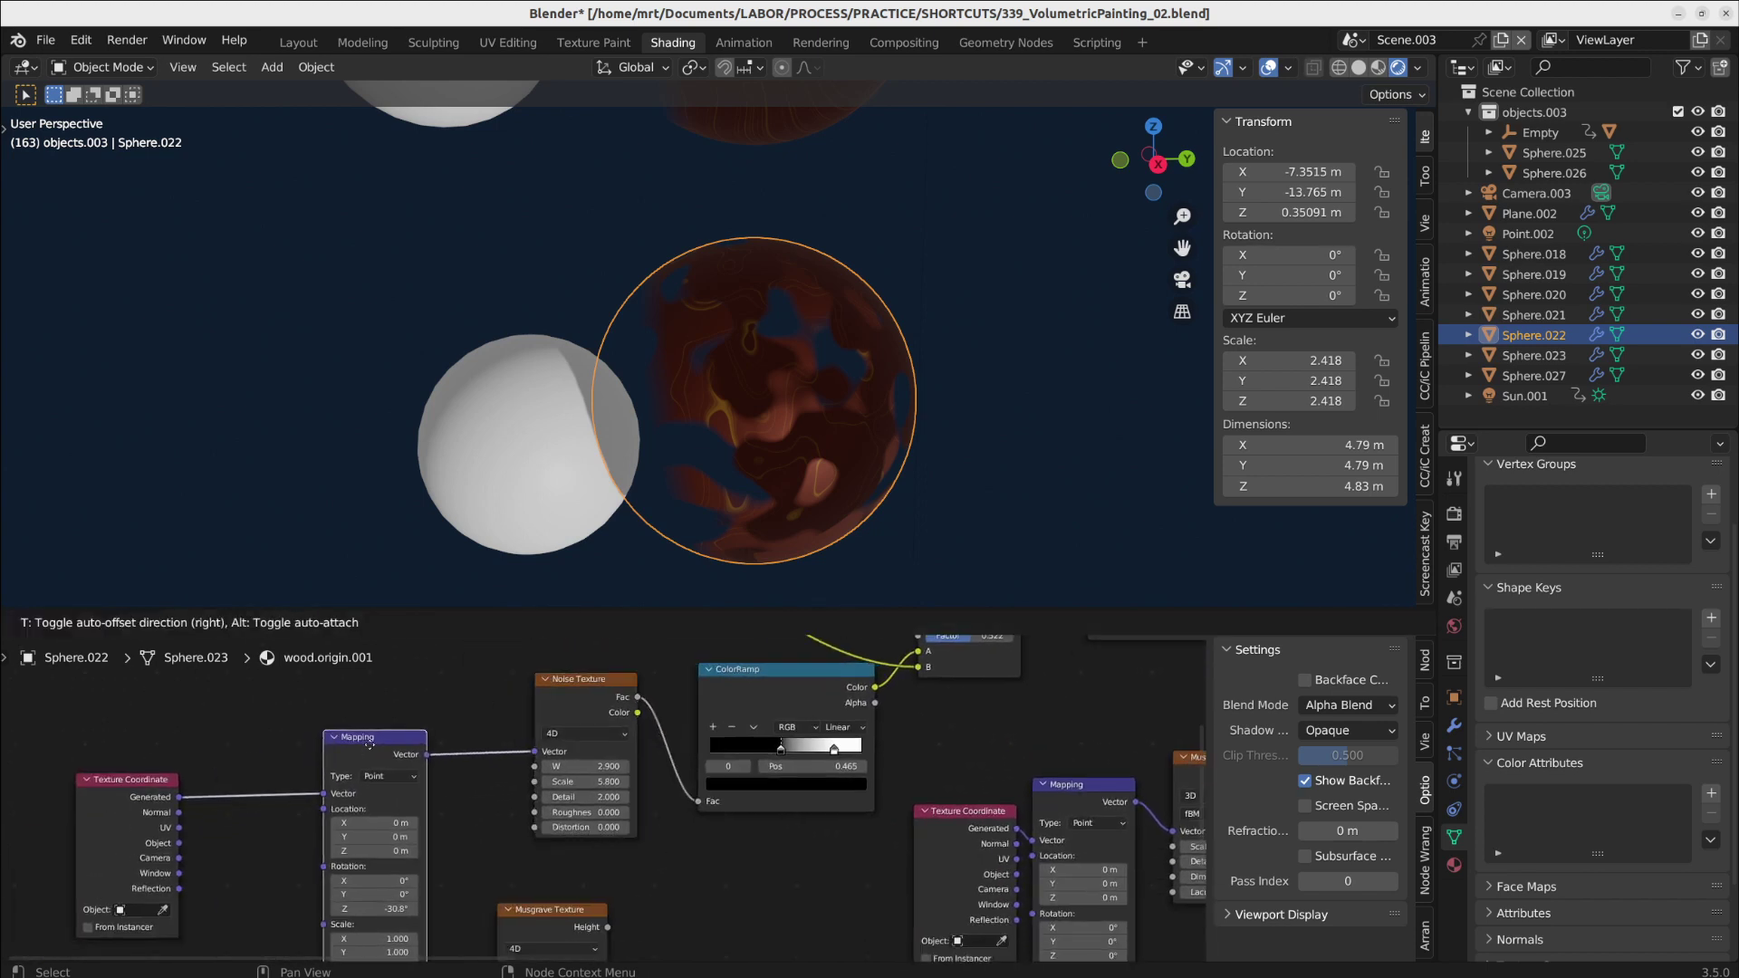
click(356, 757)
drag(127, 797, 239, 754)
middle_drag(584, 761, 465, 856)
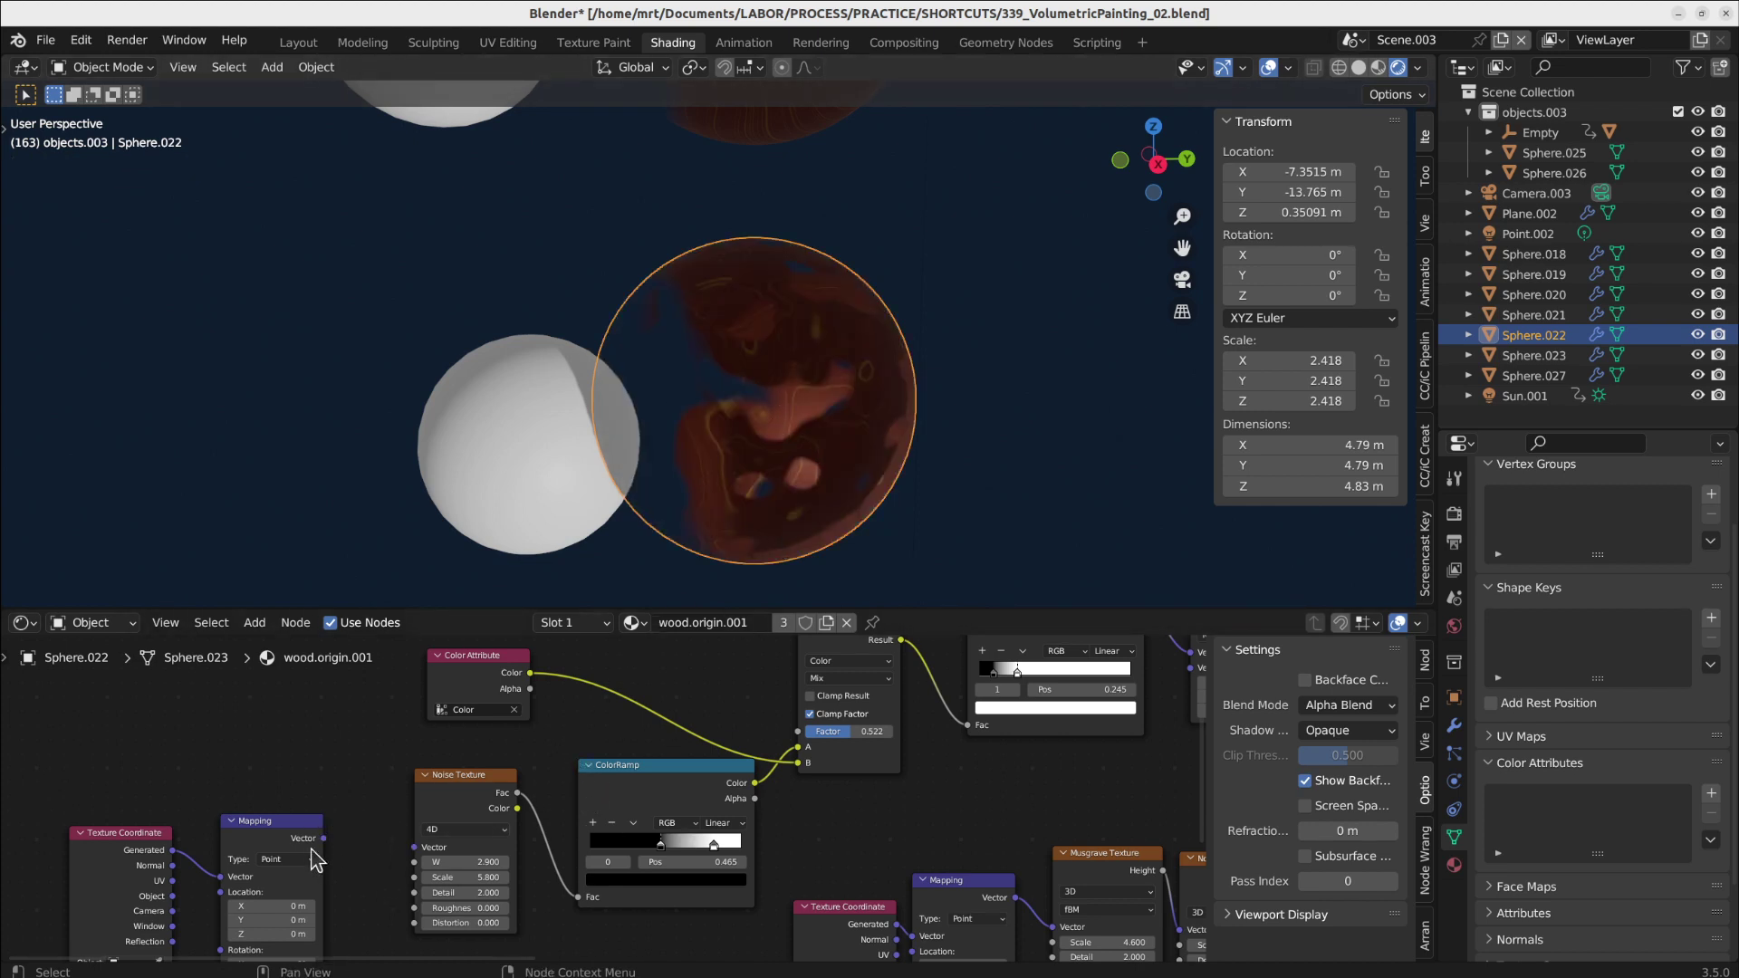
drag(324, 838, 414, 847)
- Try a Factor of 1.000 on the Mix node joining noise and Color Attribute, and settle on 0.724
middle_drag(829, 802, 621, 813)
drag(654, 748, 696, 748)
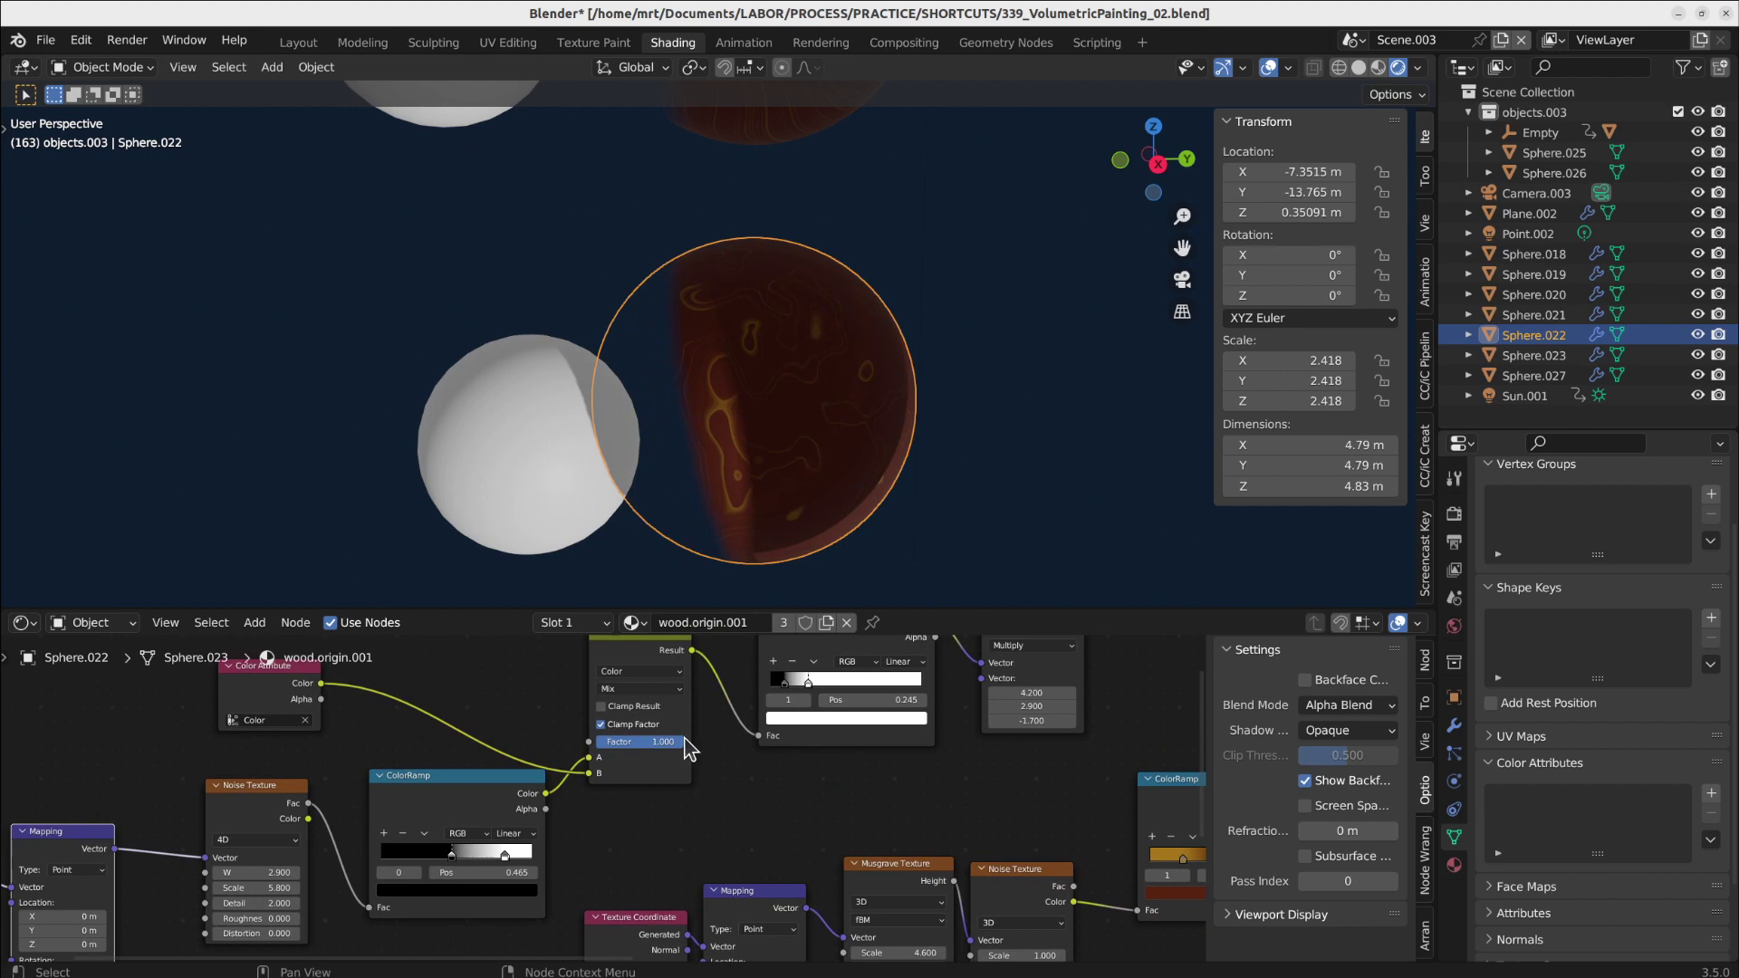
middle_drag(784, 730, 767, 789)
click(257, 727)
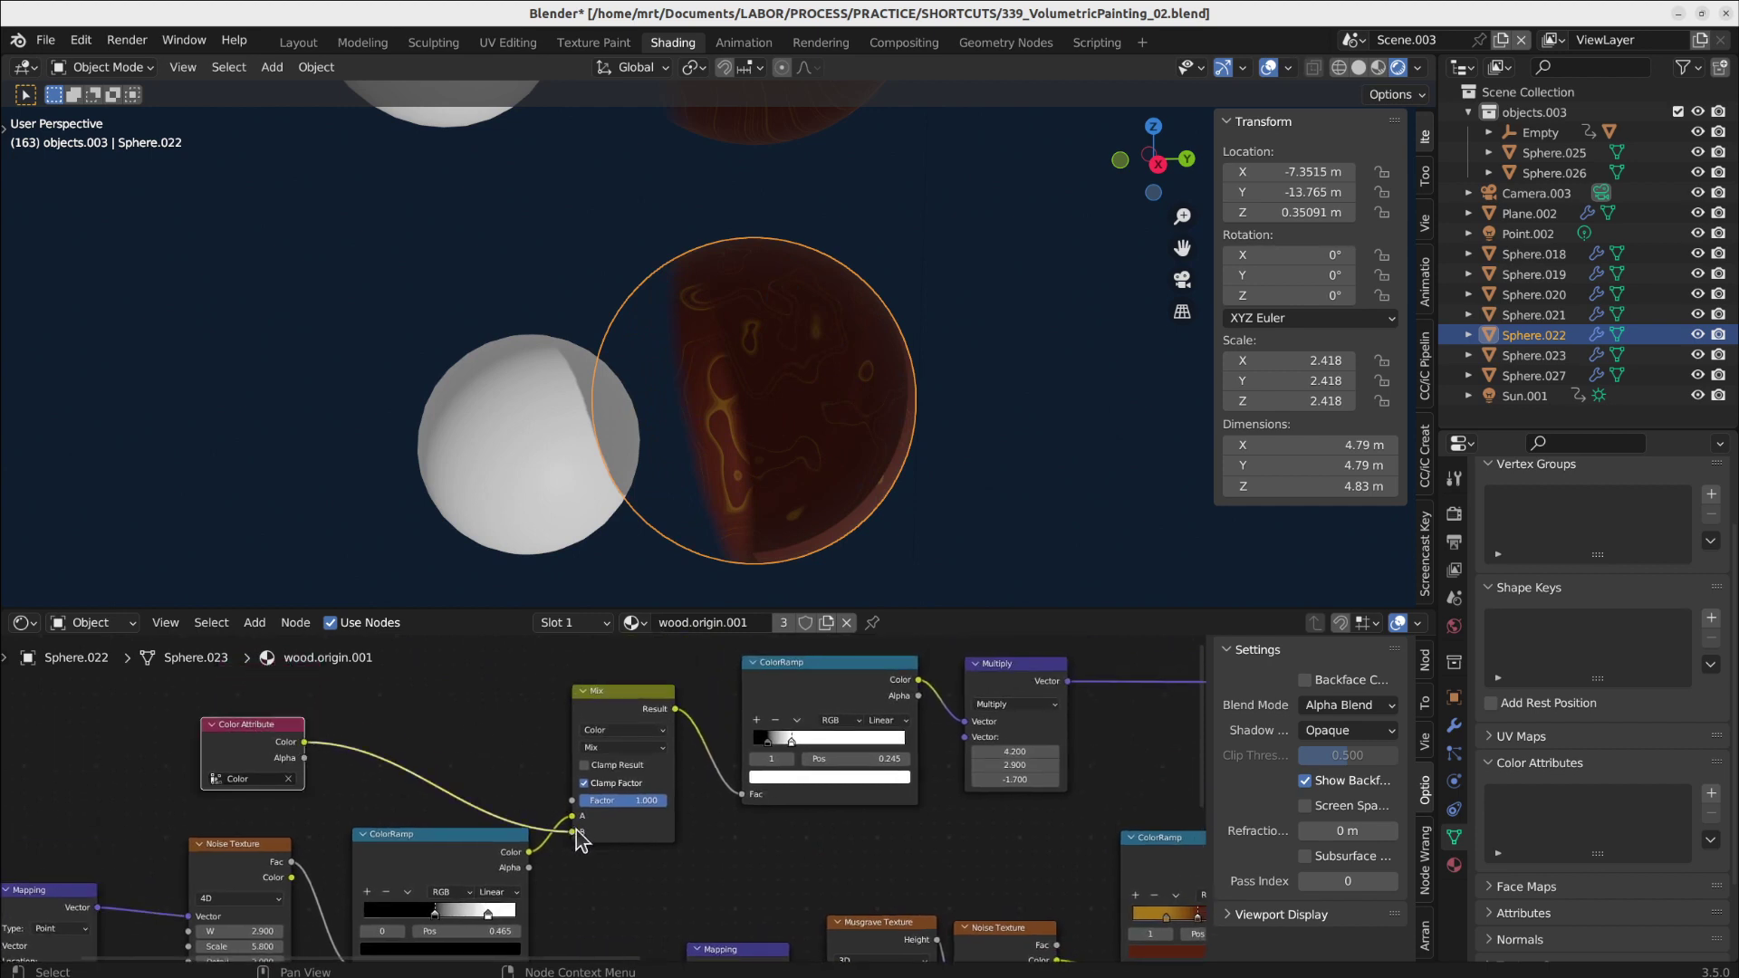
mouse_move(665, 799)
mouse_down()
mouse_move(575, 799)
mouse_move(643, 800)
mouse_up()
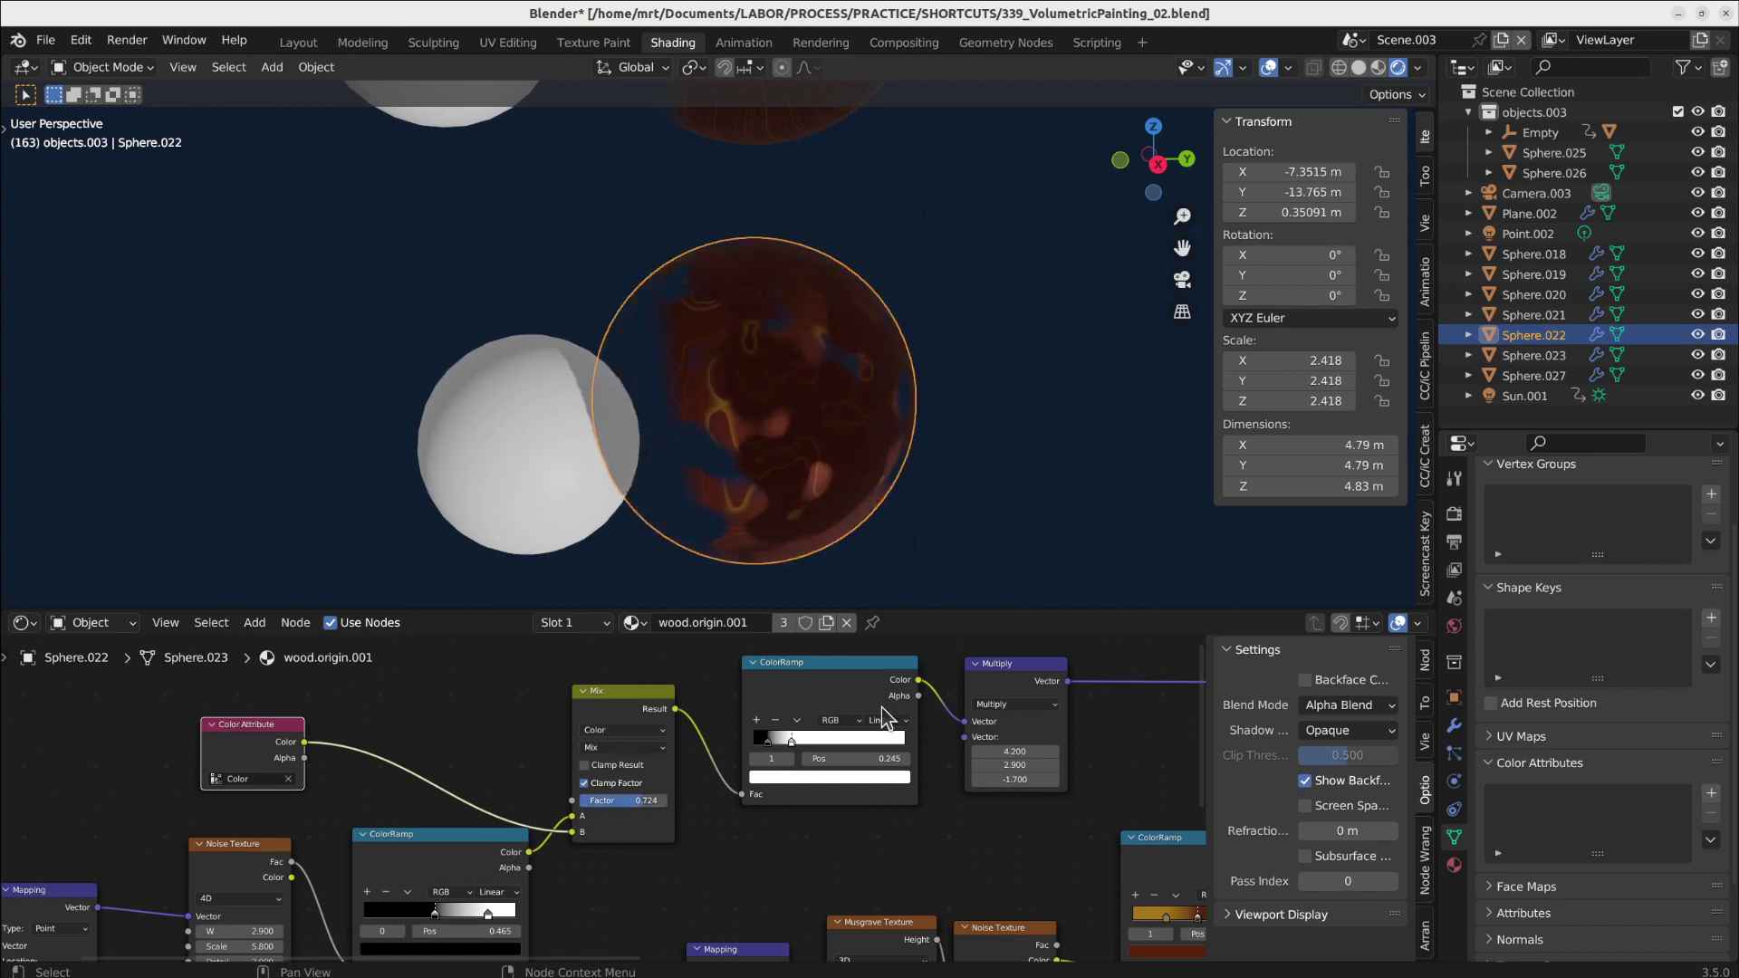
- Disable Show Backface for wood.origin.001 and adjust the stops of the ColorRamp after the Mix node, with the black stop at 0.112
mouse_move(792, 741)
mouse_down()
mouse_move(824, 748)
mouse_move(772, 735)
mouse_move(799, 736)
mouse_up()
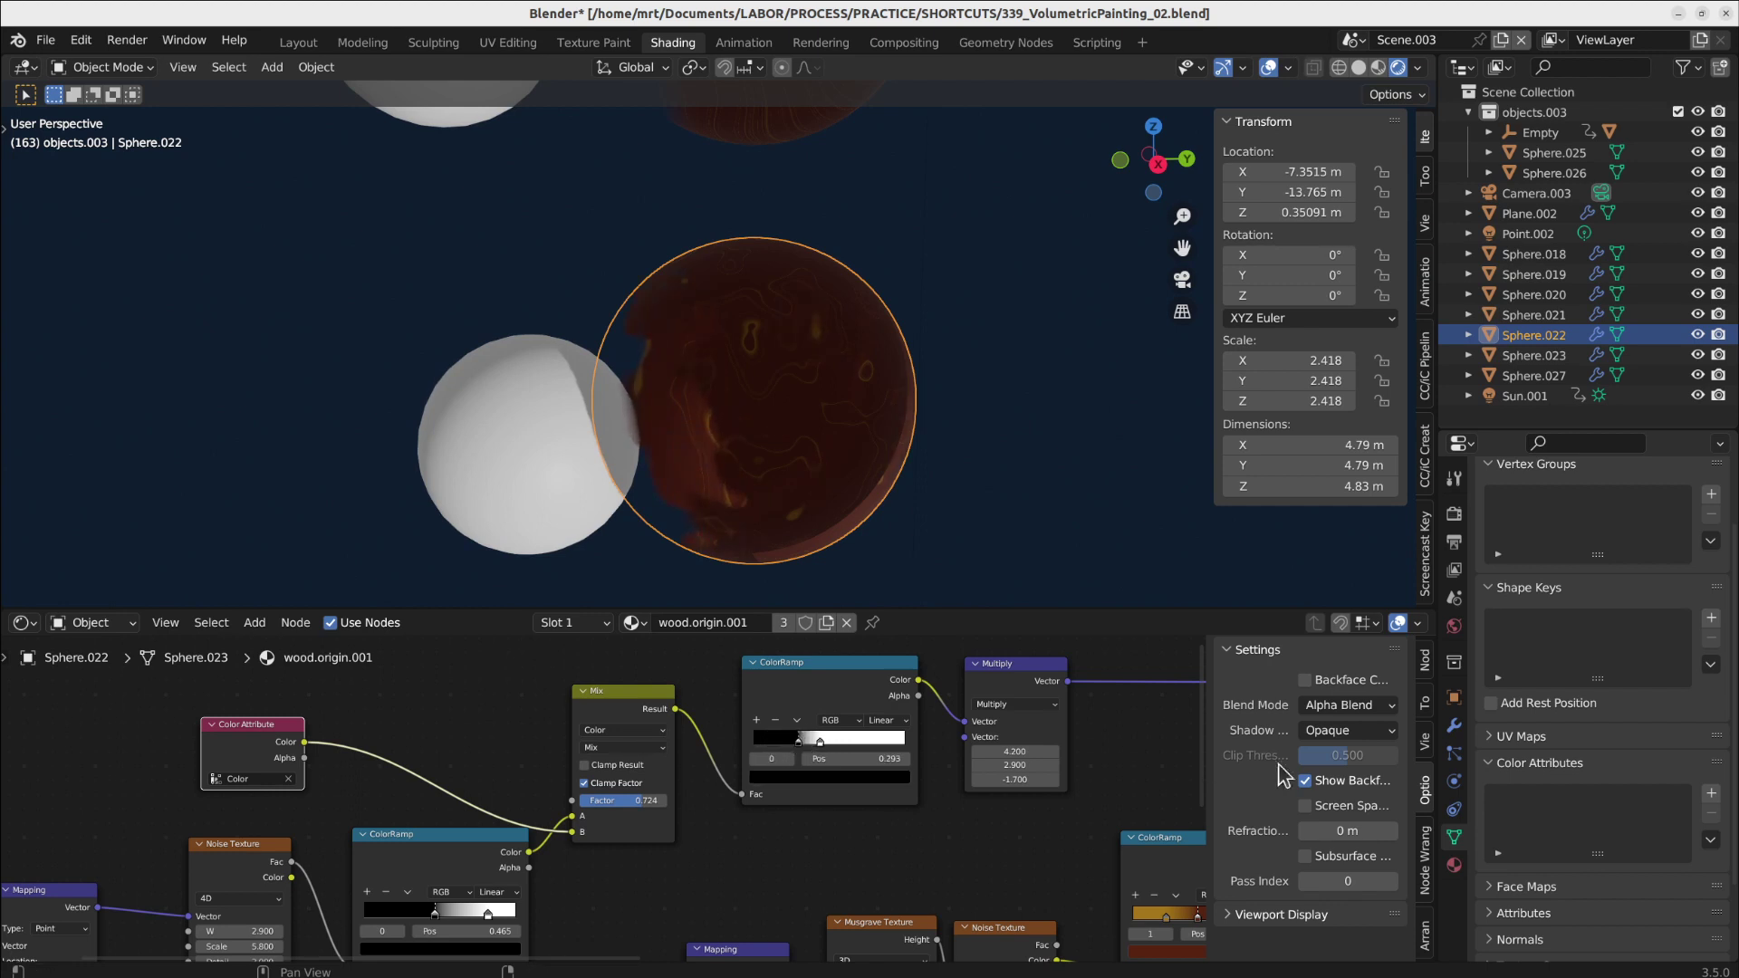
click(1304, 780)
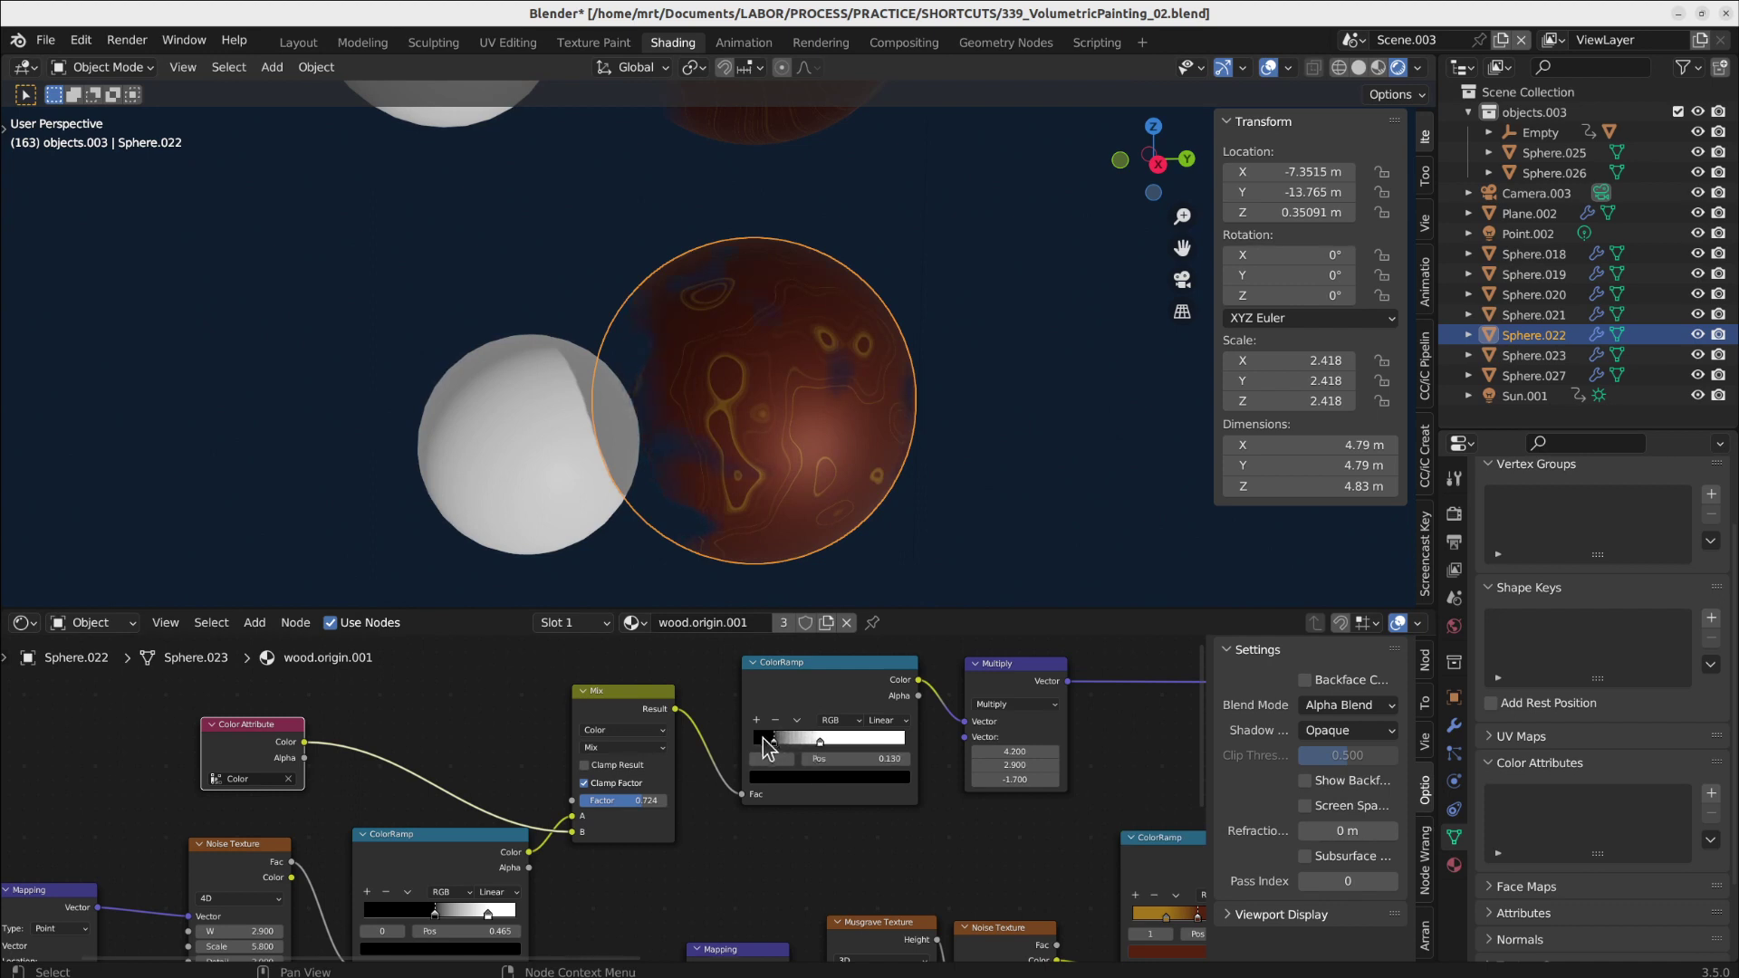
drag(827, 739, 803, 738)
- Select the lower white sphere and reposition it around the edge of the lower wood sphere
click(529, 484)
key(g)
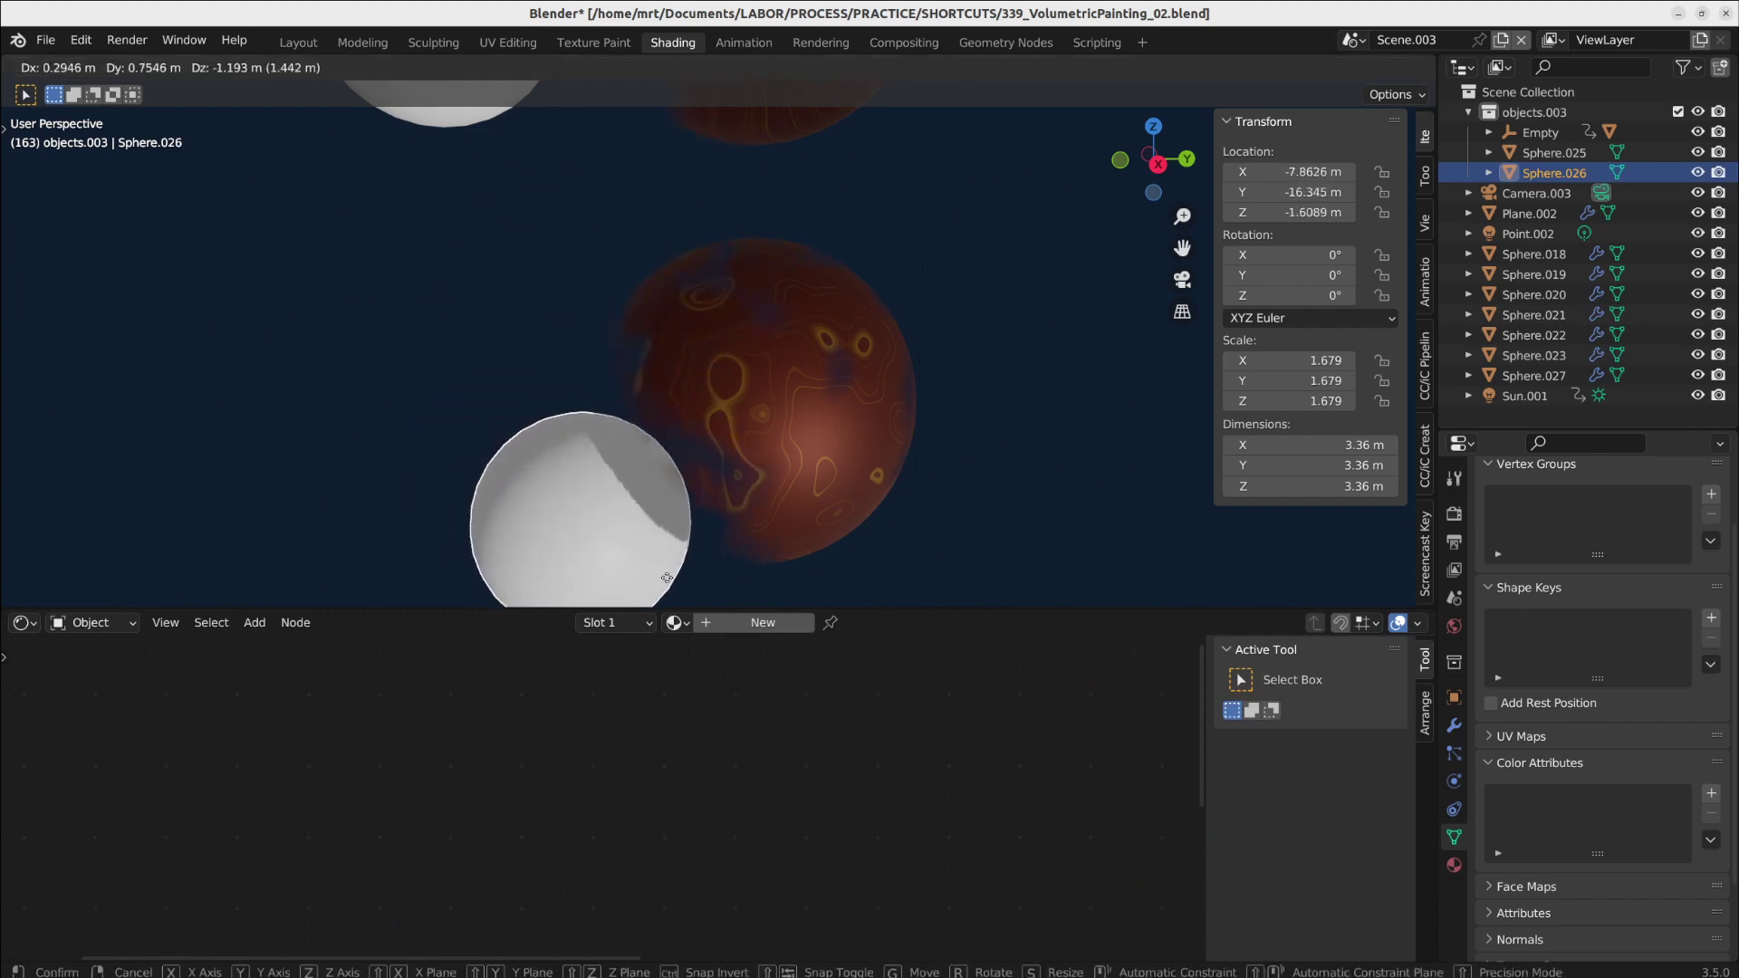
click(562, 471)
- Bring the group of five colored spheres into view and select the small BlueVolume sphere beside the red one
click(843, 530)
scroll(842, 530, down, 6)
shift+middle_drag(1087, 475, 583, 381)
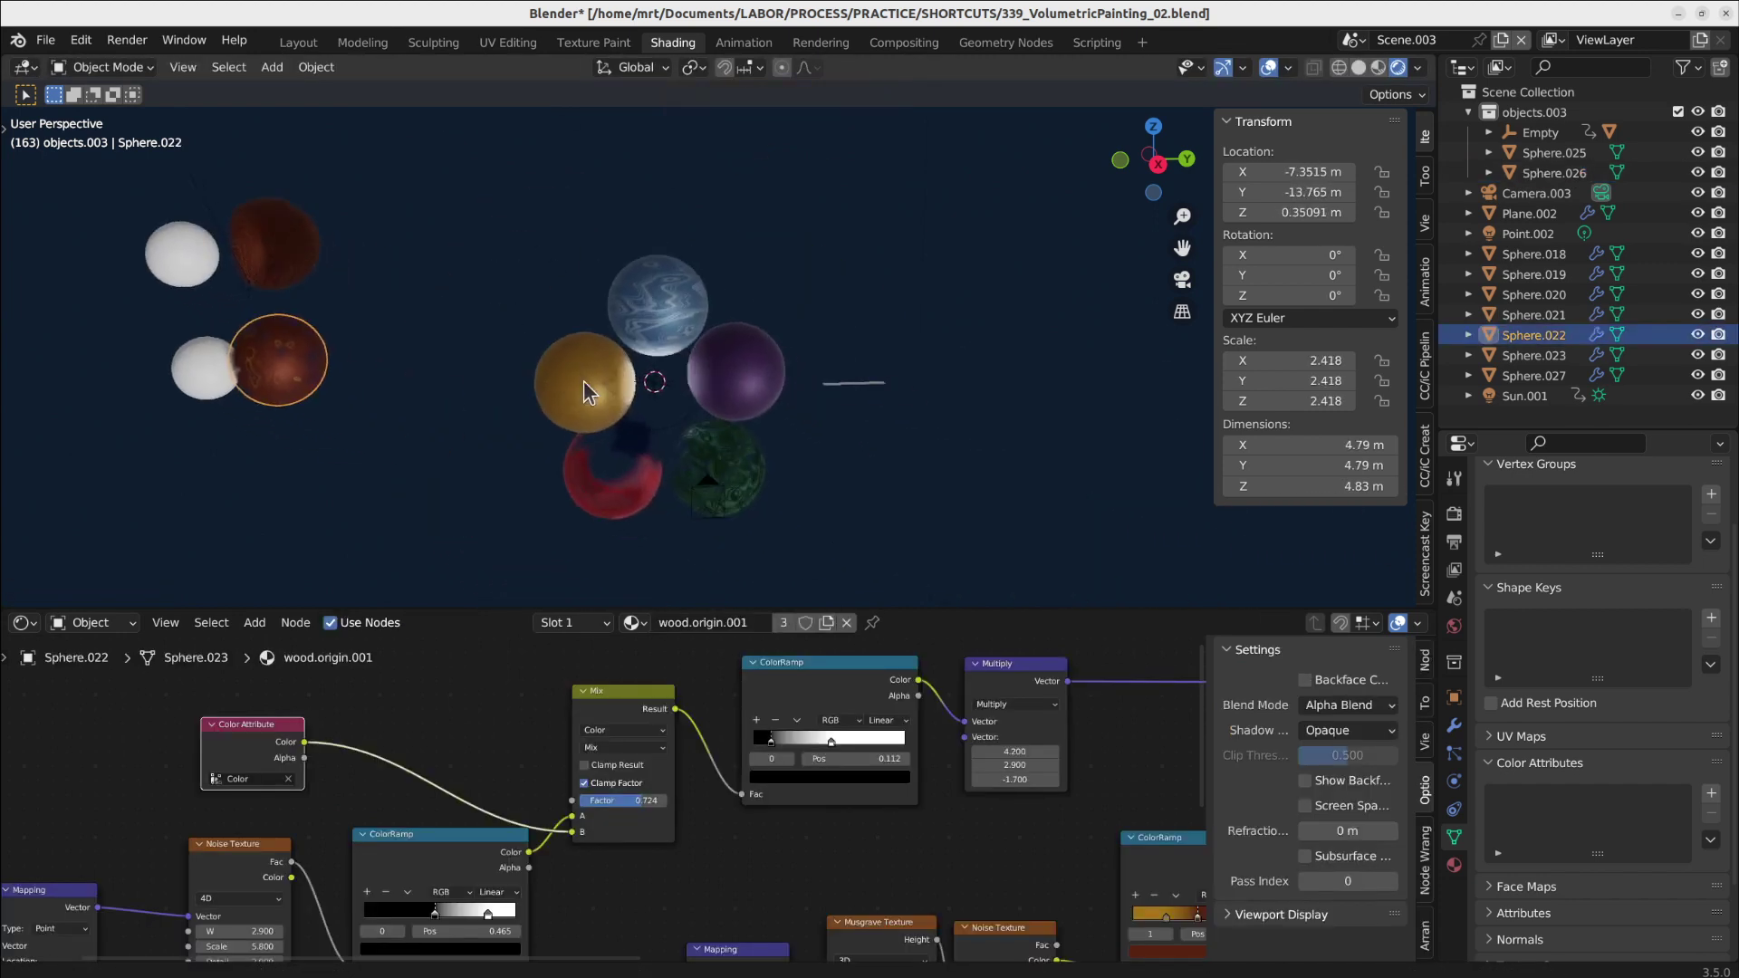
scroll(671, 334, up, 6)
scroll(671, 330, down, 2)
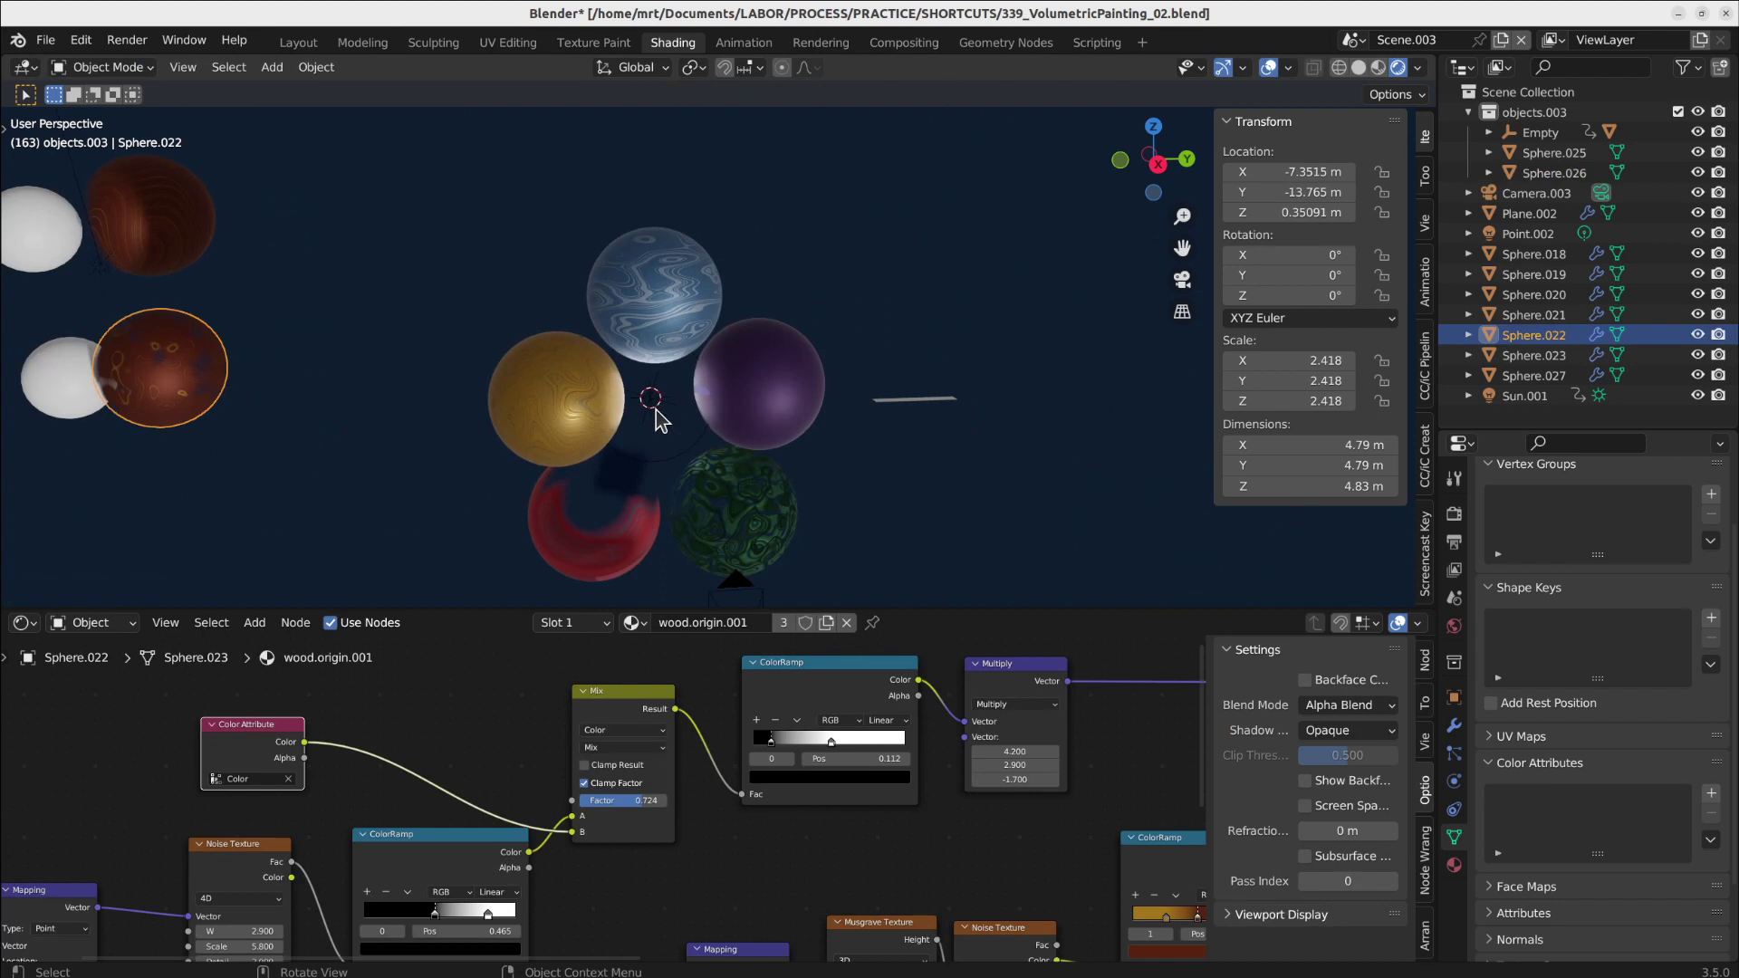
click(671, 299)
click(669, 436)
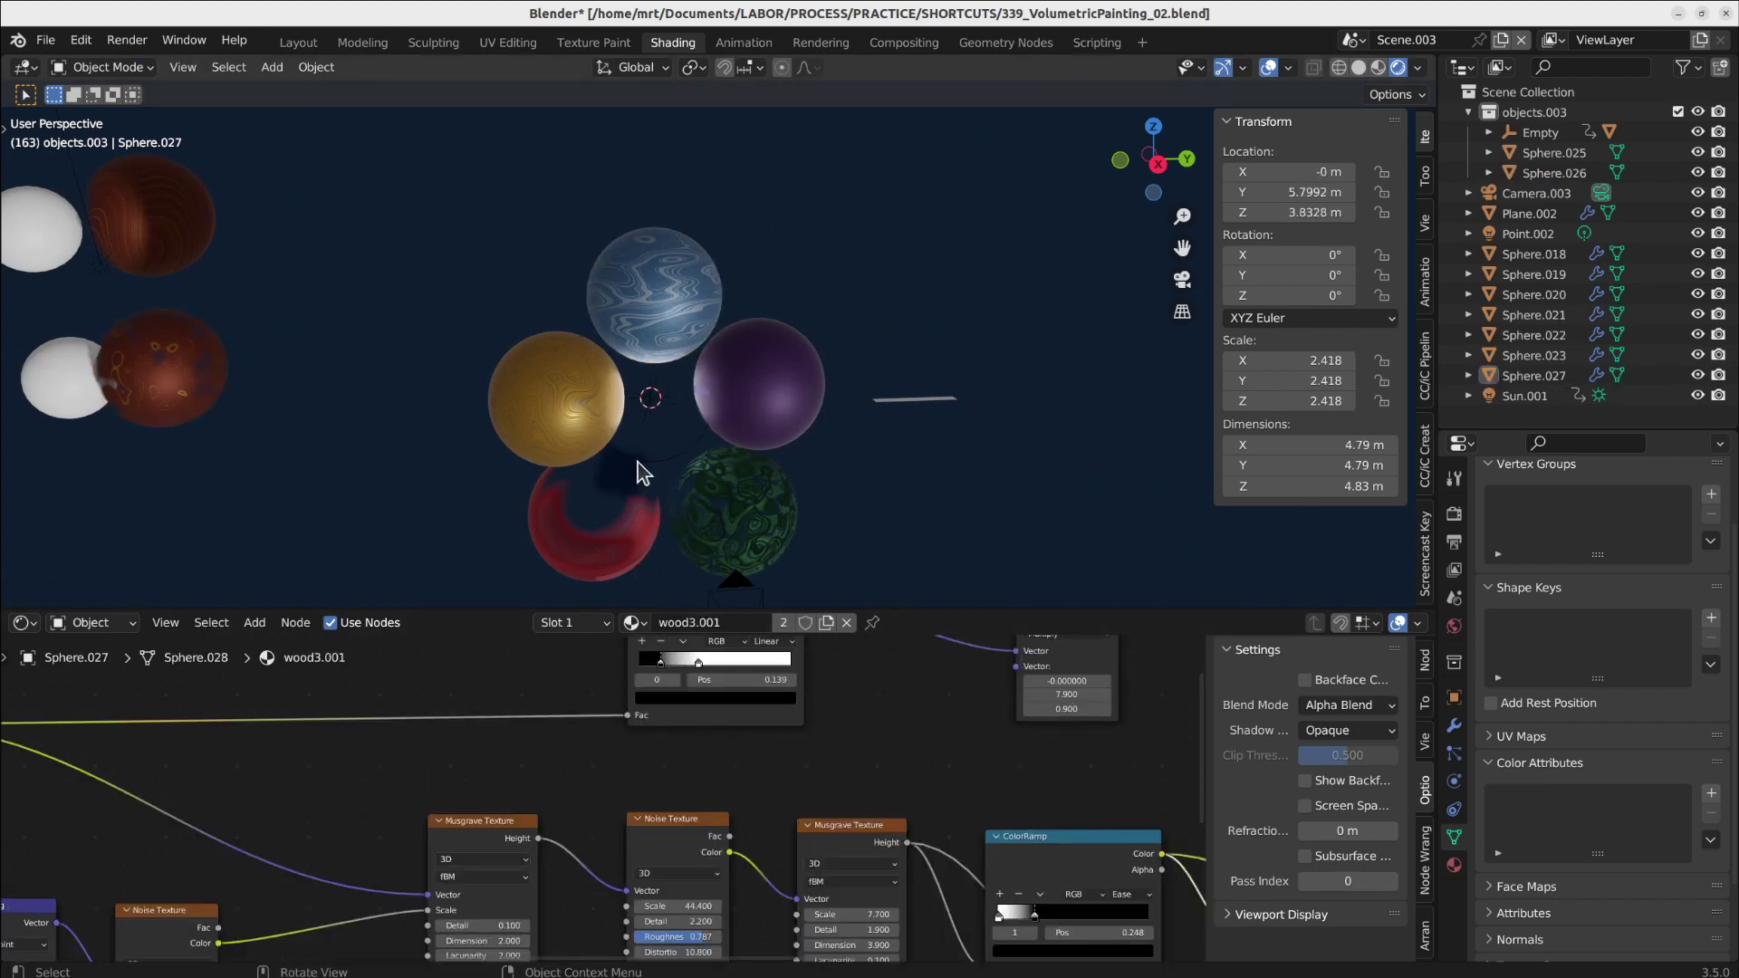
click(638, 473)
click(642, 449)
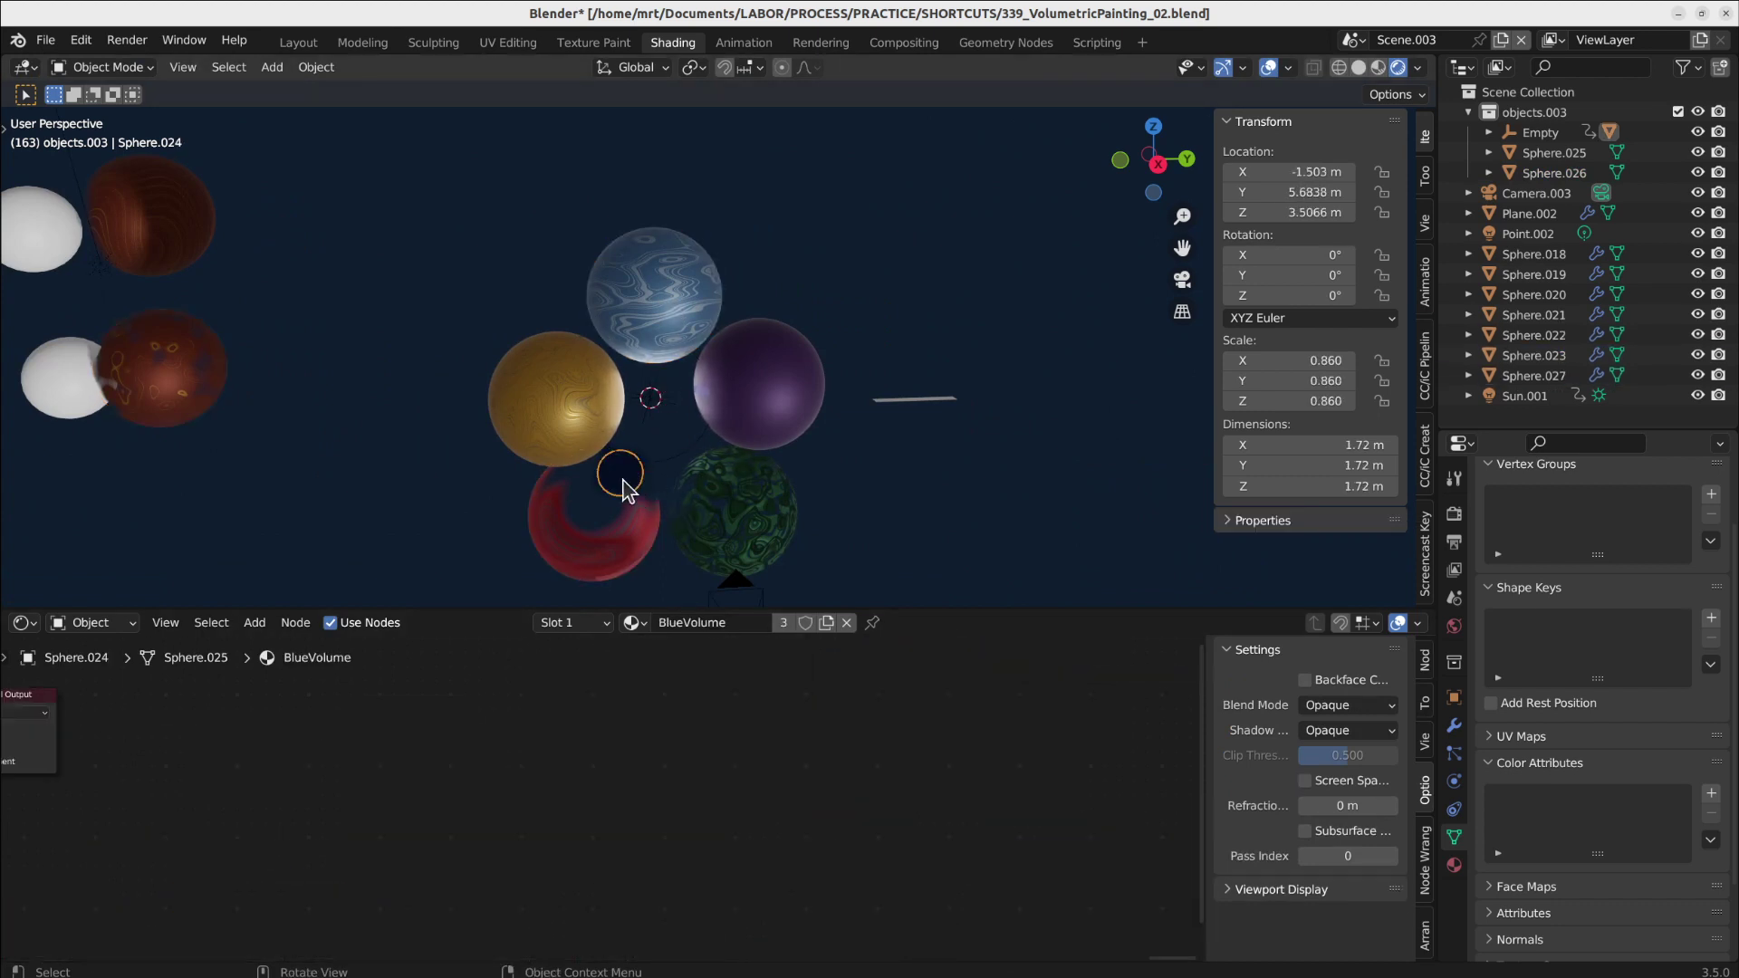
- Move the BlueVolume sphere in the right orthographic view up between the colored spheres, to about Y 5.23 m, Z -0.86 m
key(g)
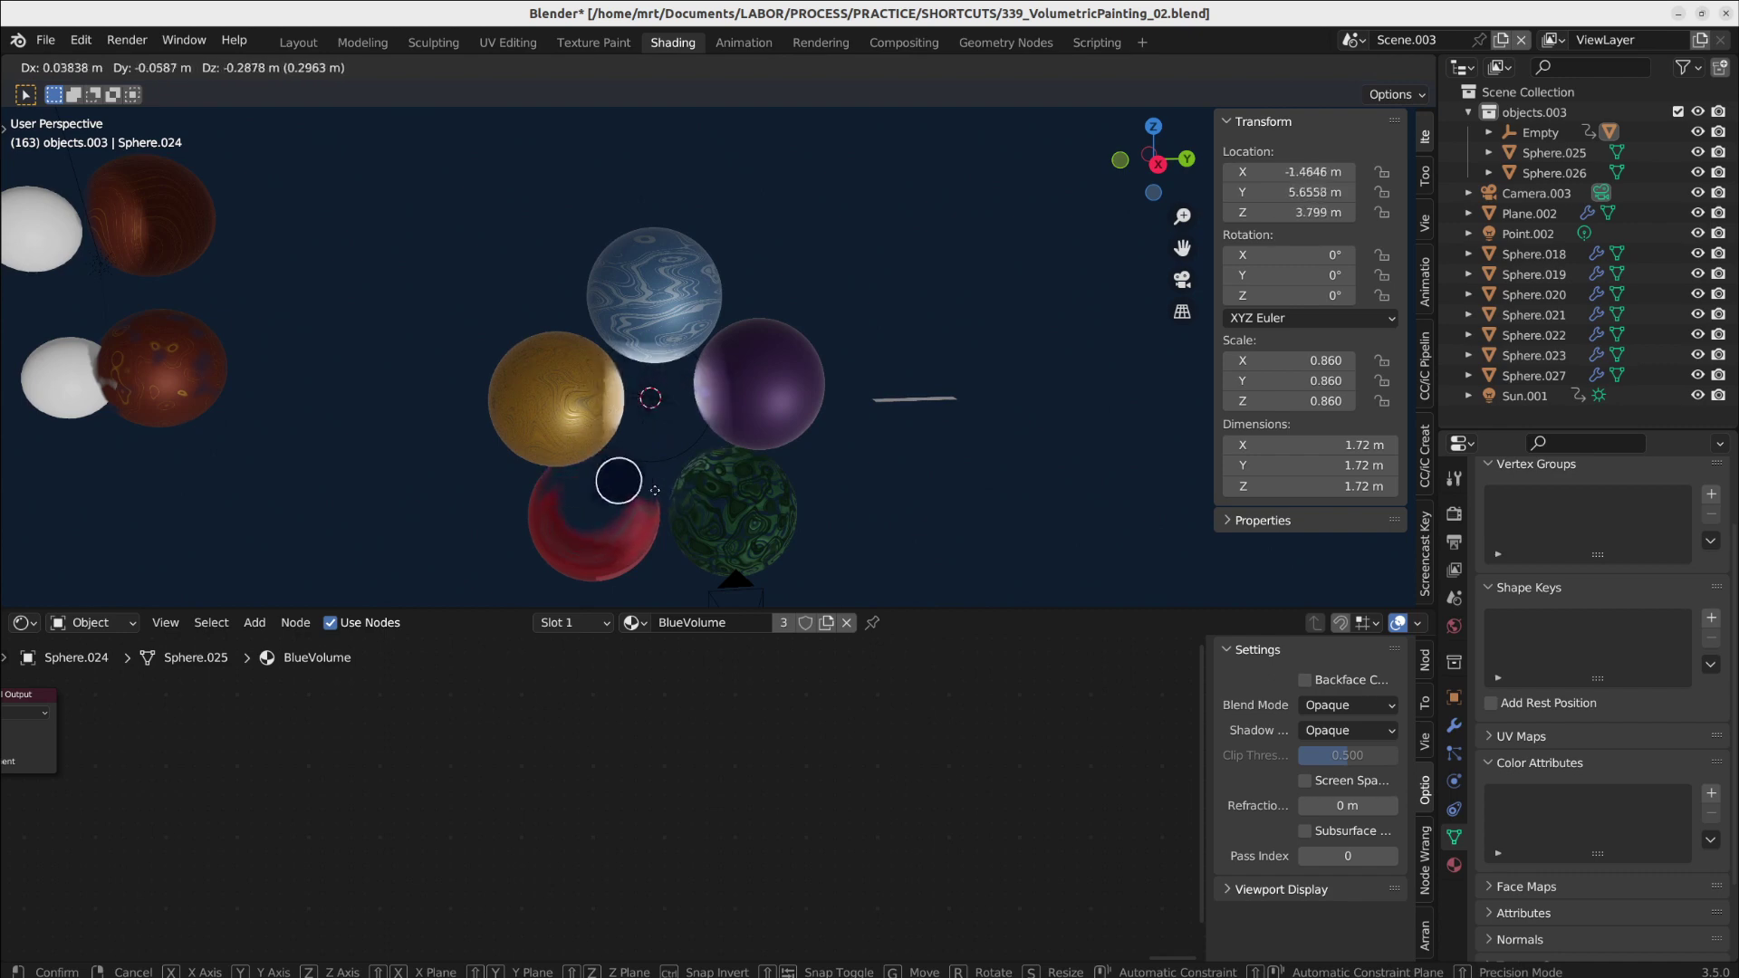
right_click(725, 448)
middle_drag(713, 454, 708, 451)
scroll(688, 444, up, 4)
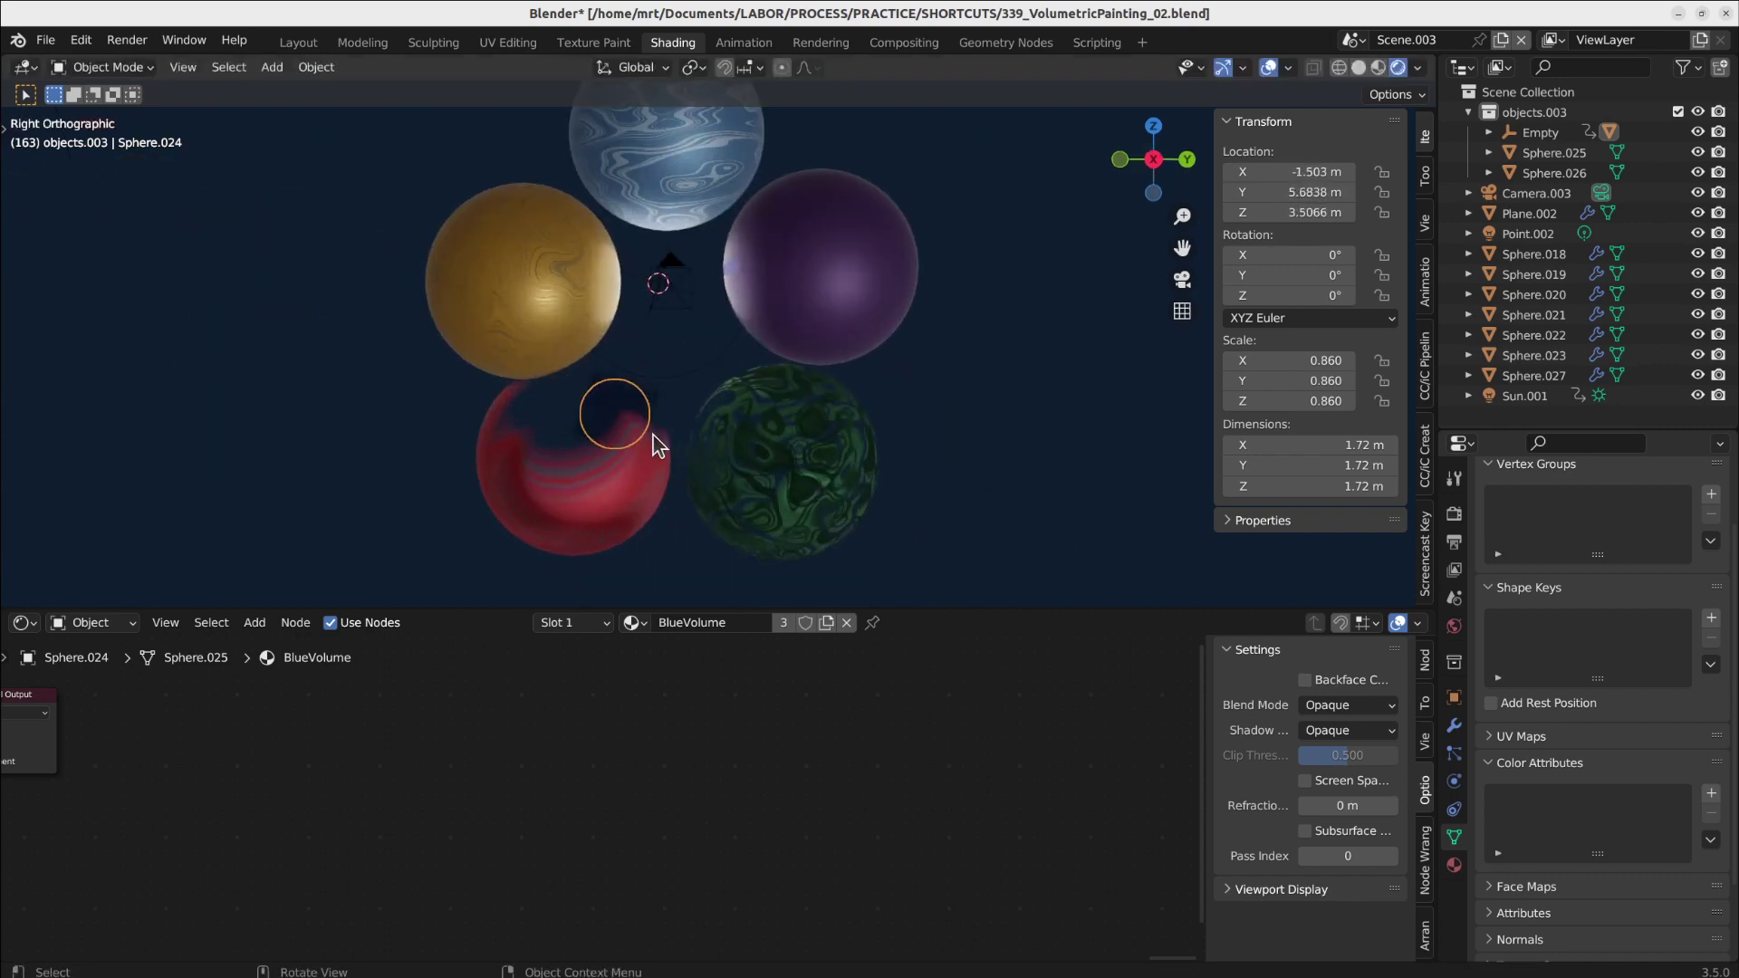
key(g)
click(639, 241)
- Scale the BlueVolume sphere up uniformly to 1.980 and check it from the front and right orthographic views
middle_drag(639, 241, 695, 275)
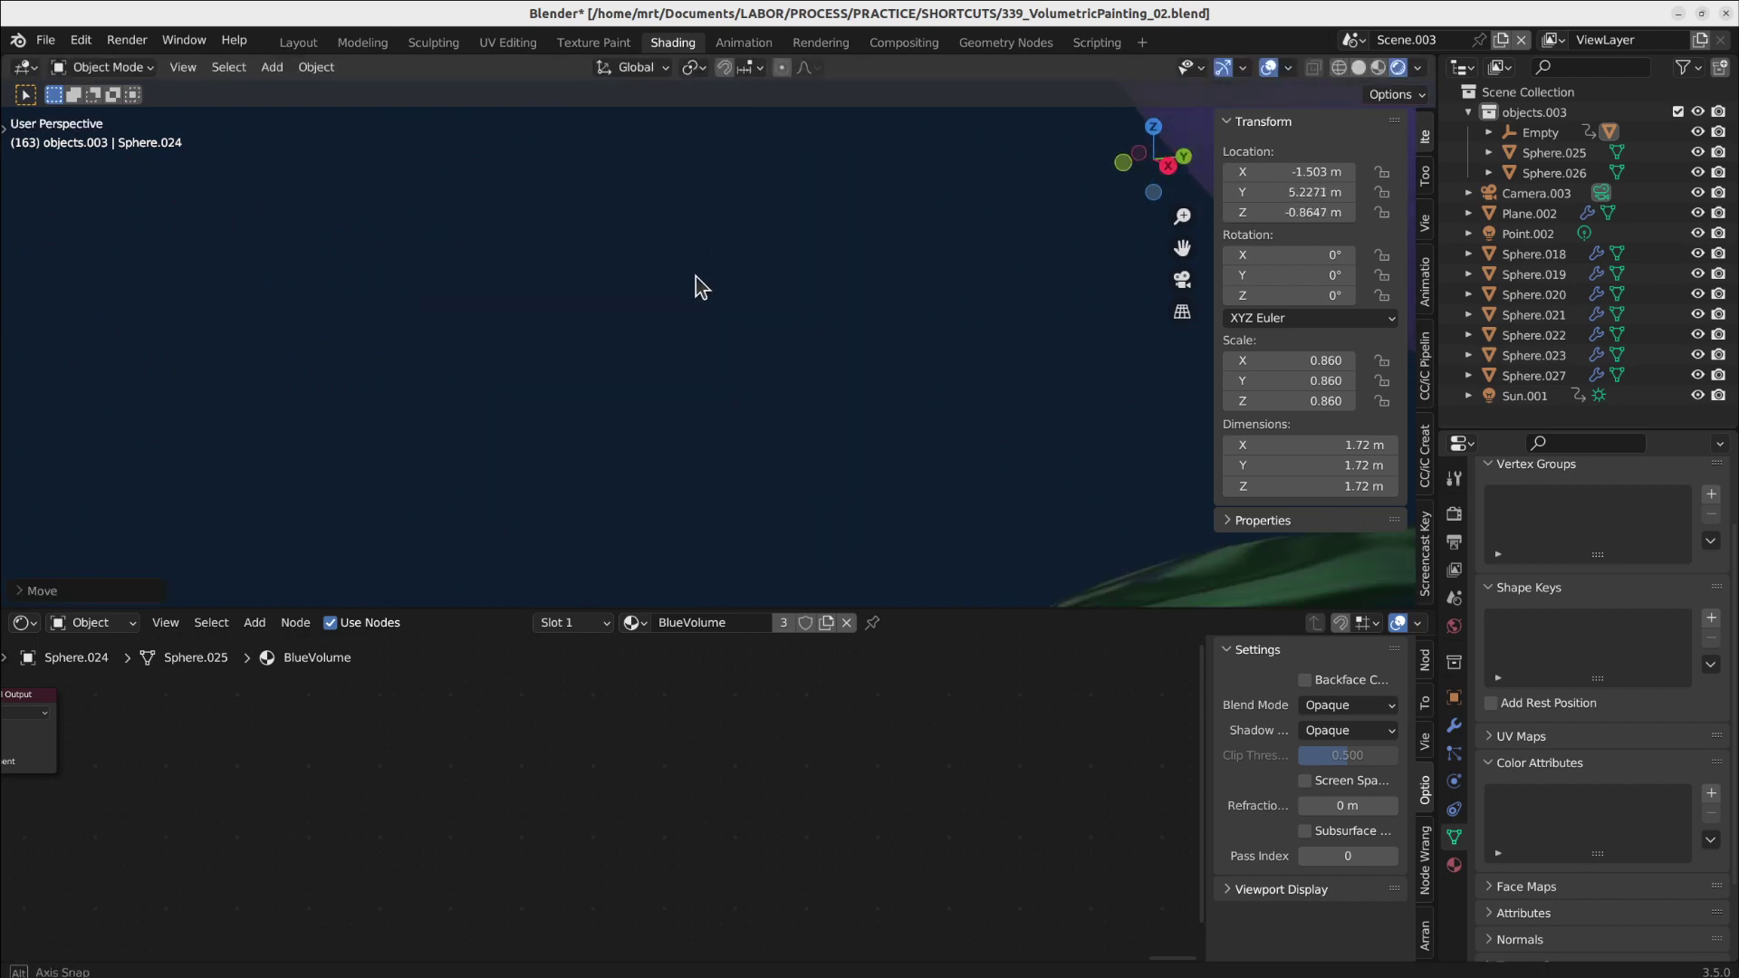
key(KP_Decimal)
key(s)
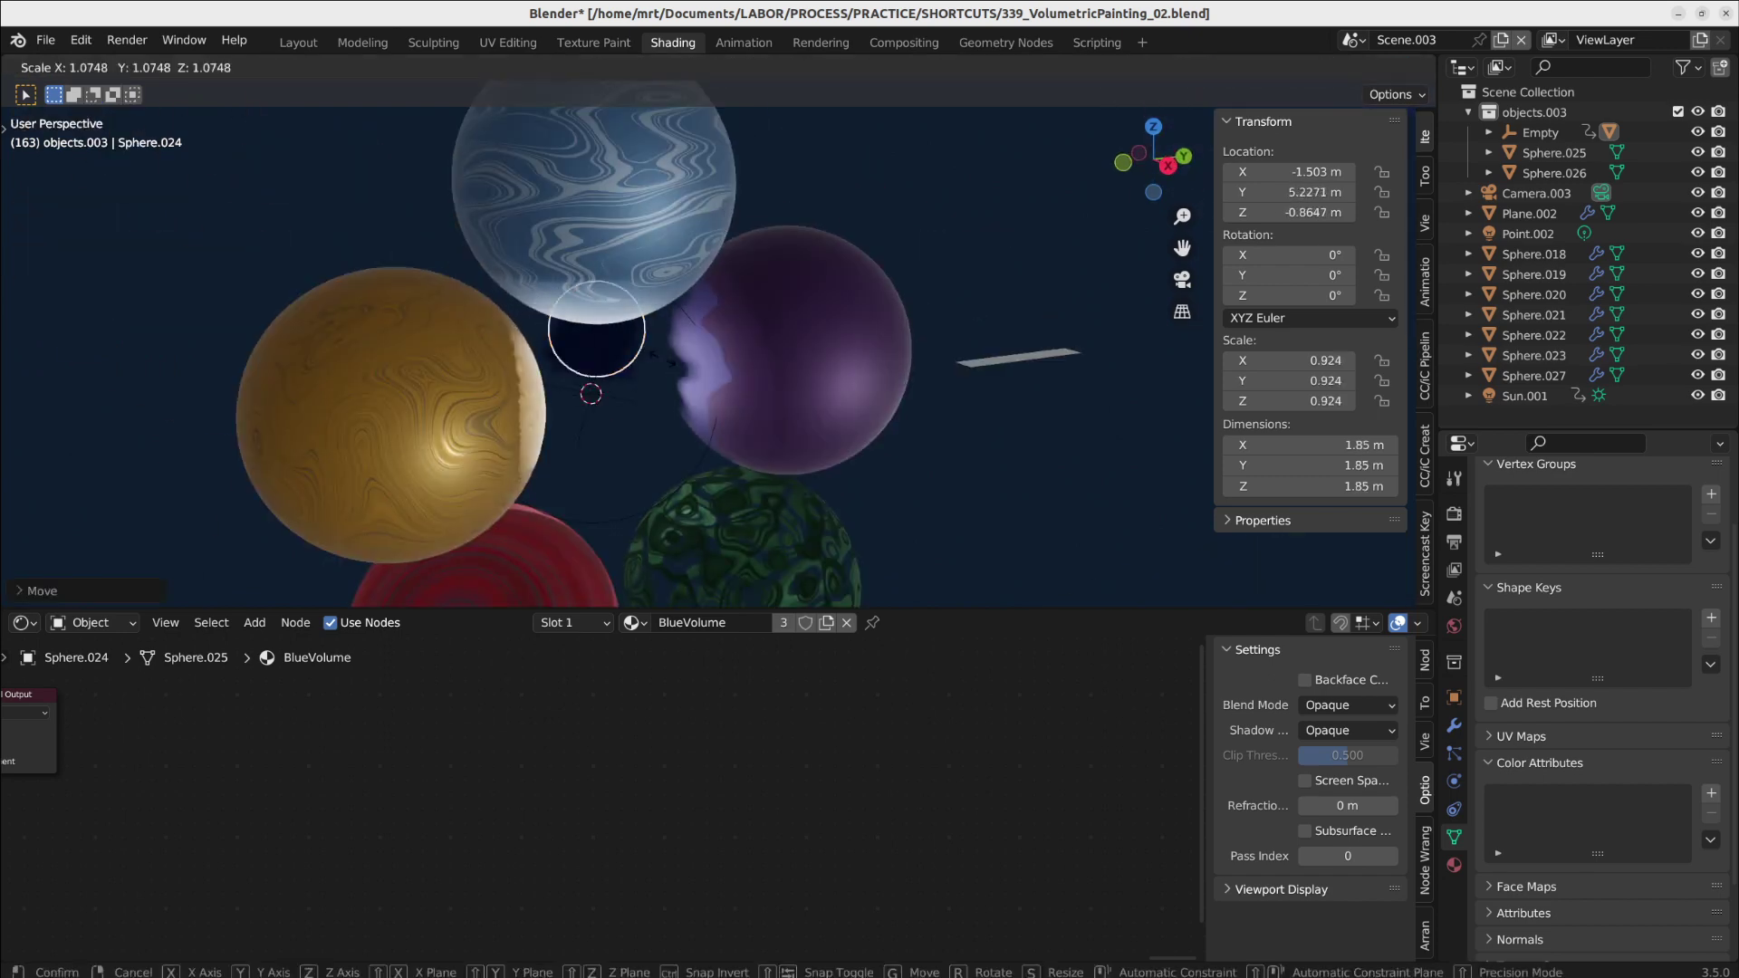
click(726, 398)
key(KP_1)
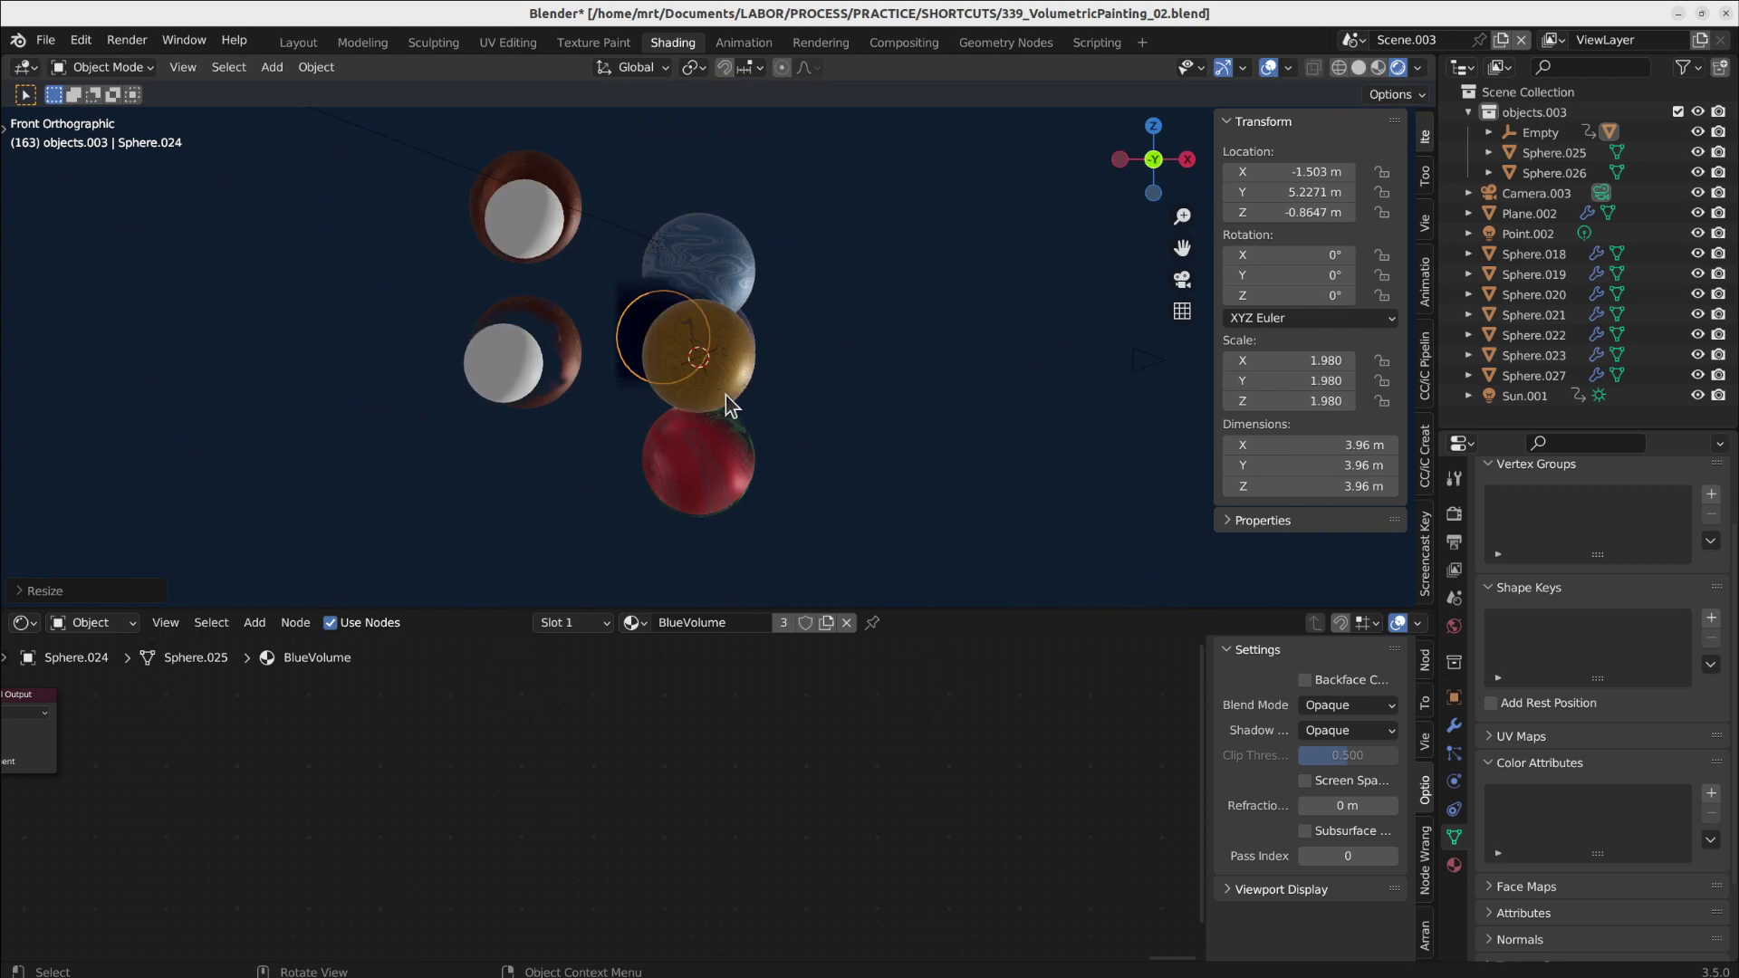
key(KP_3)
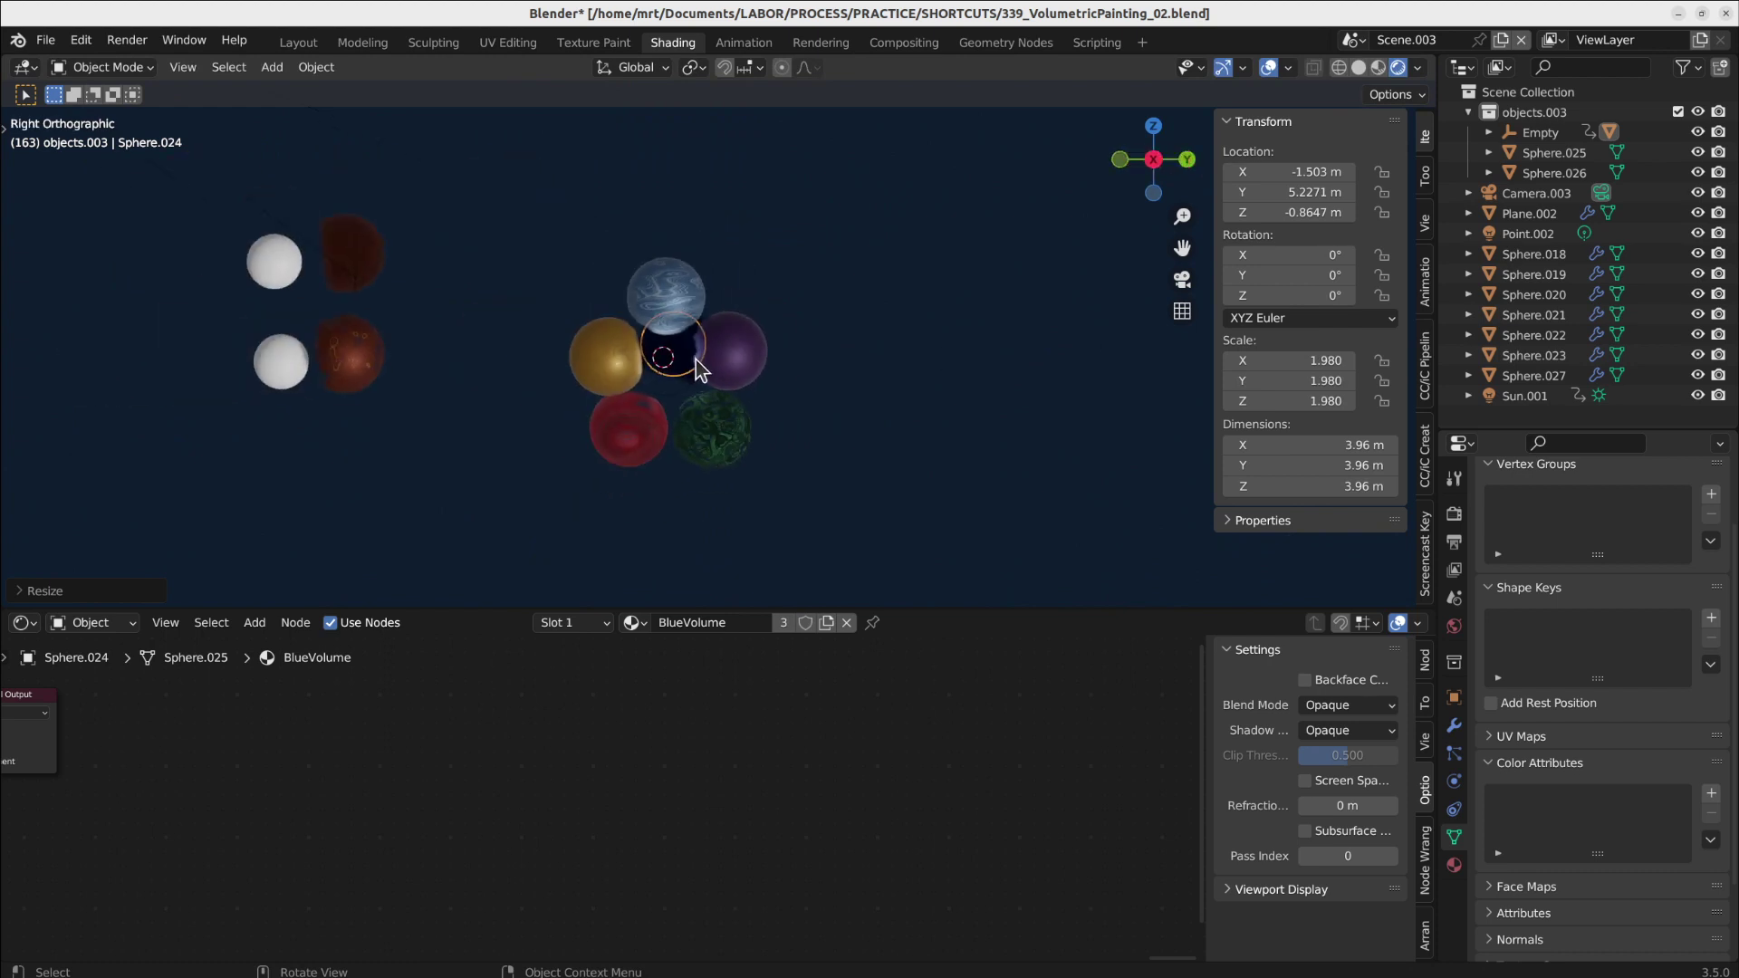
- Scale the BlueVolume sphere up uniformly to 3.014 so it overlaps the surrounding colored spheres
key(s)
click(704, 364)
scroll(706, 365, up, 4)
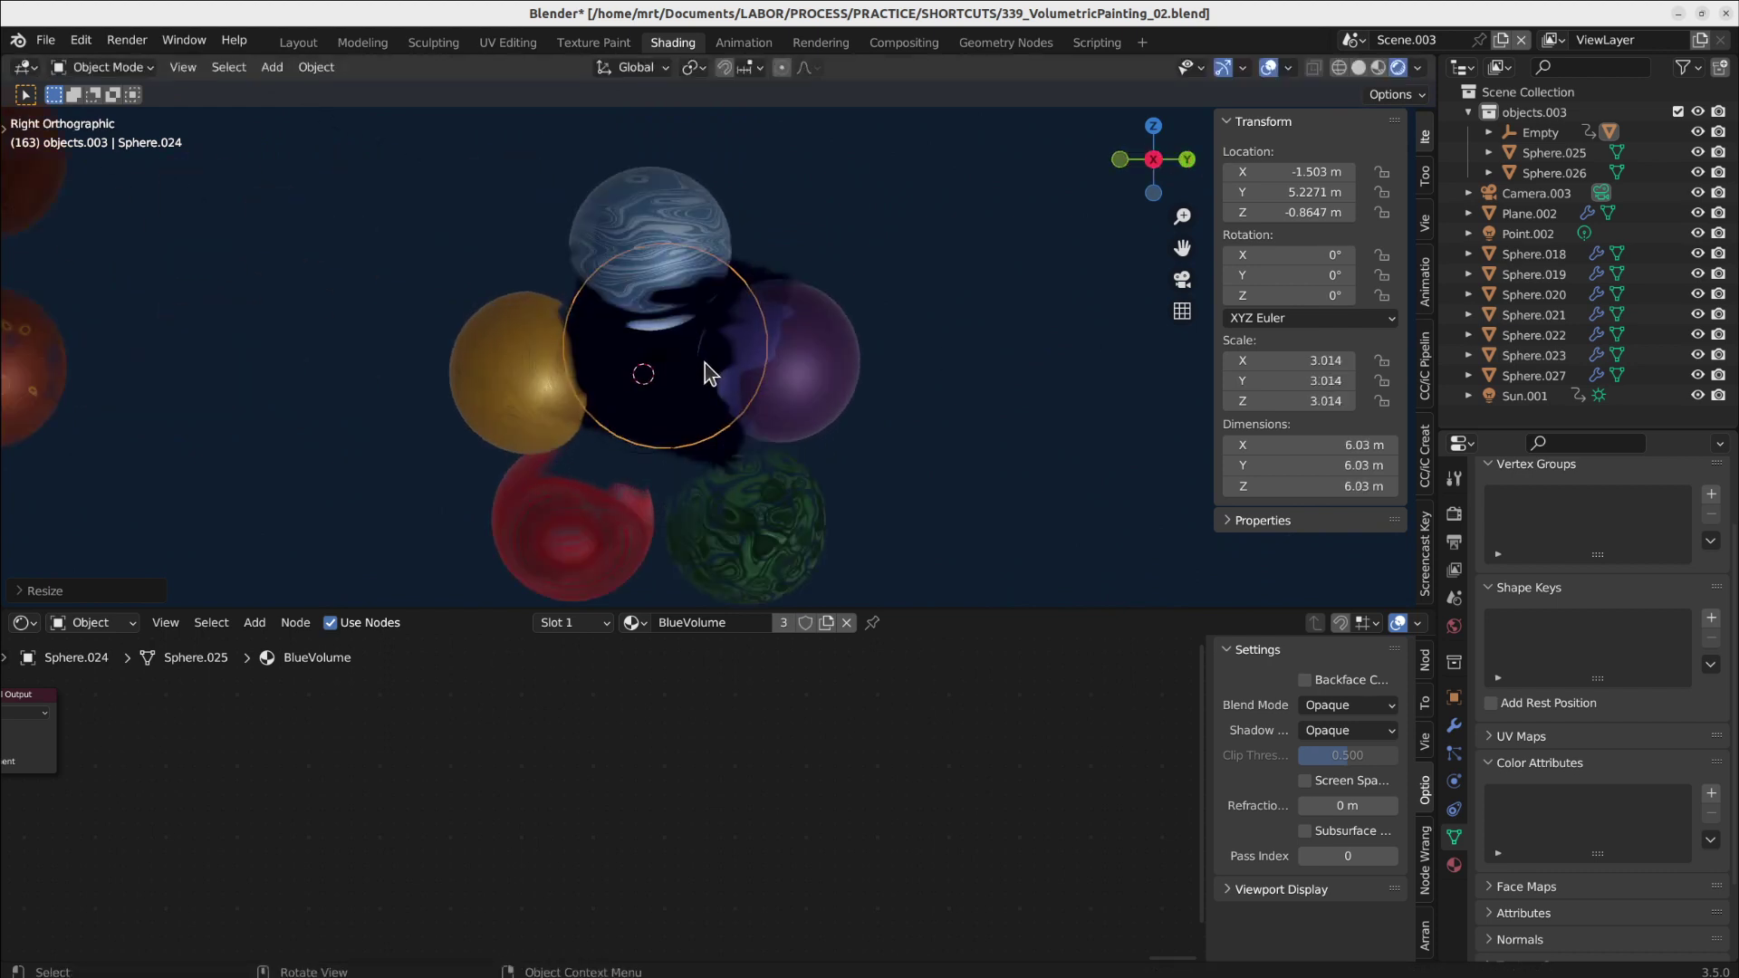
- Move the BlueVolume sphere across the colored spheres and out beyond the purple one, to about Y -4.30 m, Z -3.56 m
key(g)
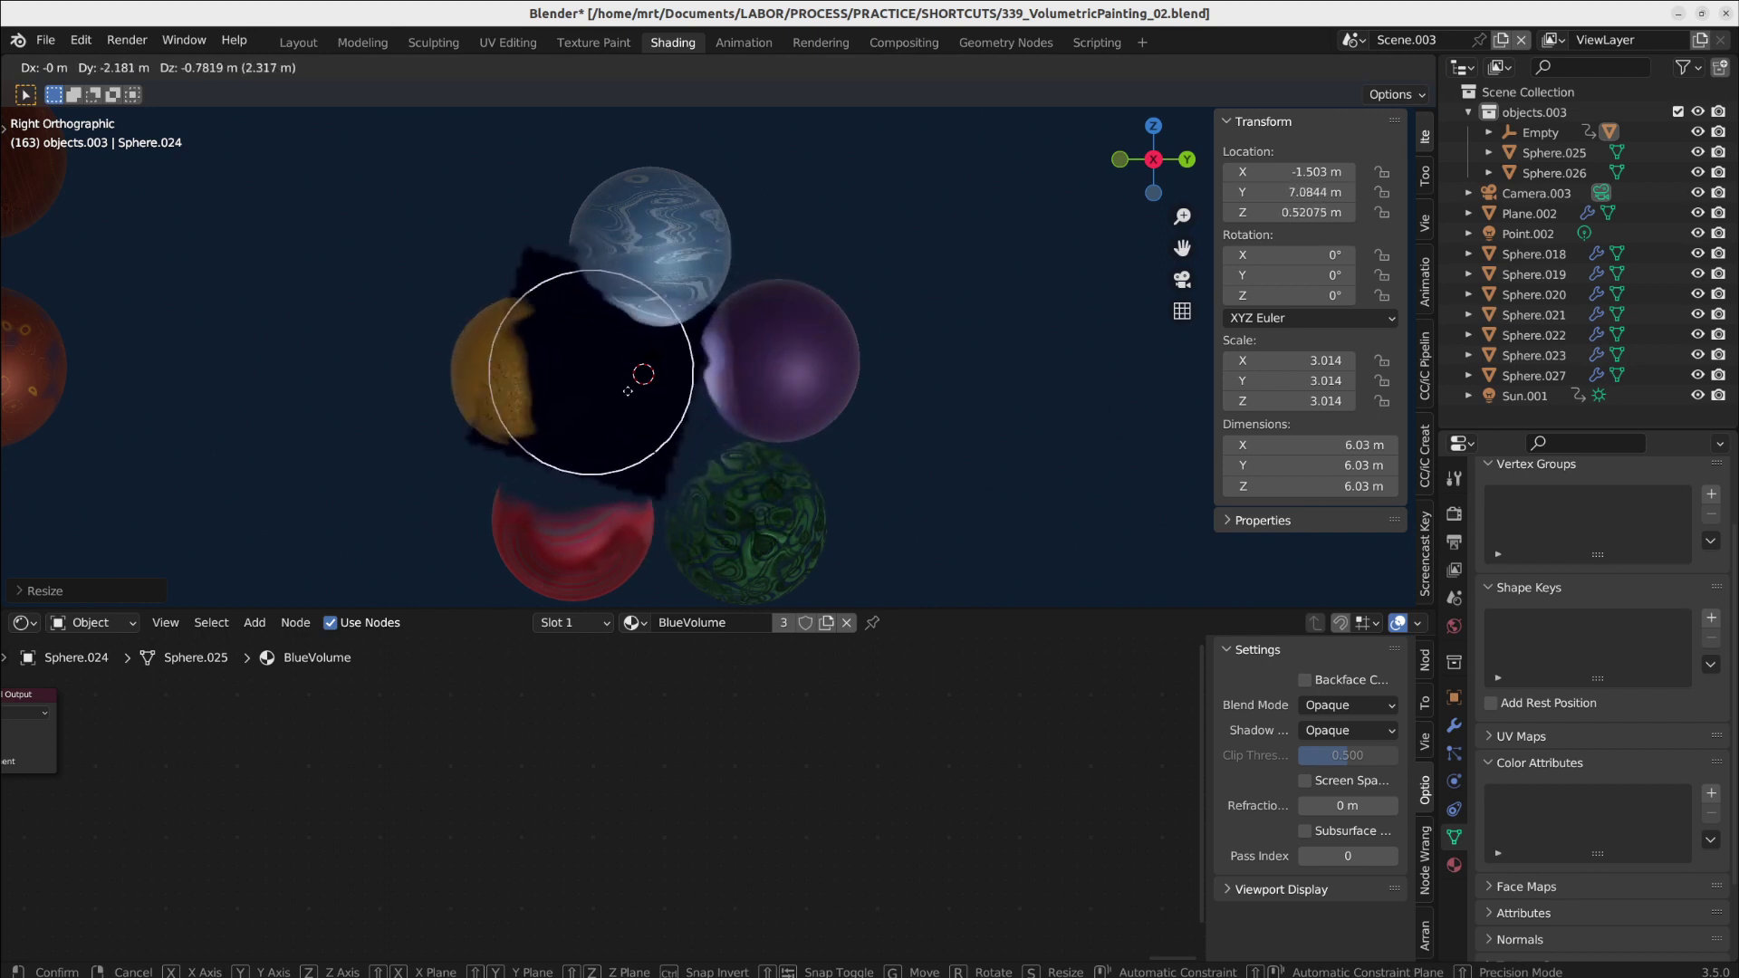
click(709, 435)
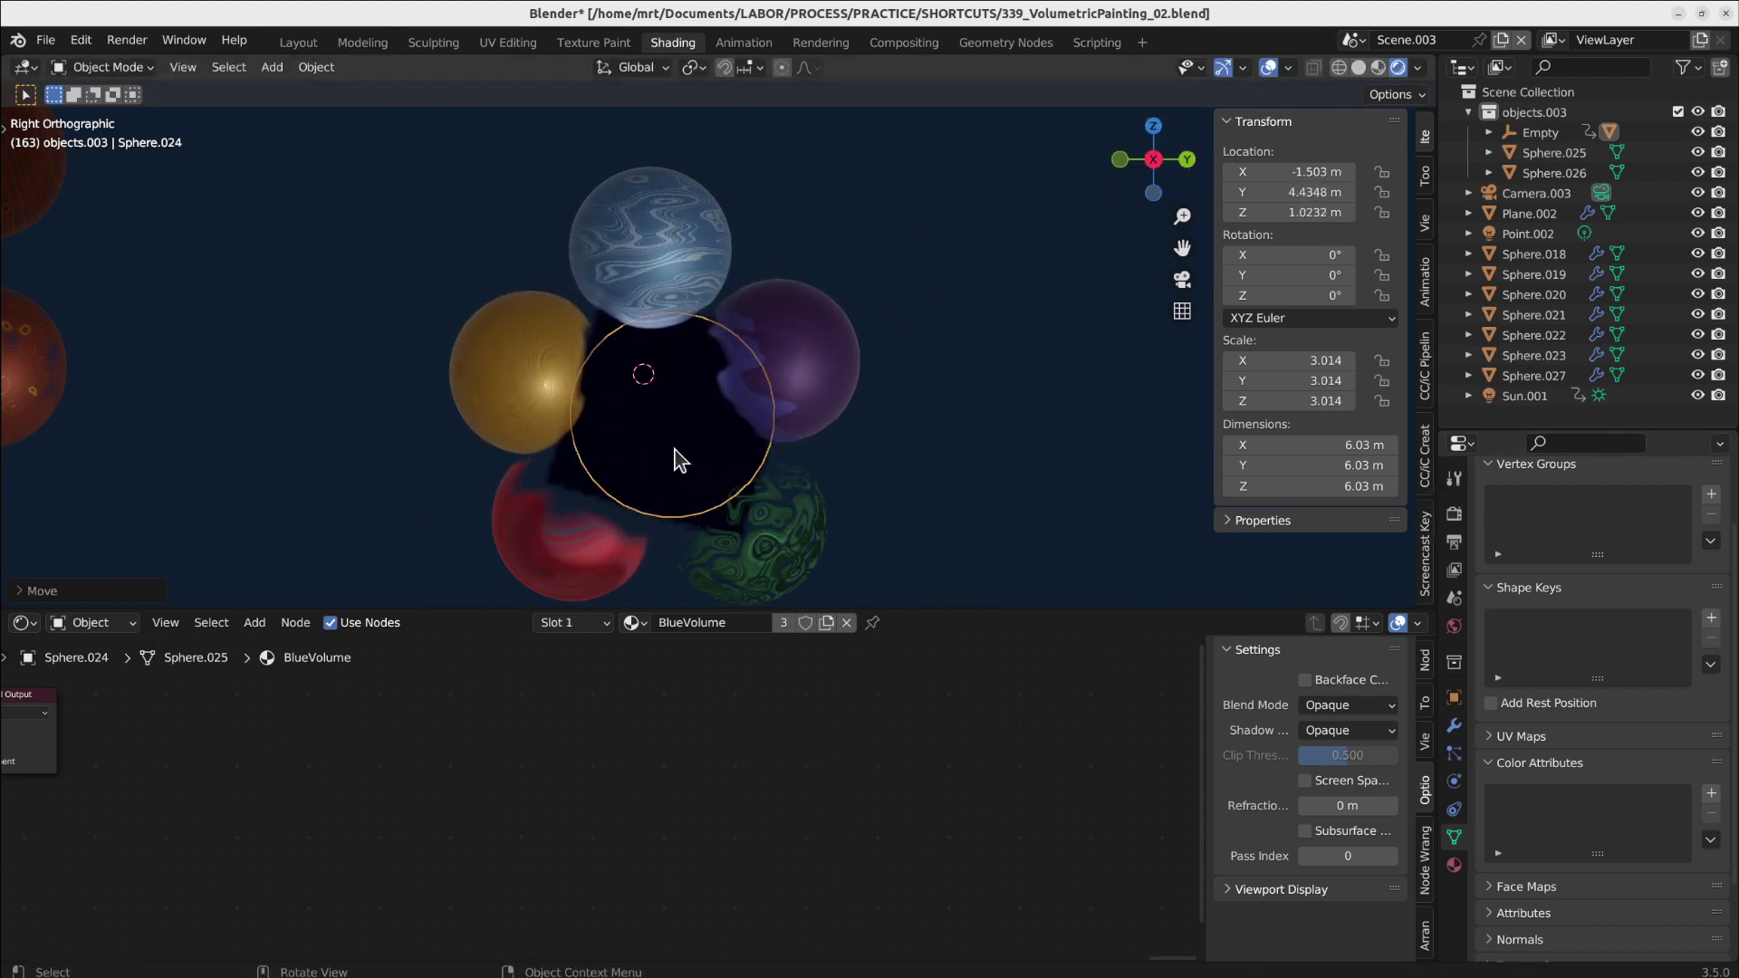
key(g)
click(1017, 399)
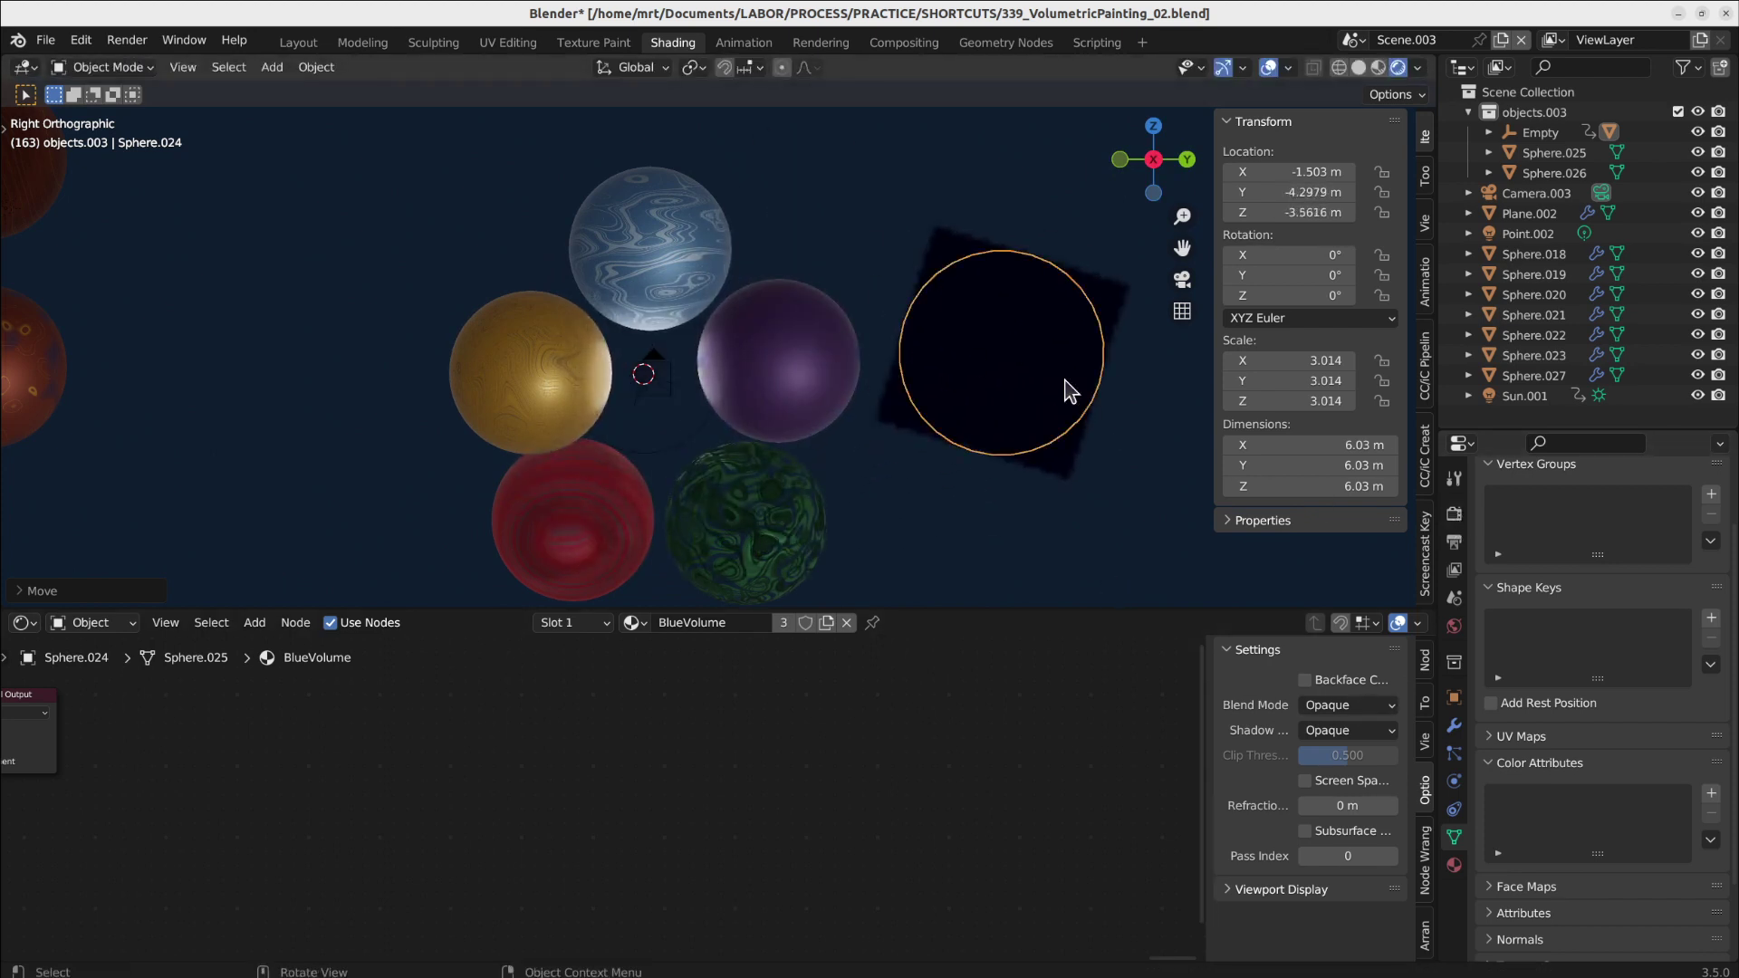
- Examine the BlueVolume material's node chain from the Mapping and Musgrave textures through the ColorRamp to Volume Absorption
scroll(661, 778, down, 5)
middle_drag(159, 777, 806, 769)
middle_drag(356, 786, 453, 767)
scroll(460, 770, up, 4)
scroll(475, 781, up, 1)
scroll(419, 756, up, 1)
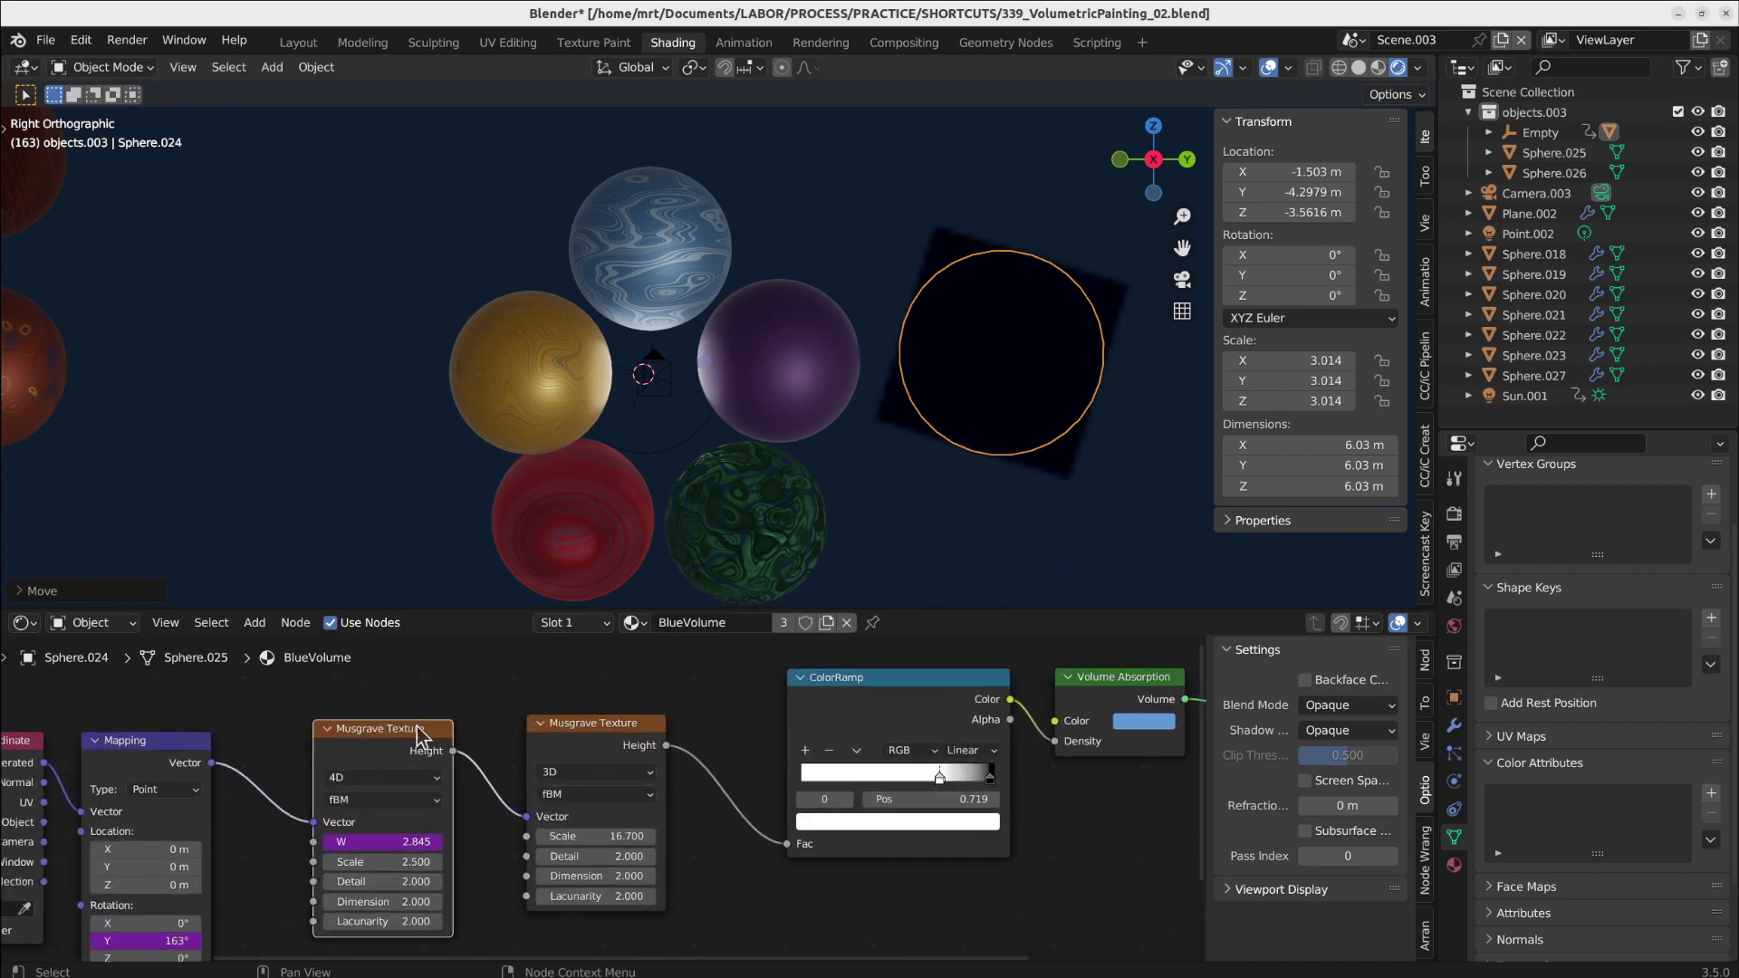
middle_drag(634, 730, 372, 749)
drag(850, 703, 861, 697)
- Switch the scene's render engine from Eevee to Cycles
click(1453, 514)
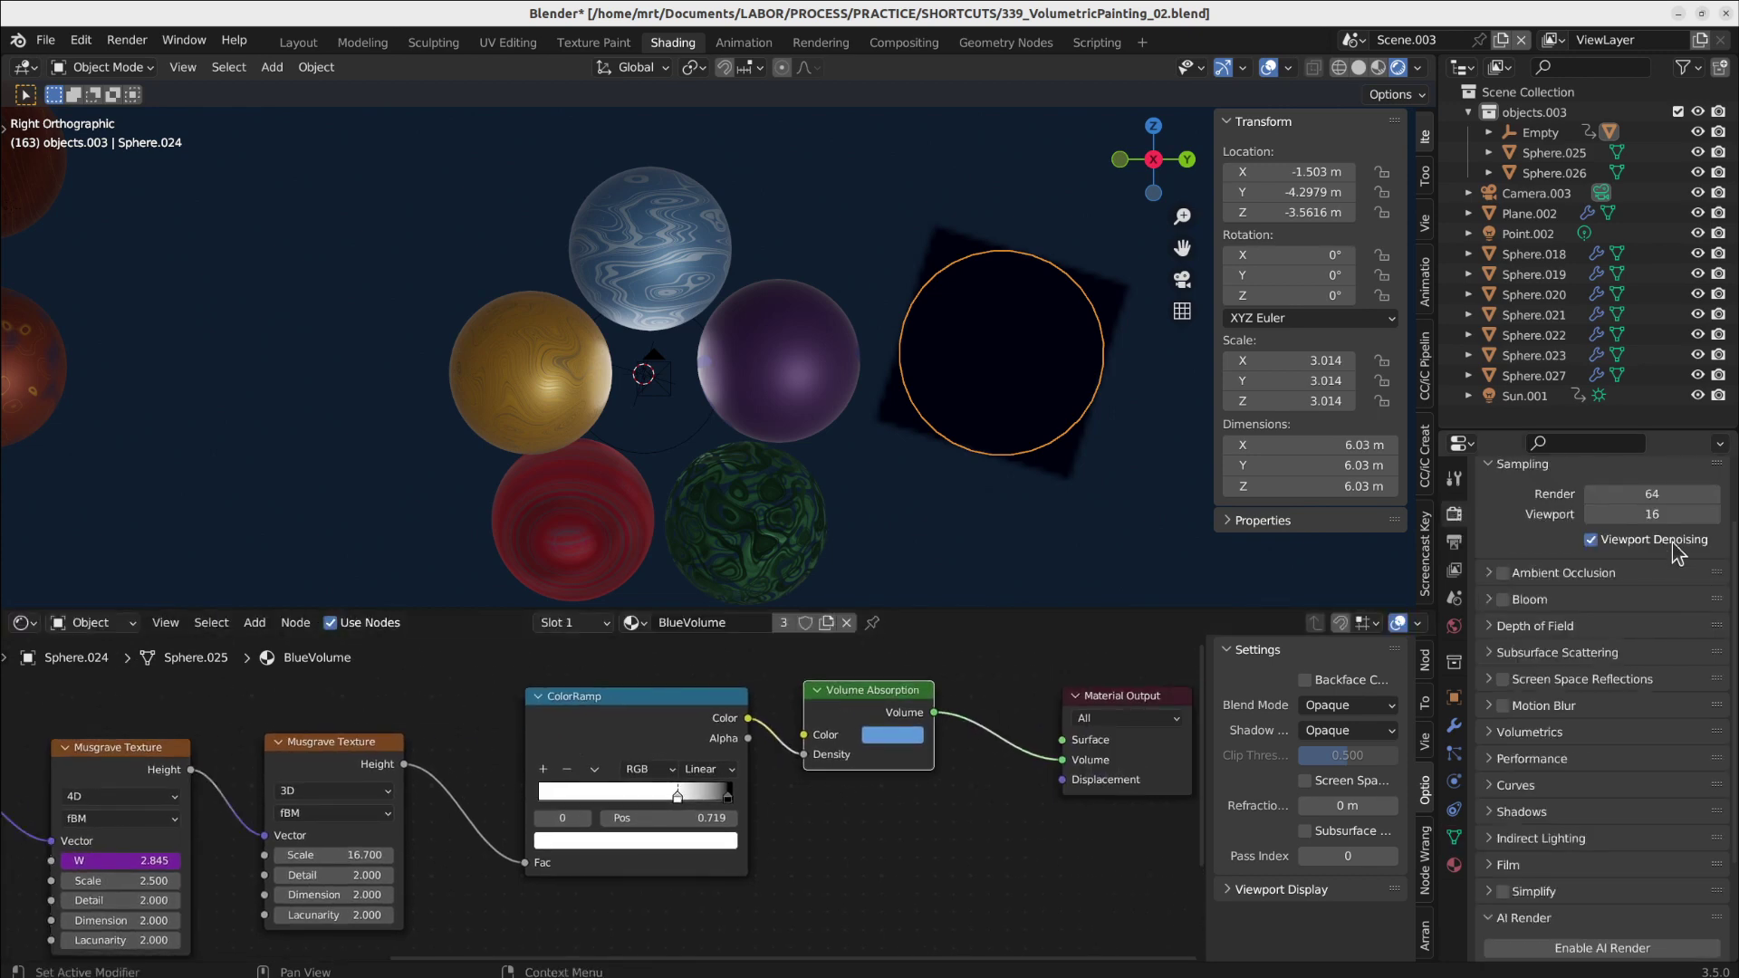
scroll(1472, 530, up, 2)
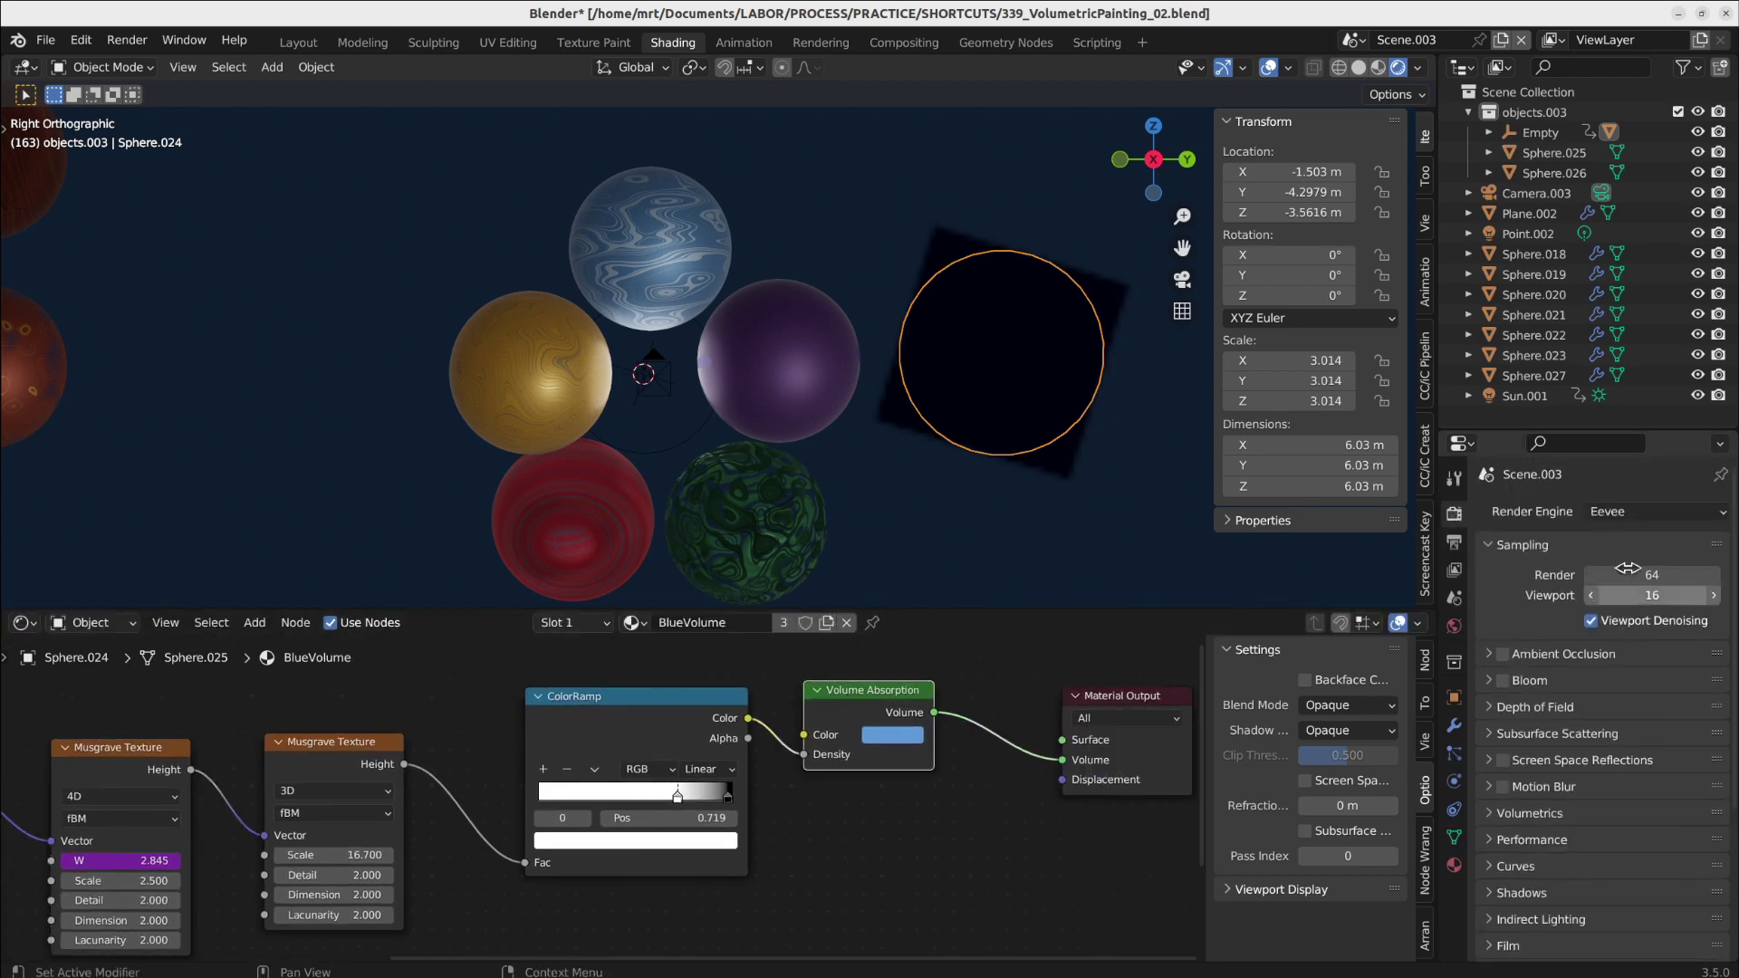
click(1648, 512)
click(1641, 578)
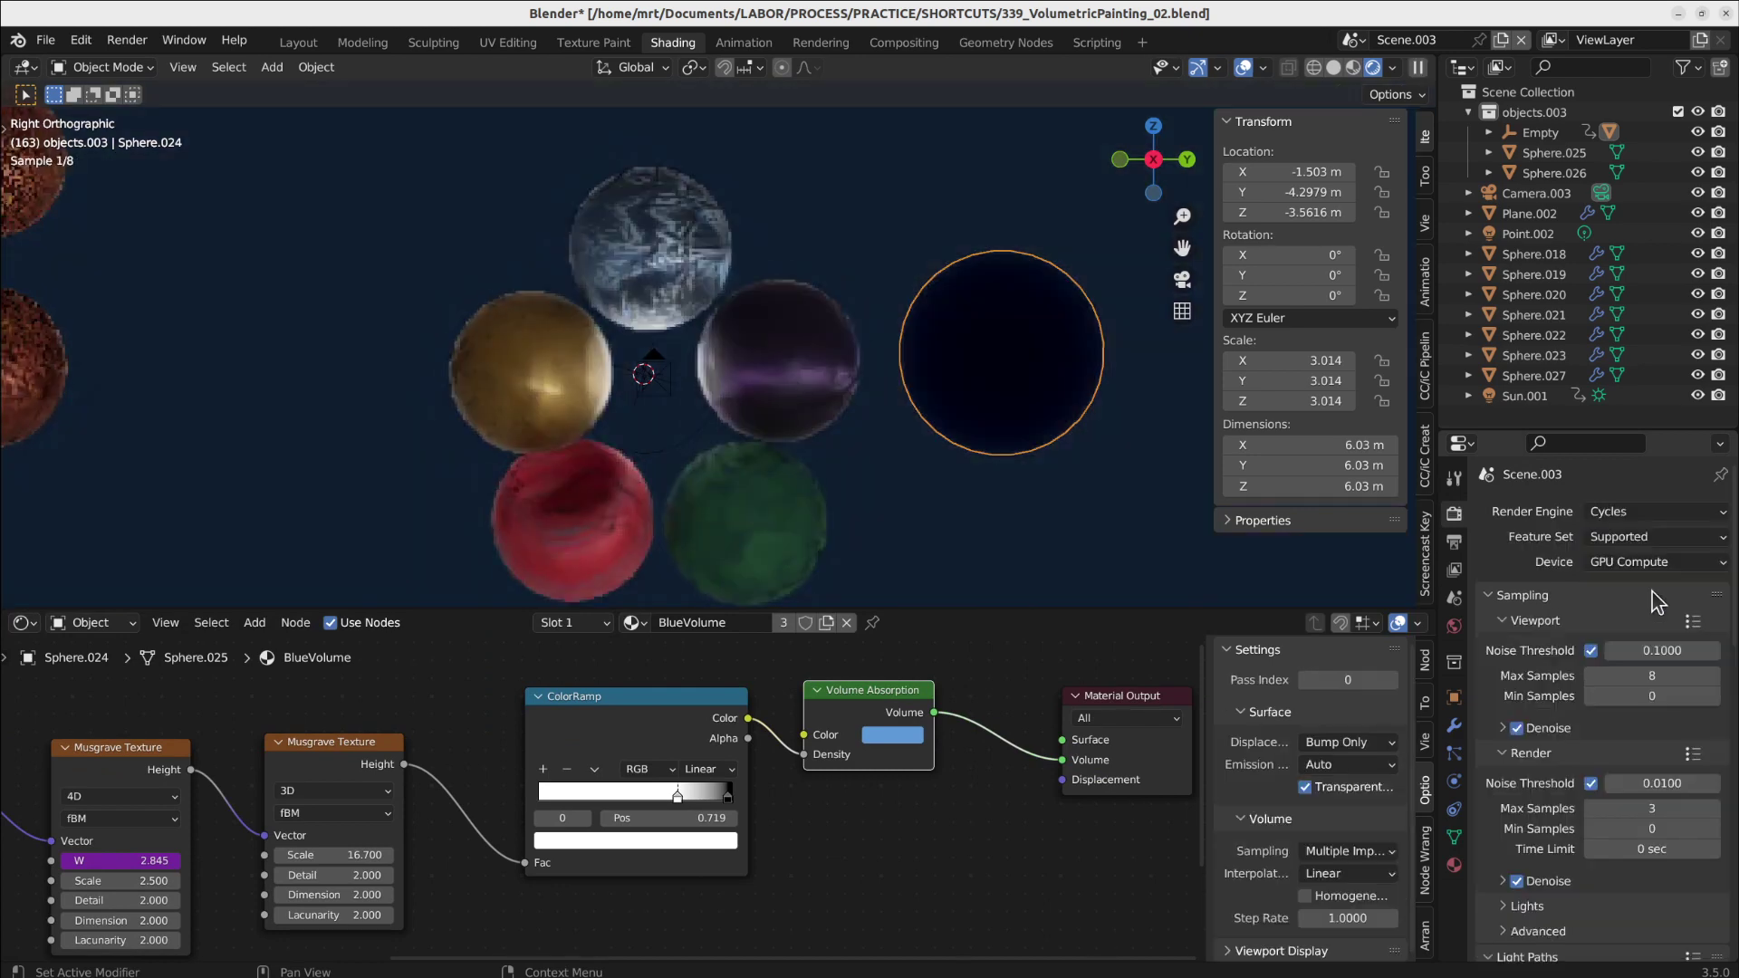
- Set the BlueVolume ColorRamp's black stop to 0.051 and white stop to 0.353, and the 3D Musgrave Texture's Scale to 20.300
drag(727, 797, 548, 803)
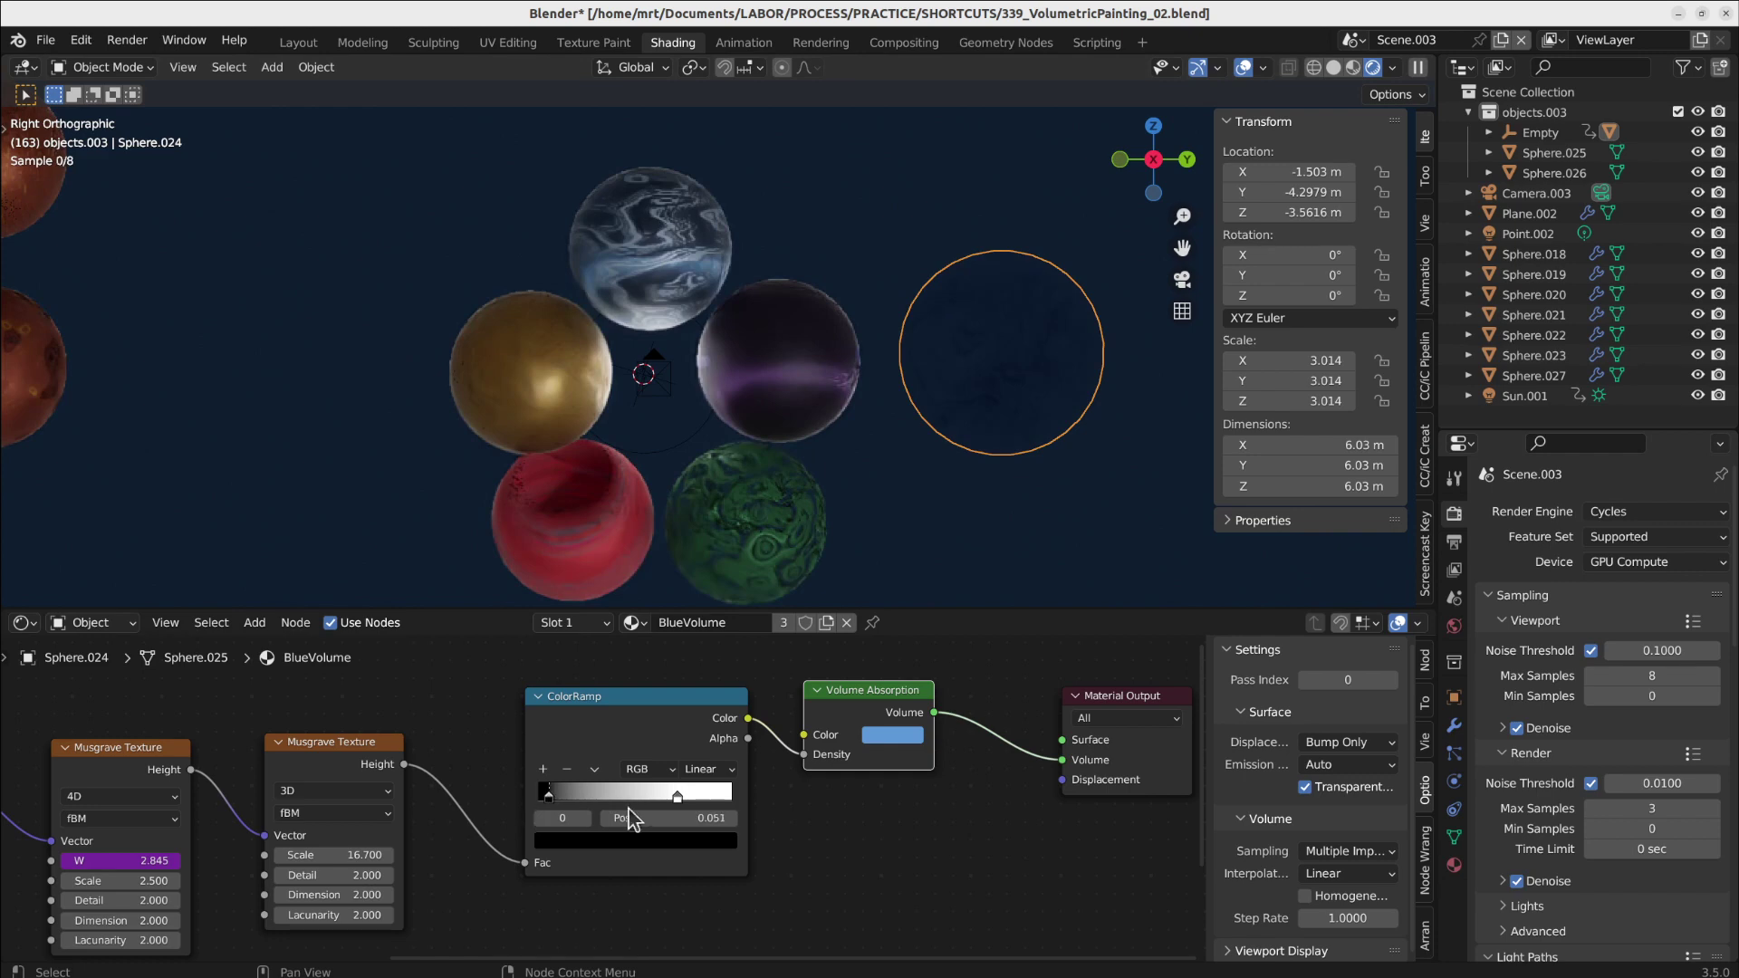
drag(678, 796, 602, 796)
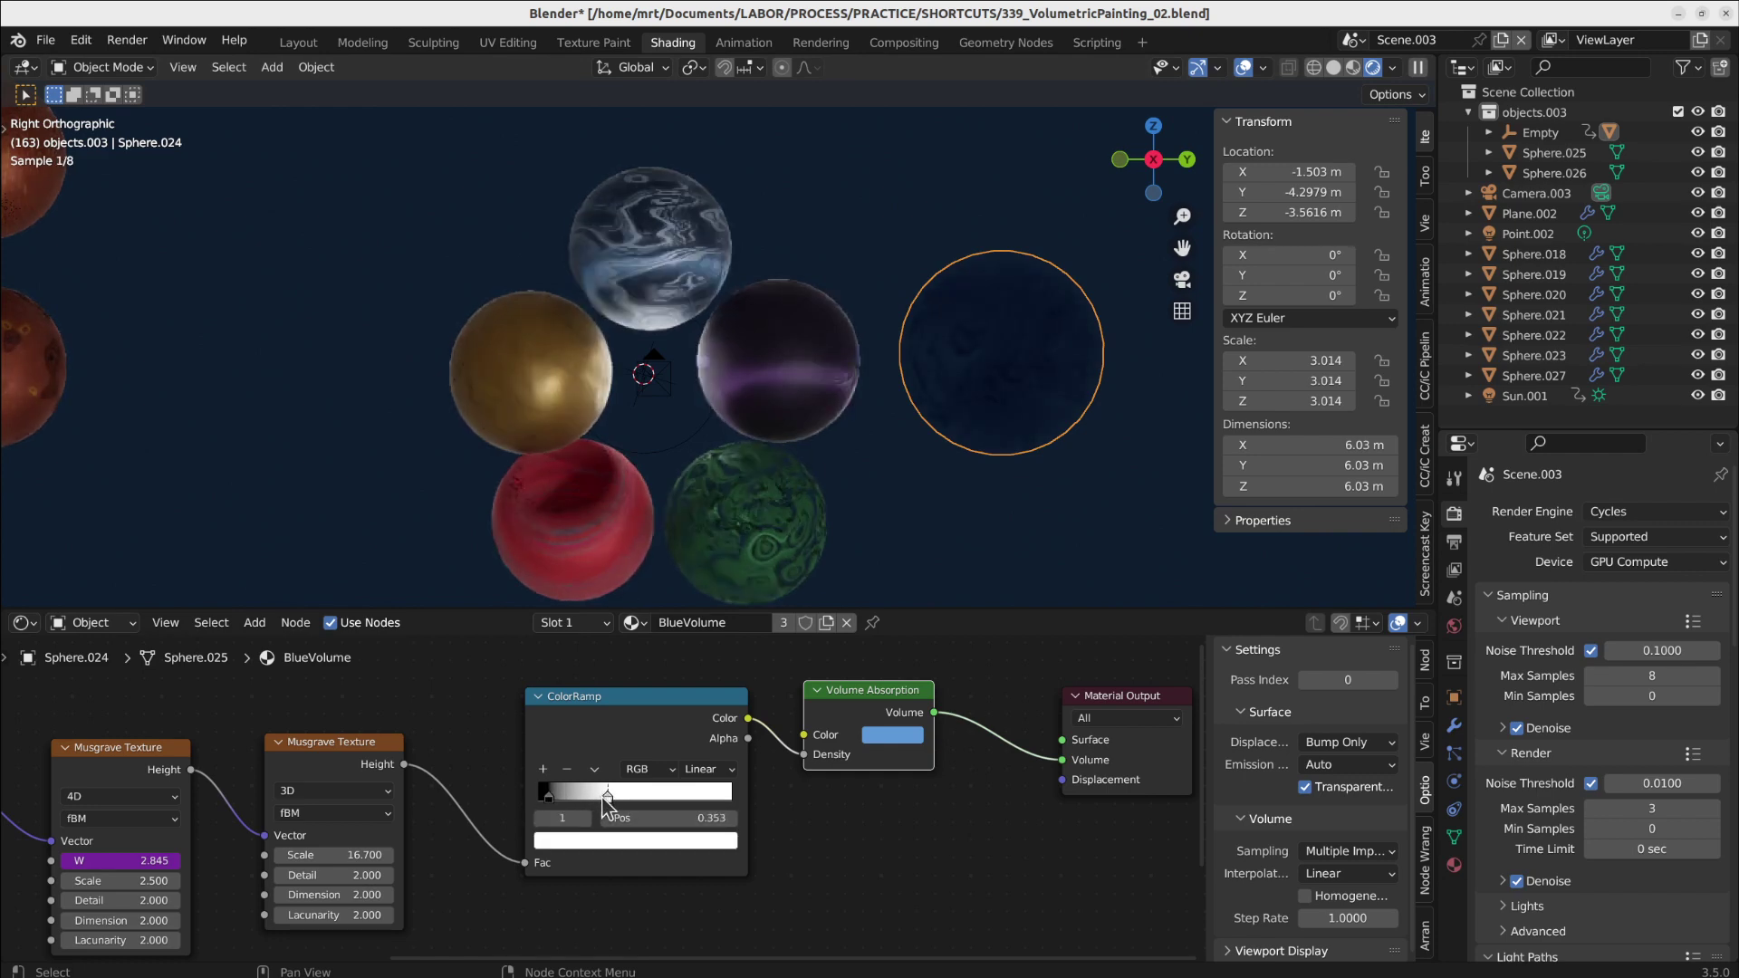
scroll(987, 373, up, 3)
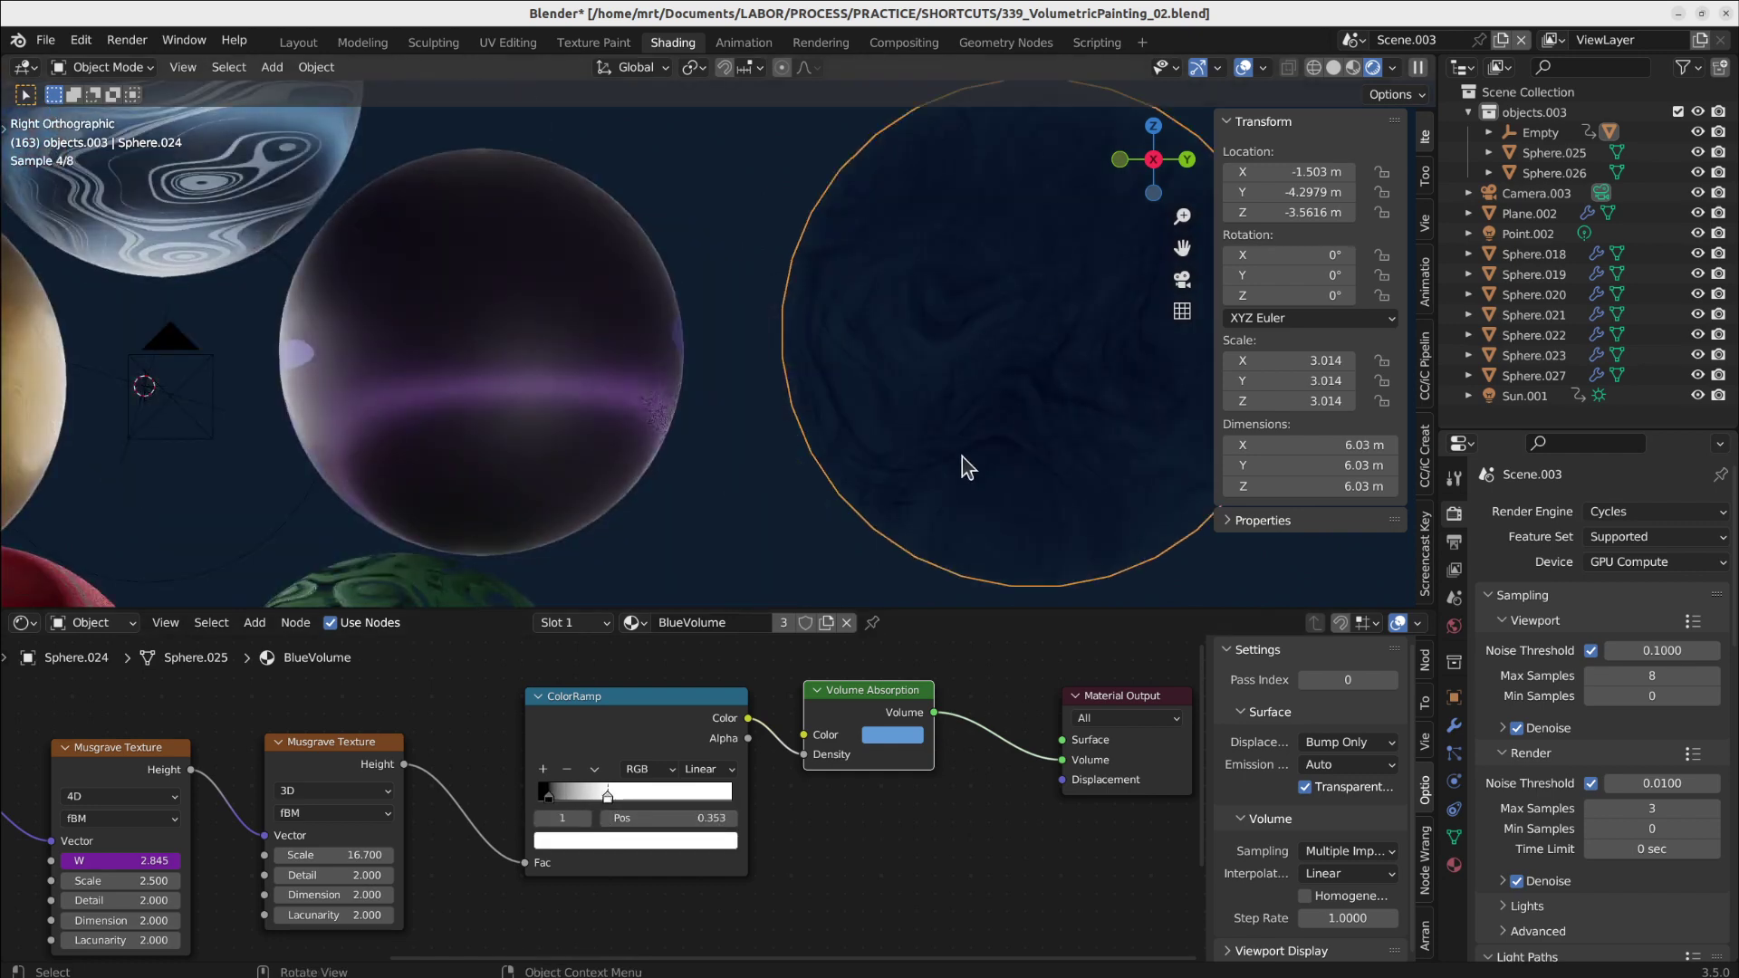
scroll(1028, 373, up, 3)
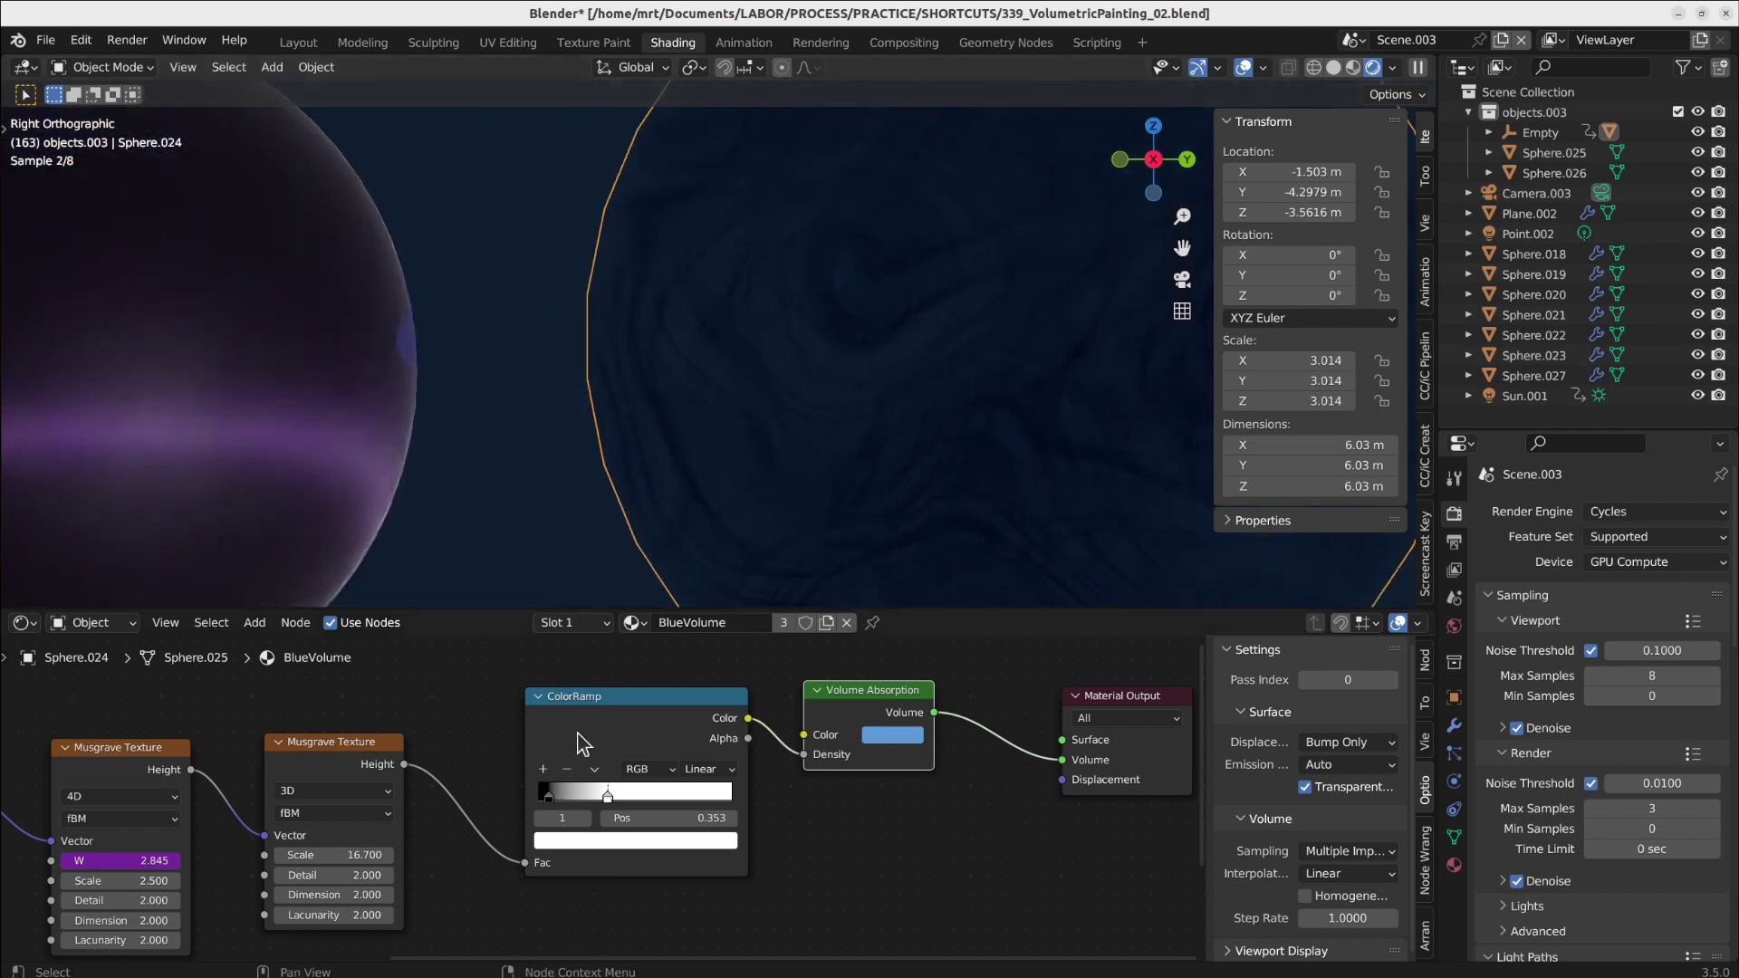
mouse_move(348, 854)
mouse_down()
mouse_move(425, 854)
mouse_move(372, 854)
mouse_up()
- Inspect the driver expression behind the 4D Musgrave Texture's W value, along with the Mapping node that feeds it
middle_drag(114, 870, 627, 830)
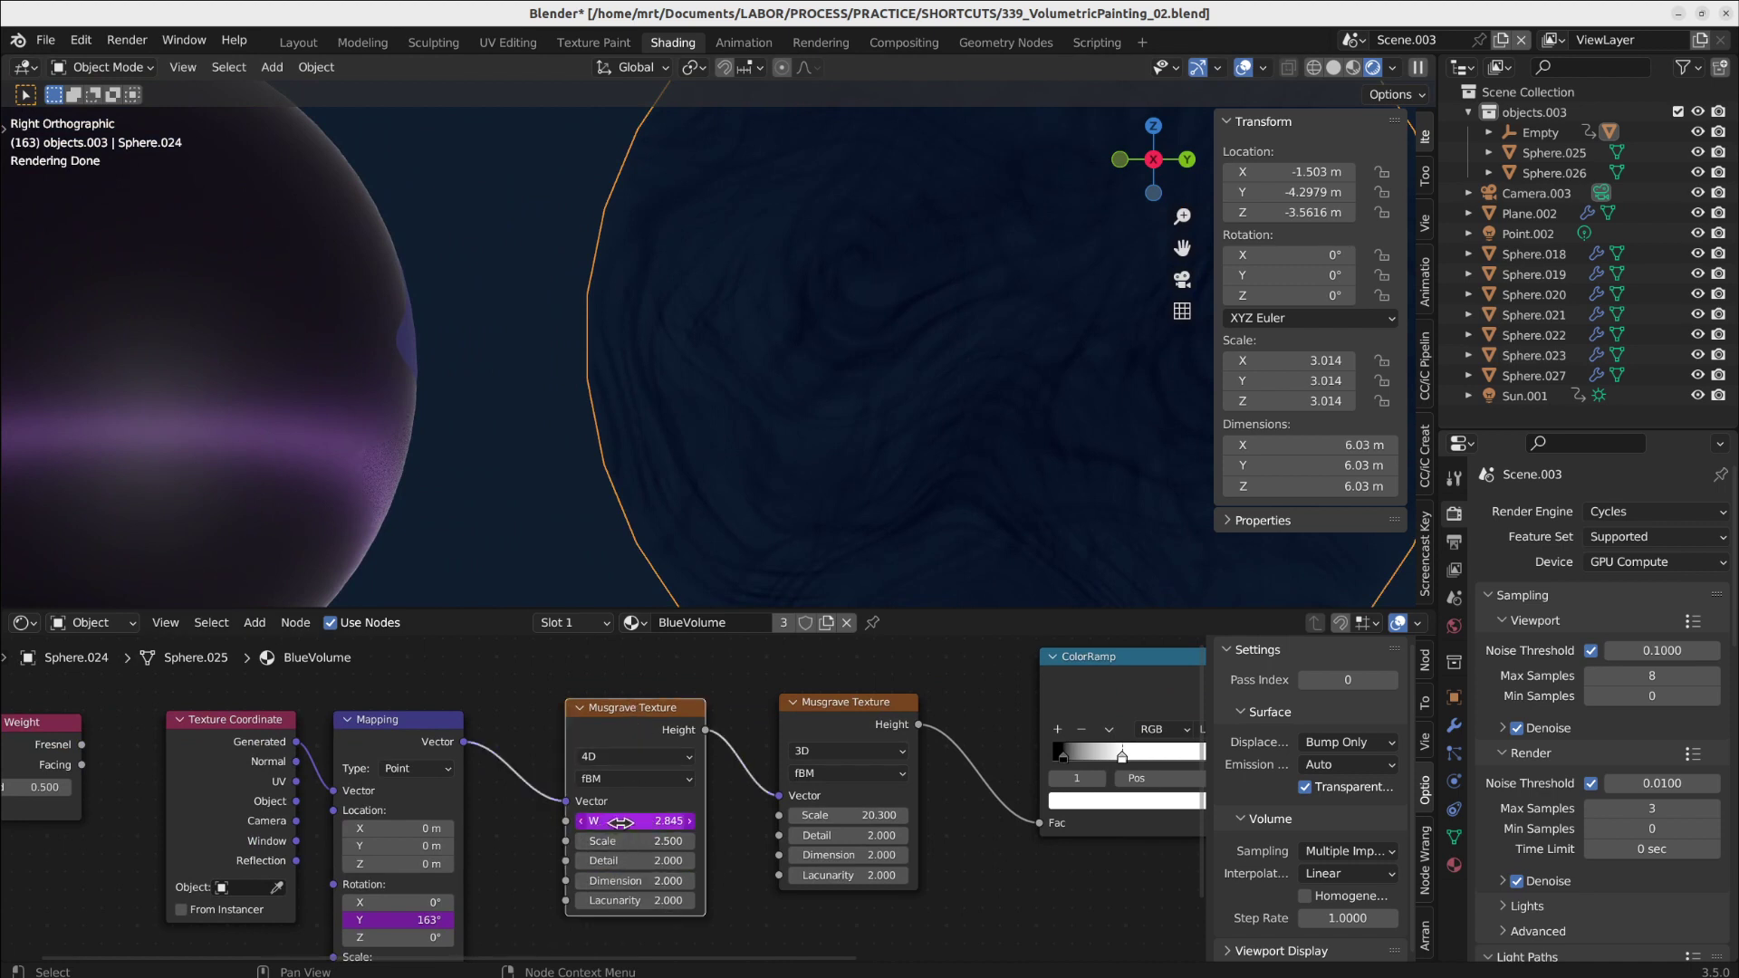
click(591, 763)
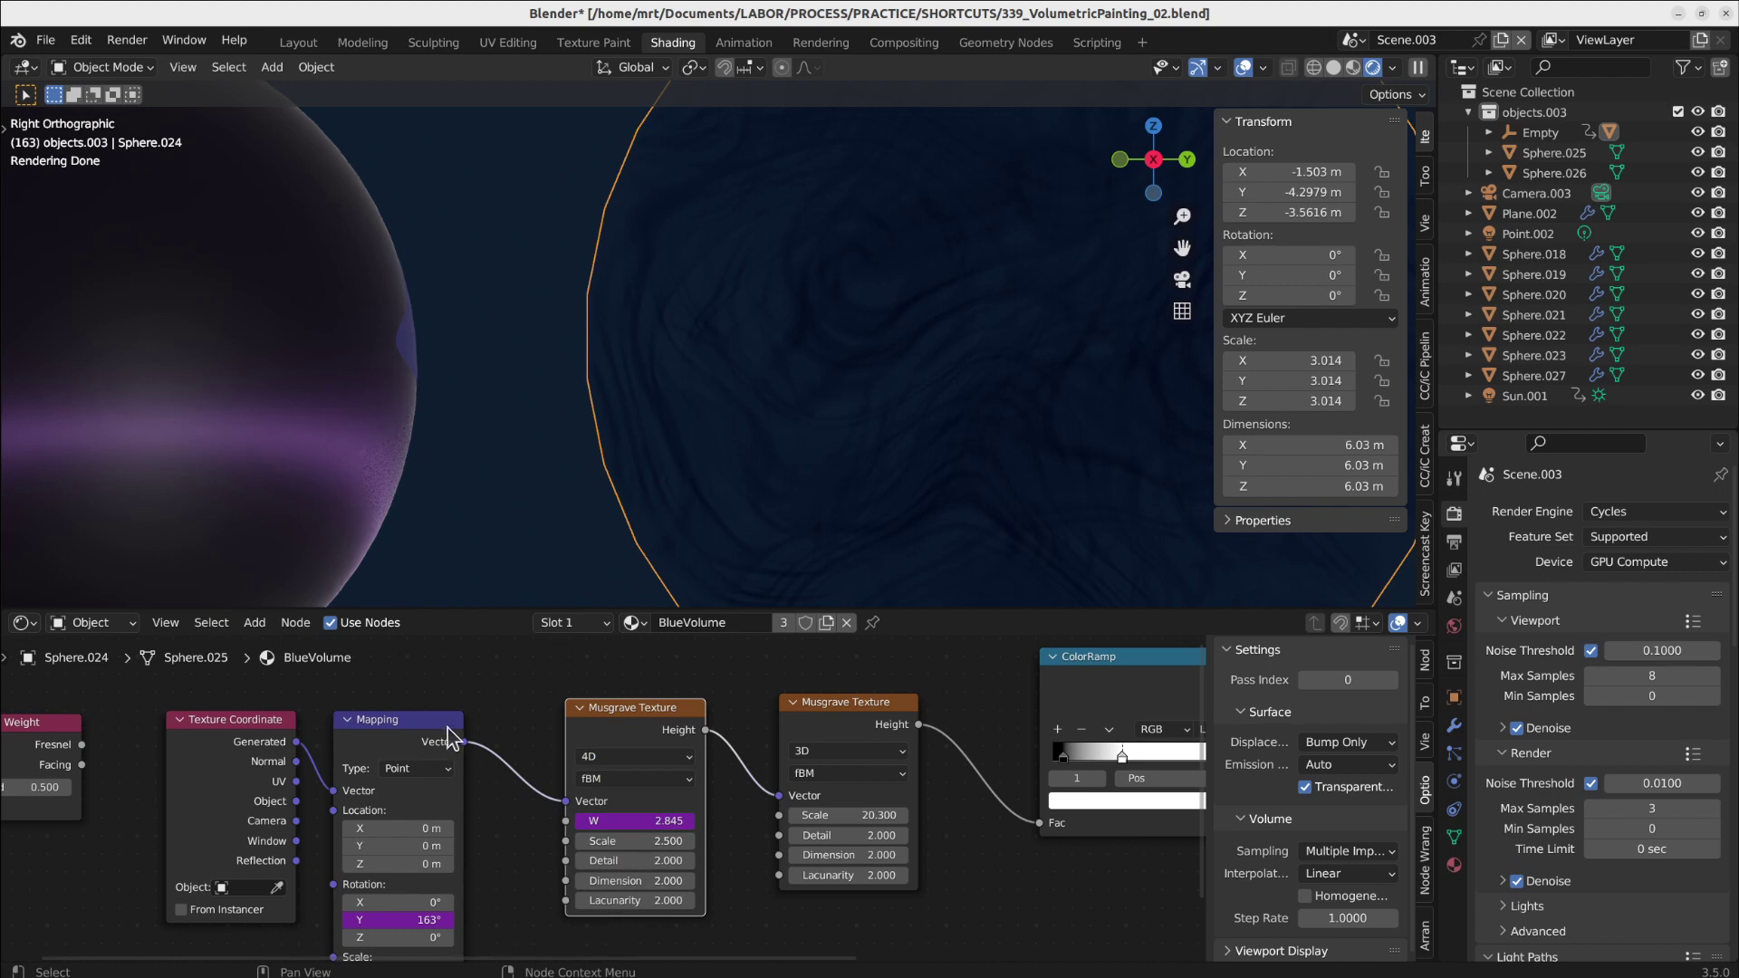
click(401, 743)
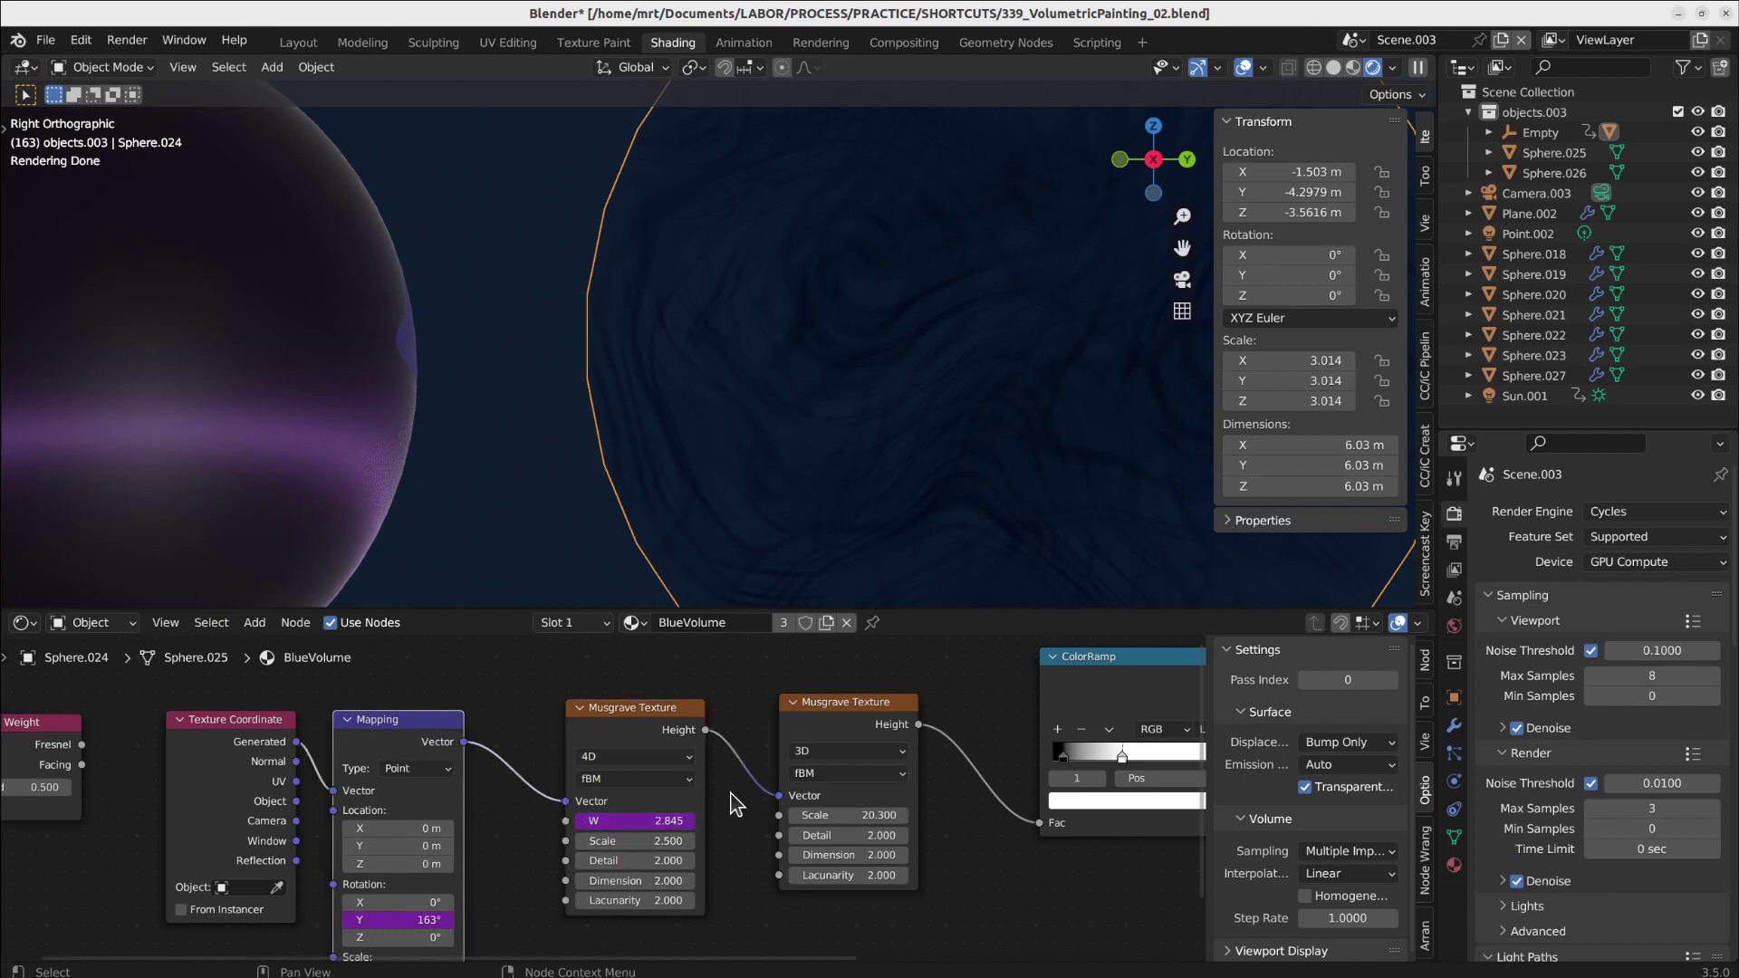
click(643, 820)
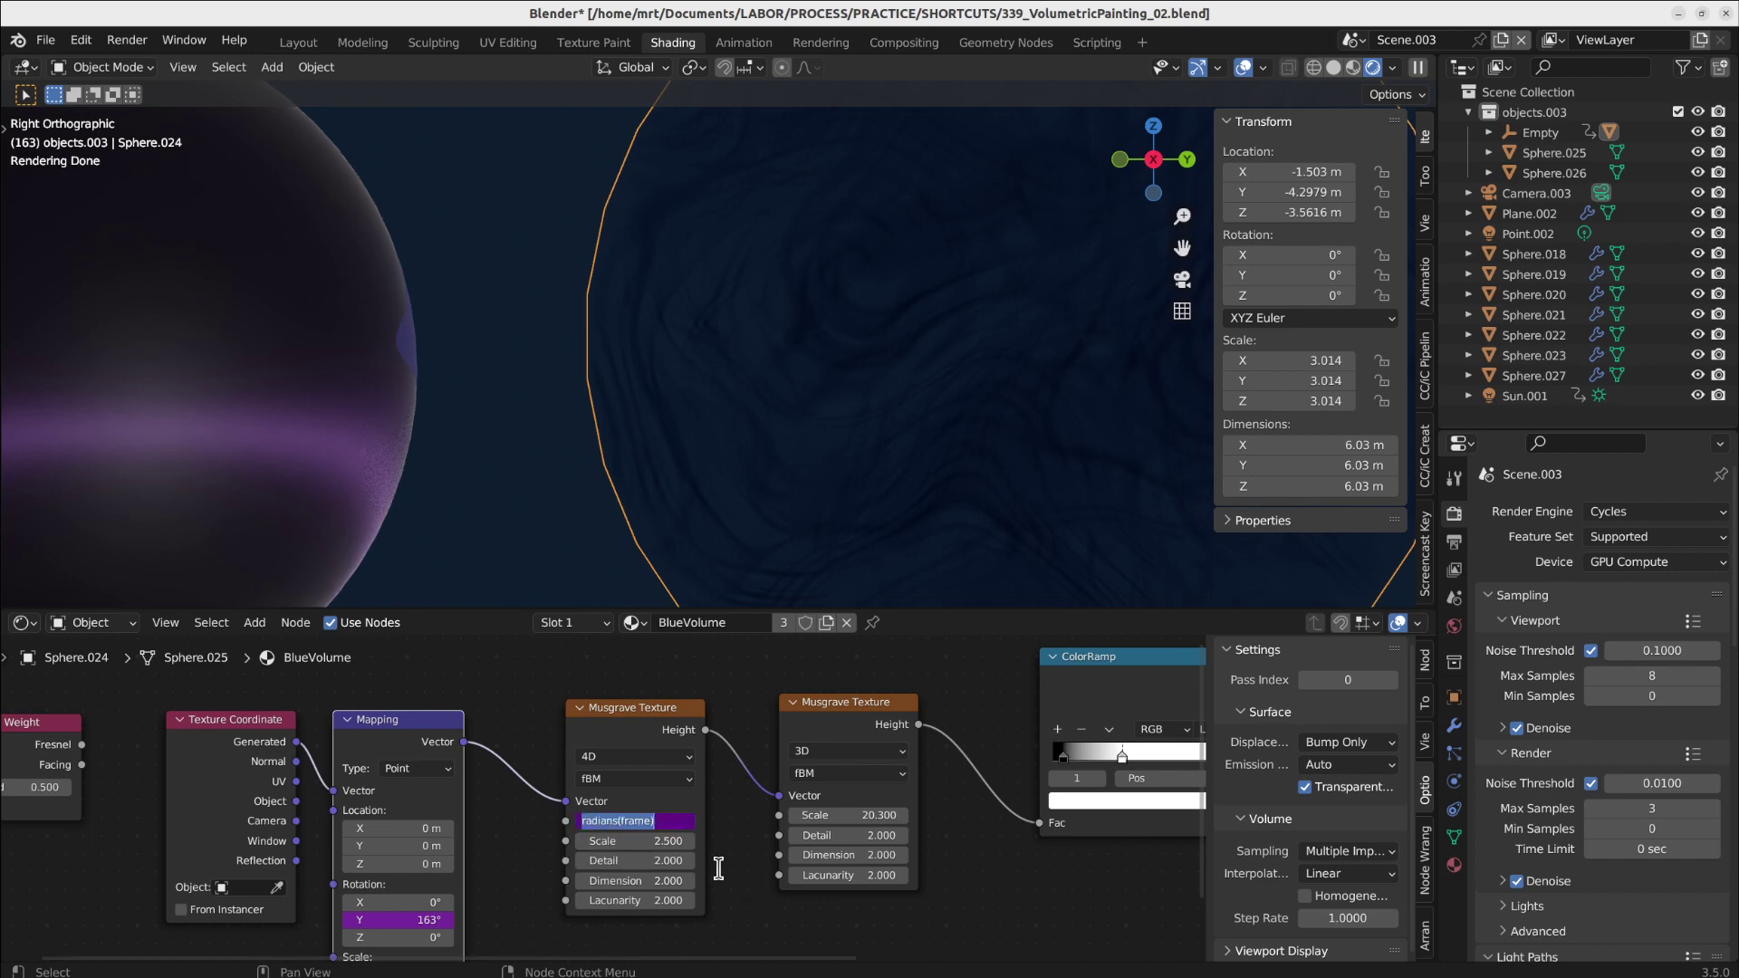
scroll(643, 838, up, 2)
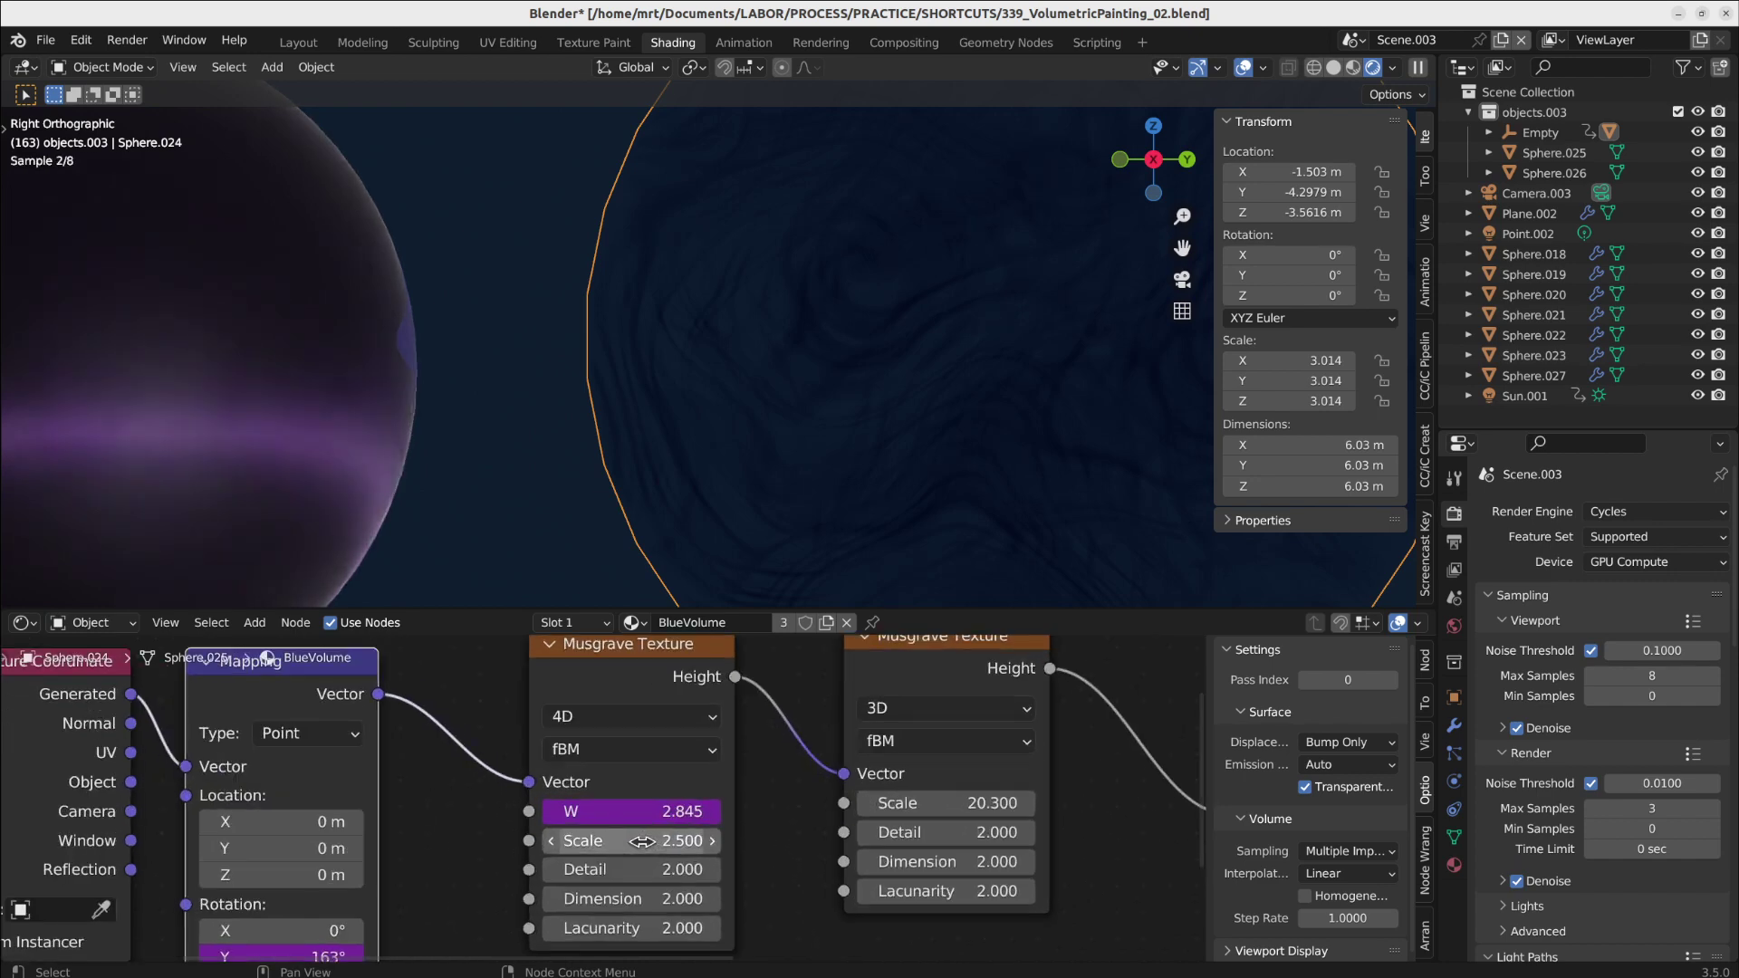
click(556, 812)
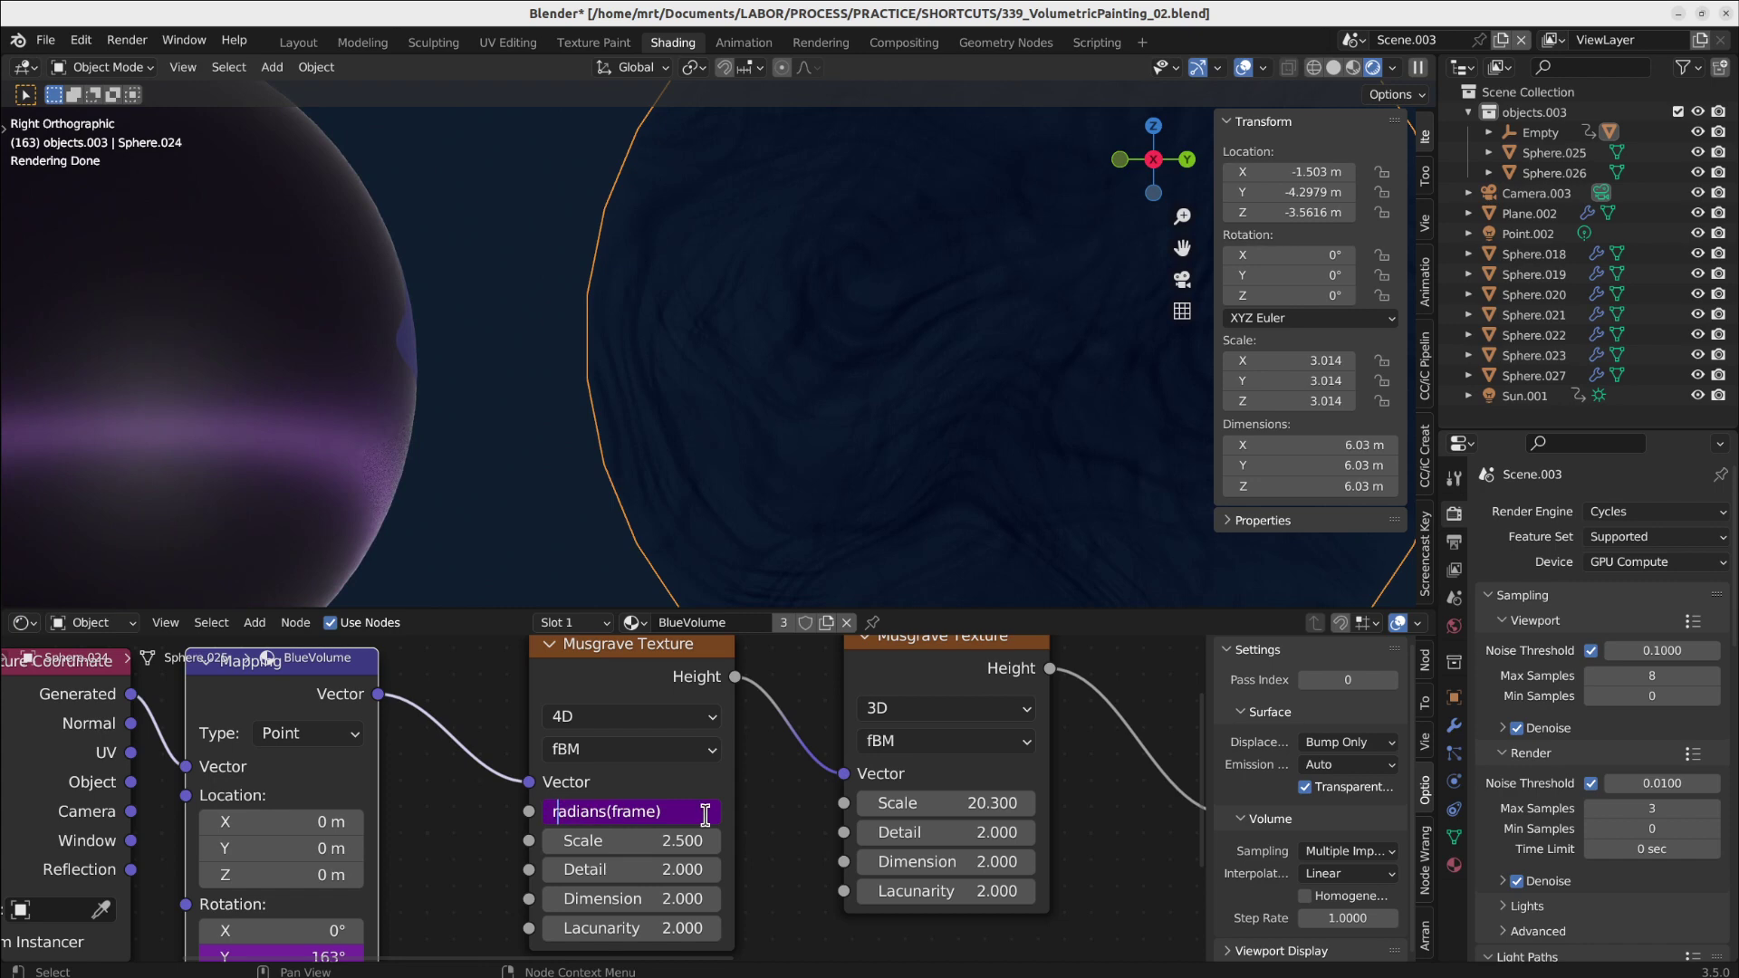
drag(706, 814, 547, 811)
key(Return)
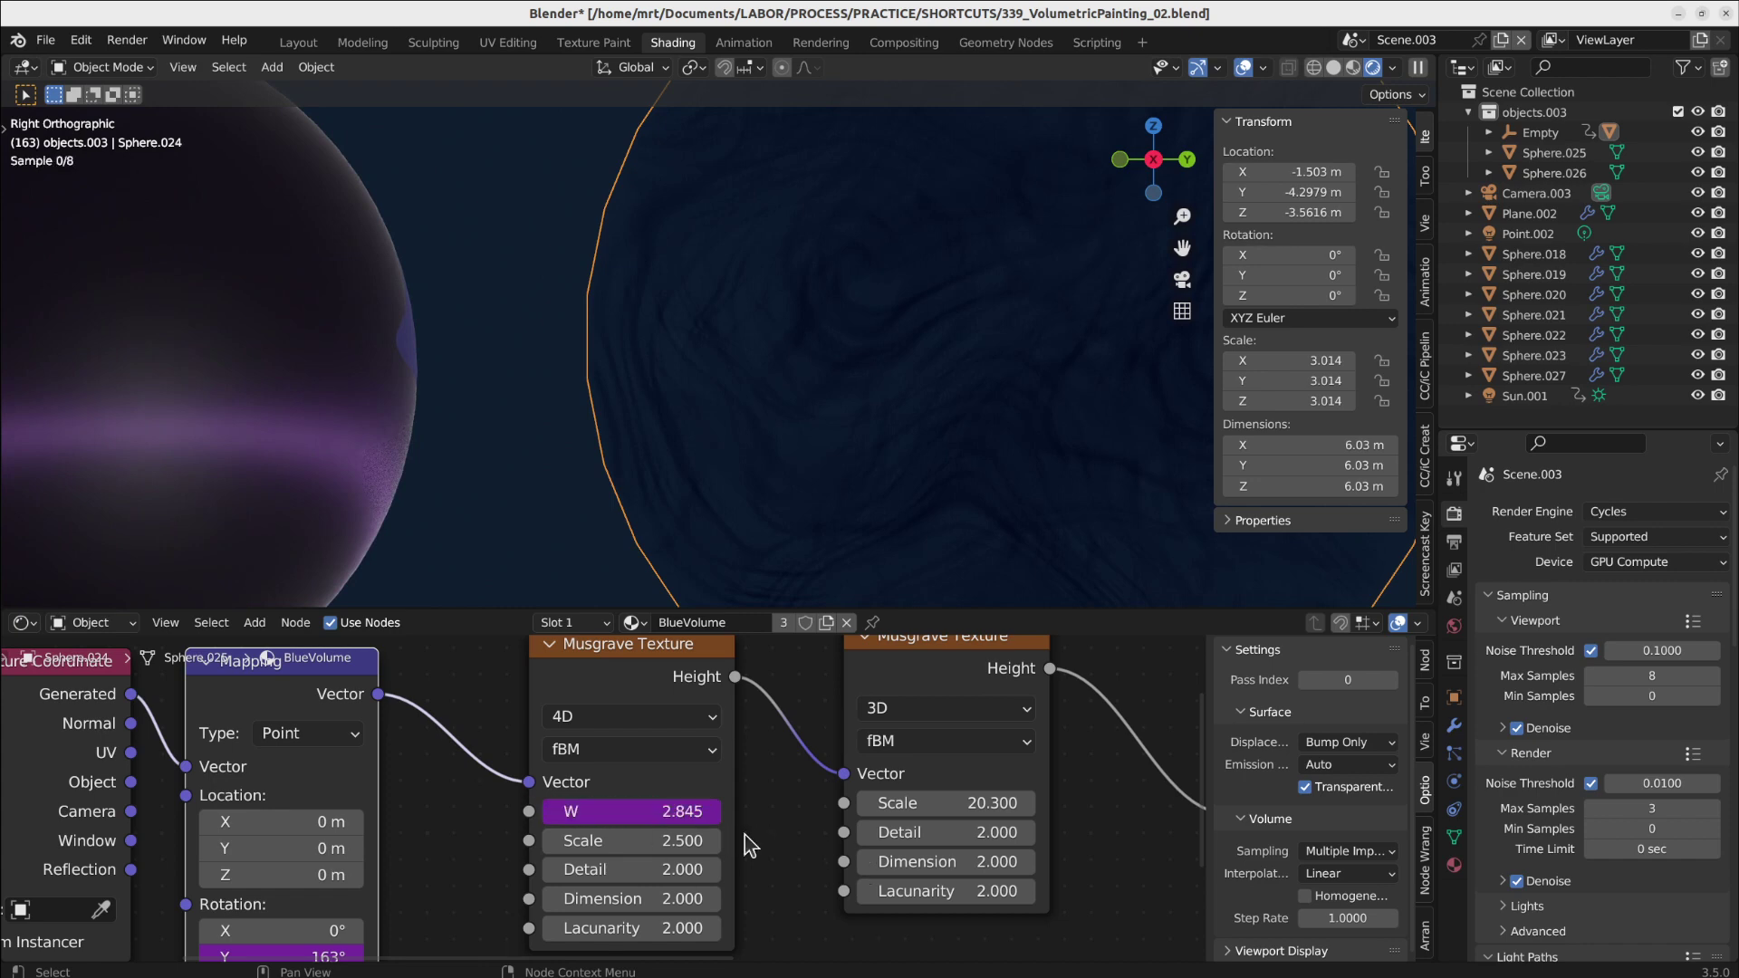
- Play the animation in the Animation workspace with the colored spheres in view and stop it at frame 80
click(737, 42)
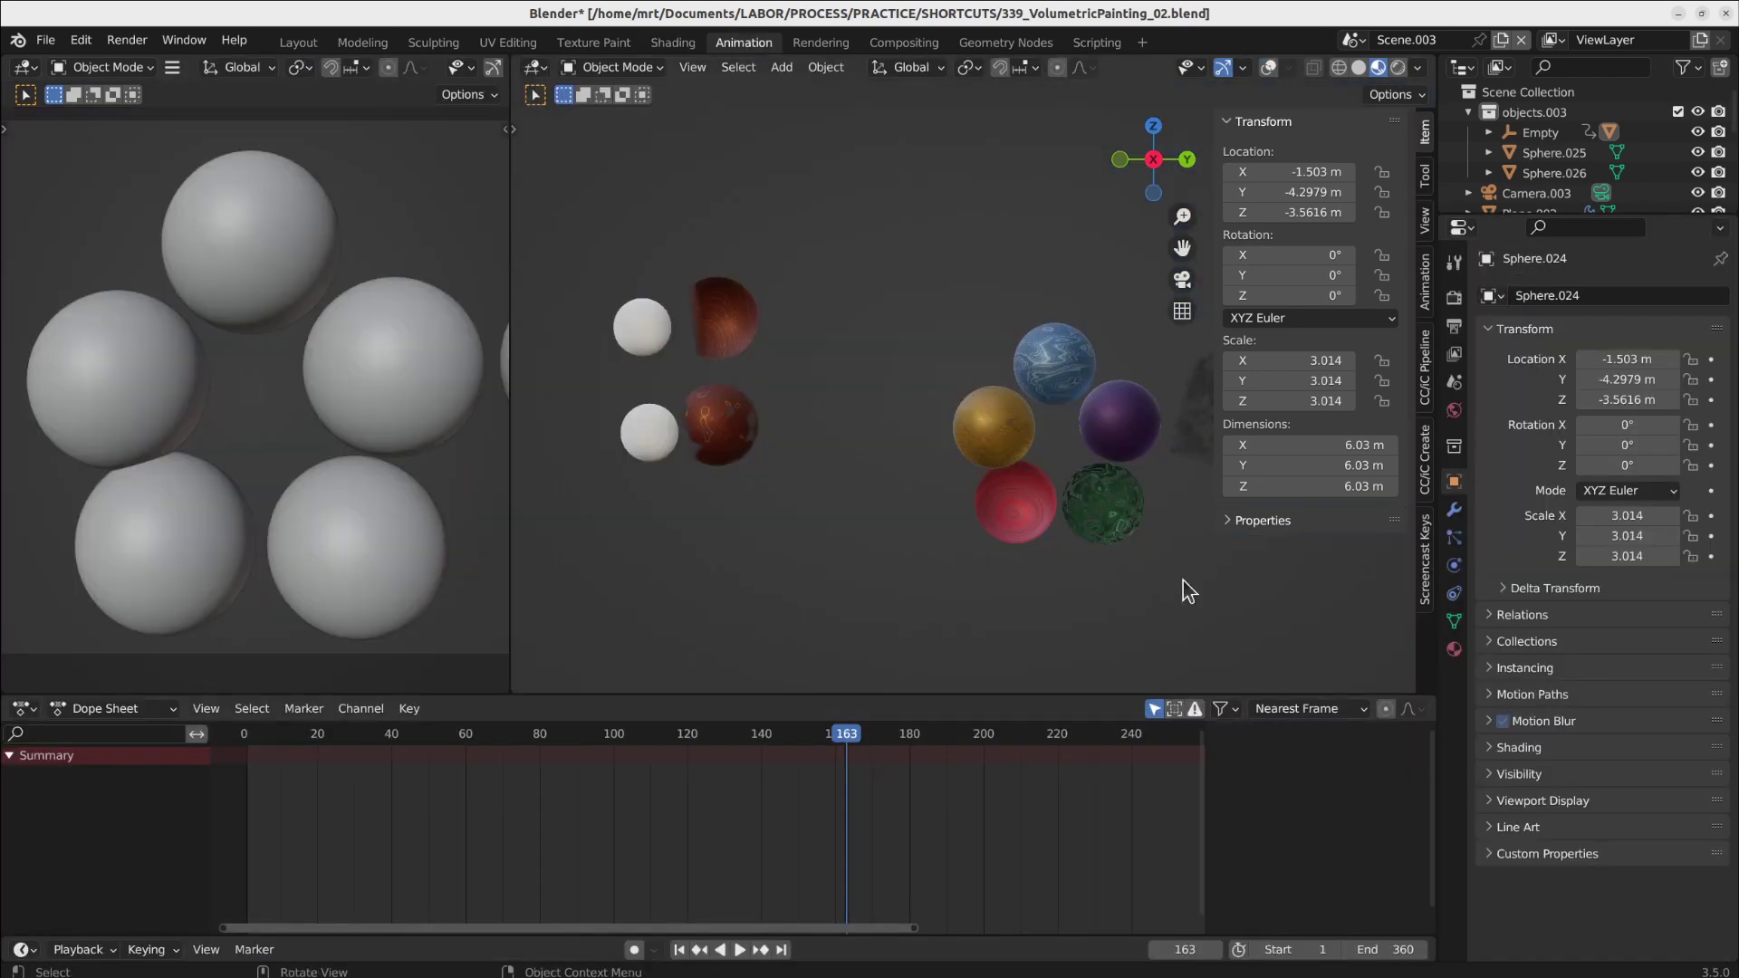
scroll(962, 508, up, 6)
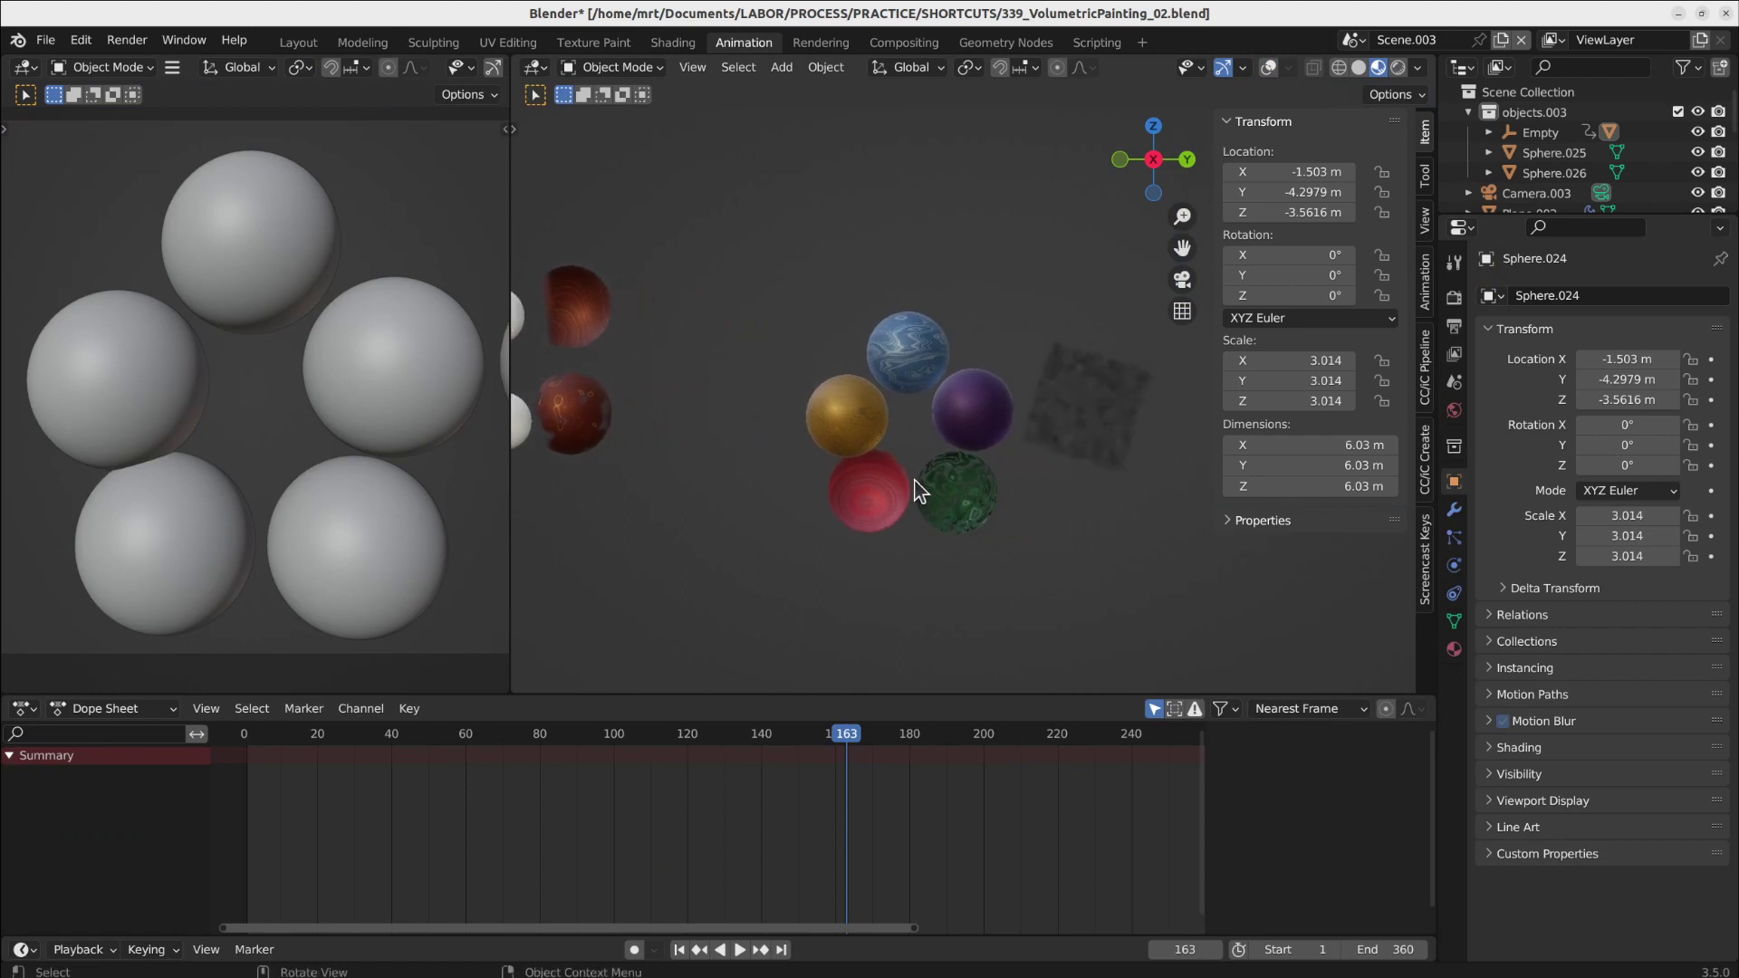
scroll(971, 755, down, 5)
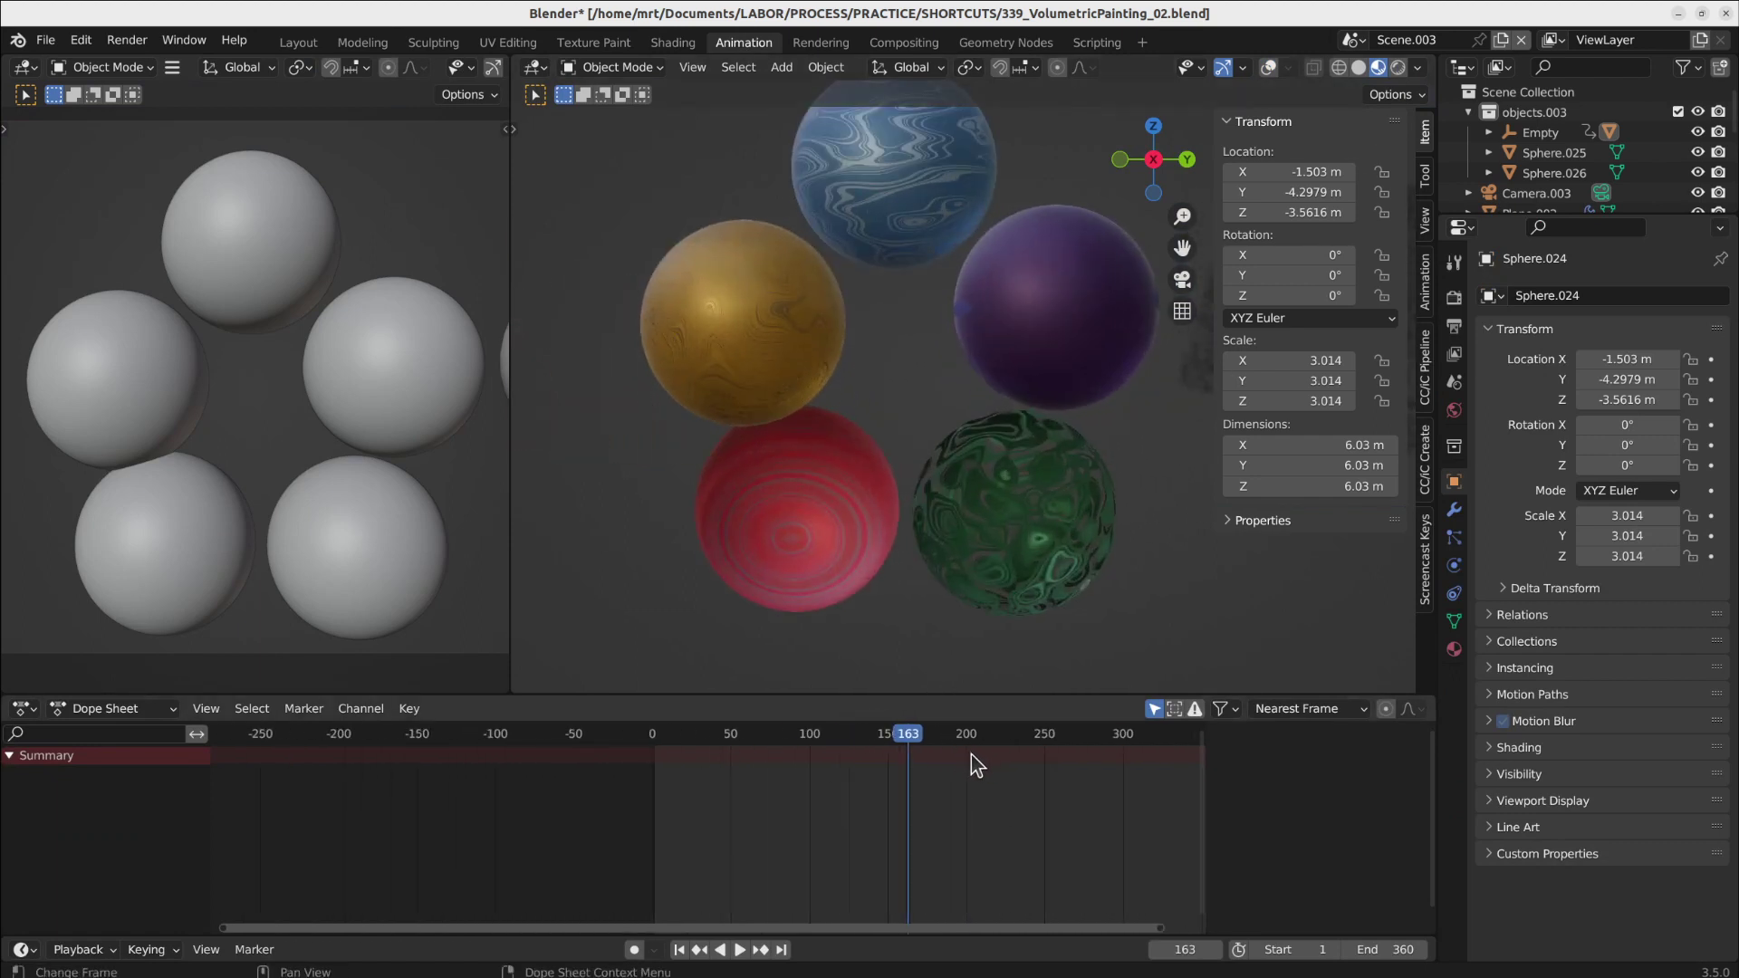
key(space)
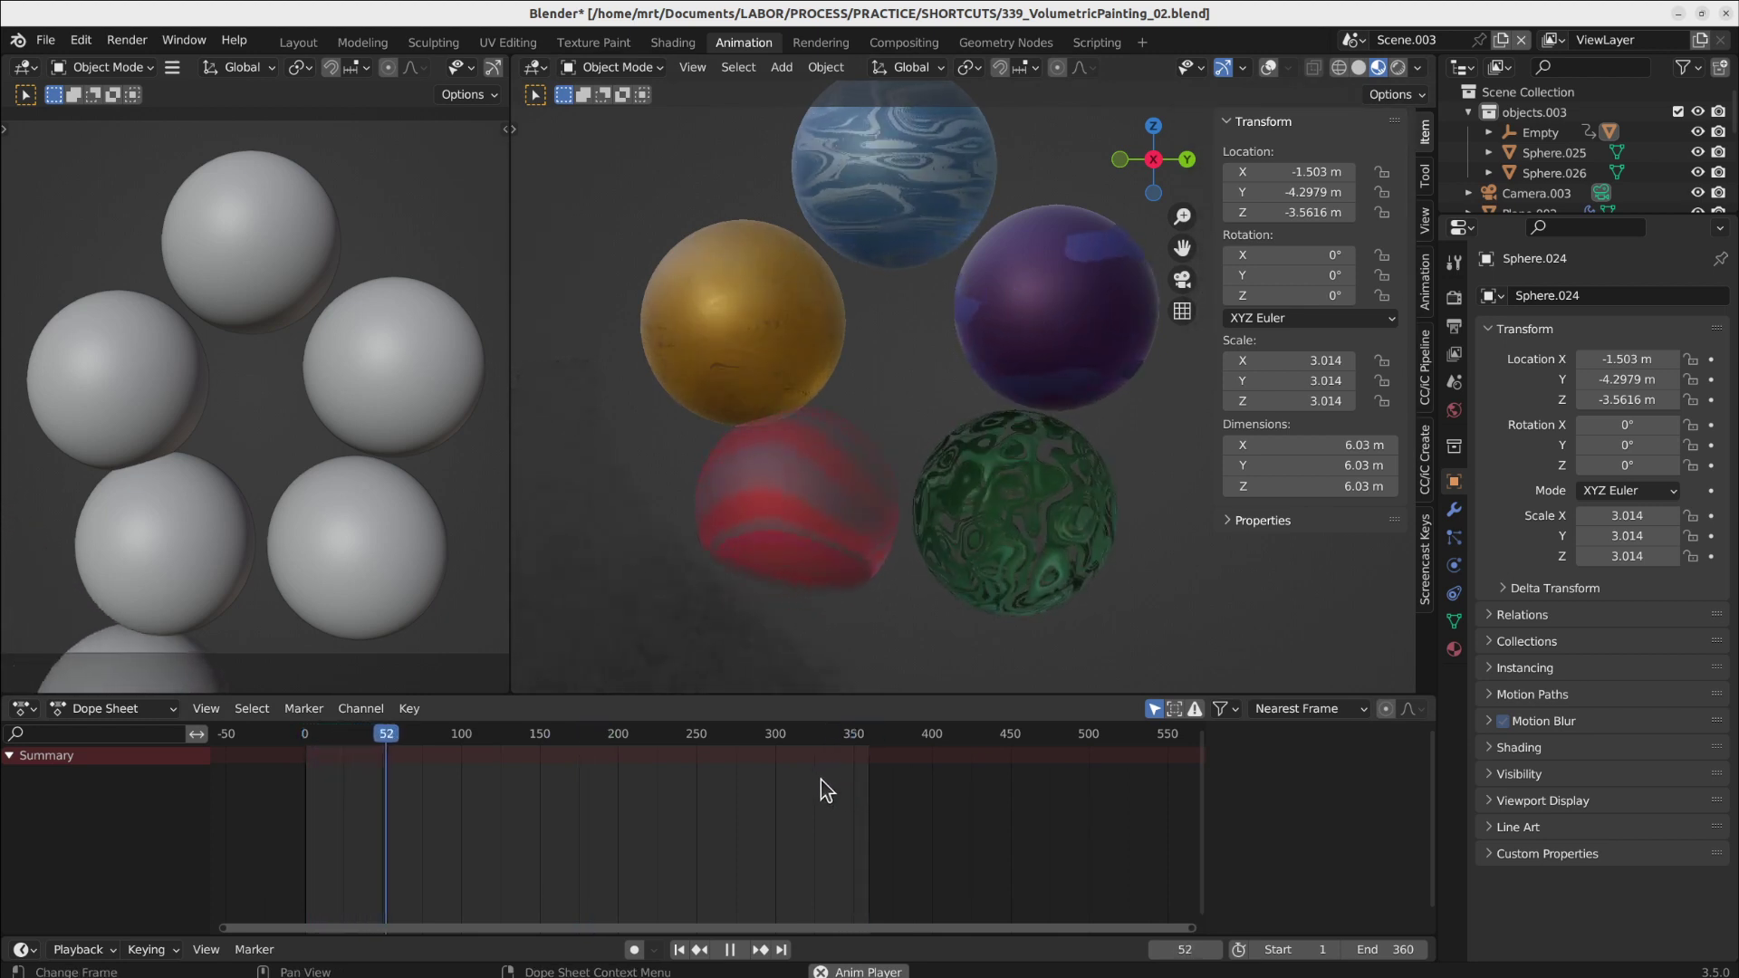
key(space)
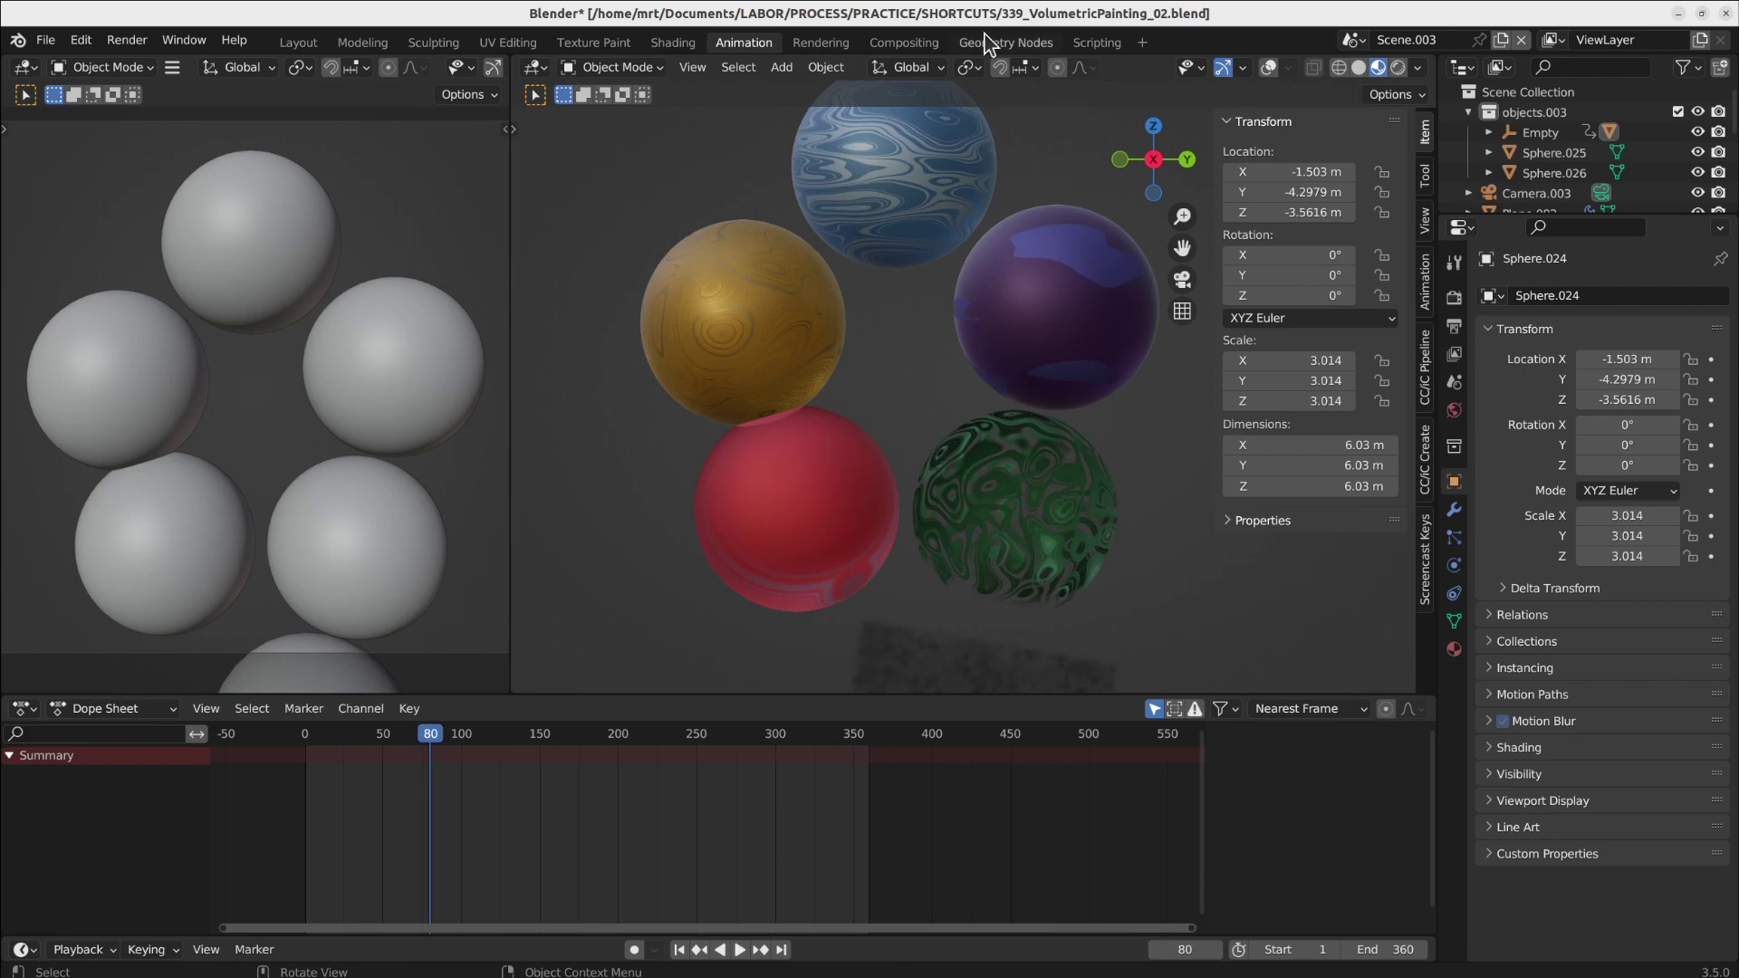
- In the Geometry Nodes workspace, view the BlueVolume tree, switch to rendered shading and select the red sphere to inspect its proximity tree
click(987, 43)
middle_drag(380, 762, 676, 746)
scroll(675, 746, down, 2)
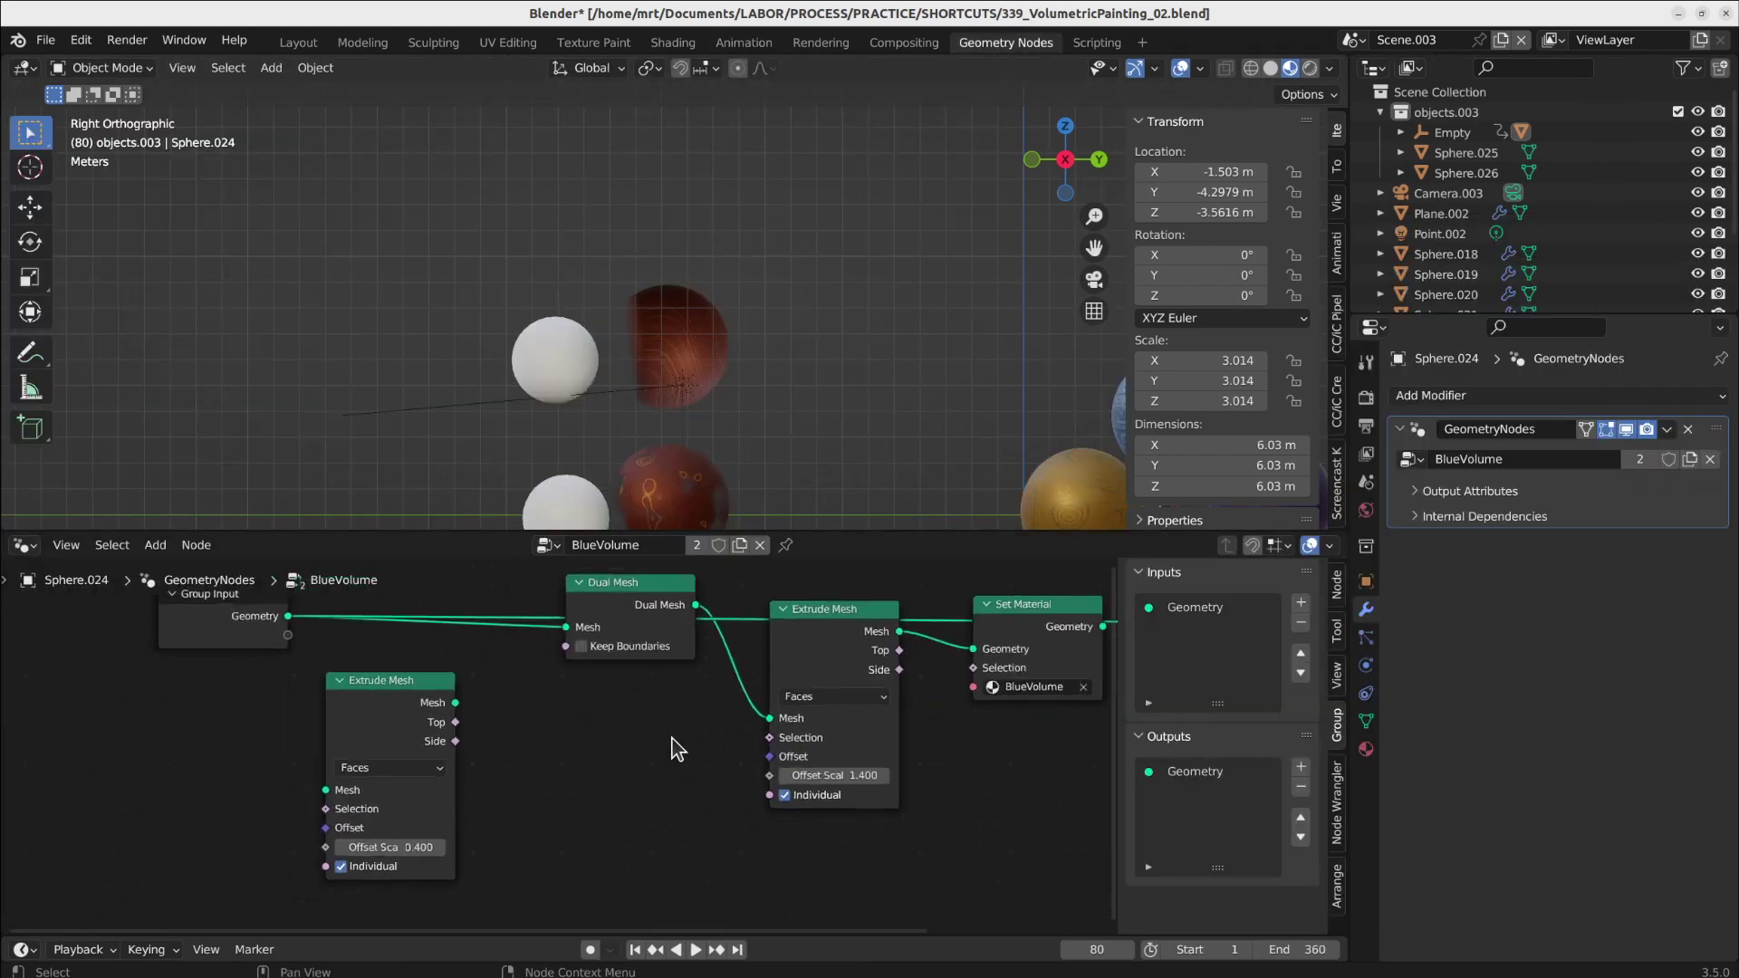
click(1310, 68)
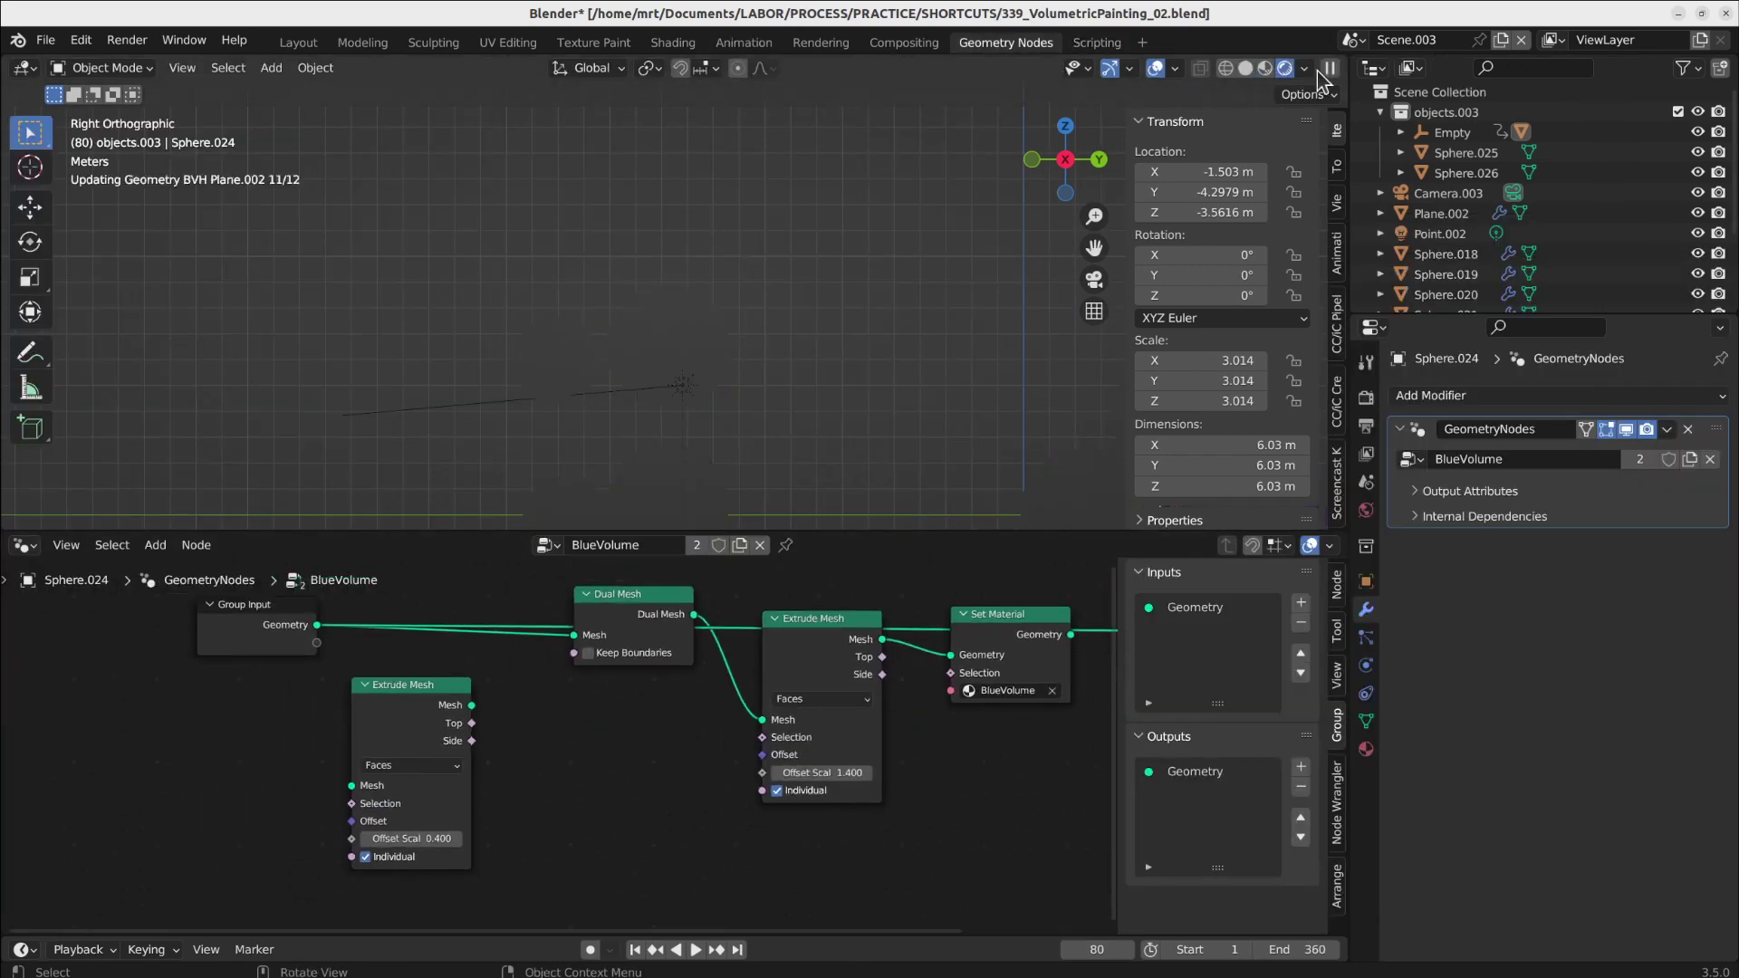
click(698, 384)
shift+middle_drag(1001, 382, 632, 205)
click(751, 467)
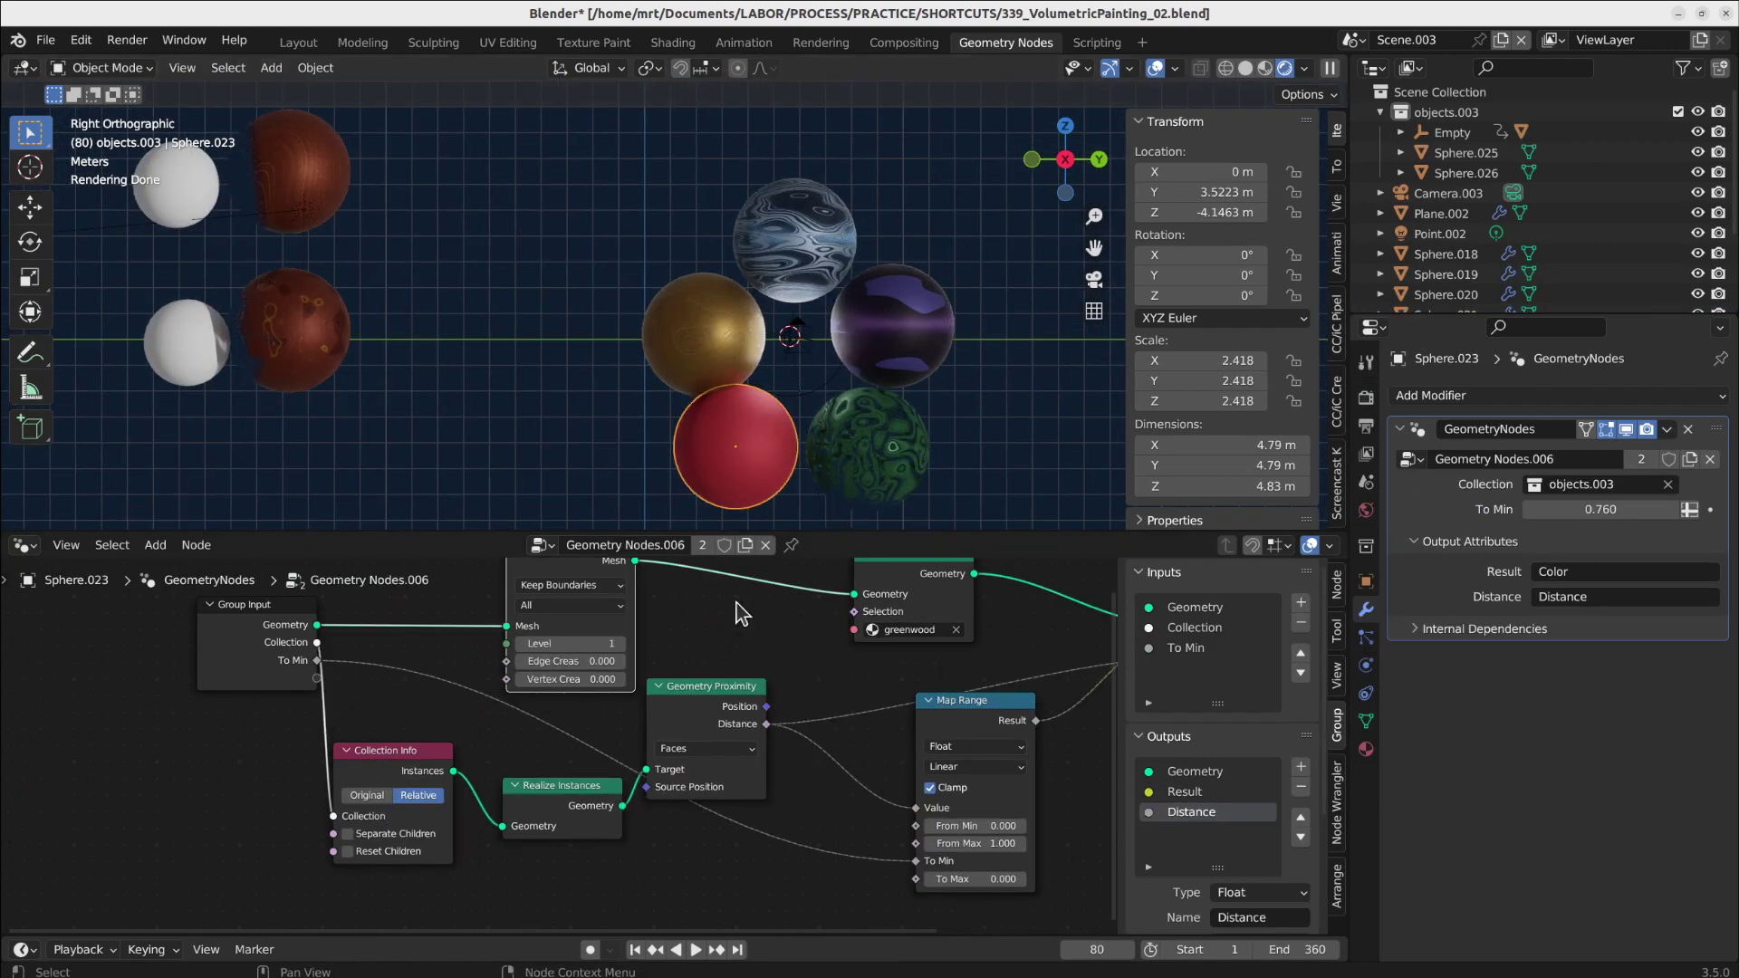
- Return to the Shading workspace and examine the red sphere's greenwood material nodes, from Texture Coordinate to the noise textures
click(672, 43)
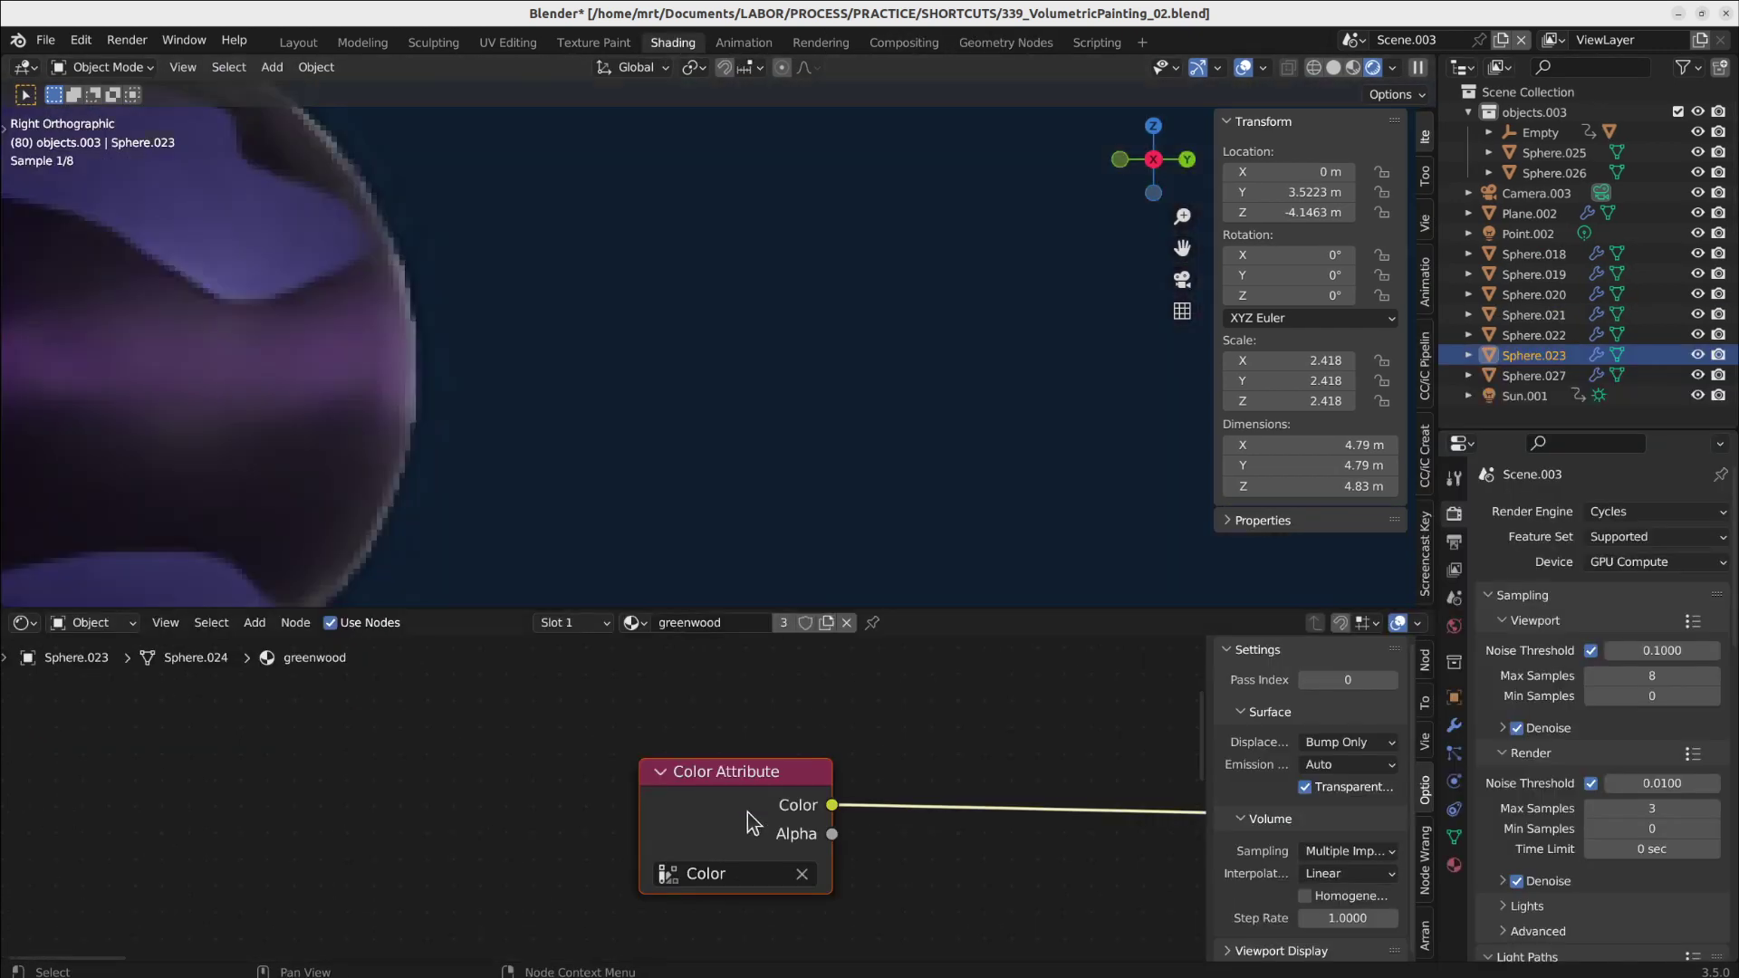
scroll(433, 376, down, 5)
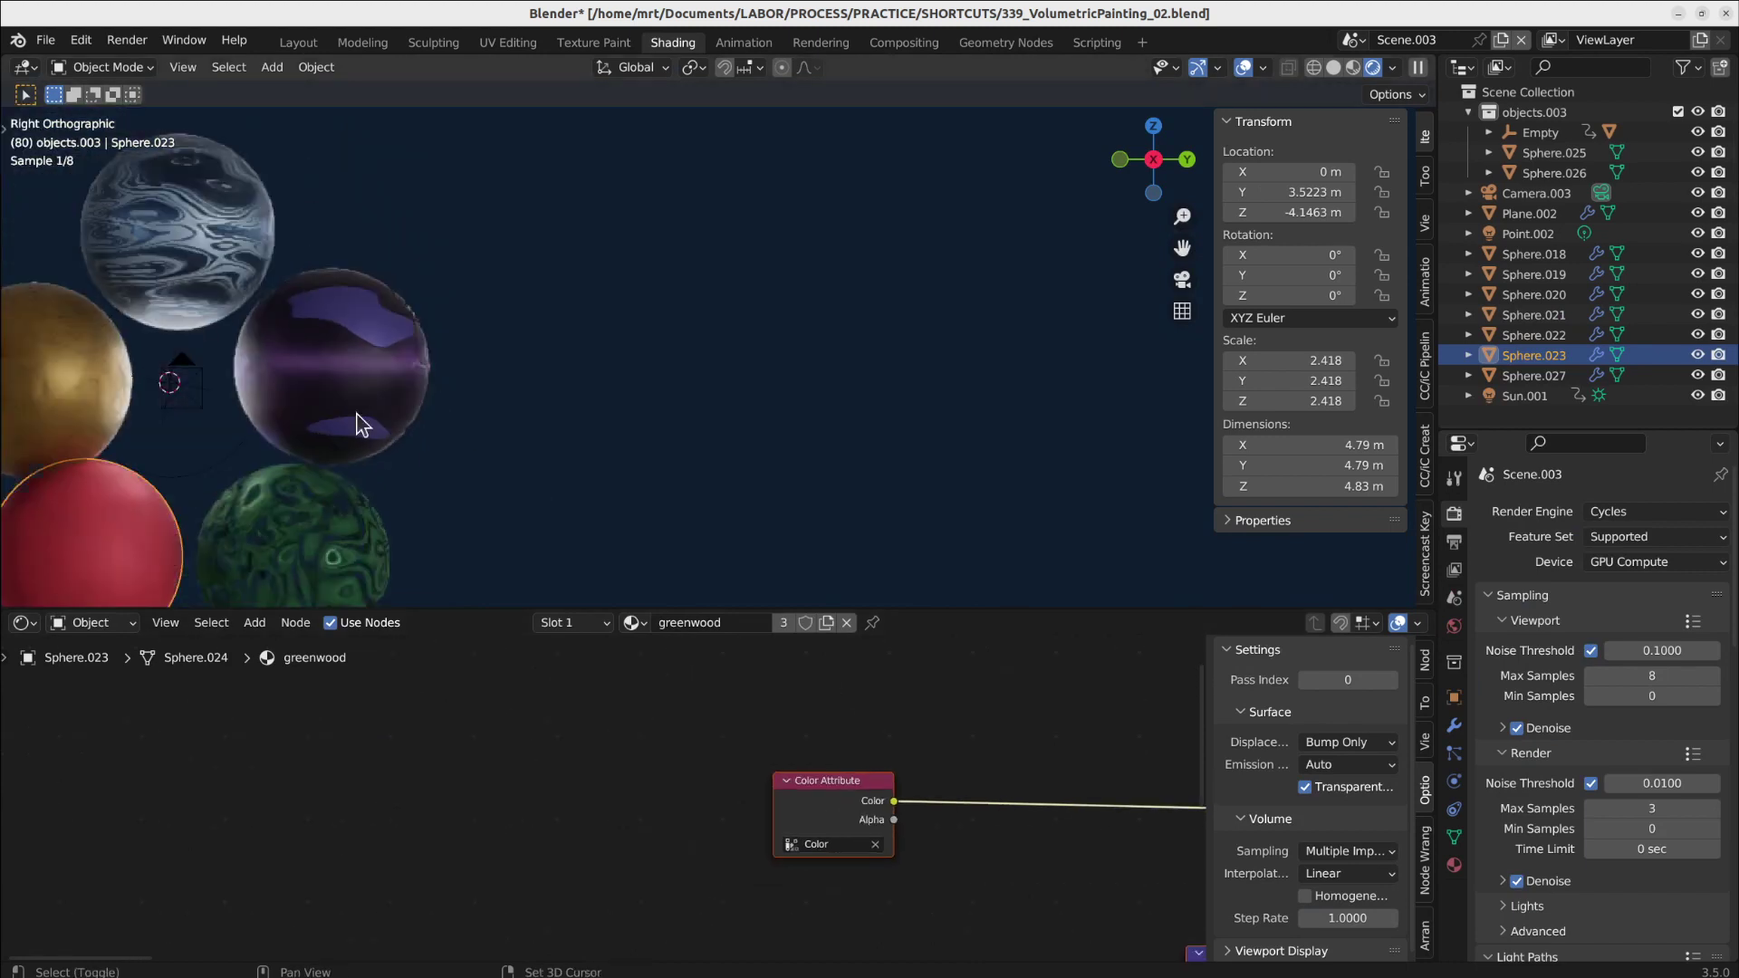
shift+middle_drag(362, 422, 648, 361)
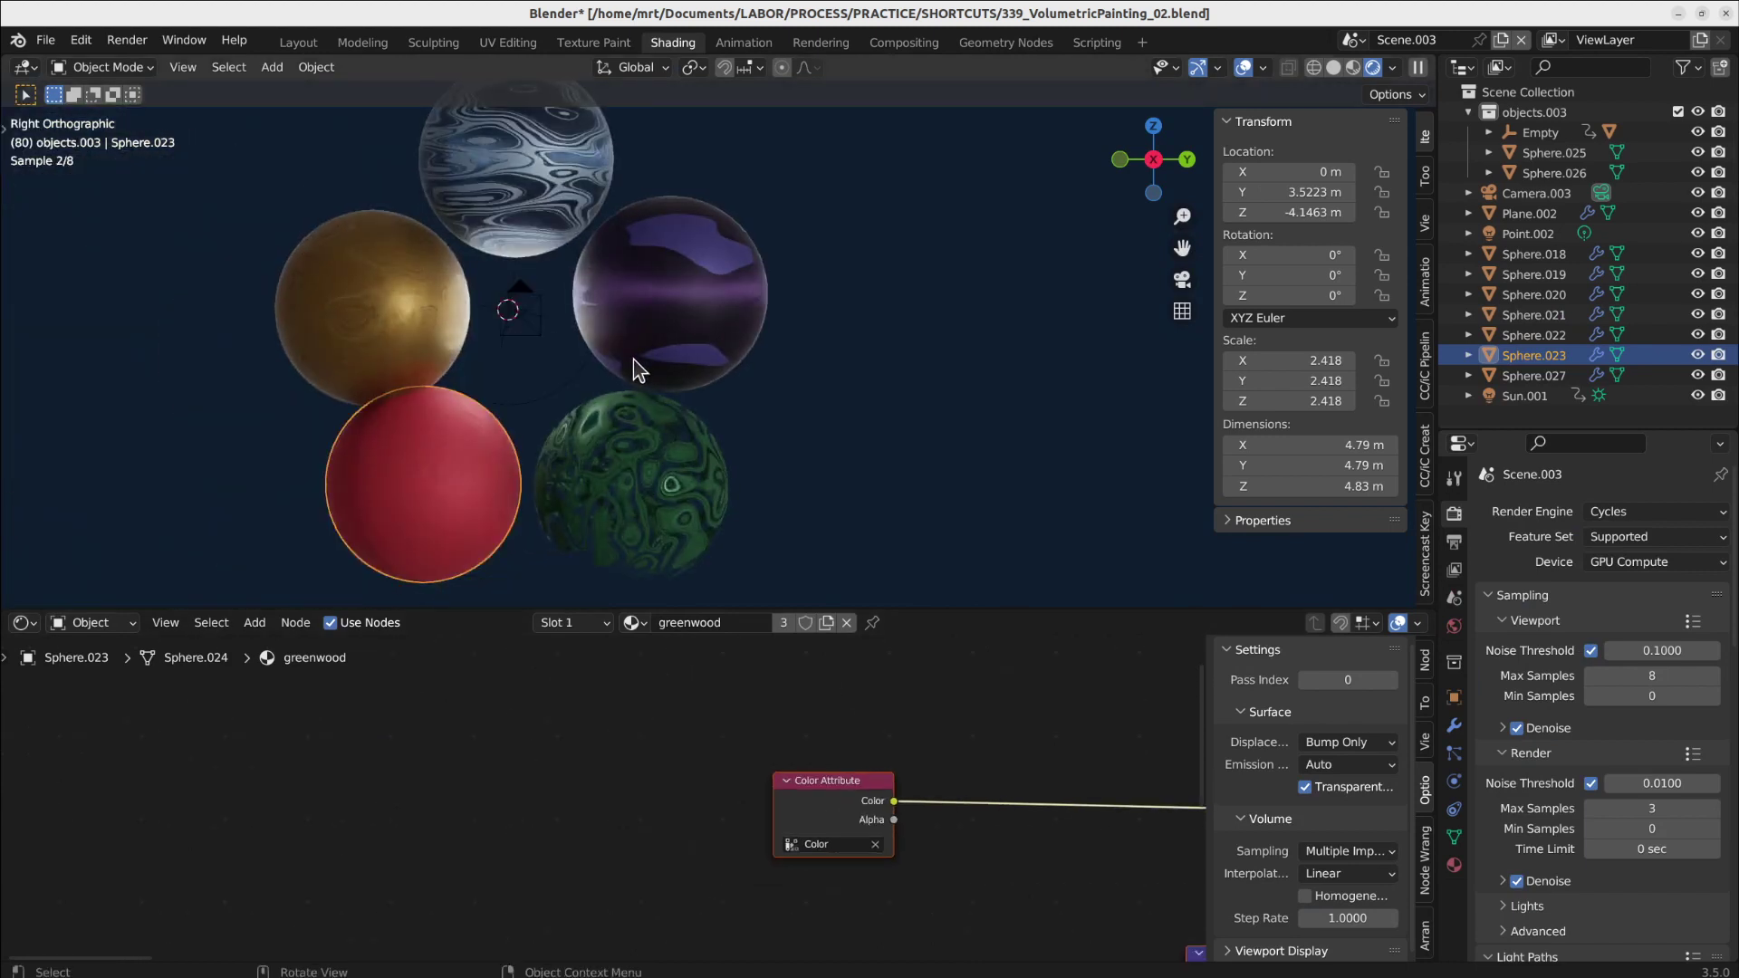
scroll(959, 830, down, 3)
shift+middle_drag(959, 830, 365, 621)
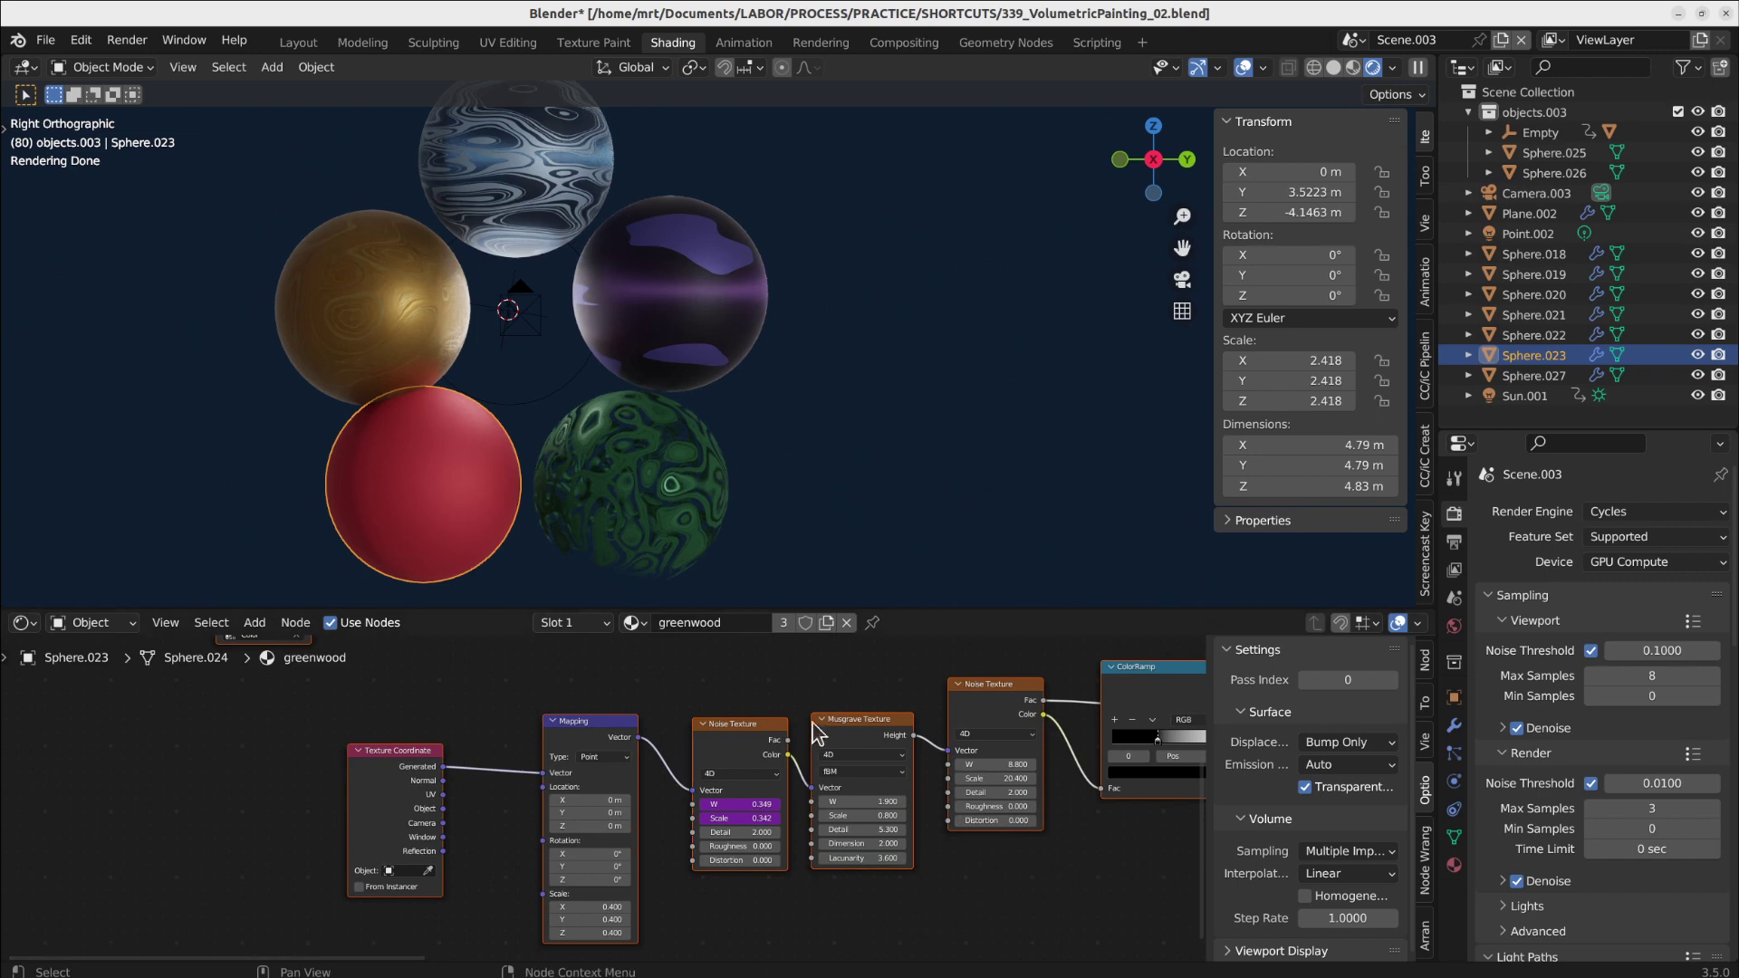
scroll(770, 747, up, 2)
- Select the purple, blue and green spheres in turn and examine the animated Mapping and noise nodes of their materials
click(647, 324)
click(464, 158)
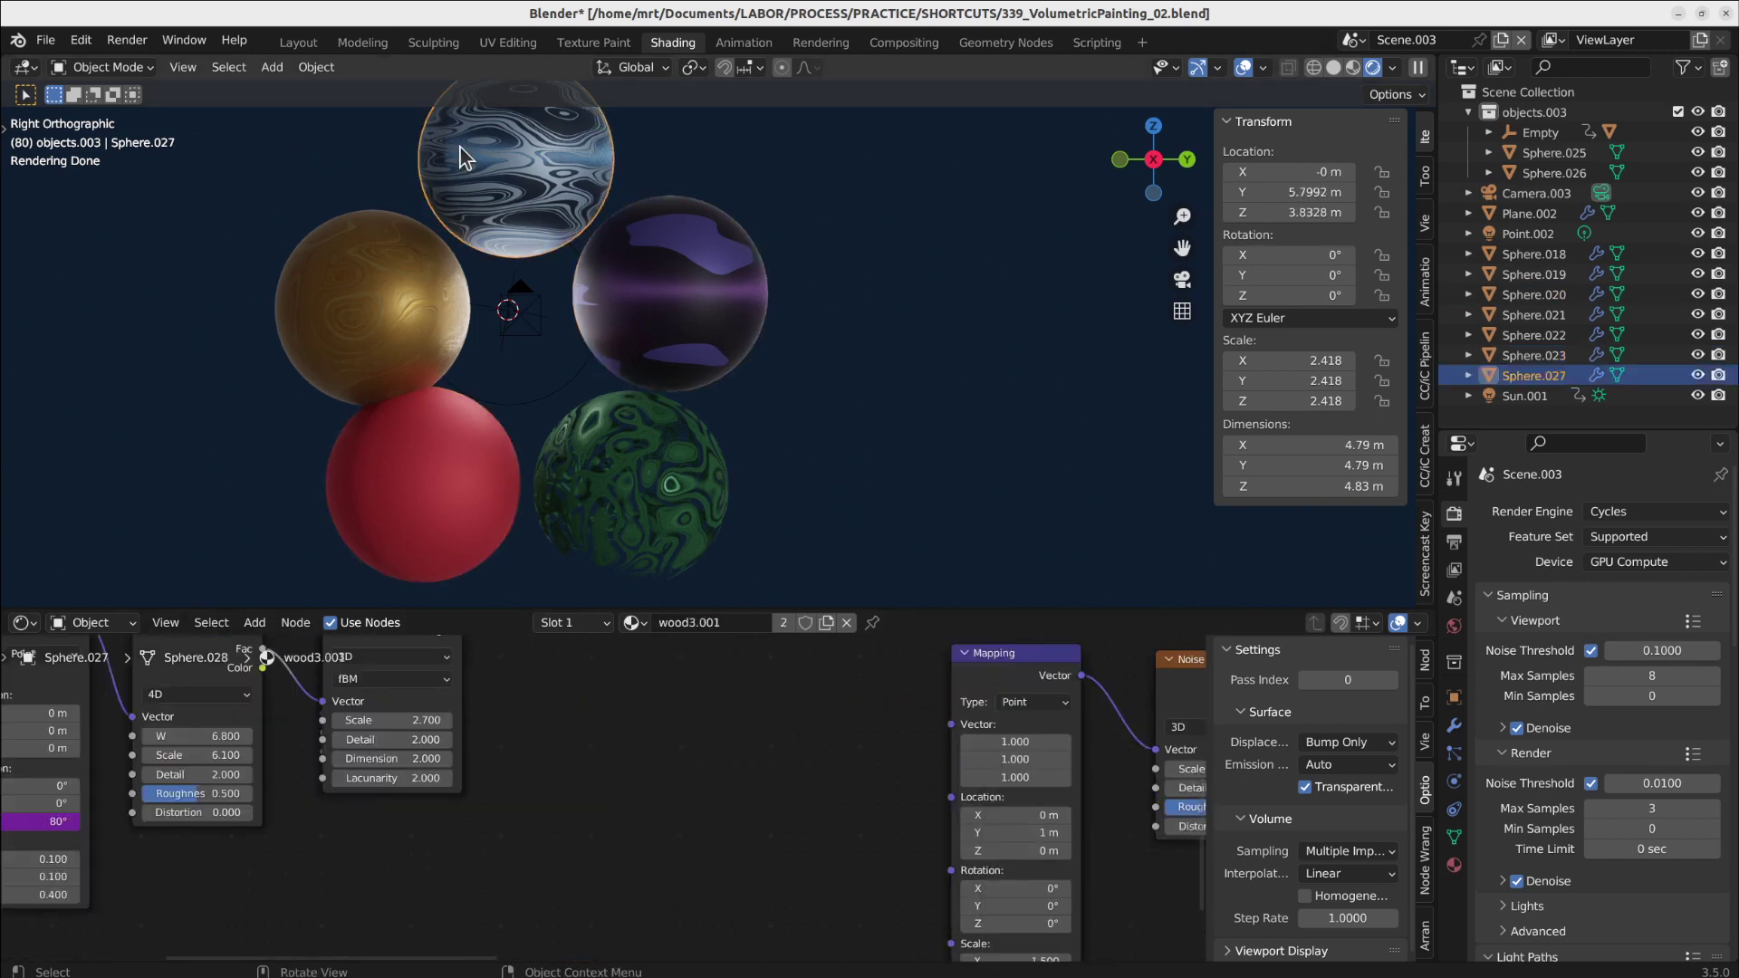
click(668, 478)
middle_drag(521, 896, 516, 800)
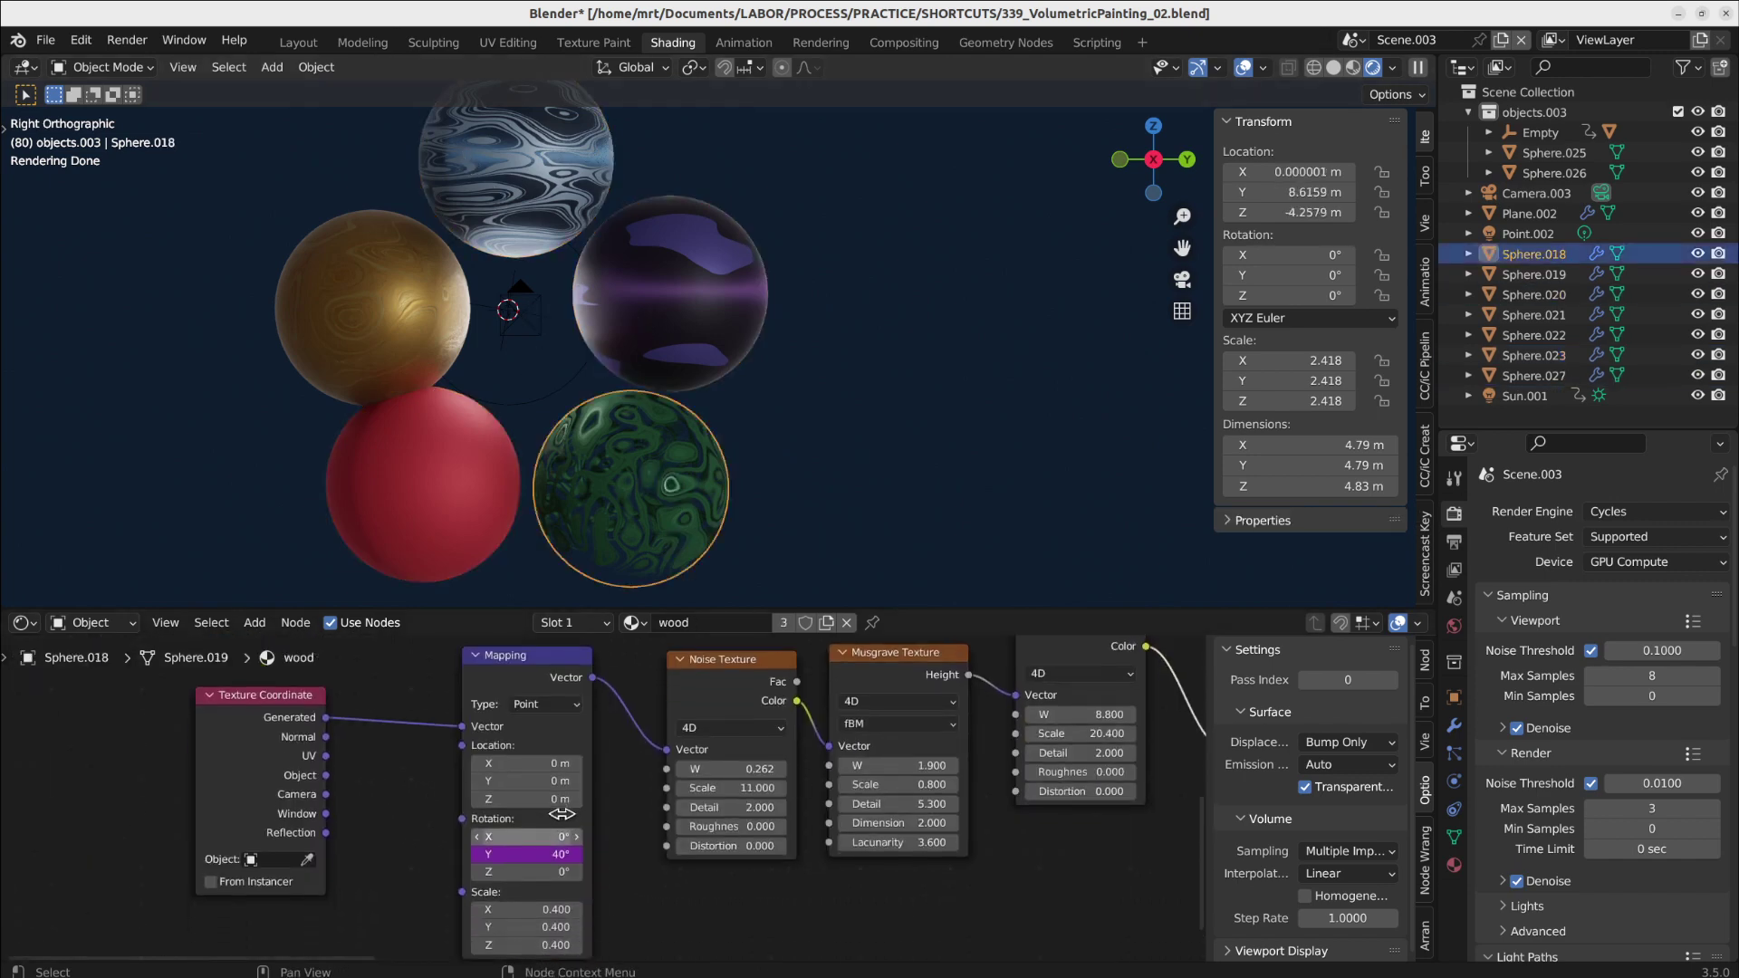
click(663, 362)
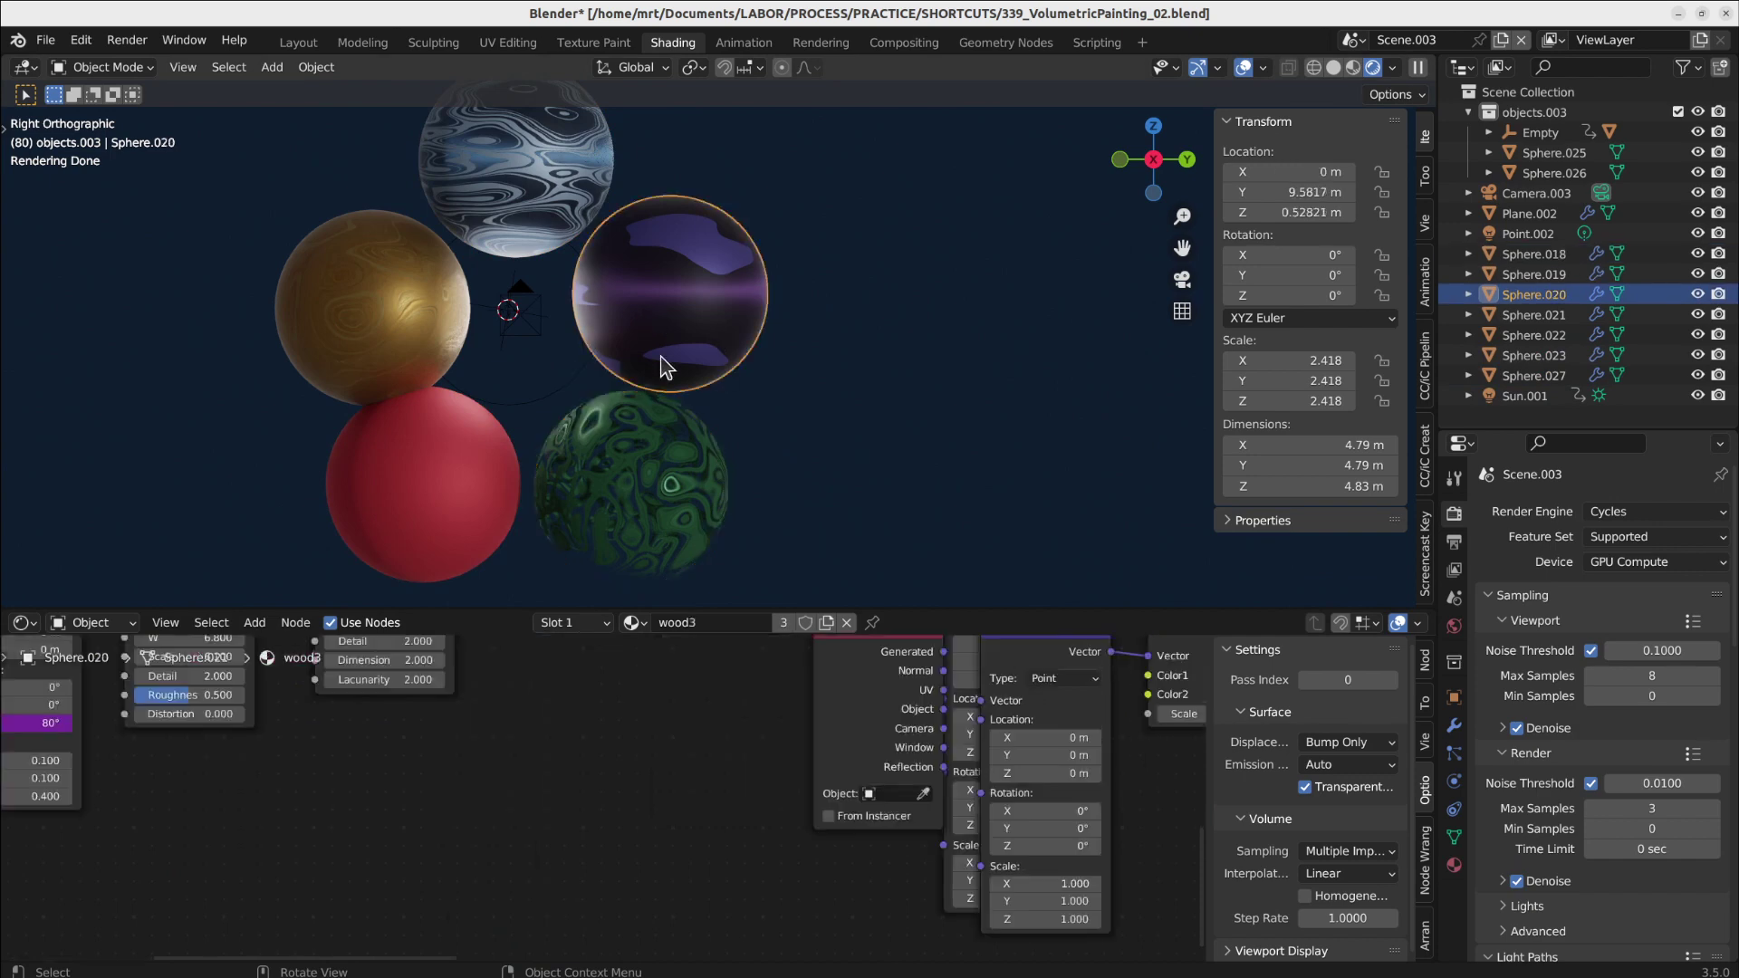
scroll(807, 790, down, 4)
middle_drag(513, 715, 740, 786)
scroll(679, 806, up, 2)
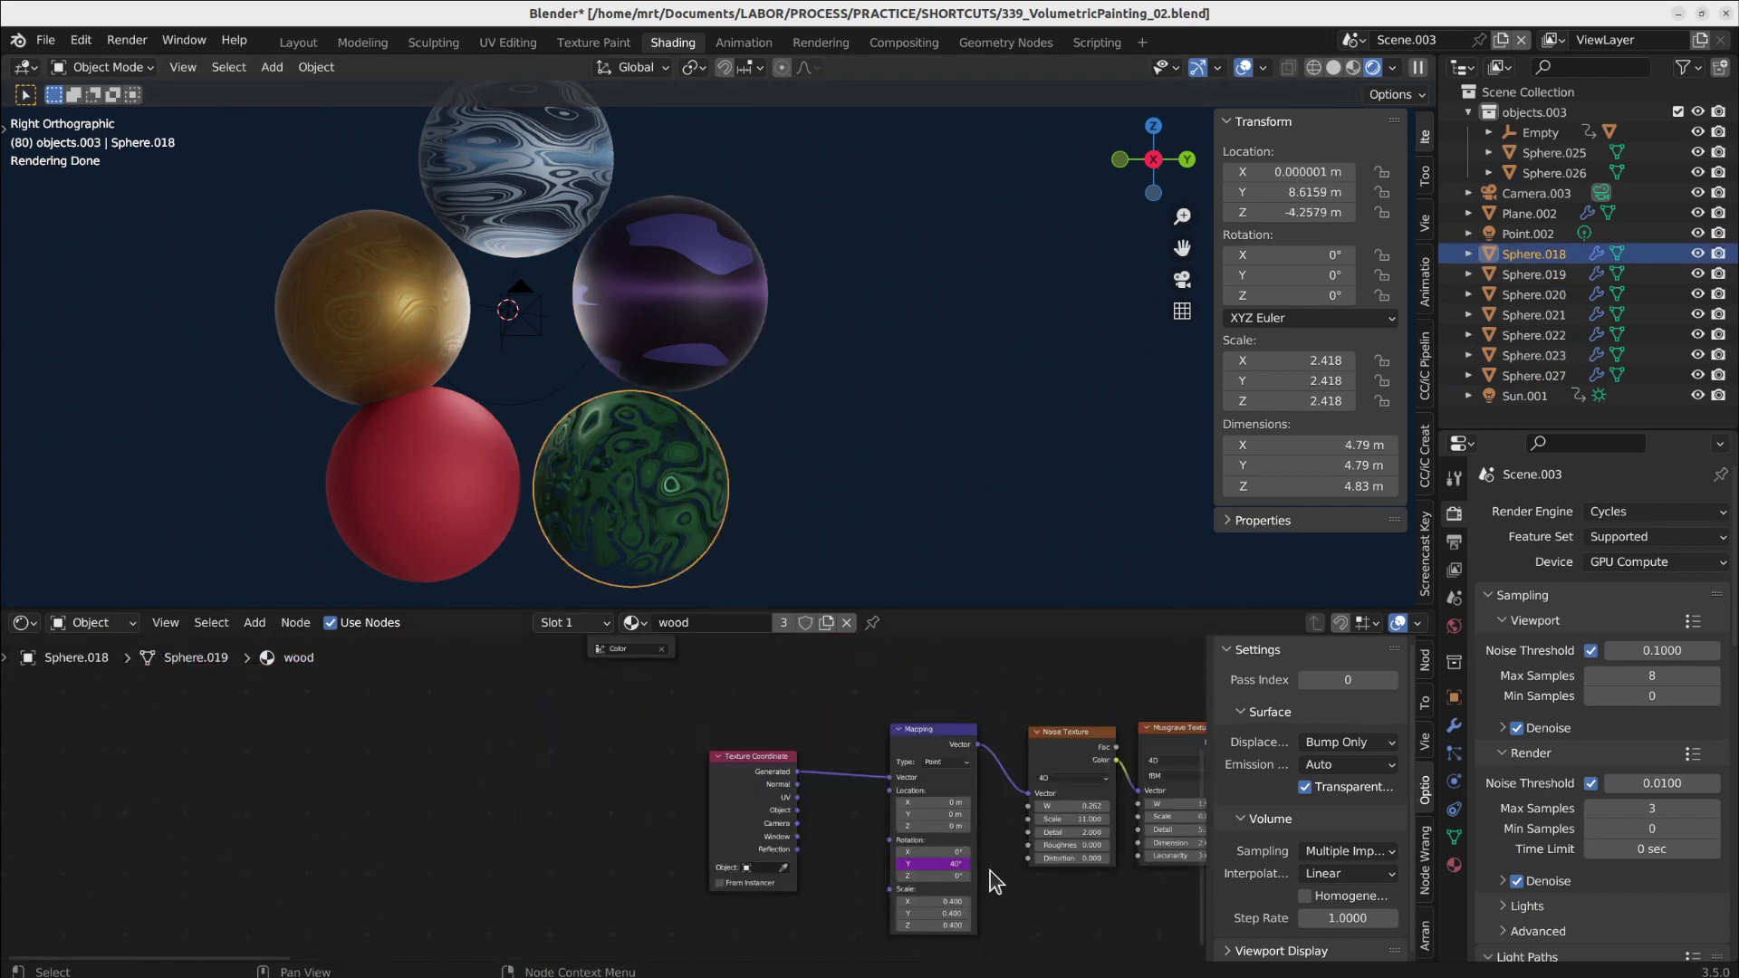
- Nudge the black stop of the ColorRamp feeding the Mix node in the green sphere's wood material to position 0.305
scroll(1046, 886, down, 2)
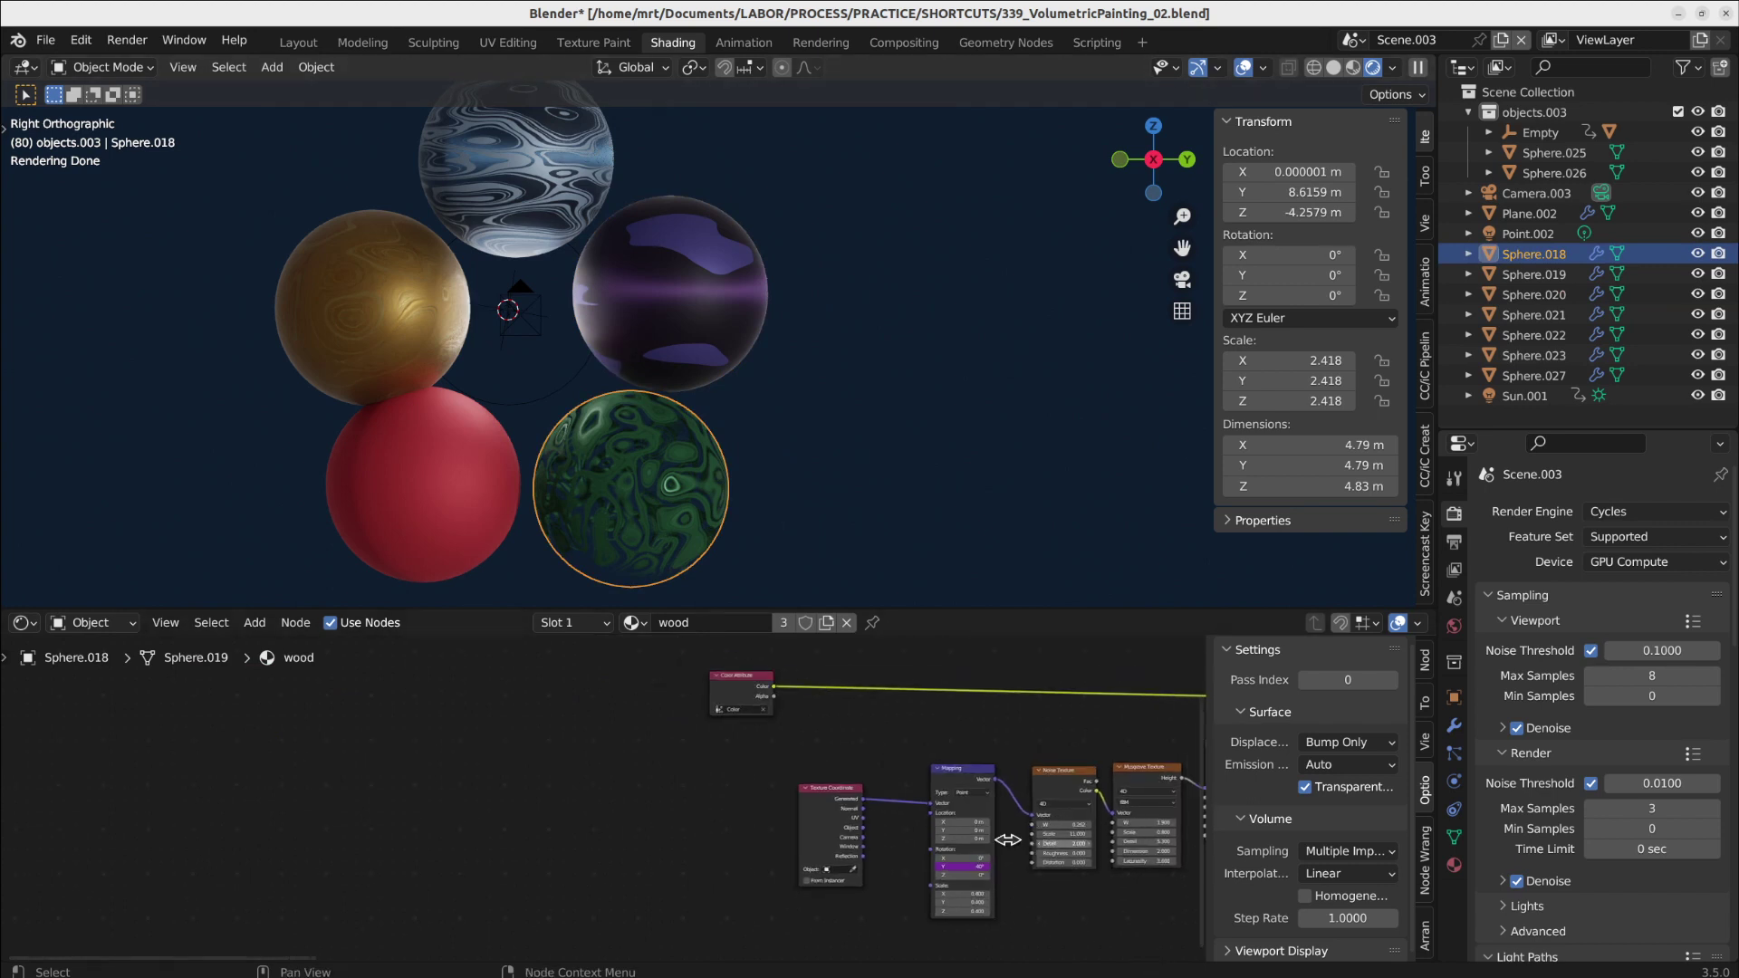
middle_drag(1046, 886, 338, 829)
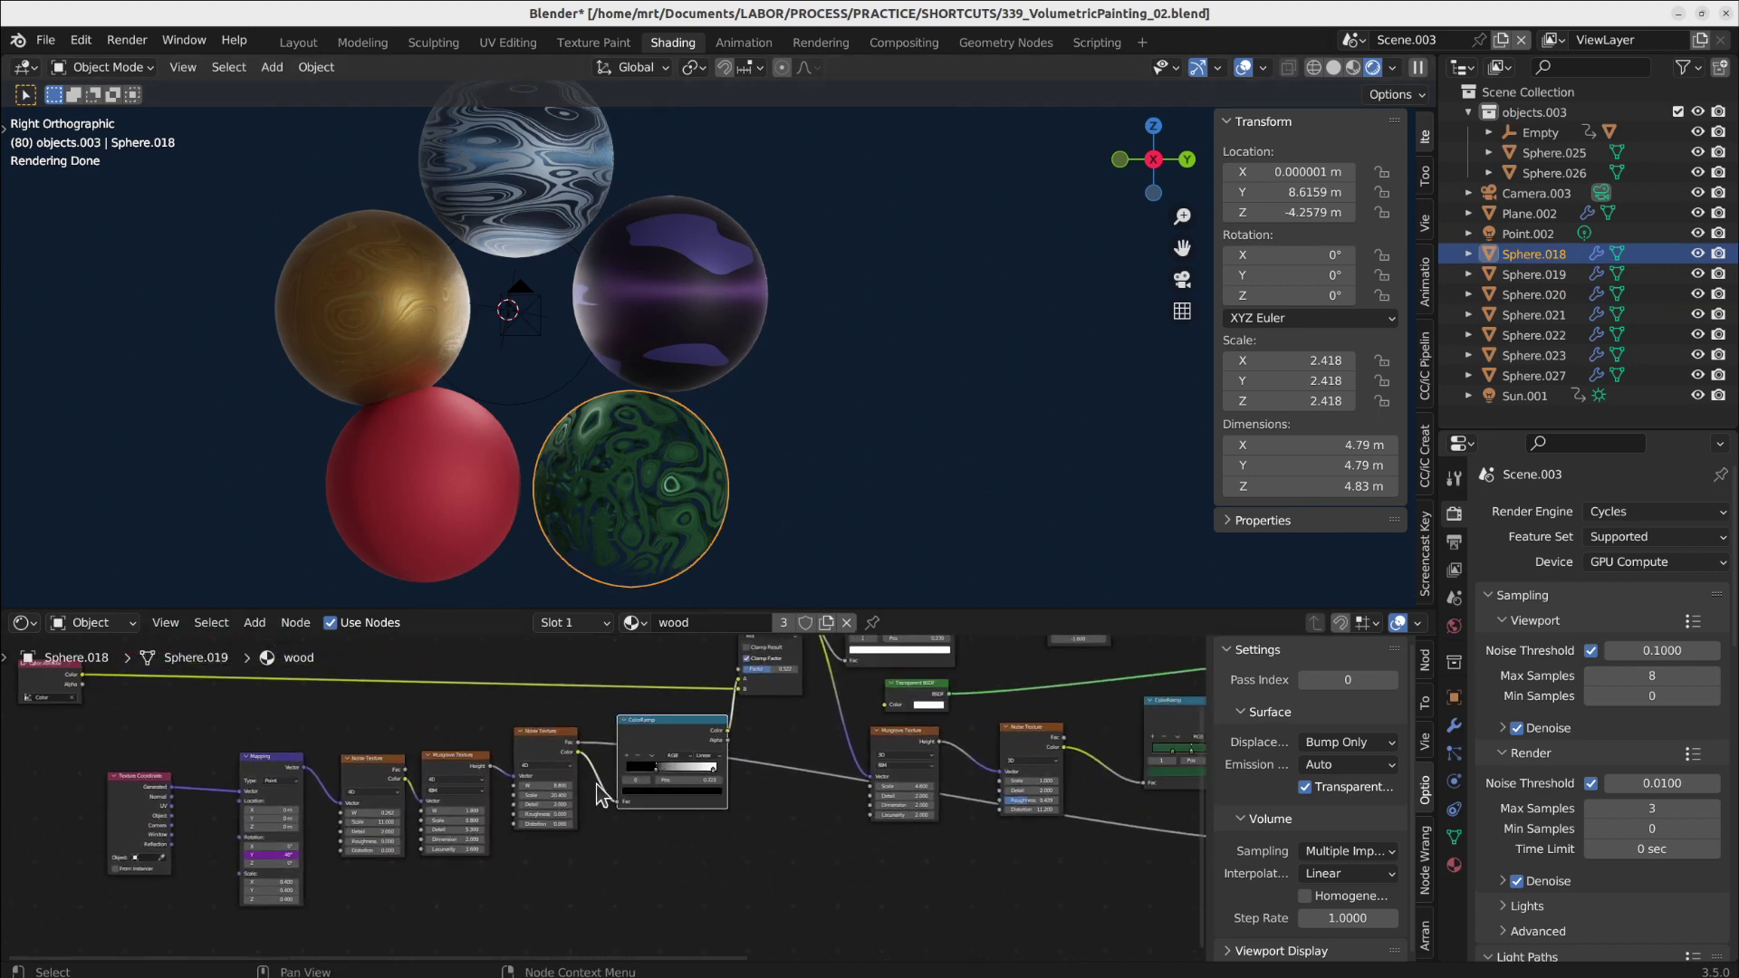
scroll(598, 797, up, 2)
mouse_move(695, 765)
mouse_down()
mouse_move(665, 766)
mouse_move(696, 769)
mouse_up()
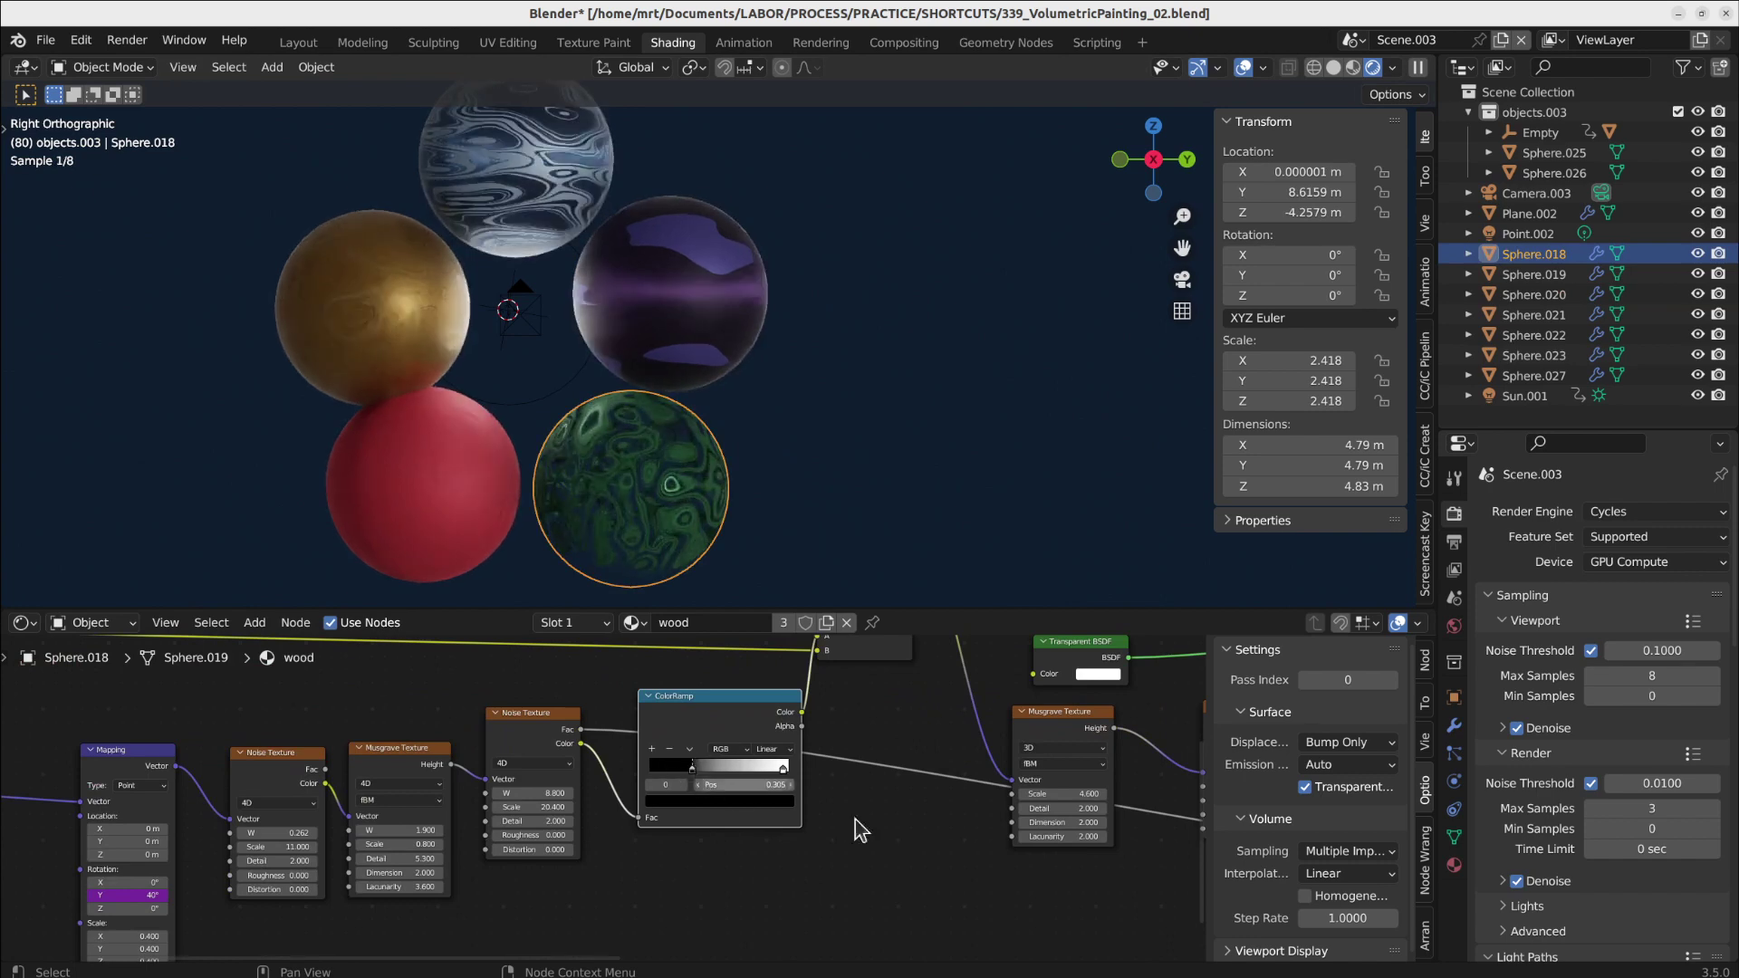
- Switch the Musgrave Texture that feeds the green color pattern's Noise Texture from 3D to 4D
middle_drag(921, 837, 135, 862)
scroll(745, 855, down, 2)
scroll(698, 800, up, 5)
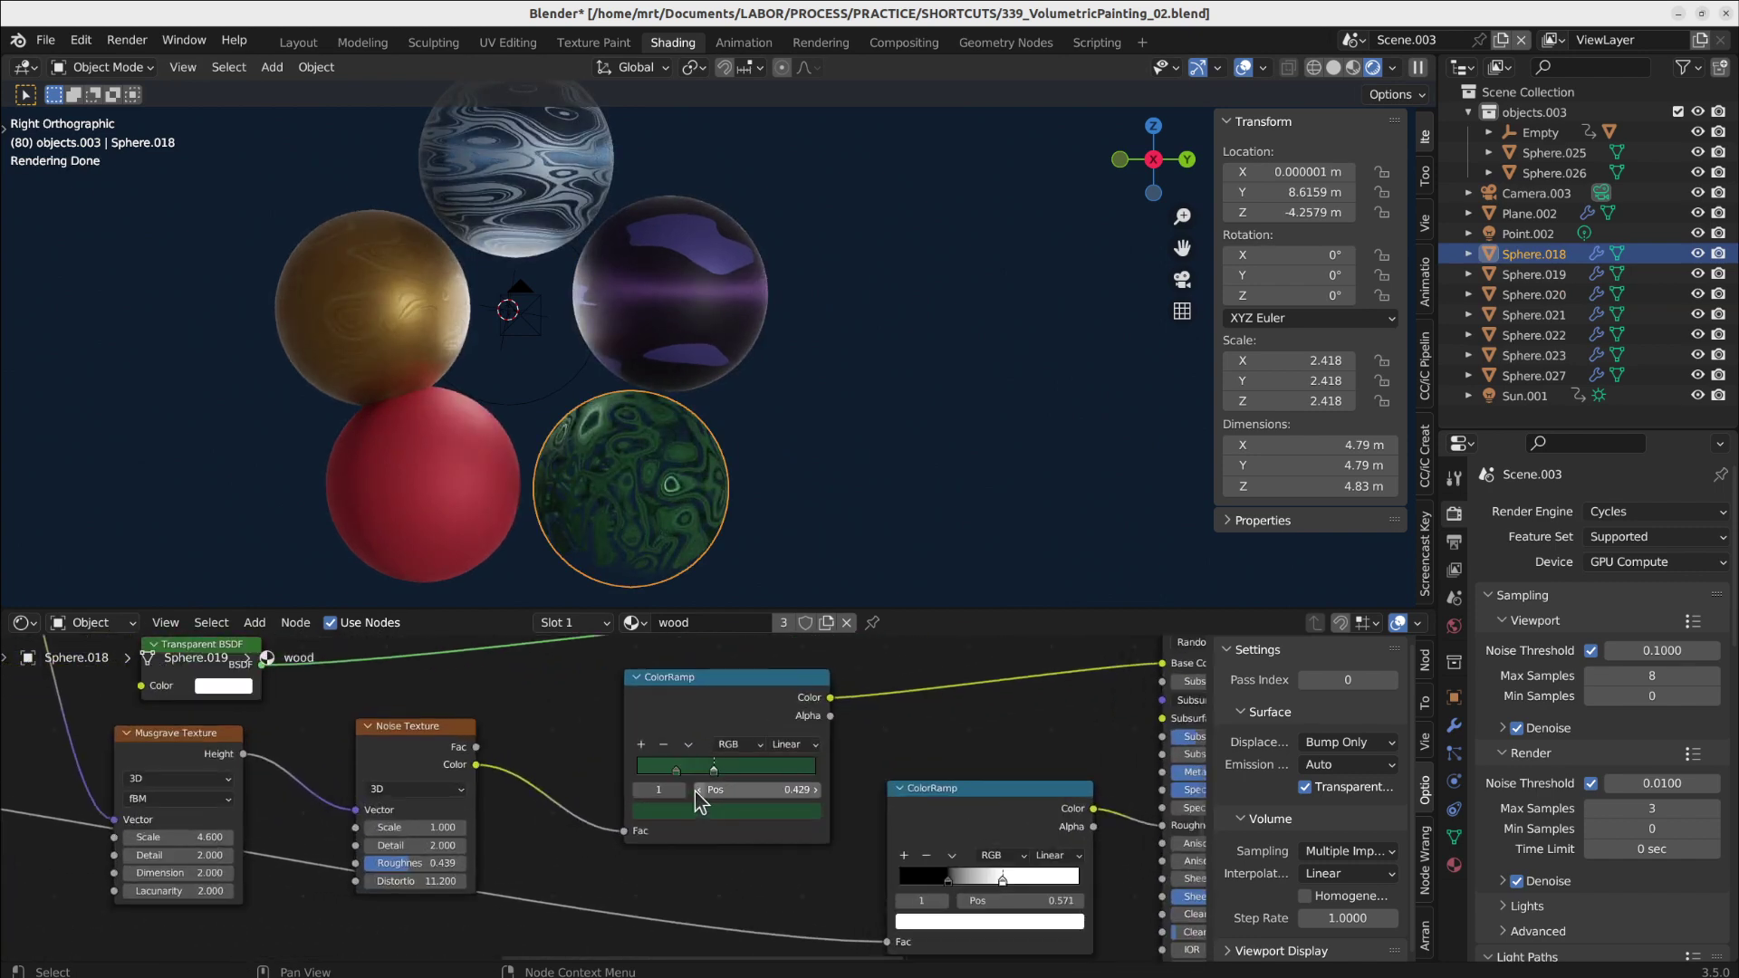
scroll(480, 817, down, 1)
scroll(478, 817, down, 1)
middle_drag(444, 800, 580, 863)
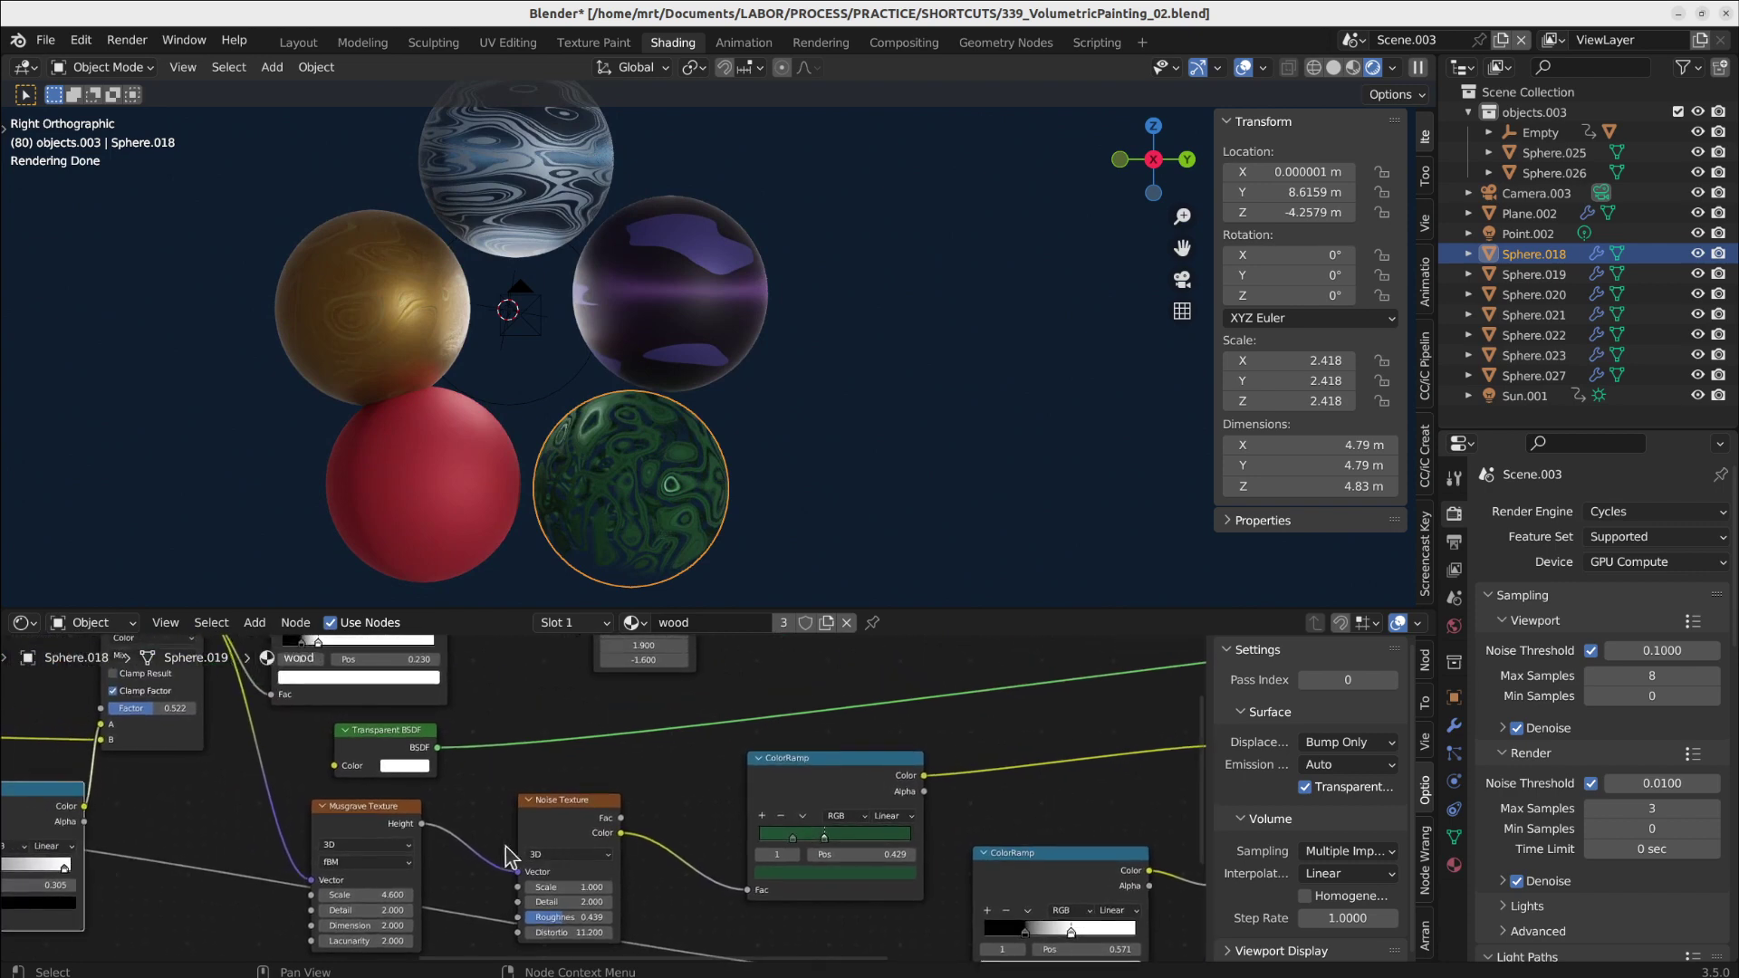
drag(589, 891, 590, 891)
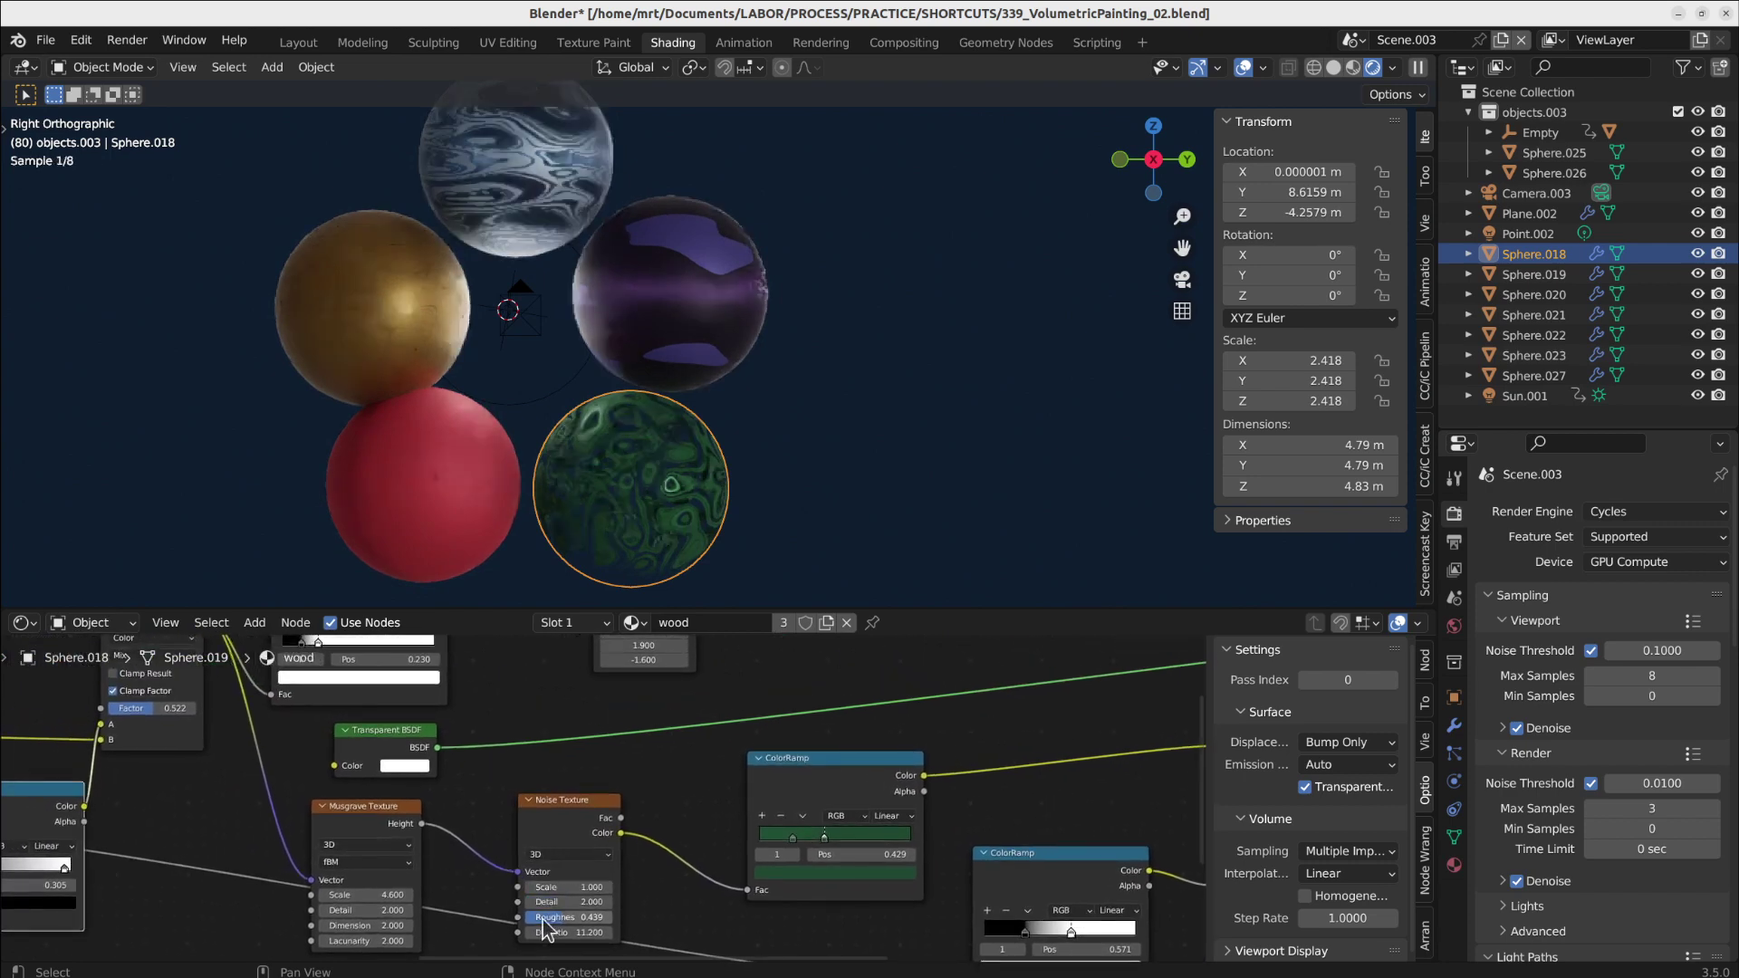
click(357, 849)
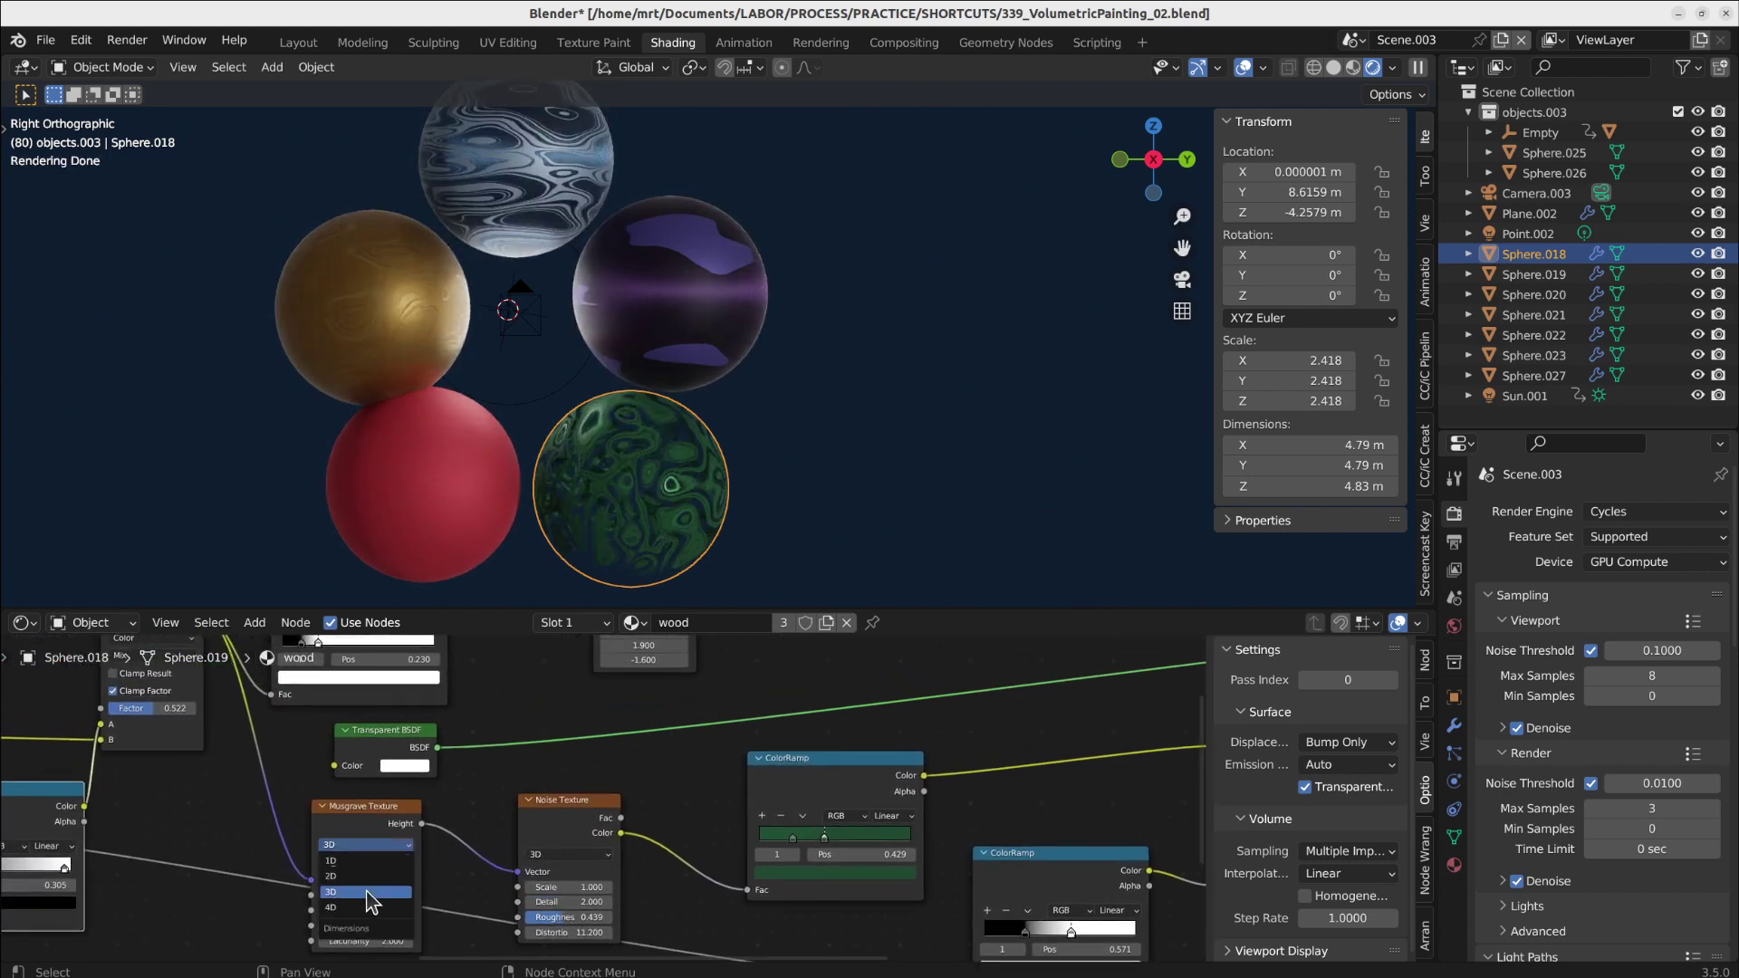
click(367, 902)
- Try out W values of about 4 on the 4D Musgrave Texture, visiting the Geometry Nodes workspace in between
drag(362, 895, 398, 895)
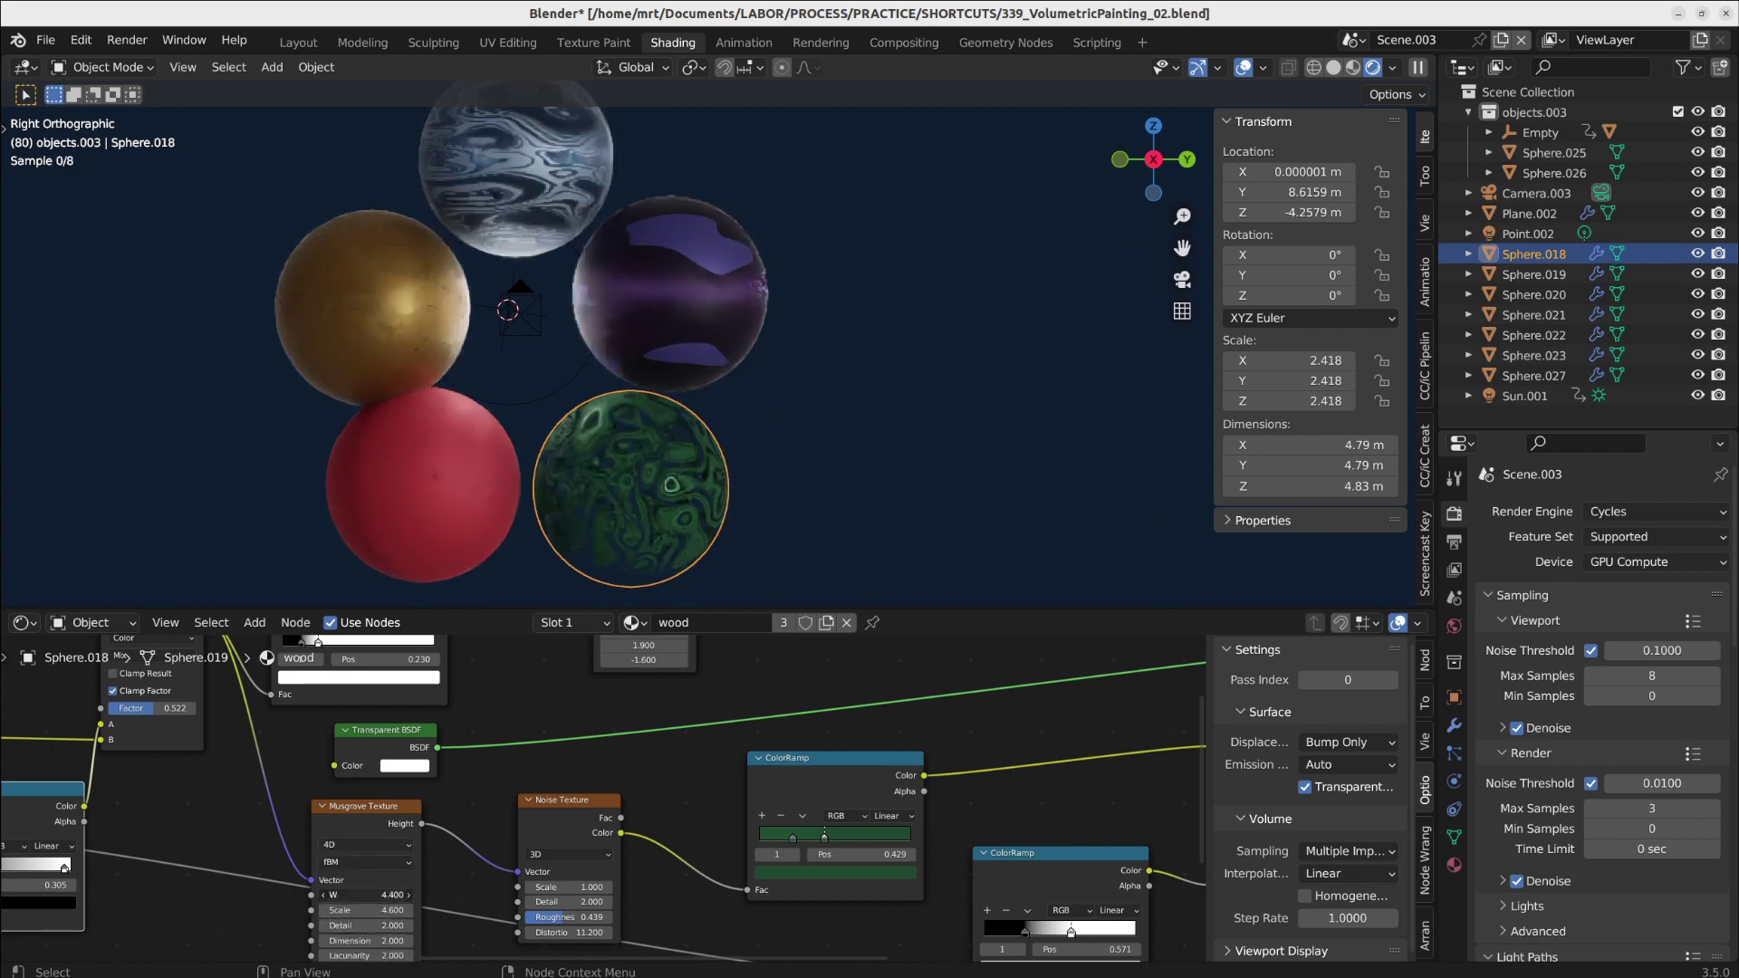
right_click(362, 895)
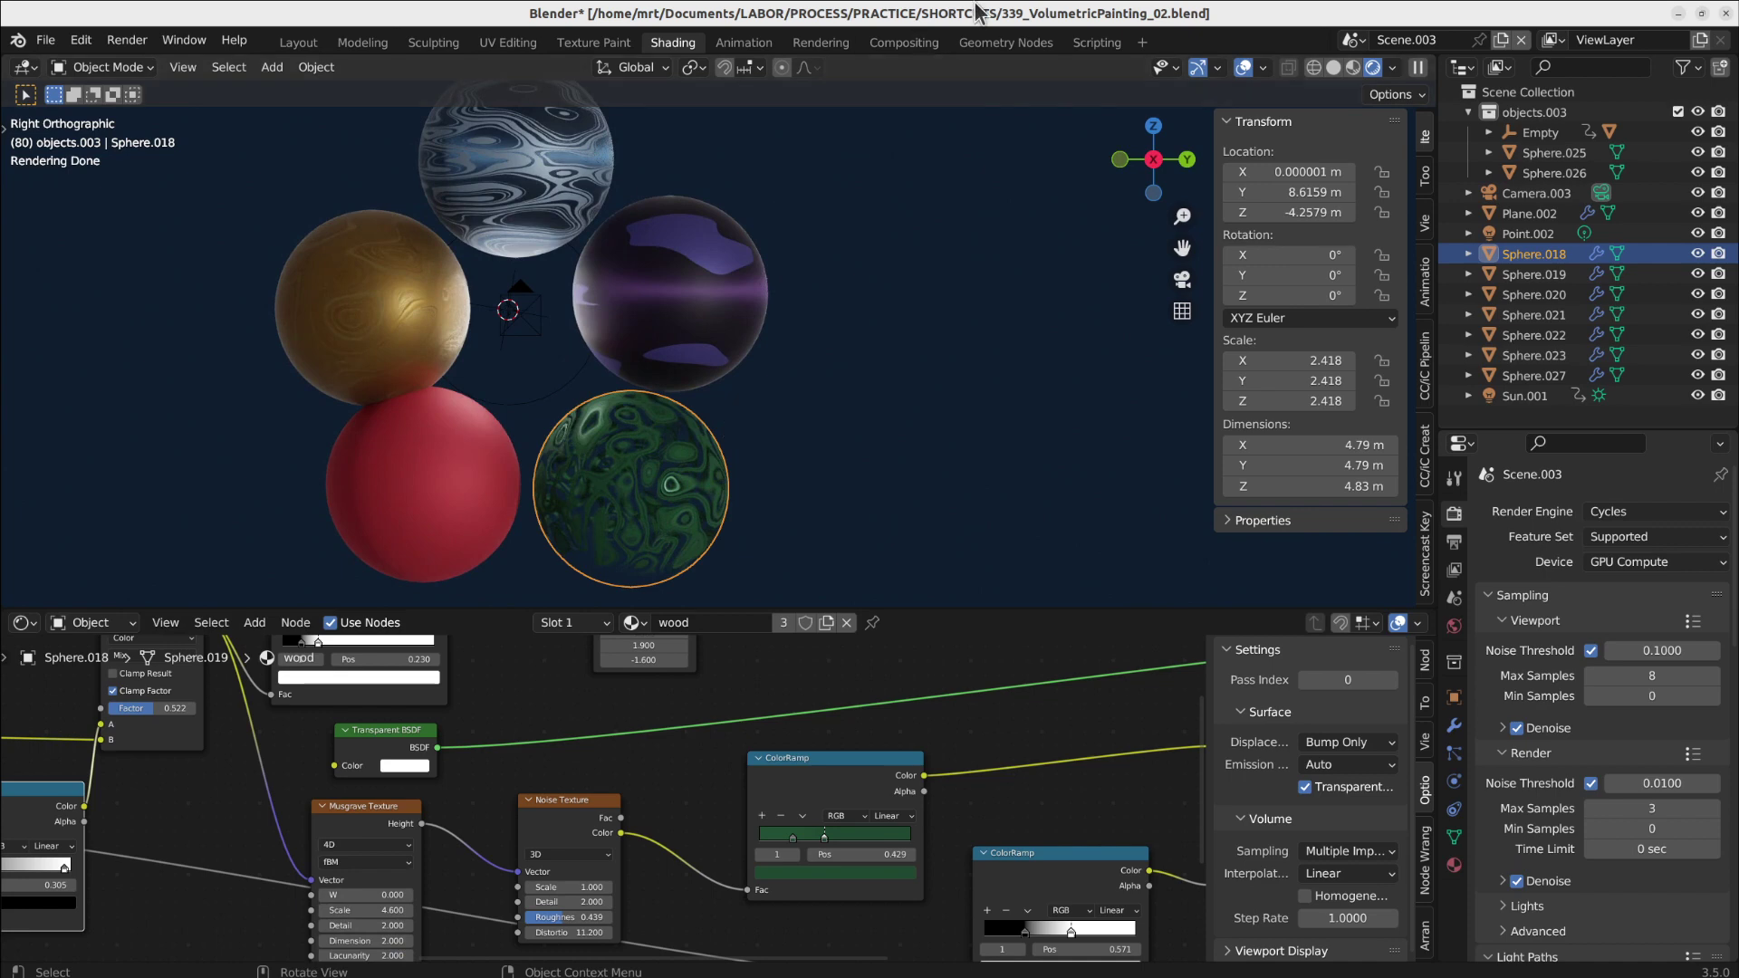
click(1003, 45)
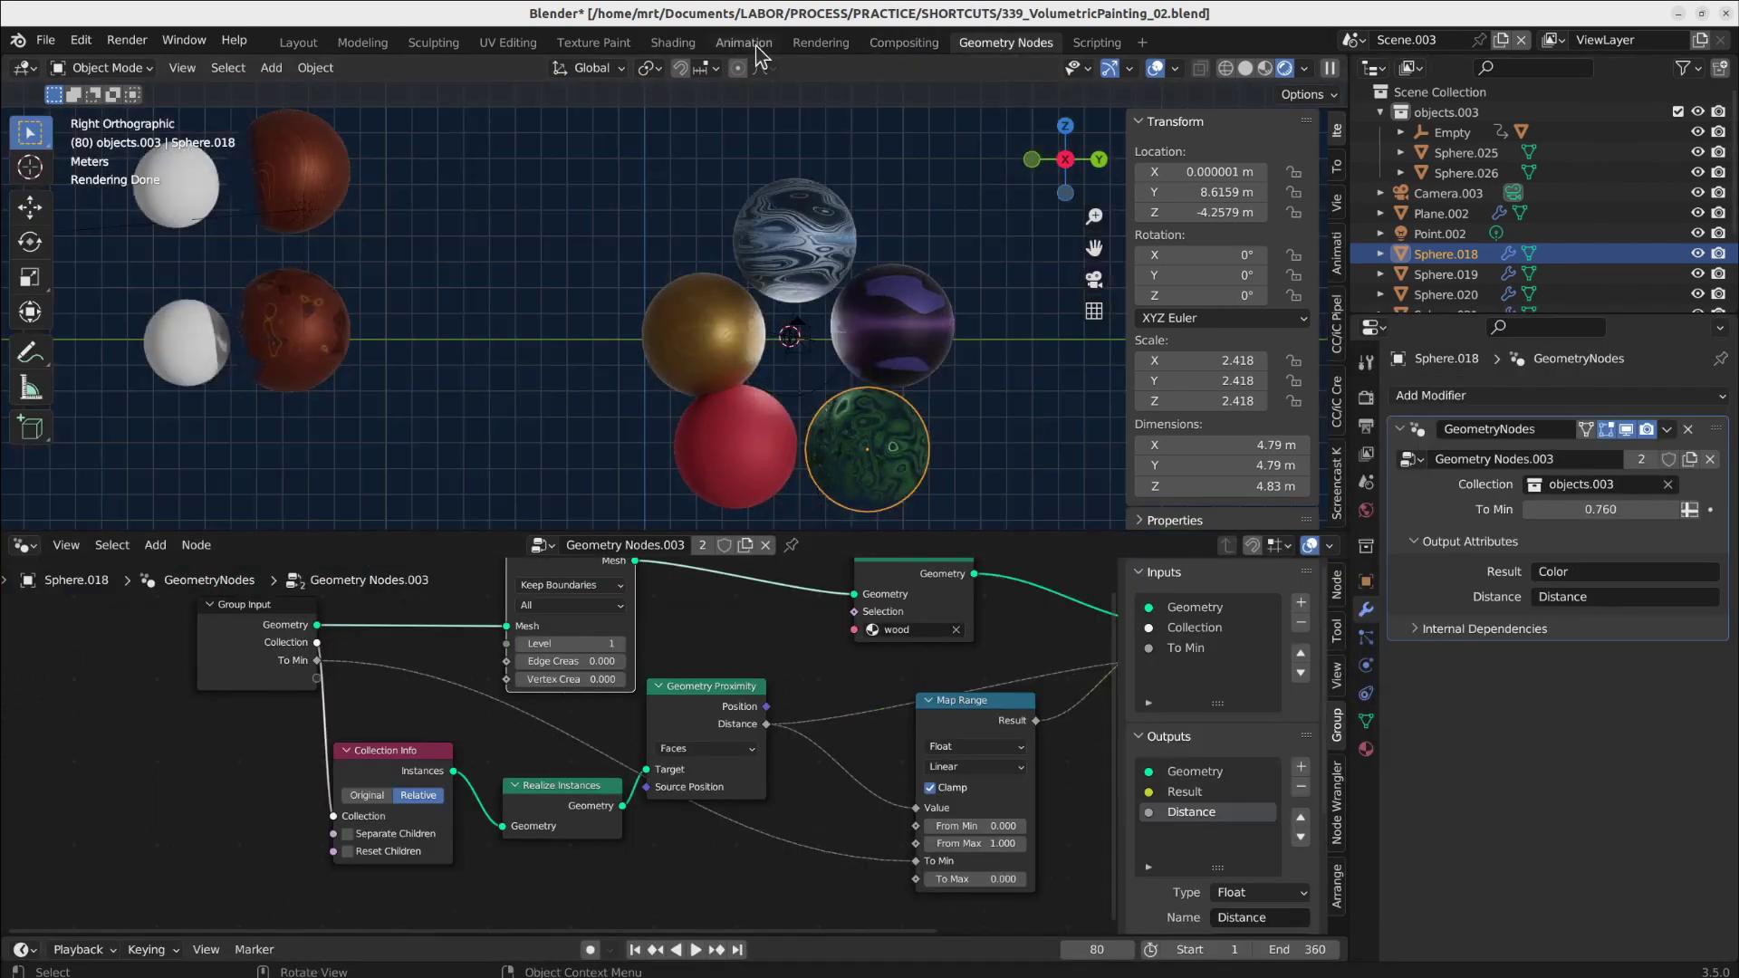
click(669, 45)
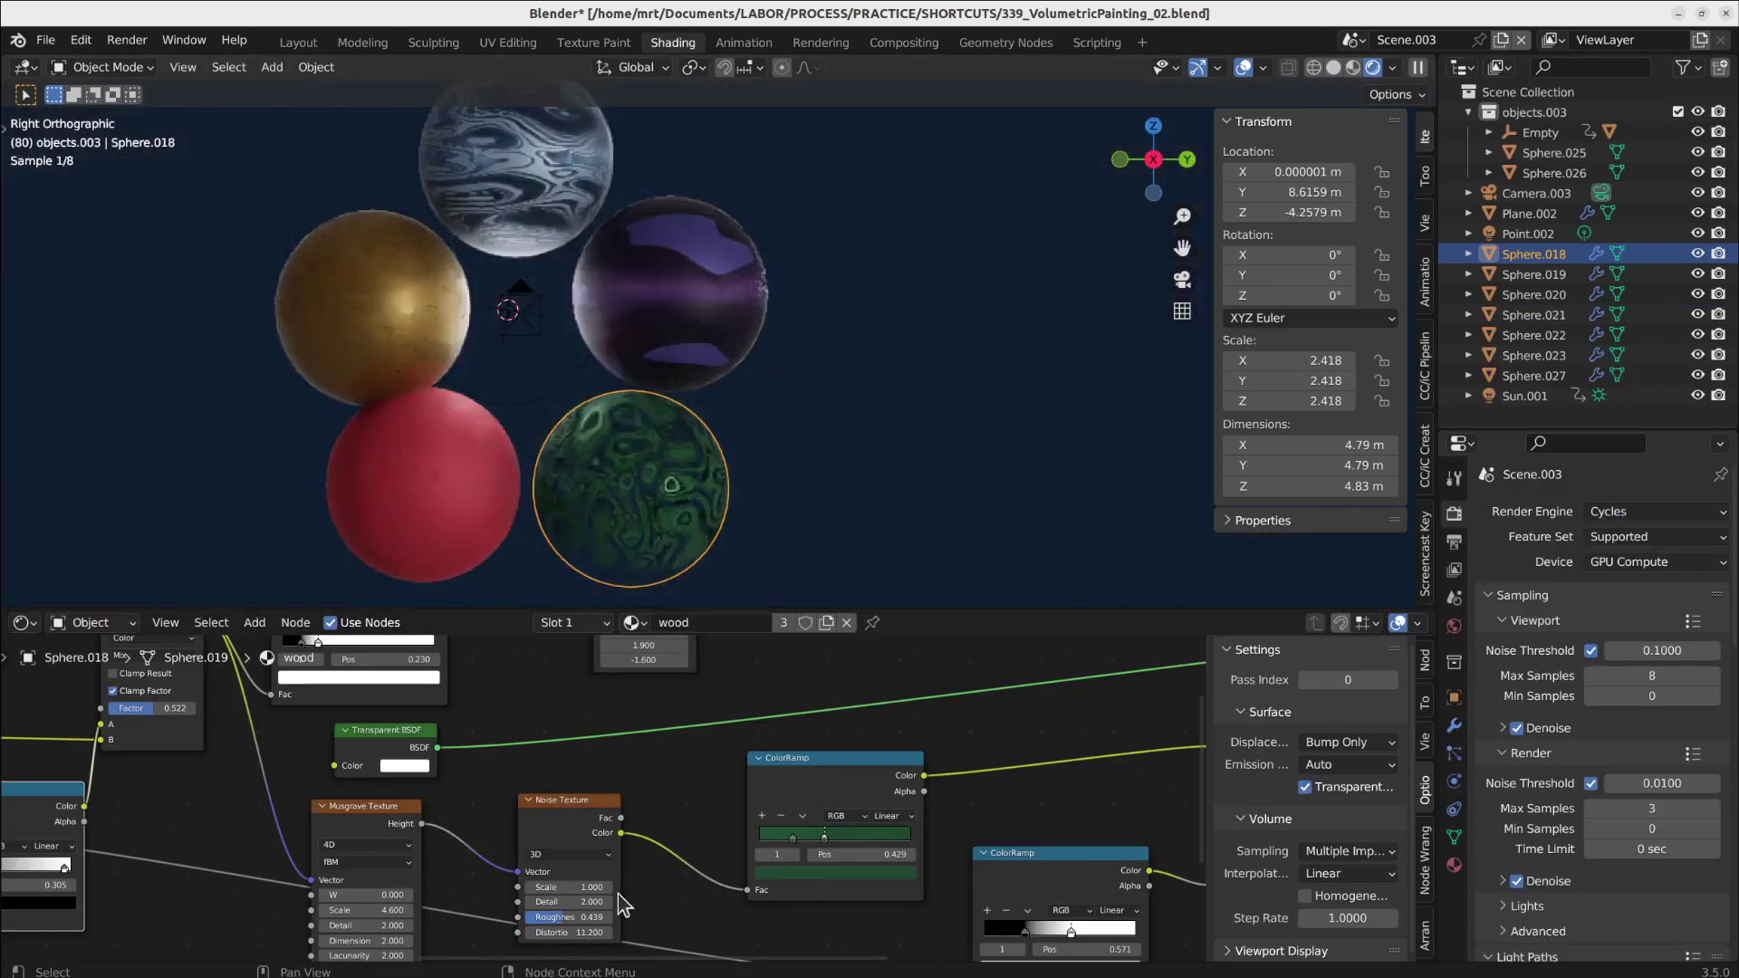
middle_drag(439, 883, 474, 873)
drag(407, 890, 443, 890)
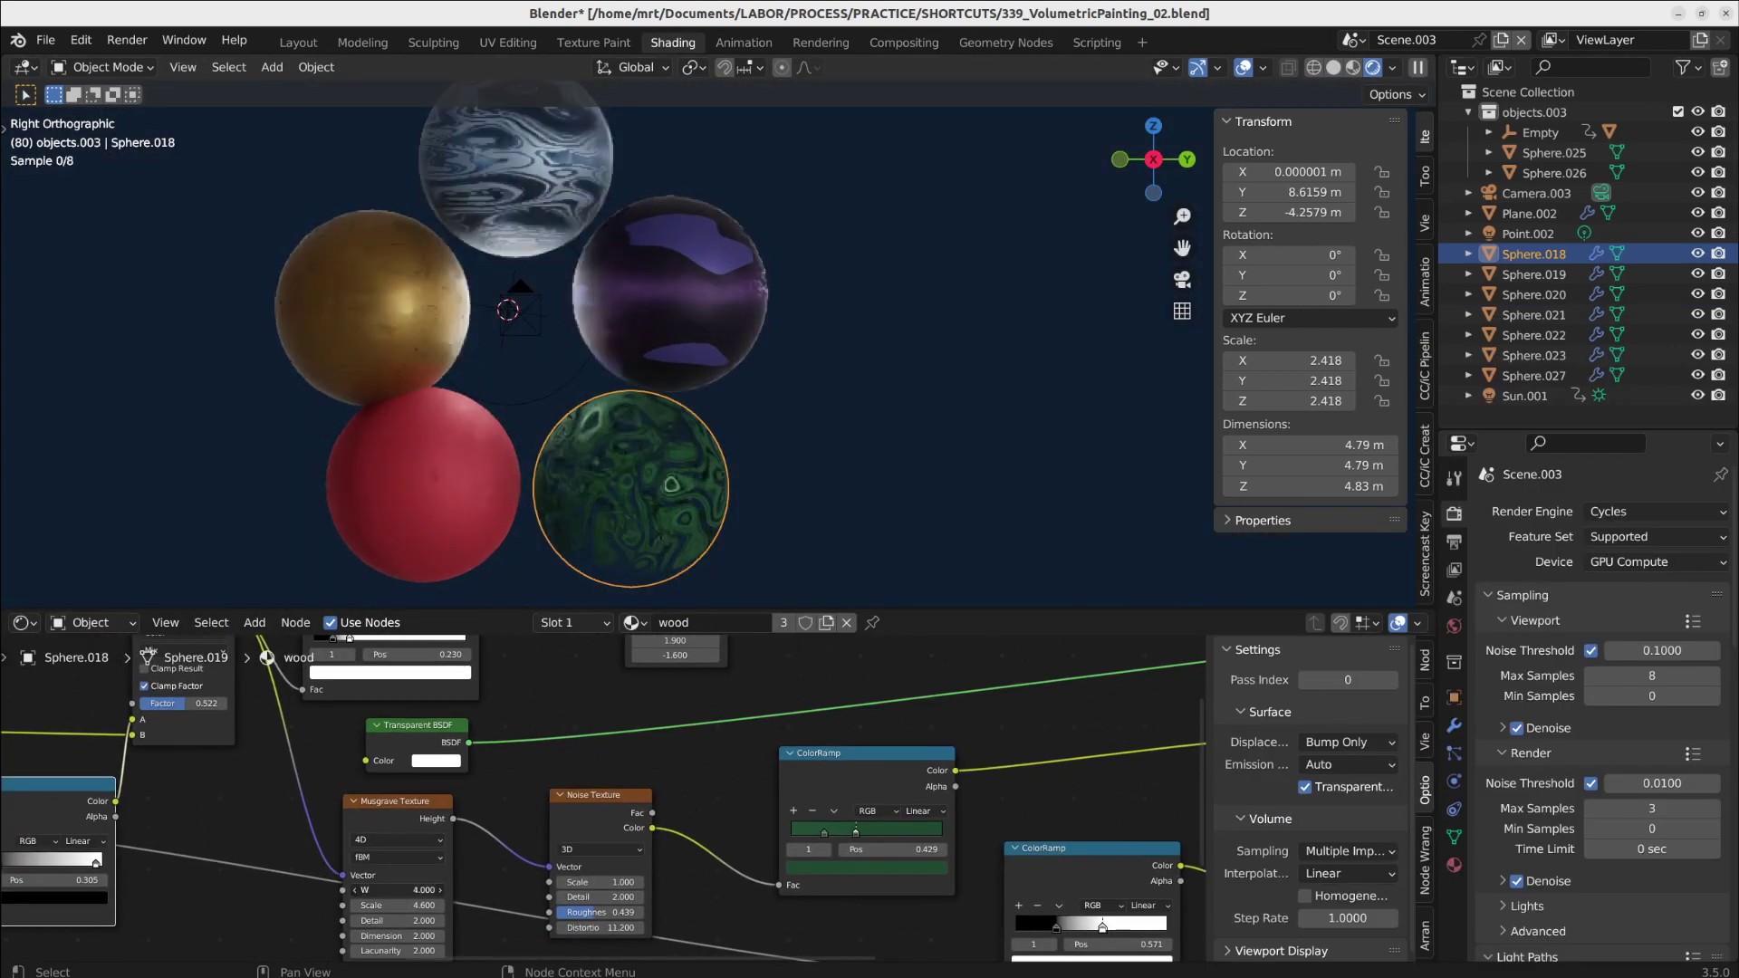
- Move the white stop of the ColorRamp feeding the Multiply node to position 0.263
scroll(617, 498, up, 3)
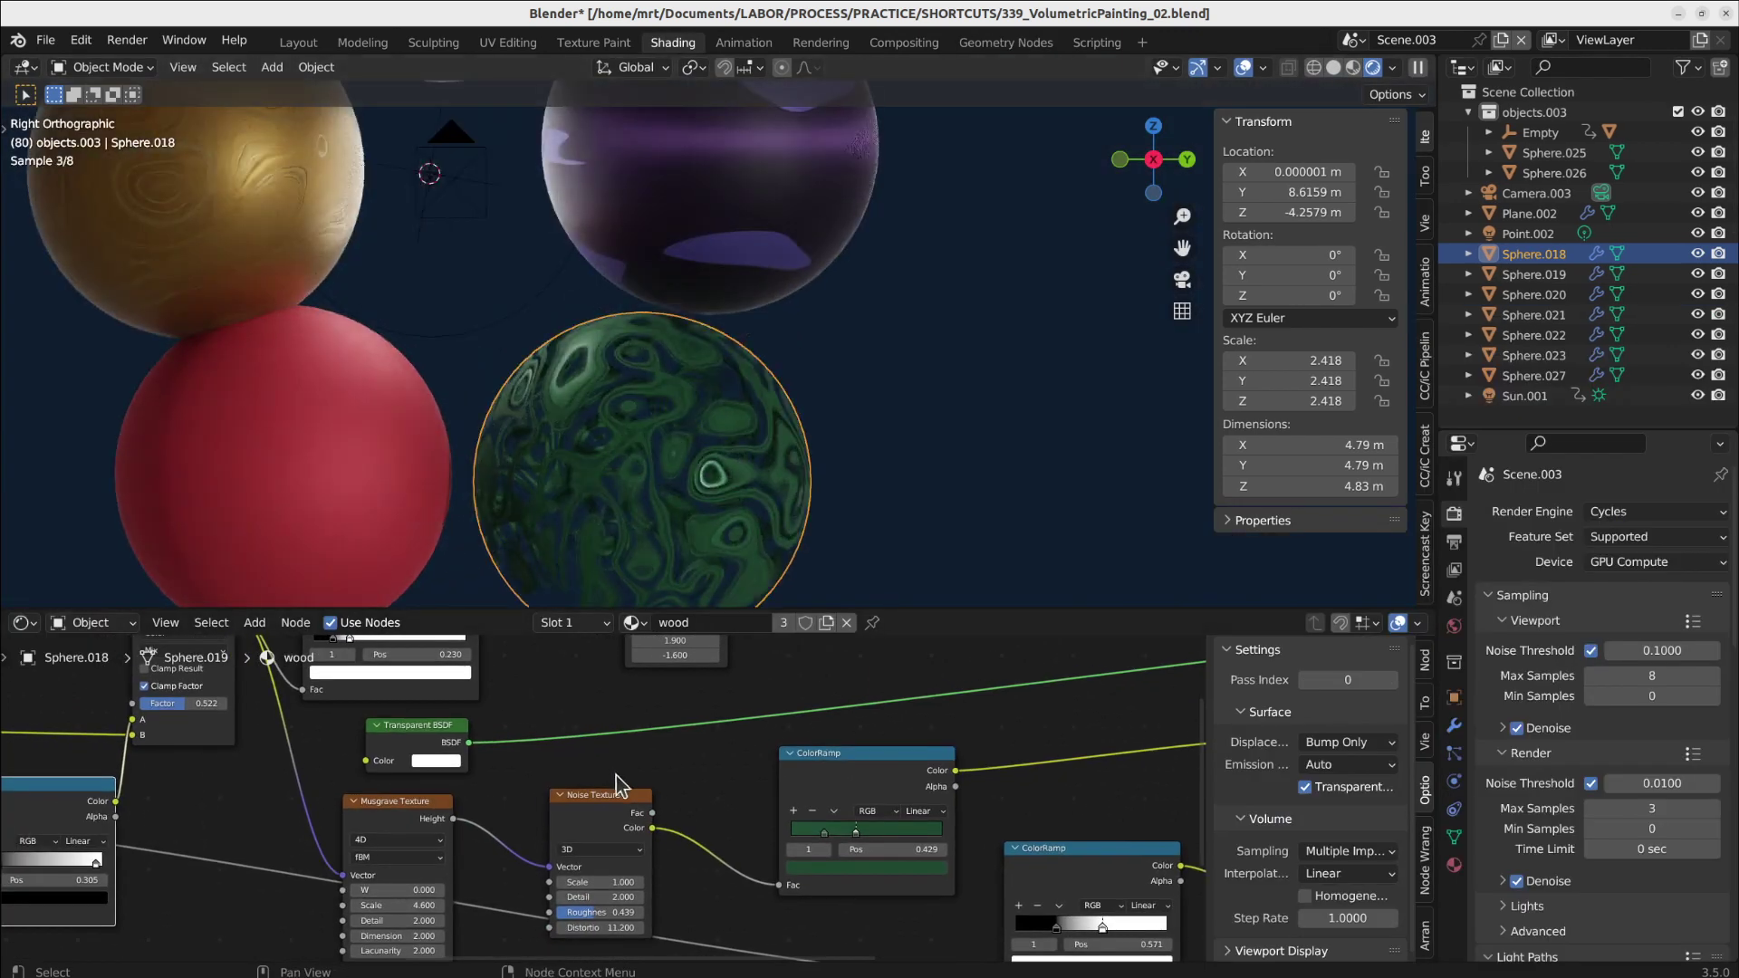
middle_drag(629, 746, 716, 837)
middle_drag(467, 738, 508, 797)
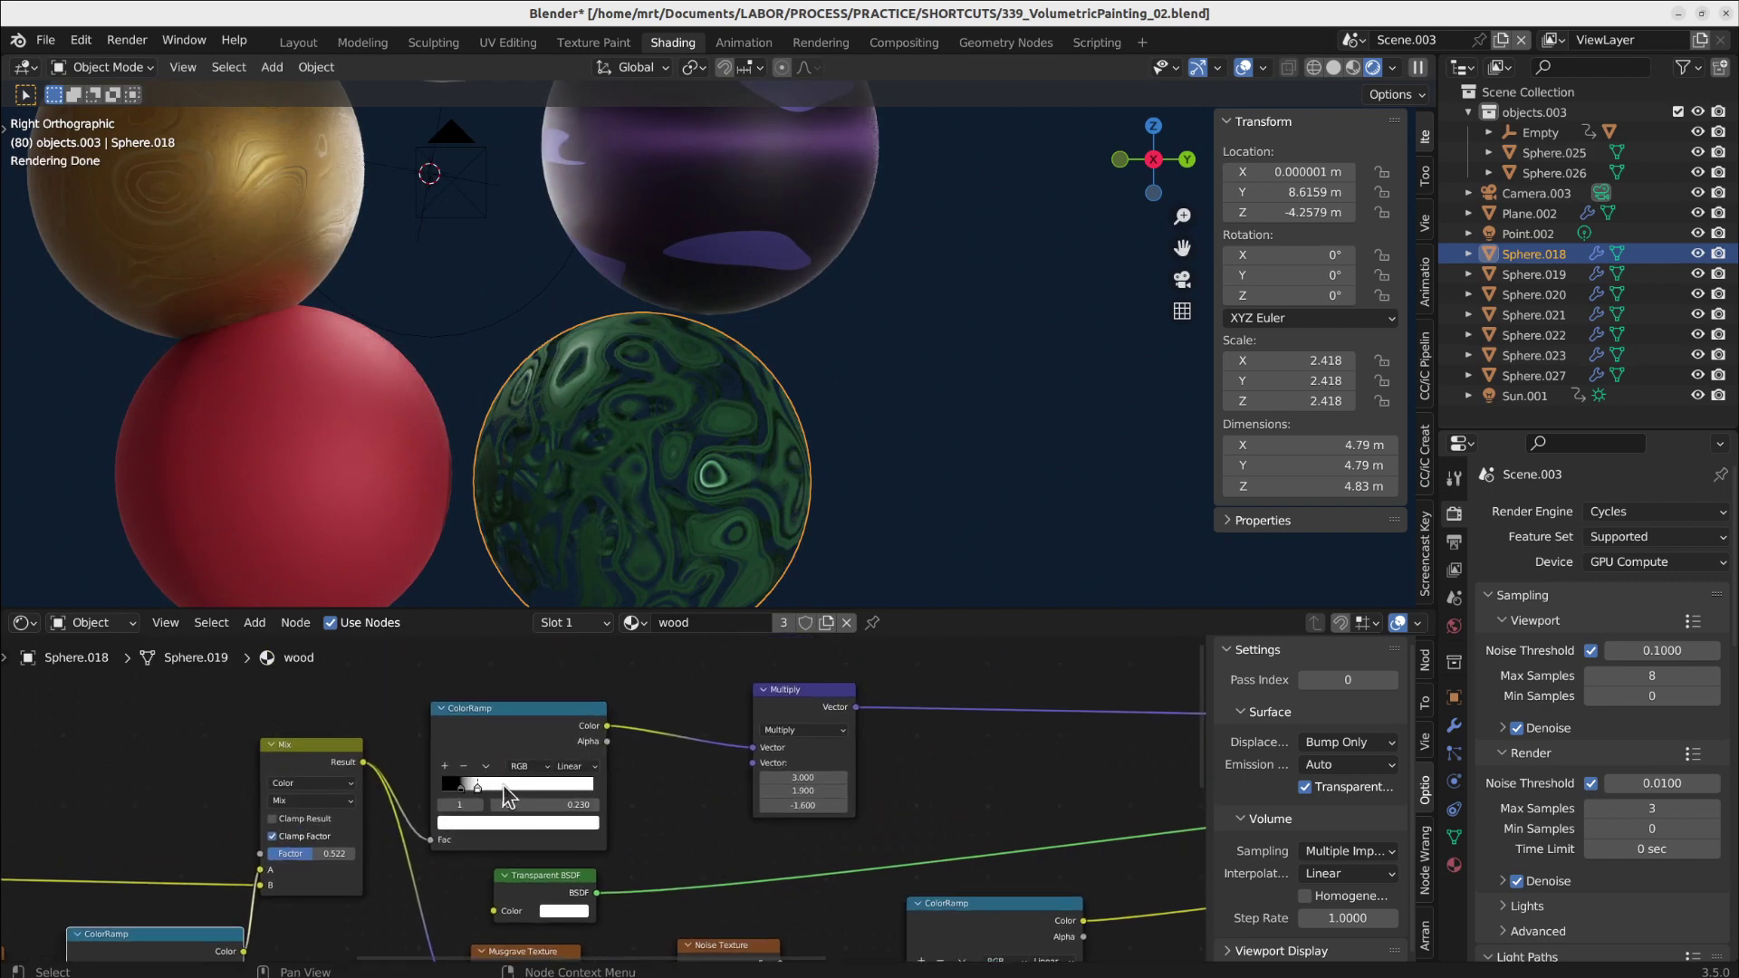
drag(514, 785, 482, 790)
- Darken the green of the second stop in the ColorRamp that drives the Principled BSDF's Base Color
middle_drag(662, 855, 611, 716)
scroll(634, 729, down, 5)
middle_drag(1032, 782, 793, 784)
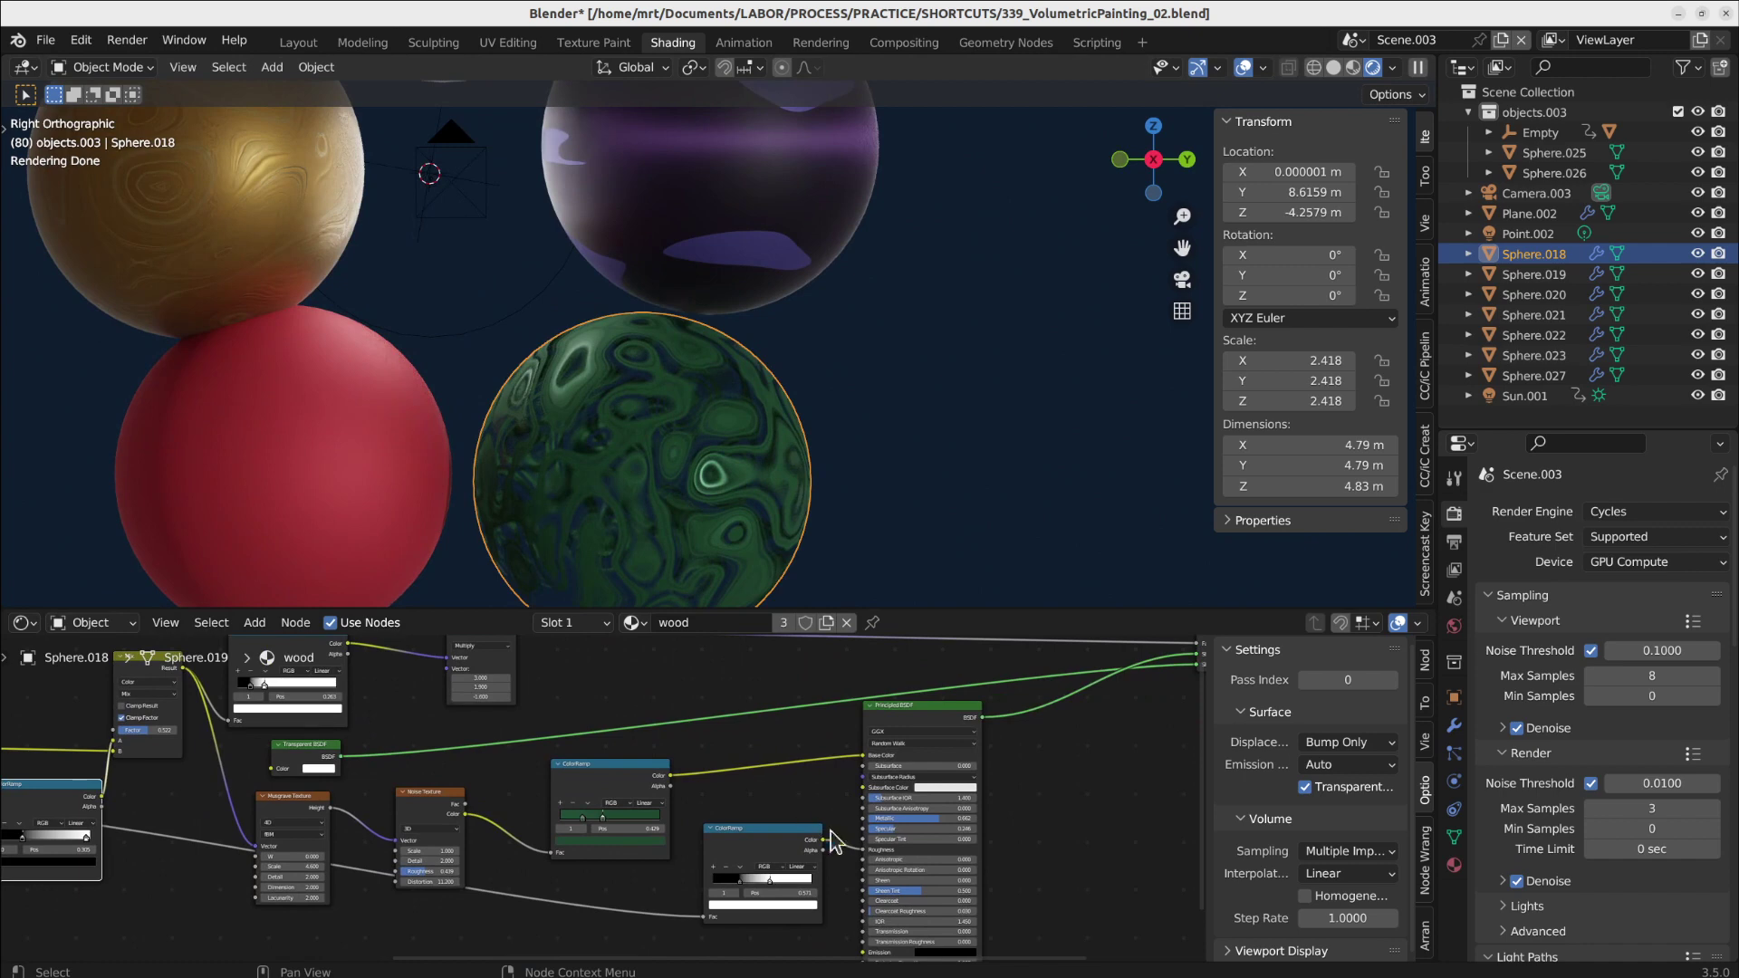
scroll(609, 820, up, 2)
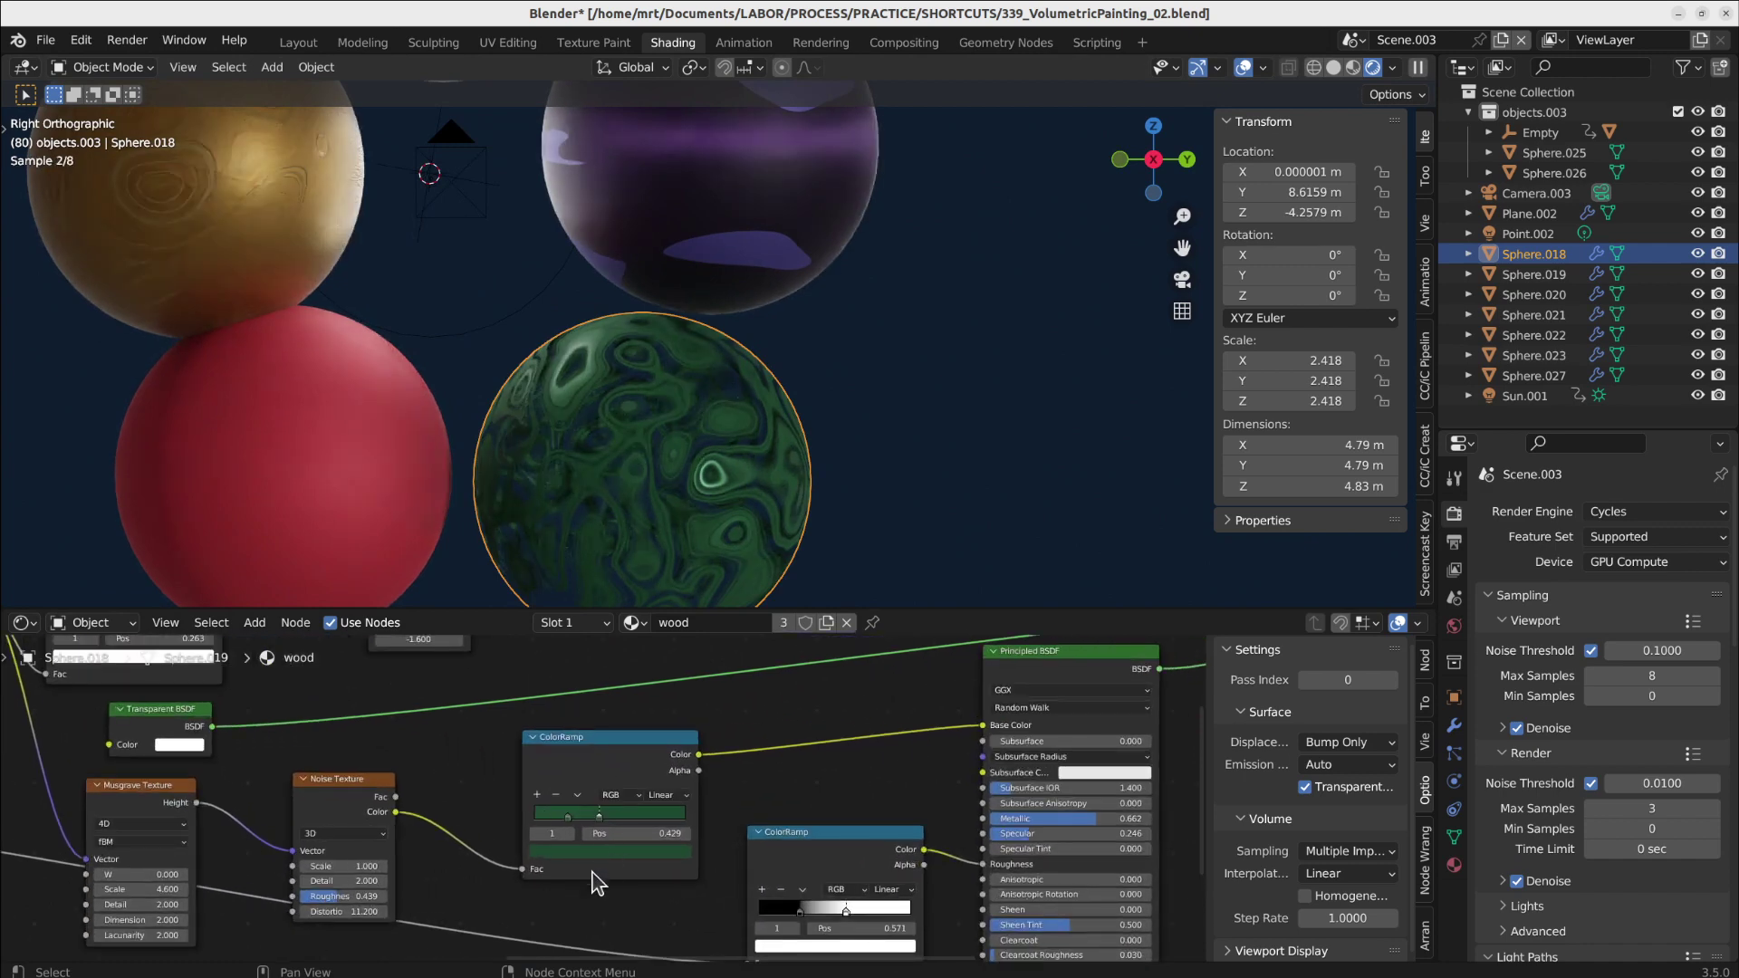
click(596, 851)
mouse_move(651, 722)
mouse_down()
mouse_move(651, 750)
mouse_move(651, 735)
mouse_up()
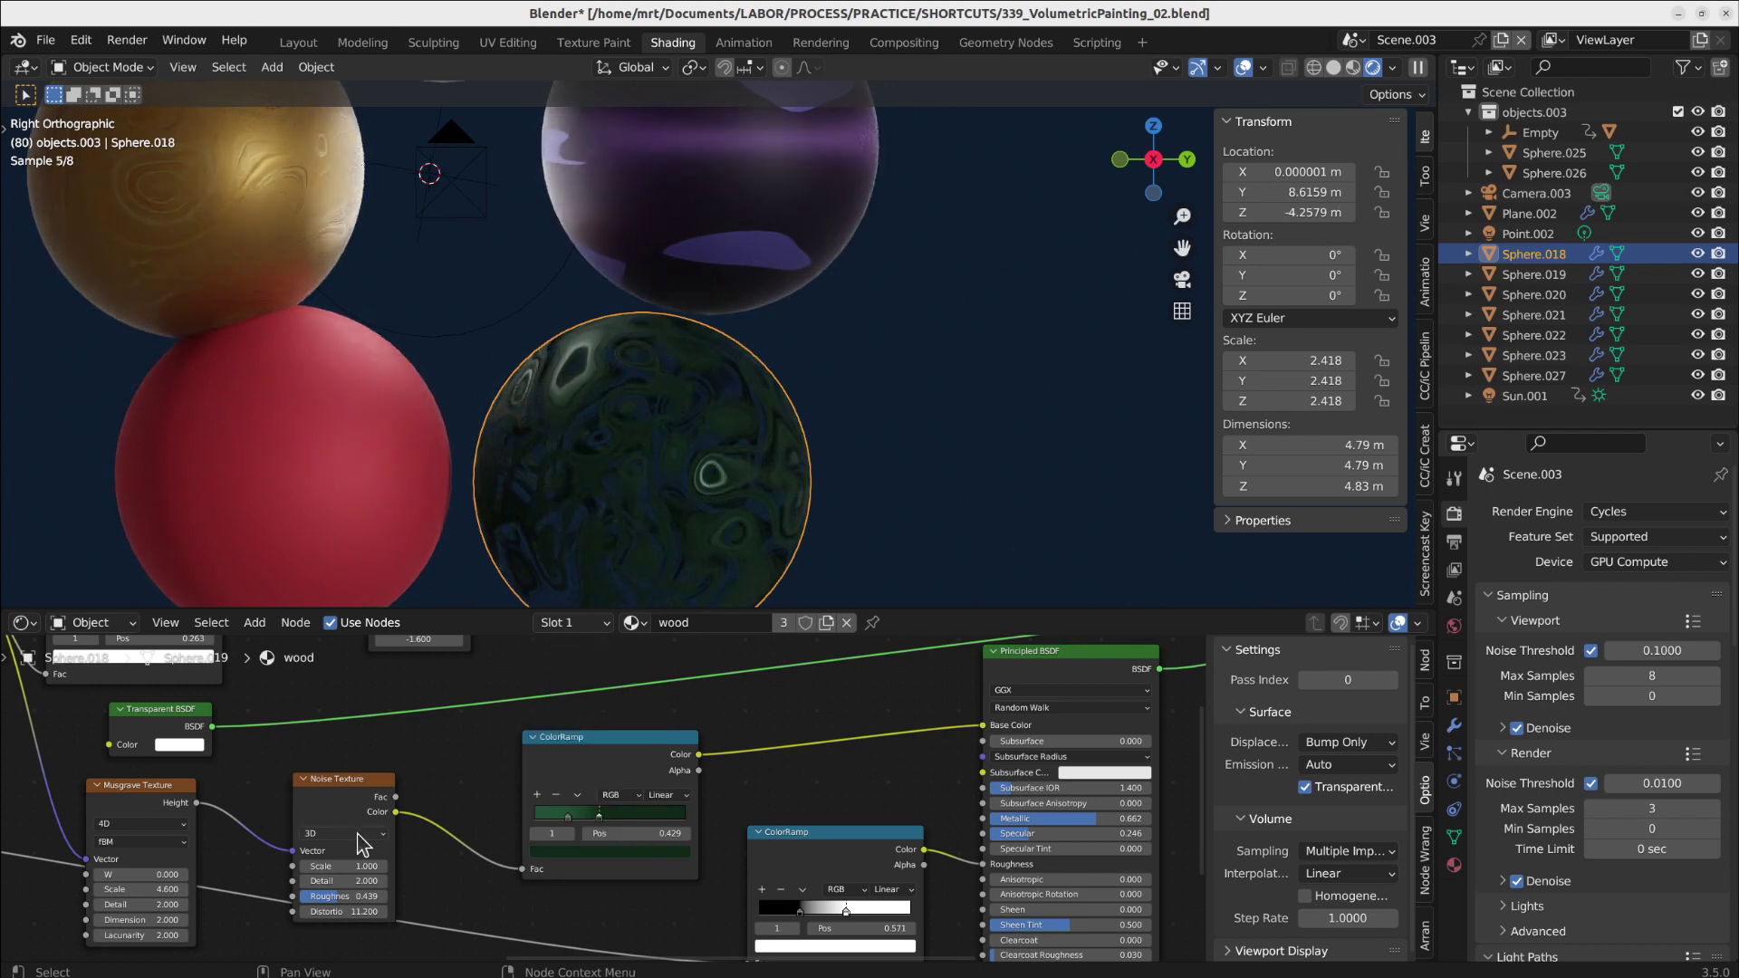
- Try out other Noise Texture Scale values, a Musgrave W of about 11.5 and a Musgrave Scale of about 33
drag(340, 871, 412, 871)
middle_drag(133, 874, 480, 808)
scroll(480, 809, up, 2)
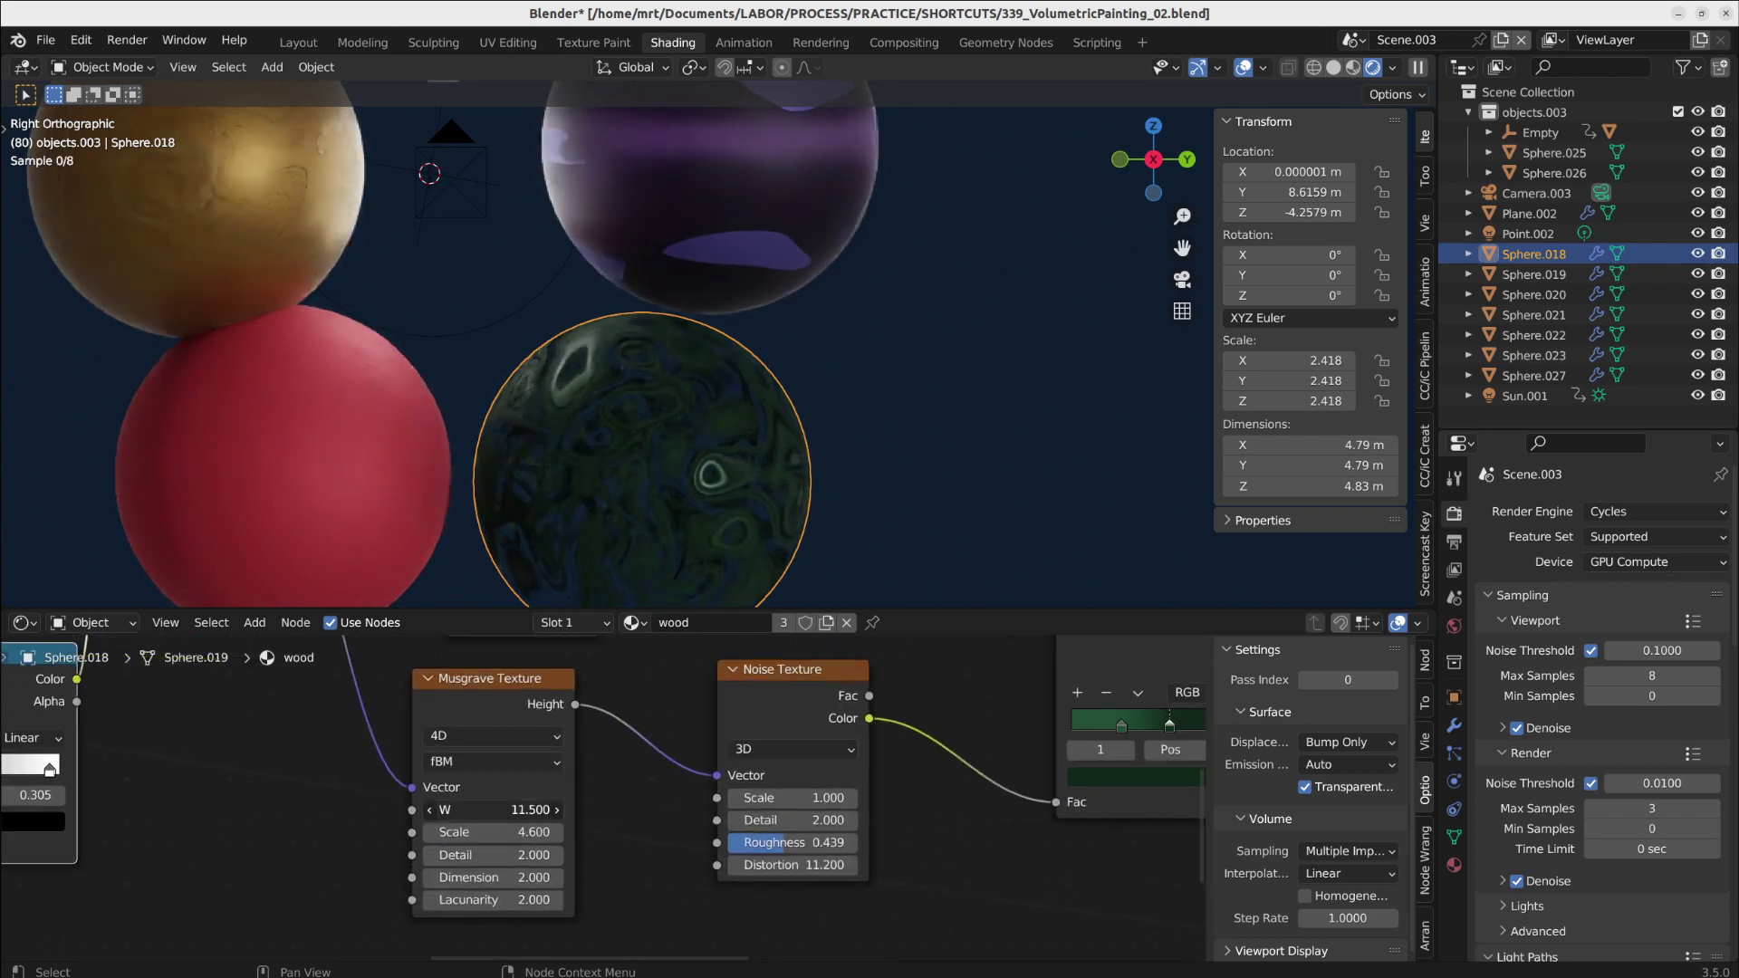
key(BackSpace)
scroll(629, 466, up, 4)
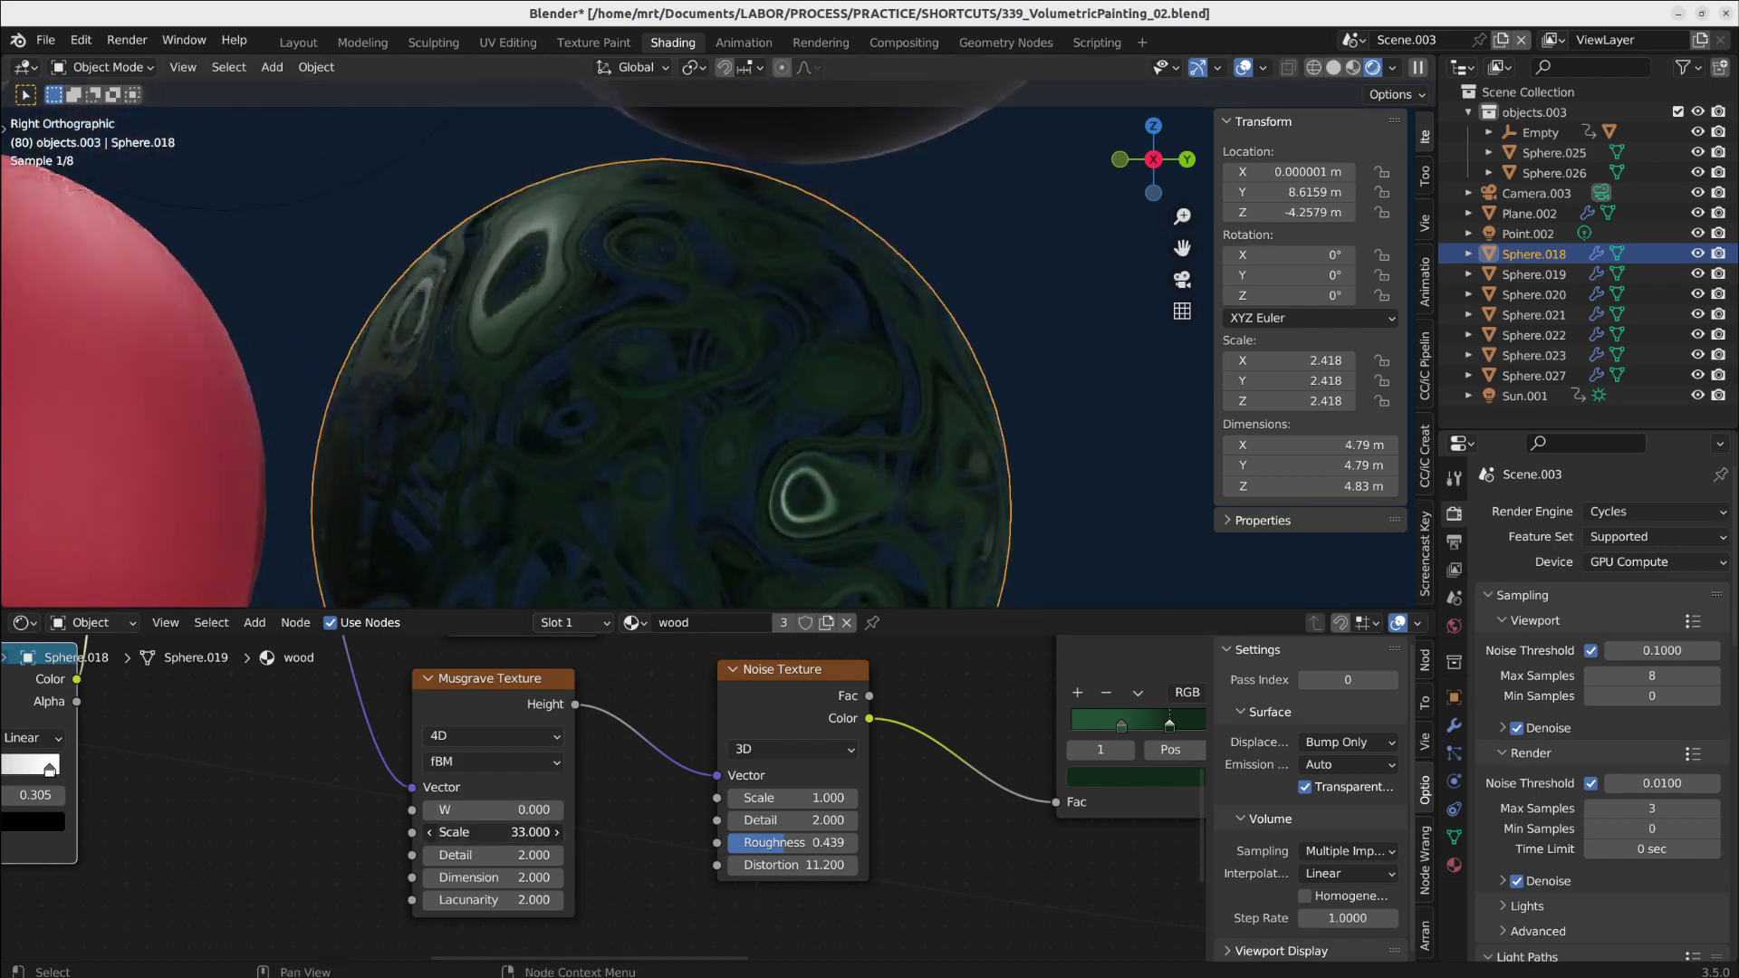
drag(526, 831, 453, 831)
- Set the first stop of the green ColorRamp to position 0.215 and the Mix node's Factor to 0.605
middle_drag(927, 801, 767, 816)
mouse_move(967, 737)
mouse_down()
mouse_move(1071, 737)
mouse_move(961, 735)
mouse_up()
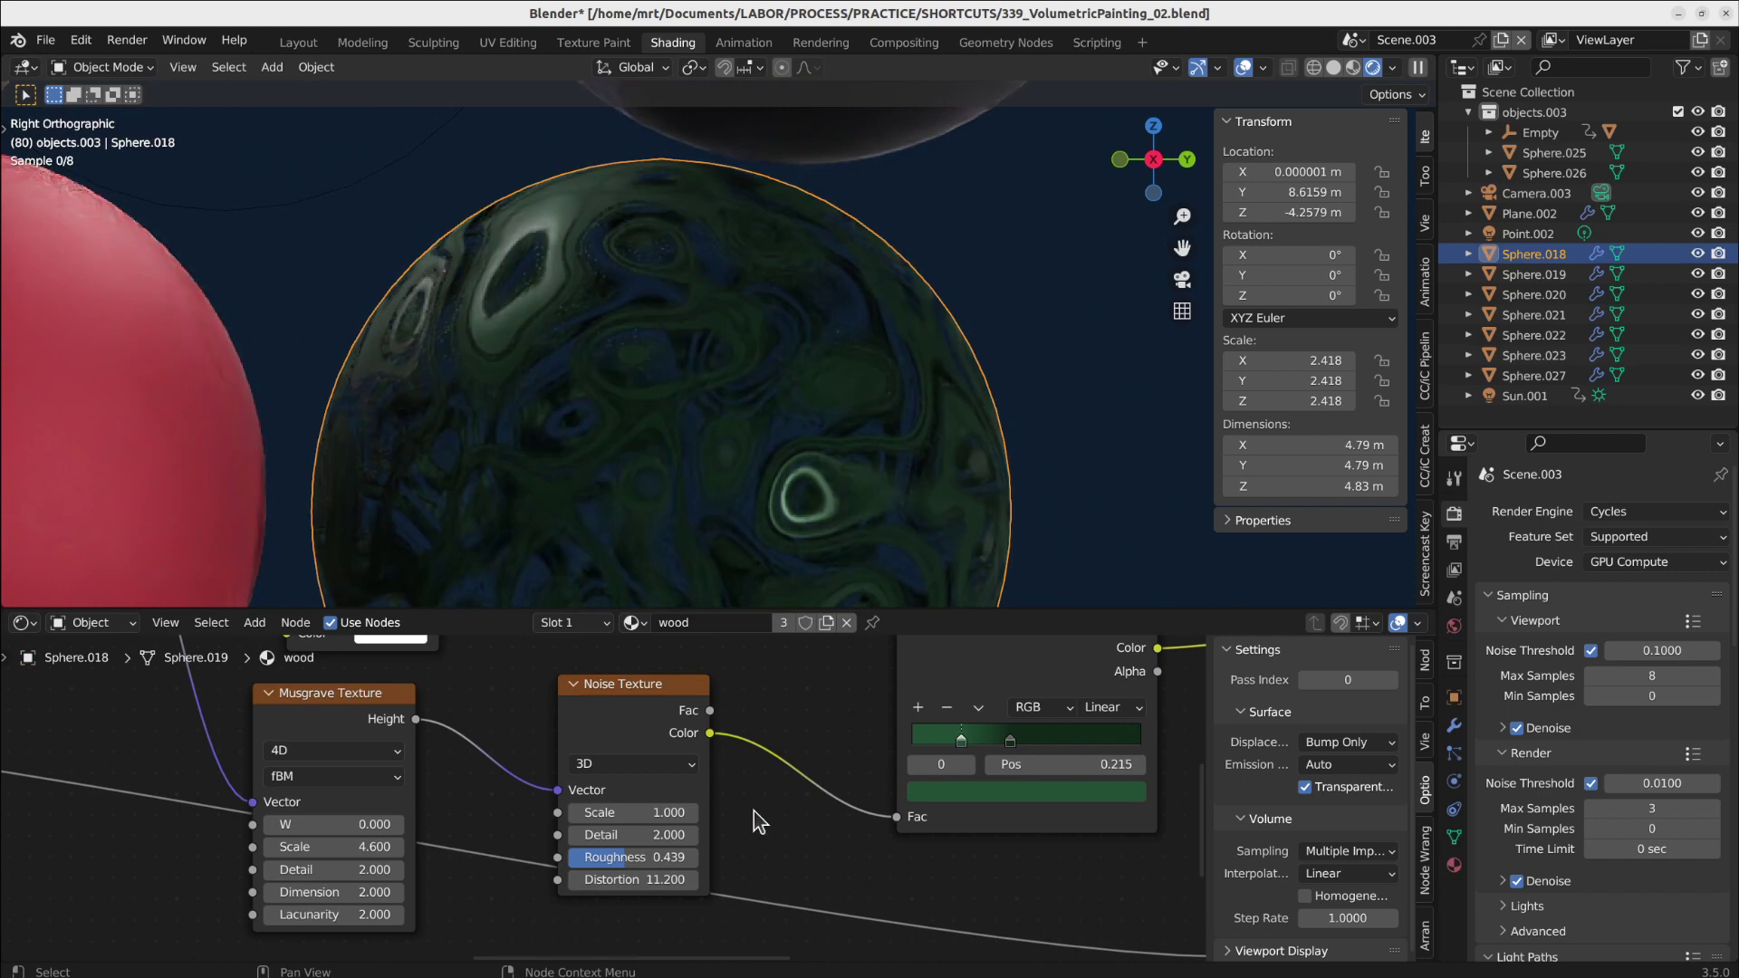
middle_drag(435, 814, 1095, 804)
scroll(776, 671, down, 5)
middle_drag(757, 947, 824, 756)
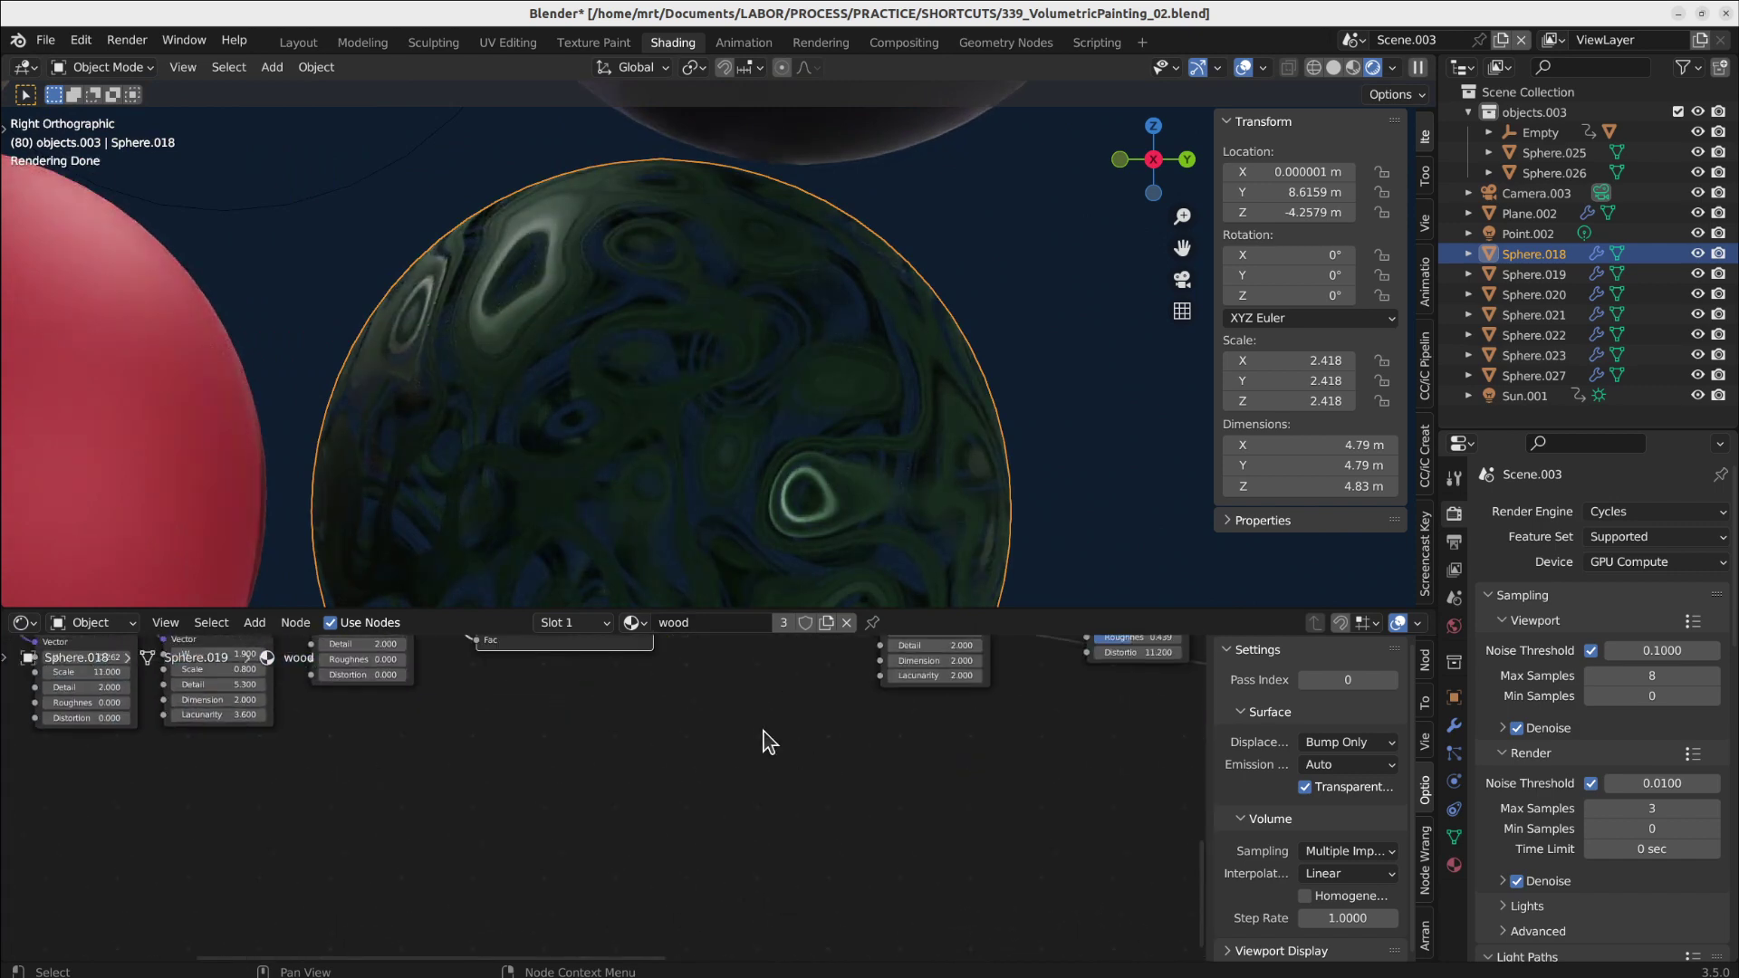
middle_drag(634, 648, 865, 901)
scroll(859, 831, down, 3)
middle_drag(952, 797, 850, 834)
scroll(850, 770, up, 5)
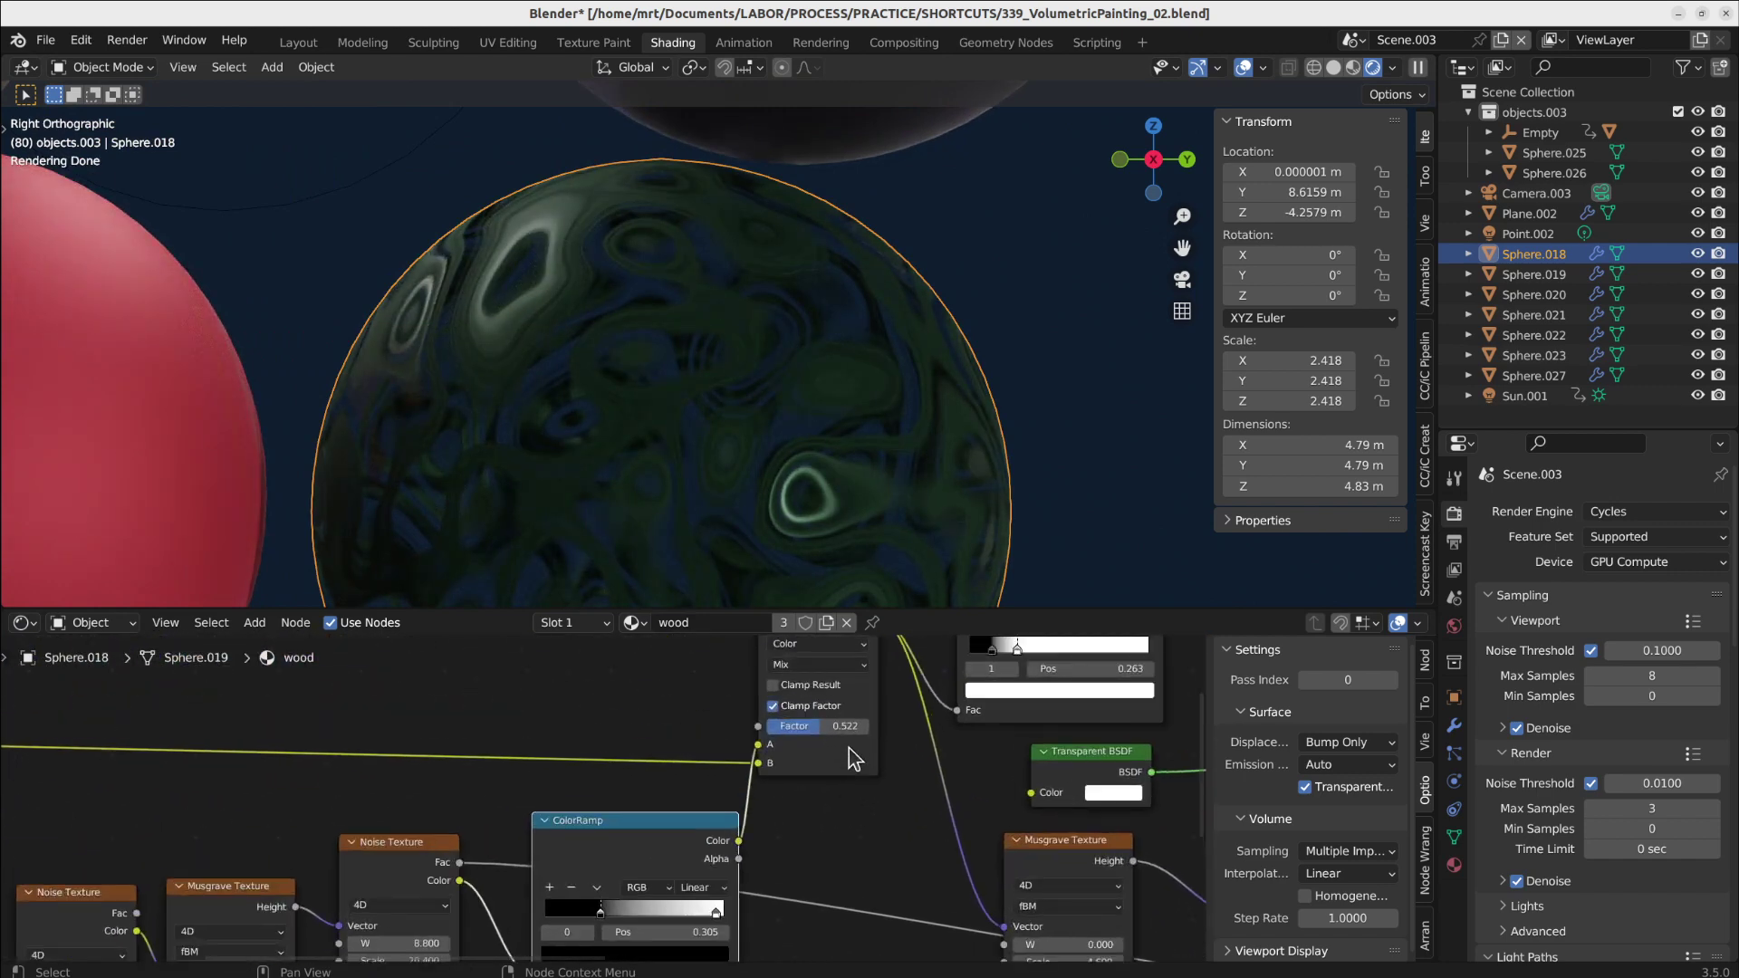
drag(829, 734, 847, 733)
- Set the 4D Musgrave Texture's W to 7.400 and the Scale of the Noise Texture it feeds to 3.600
middle_drag(1070, 942, 839, 786)
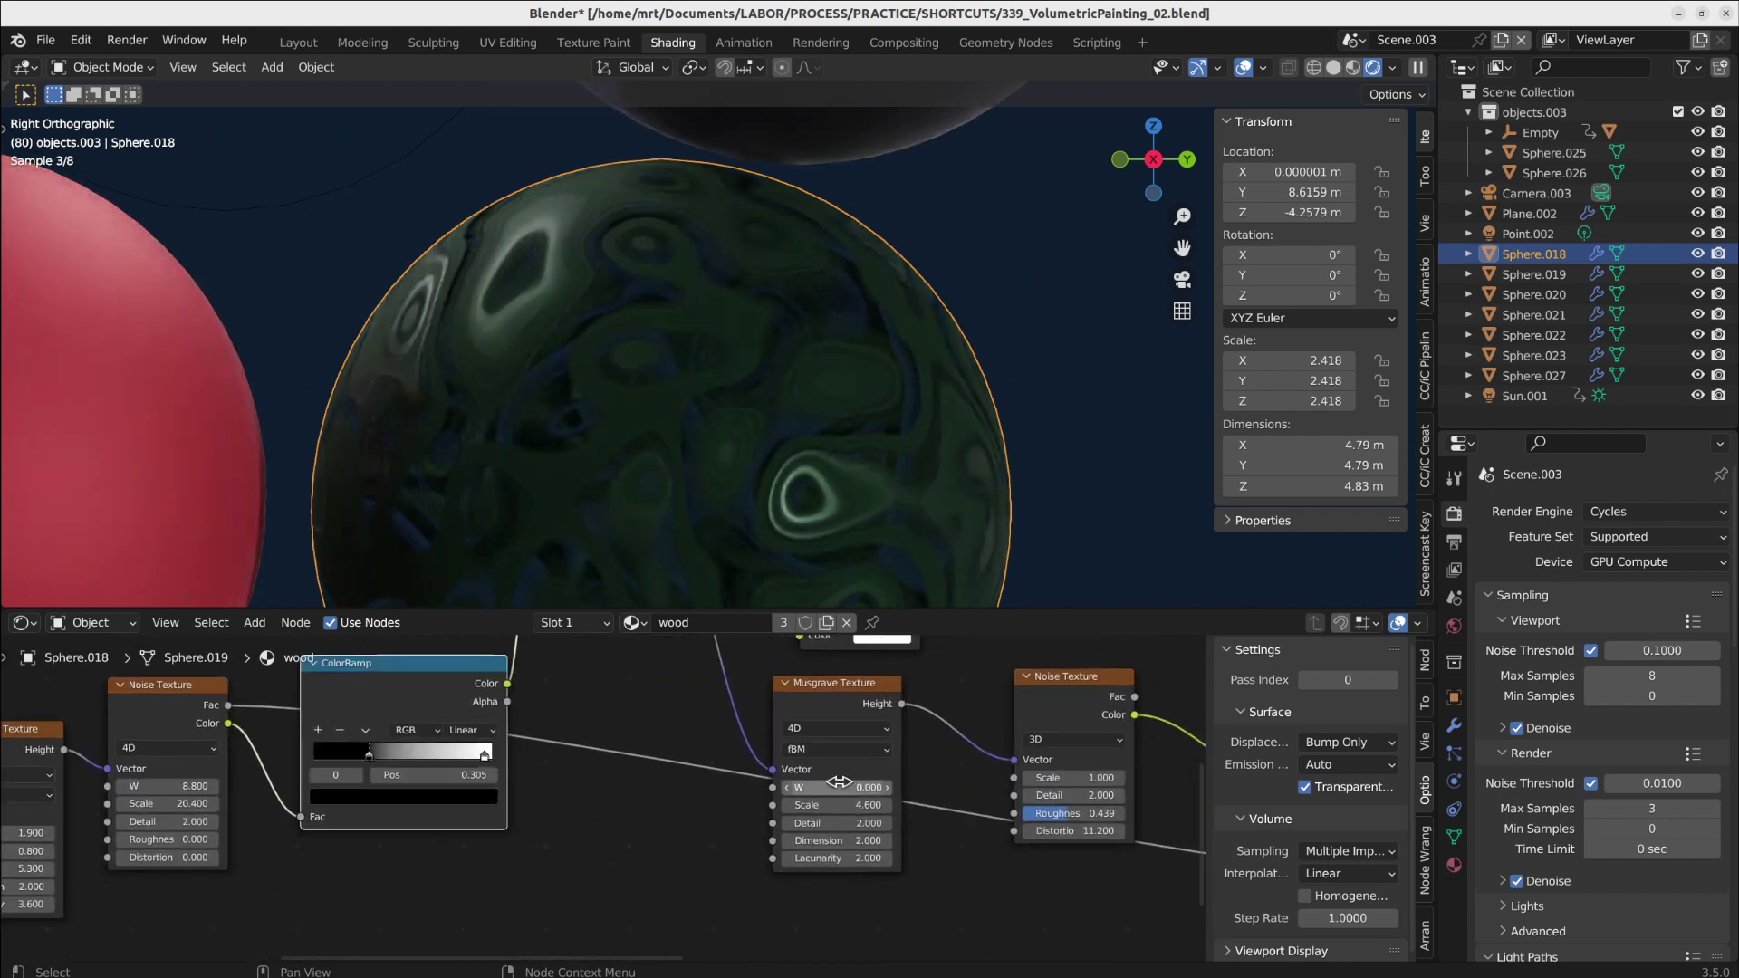
mouse_move(838, 787)
mouse_down()
mouse_move(894, 787)
mouse_move(849, 787)
mouse_up()
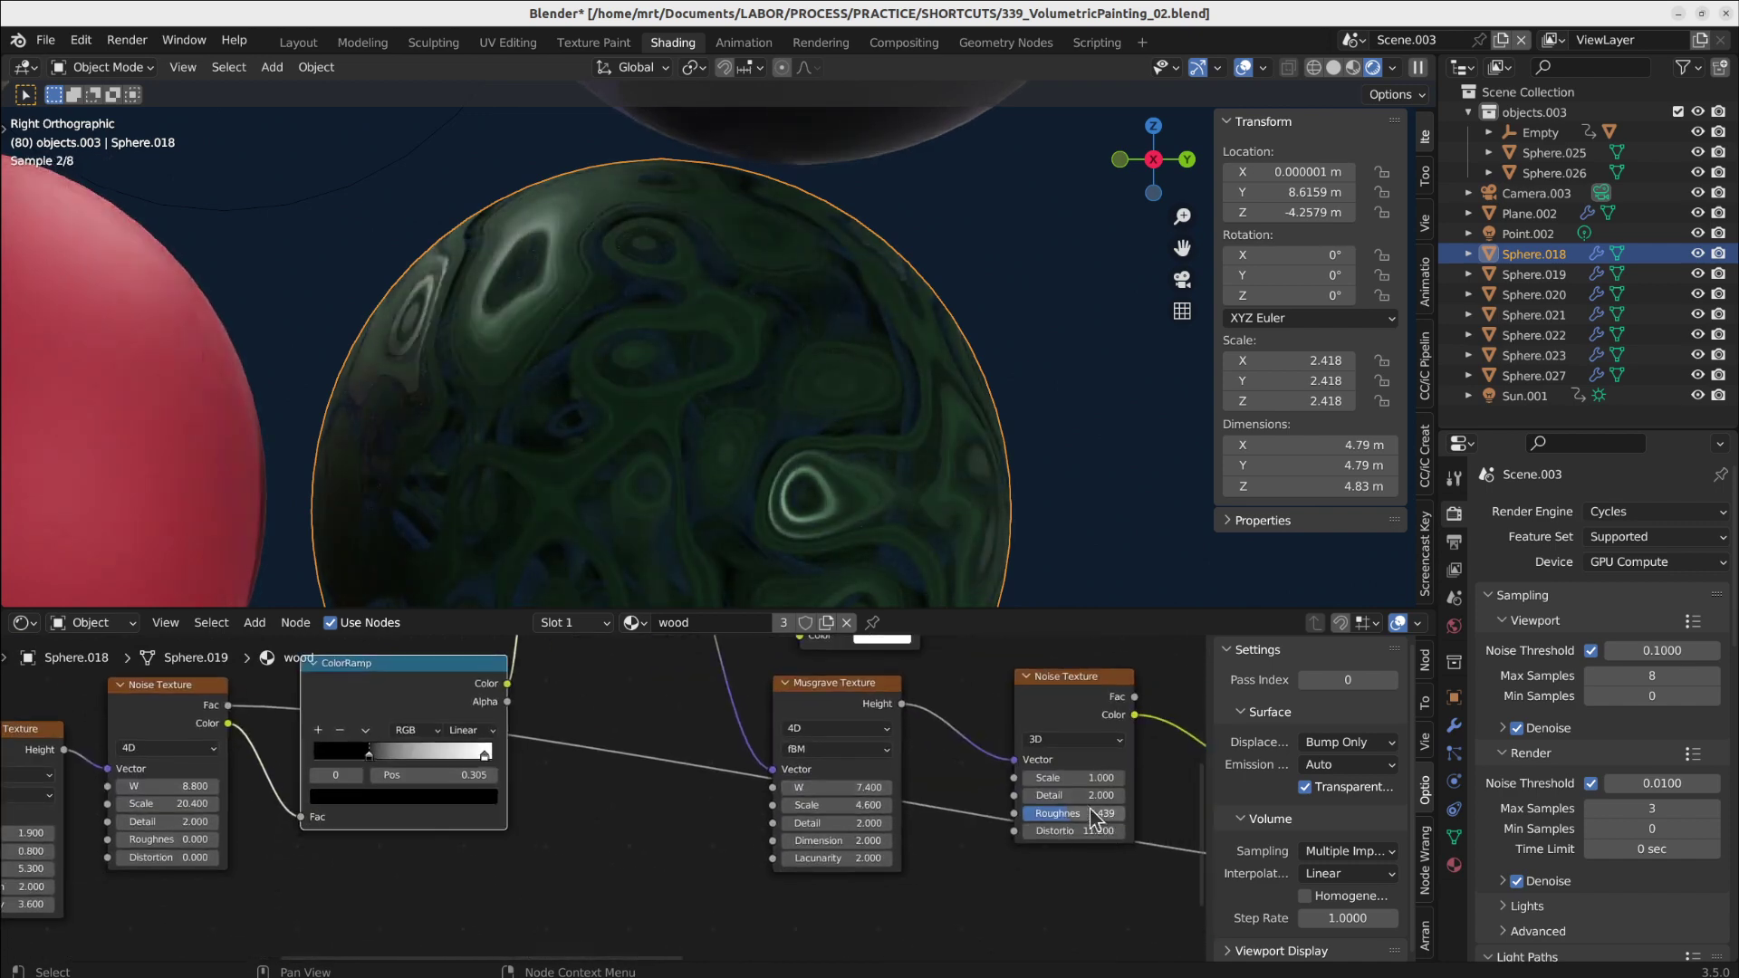
mouse_move(1074, 778)
mouse_down()
mouse_move(1097, 778)
mouse_move(1054, 778)
mouse_move(1082, 778)
mouse_up()
scroll(858, 395, up, 5)
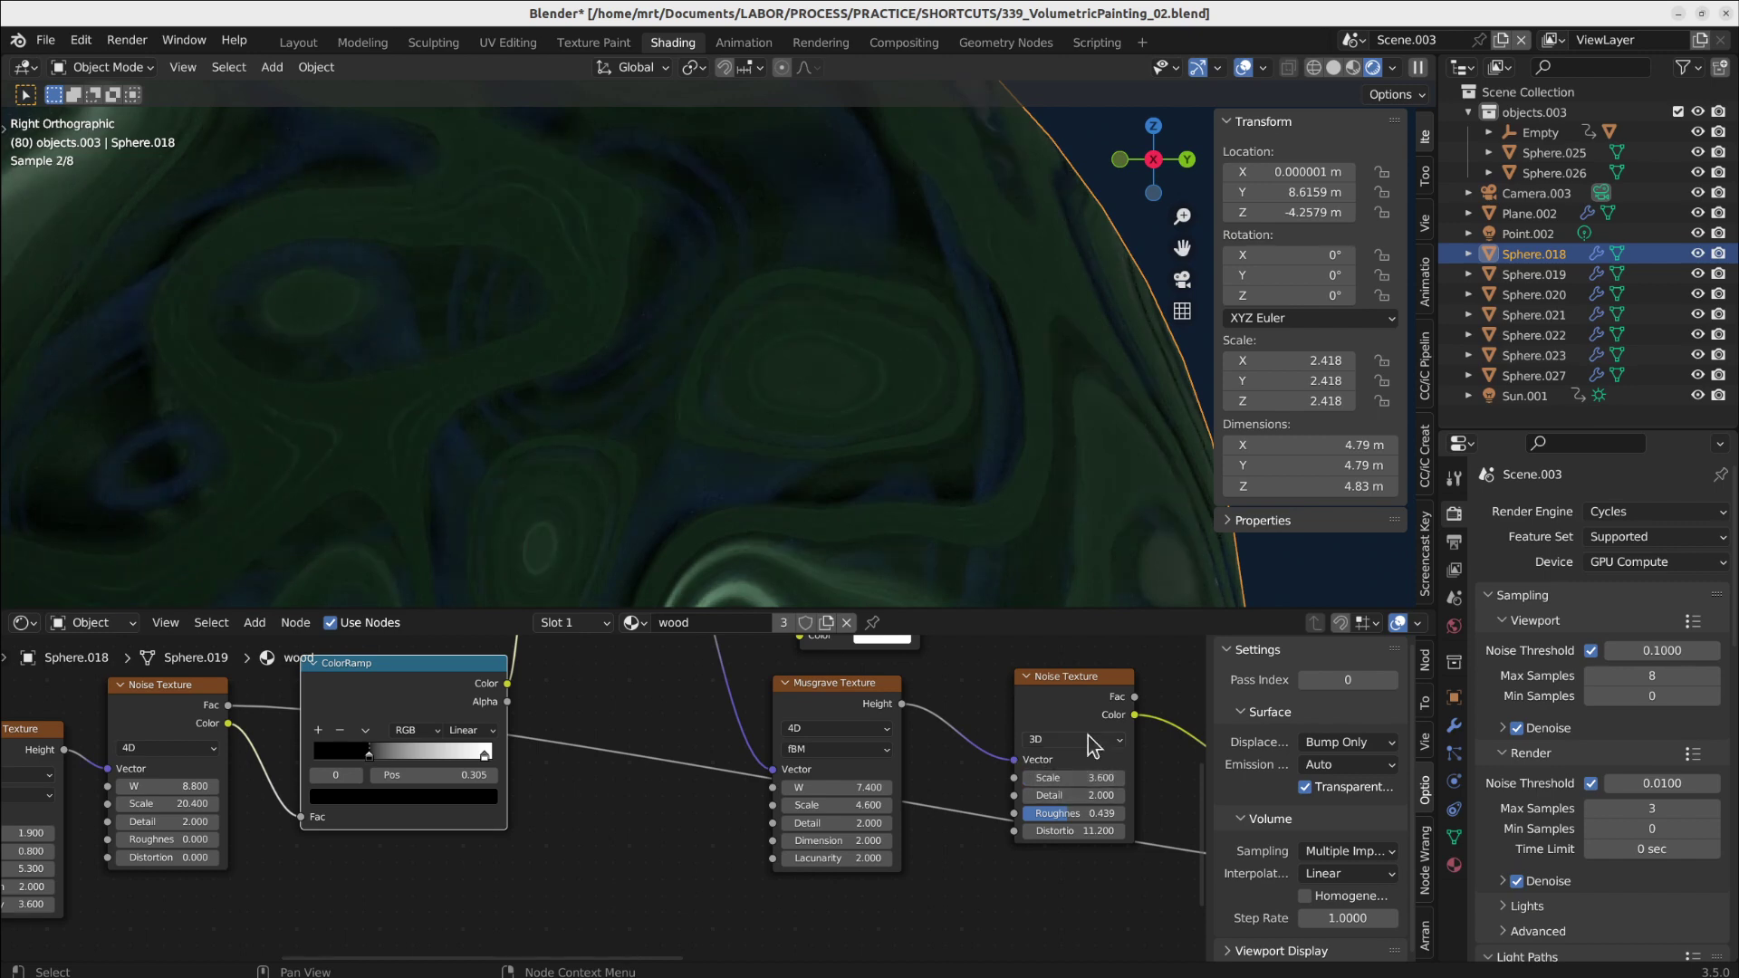
- Switch the green pattern's Noise Texture to 4D and drive its W with the expression #radians(frame)
click(1073, 740)
click(1083, 814)
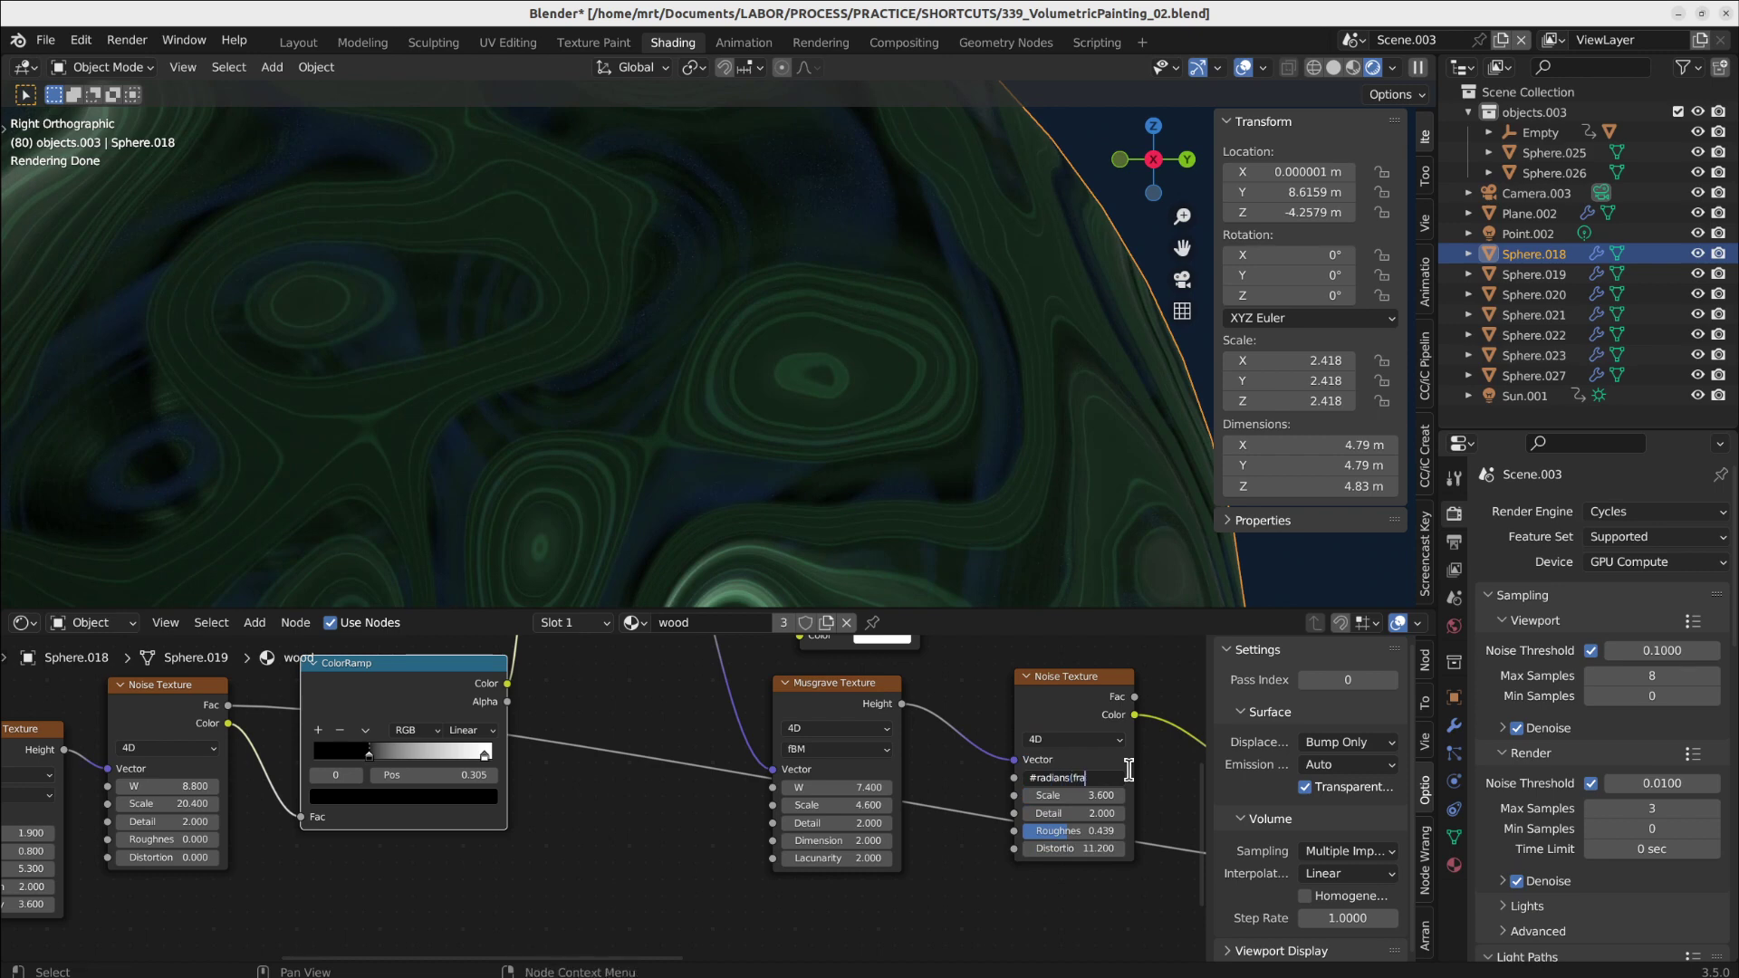
key(Return)
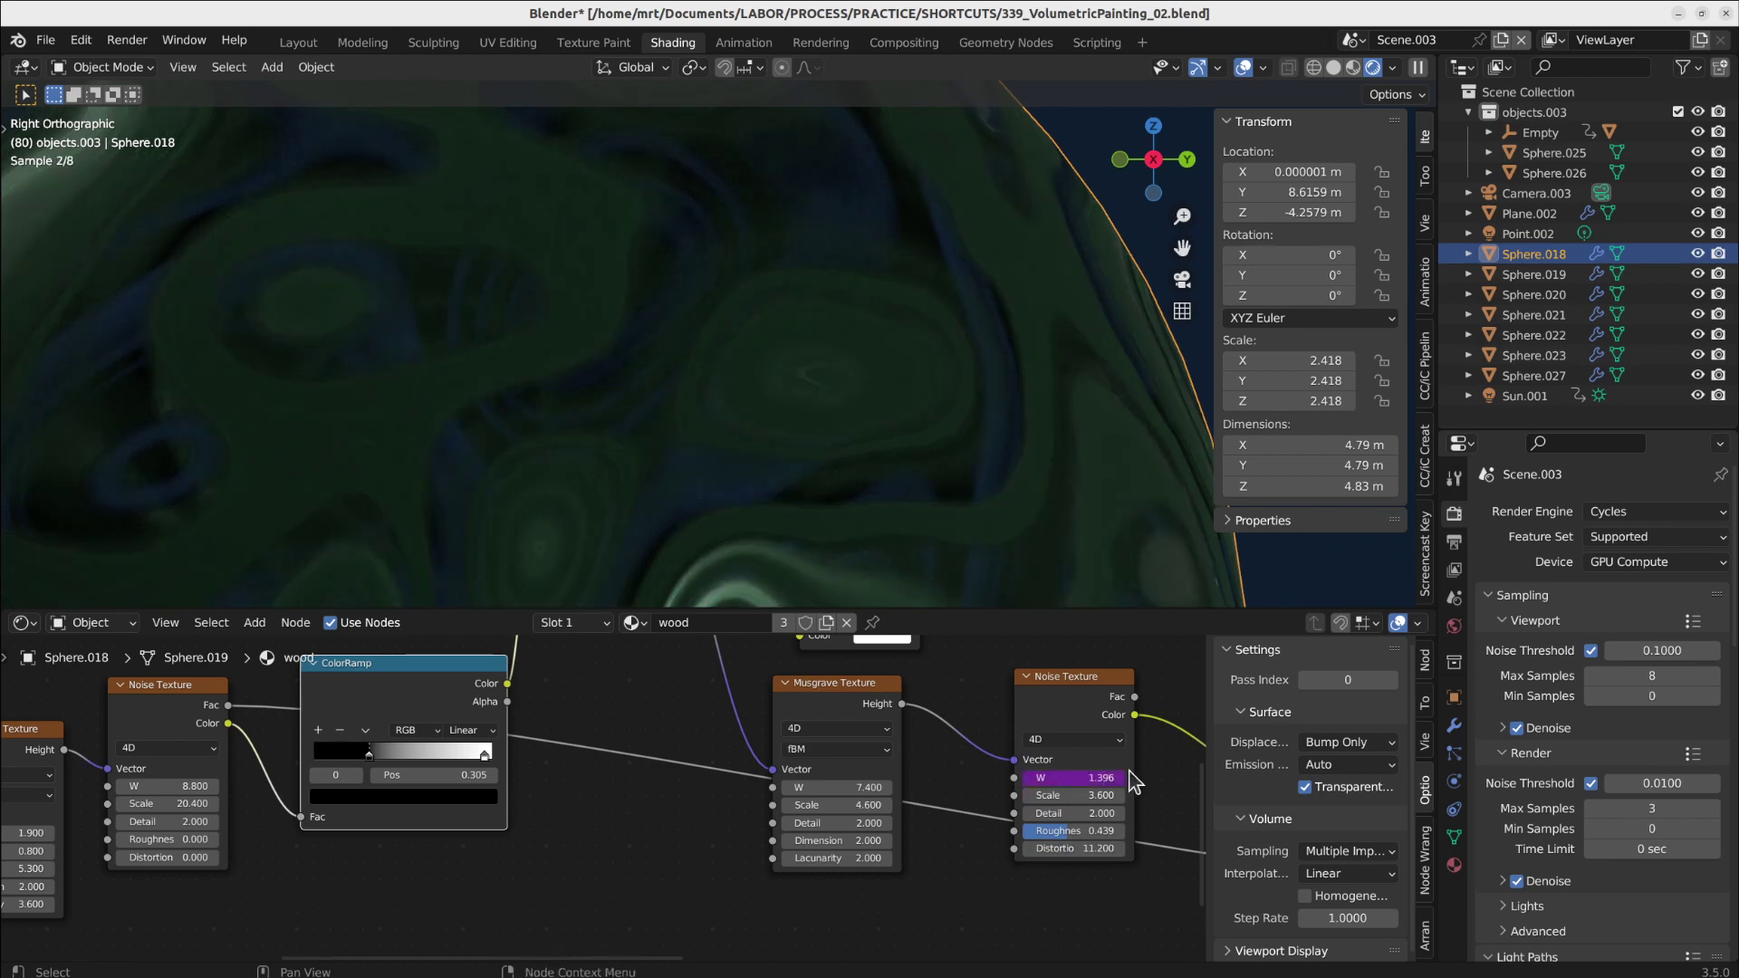
- Play the animation to preview the moving noise pattern on the green sphere and stop it at frame 146
key(space)
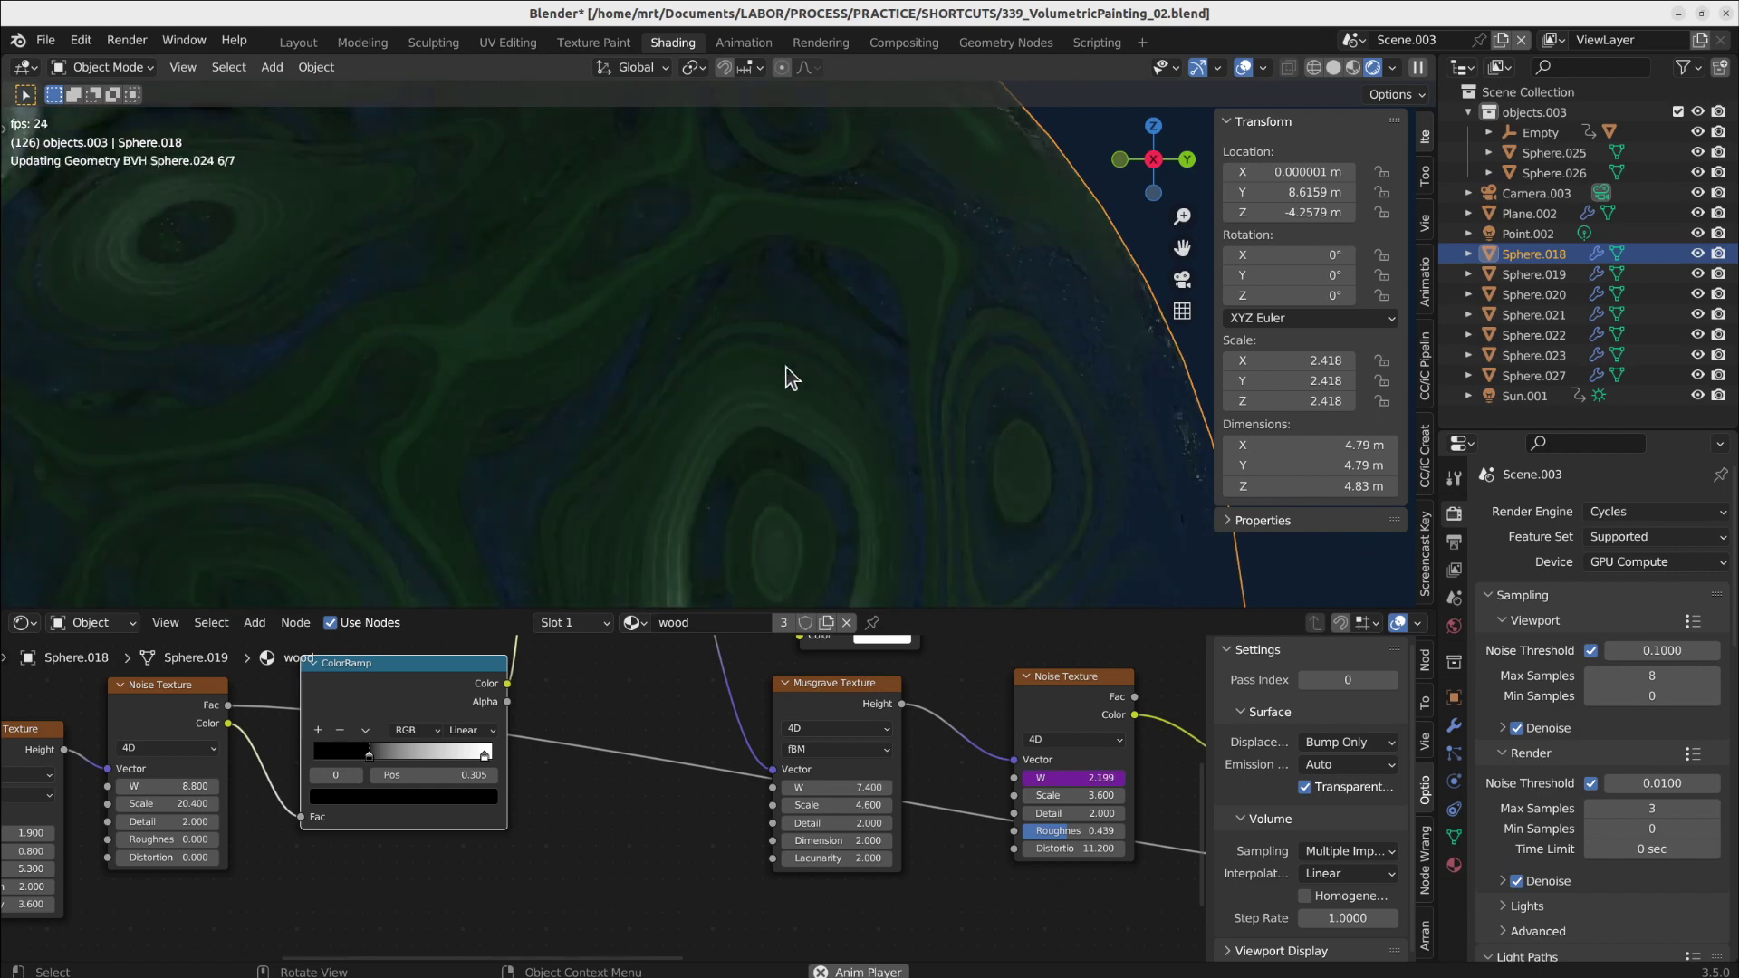
scroll(786, 377, down, 3)
key(space)
scroll(1014, 783, down, 4)
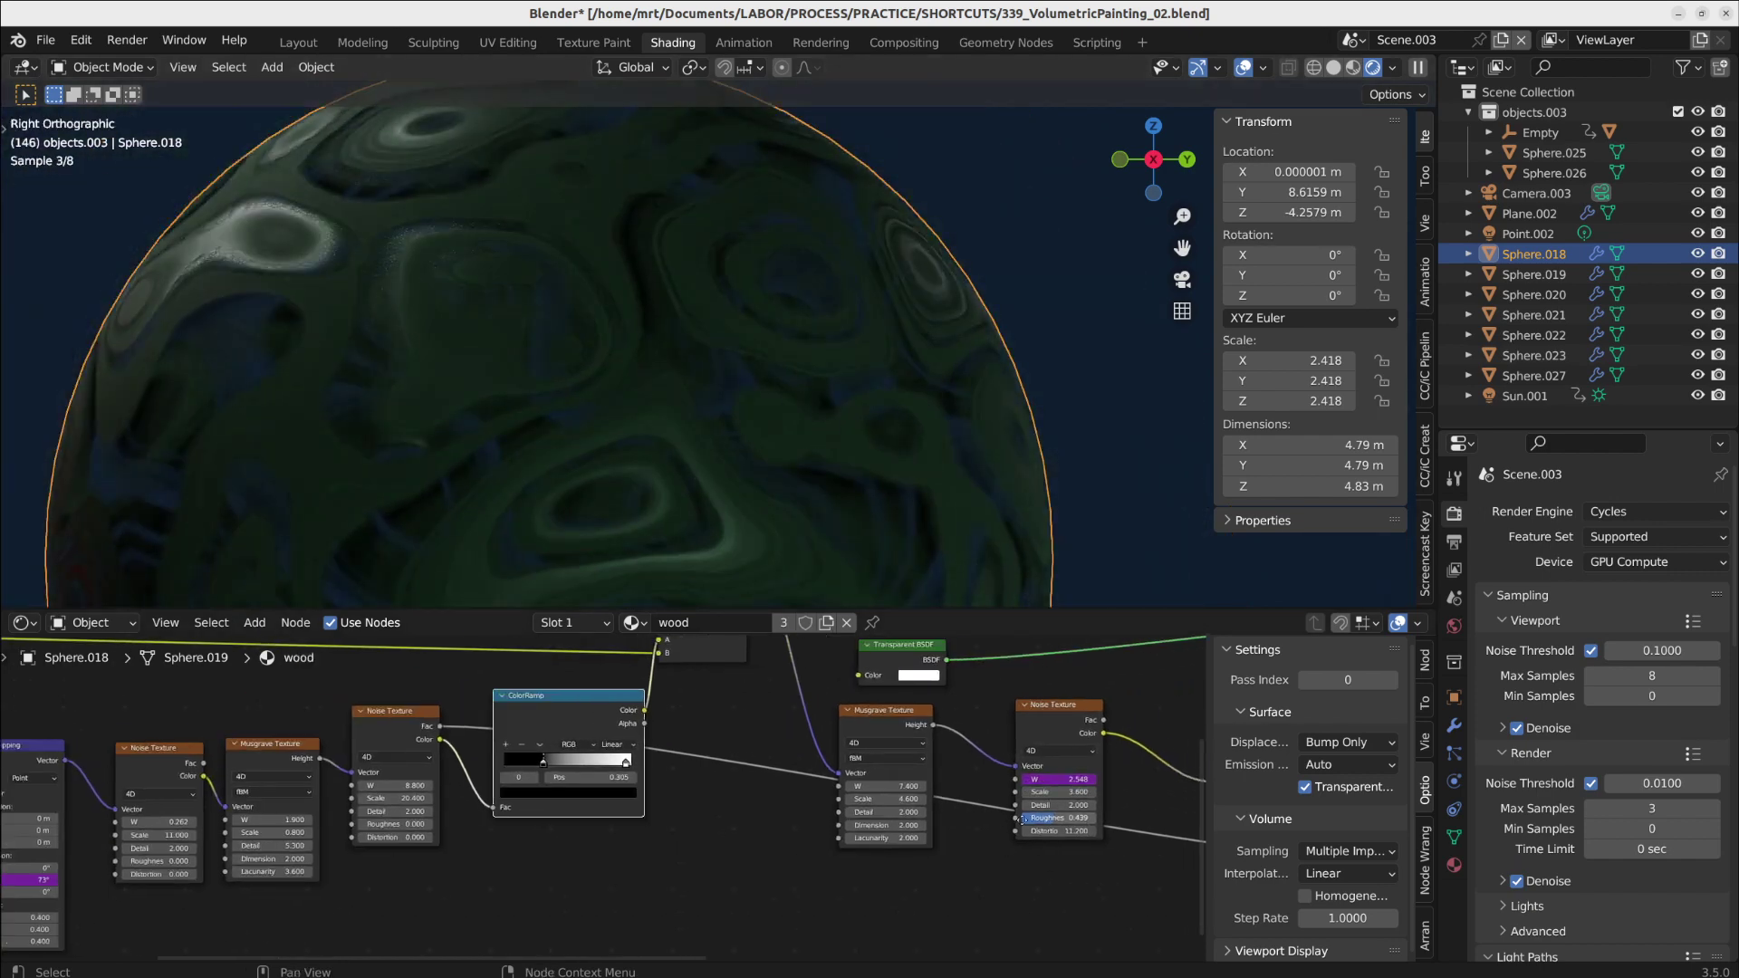
- Move the 4D Musgrave Texture node closer to the Noise Texture with the driven W
middle_drag(1024, 820, 358, 808)
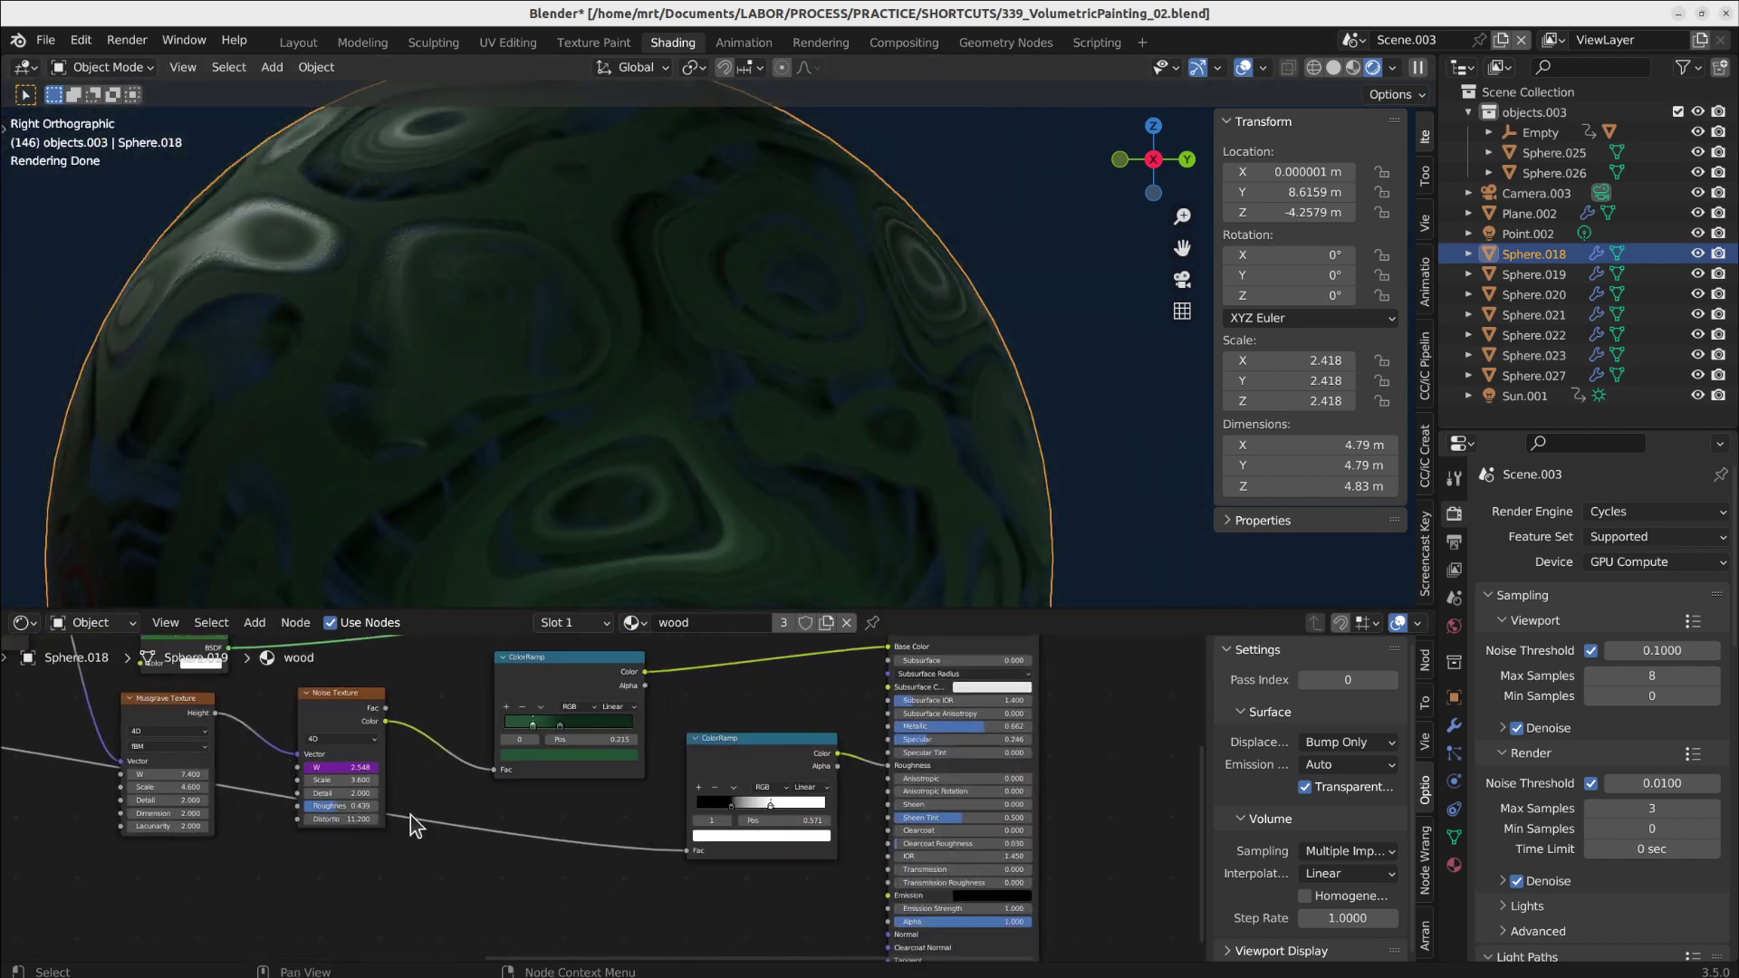
drag(161, 722, 220, 704)
middle_drag(214, 760, 690, 793)
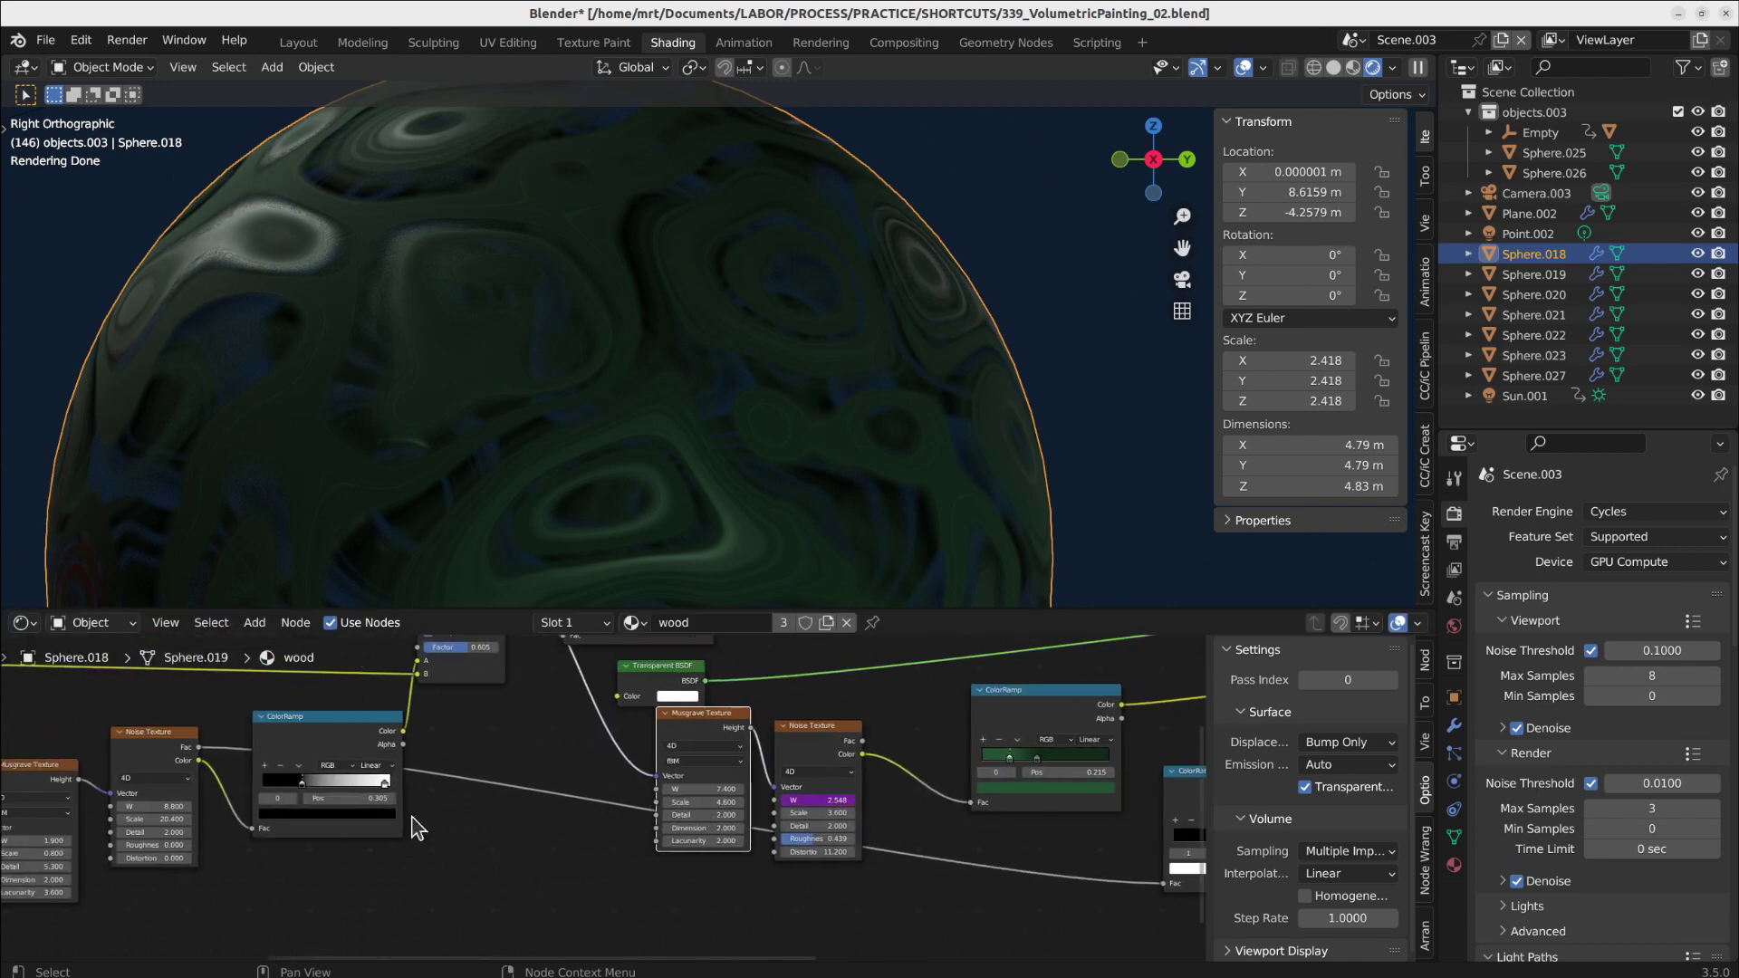
- Trace the Noise Texture with Scale 20.400 through its ColorRamp to the Principled BSDF's Roughness, and play the animation again
click(166, 752)
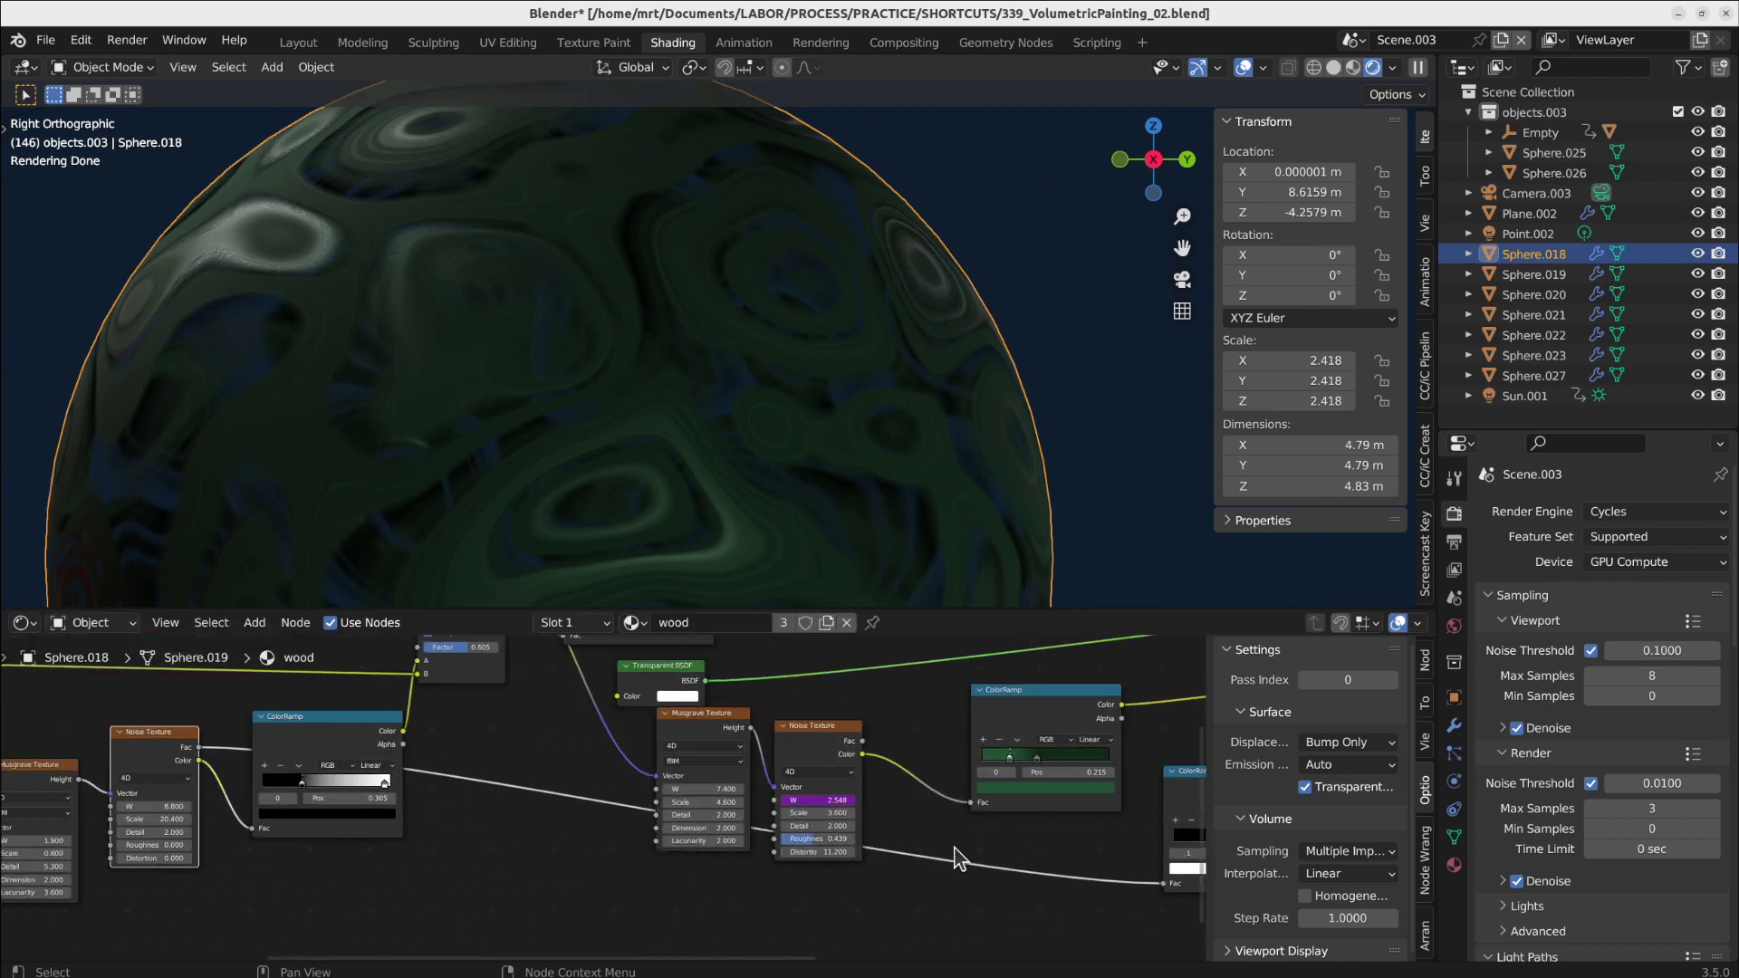
middle_drag(955, 849, 425, 851)
scroll(786, 858, up, 3)
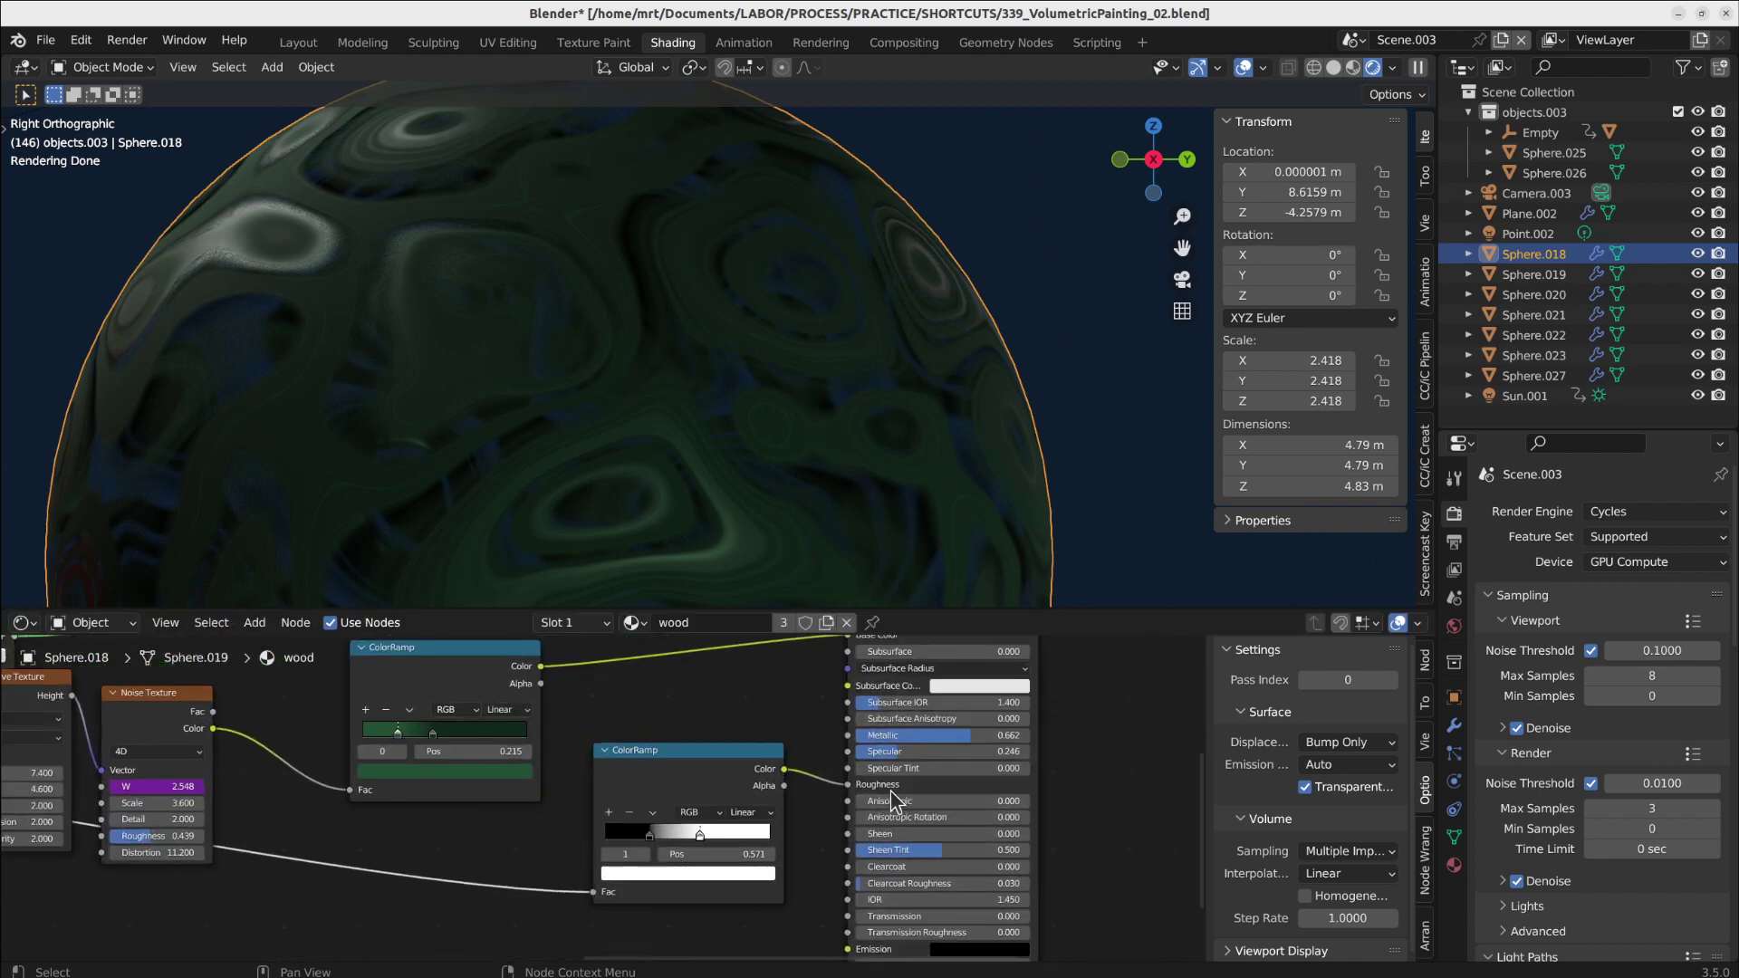
scroll(892, 796, up, 1)
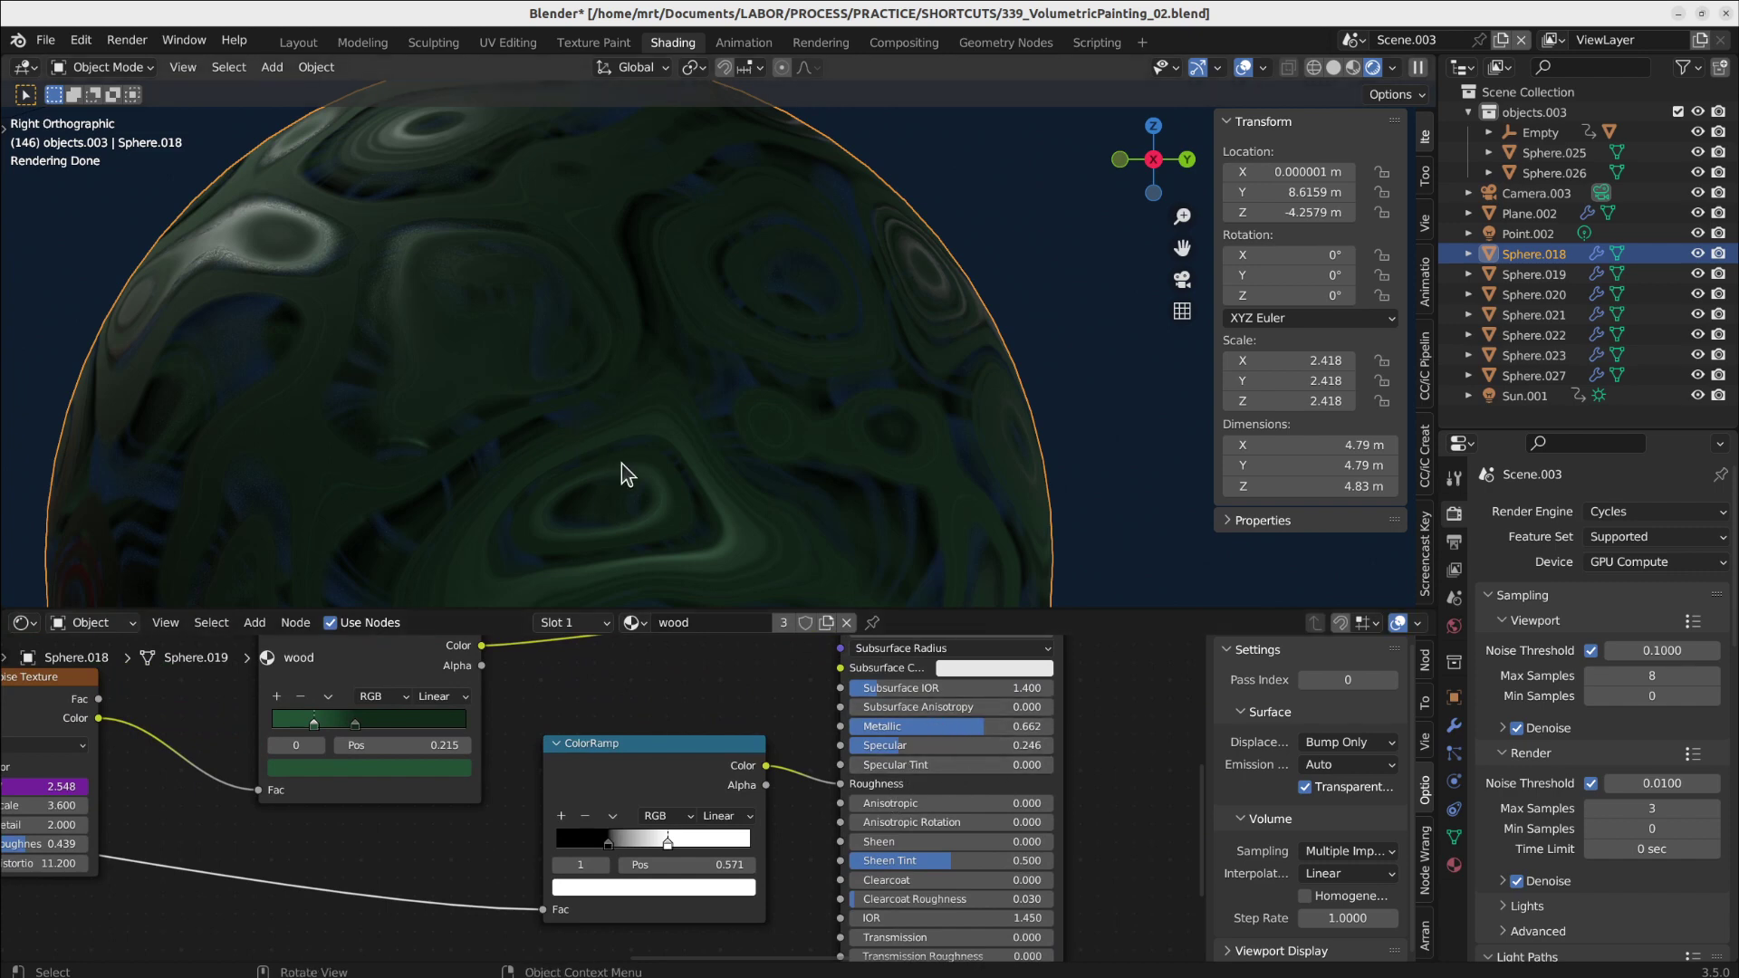
key(space)
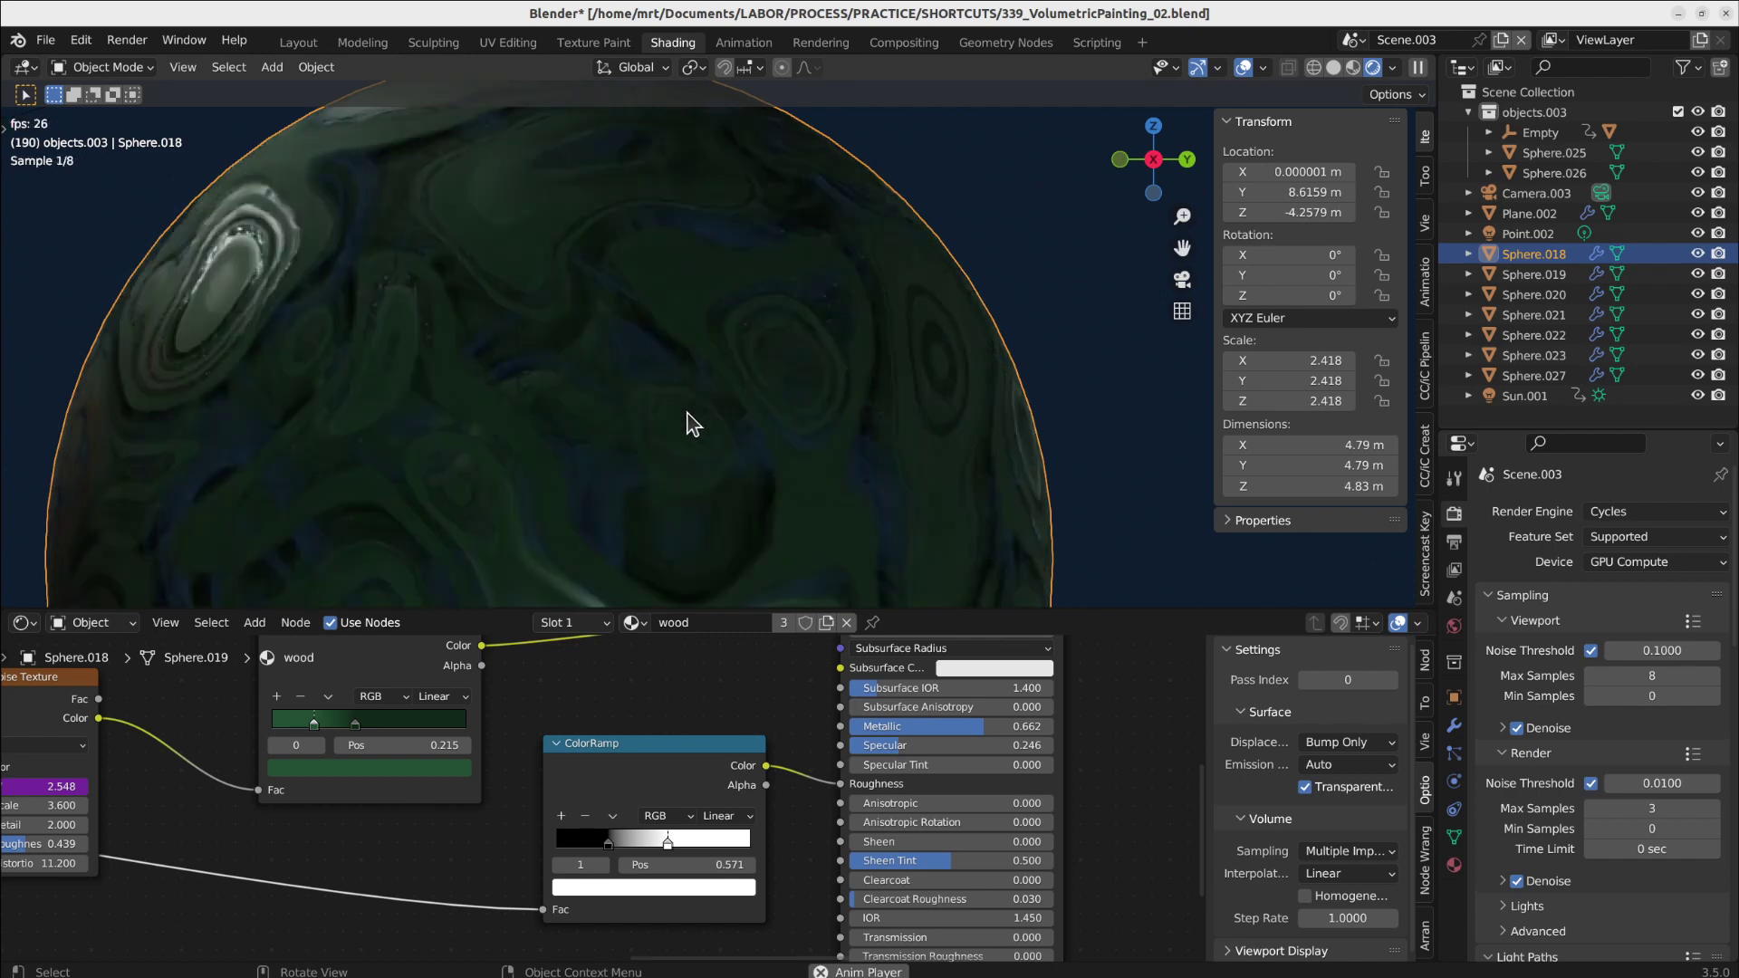
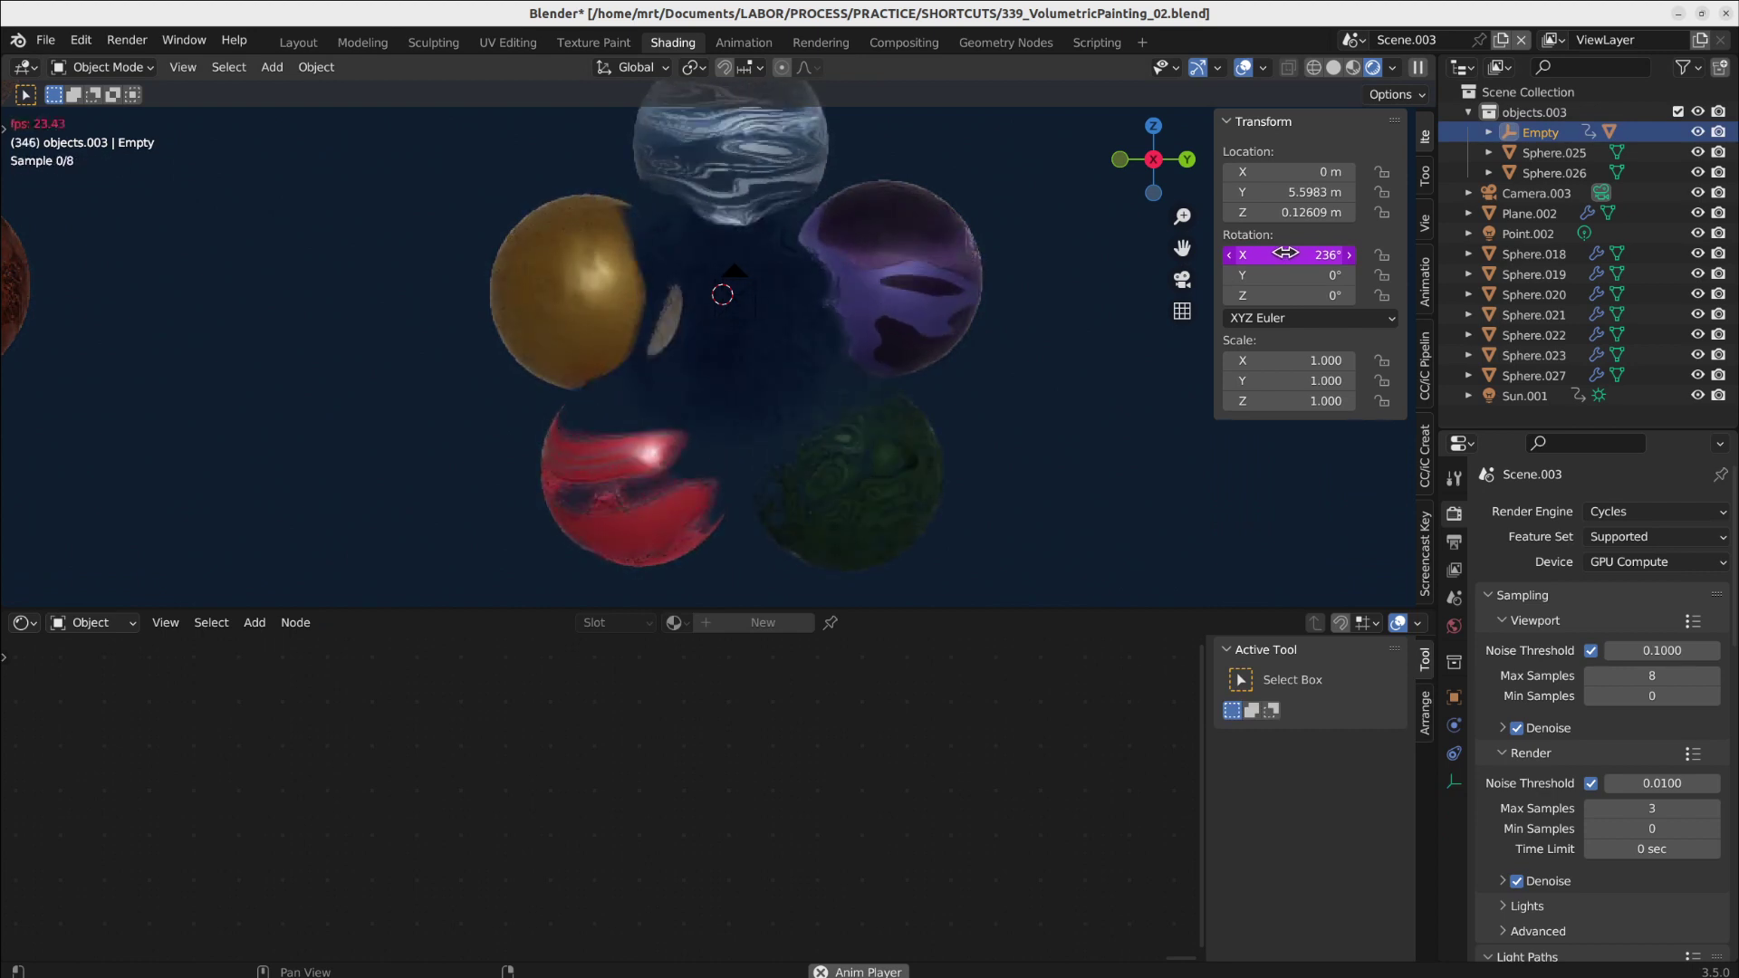
- Expand the Empty's children and move the dissolving sphere parented to it to about Y 6.03 m, Z -2.52 m
click(1488, 134)
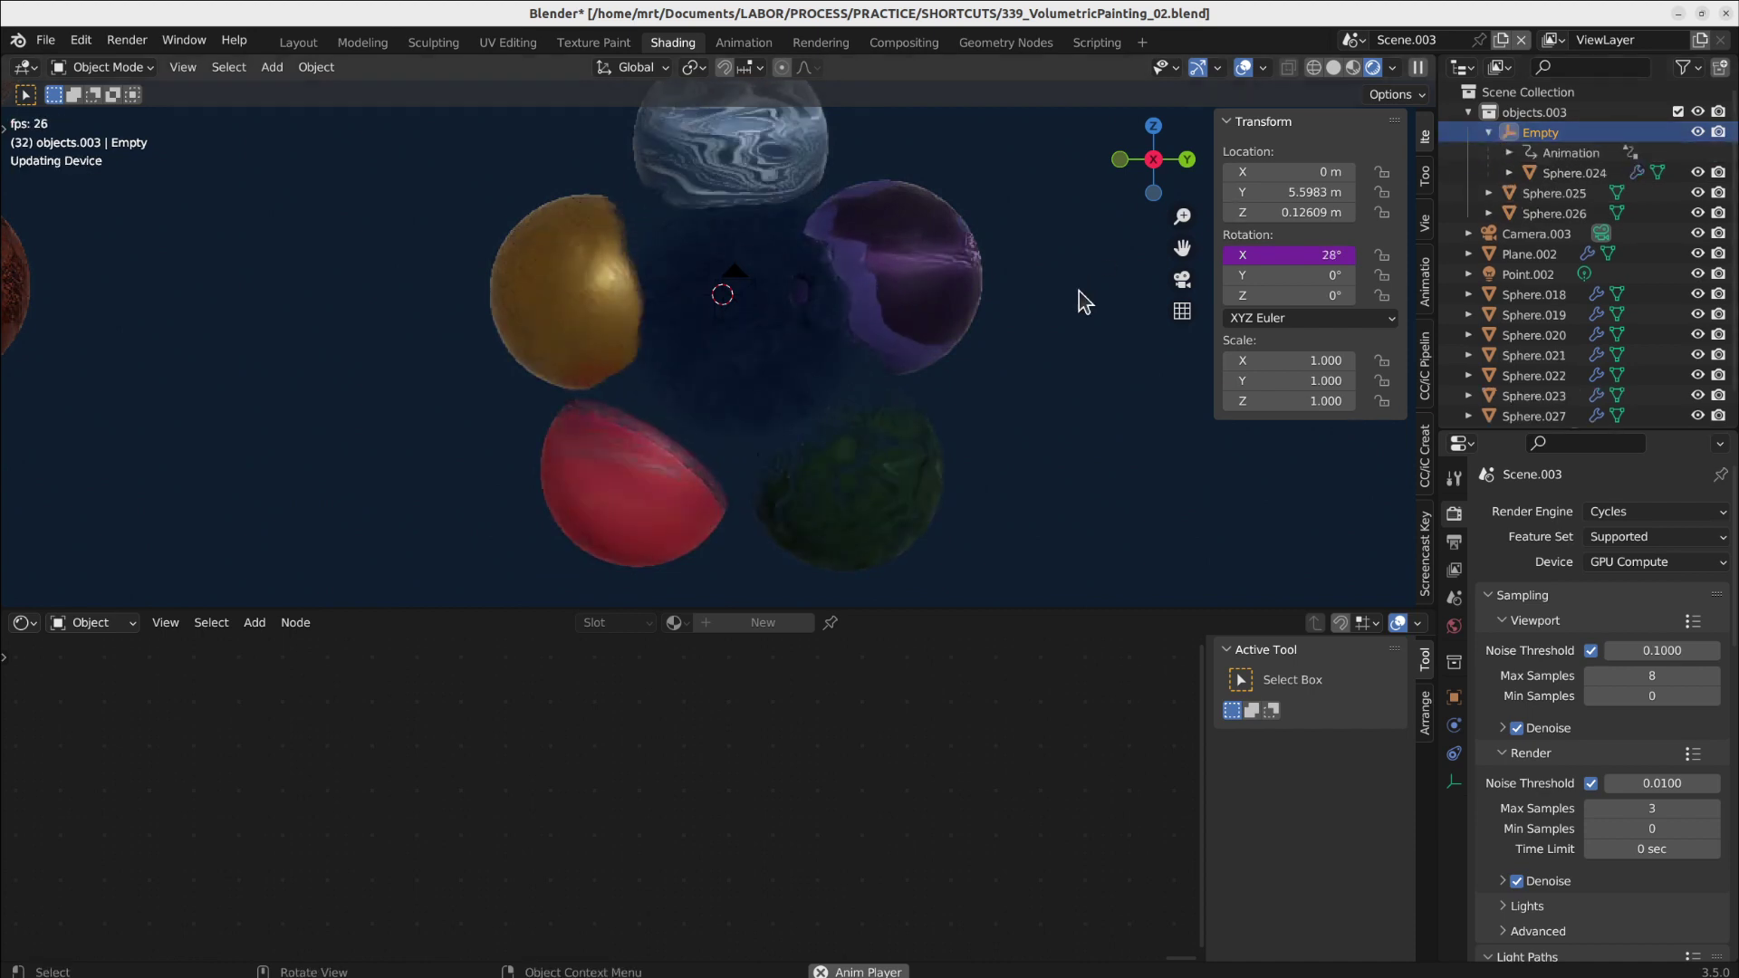
click(797, 399)
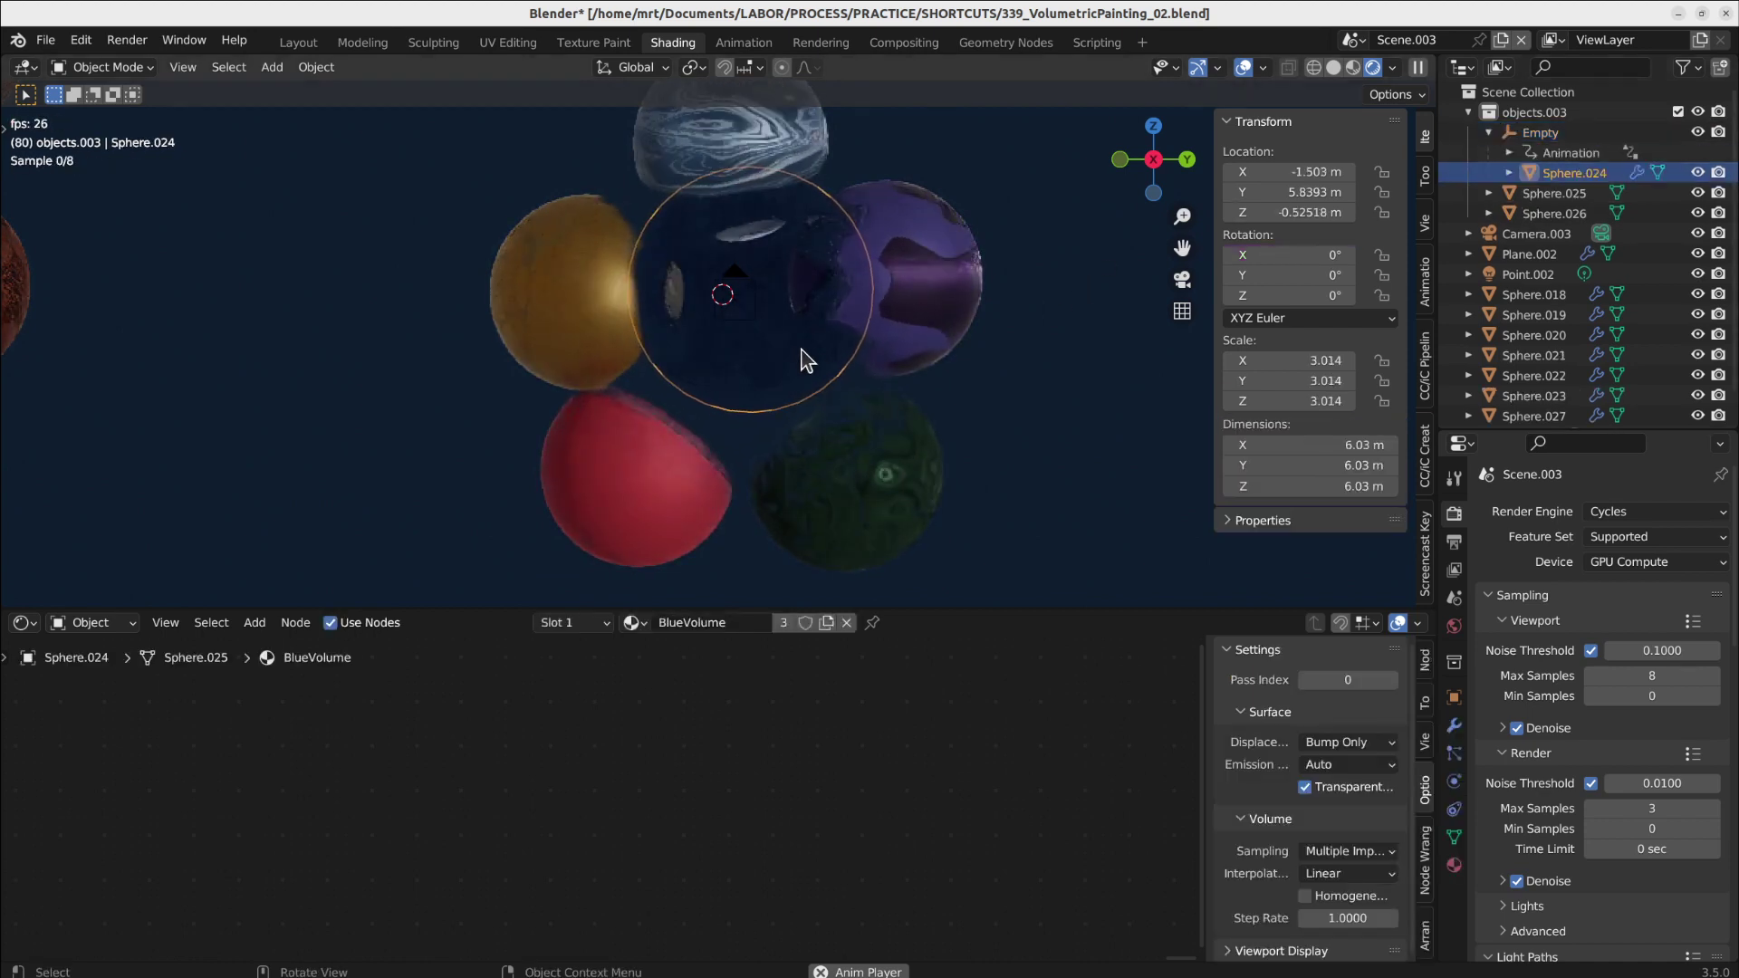
key(g)
click(895, 378)
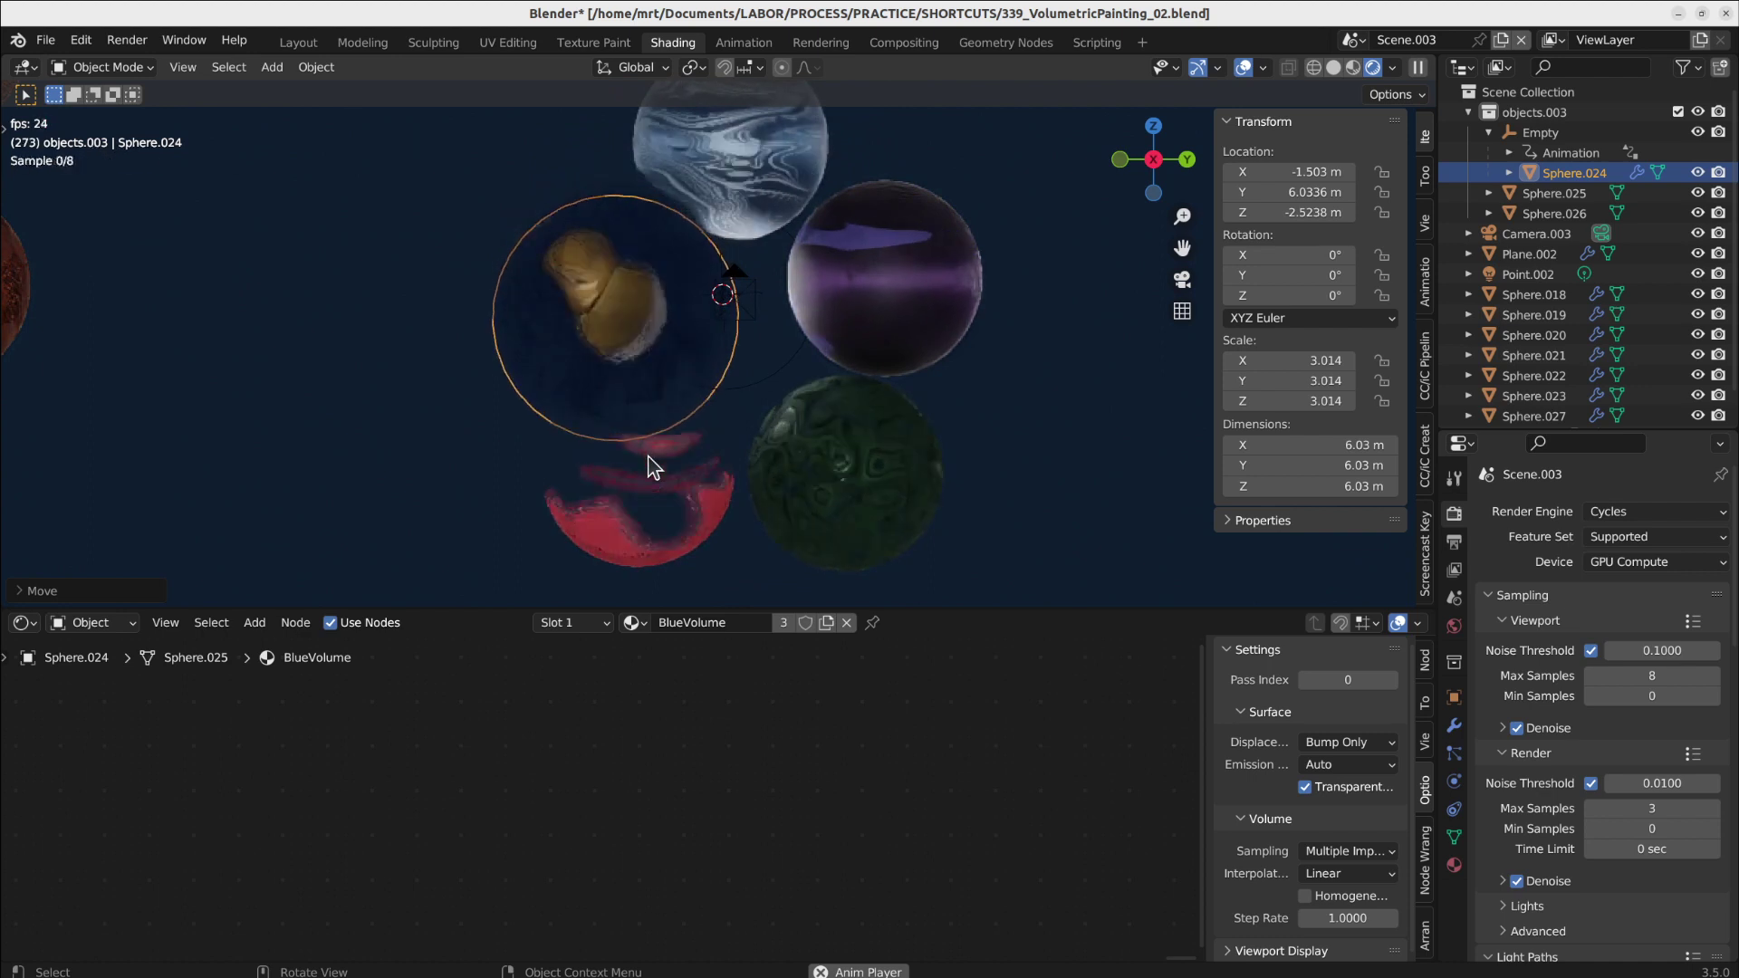
scroll(733, 450, up, 3)
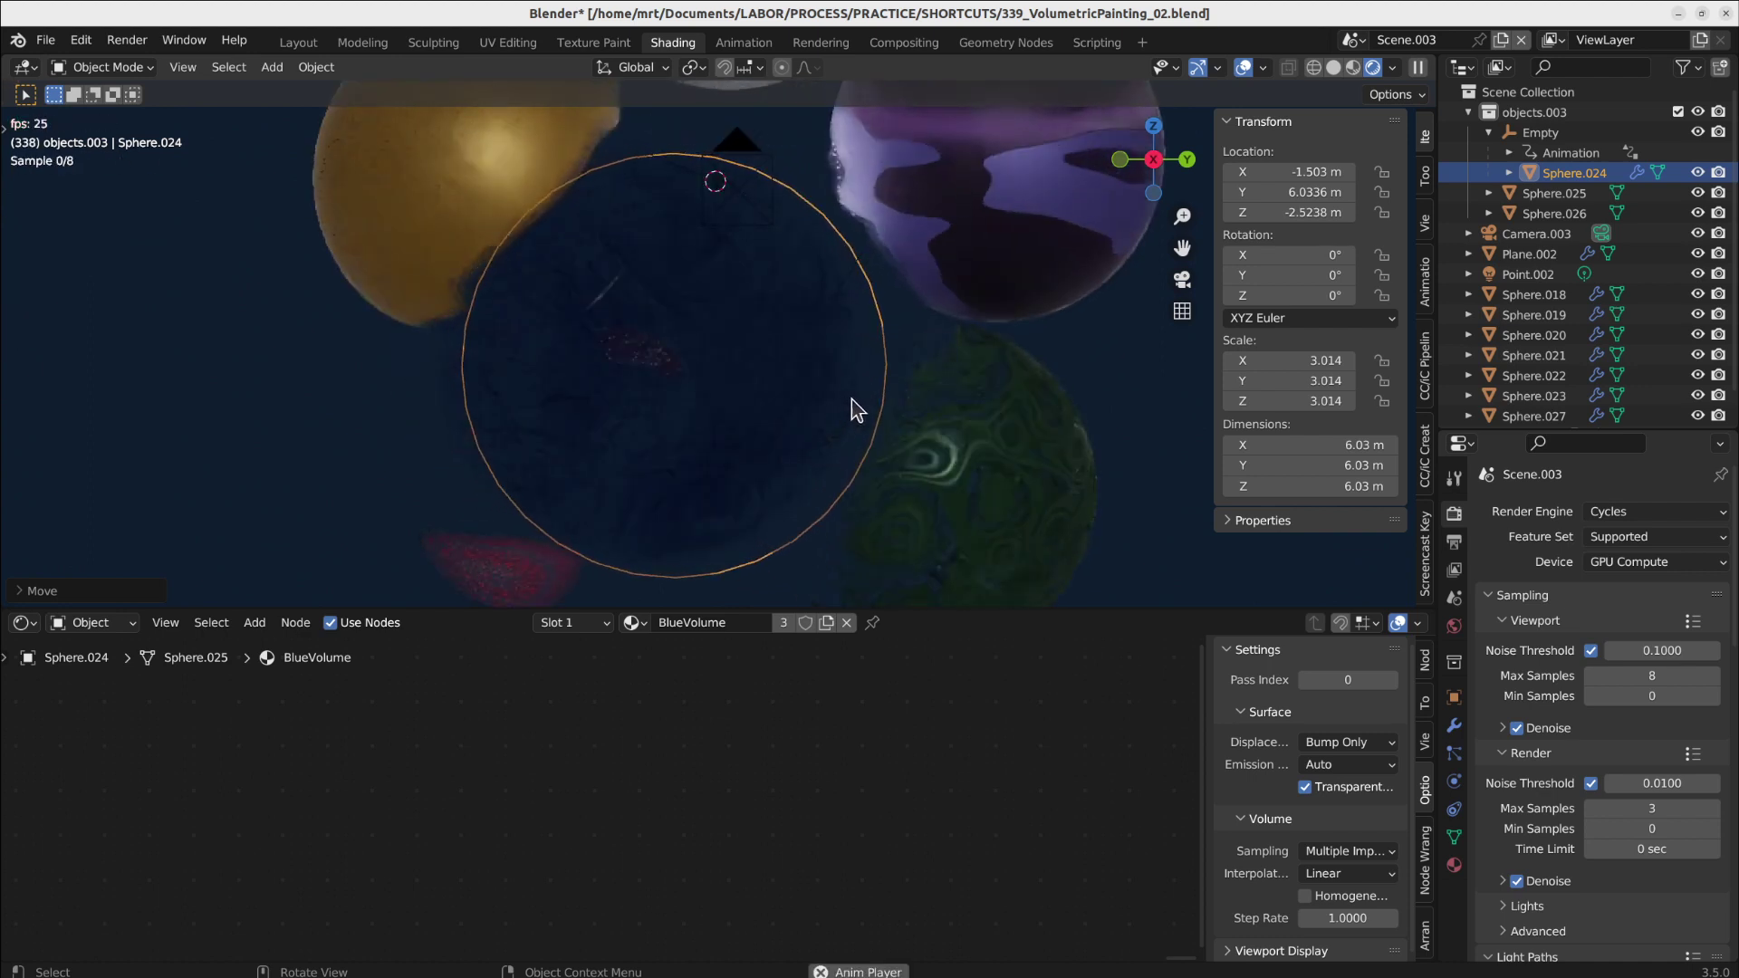
- Stop the animation and set the black stop of the BlueVolume material's ColorRamp to position 0.045
key(space)
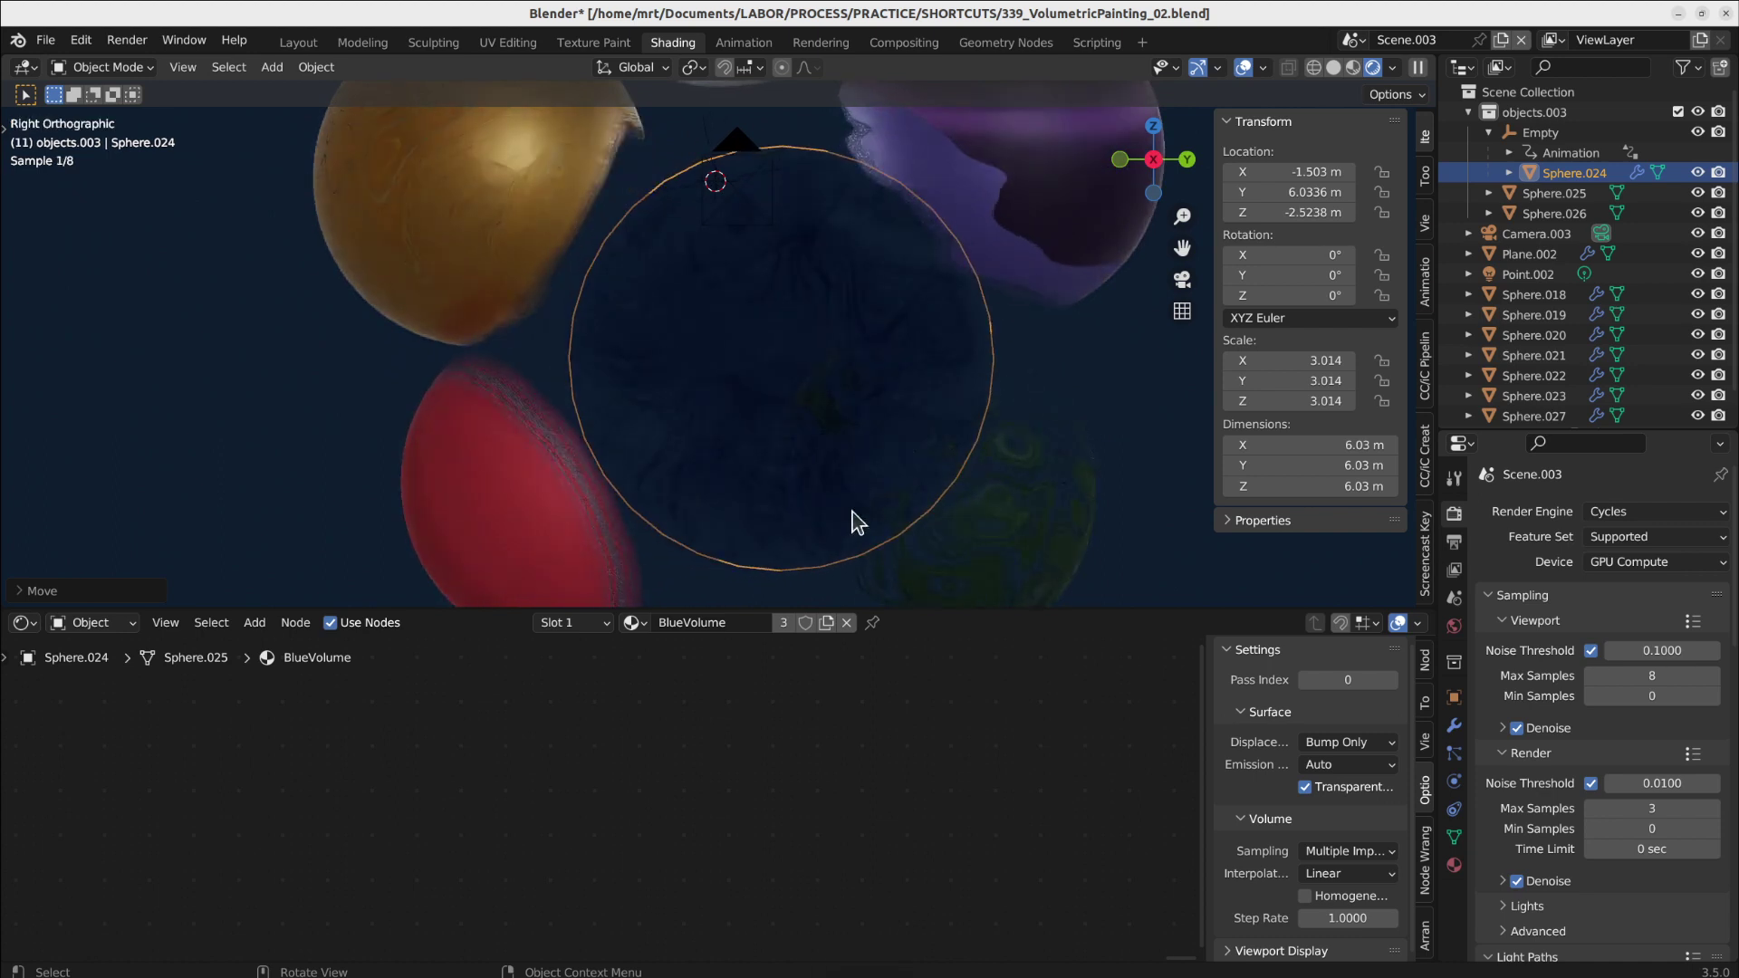
scroll(639, 693, down, 10)
middle_drag(258, 757, 793, 757)
scroll(659, 761, up, 14)
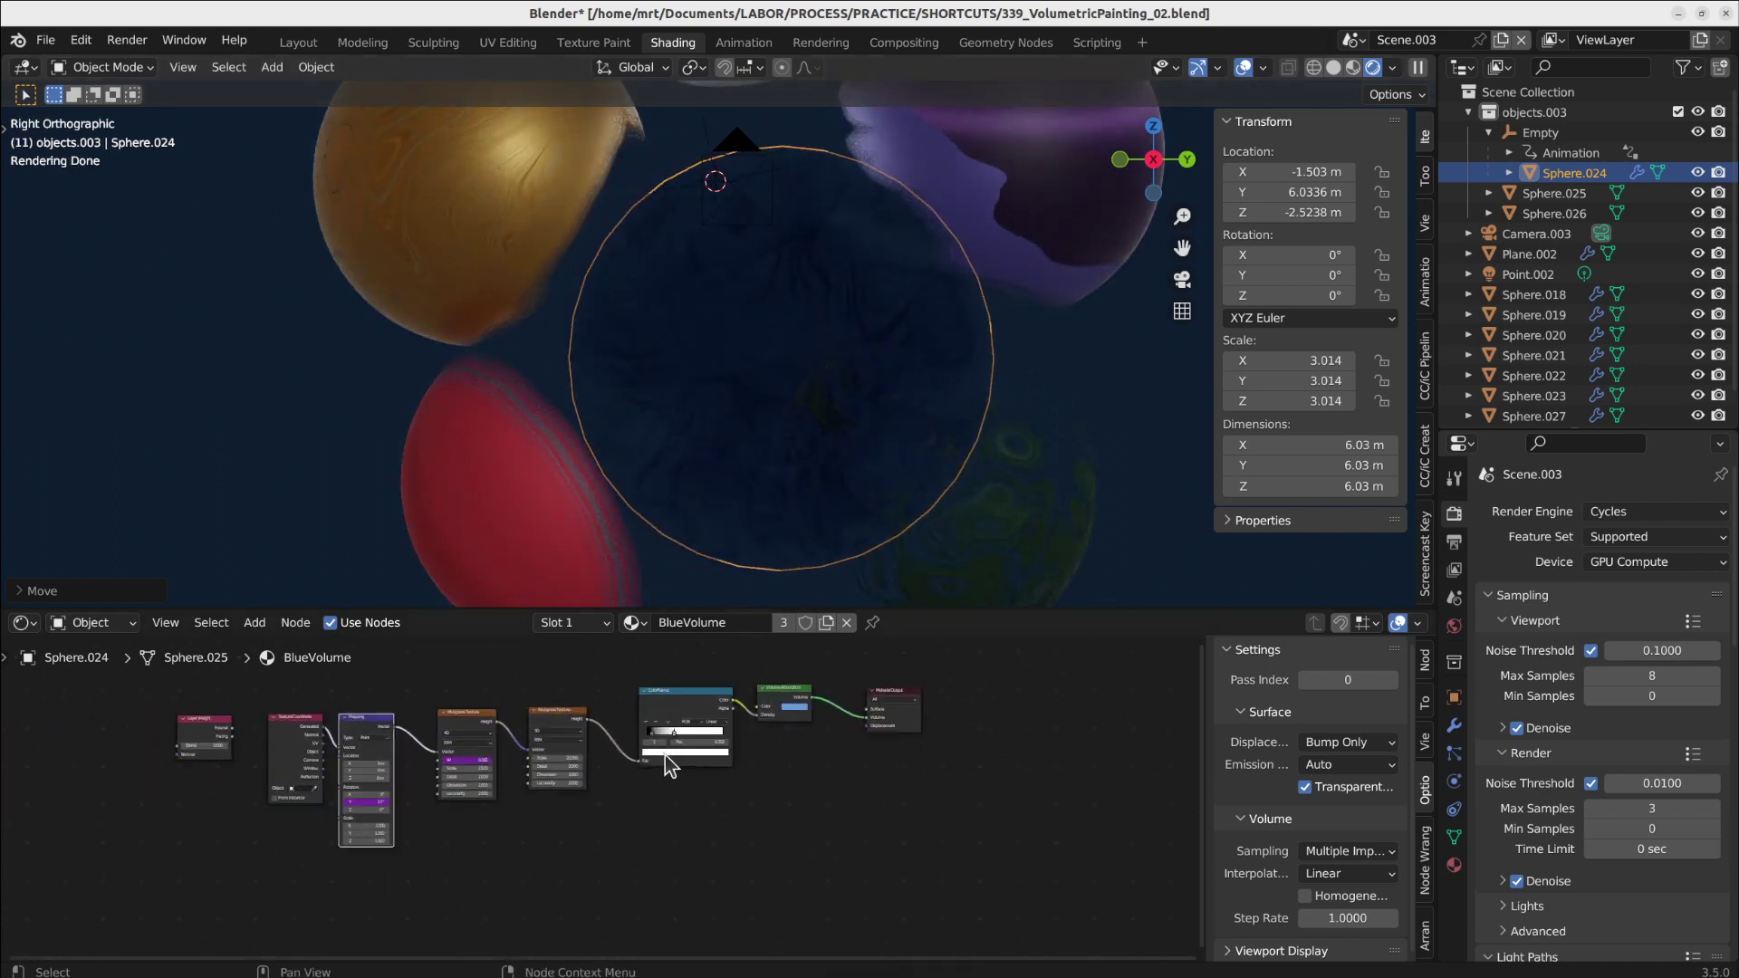
drag(634, 717, 653, 718)
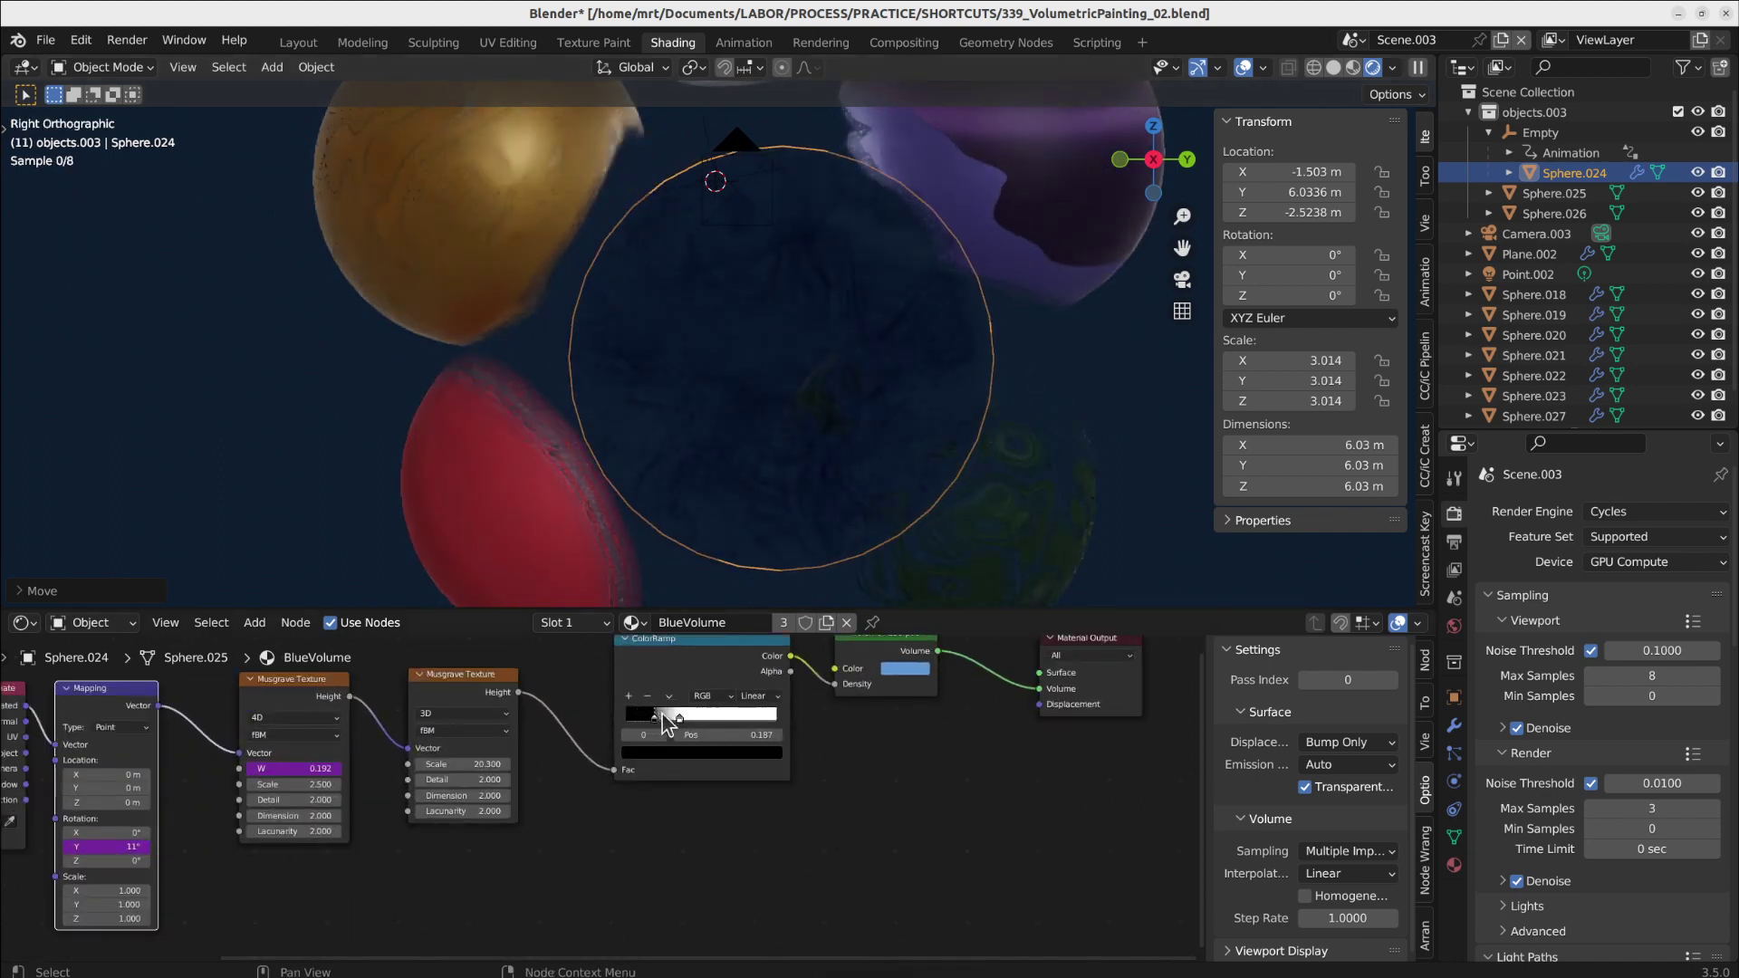
- Set the 3D Musgrave Texture's Scale to 5.200, Detail to 4.800, Dimension to 0.100 and Lacunarity to 0.900
mouse_move(457, 764)
mouse_down()
mouse_move(507, 763)
mouse_move(437, 764)
mouse_up()
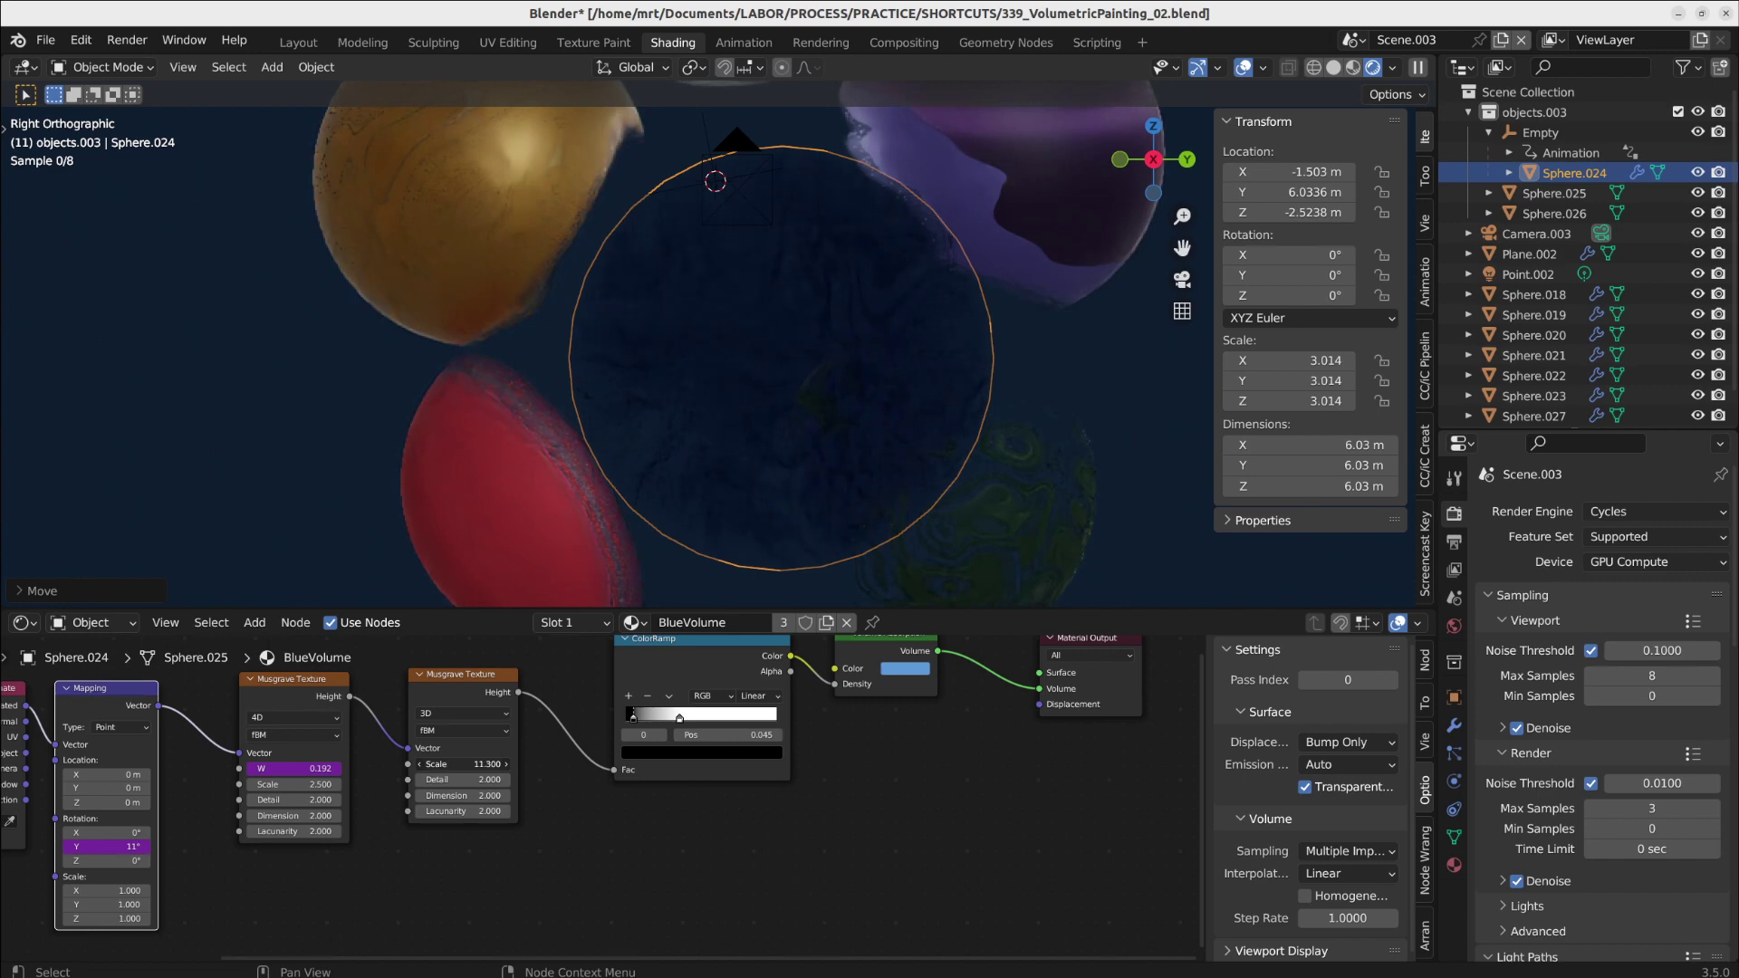
drag(458, 763, 433, 763)
scroll(796, 350, up, 5)
scroll(797, 452, down, 2)
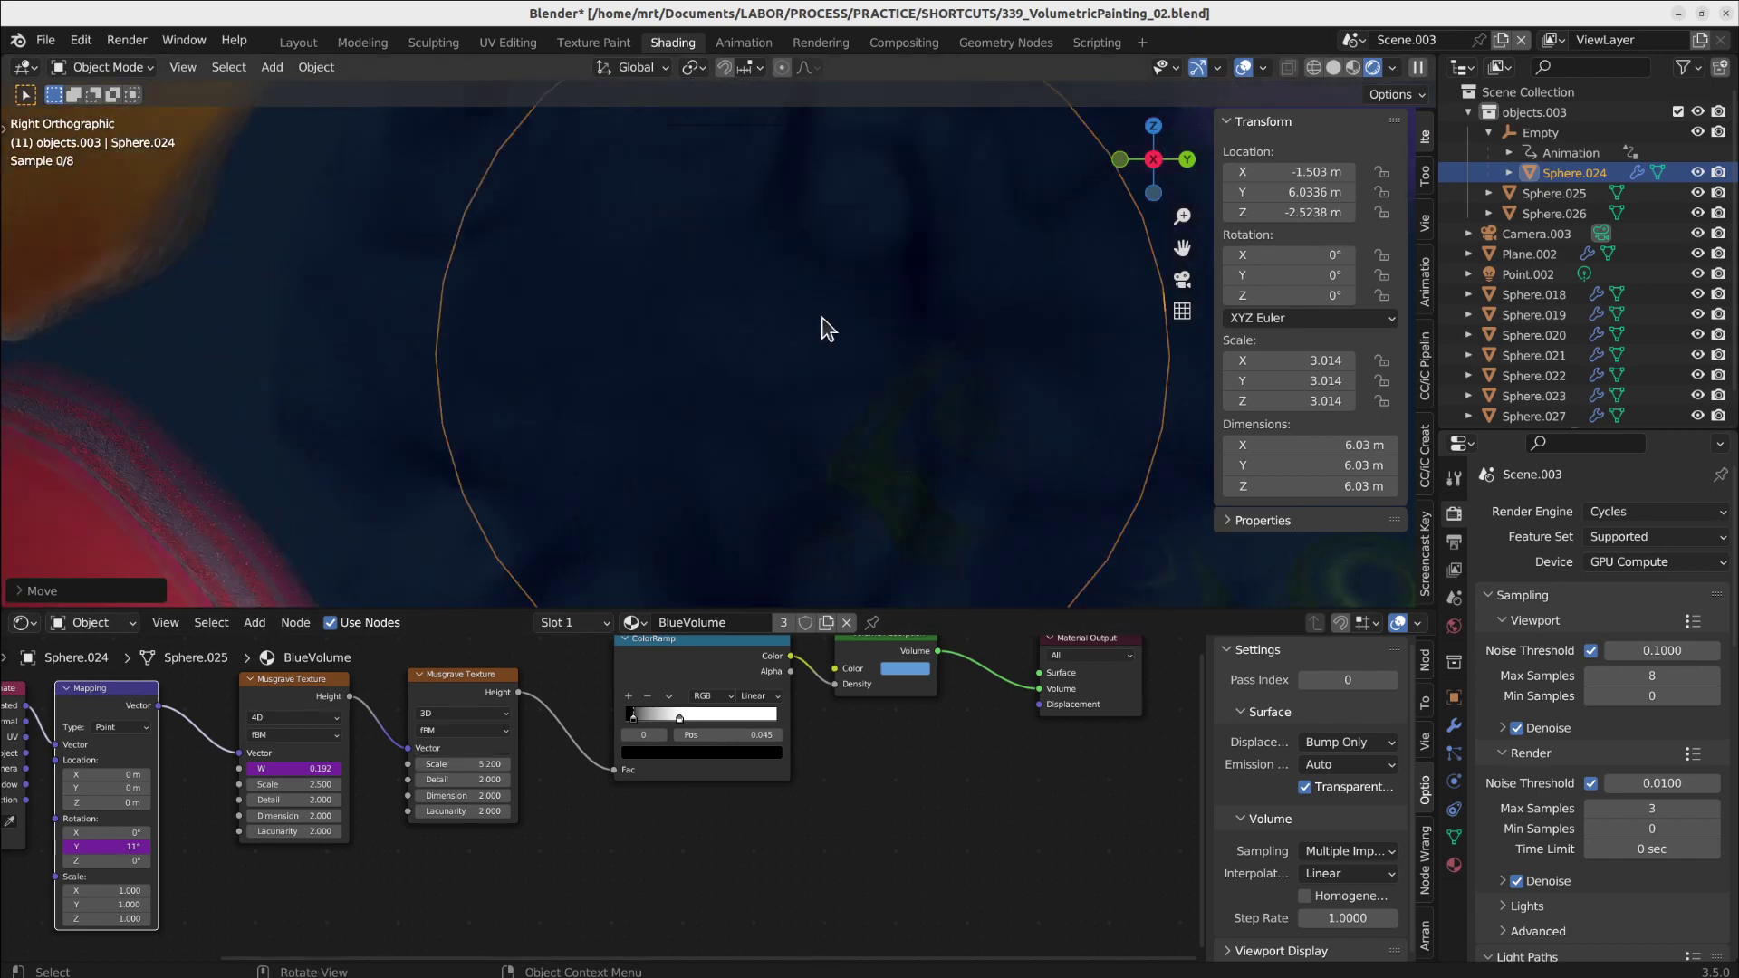
drag(462, 779, 498, 779)
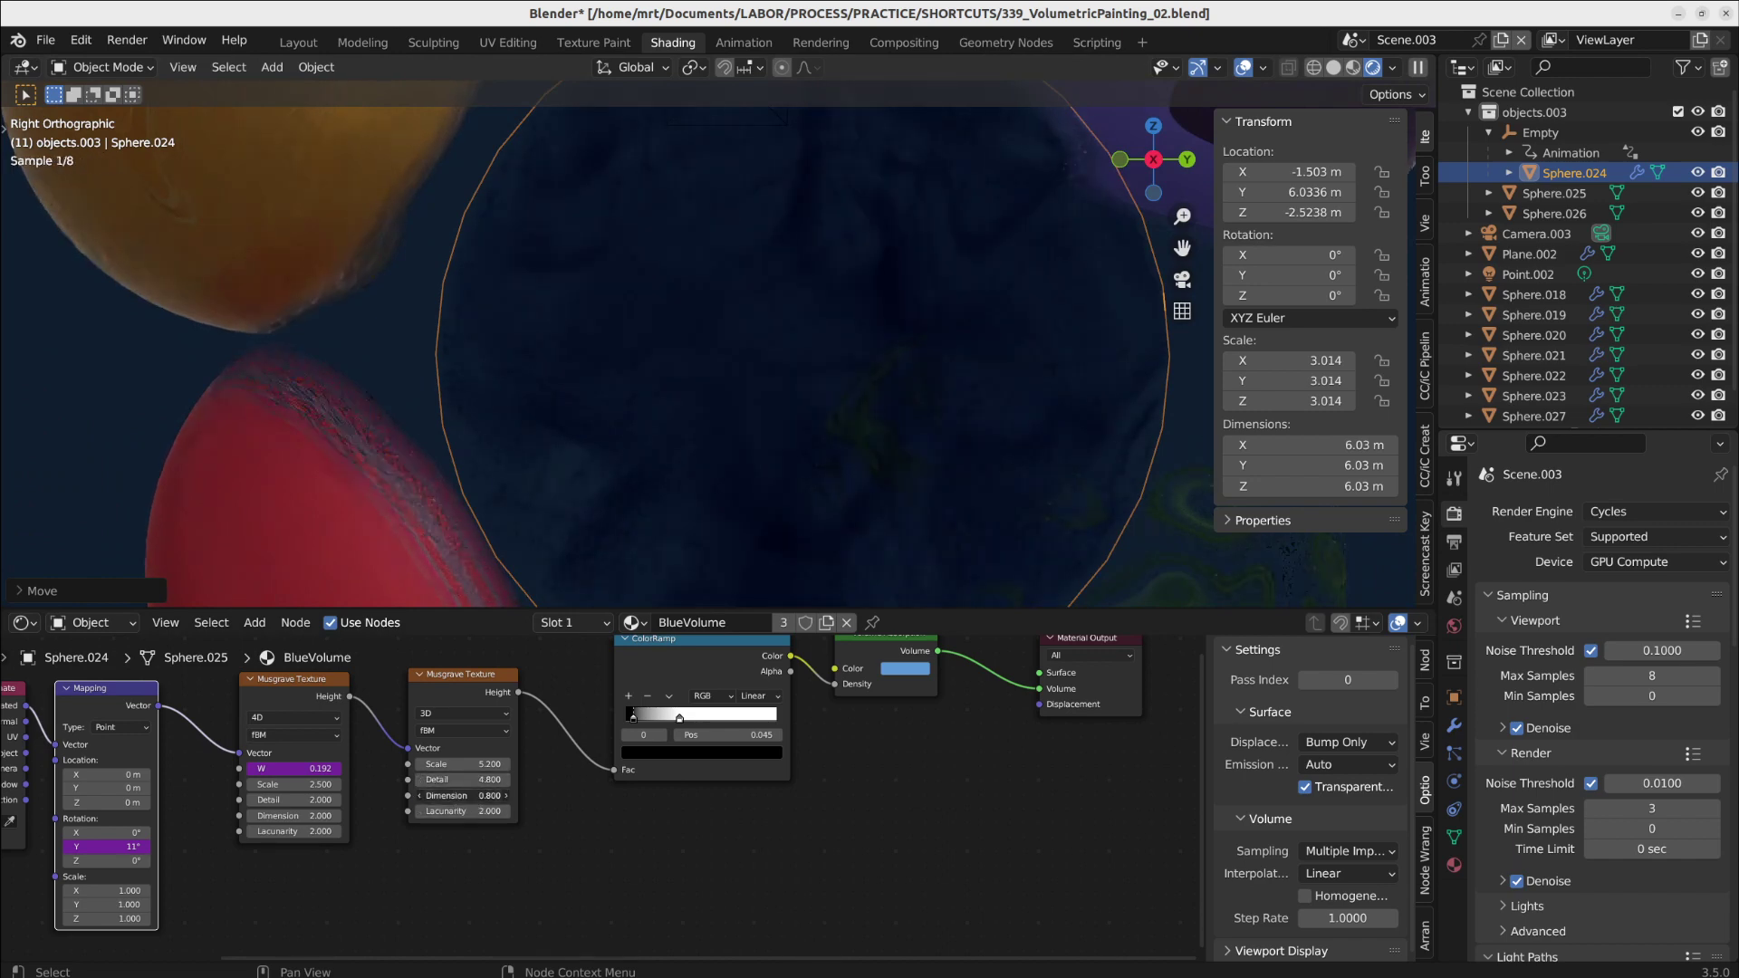
mouse_move(467, 814)
mouse_down()
mouse_move(426, 814)
mouse_move(480, 811)
mouse_up()
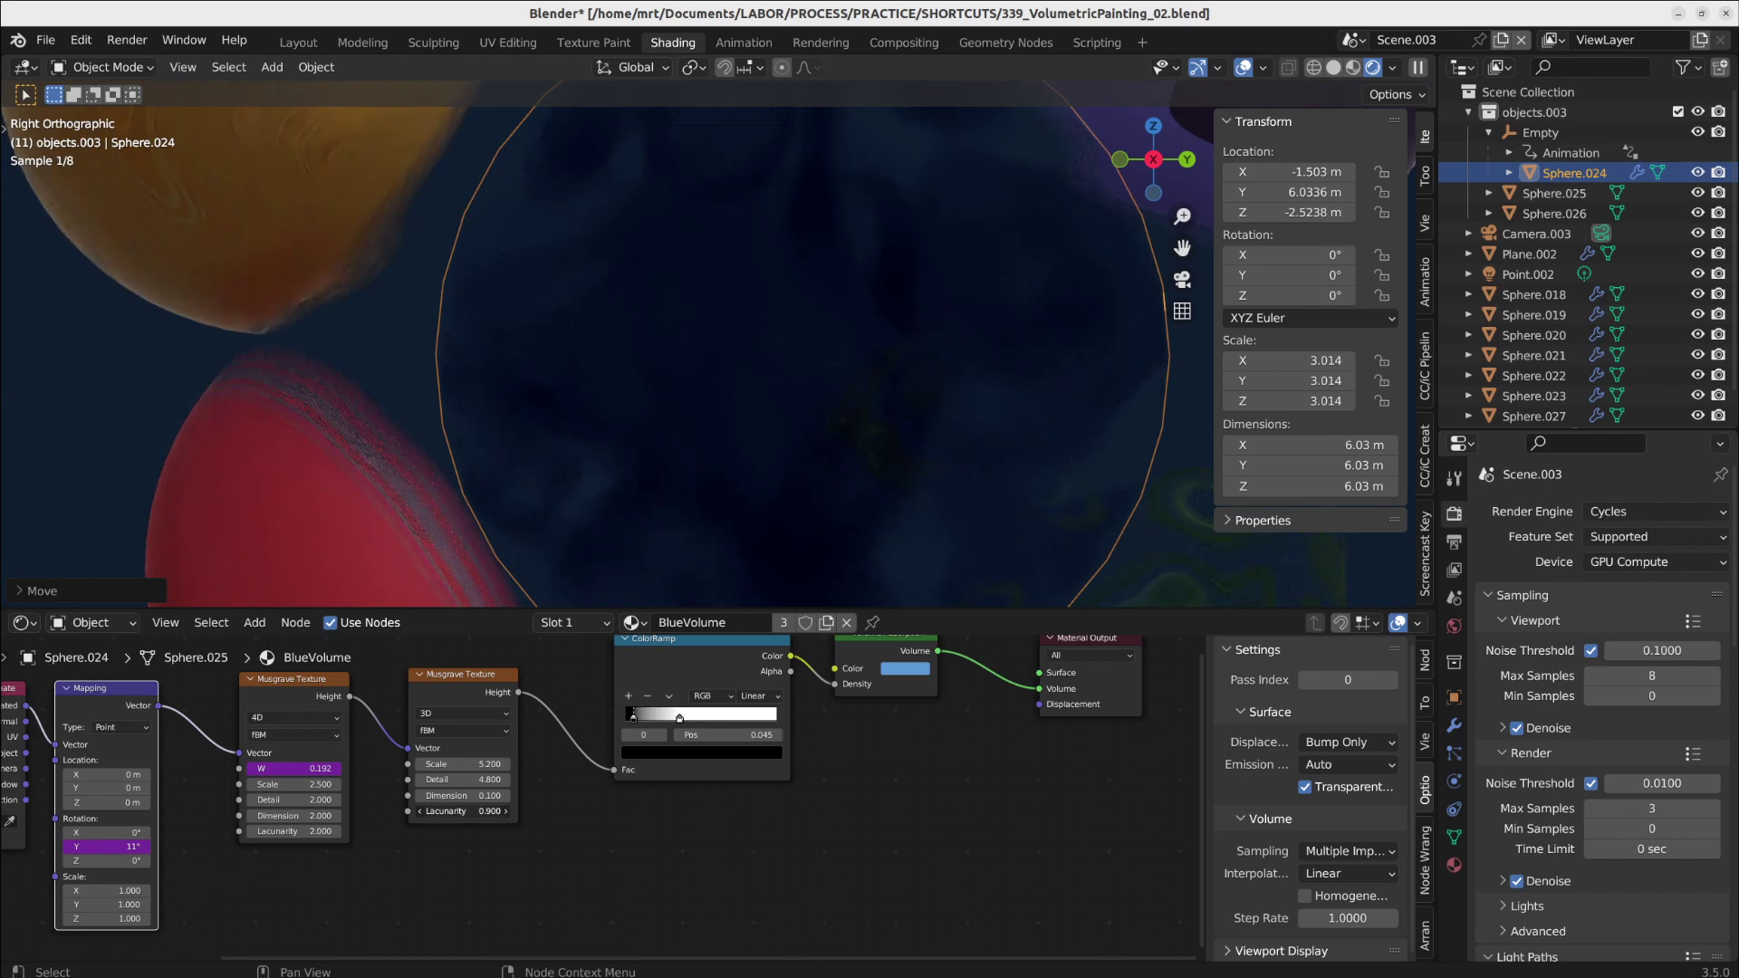
- Play the animation with the sphere deselected to preview the adjusted volume moving among the other spheres
key(space)
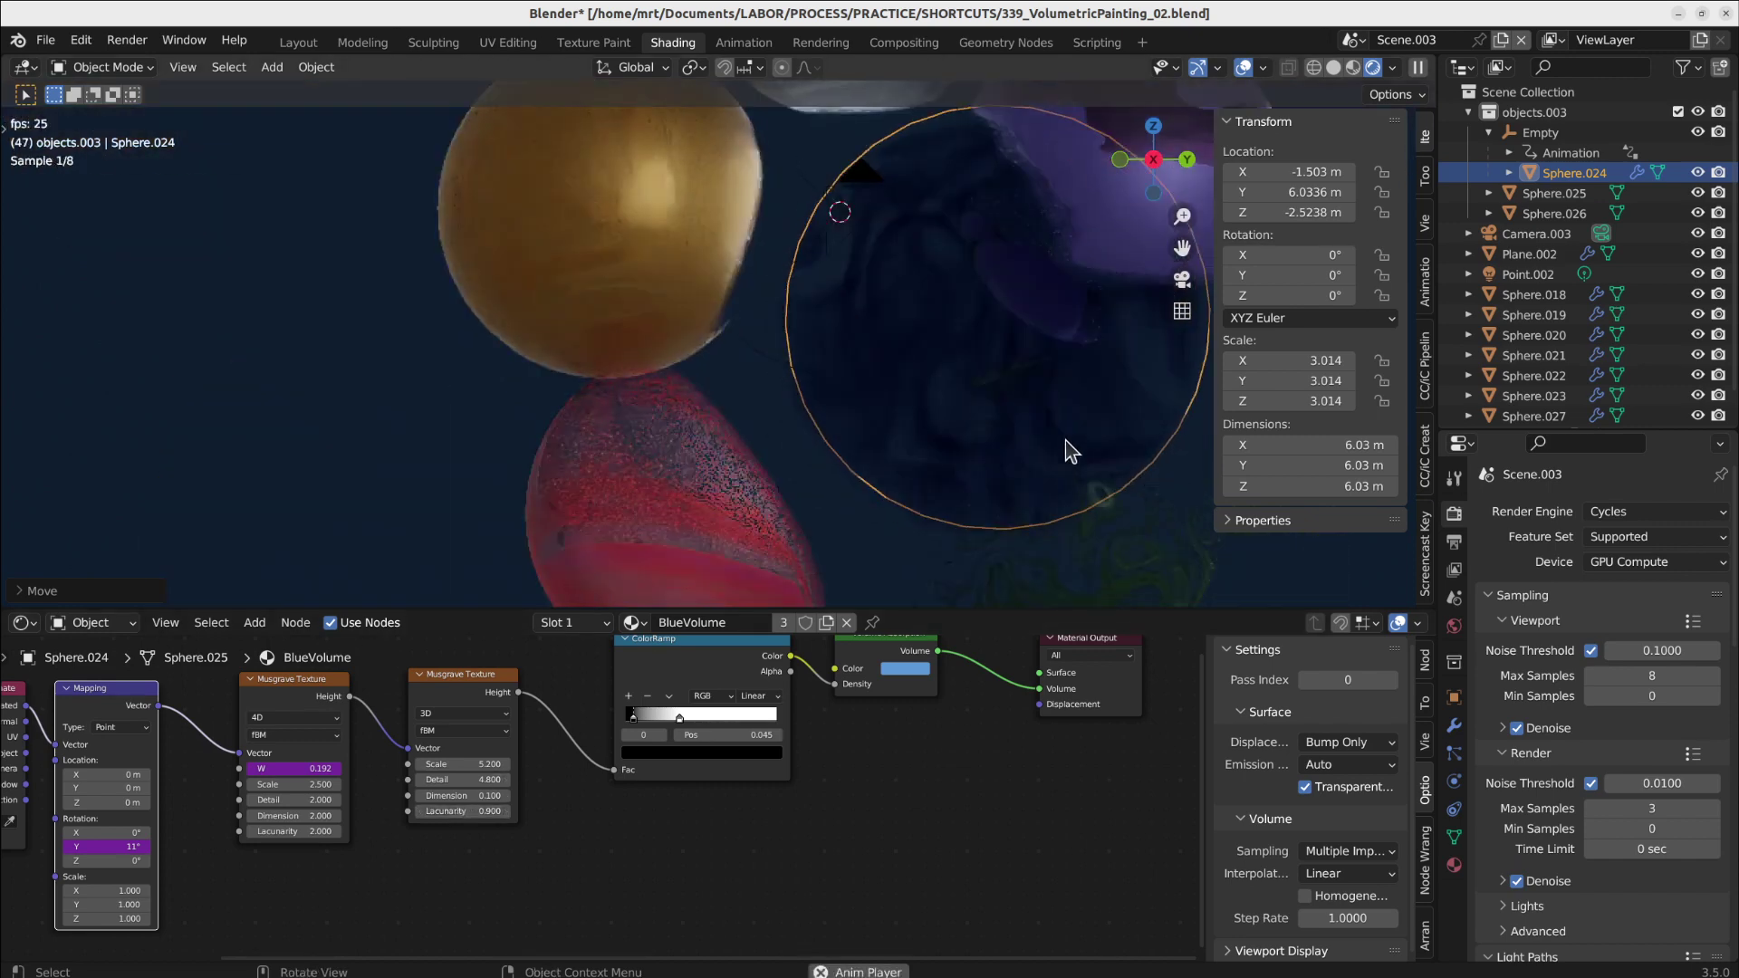
click(377, 438)
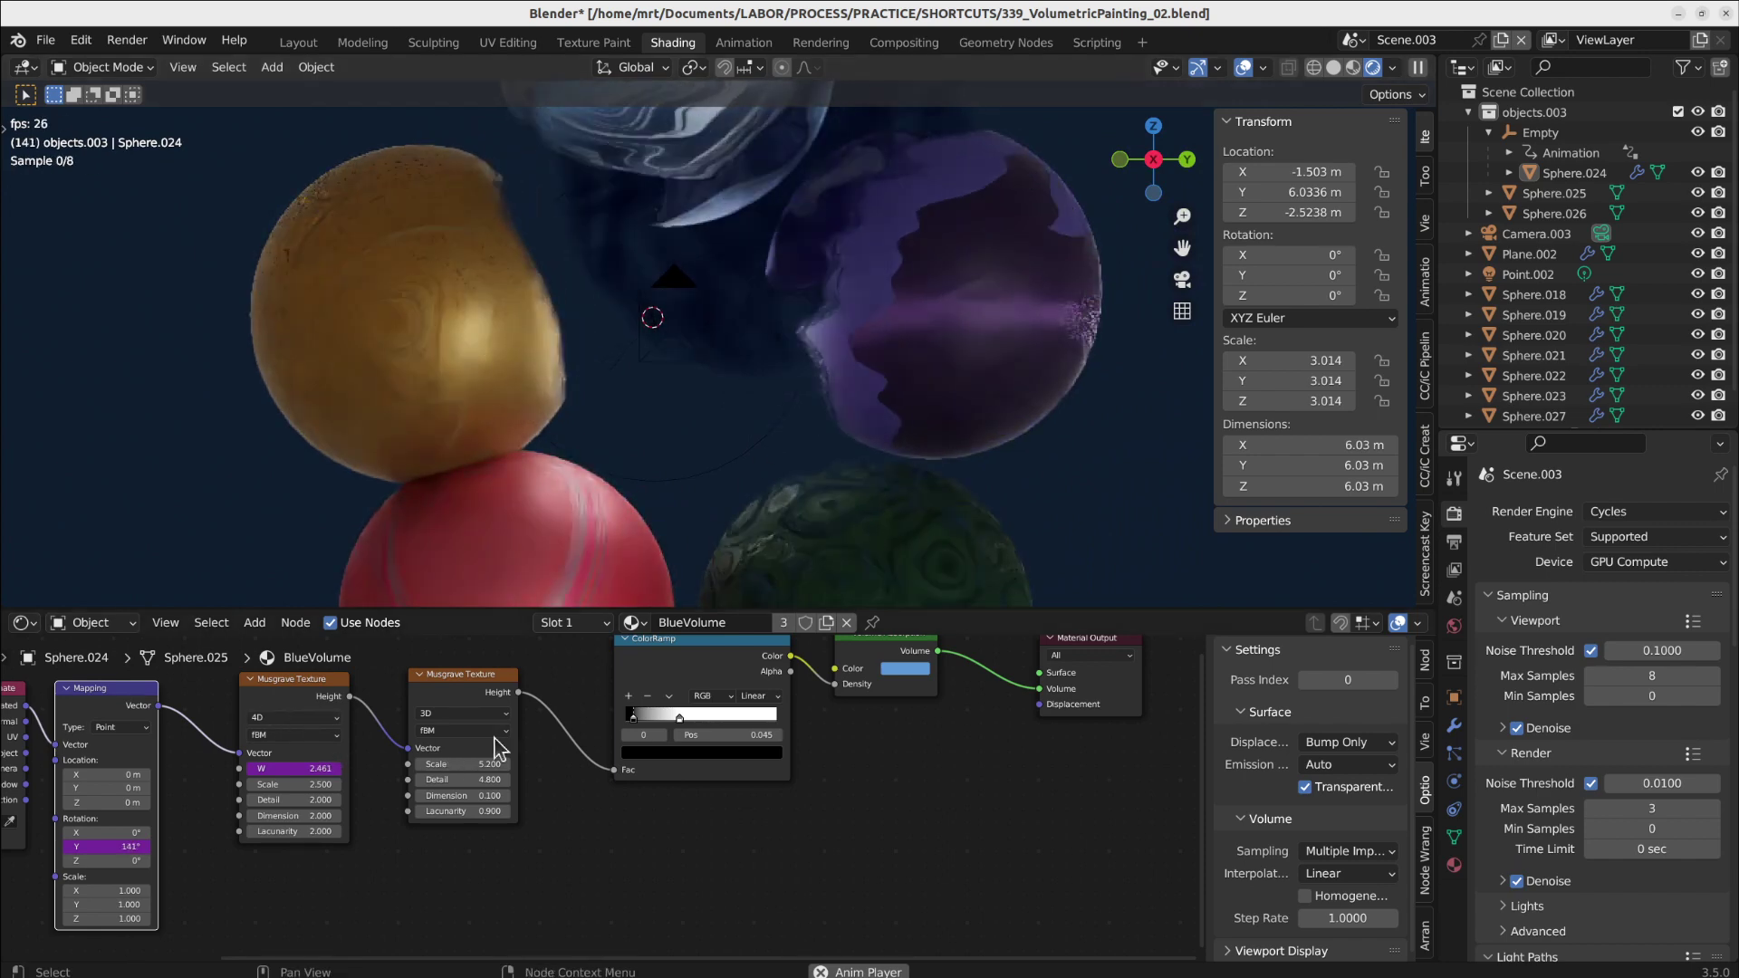
scroll(276, 770, up, 2)
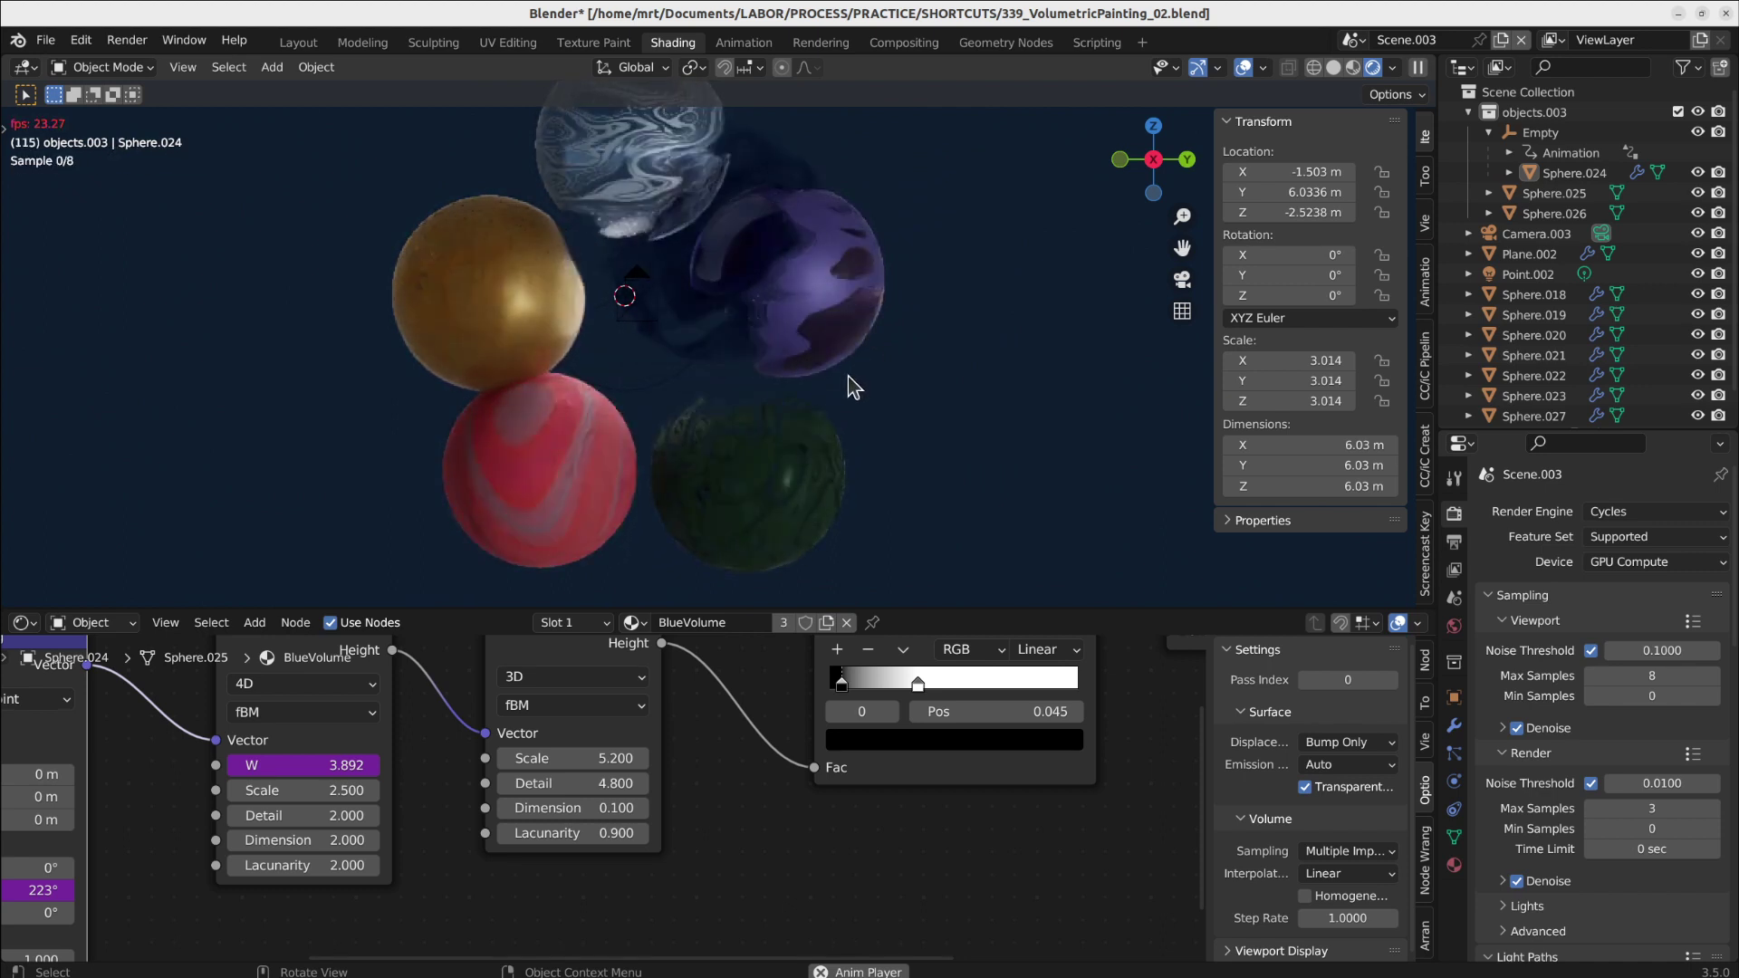
key(space)
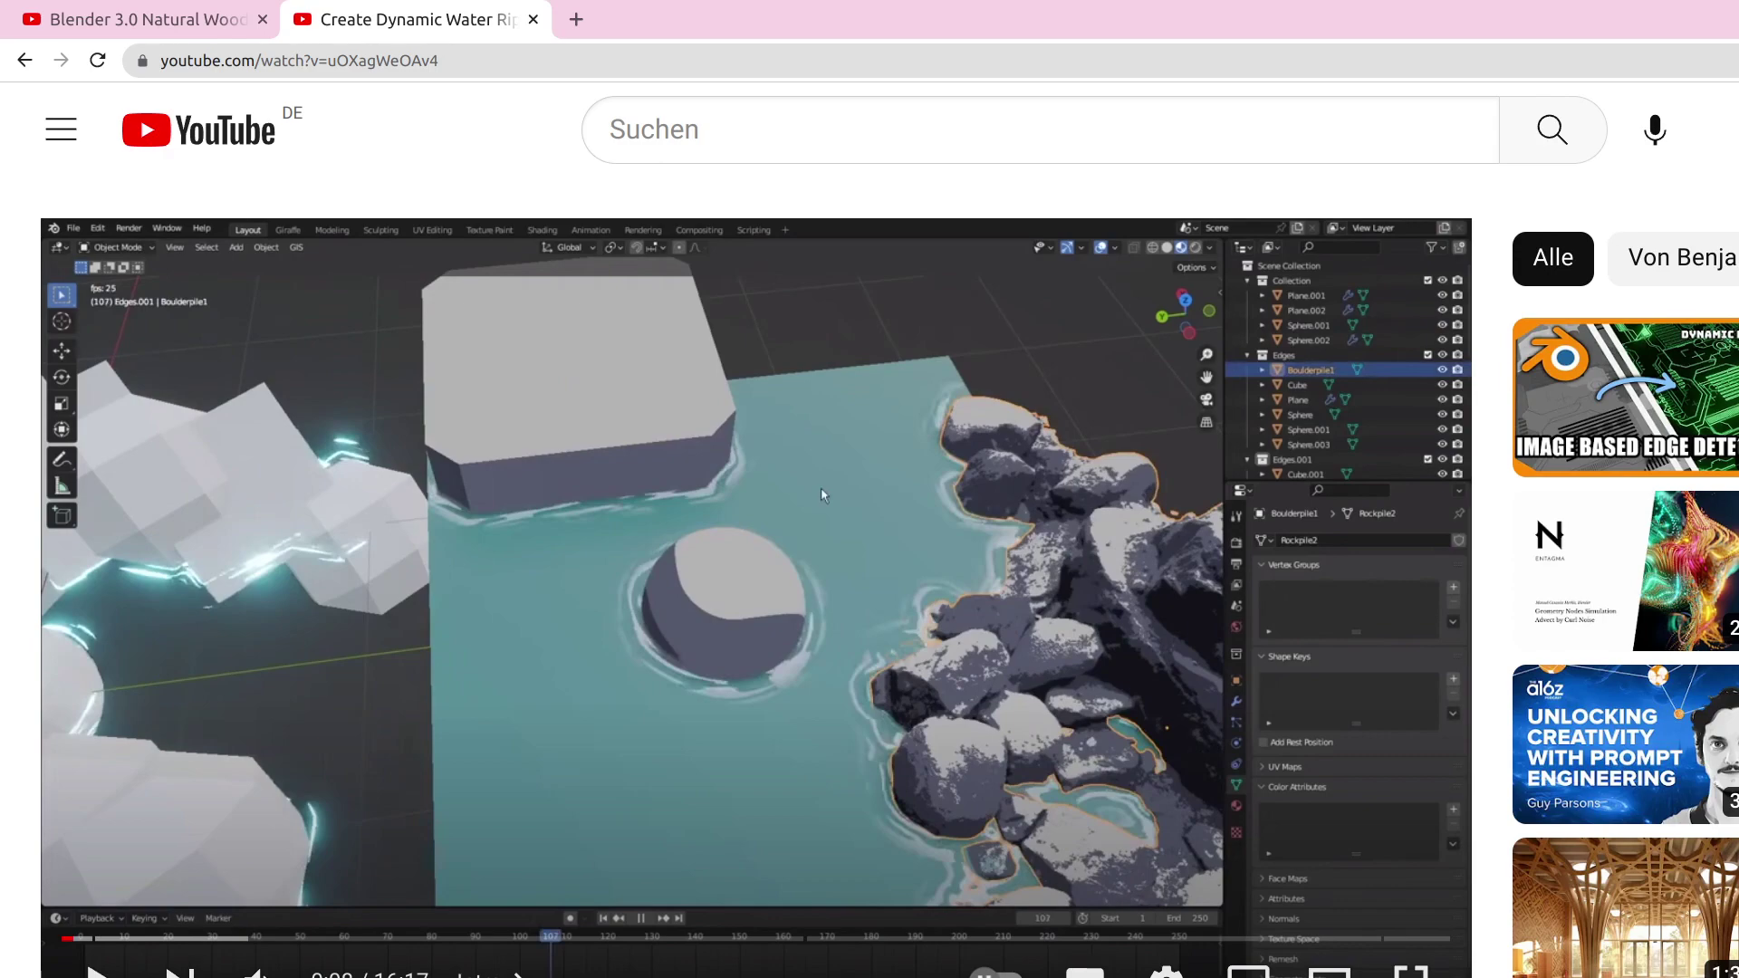
- Skim the YouTube water ripples tutorial from its opening through the Tutorial chapter into the Extra Stuff chapter
scroll(625, 580, down, 2)
scroll(640, 610, up, 2)
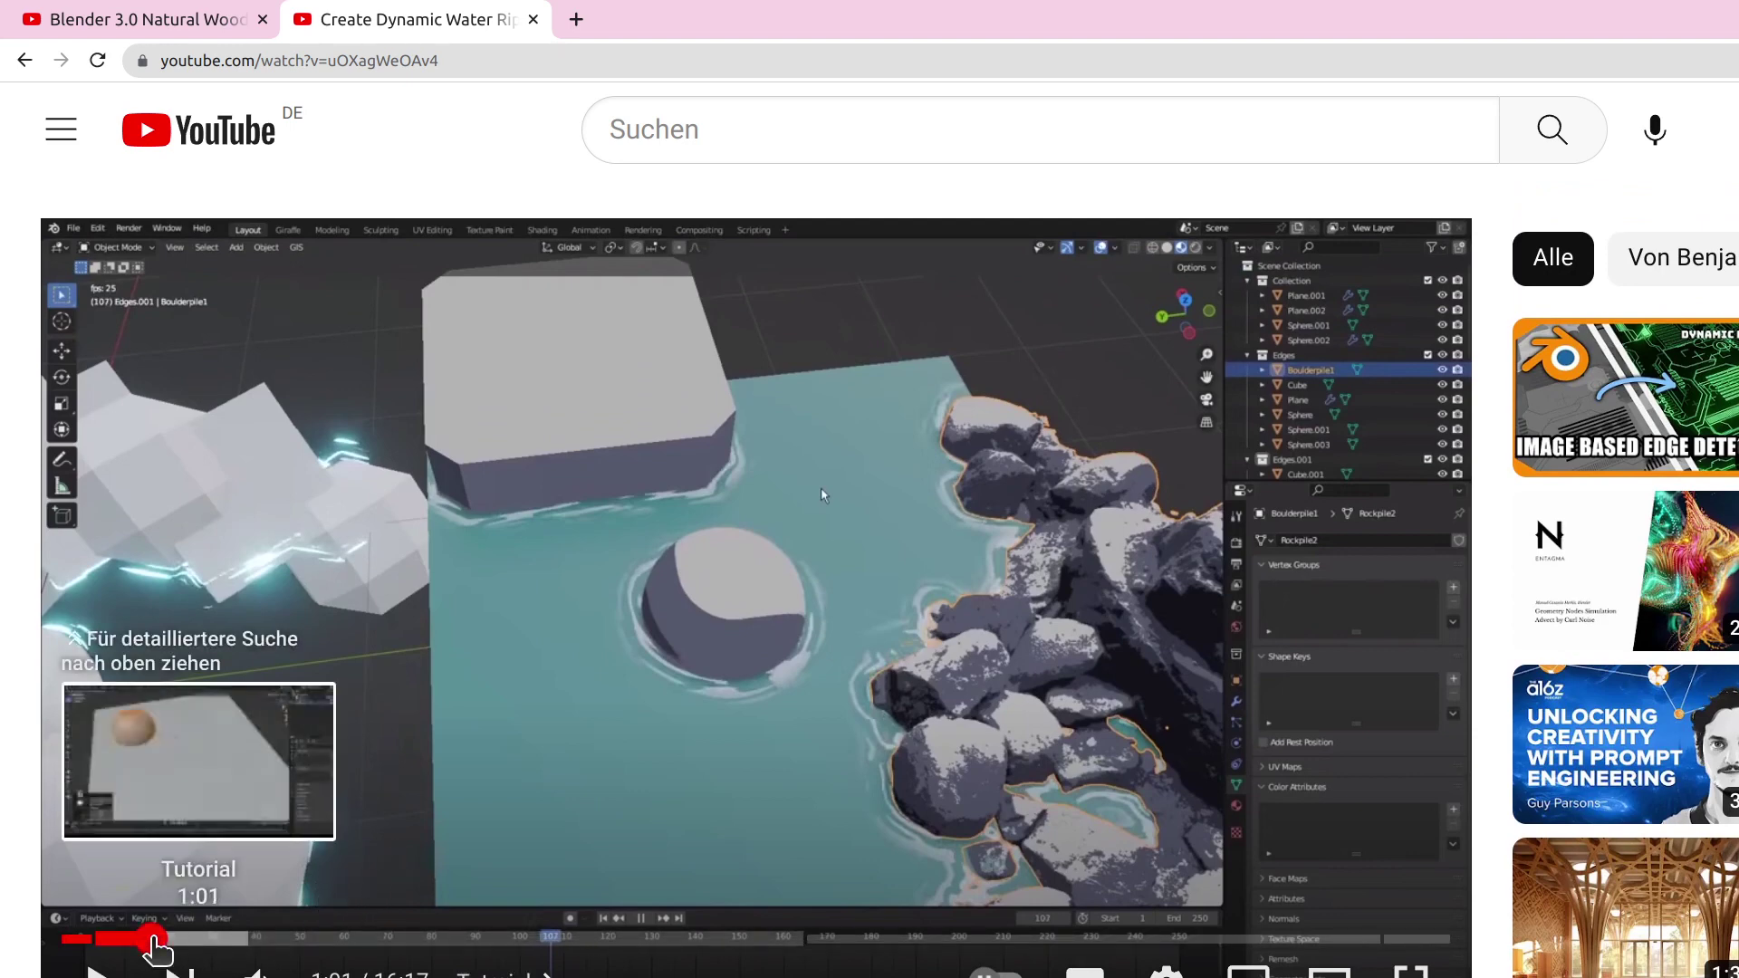
click(218, 938)
click(213, 939)
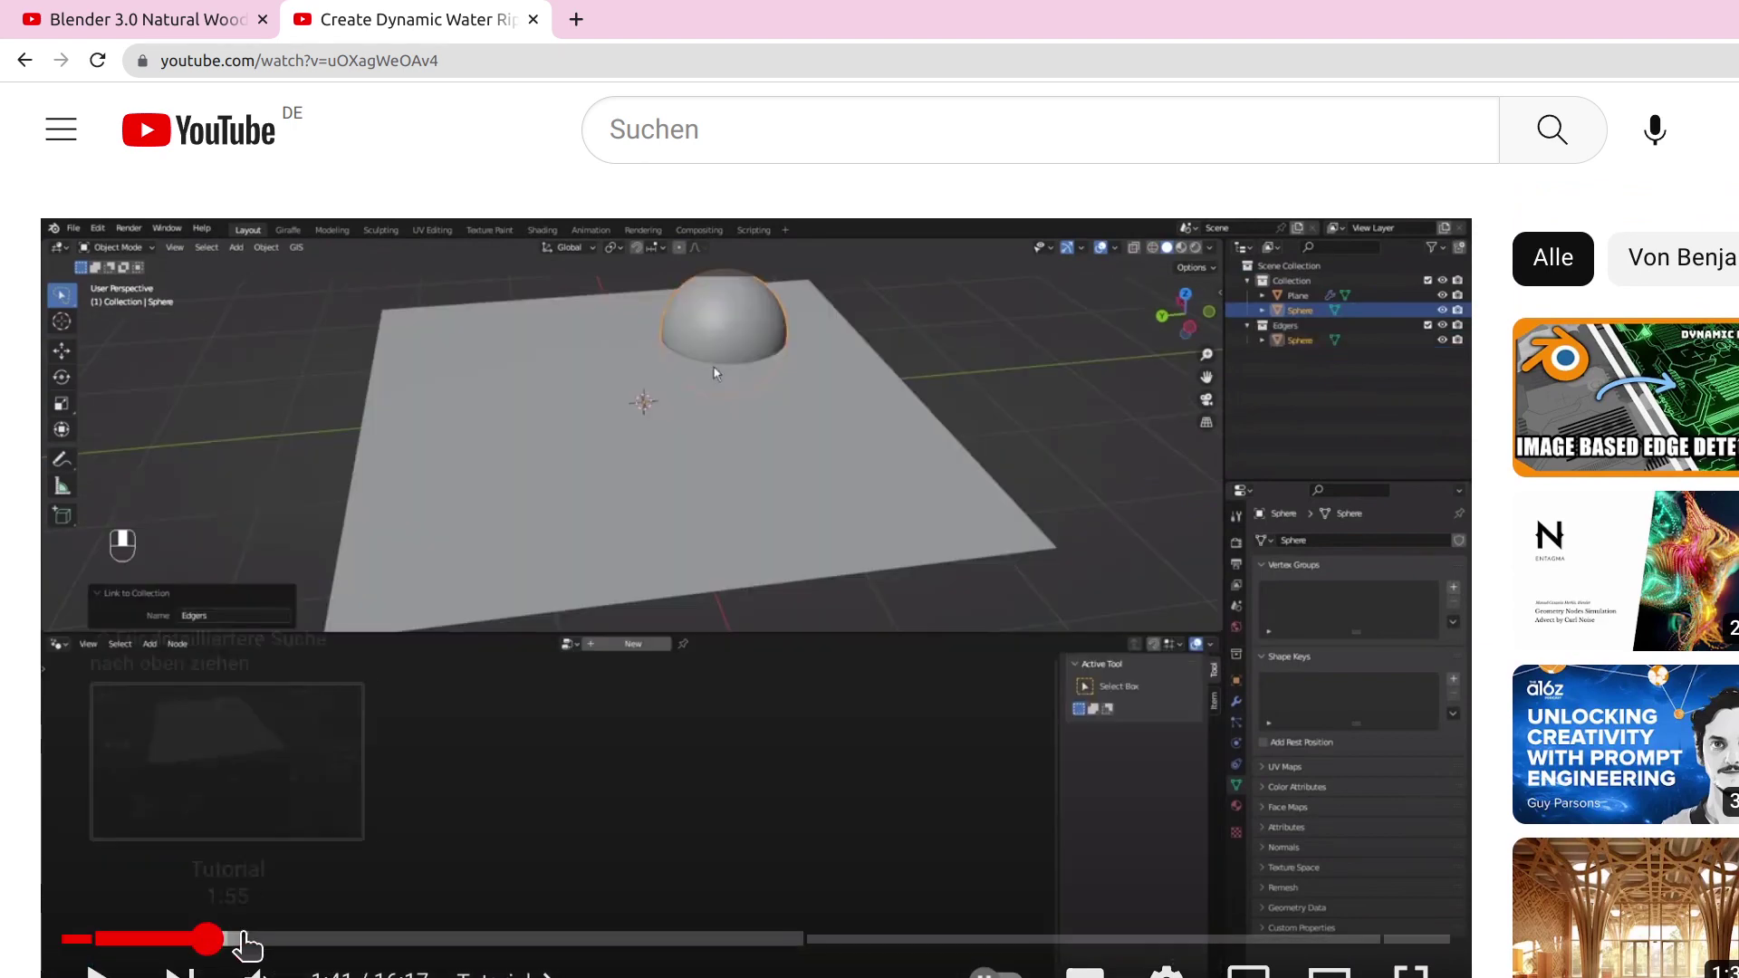
click(244, 939)
drag(302, 947, 398, 949)
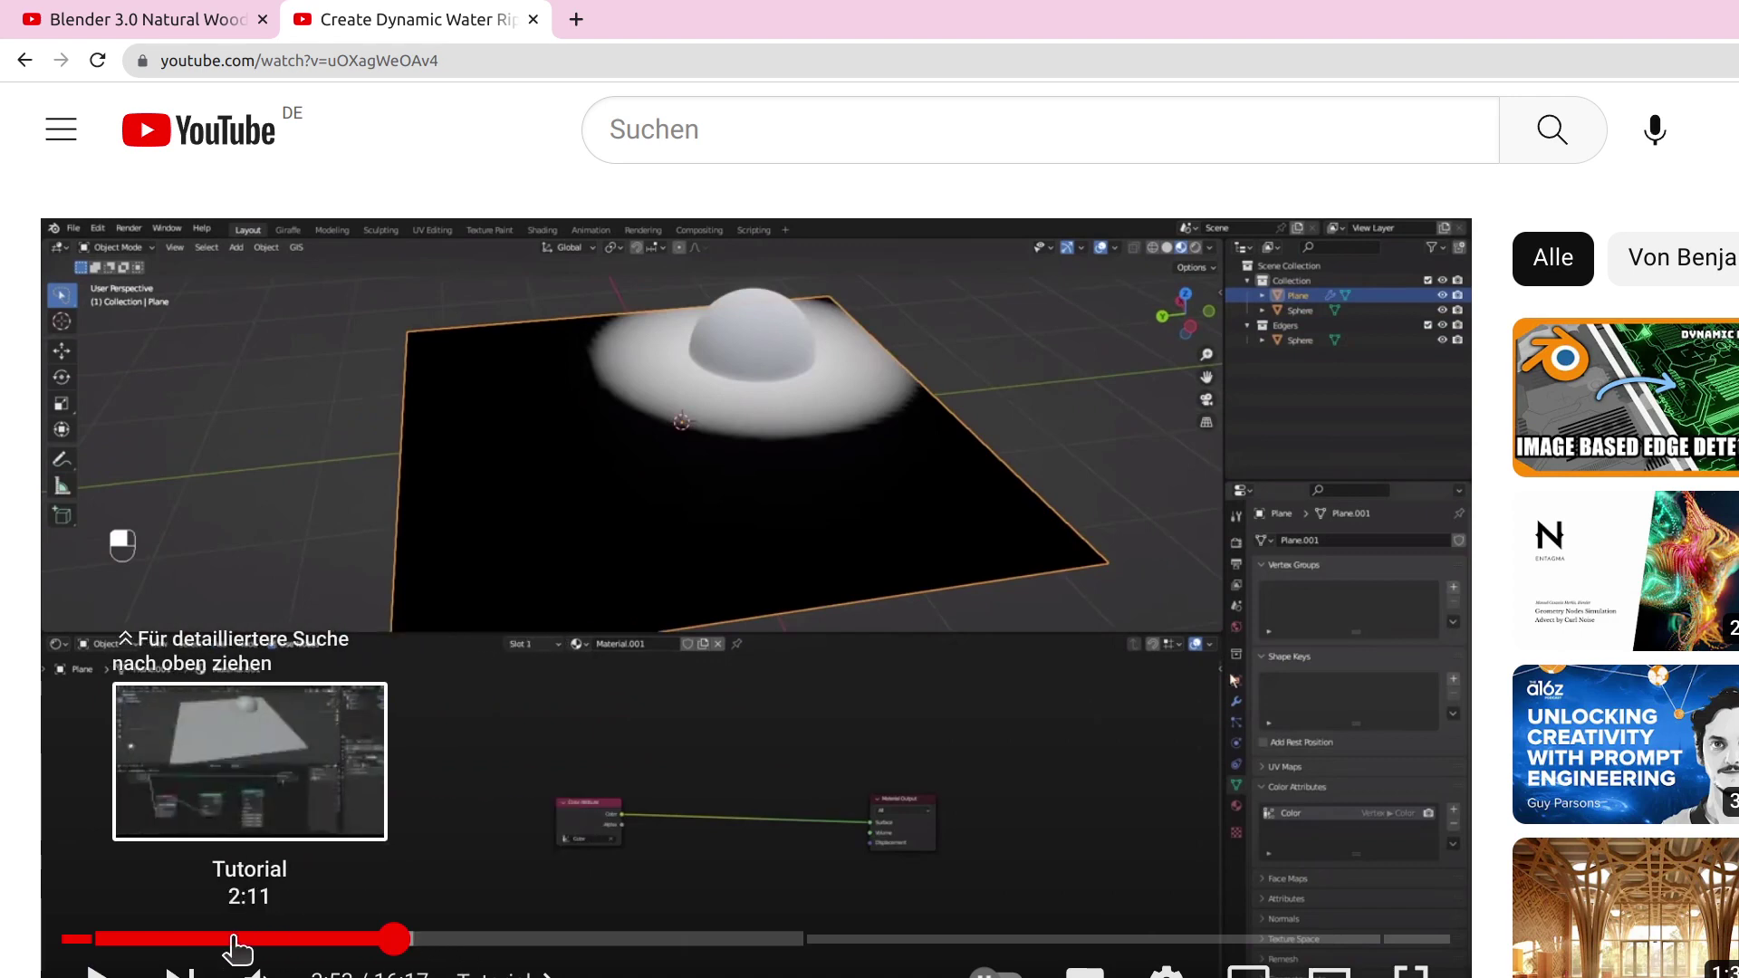
drag(166, 939, 192, 939)
click(236, 939)
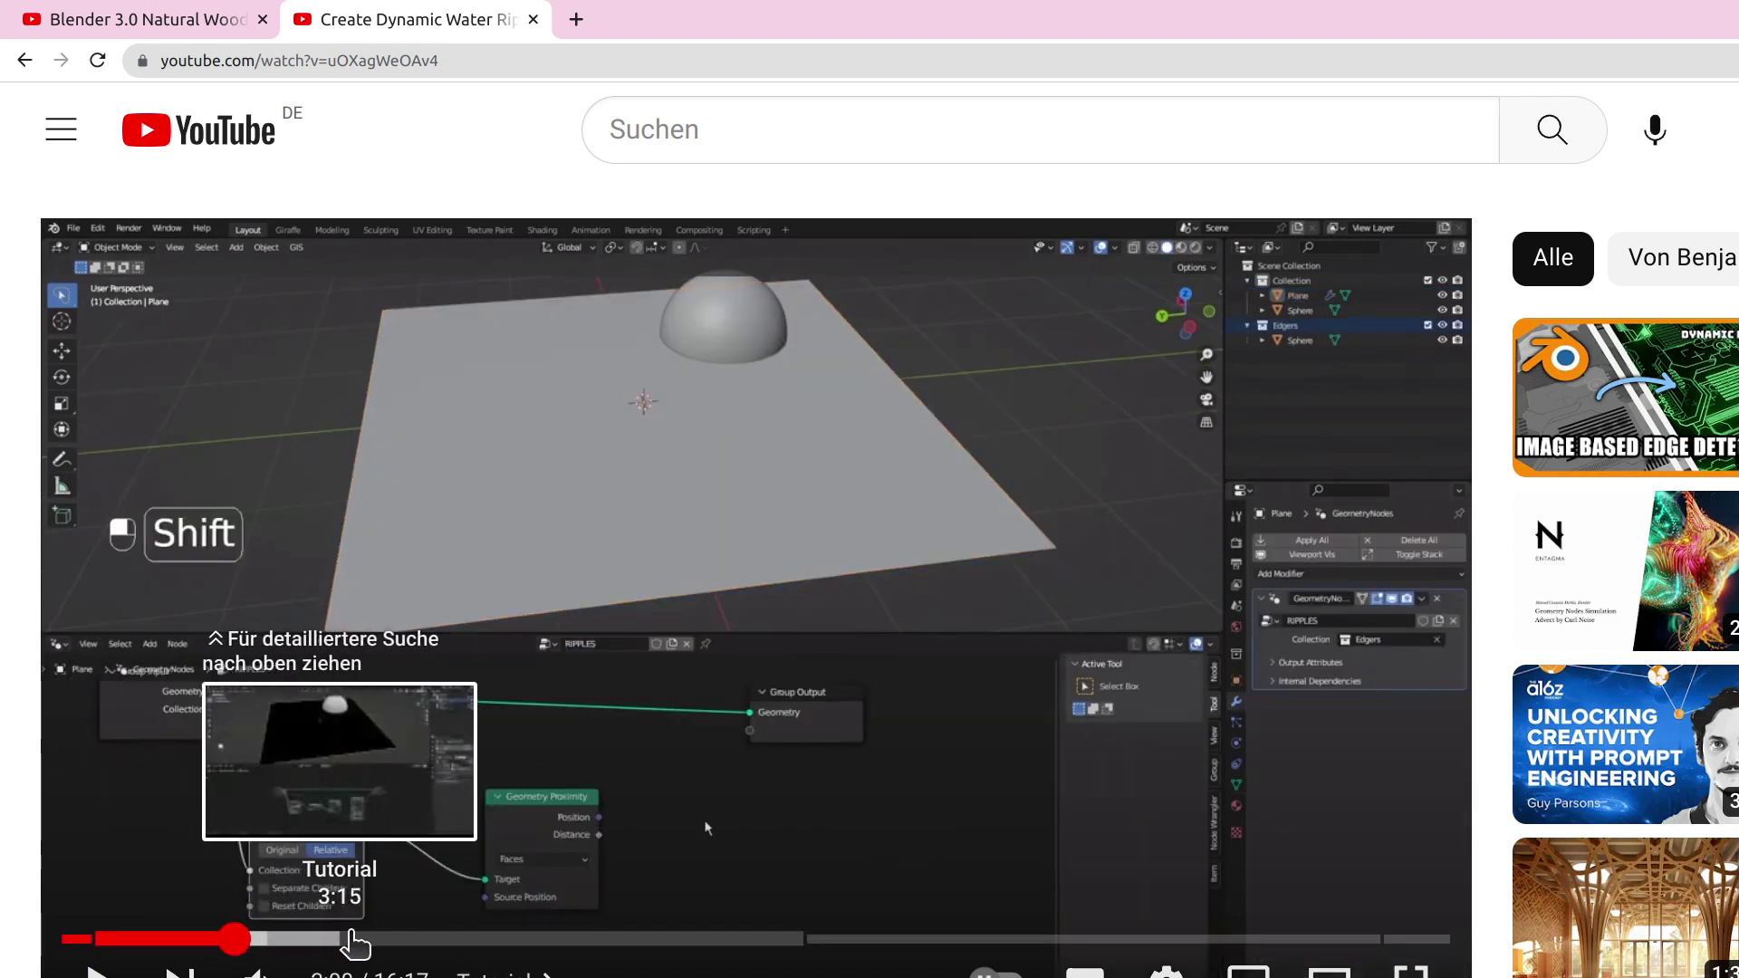
click(367, 939)
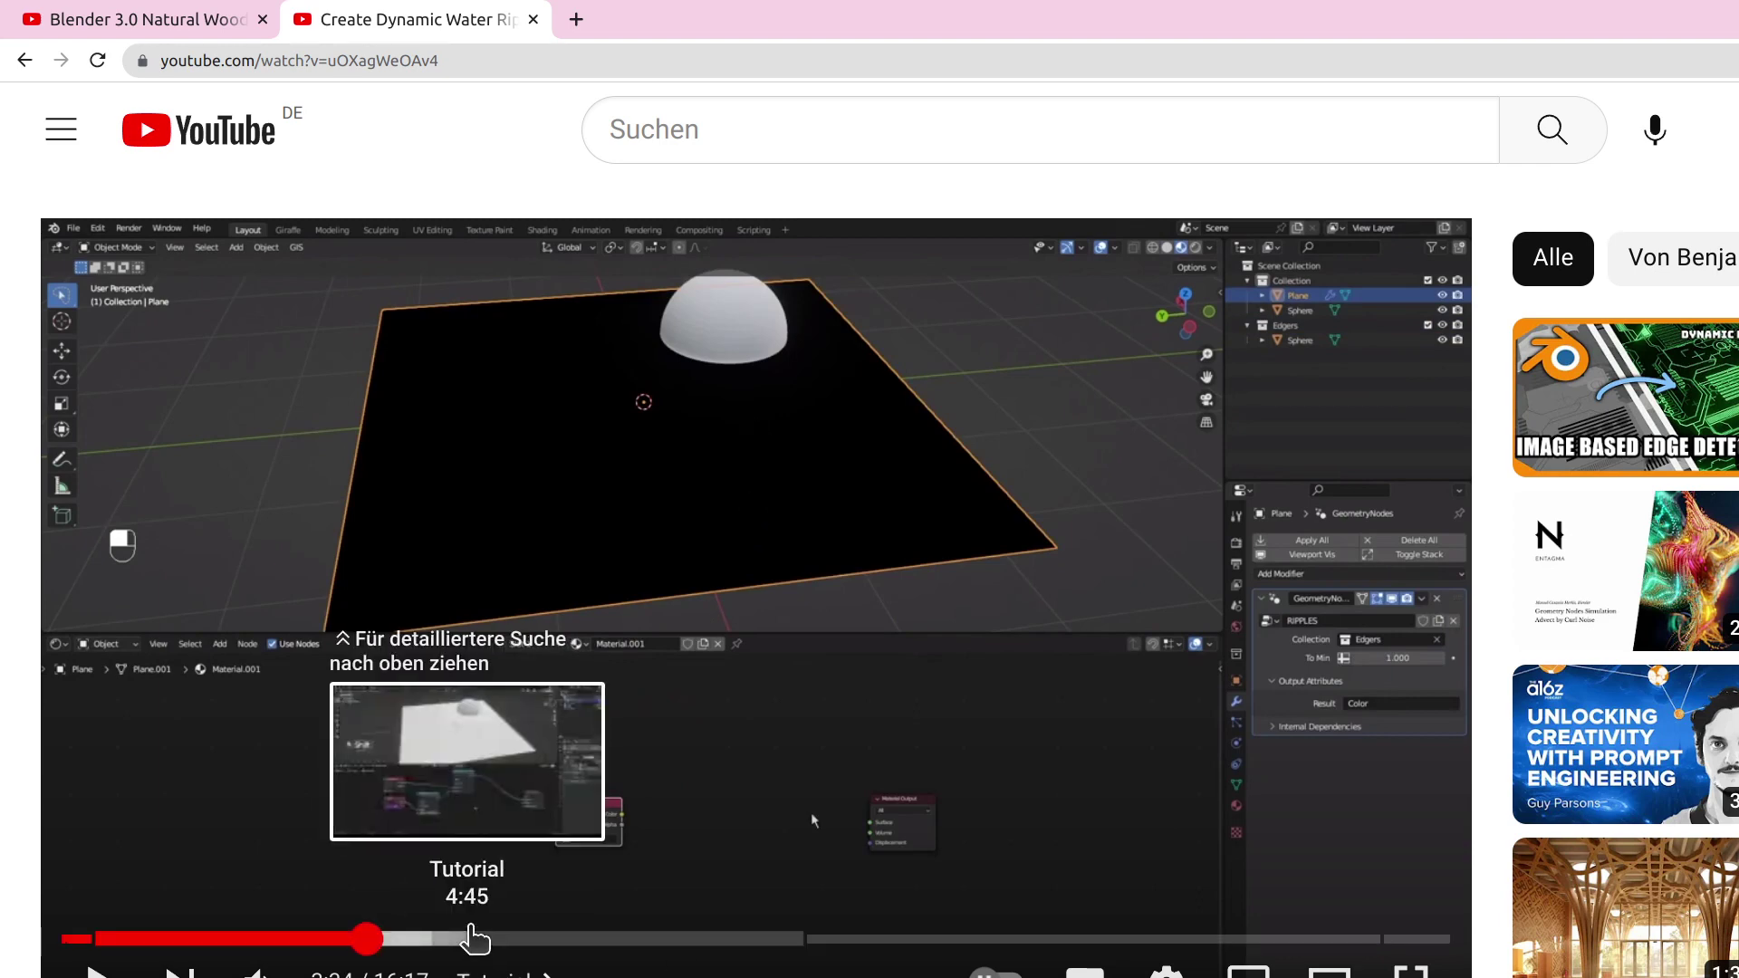
click(467, 939)
click(630, 939)
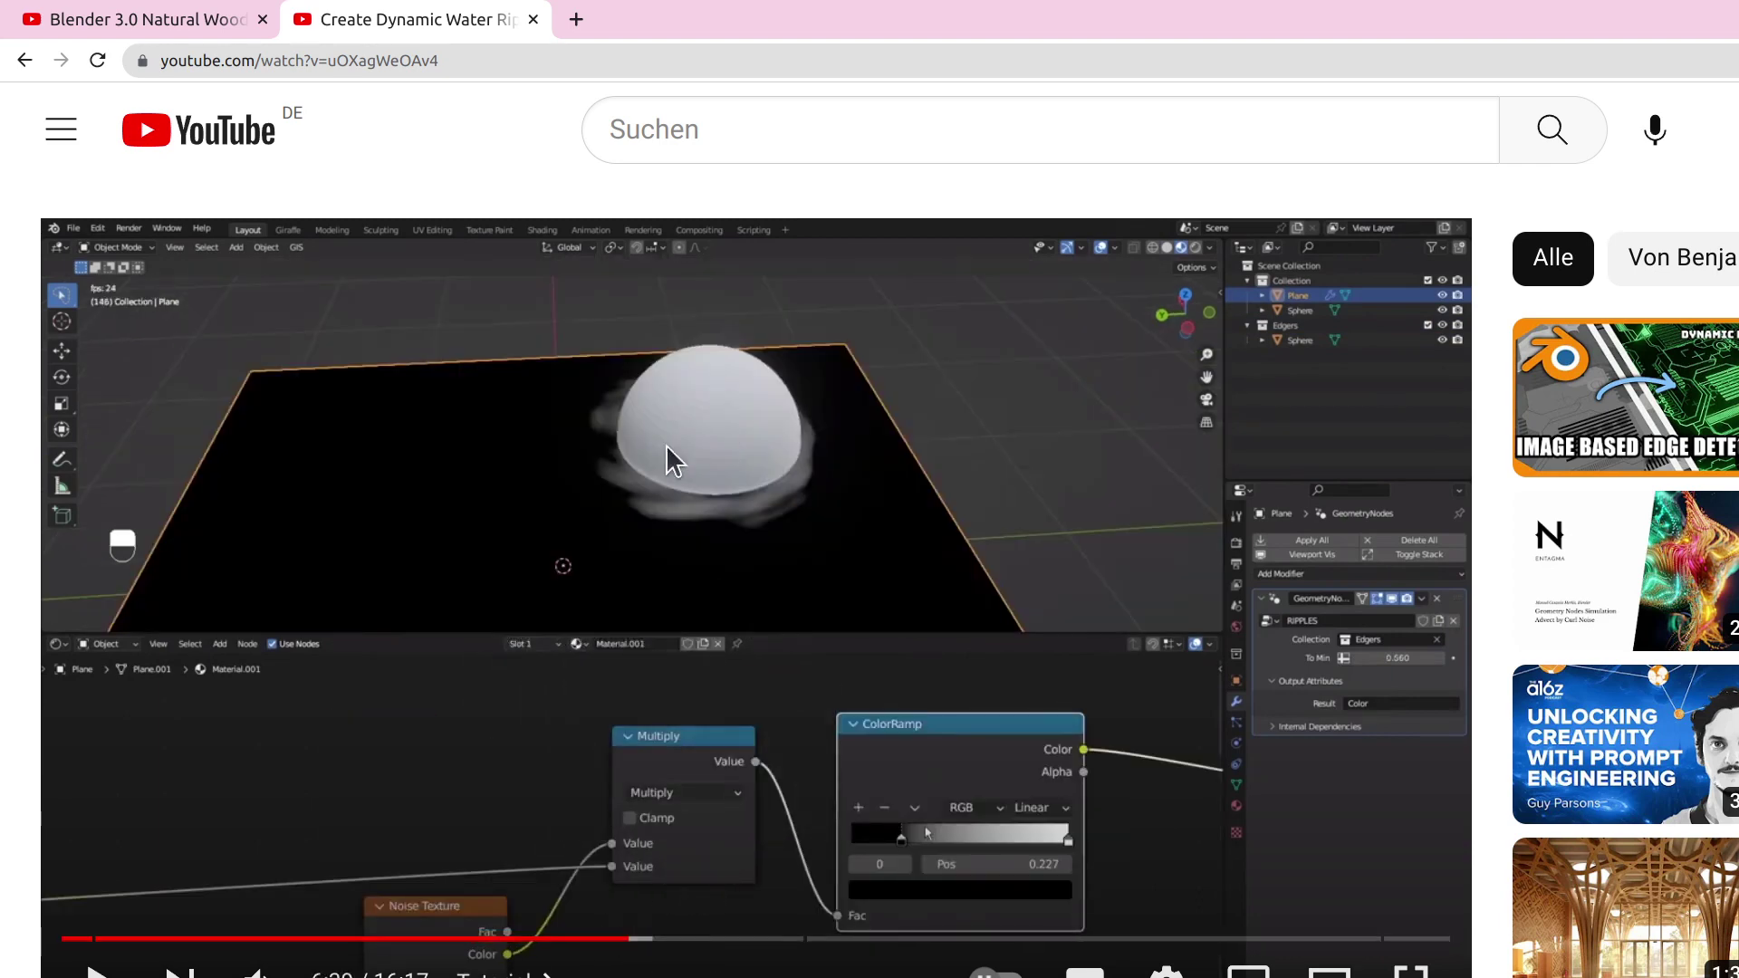
click(722, 939)
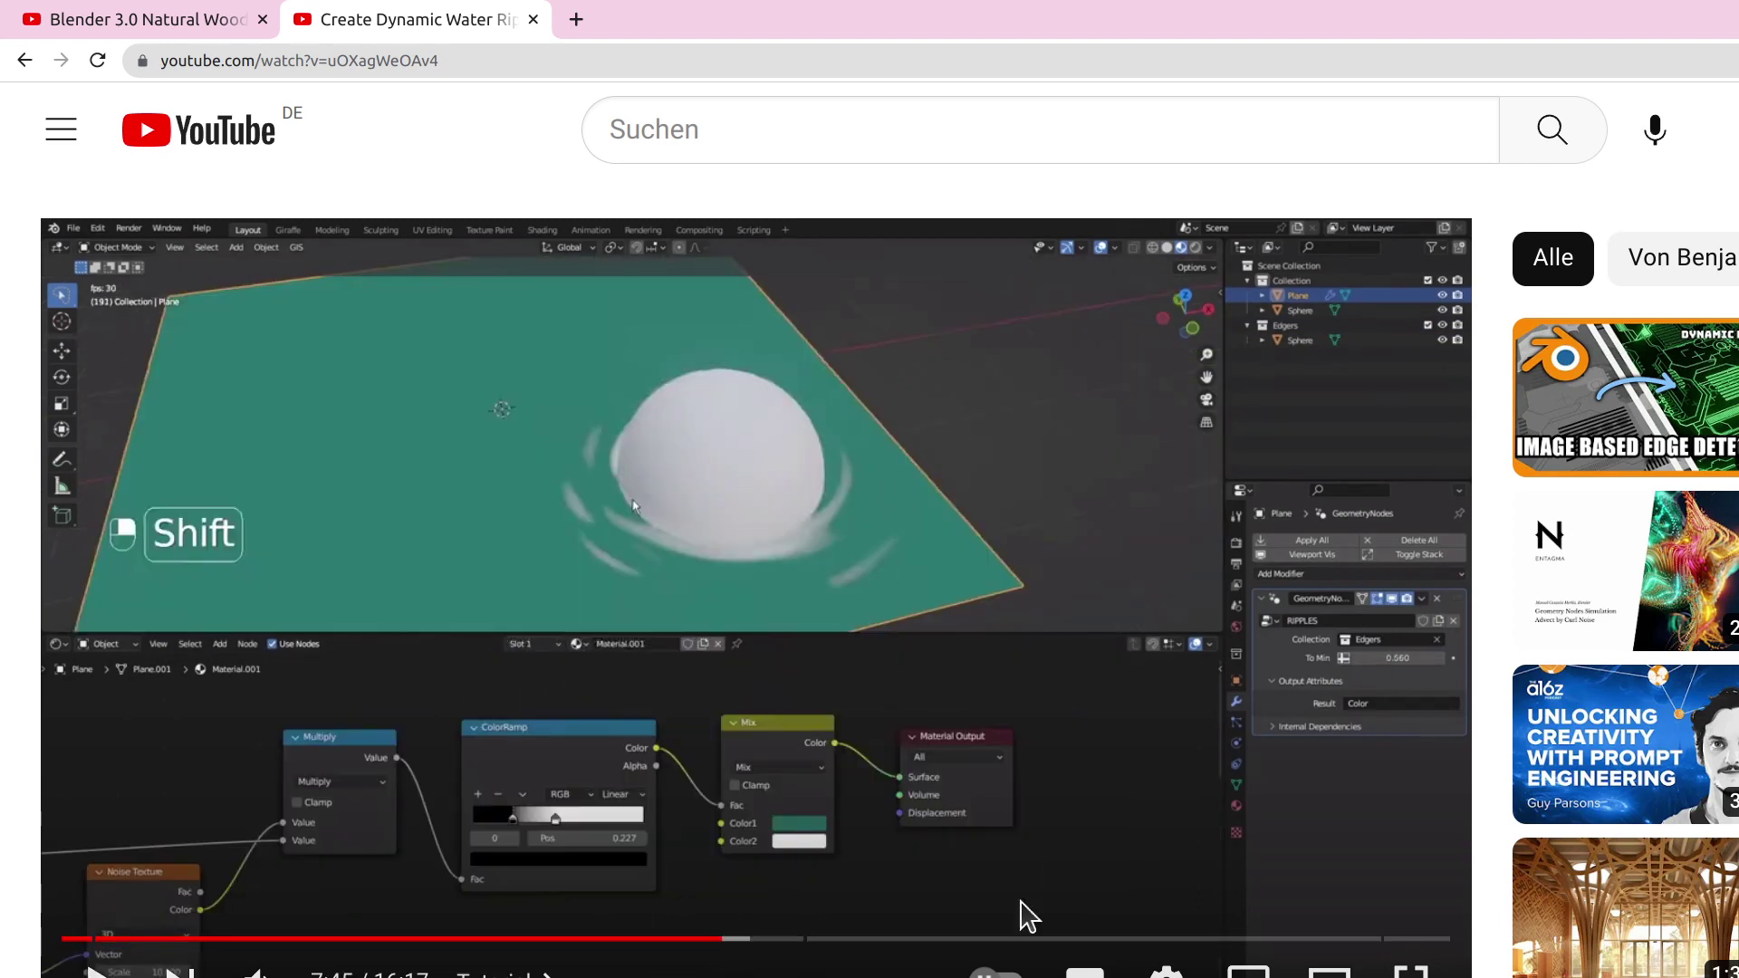
click(850, 941)
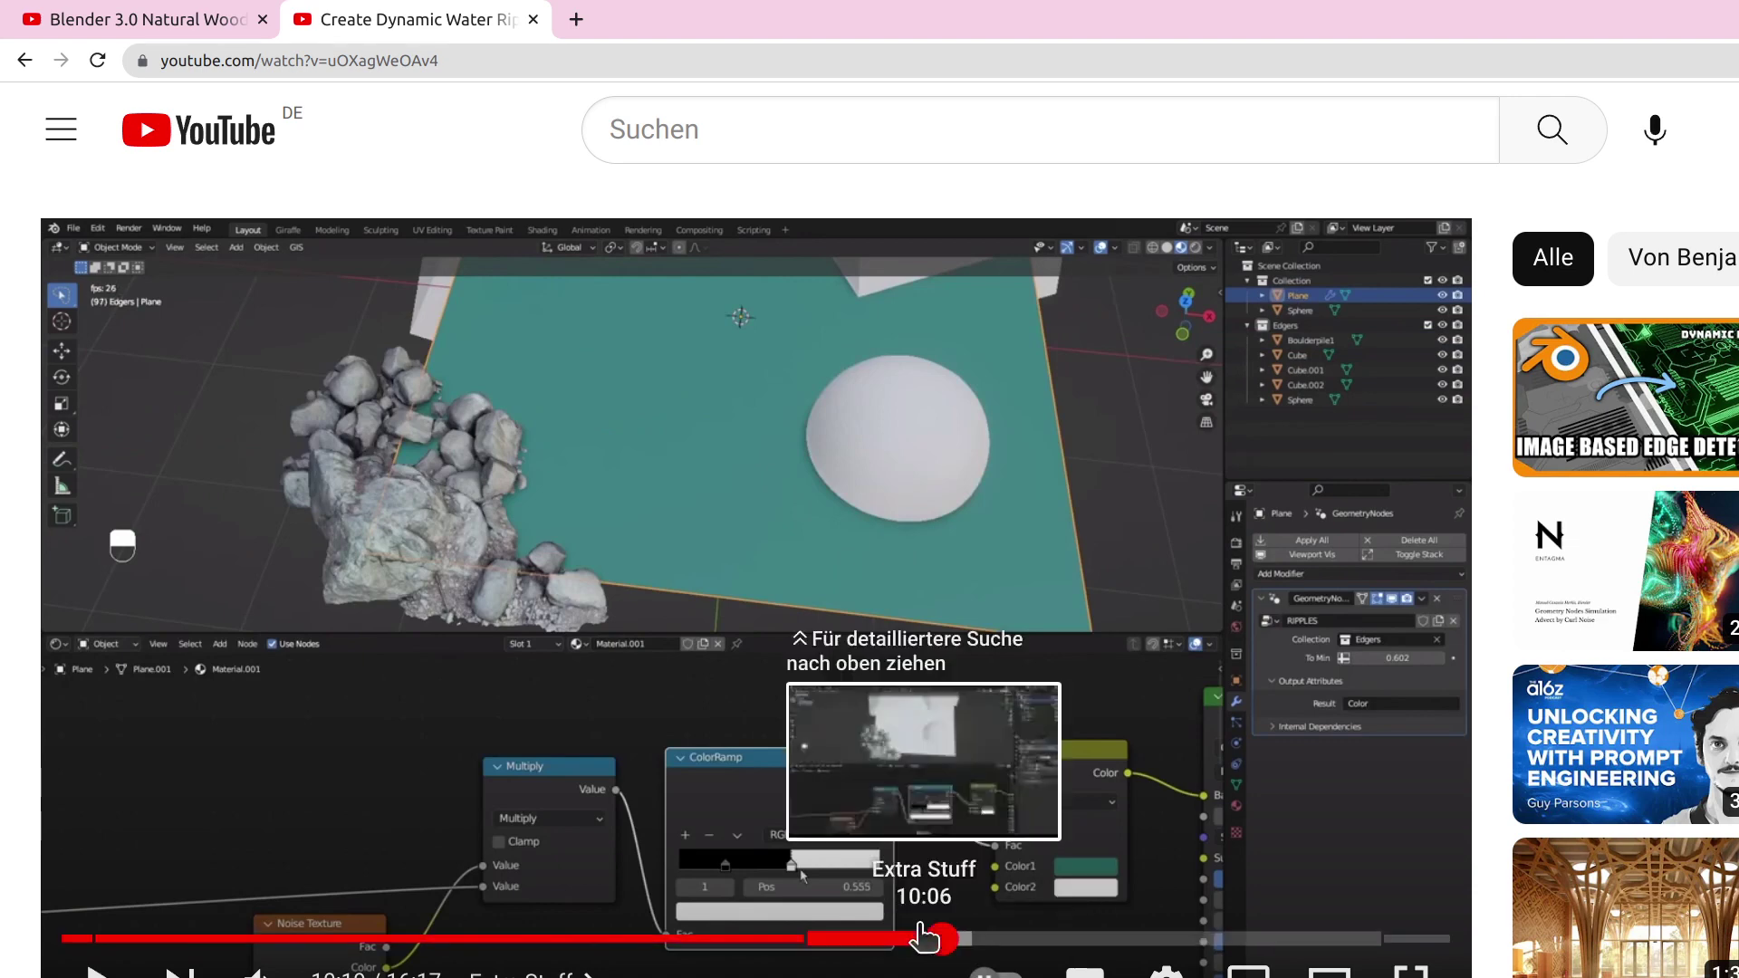
- Skip back through the water ripples tutorial to 4:04, where the Color Attribute node feeds the Material Output
click(864, 942)
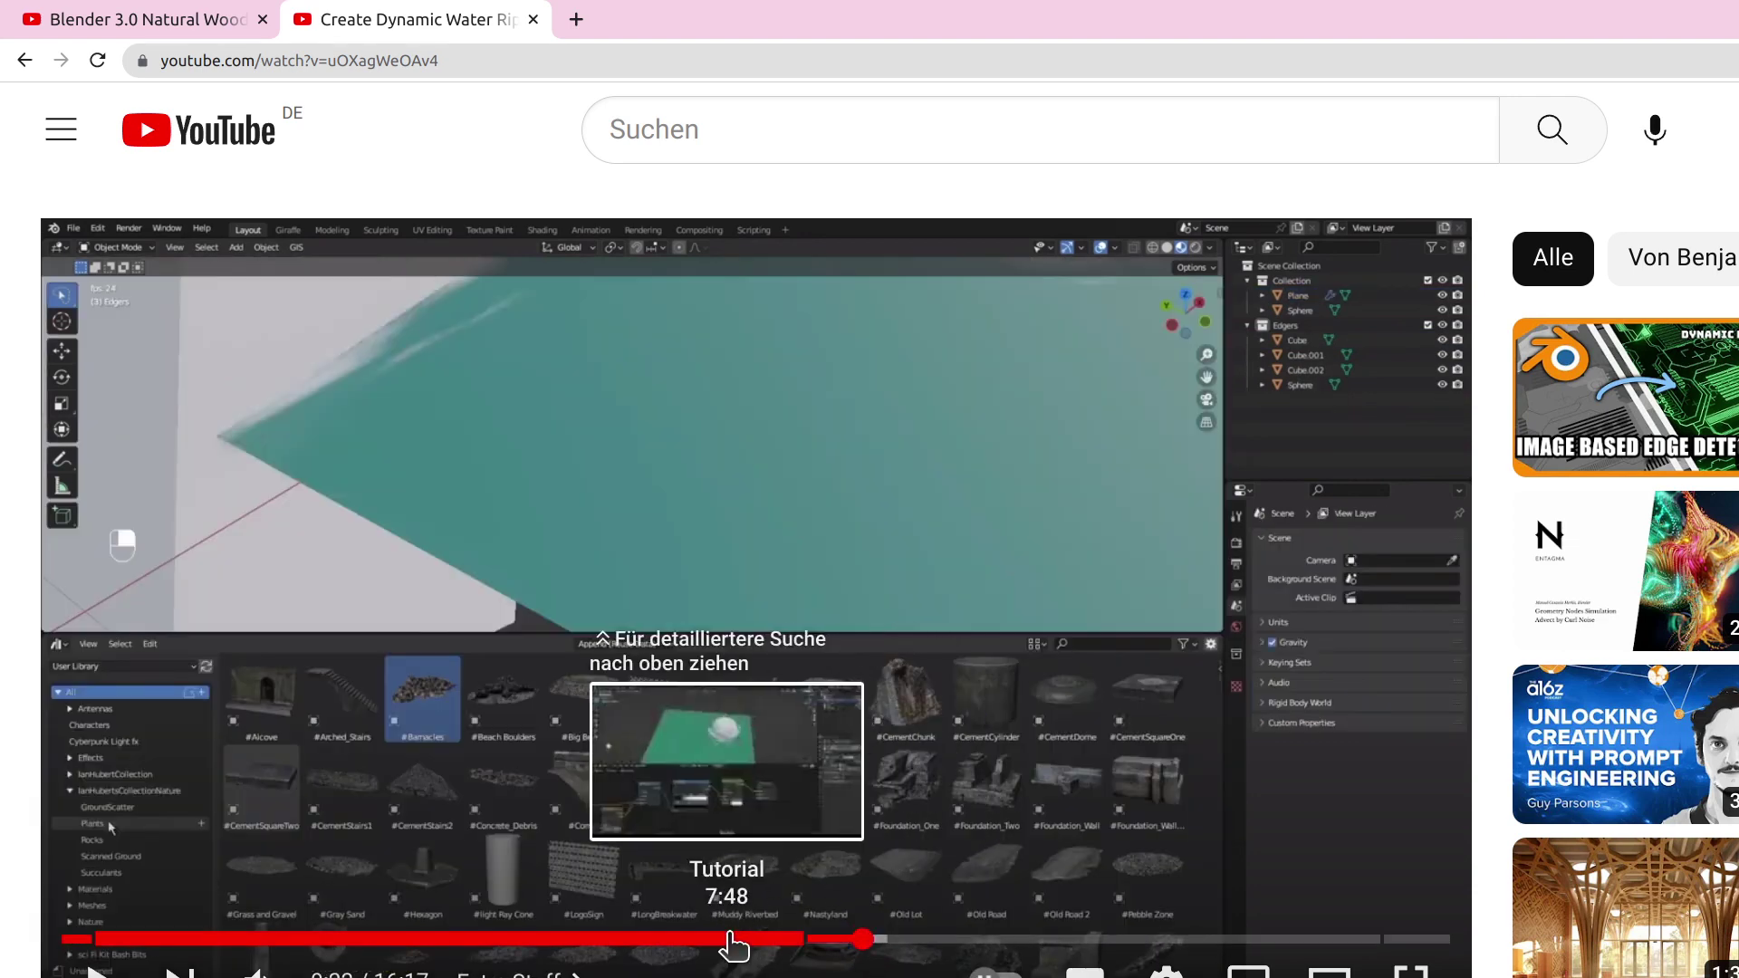
click(725, 942)
click(595, 947)
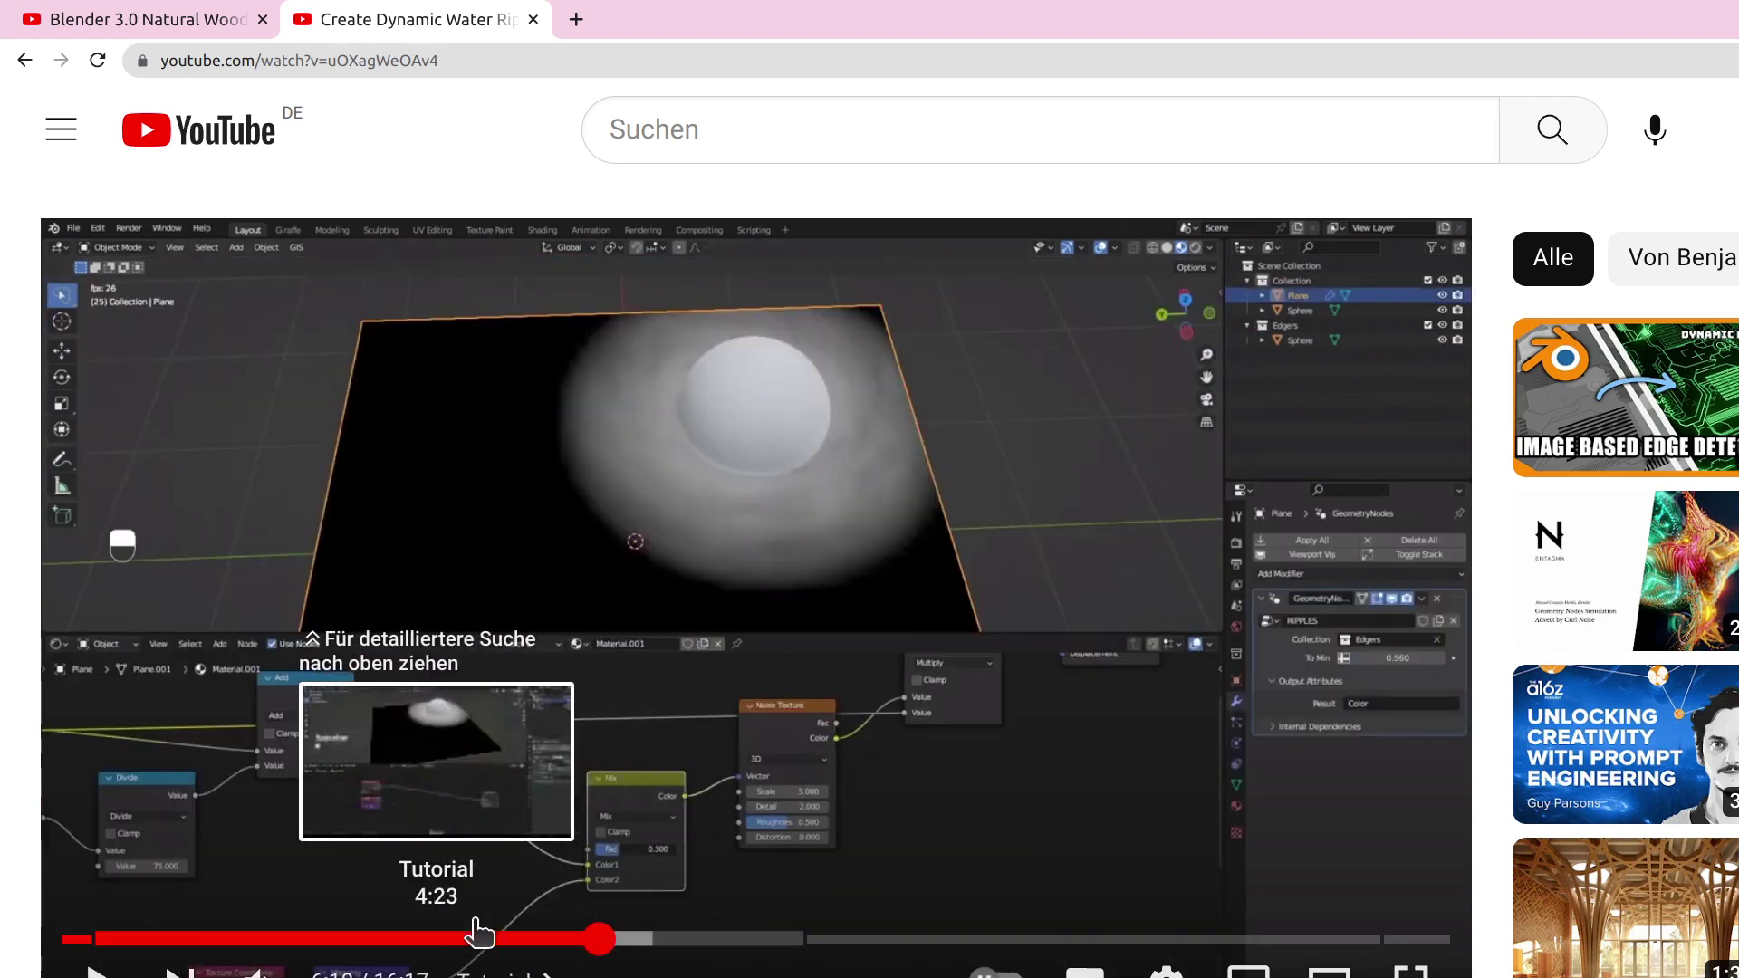
click(433, 942)
scroll(433, 906, down, 2)
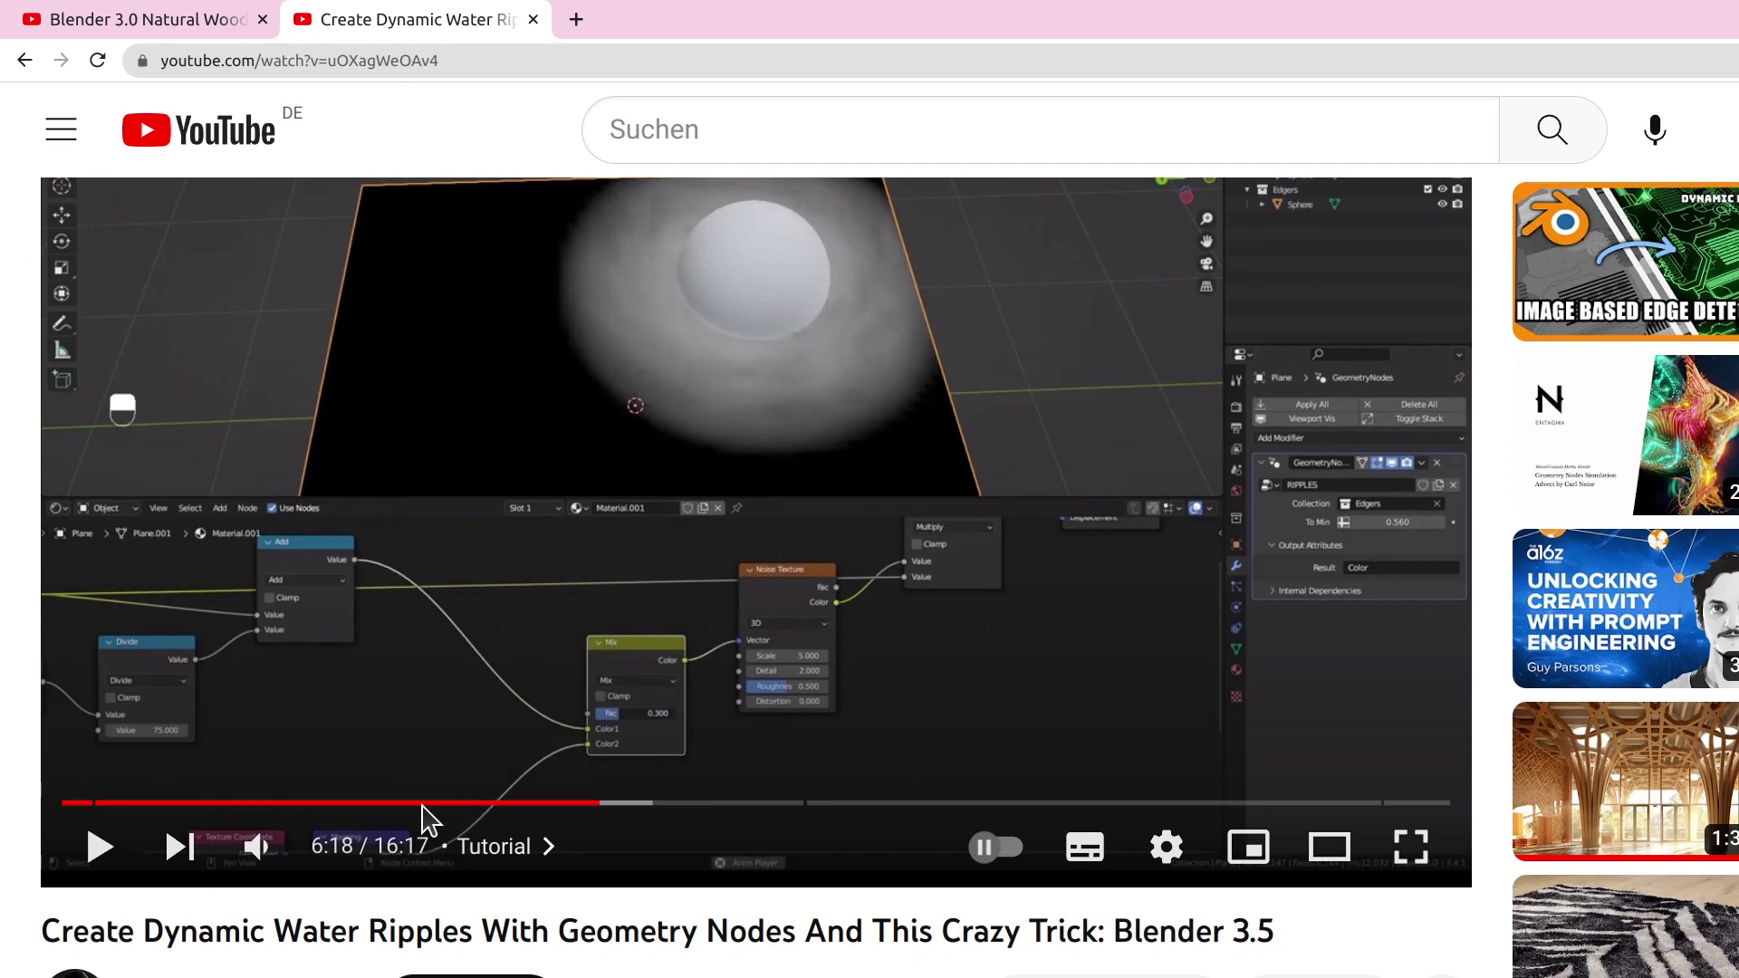
click(414, 803)
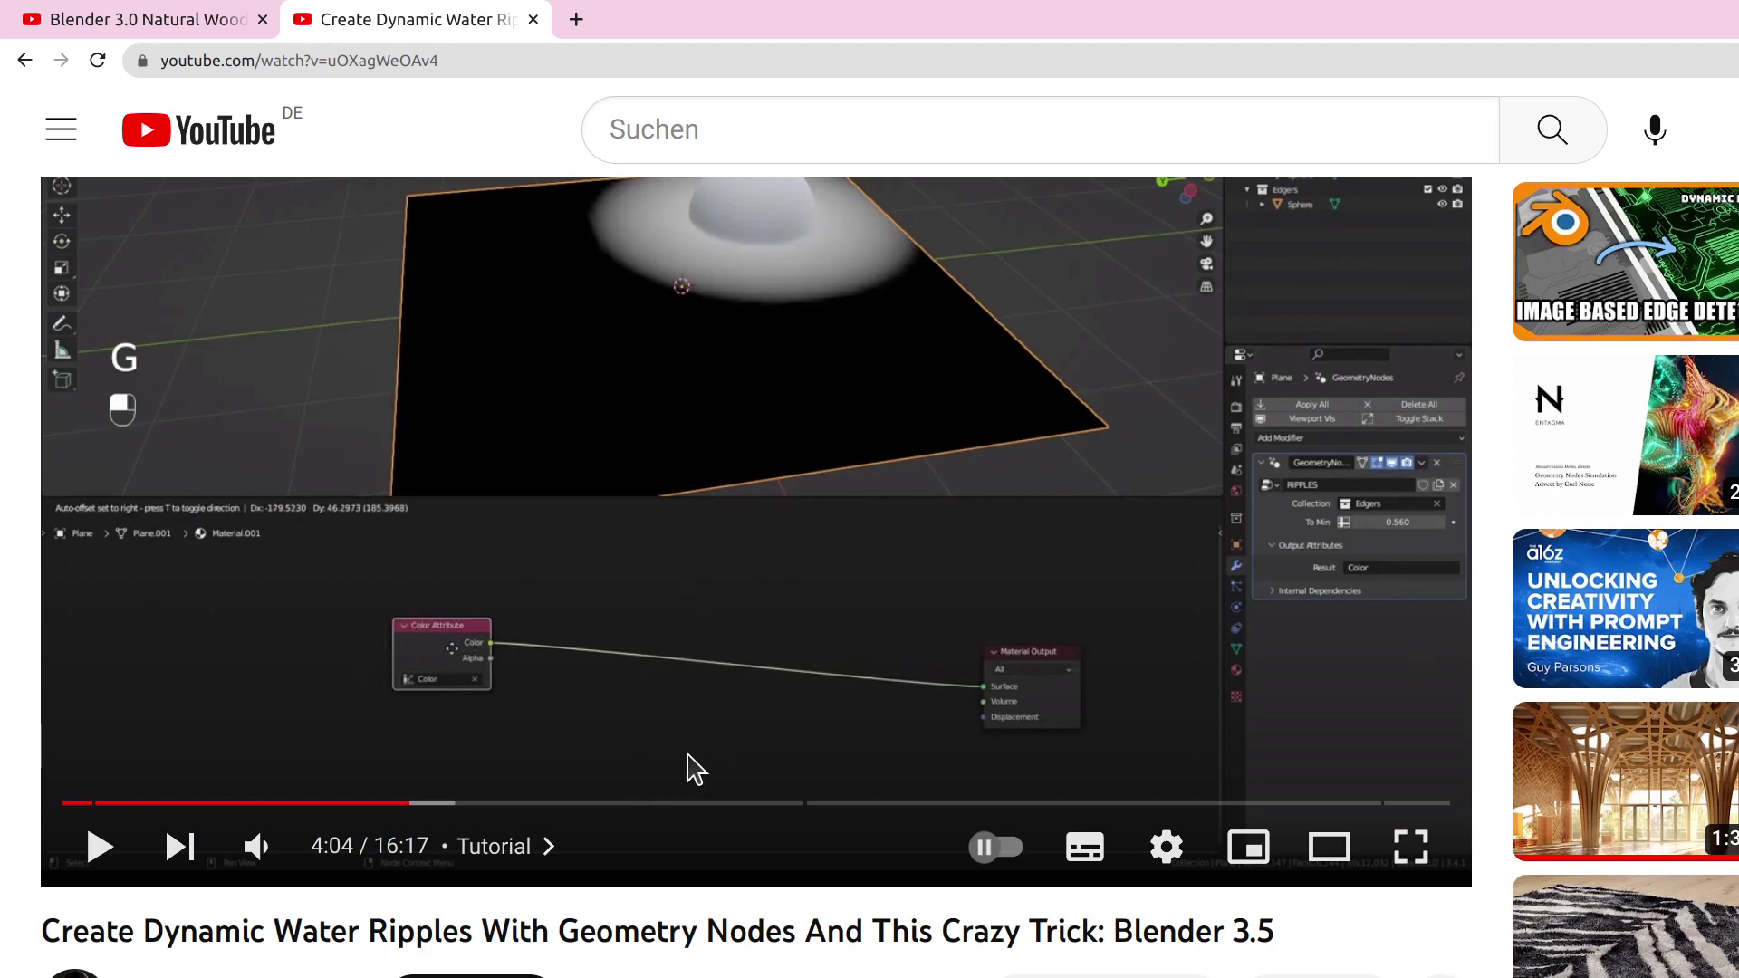
- Switch to the Blender 3.0 natural wood video and skip ahead to about 1:58 to view the wood material
click(162, 21)
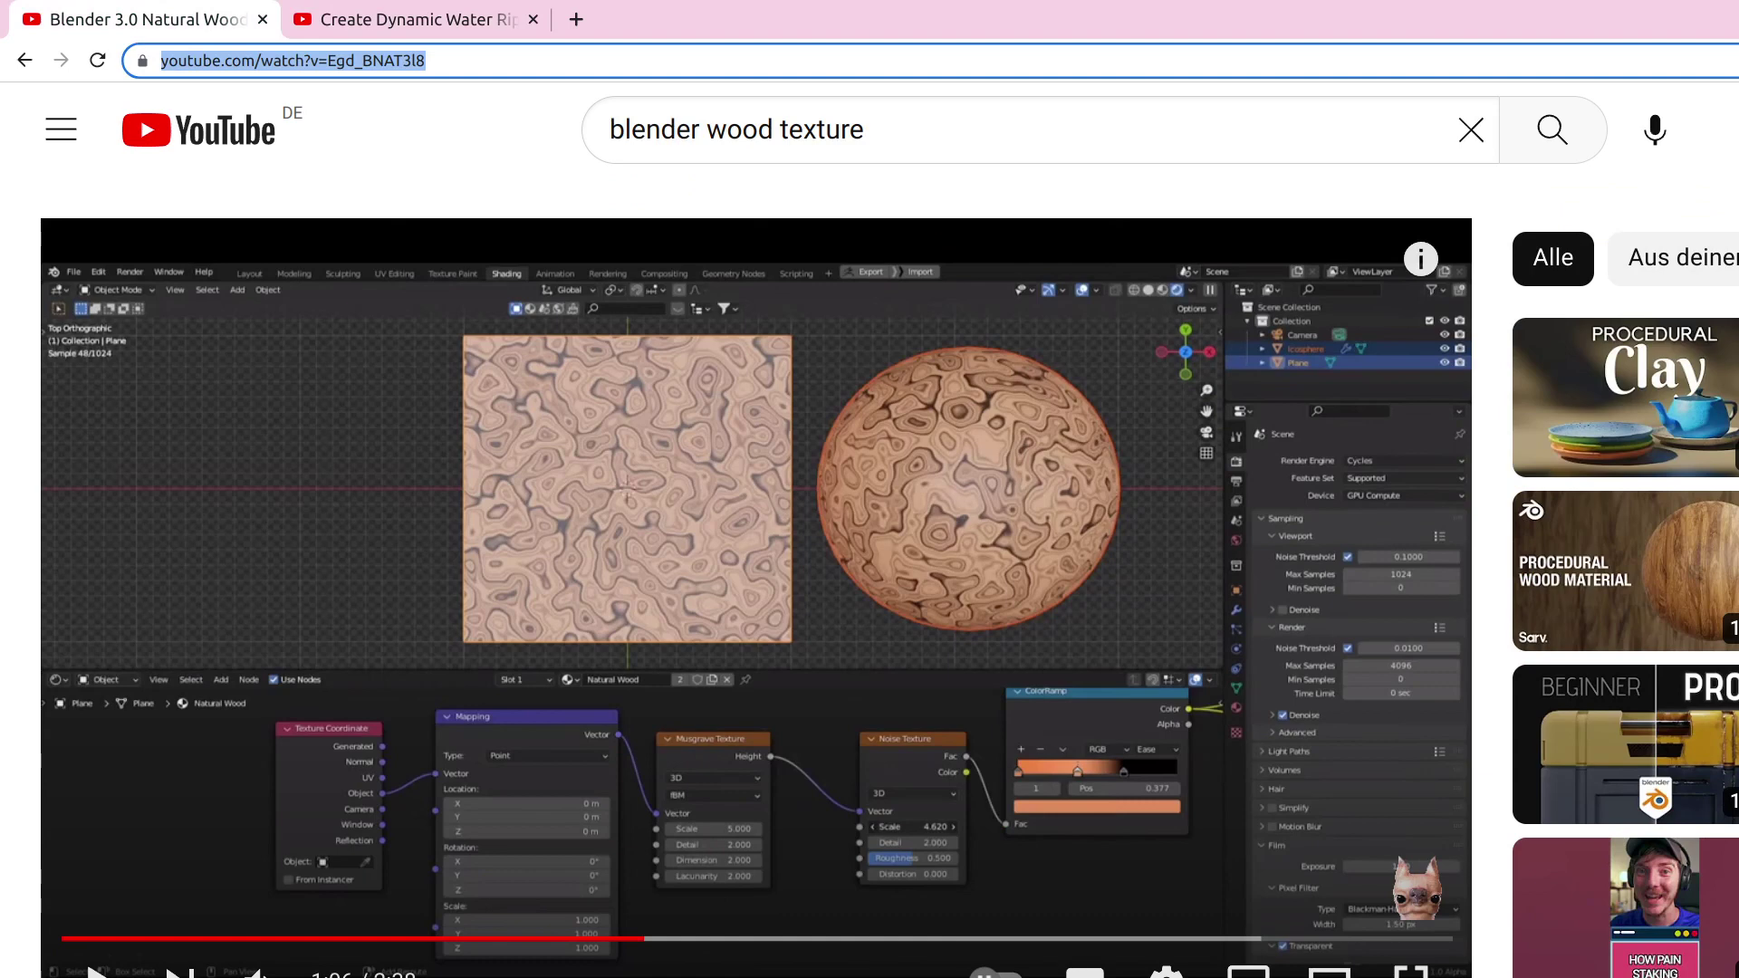
key(Escape)
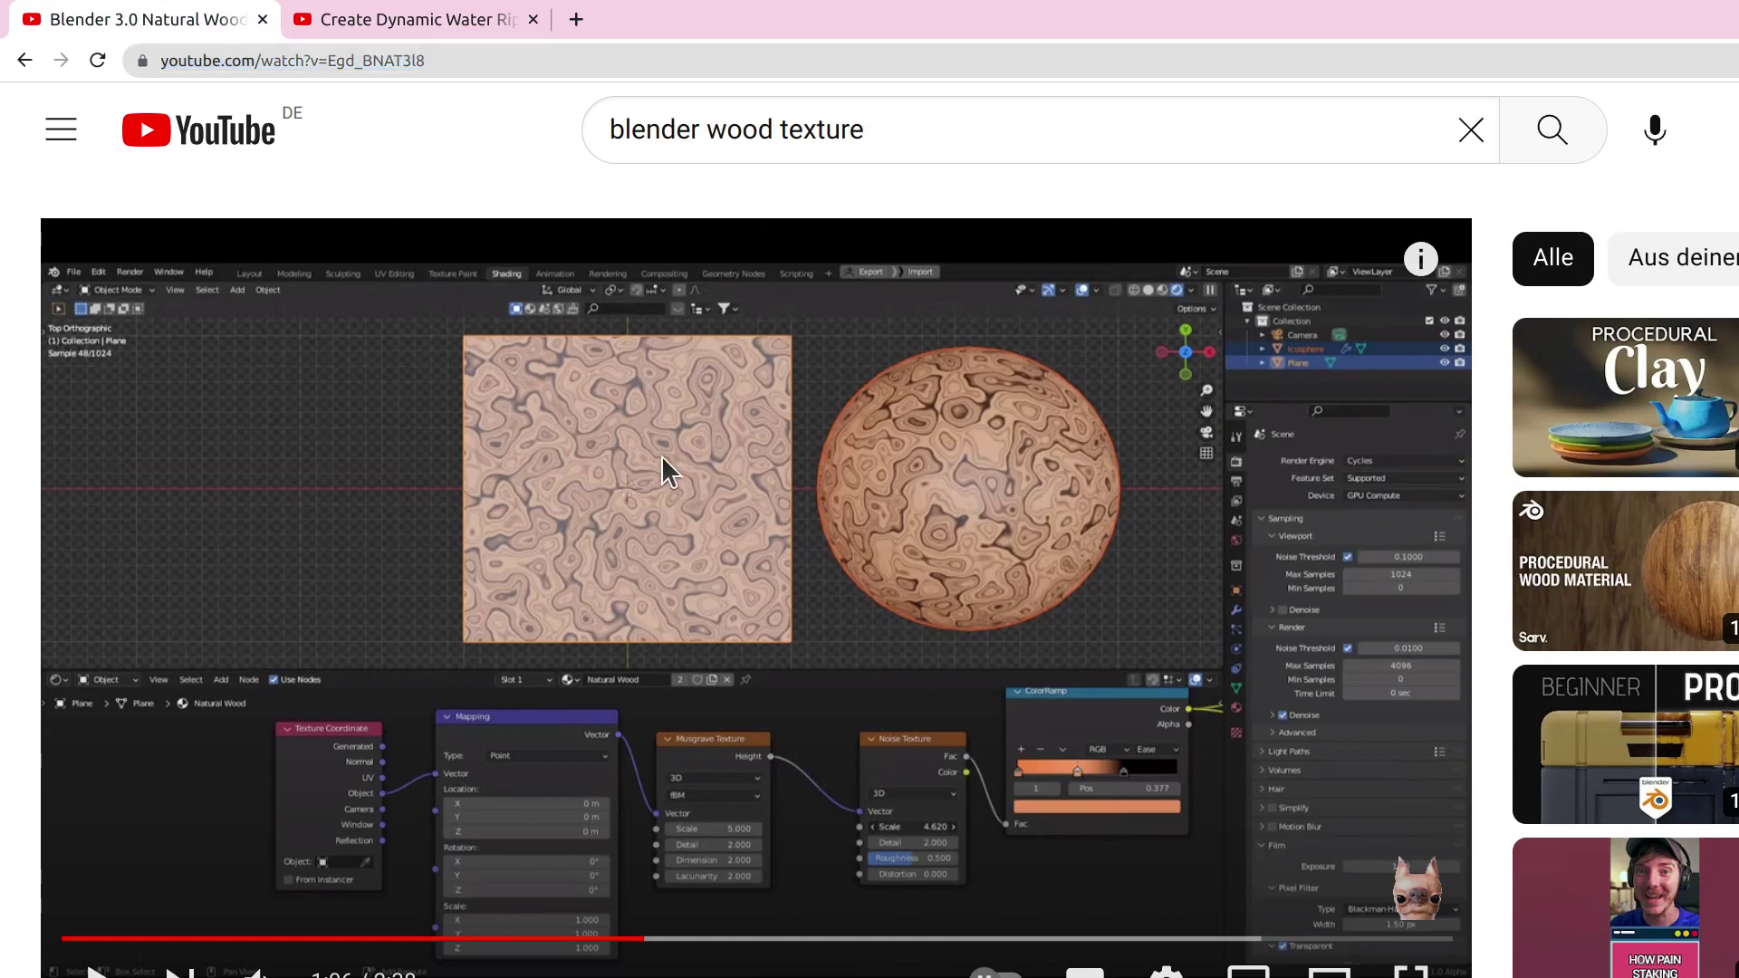
drag(718, 938, 998, 938)
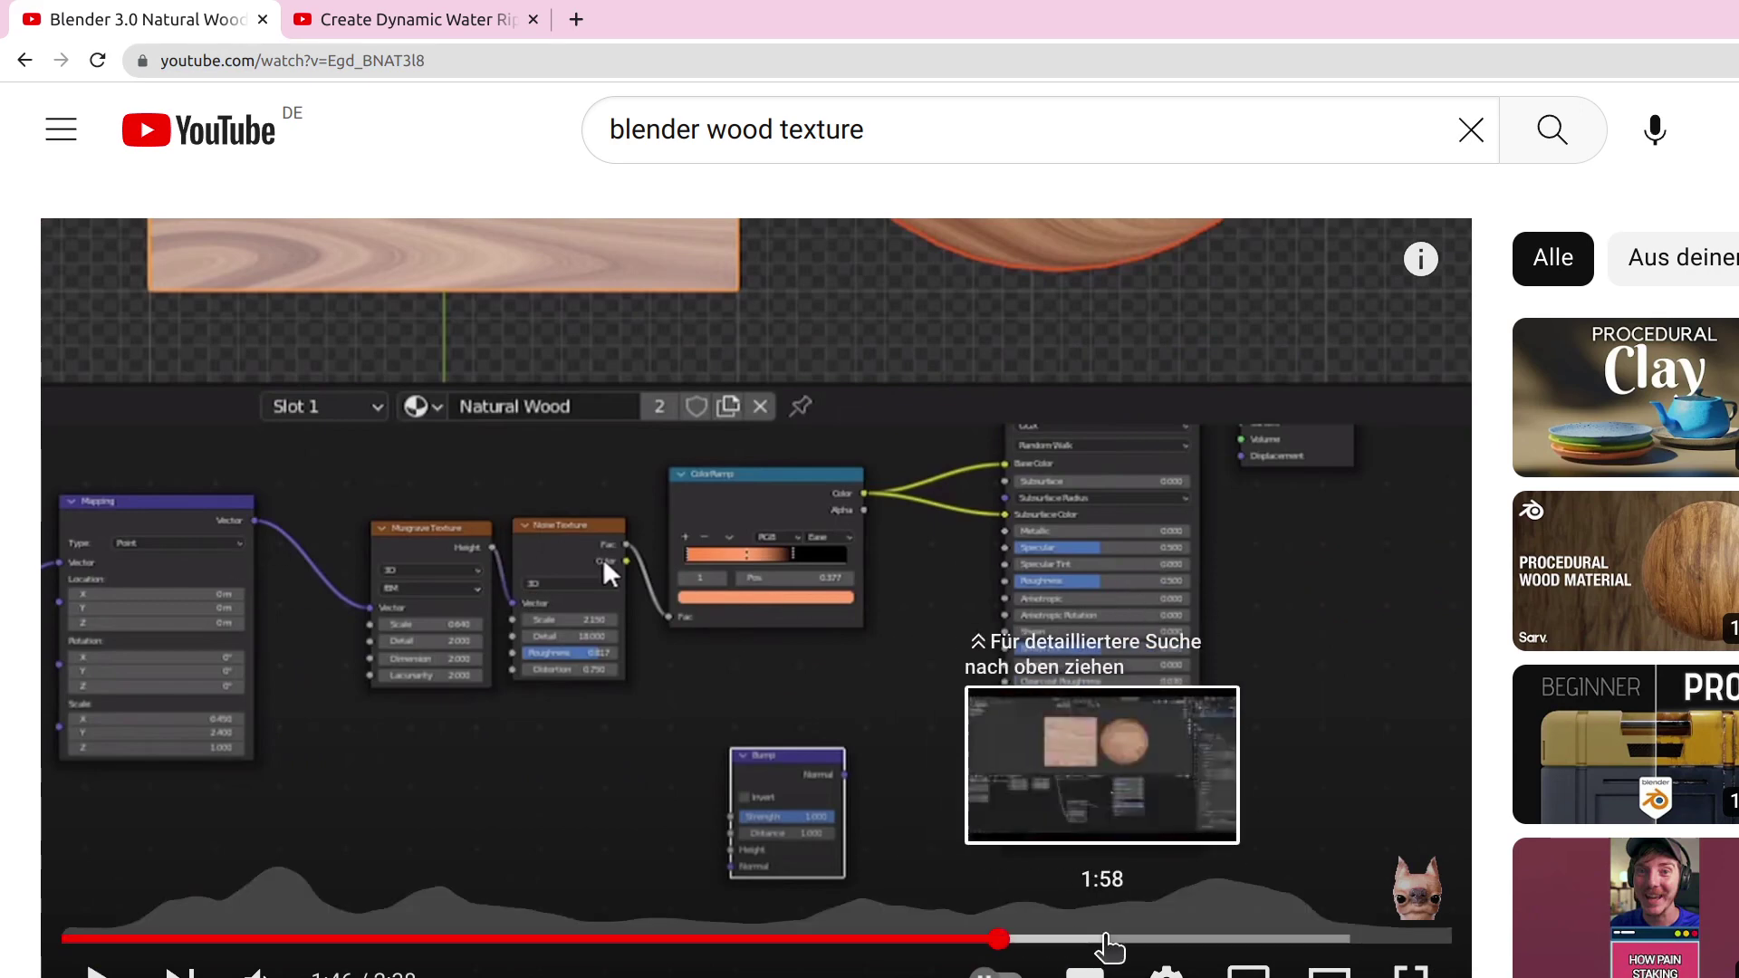
click(1106, 938)
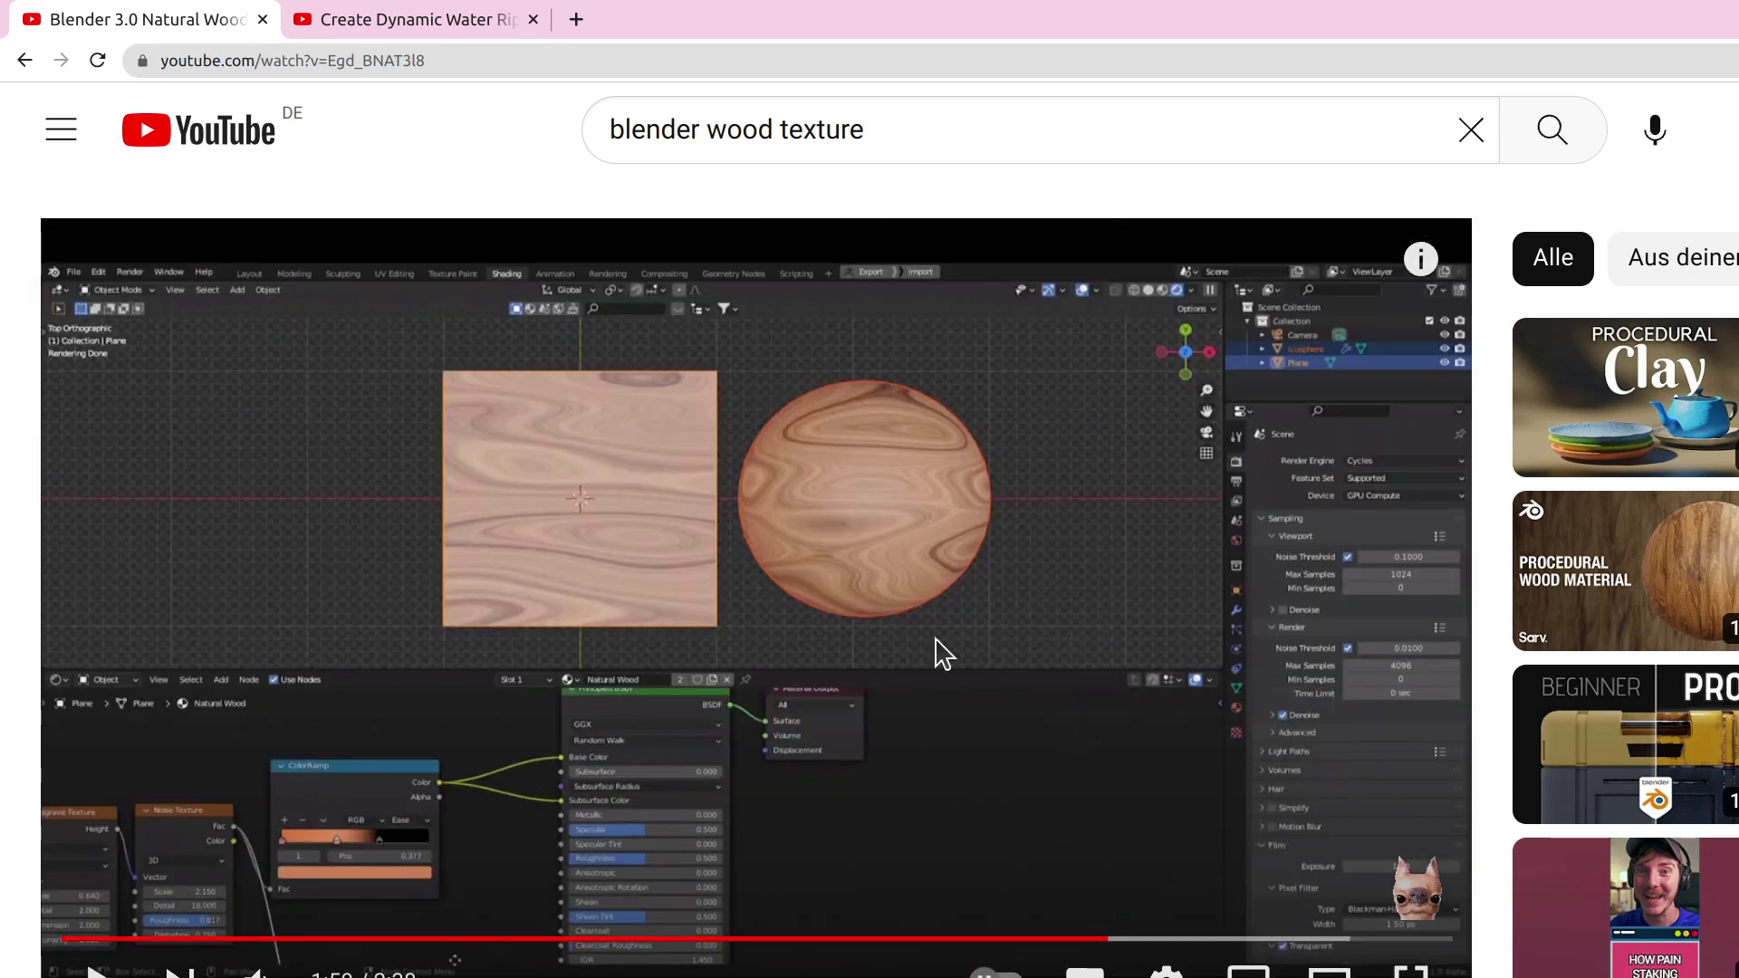